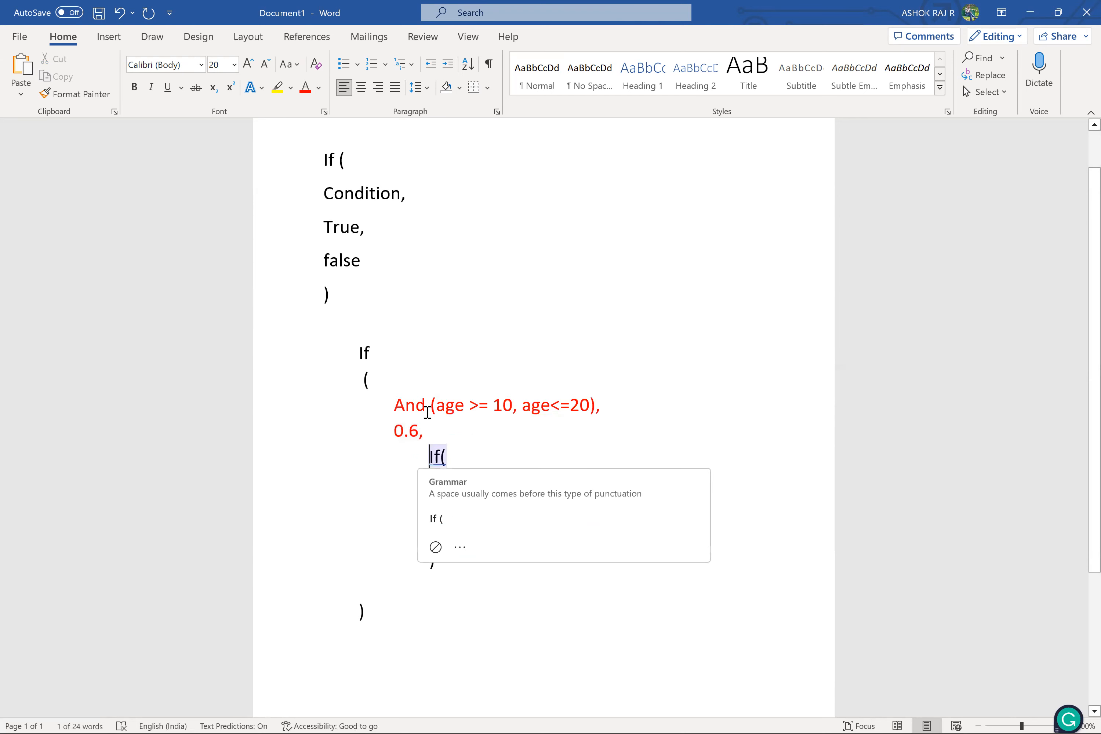
Step: Examine the nested If formula's And conditions, its inner If block and the discount values 0.4 and 0.2
{"action": "double_click", "coordinate": [428, 407]}
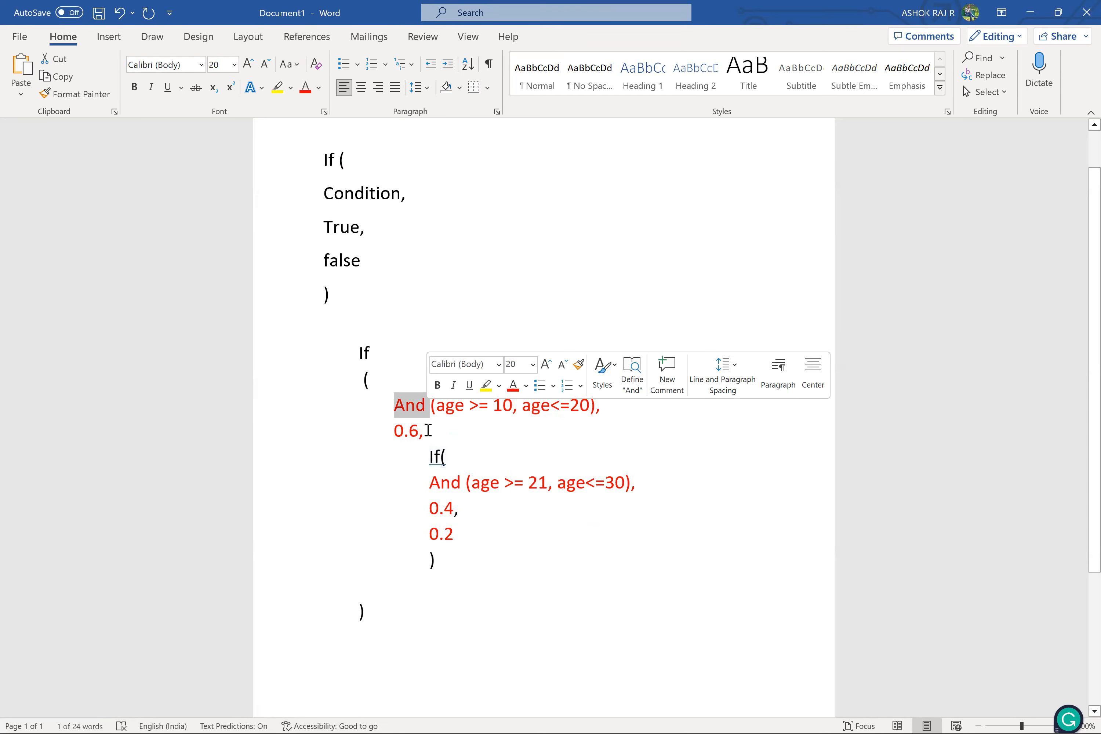
{"action": "left_click", "coordinate": [407, 456]}
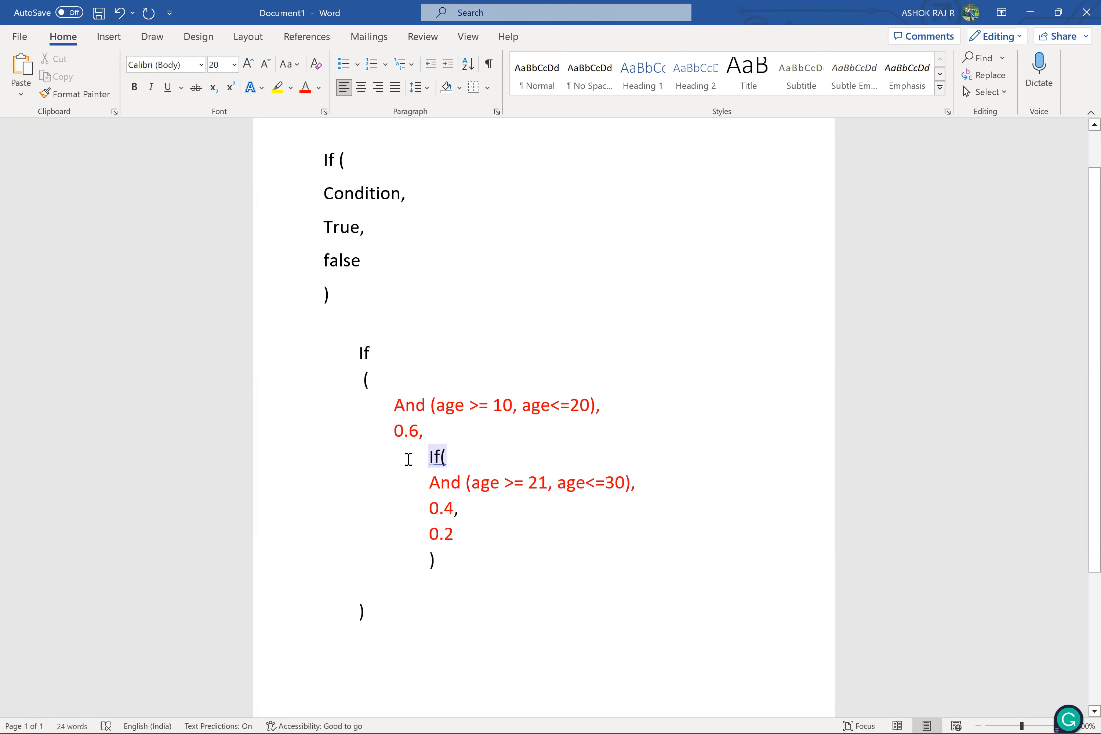
{"action": "left_click", "coordinate": [500, 433]}
{"action": "left_click", "coordinate": [425, 473], "text": "shift"}
{"action": "left_click", "coordinate": [428, 460], "text": "shift"}
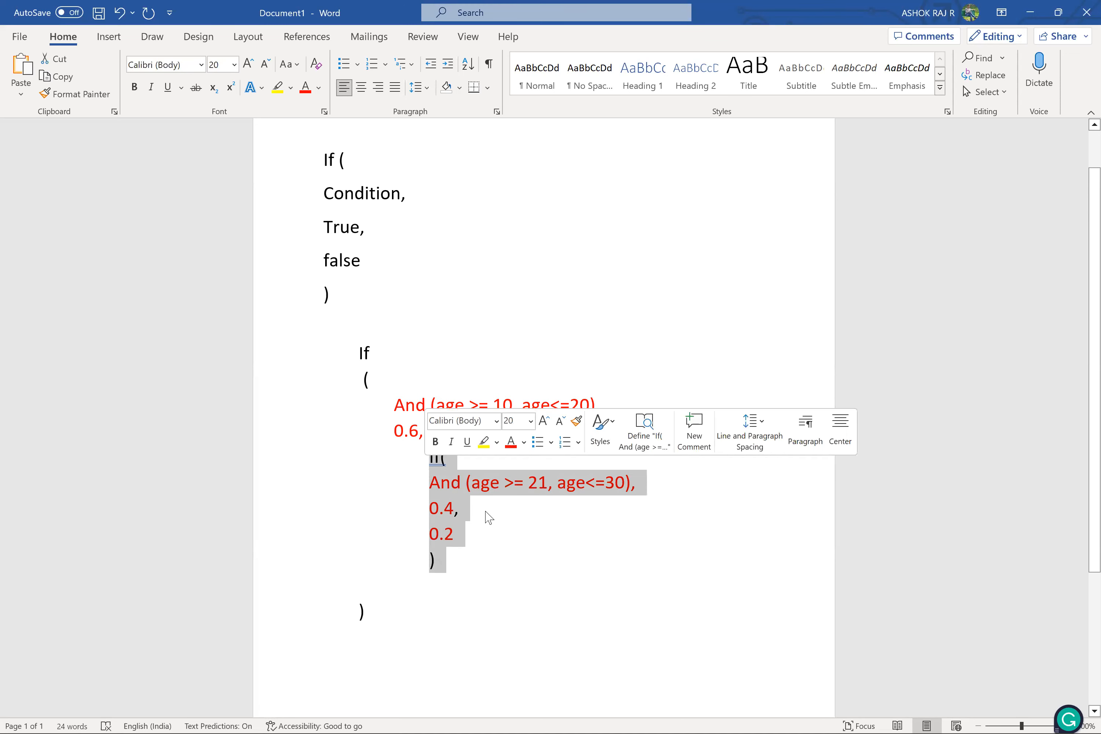
{"action": "left_click", "coordinate": [492, 510]}
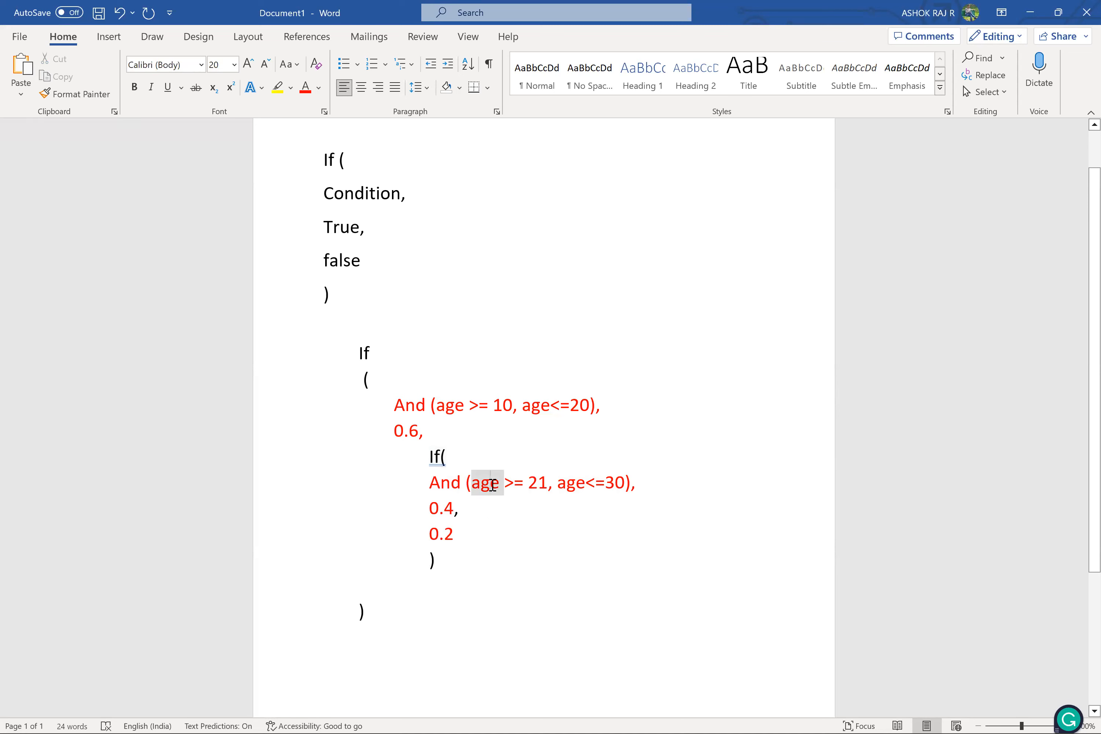
{"action": "left_click_drag", "start_coordinate": [444, 510], "coordinate": [454, 511]}
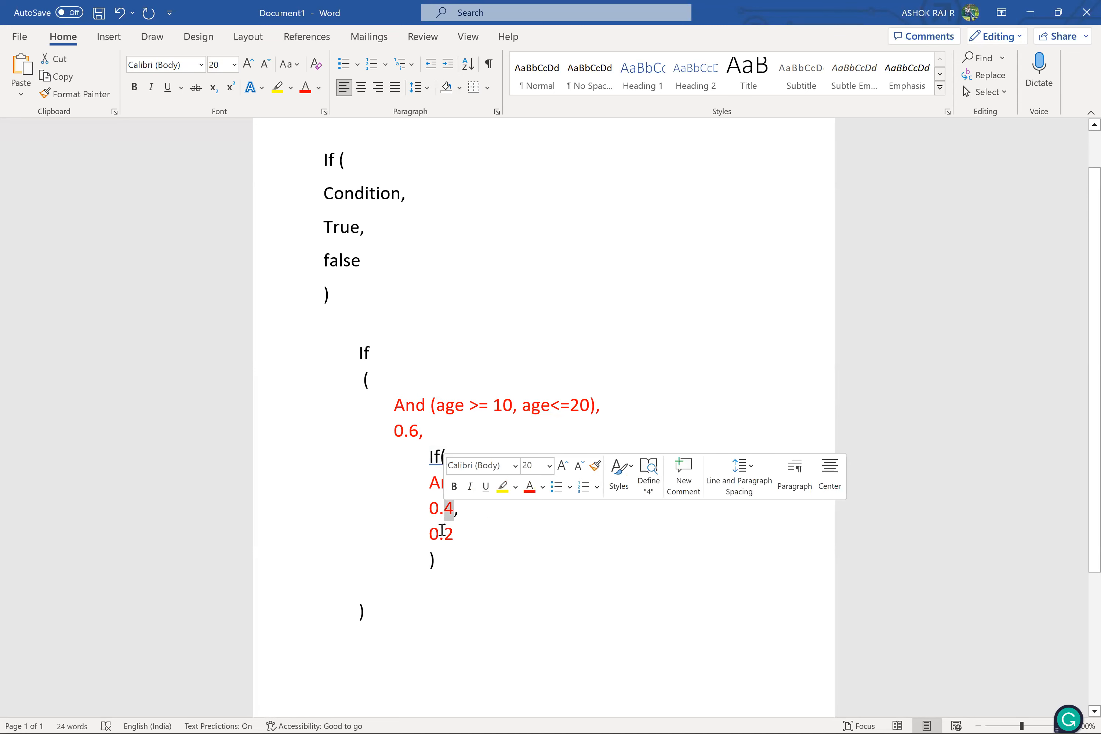
{"action": "double_click", "coordinate": [441, 530]}
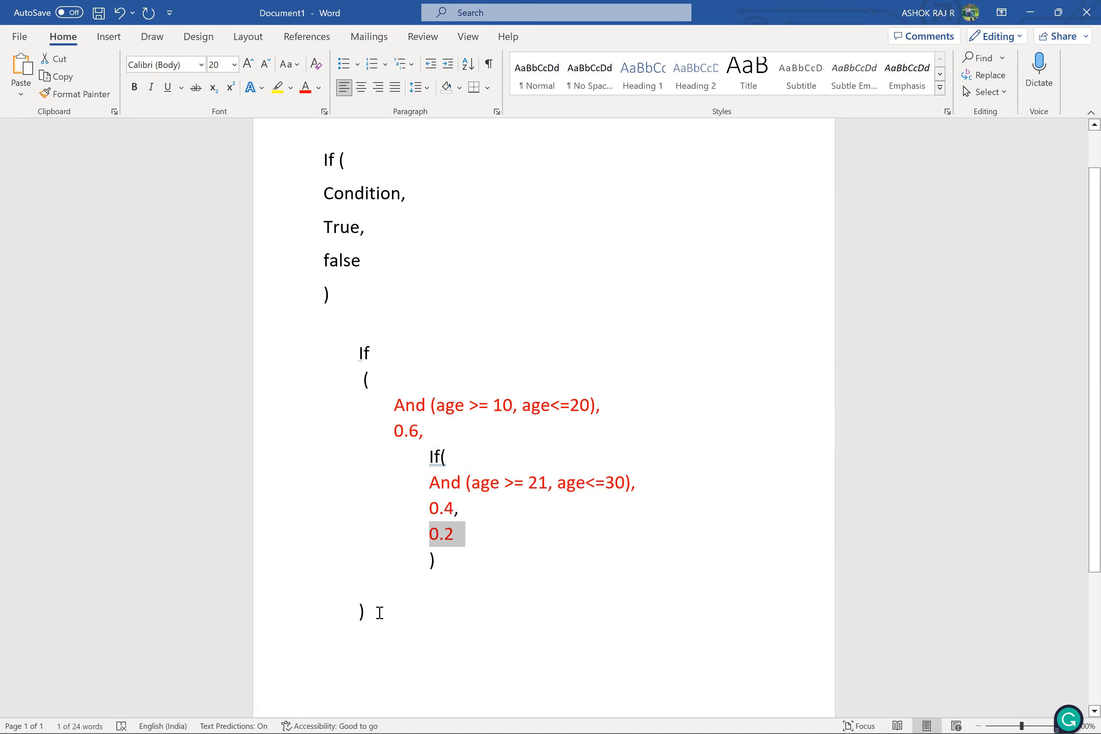
Step: Copy the whole nested If formula from the Word document and replace the Age Discount formula in Salesforce with it
{"action": "left_click_drag", "start_coordinate": [380, 612], "coordinate": [364, 362]}
{"action": "key", "text": "ctrl+c"}
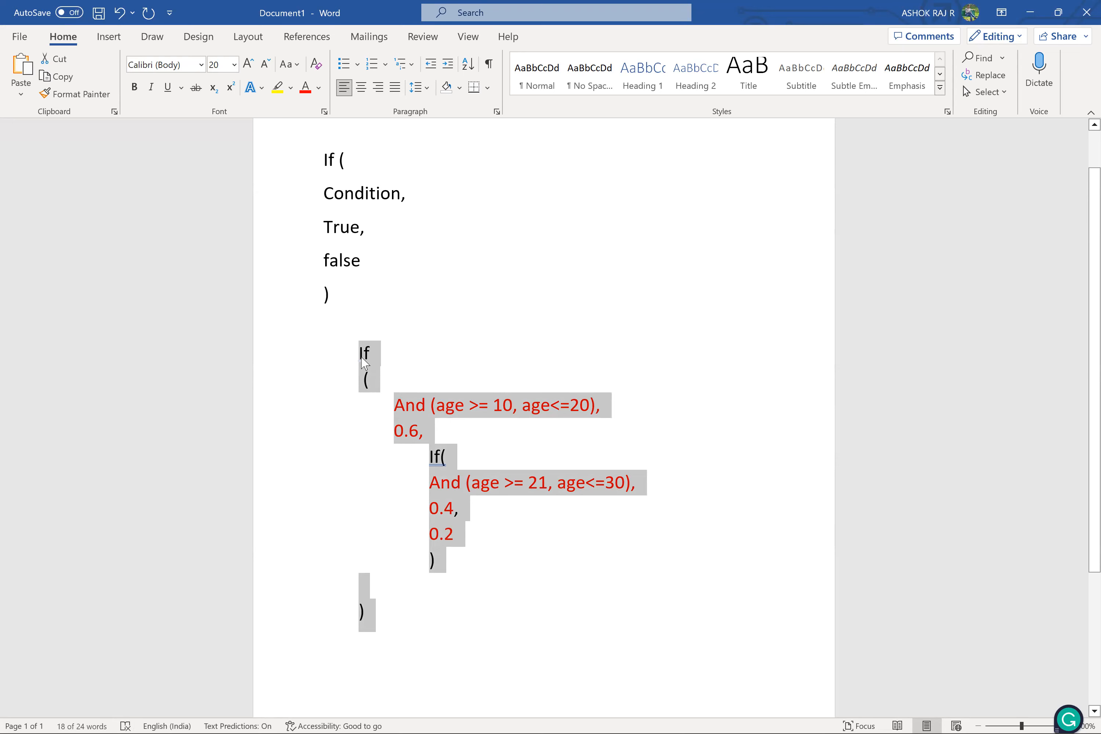
{"action": "left_click", "coordinate": [363, 362]}
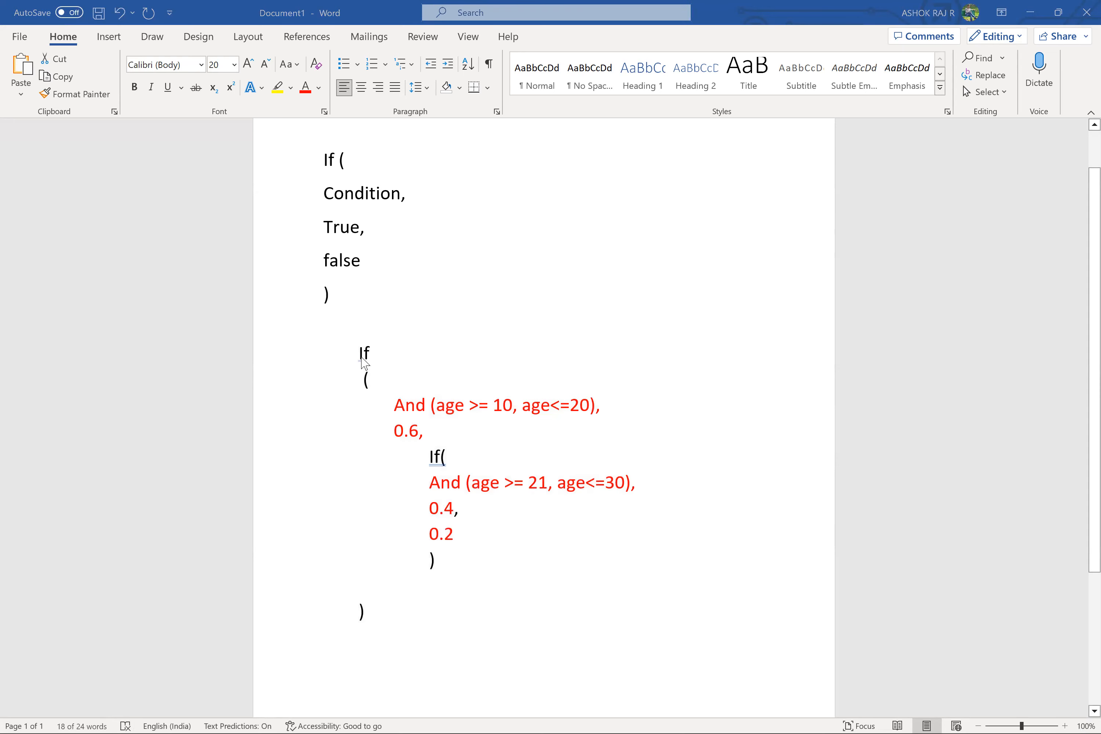
{"action": "key", "text": "alt+Tab"}
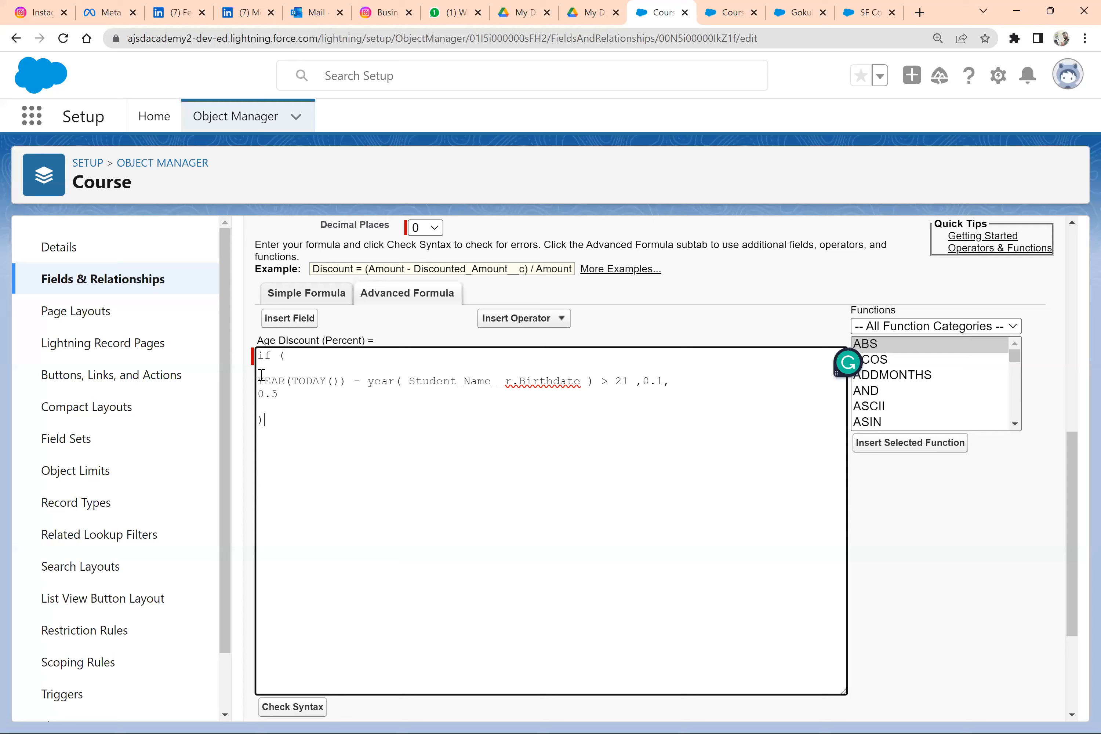
{"action": "left_click_drag", "start_coordinate": [259, 377], "coordinate": [593, 380]}
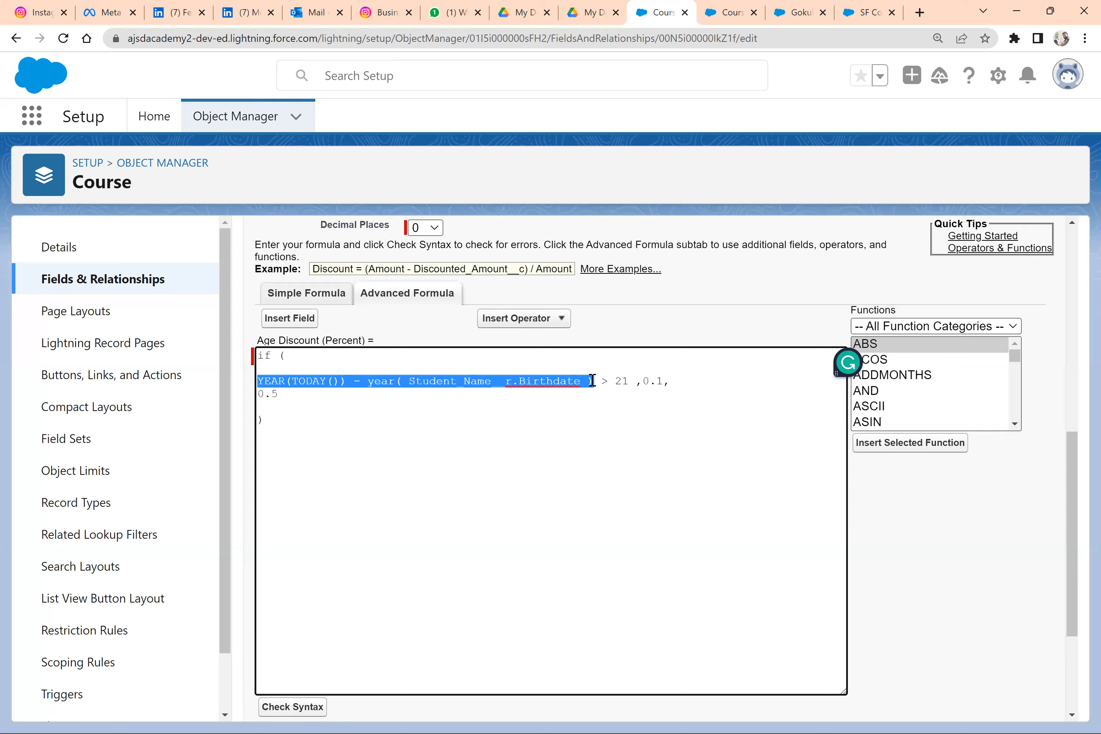
{"action": "left_click", "coordinate": [309, 409]}
{"action": "key", "text": "ctrl+a"}
{"action": "key", "text": "ctrl+v"}
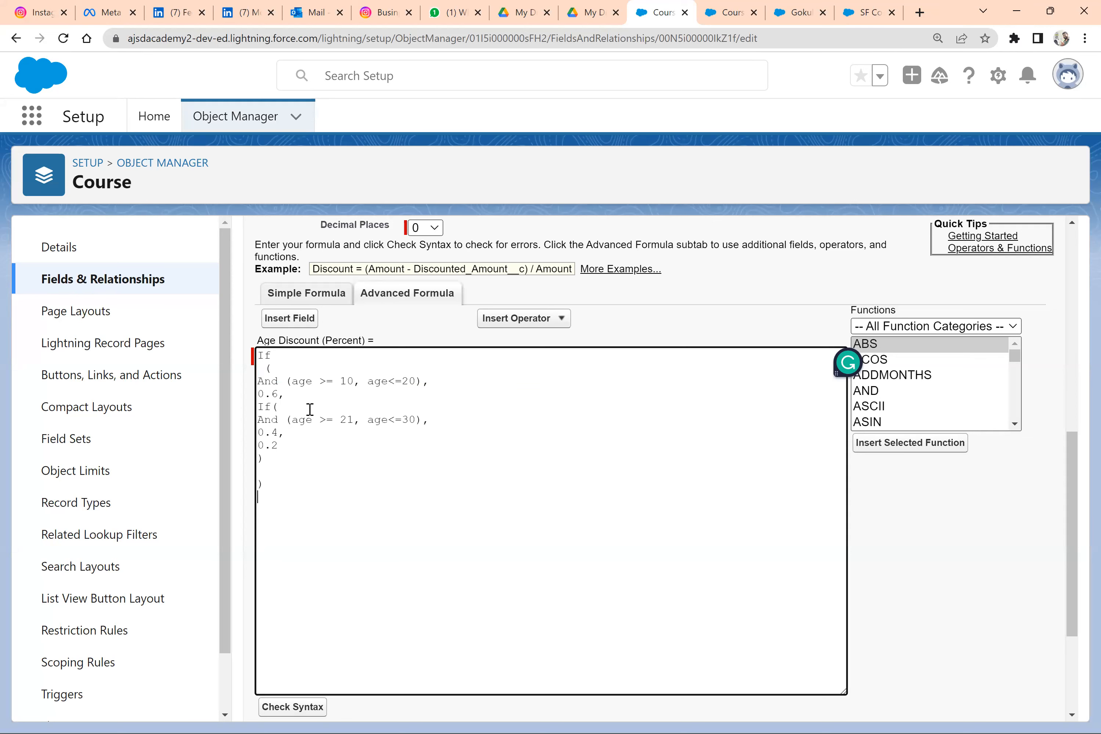
Step: Remove the lower-bound age placeholder from both And conditions and insert the Course field Age before ">= 10"
{"action": "double_click", "coordinate": [299, 380]}
{"action": "key", "text": "BackSpace"}
{"action": "double_click", "coordinate": [304, 421]}
{"action": "key", "text": "BackSpace"}
{"action": "left_click", "coordinate": [298, 318]}
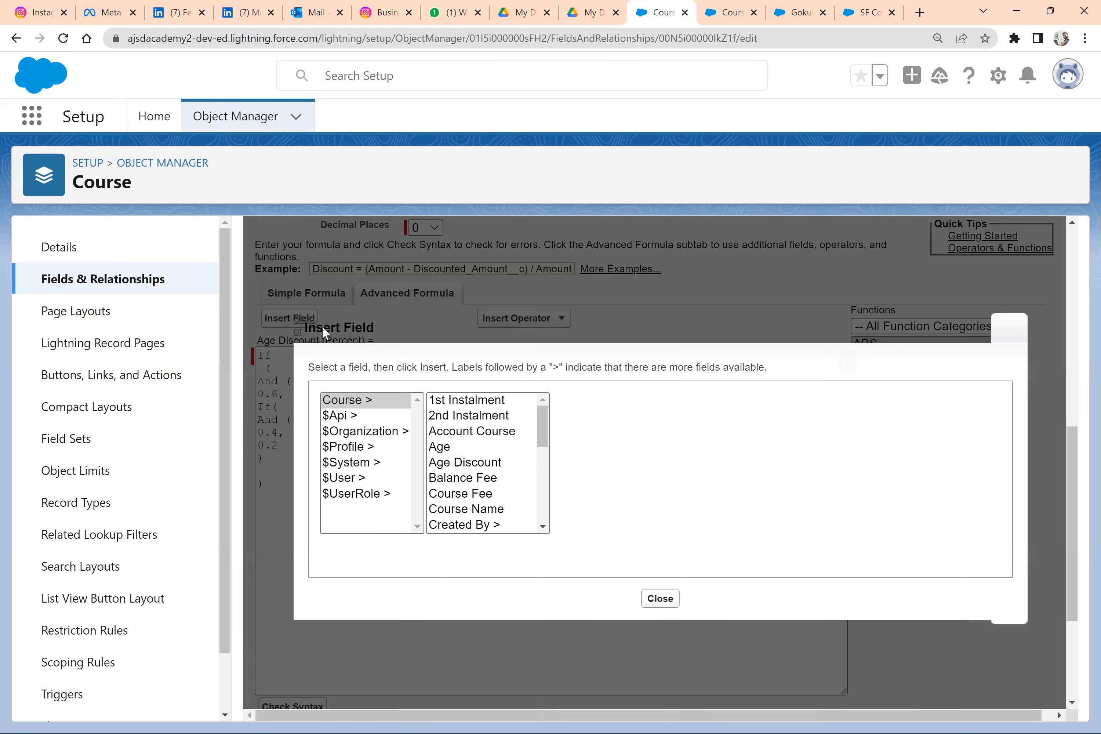
{"action": "left_click", "coordinate": [446, 447]}
{"action": "left_click", "coordinate": [612, 496]}
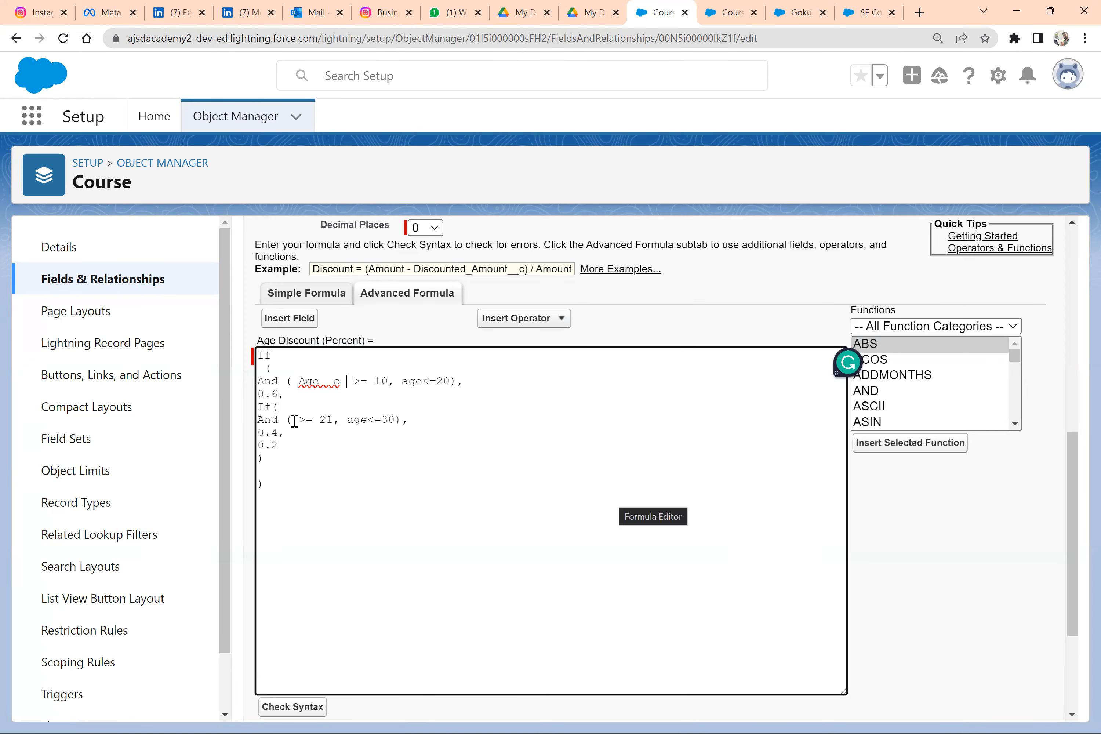
Step: Copy Age__c into the "<=20", ">= 21" and "<=30" comparisons so every age placeholder uses the field
{"action": "left_click", "coordinate": [293, 419]}
{"action": "double_click", "coordinate": [327, 381]}
{"action": "key", "text": "ctrl+c"}
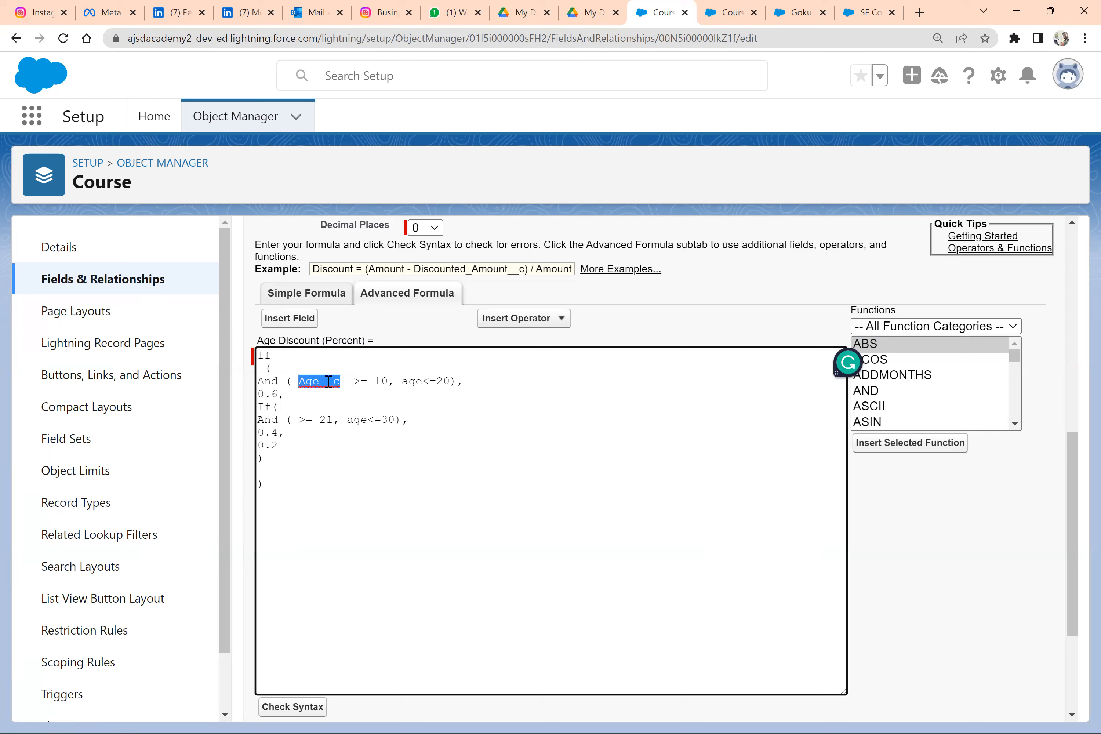
{"action": "double_click", "coordinate": [415, 385]}
{"action": "key", "text": "ctrl+v"}
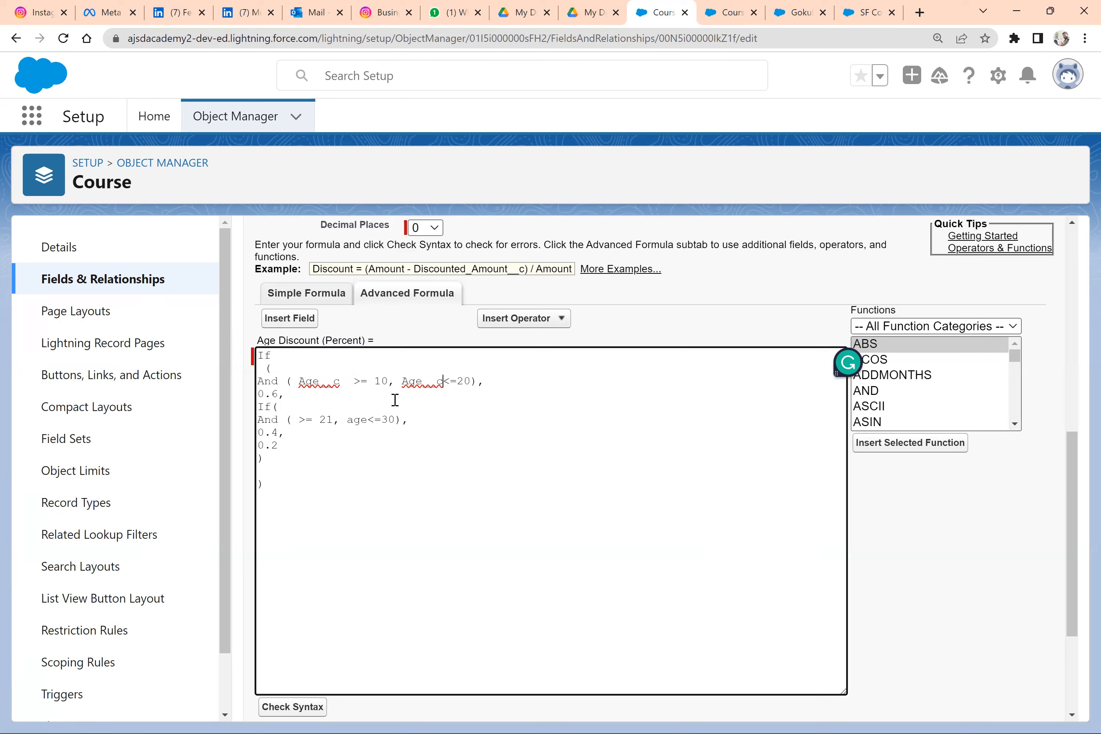
{"action": "double_click", "coordinate": [356, 420]}
{"action": "key", "text": "ctrl+v"}
{"action": "left_click", "coordinate": [300, 420]}
{"action": "key", "text": "ctrl+v"}
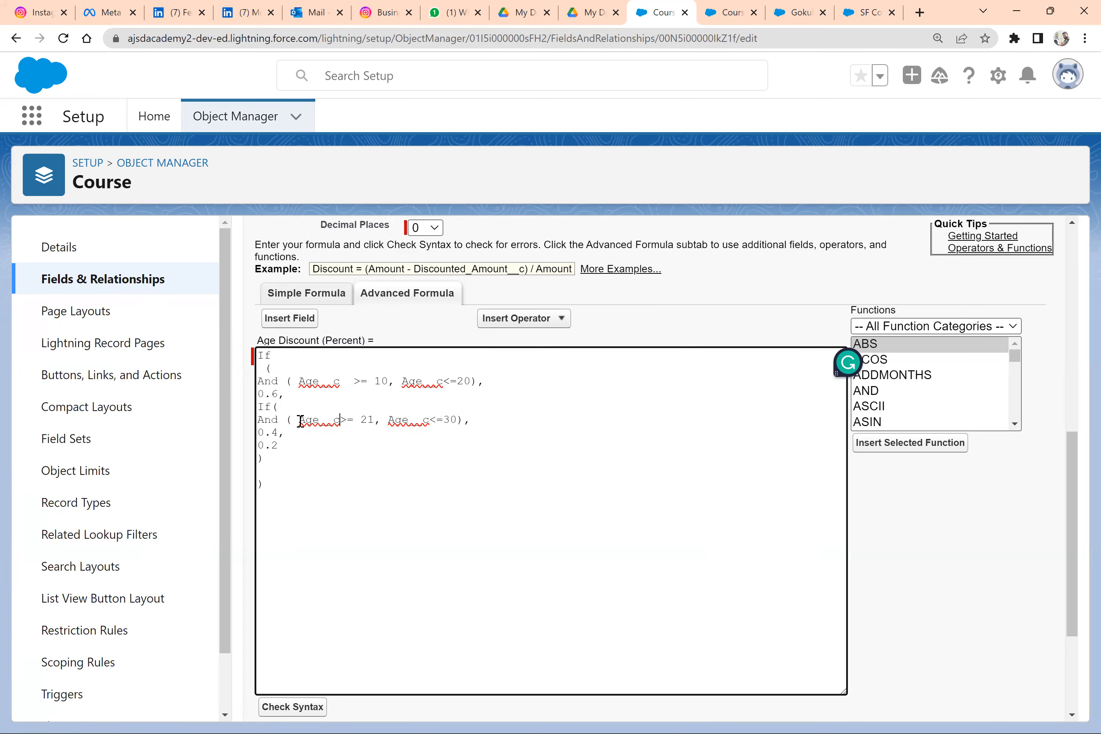
Step: Indent the first And condition and the 0.6 line with spaces inside the outer If
{"action": "left_click", "coordinate": [258, 382]}
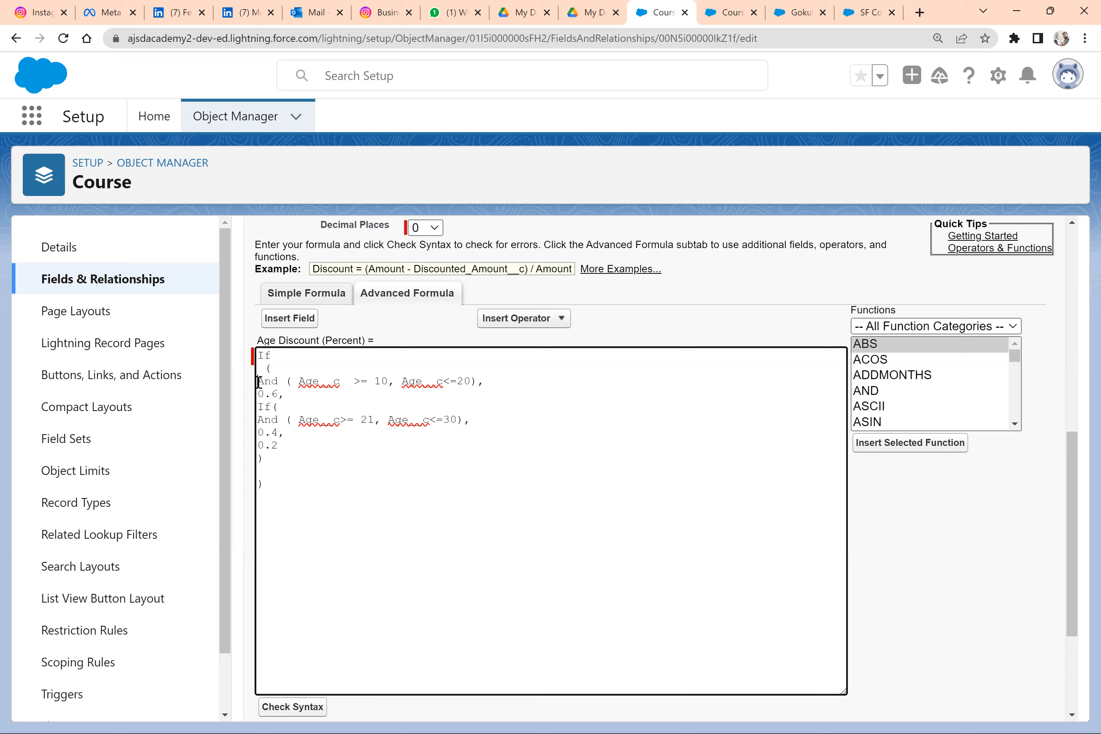
{"action": "left_click", "coordinate": [259, 393]}
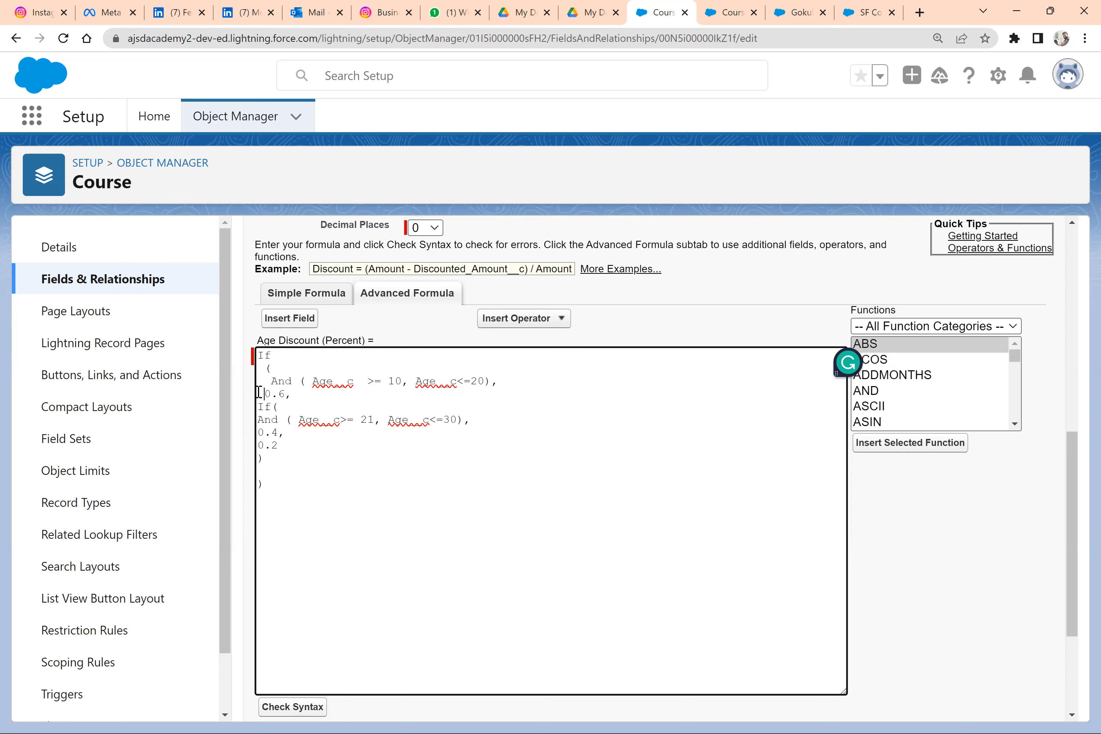
{"action": "key", "text": "BackSpace"}
Step: Copy the complete formula and replace the contents of the "new 2" document in Notepad++ with it
{"action": "left_click", "coordinate": [293, 437]}
{"action": "key", "text": "ctrl+a"}
{"action": "key", "text": "ctrl+c"}
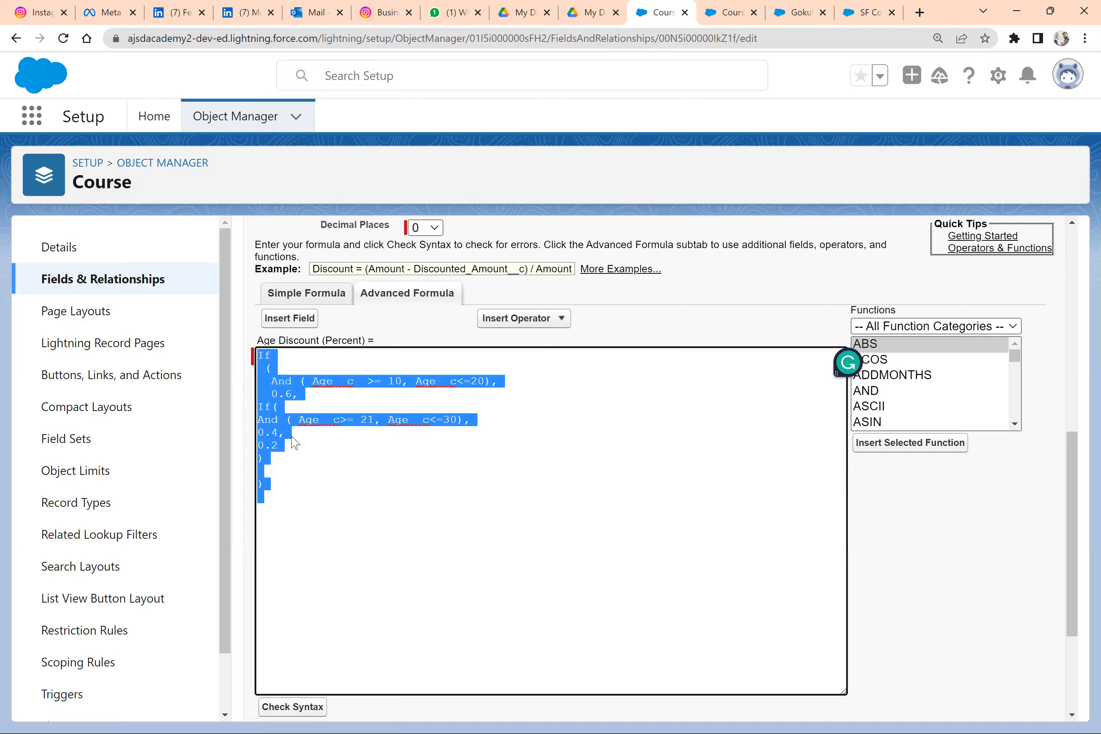
{"action": "key", "text": "super"}
{"action": "type", "text": "notepad++"}
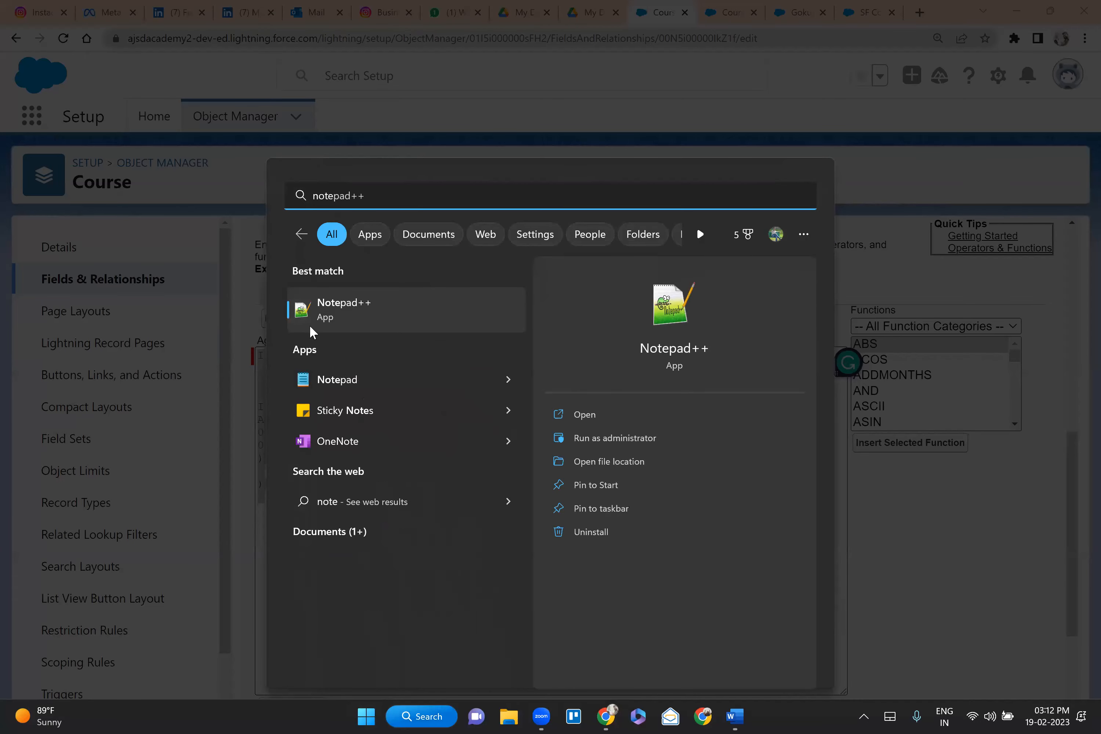
{"action": "left_click", "coordinate": [310, 325]}
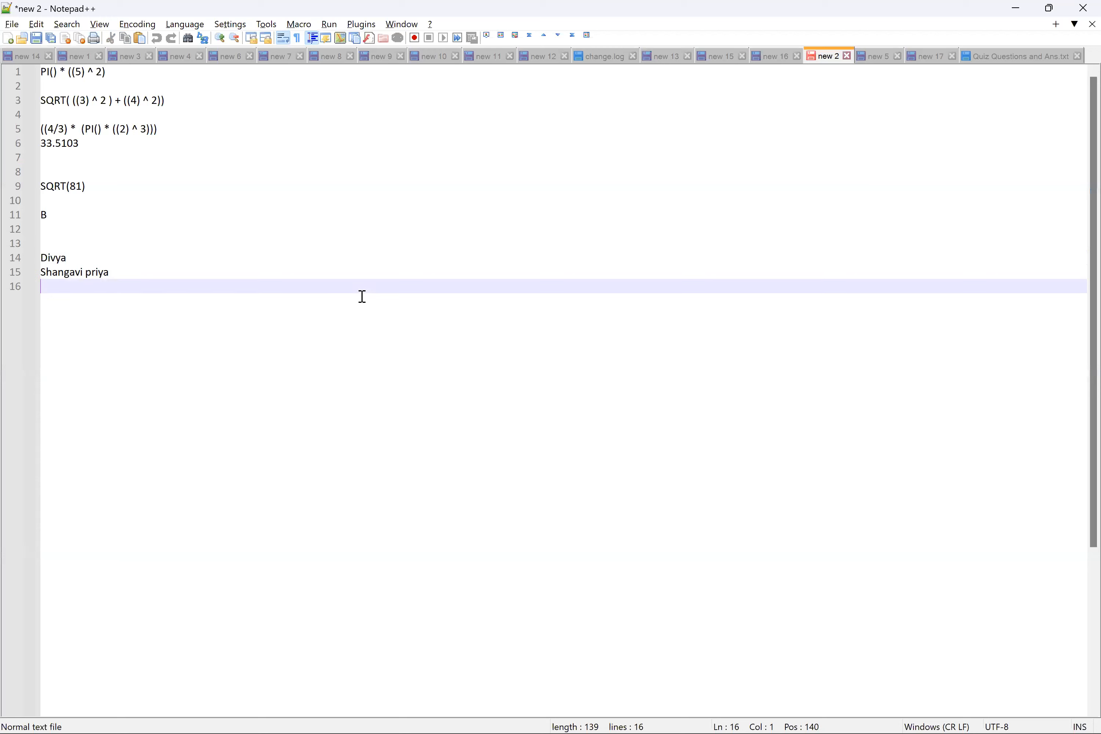
{"action": "key", "text": "ctrl+a"}
{"action": "key", "text": "ctrl+v"}
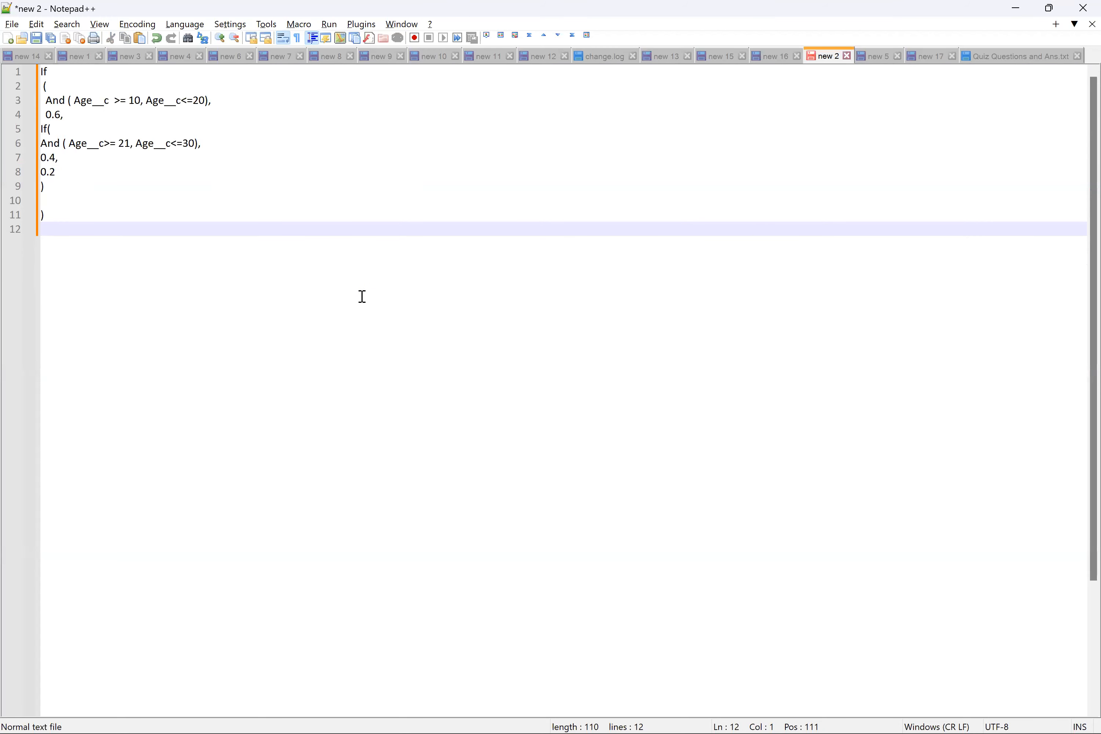
Step: Check the matching brackets of the outer and inner If, and set the document's syntax language to Java
{"action": "left_click", "coordinate": [47, 87]}
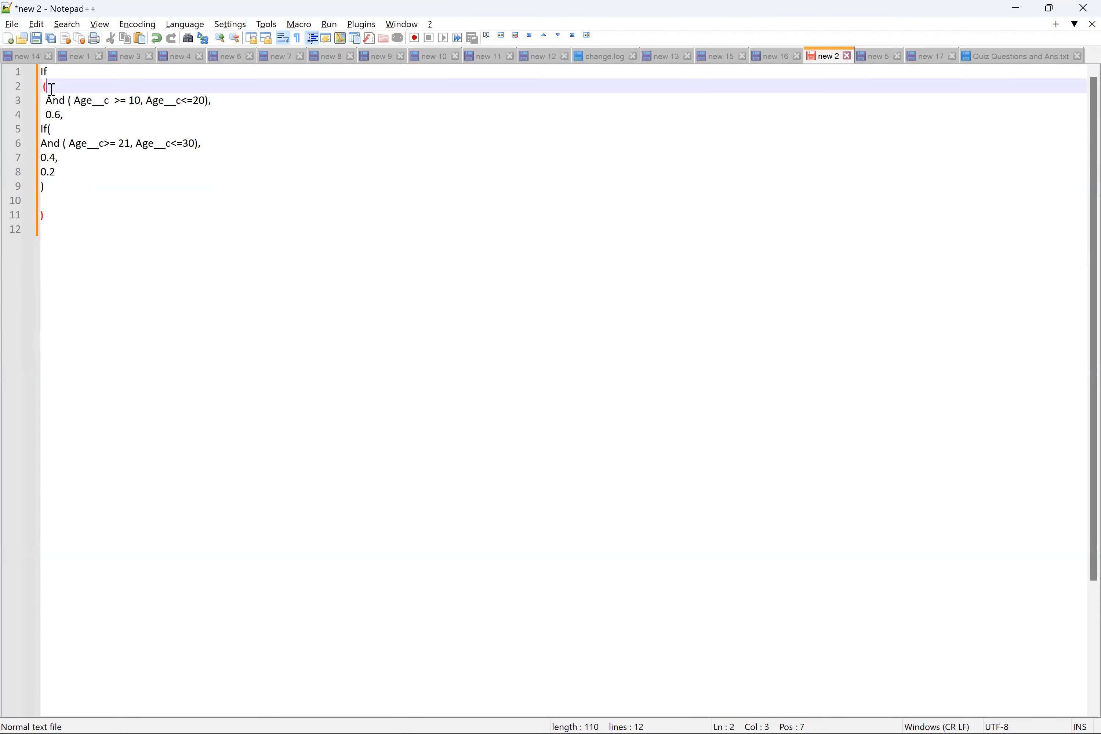
{"action": "left_click", "coordinate": [54, 187]}
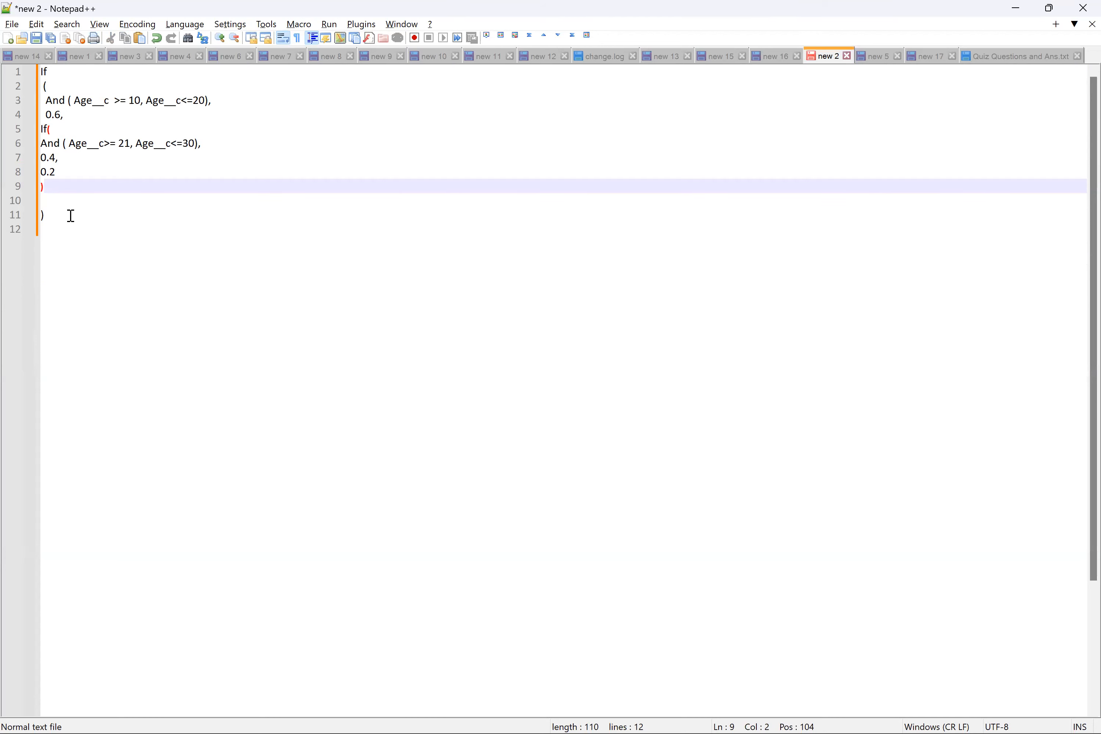
{"action": "left_click", "coordinate": [68, 230]}
{"action": "key", "text": "ctrl+shift+Home"}
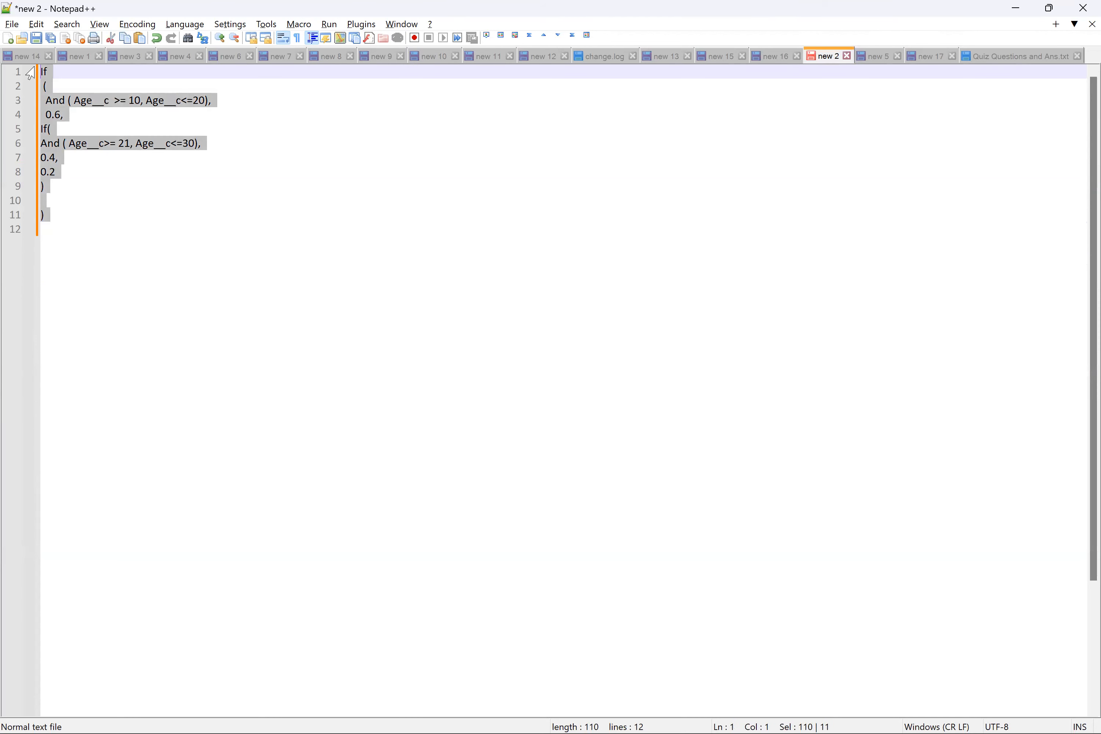
{"action": "left_click", "coordinate": [175, 27]}
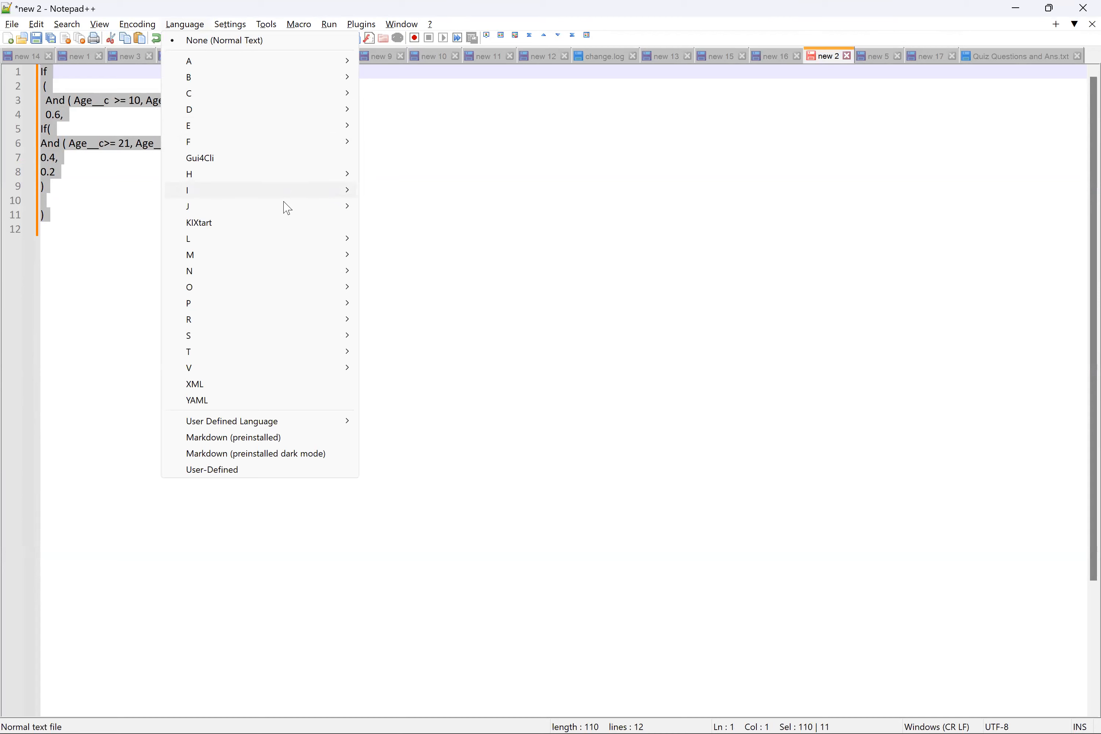
{"action": "left_click", "coordinate": [388, 208]}
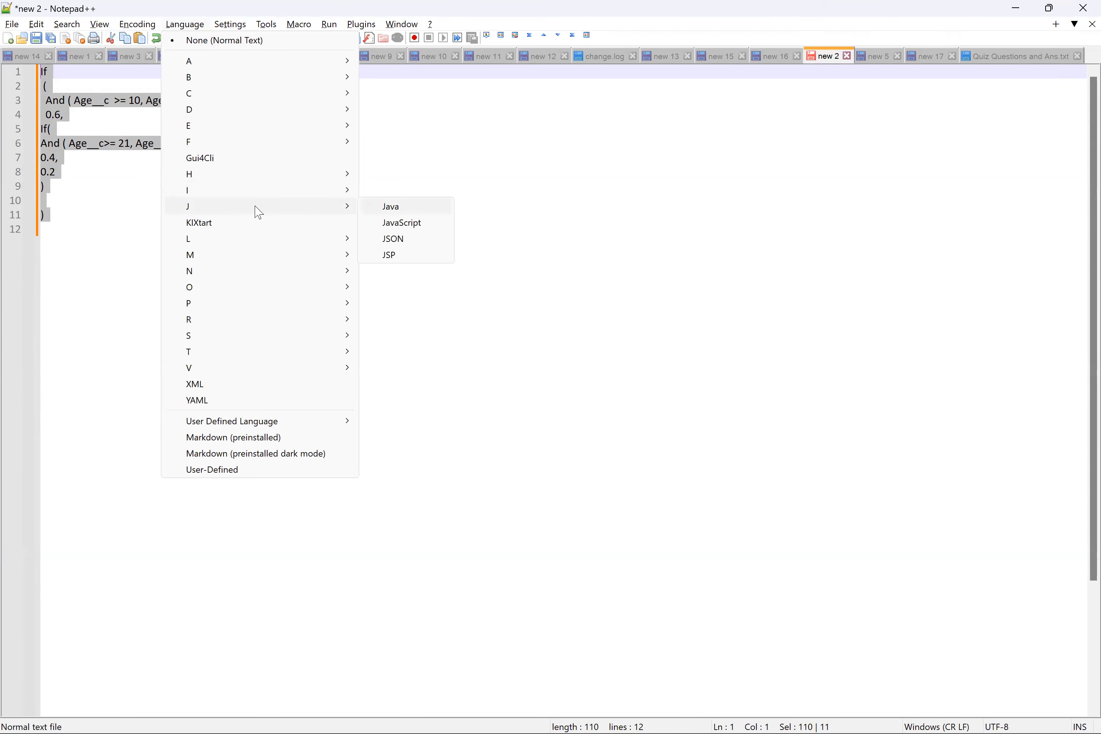
{"action": "left_click", "coordinate": [256, 206]}
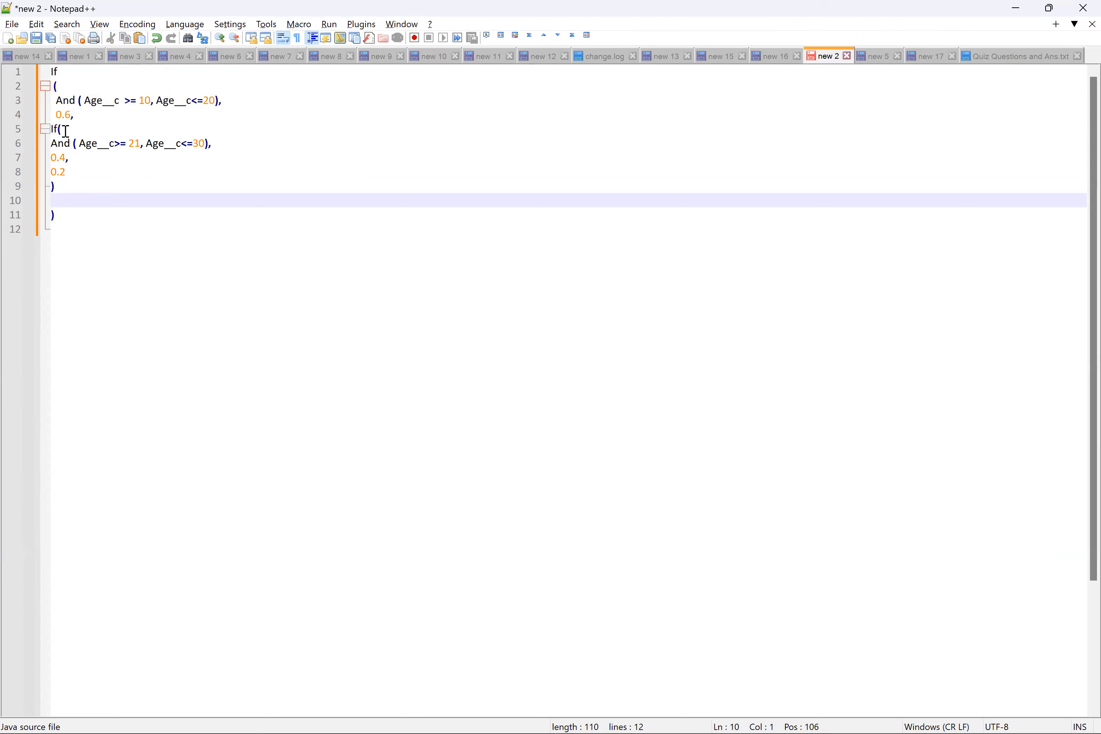
Step: Indent the inner If block by one level, from its If line through its closing bracket
{"action": "left_click", "coordinate": [66, 131]}
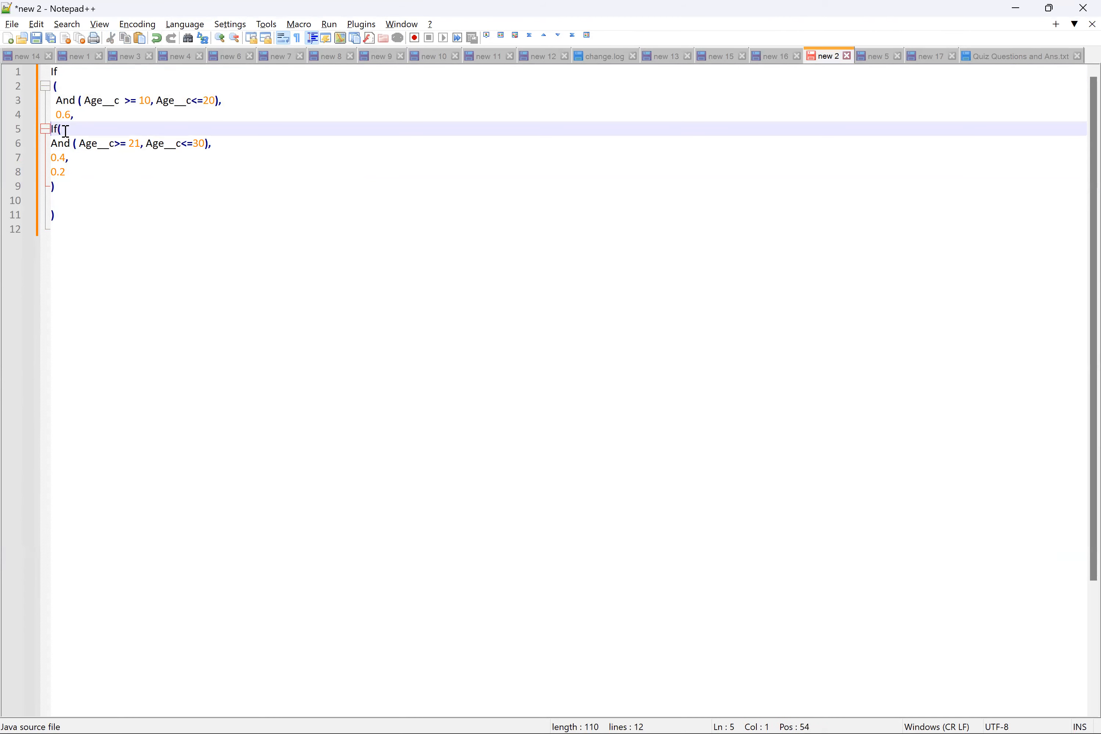
{"action": "key", "text": "shift+Down"}
{"action": "key", "text": "shift+Down"}
{"action": "key", "text": "shift+Down"}
{"action": "key", "text": "shift+Down"}
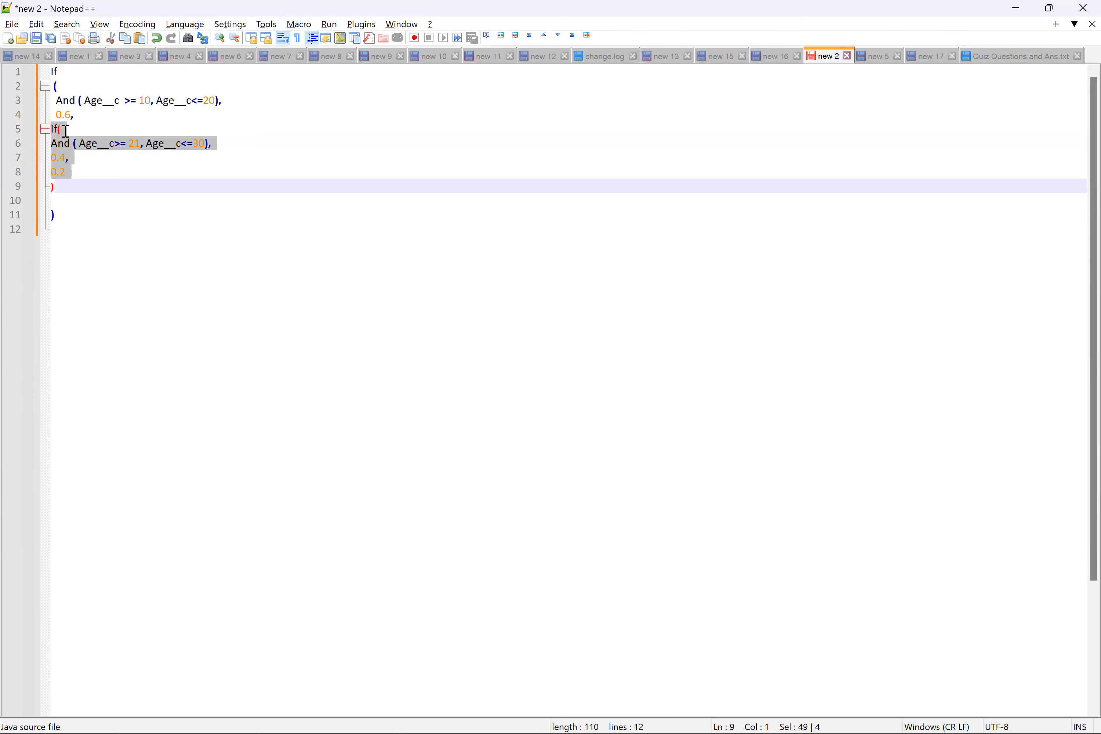
{"action": "key", "text": "Tab"}
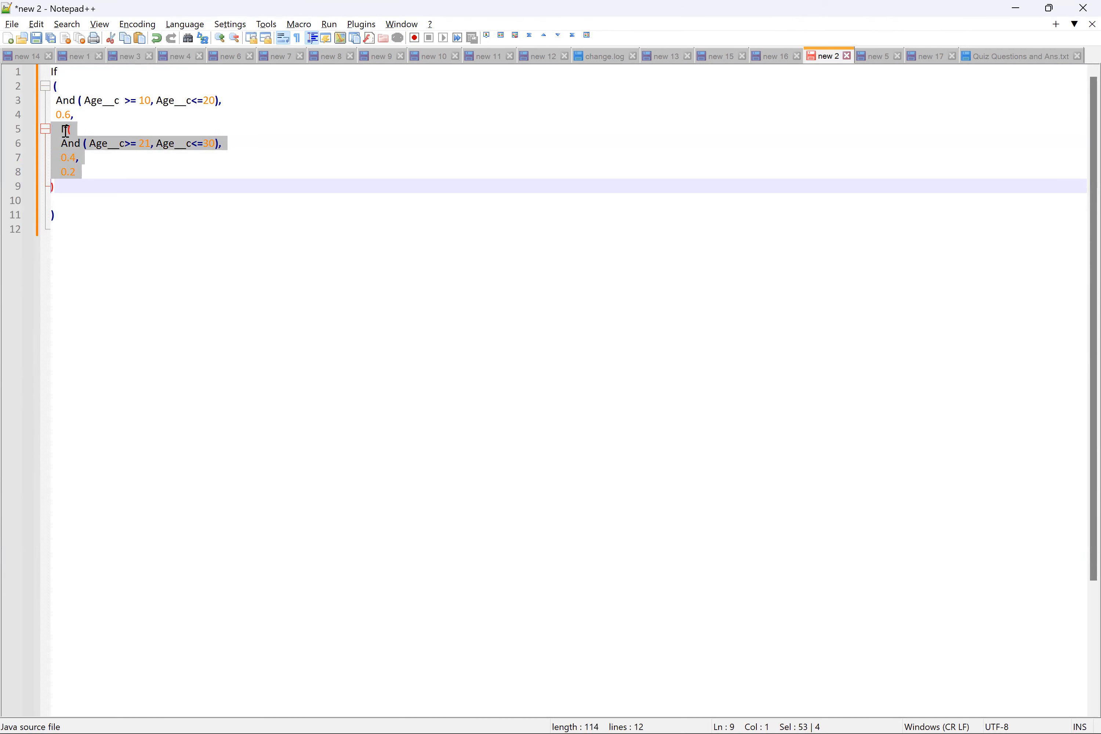
{"action": "left_click", "coordinate": [72, 182]}
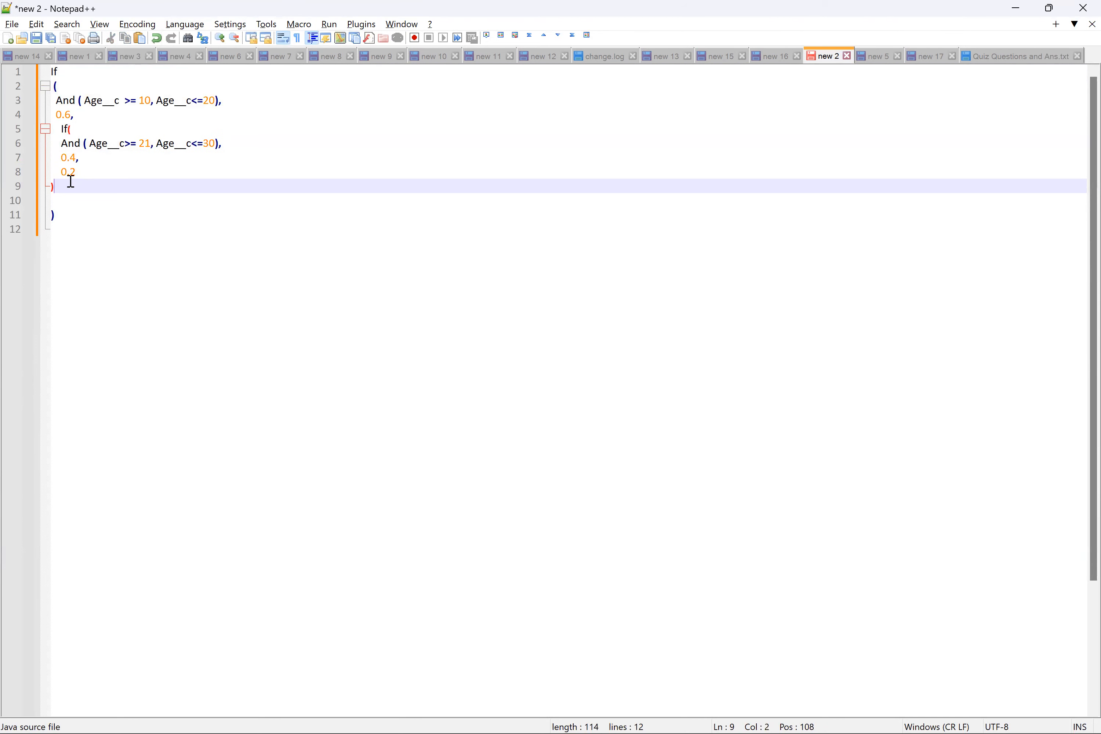
{"action": "key", "text": "Tab"}
{"action": "left_click", "coordinate": [71, 247]}
Step: Switch to Chrome, search Google for "notepad++" in a new tab, and close that tab
{"action": "key", "text": "alt+Tab"}
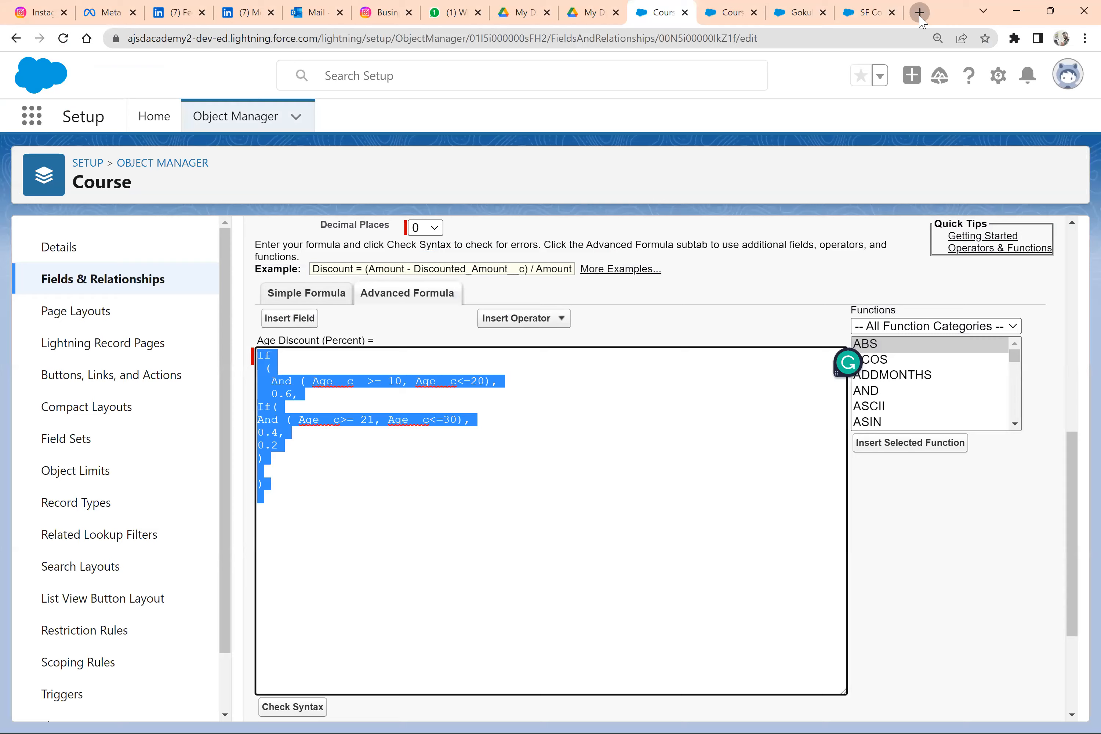
{"action": "left_click", "coordinate": [919, 13]}
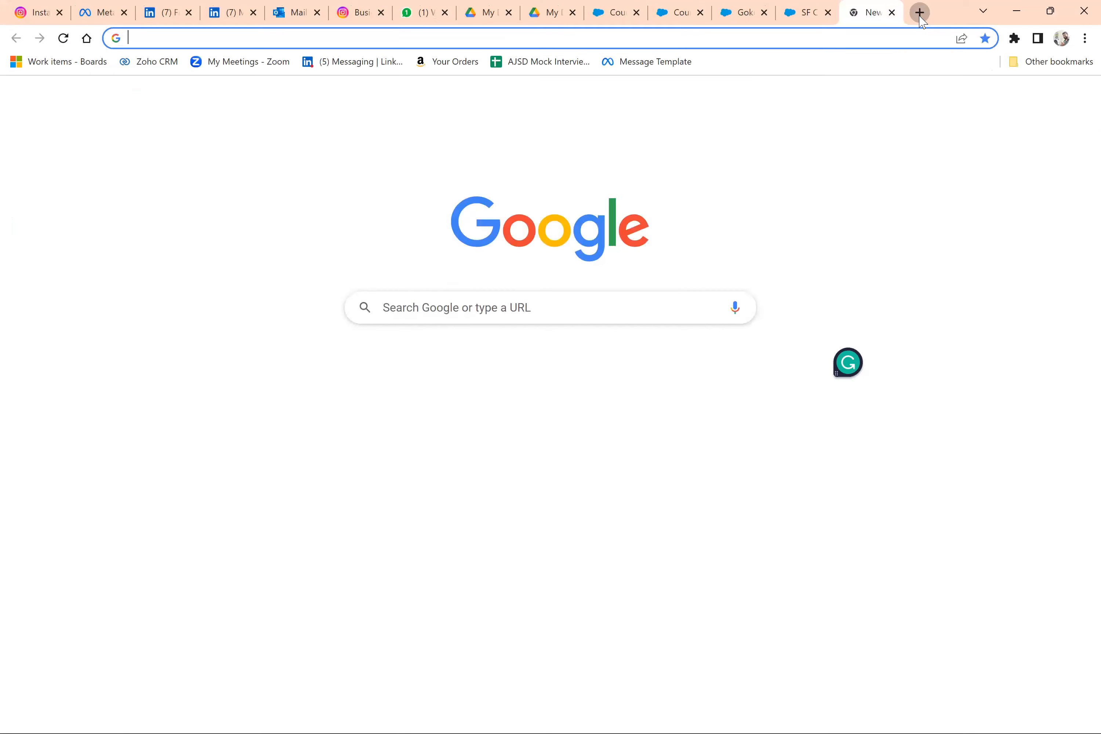
{"action": "type", "text": "note"}
{"action": "key", "text": "Down"}
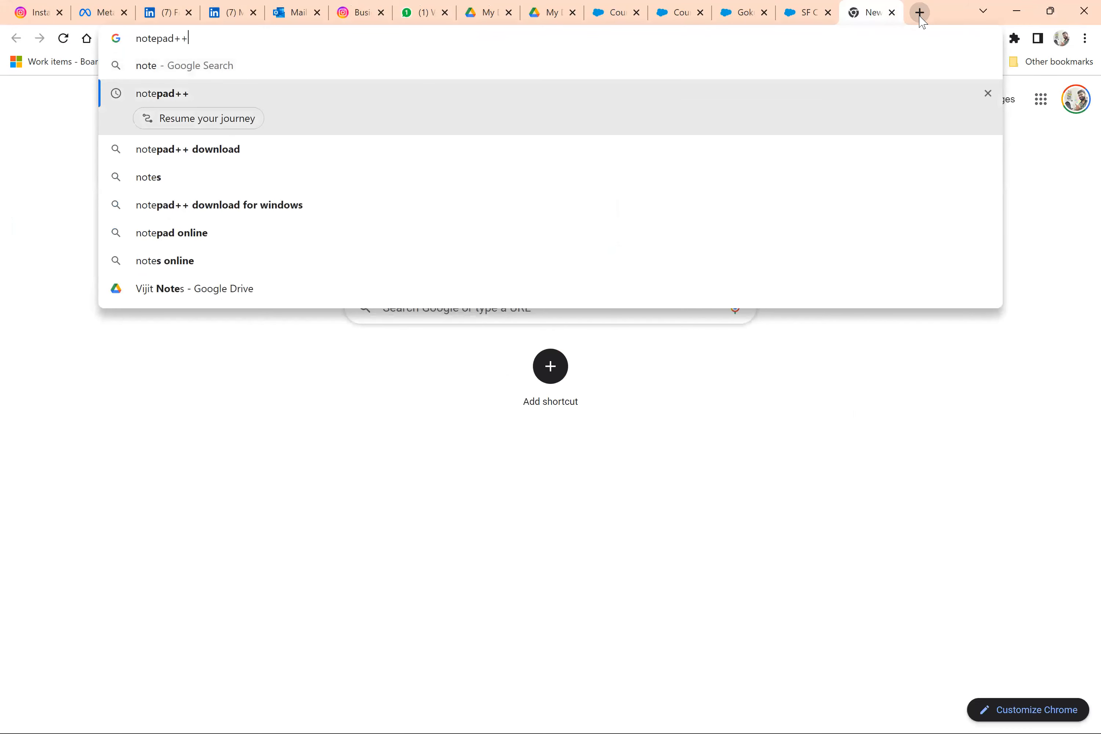
{"action": "key", "text": "Return"}
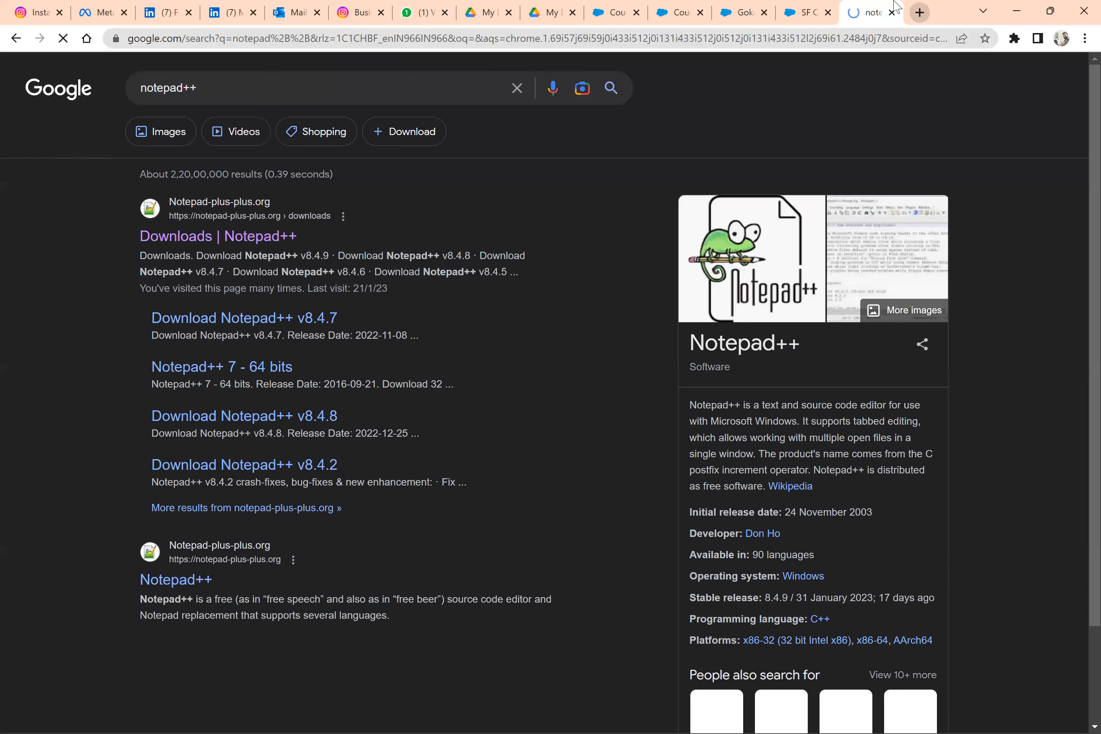
{"action": "left_click", "coordinate": [891, 13]}
Step: Return to Notepad++ and check the matching brackets of the inner and outer If in the indented formula
{"action": "key", "text": "alt+Tab"}
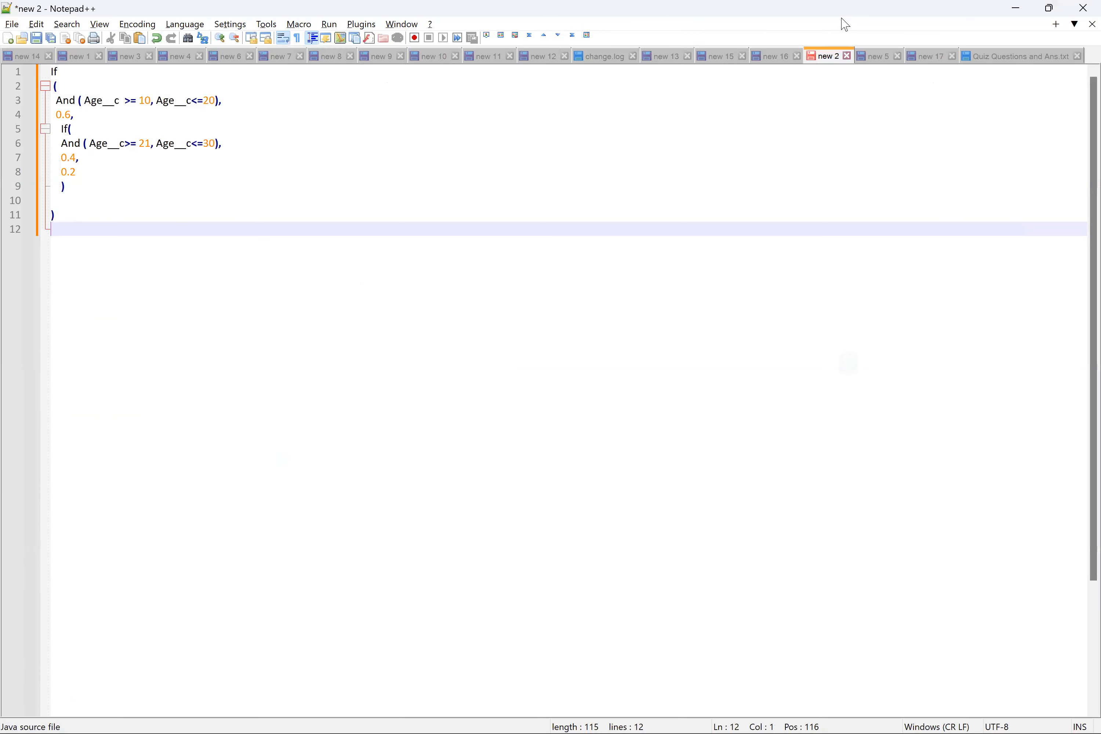
{"action": "left_click", "coordinate": [150, 201]}
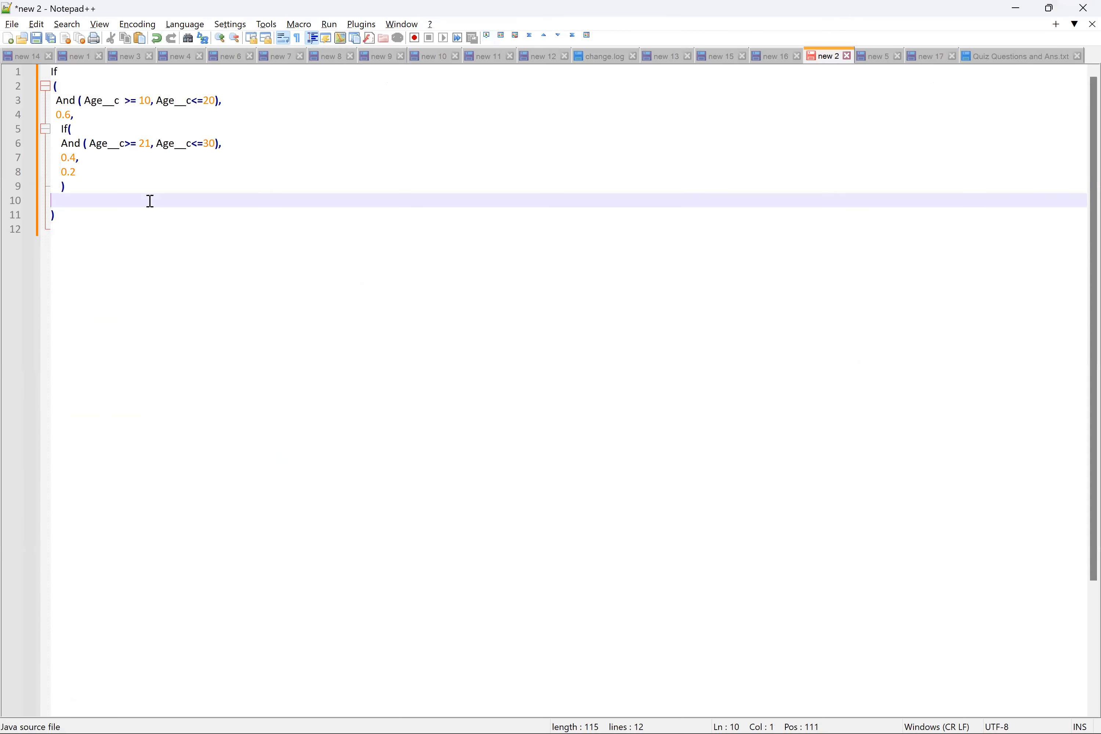
{"action": "left_click", "coordinate": [76, 134]}
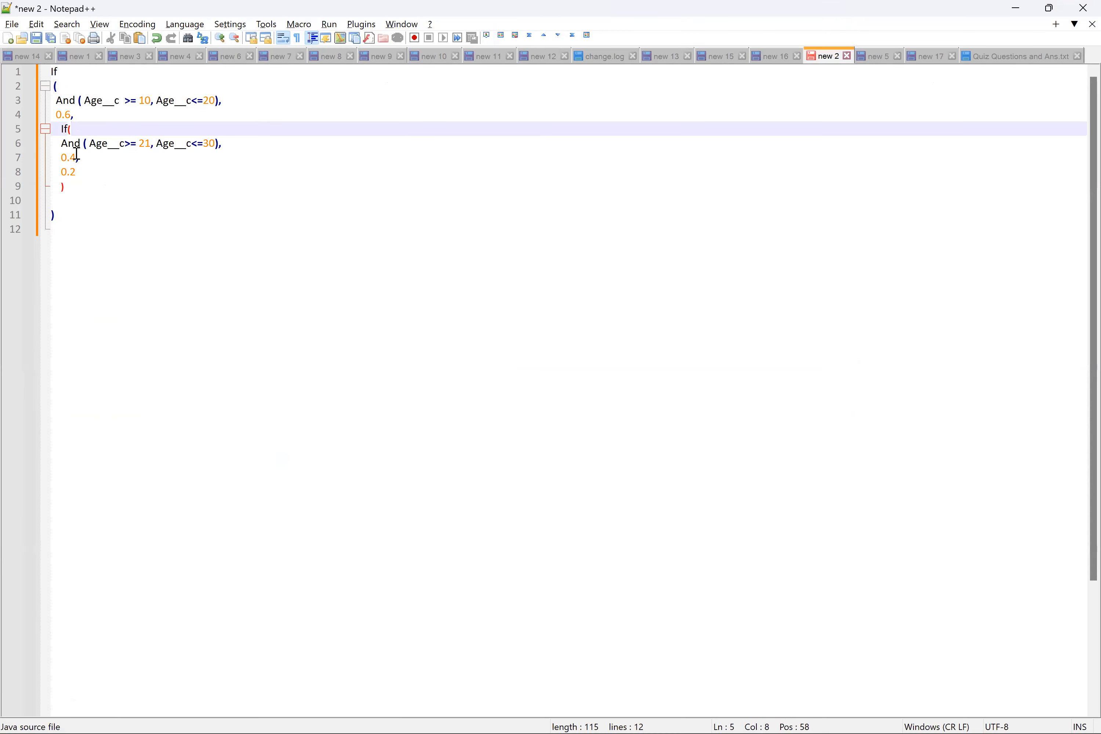
{"action": "left_click", "coordinate": [75, 186]}
{"action": "left_click", "coordinate": [65, 217]}
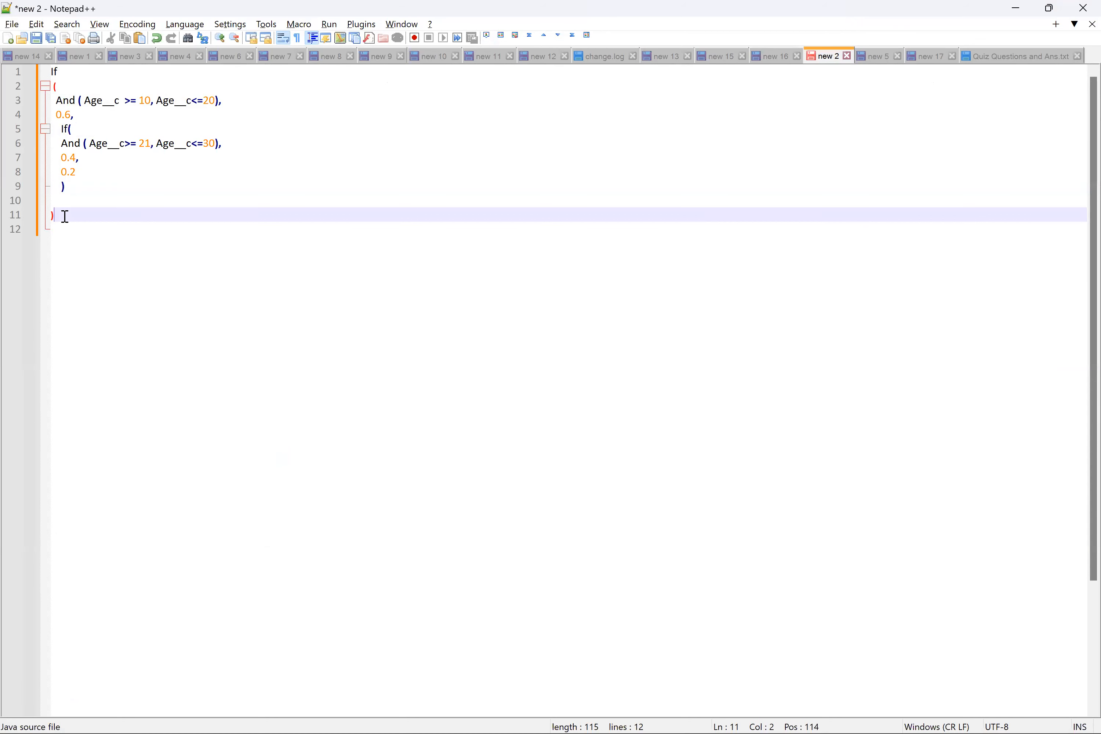
{"action": "left_click", "coordinate": [72, 88]}
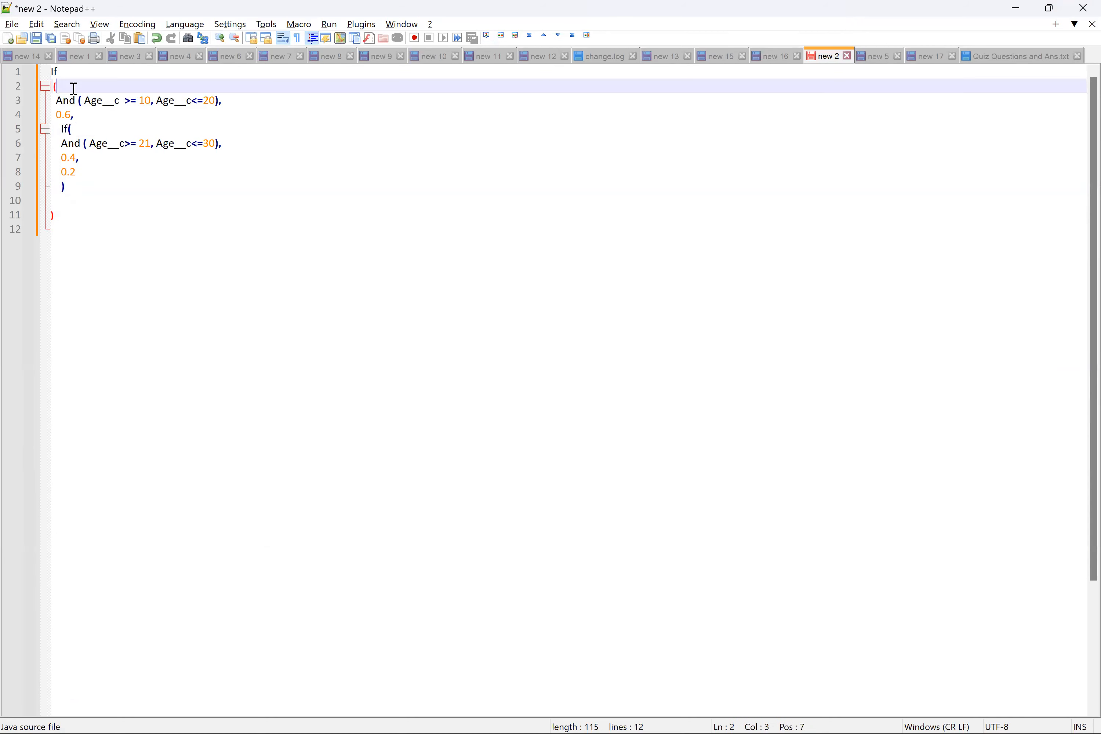
{"action": "left_click", "coordinate": [81, 100]}
{"action": "left_click", "coordinate": [103, 176]}
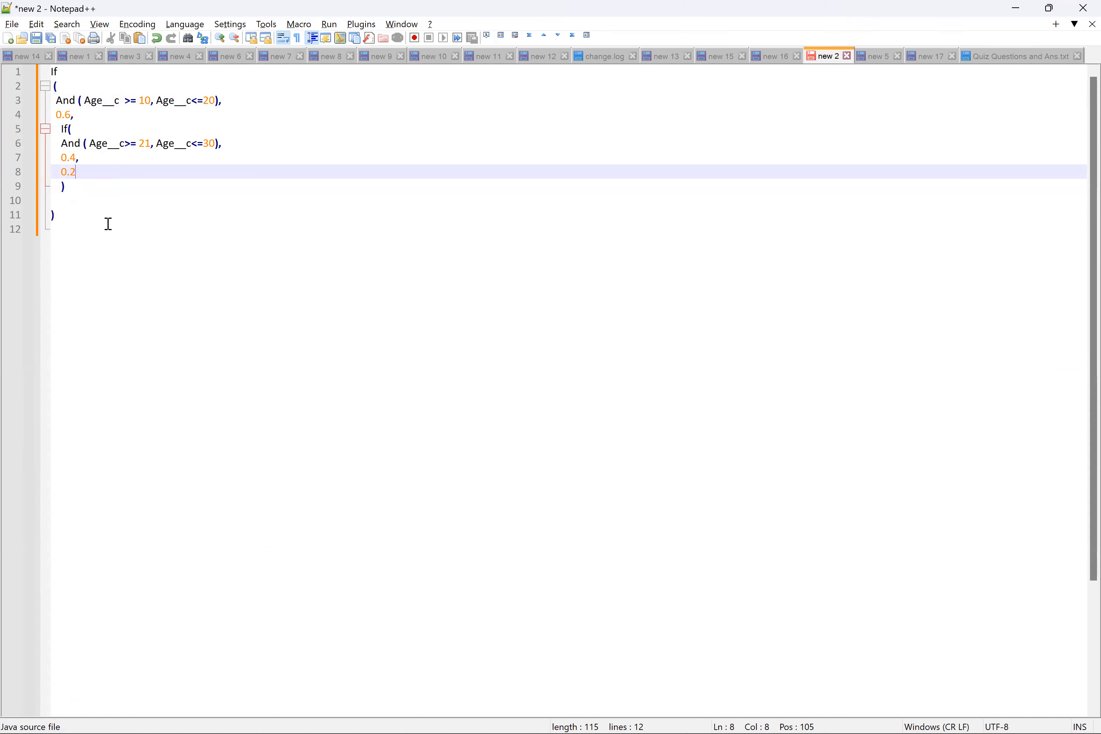
{"action": "left_click", "coordinate": [109, 224]}
Step: Remove the blank line before the outer closing bracket and replace the Age Discount formula in Salesforce with the copied indented formula
{"action": "left_click", "coordinate": [101, 197]}
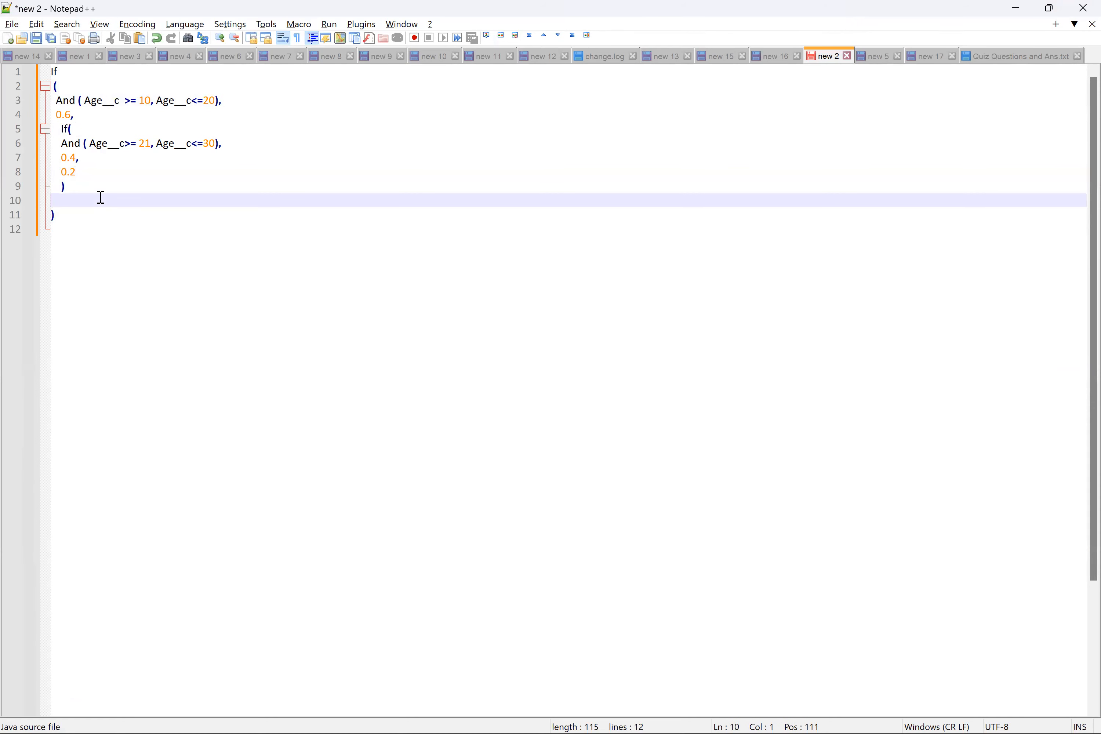
{"action": "key", "text": "BackSpace"}
{"action": "left_click", "coordinate": [102, 207]}
{"action": "key", "text": "ctrl+a"}
{"action": "key", "text": "ctrl+c"}
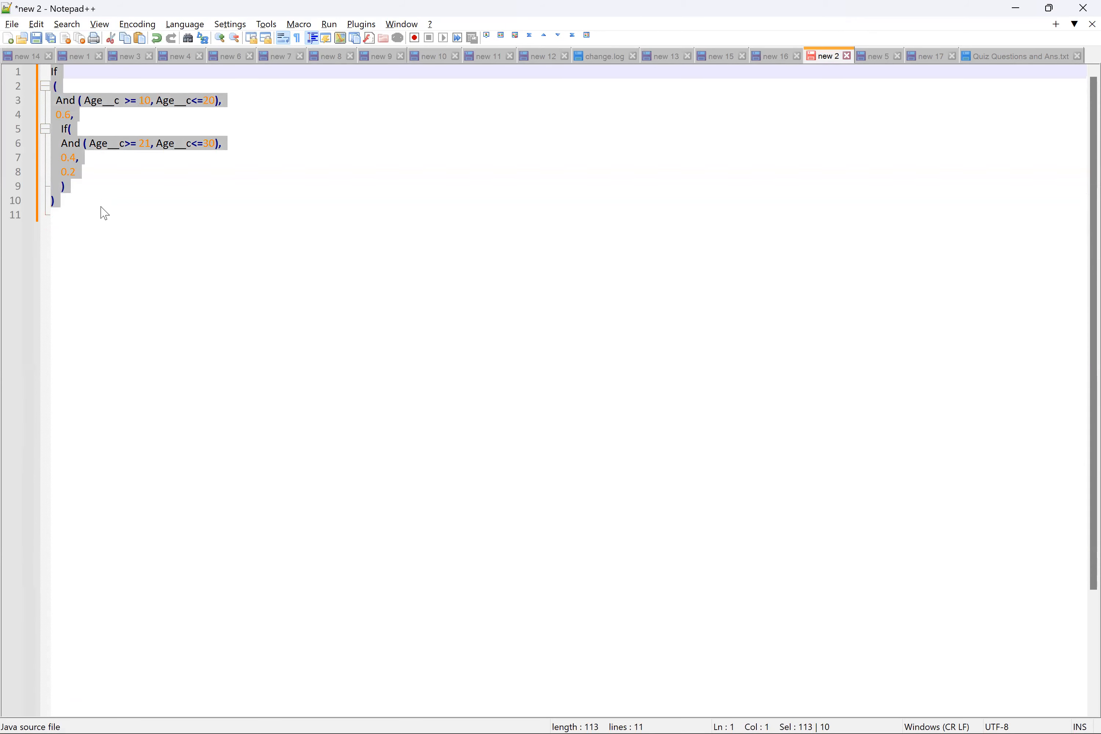
{"action": "key", "text": "alt+Tab"}
{"action": "key", "text": "ctrl+v"}
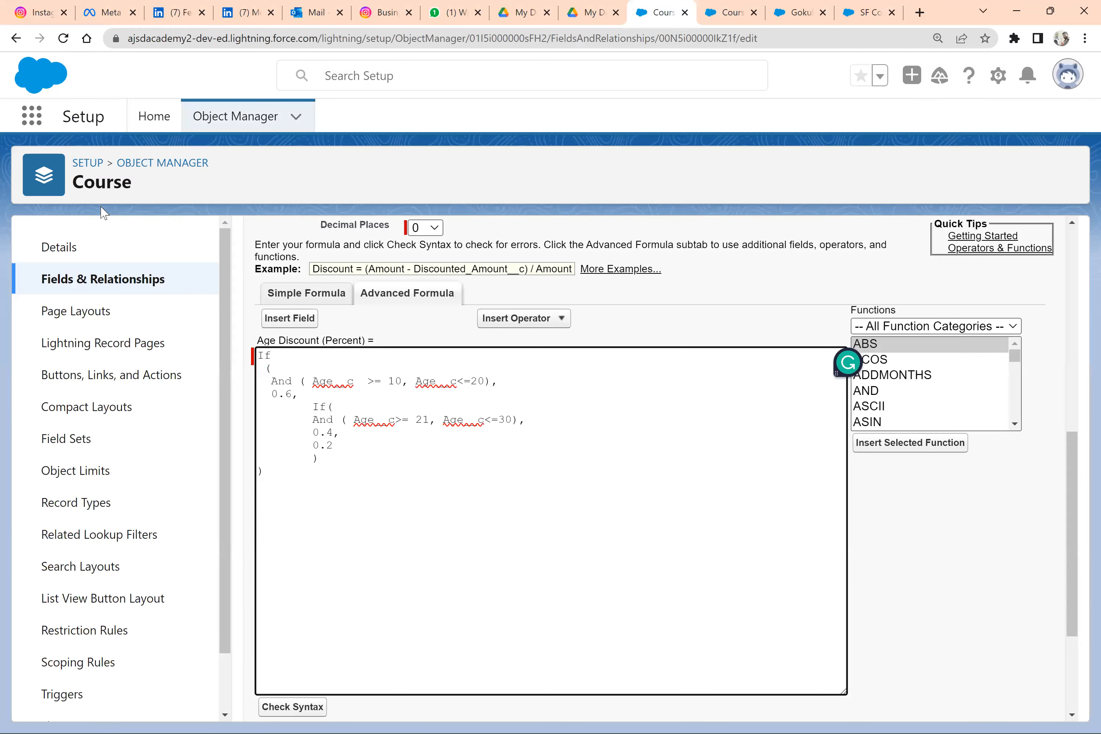
Step: Check the syntax of the Age Discount formula and save the field
{"action": "scroll", "coordinate": [324, 455], "scroll_direction": "down", "scroll_amount": 1}
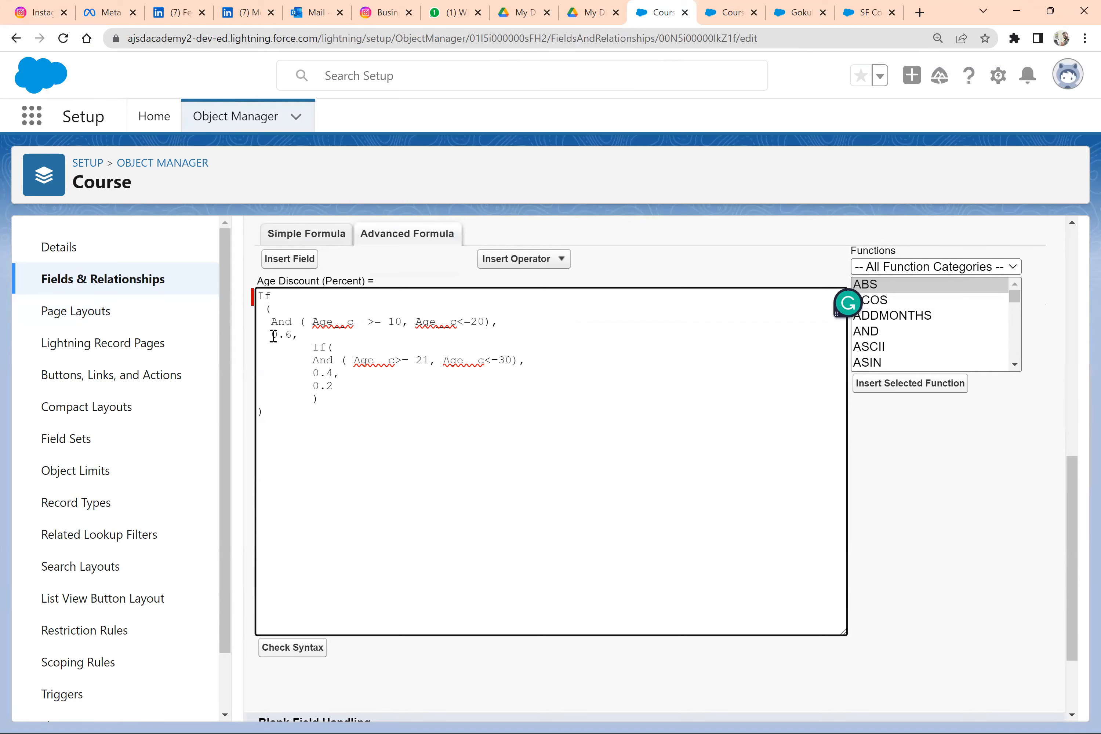
{"action": "left_click", "coordinate": [292, 648]}
{"action": "scroll", "coordinate": [285, 654], "scroll_direction": "down", "scroll_amount": 7}
{"action": "scroll", "coordinate": [506, 619], "scroll_direction": "up", "scroll_amount": 1}
{"action": "scroll", "coordinate": [509, 639], "scroll_direction": "down", "scroll_amount": 1}
{"action": "left_click", "coordinate": [510, 698]}
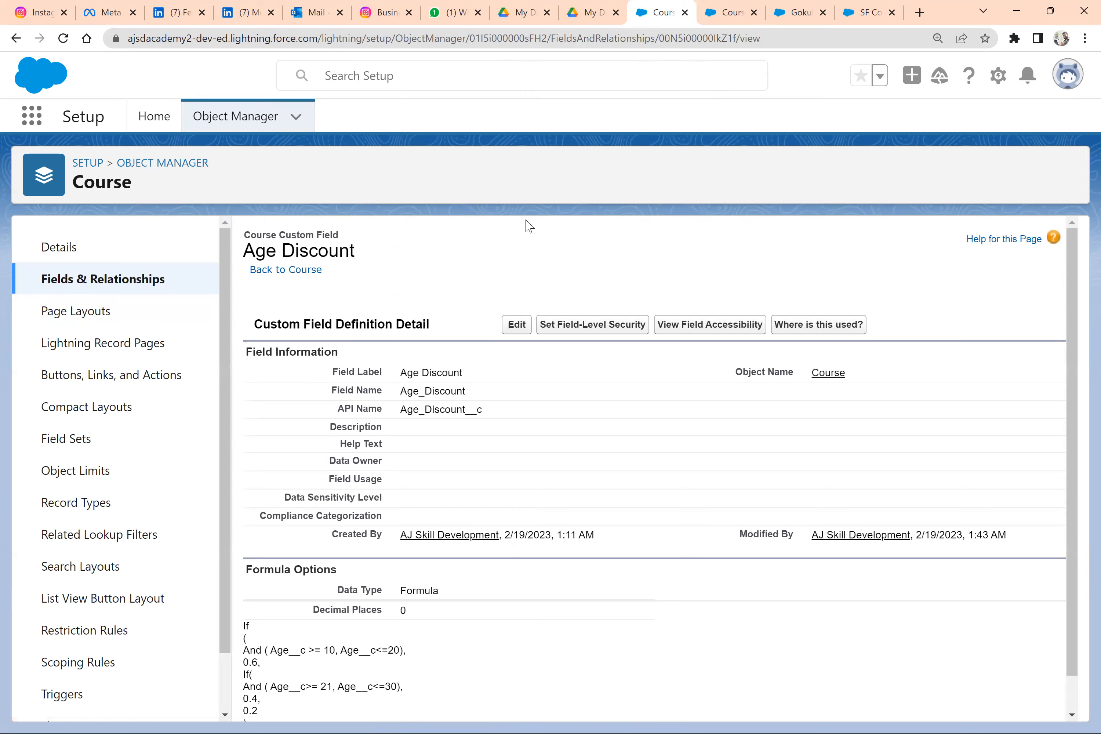
Step: Enter a new birthdate in the details of the open contact record and save the record
{"action": "left_click", "coordinate": [724, 12]}
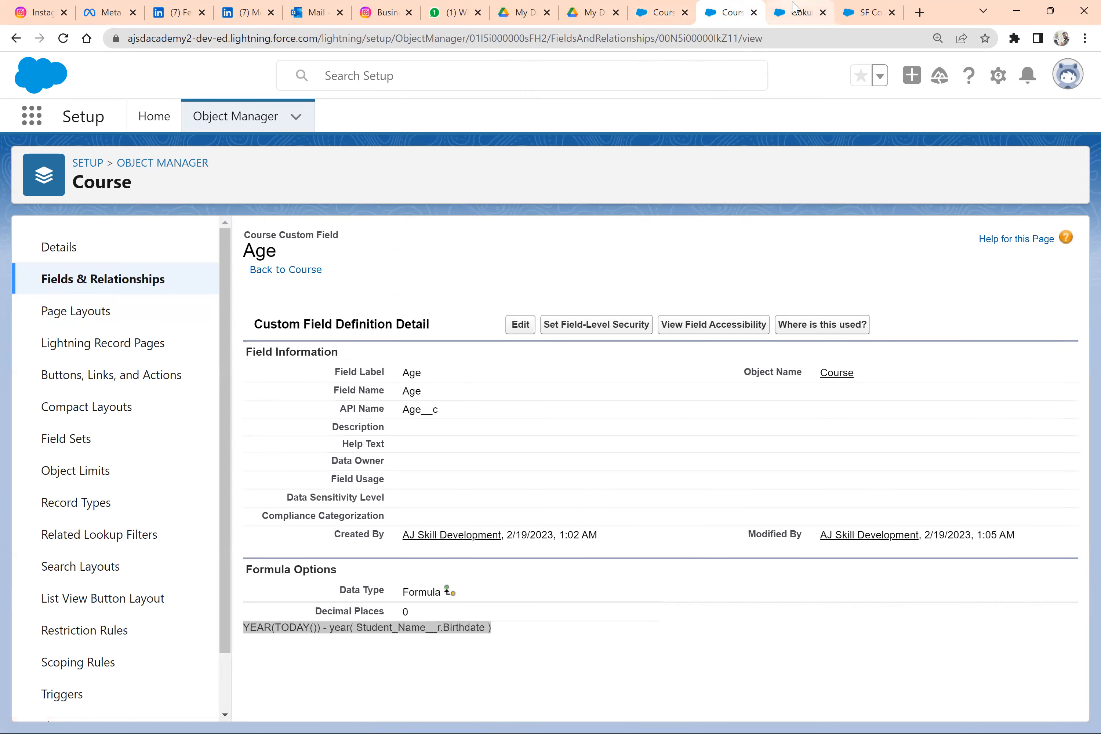
{"action": "left_click", "coordinate": [794, 10]}
{"action": "scroll", "coordinate": [156, 286], "scroll_direction": "up", "scroll_amount": 5}
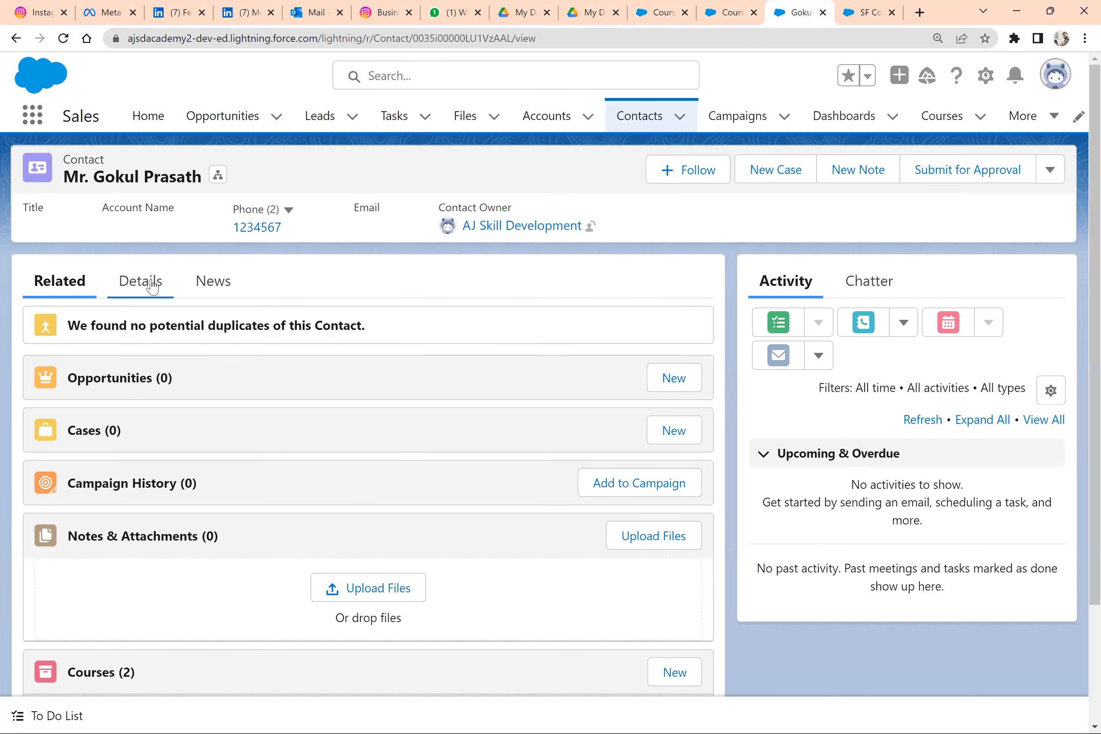
{"action": "left_click", "coordinate": [155, 286]}
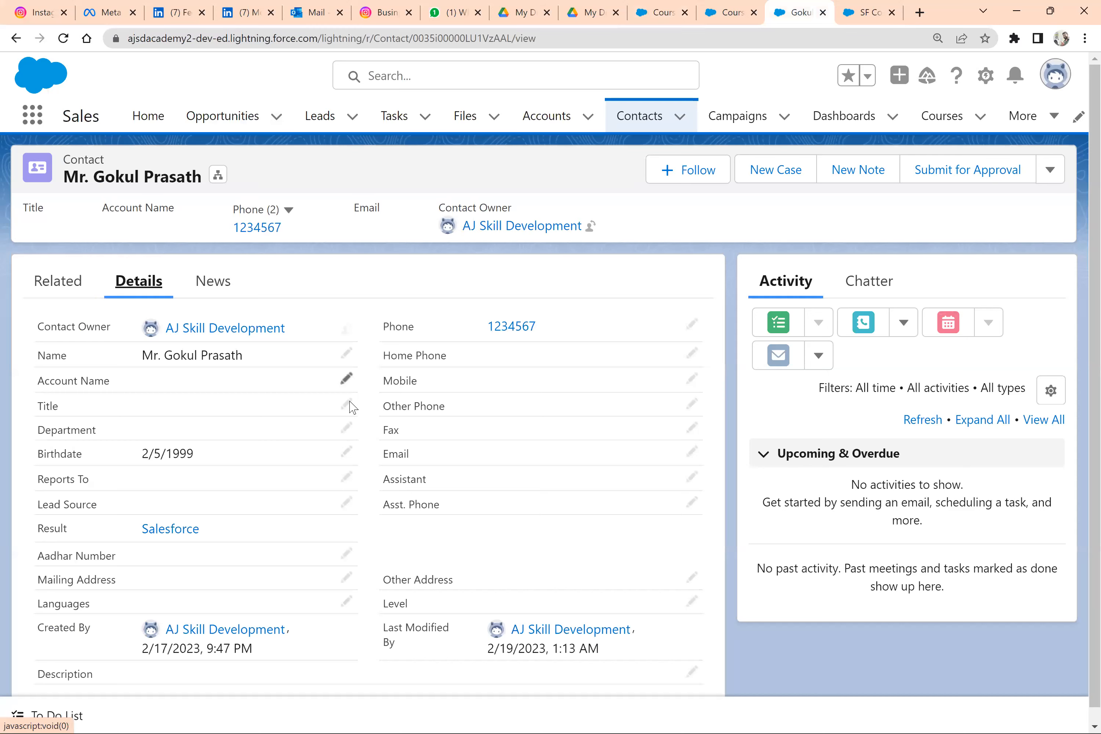
{"action": "left_click", "coordinate": [346, 455]}
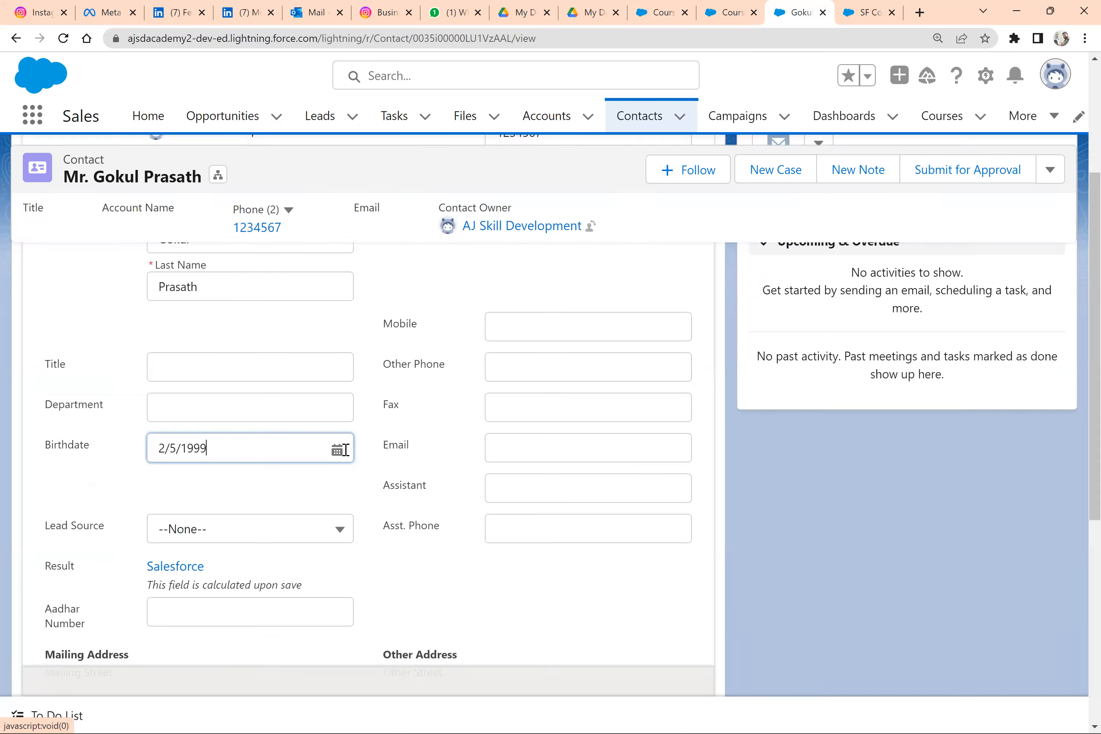
{"action": "left_click", "coordinate": [277, 450]}
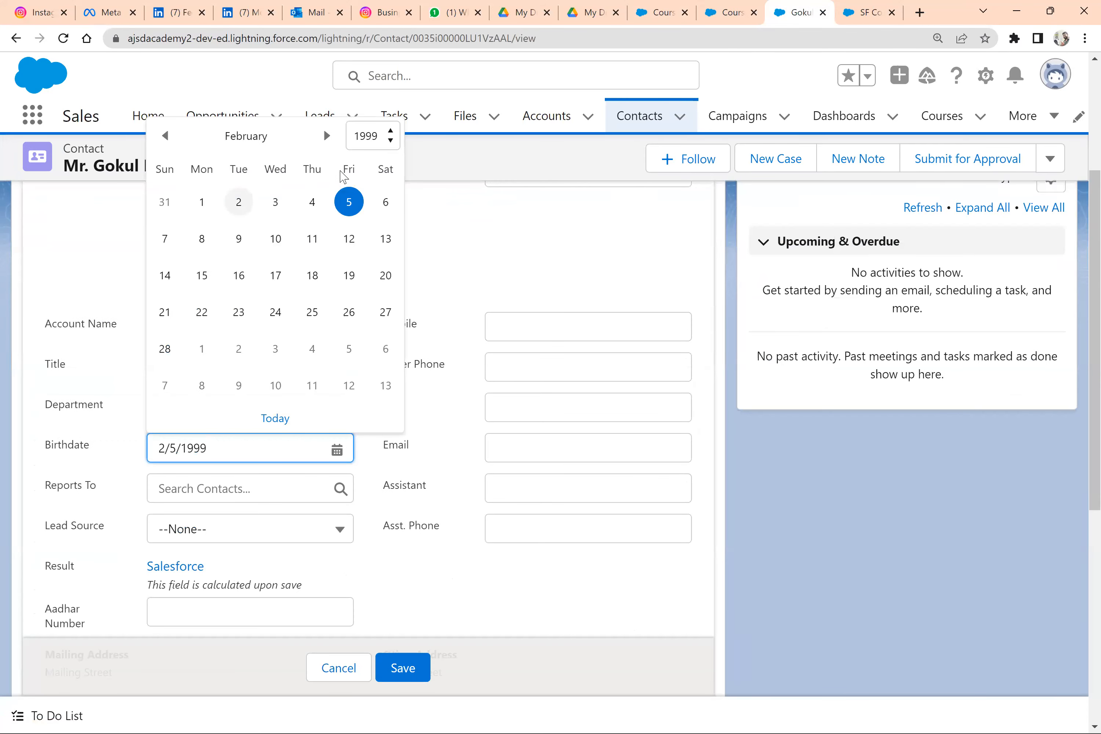
{"action": "left_click", "coordinate": [372, 137]}
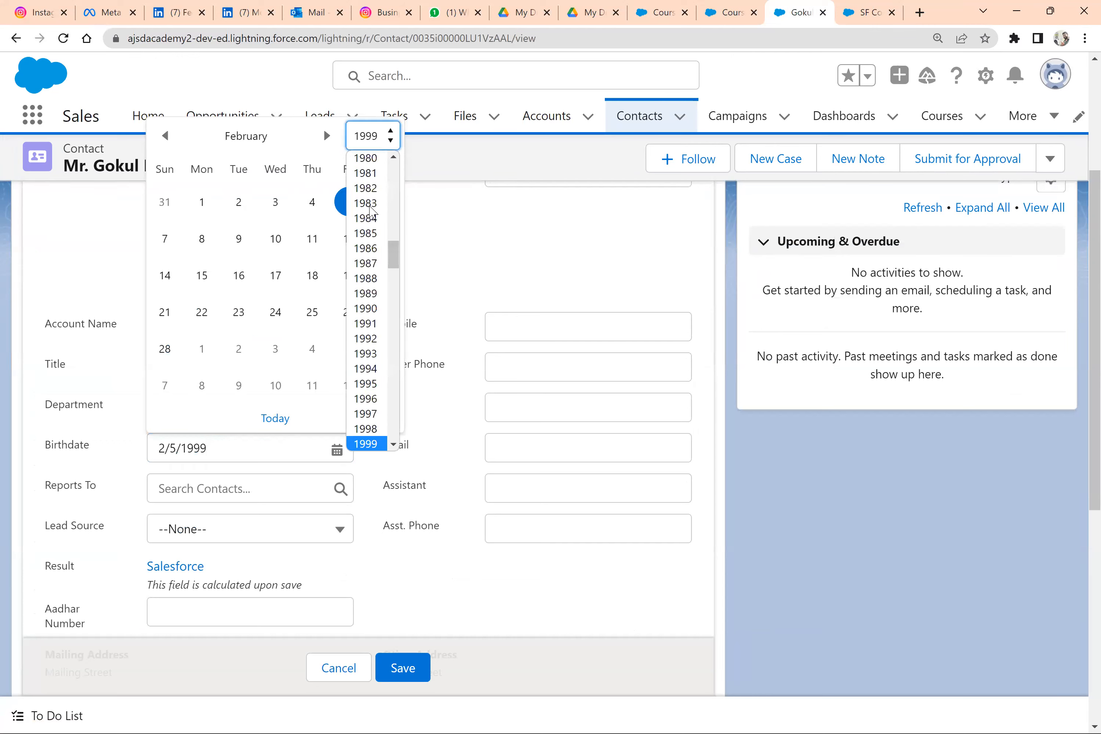
{"action": "left_click", "coordinate": [367, 248]}
{"action": "left_click", "coordinate": [349, 276]}
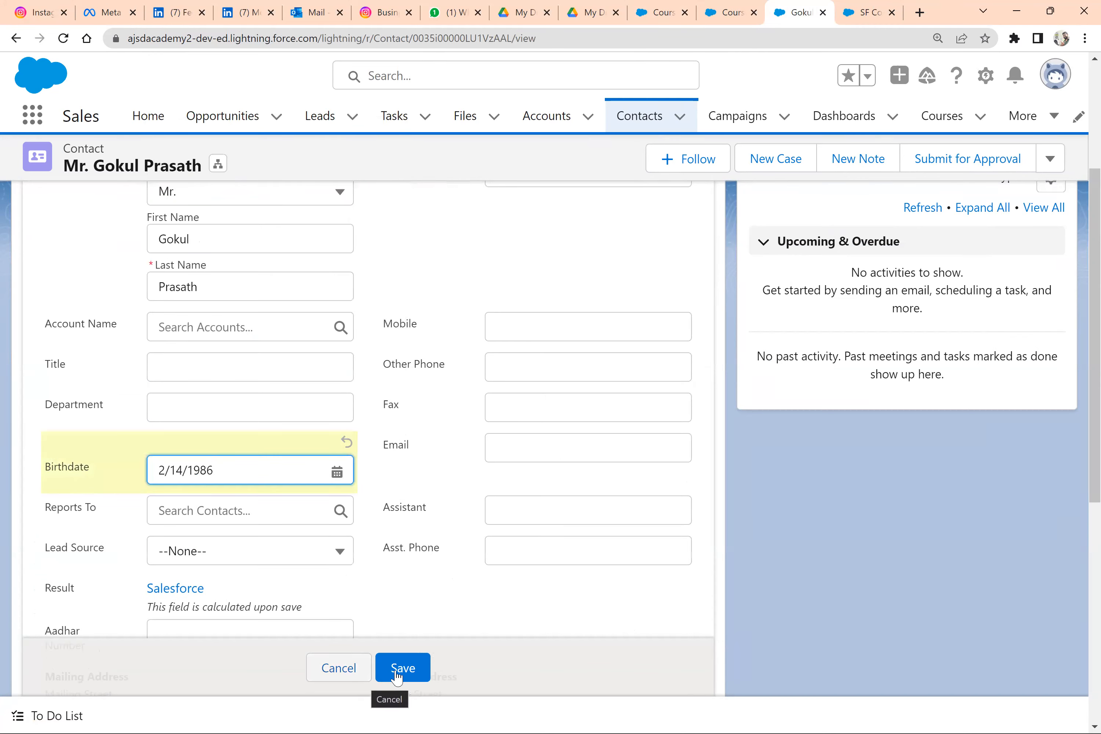
{"action": "left_click", "coordinate": [400, 670]}
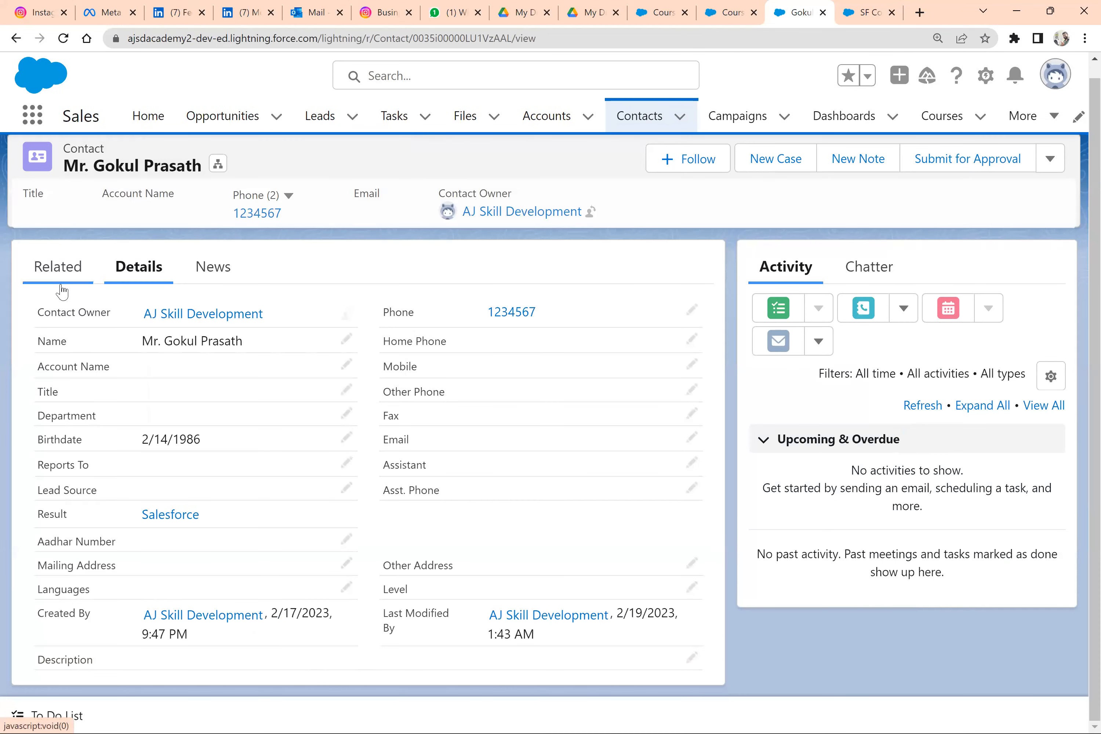
Step: Open the contact's SF Consulting course record and compare its Age Discount with the formula's 0.2 line in Notepad++
{"action": "scroll", "coordinate": [145, 432], "scroll_direction": "down", "scroll_amount": 3}
{"action": "mouse_move", "coordinate": [83, 594]}
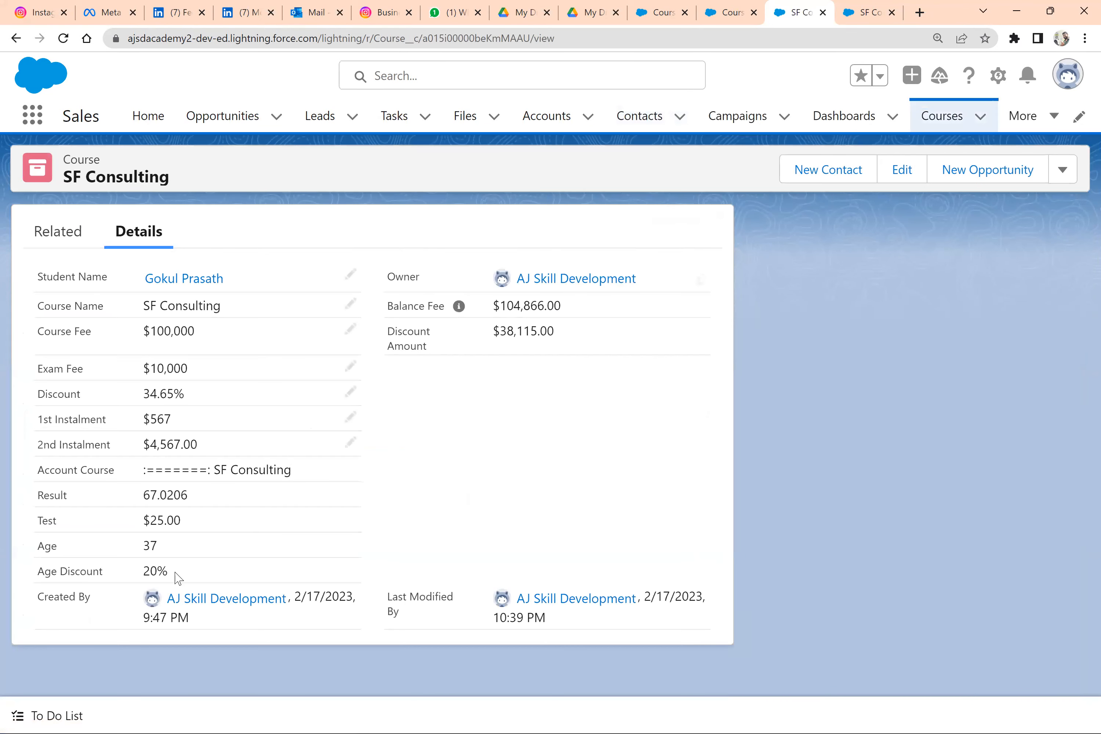
{"action": "left_click_drag", "start_coordinate": [175, 572], "coordinate": [140, 571]}
{"action": "key", "text": "alt+Tab"}
{"action": "left_click", "coordinate": [156, 303]}
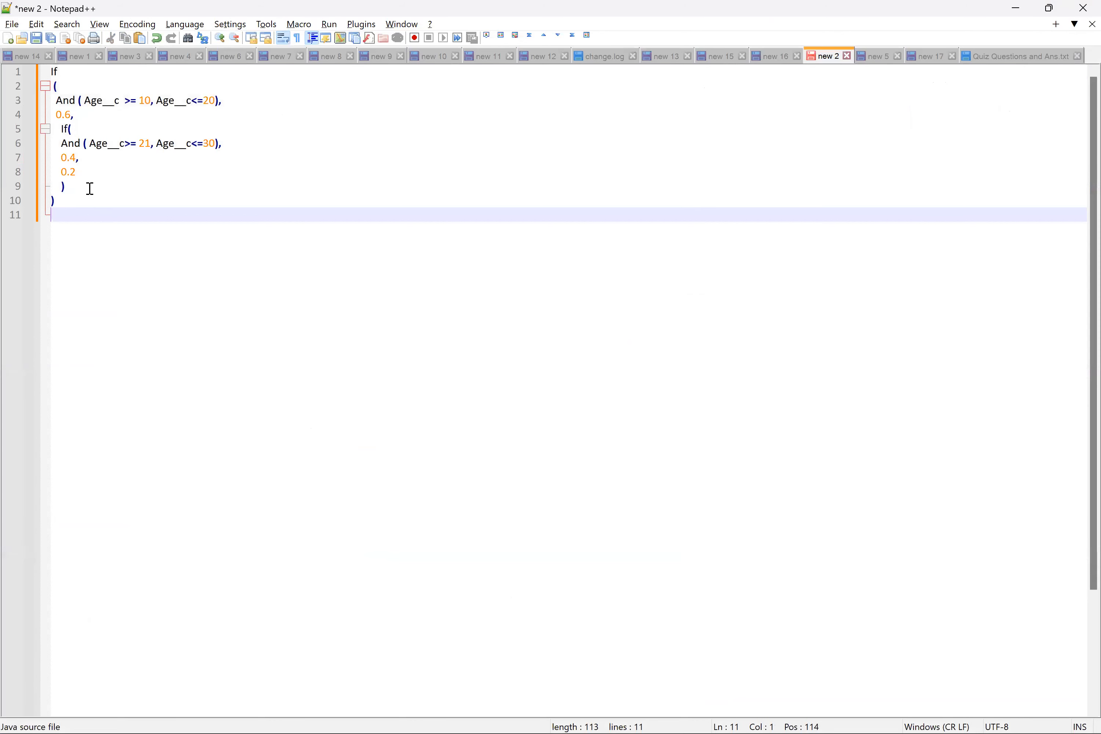
{"action": "left_click_drag", "start_coordinate": [87, 174], "coordinate": [65, 173]}
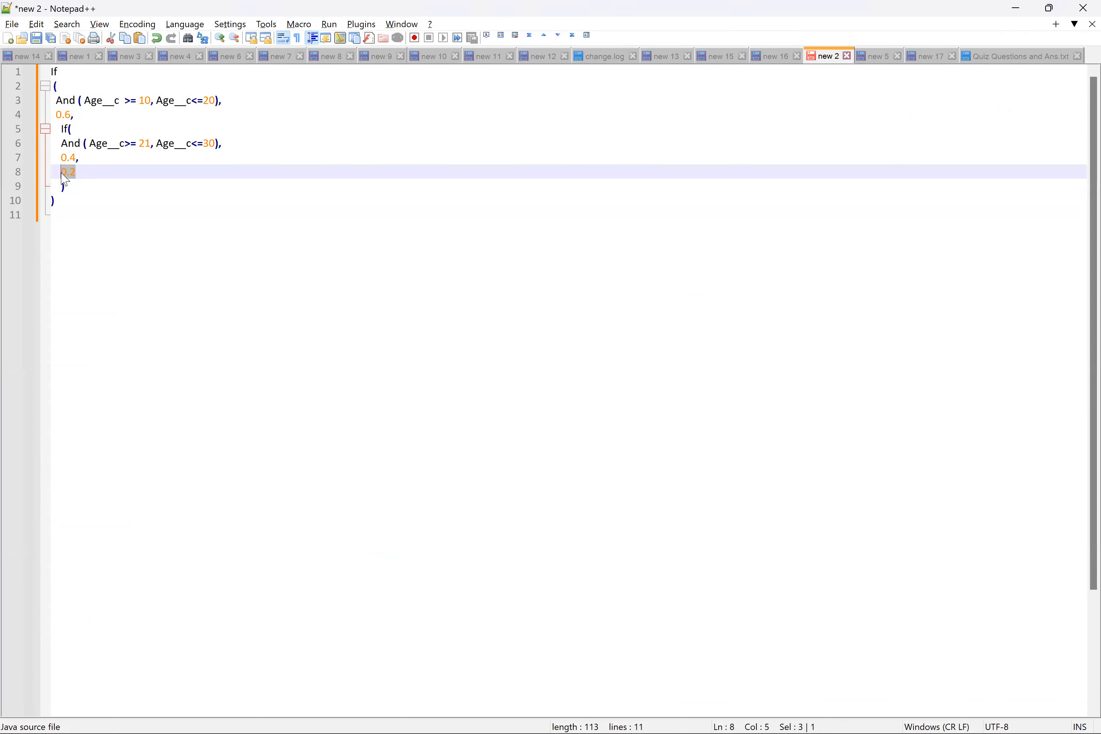
Step: Copy the complete nested If formula from Notepad++ and switch to the "Day 2" document in Google Docs
{"action": "key", "text": "alt+Tab"}
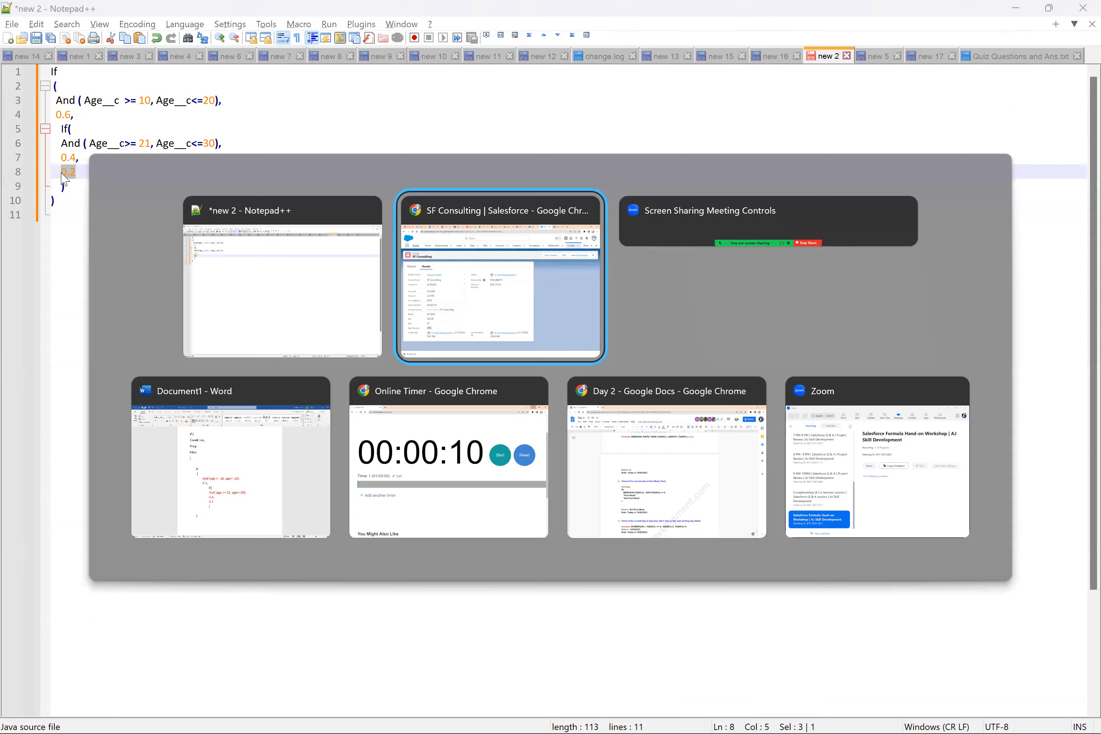
{"action": "key", "text": "alt+Tab"}
{"action": "key", "text": "ctrl+a"}
{"action": "key", "text": "ctrl+c"}
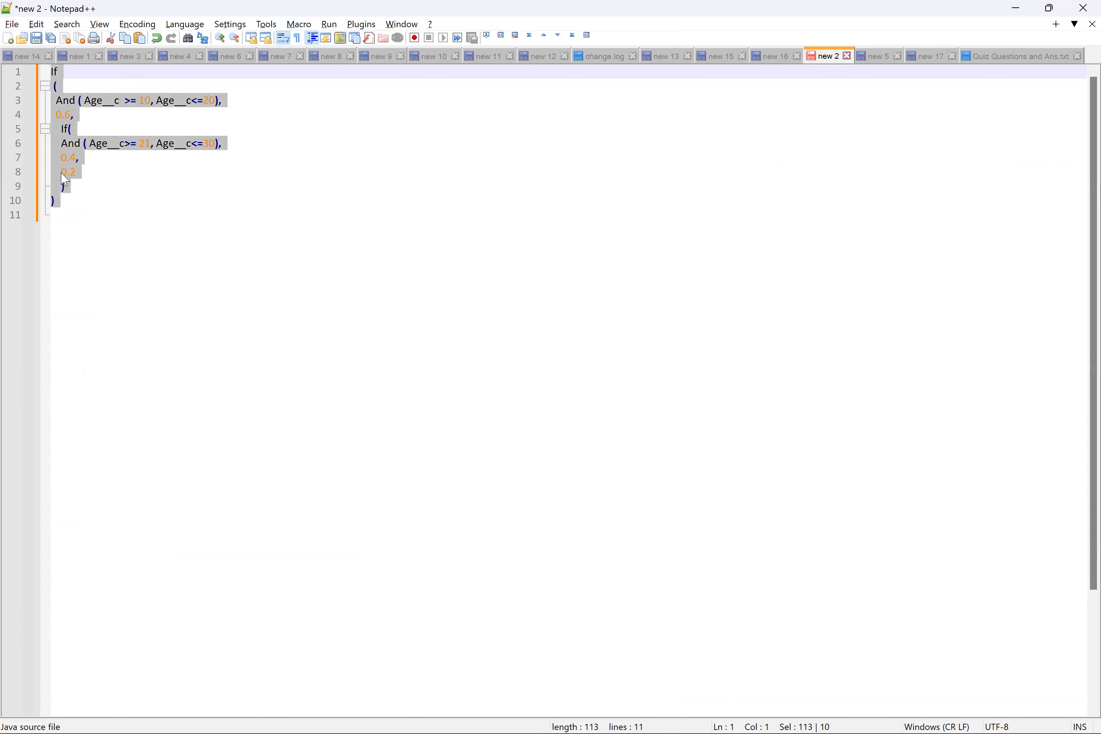
{"action": "key", "text": "alt+Tab"}
{"action": "key", "text": "alt+Tab"}
{"action": "key", "text": "alt+Tab"}
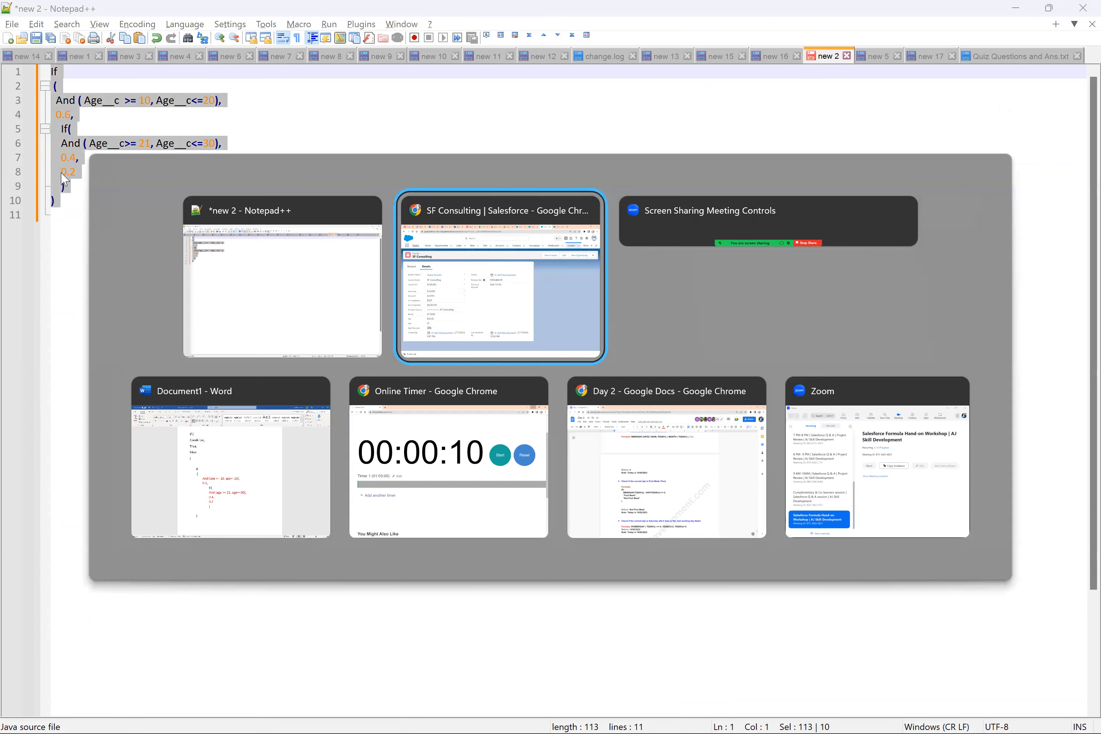
{"action": "key", "text": "alt+Tab"}
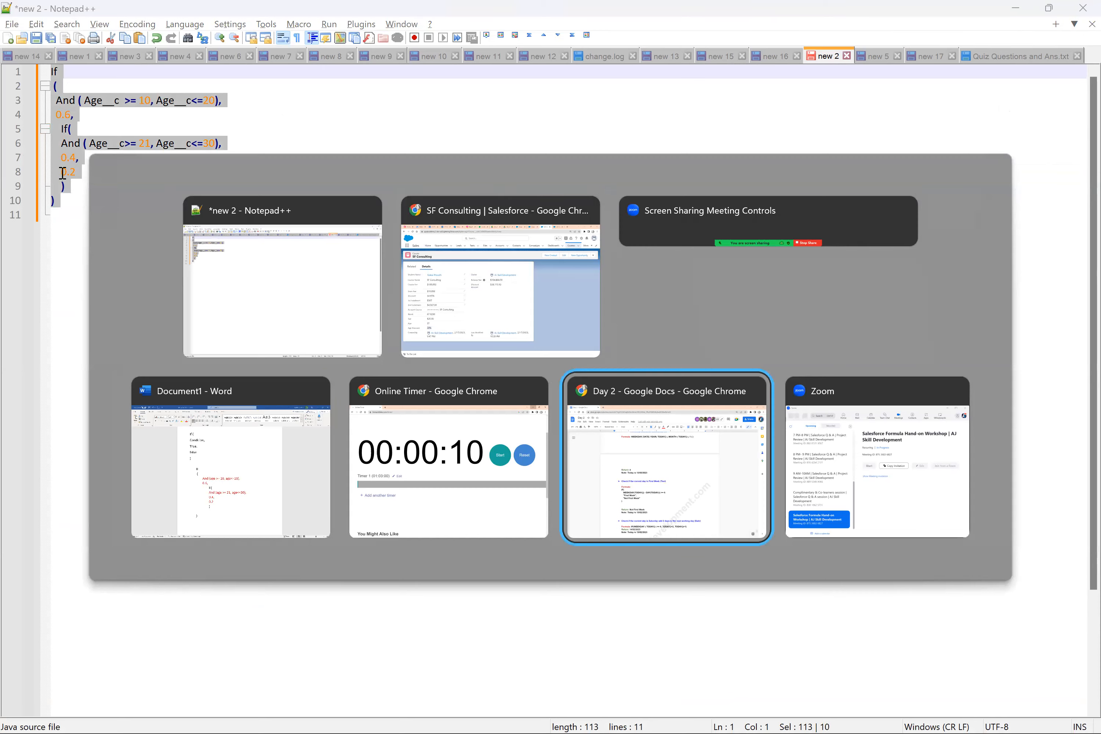
Step: Locate the Age Discount exercise for the course object and its formula in the "Day 2" document
{"action": "scroll", "coordinate": [270, 341], "scroll_direction": "up", "scroll_amount": 10}
{"action": "scroll", "coordinate": [270, 341], "scroll_direction": "up", "scroll_amount": 20}
{"action": "scroll", "coordinate": [270, 341], "scroll_direction": "up", "scroll_amount": 20}
{"action": "scroll", "coordinate": [270, 341], "scroll_direction": "up", "scroll_amount": 20}
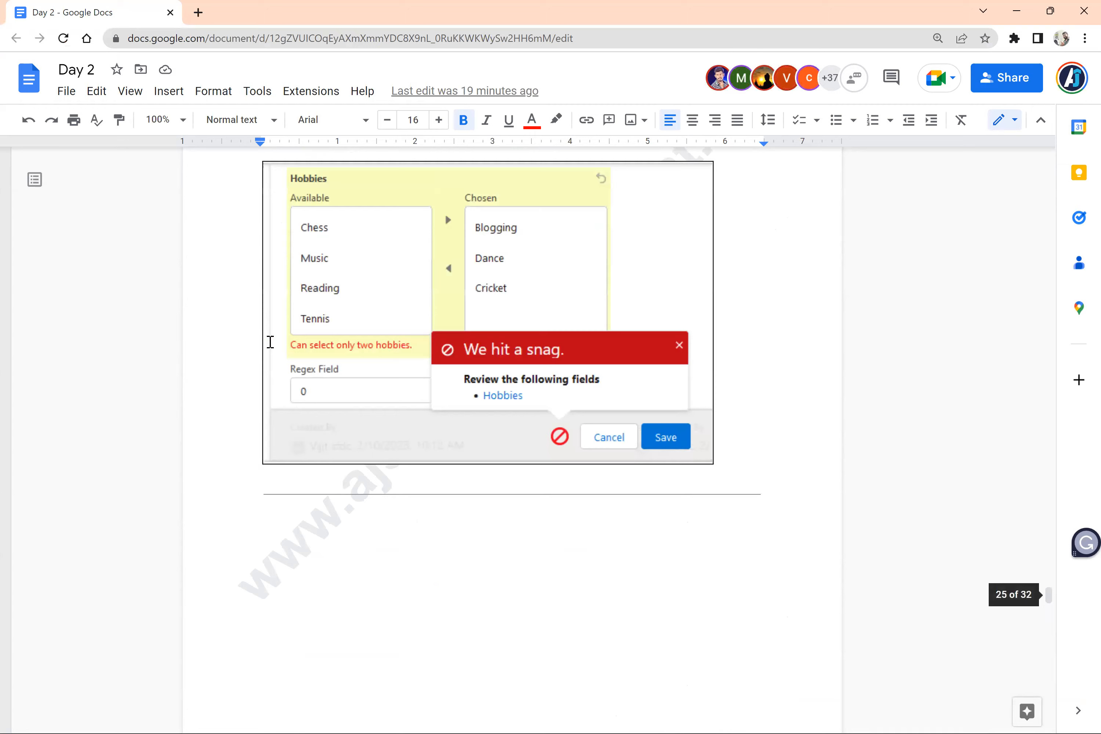
{"action": "scroll", "coordinate": [270, 341], "scroll_direction": "up", "scroll_amount": 7}
{"action": "scroll", "coordinate": [270, 342], "scroll_direction": "up", "scroll_amount": 10}
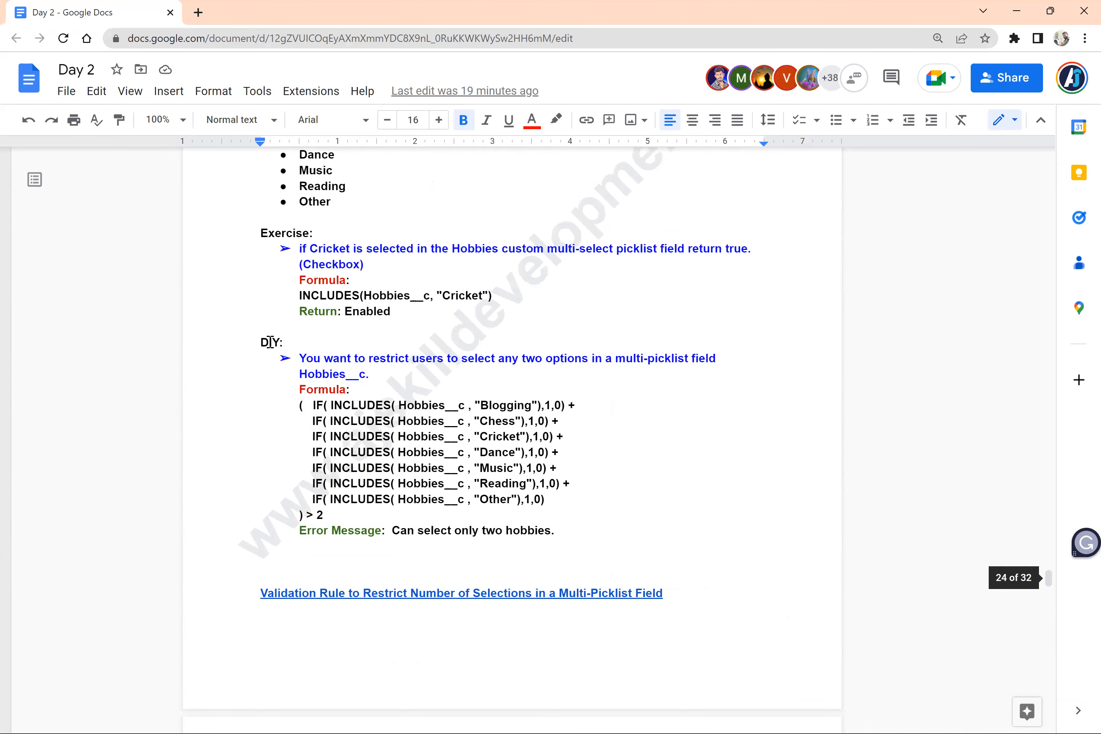
{"action": "scroll", "coordinate": [270, 342], "scroll_direction": "up", "scroll_amount": 20}
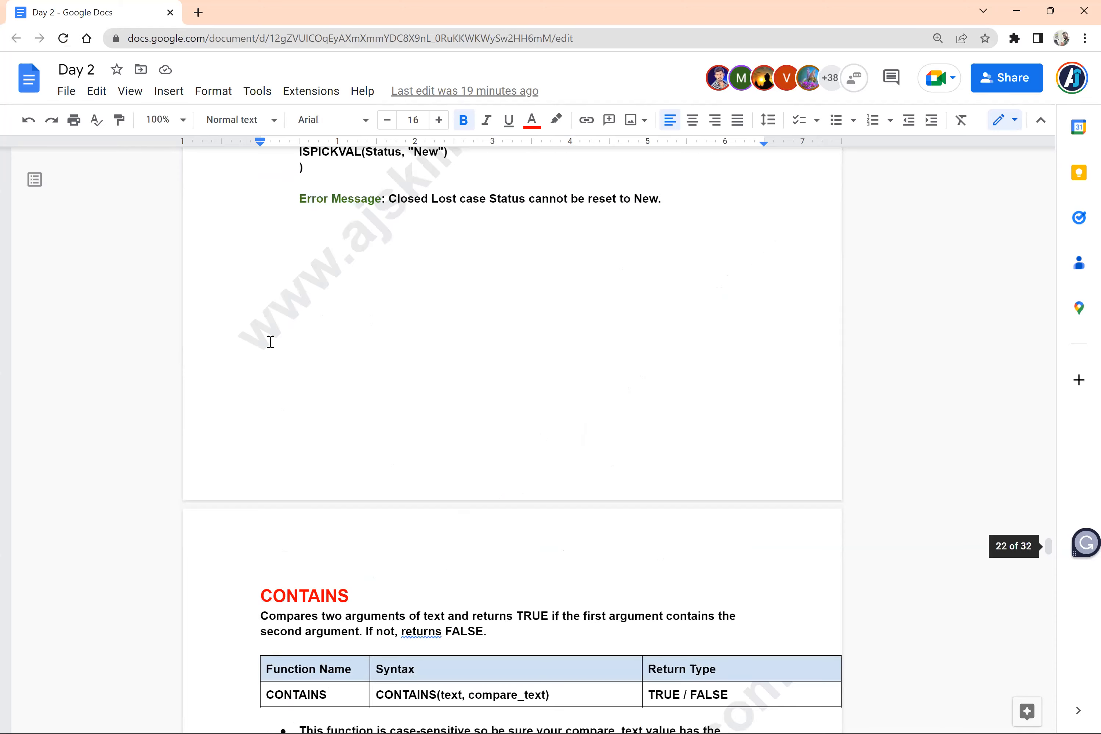
{"action": "scroll", "coordinate": [270, 342], "scroll_direction": "up", "scroll_amount": 20}
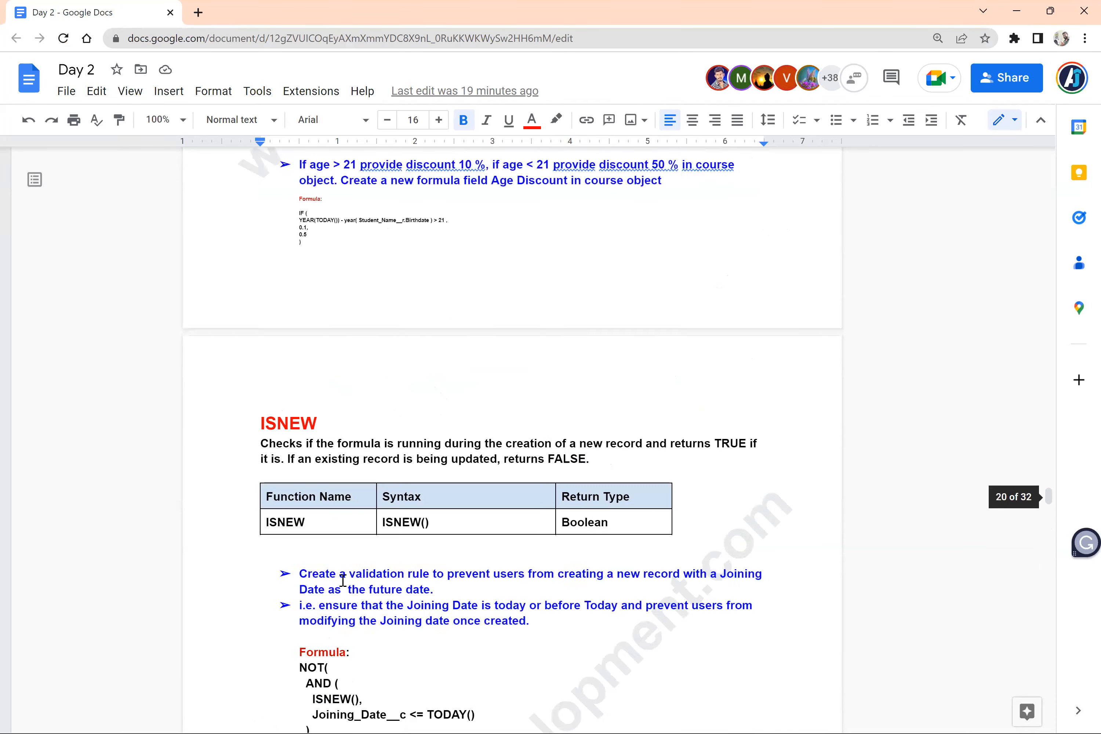
{"action": "scroll", "coordinate": [338, 590], "scroll_direction": "down", "scroll_amount": 3}
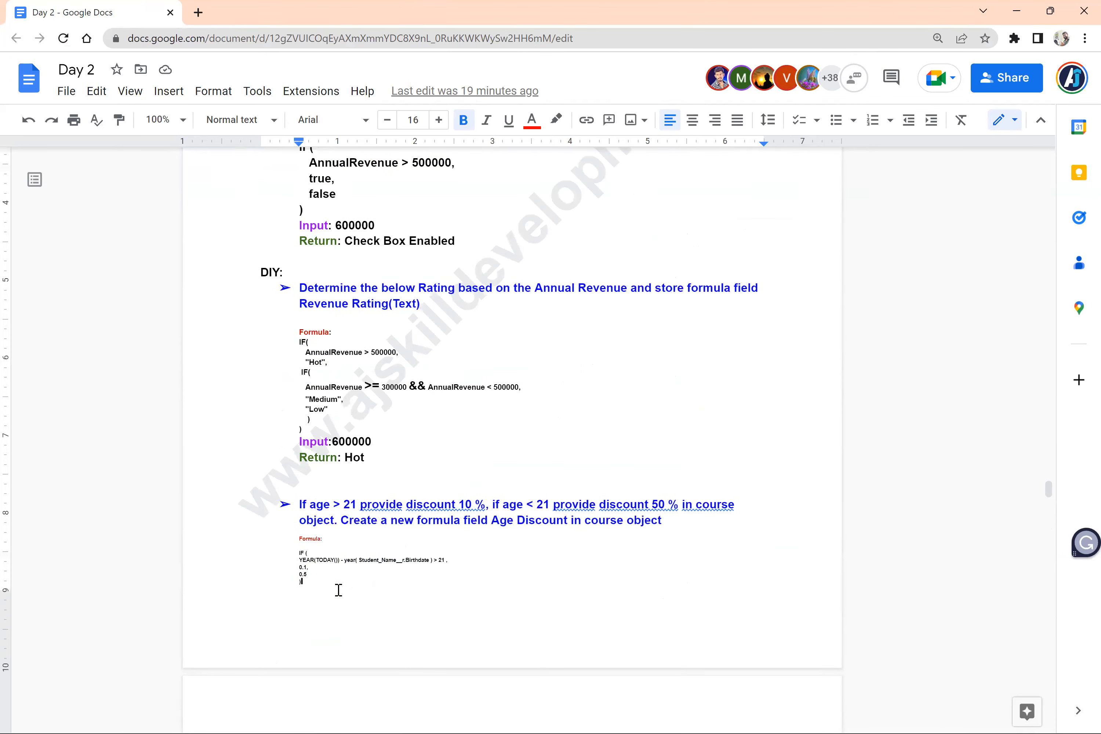
Step: Paste the copied nested If formula below the existing Age Discount formula and add an empty line after it
{"action": "key", "text": "ctrl+v"}
{"action": "key", "text": "Return"}
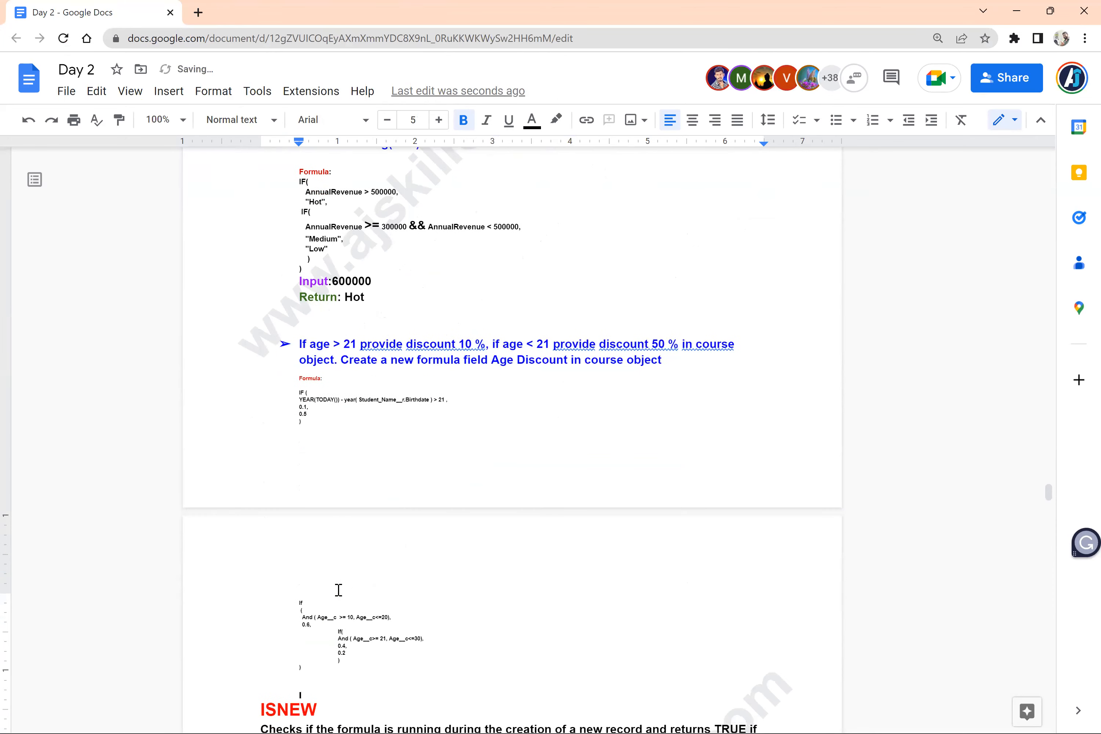
{"action": "scroll", "coordinate": [338, 590], "scroll_direction": "down", "scroll_amount": 4}
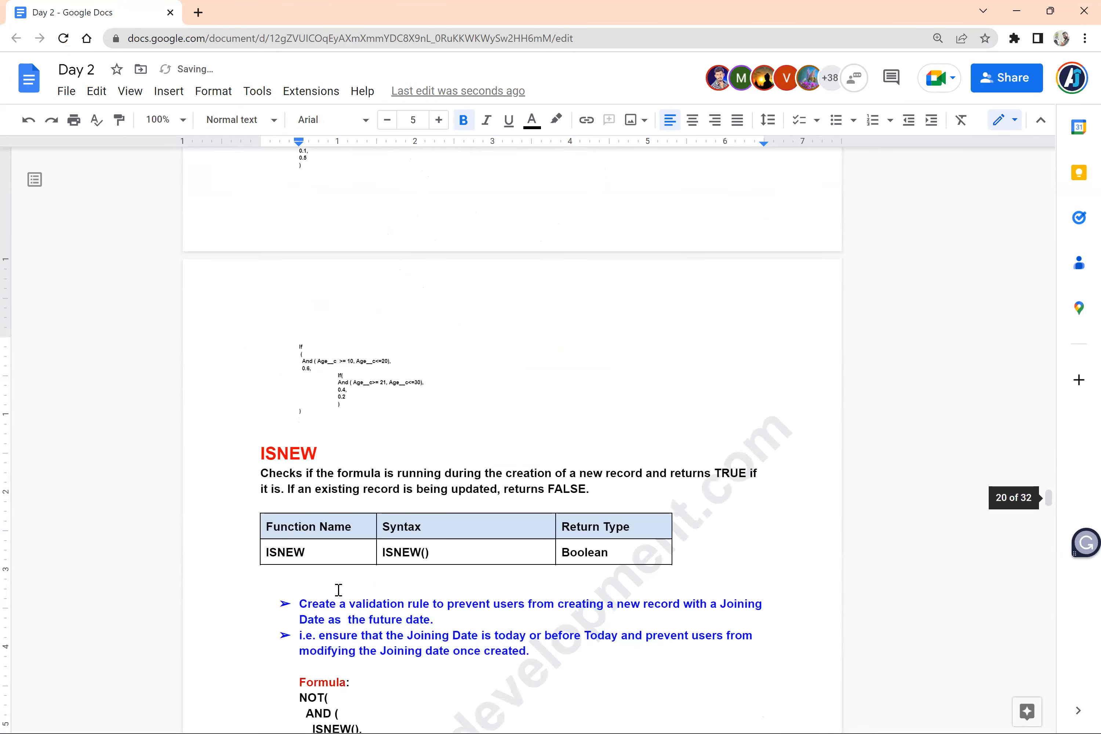
Step: Examine the ISNEW function's syntax and validation rule examples, through to the start of the ISNUMBER section
{"action": "scroll", "coordinate": [338, 590], "scroll_direction": "down", "scroll_amount": 4}
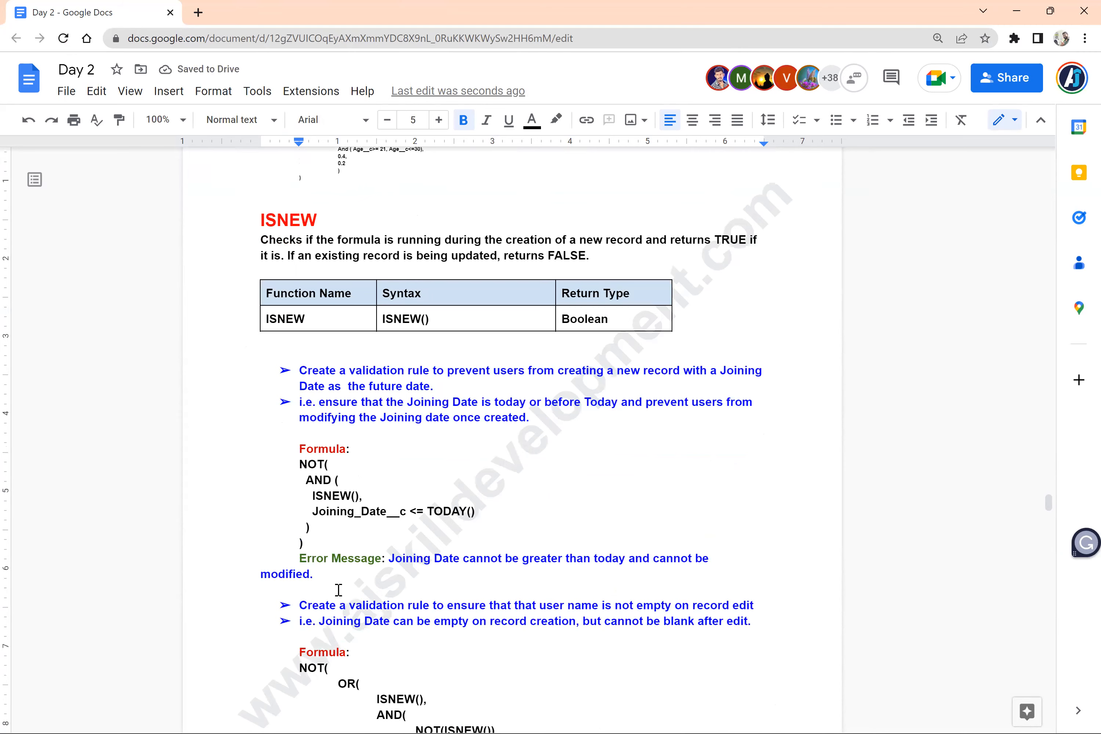
{"action": "scroll", "coordinate": [339, 590], "scroll_direction": "down", "scroll_amount": 5}
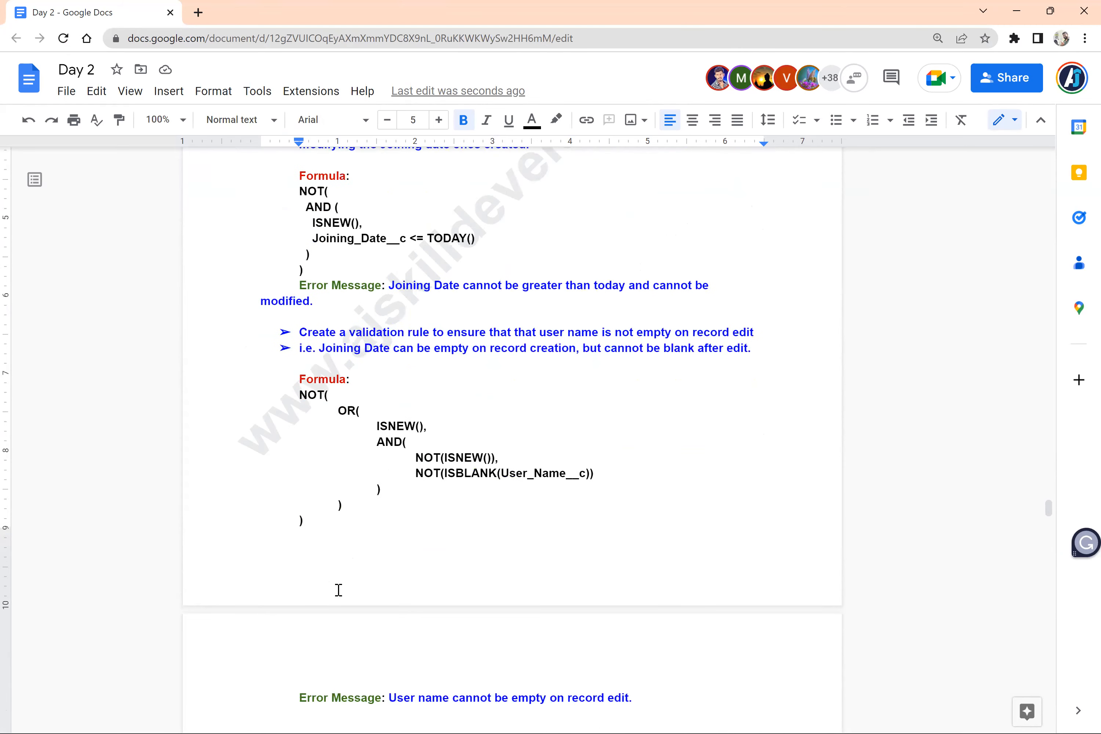
{"action": "scroll", "coordinate": [339, 590], "scroll_direction": "down", "scroll_amount": 10}
{"action": "scroll", "coordinate": [338, 590], "scroll_direction": "down", "scroll_amount": 7}
{"action": "scroll", "coordinate": [338, 590], "scroll_direction": "up", "scroll_amount": 7}
{"action": "scroll", "coordinate": [338, 590], "scroll_direction": "up", "scroll_amount": 10}
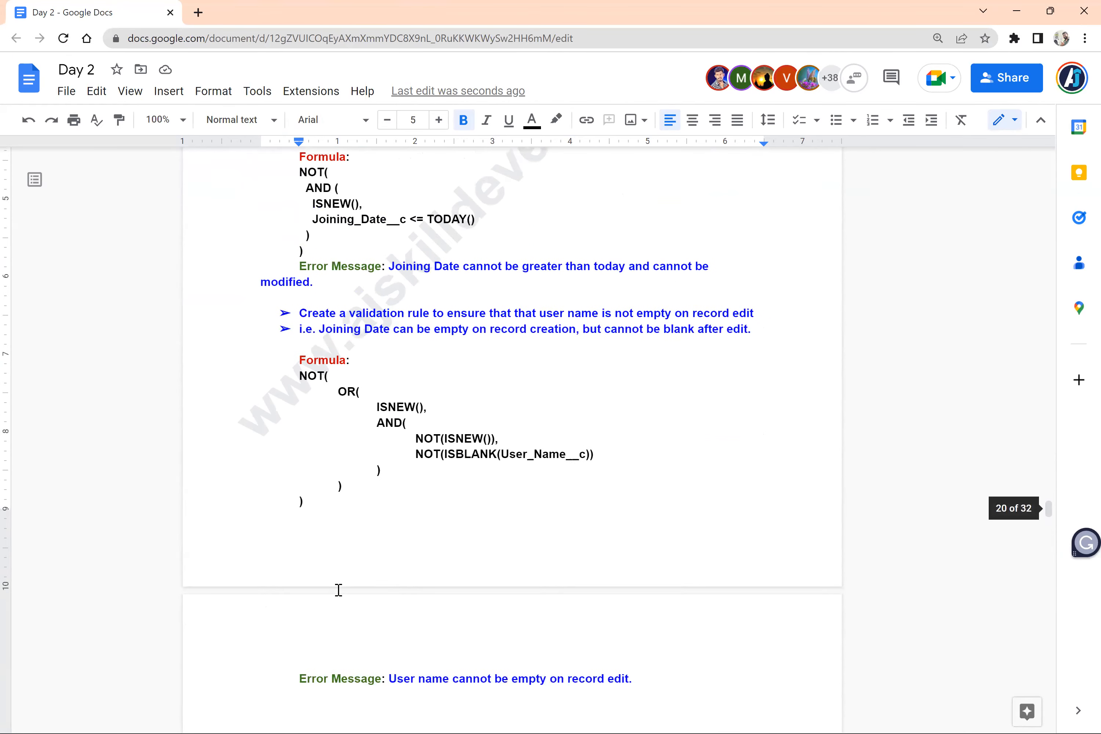
{"action": "scroll", "coordinate": [338, 590], "scroll_direction": "up", "scroll_amount": 5}
{"action": "scroll", "coordinate": [338, 590], "scroll_direction": "down", "scroll_amount": 12}
{"action": "scroll", "coordinate": [338, 590], "scroll_direction": "down", "scroll_amount": 1}
{"action": "scroll", "coordinate": [339, 590], "scroll_direction": "up", "scroll_amount": 12}
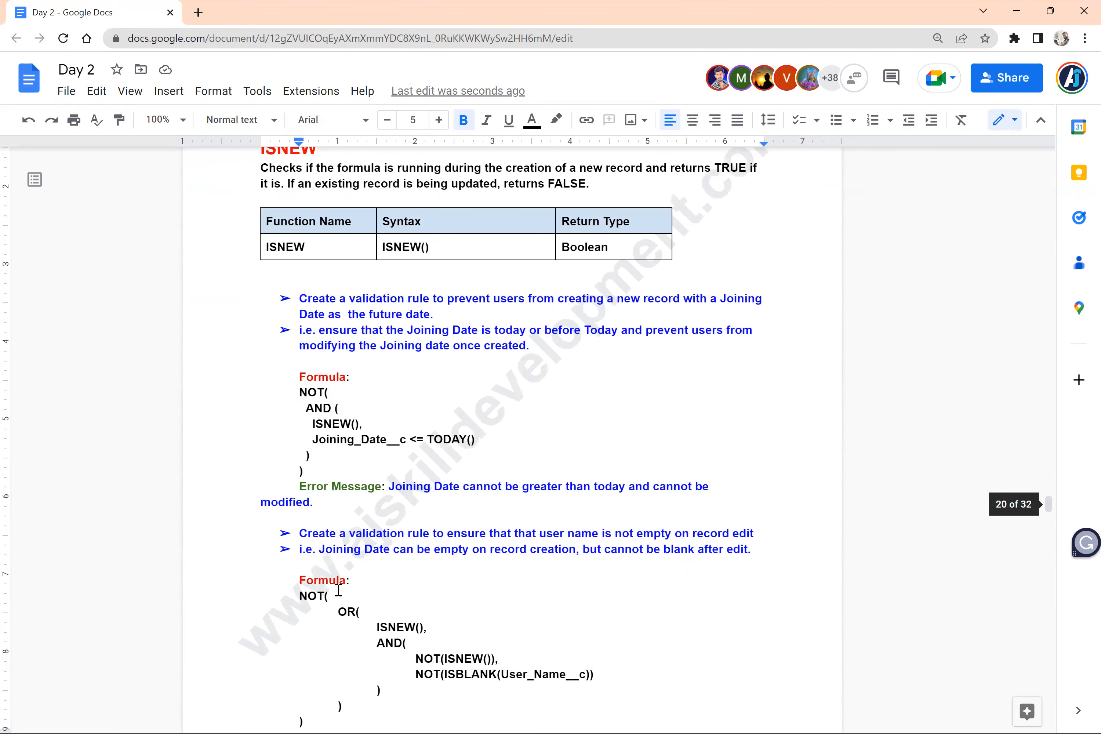
{"action": "scroll", "coordinate": [321, 292], "scroll_direction": "up", "scroll_amount": 1}
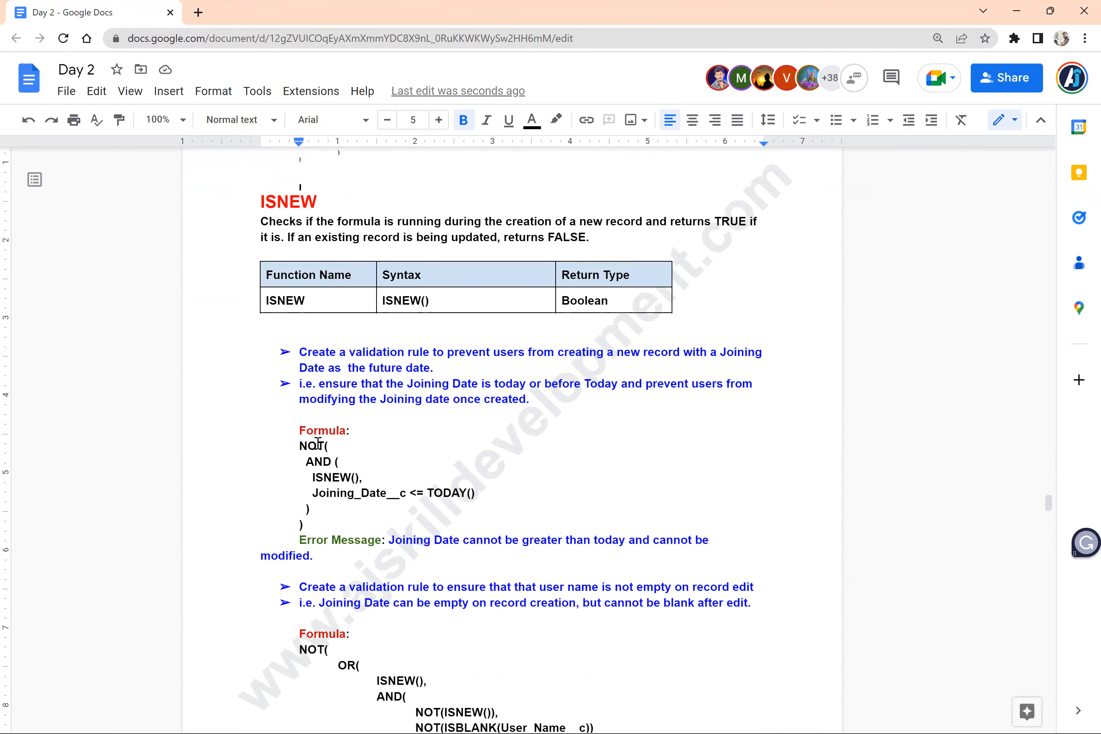
{"action": "scroll", "coordinate": [318, 443], "scroll_direction": "down", "scroll_amount": 10}
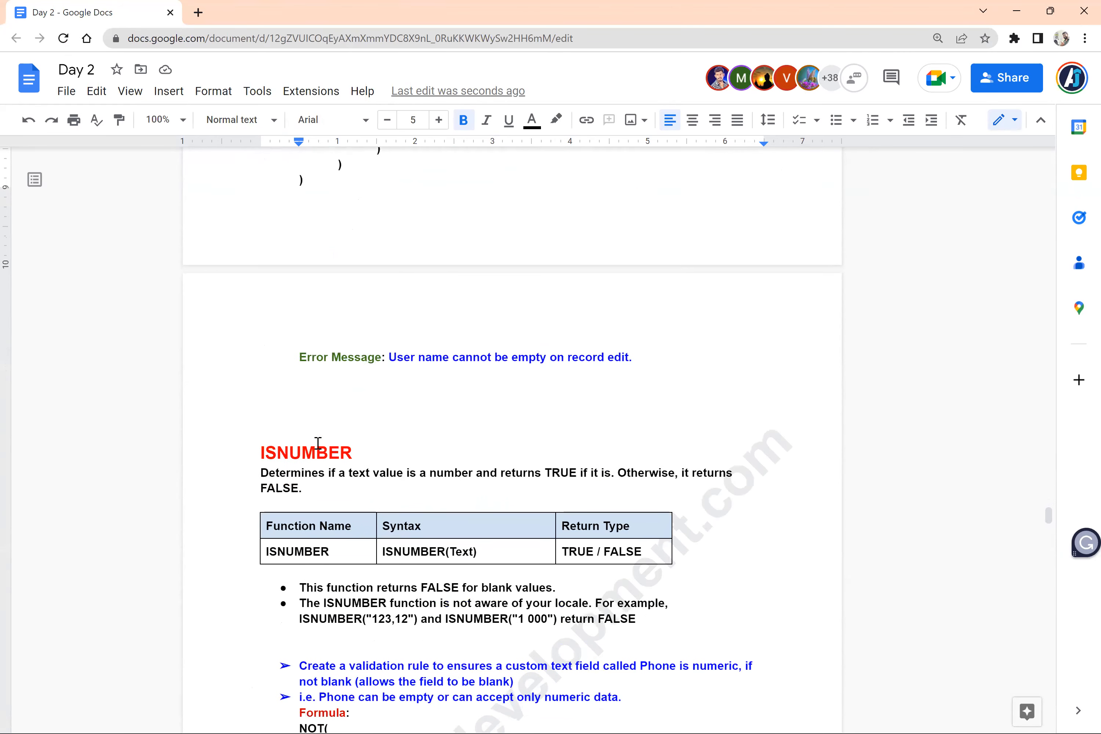
Step: Check the session and break times in the Salesforce Formulas Workshop chat in WhatsApp Web, and return to the "Day 2" document
{"action": "key", "text": "alt+Tab"}
{"action": "key", "text": "alt+Tab"}
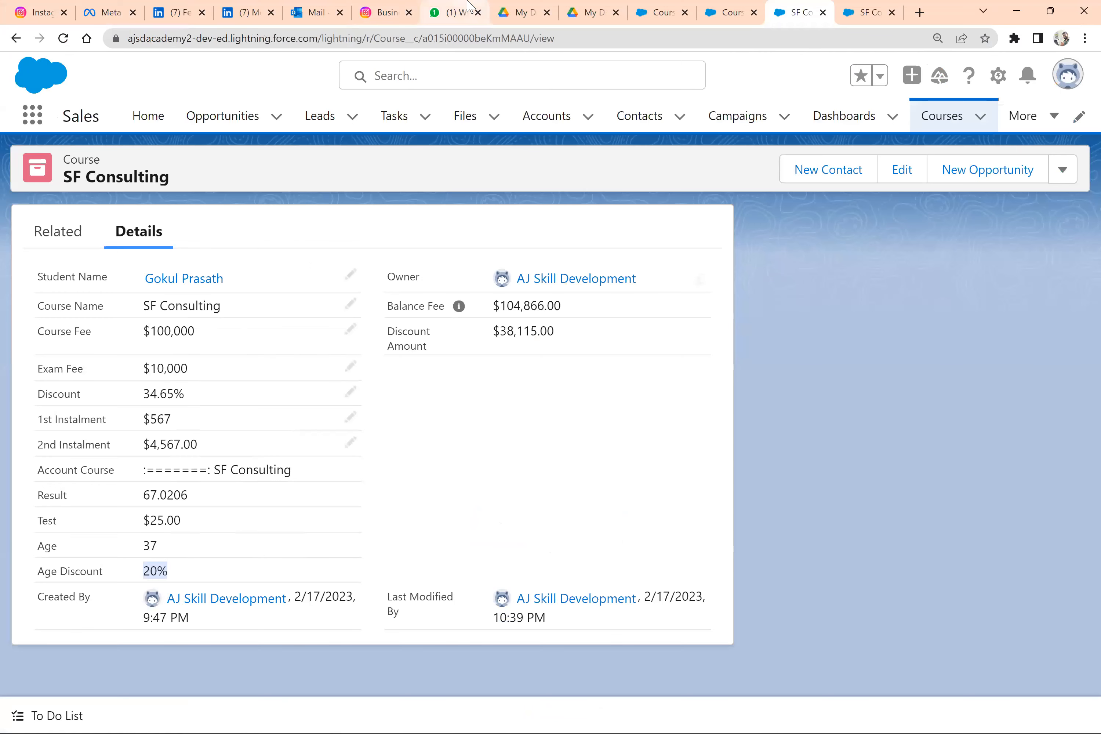
{"action": "left_click", "coordinate": [467, 2]}
{"action": "scroll", "coordinate": [706, 331], "scroll_direction": "down", "scroll_amount": 4}
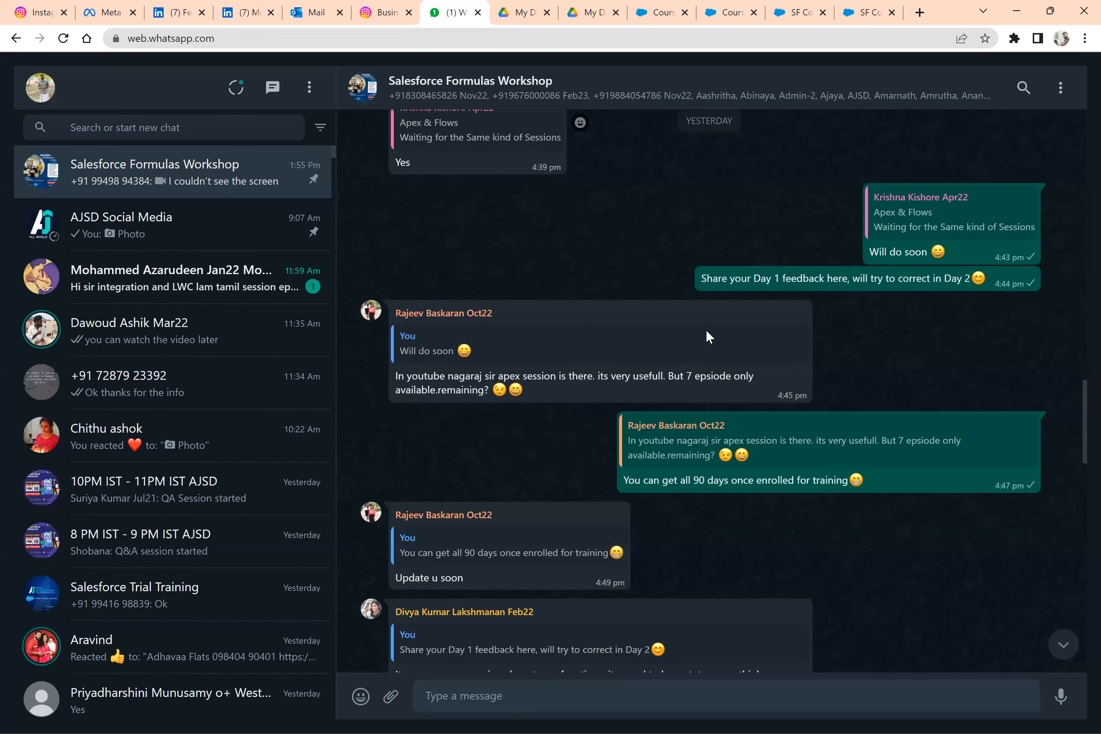
{"action": "scroll", "coordinate": [705, 330], "scroll_direction": "down", "scroll_amount": 10}
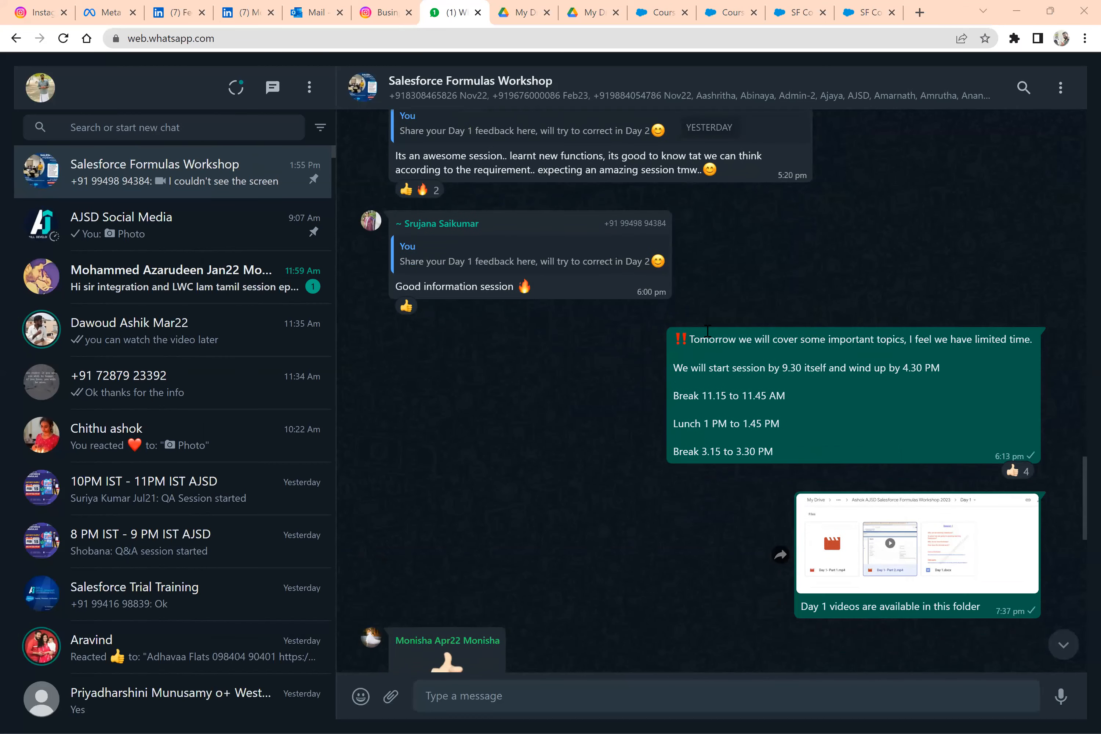
{"action": "key", "text": "alt+Tab"}
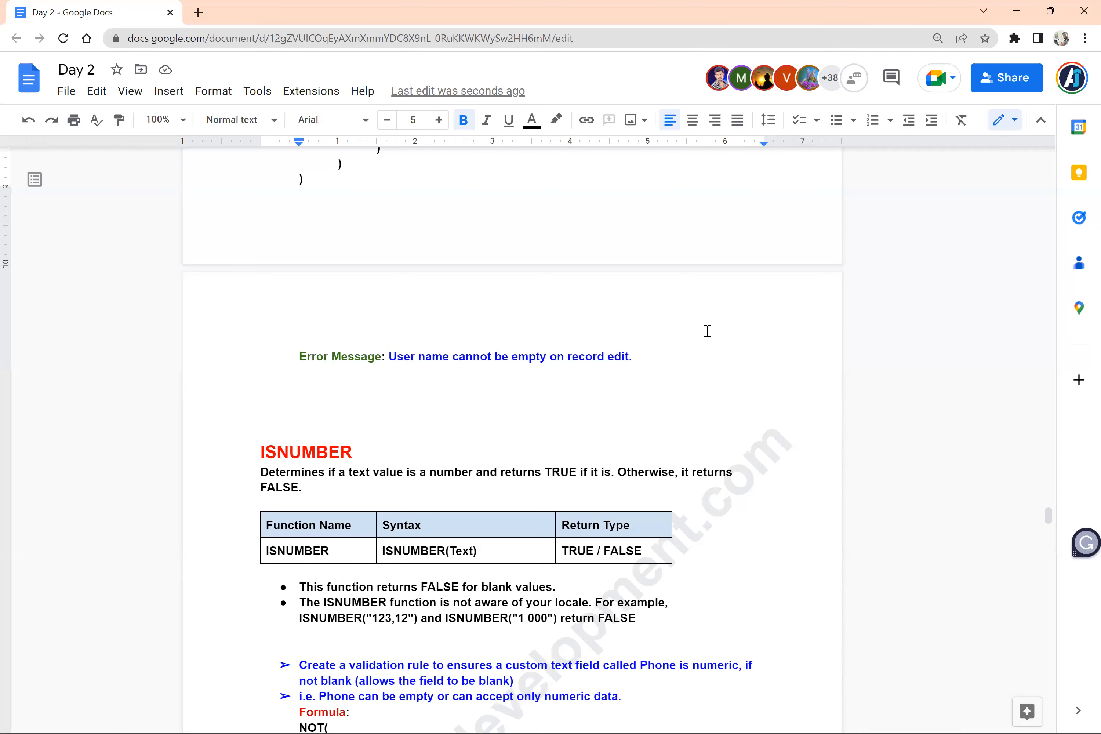
Step: Locate the ISPICKVAL section in the "Day 2" document and highlight its heading
{"action": "scroll", "coordinate": [707, 331], "scroll_direction": "down", "scroll_amount": 12}
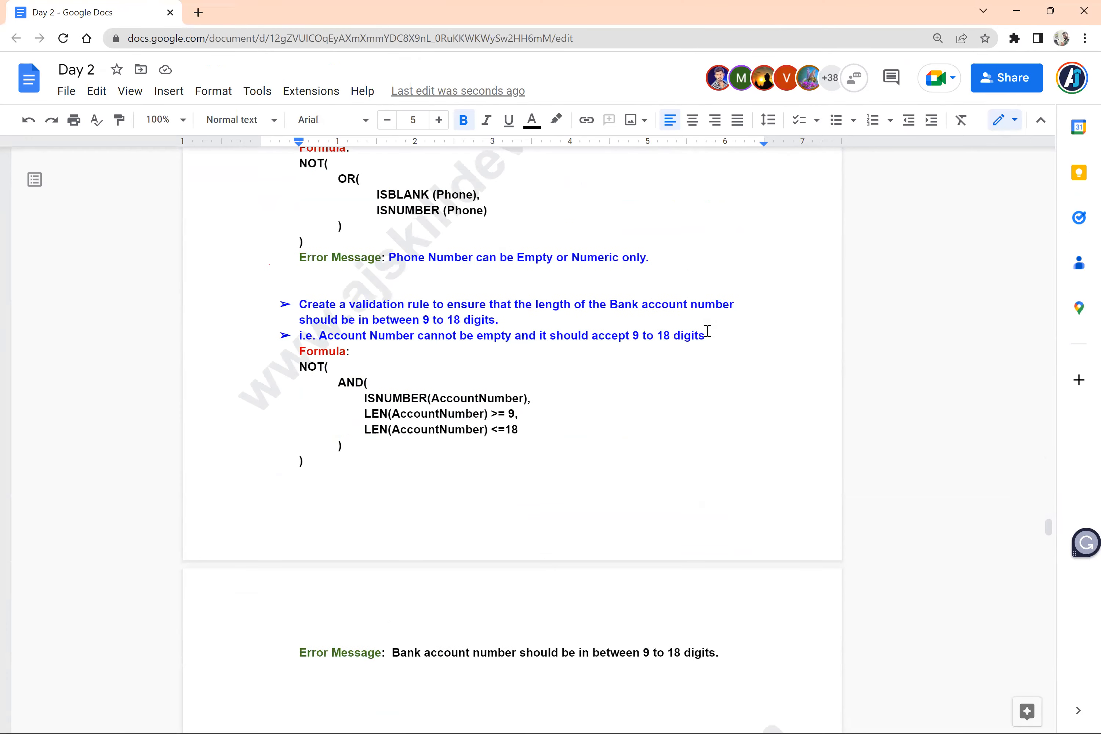
{"action": "scroll", "coordinate": [707, 331], "scroll_direction": "down", "scroll_amount": 10}
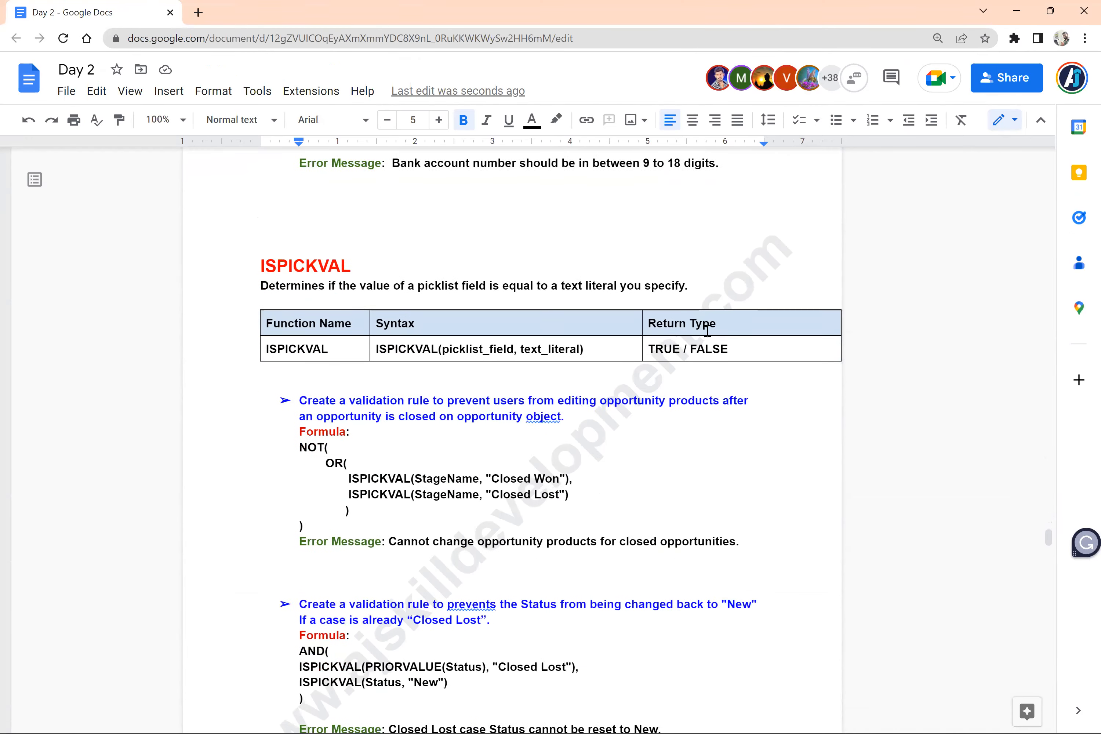
{"action": "scroll", "coordinate": [707, 331], "scroll_direction": "down", "scroll_amount": 2}
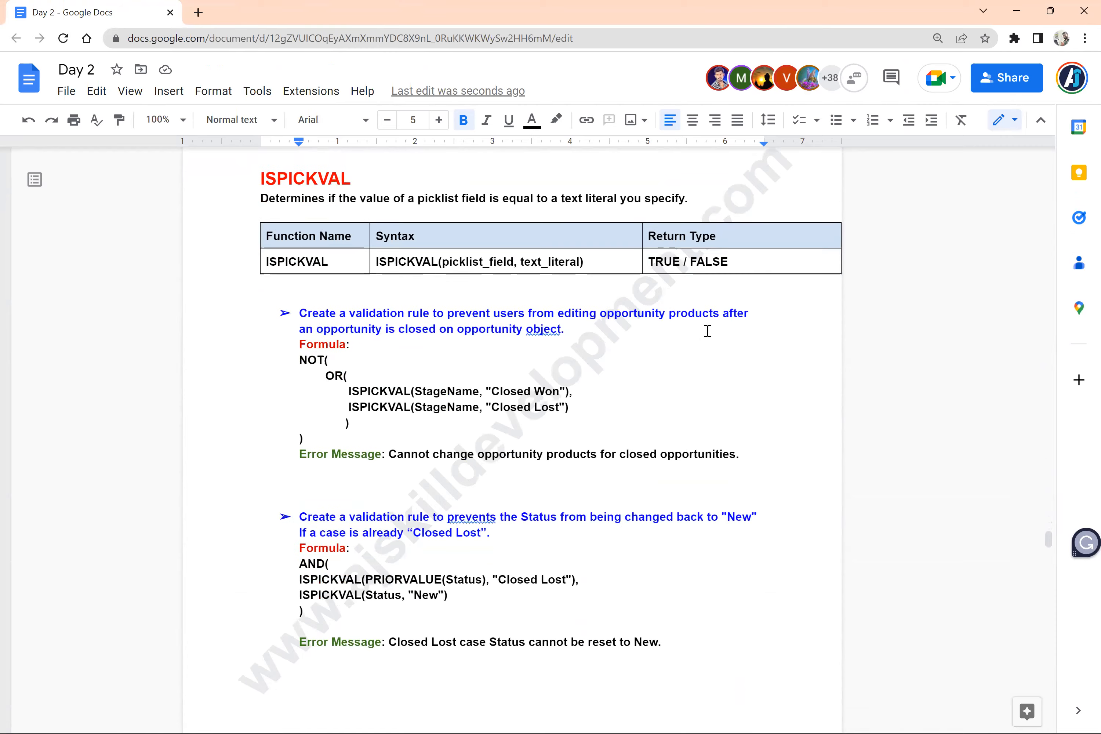
{"action": "double_click", "coordinate": [330, 182]}
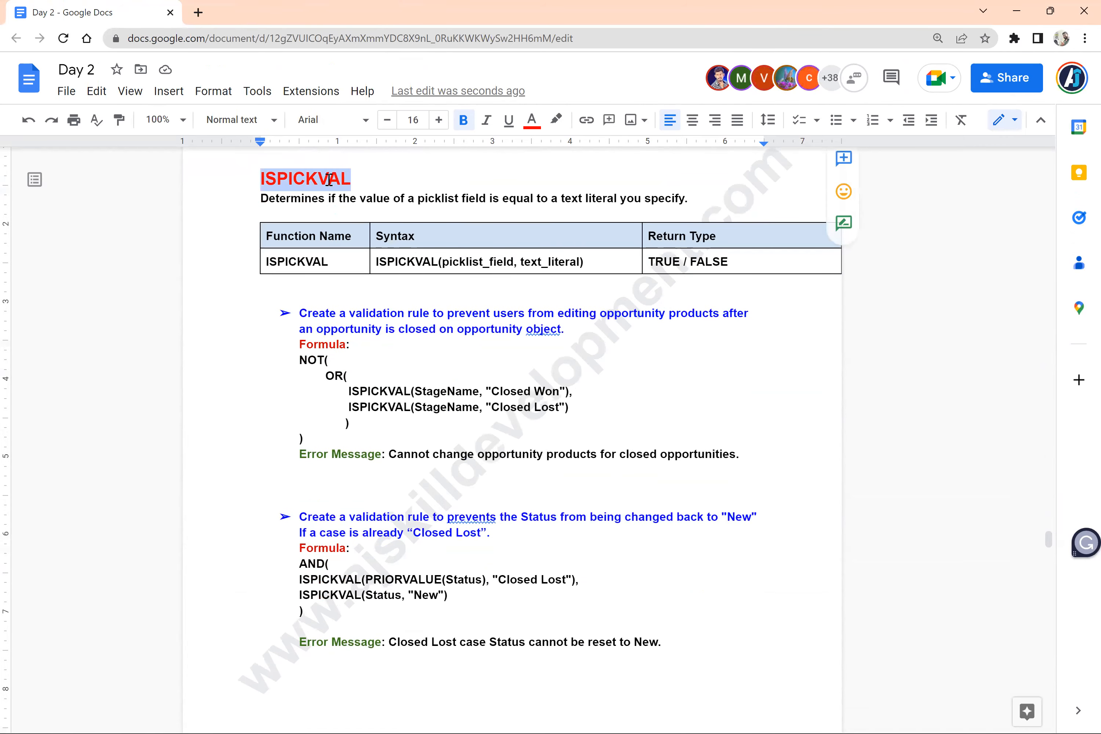
{"action": "left_click", "coordinate": [367, 355]}
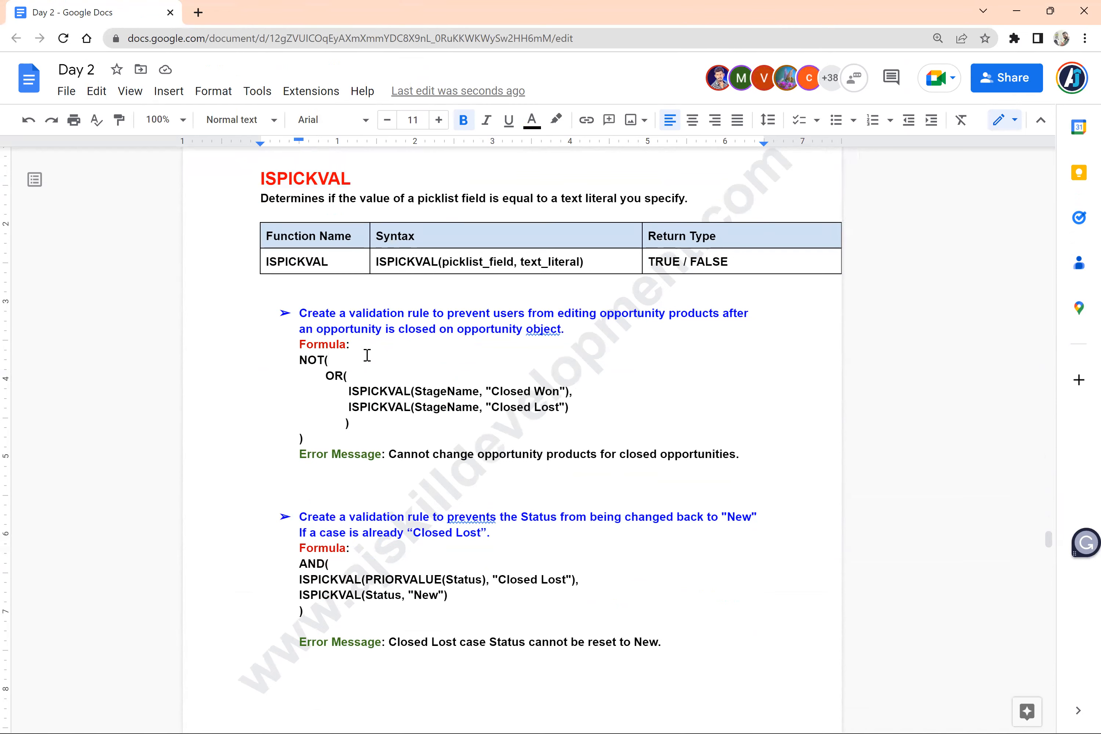
{"action": "double_click", "coordinate": [309, 177]}
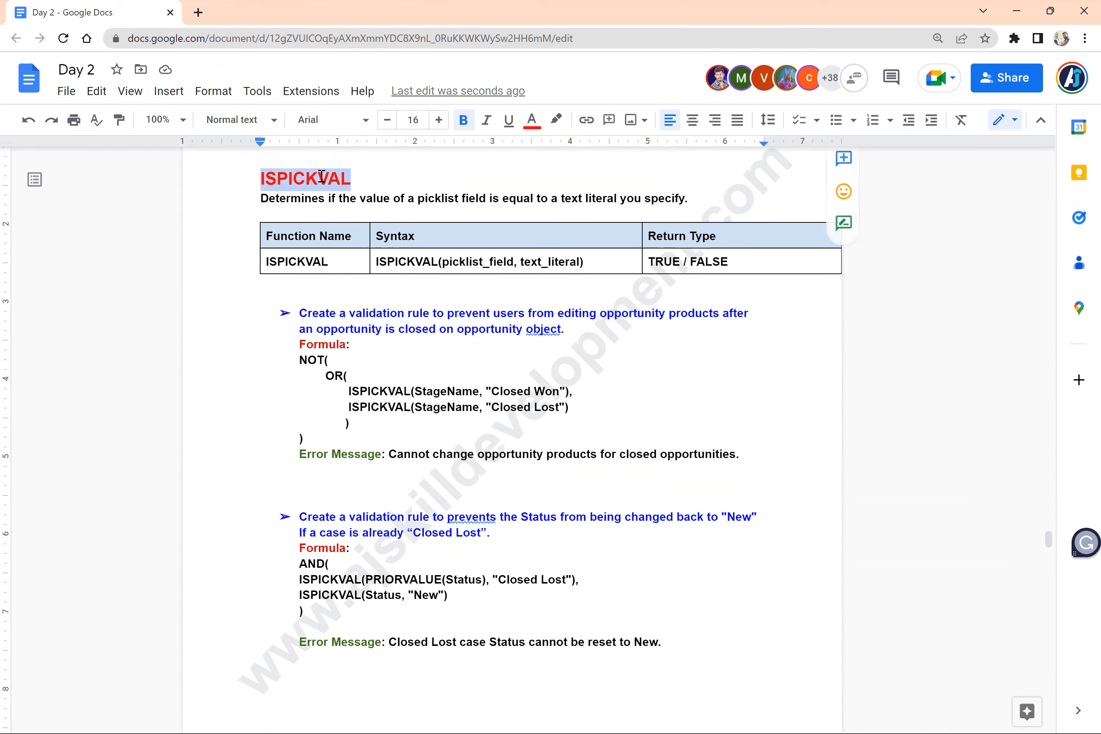
{"action": "left_click", "coordinate": [363, 179]}
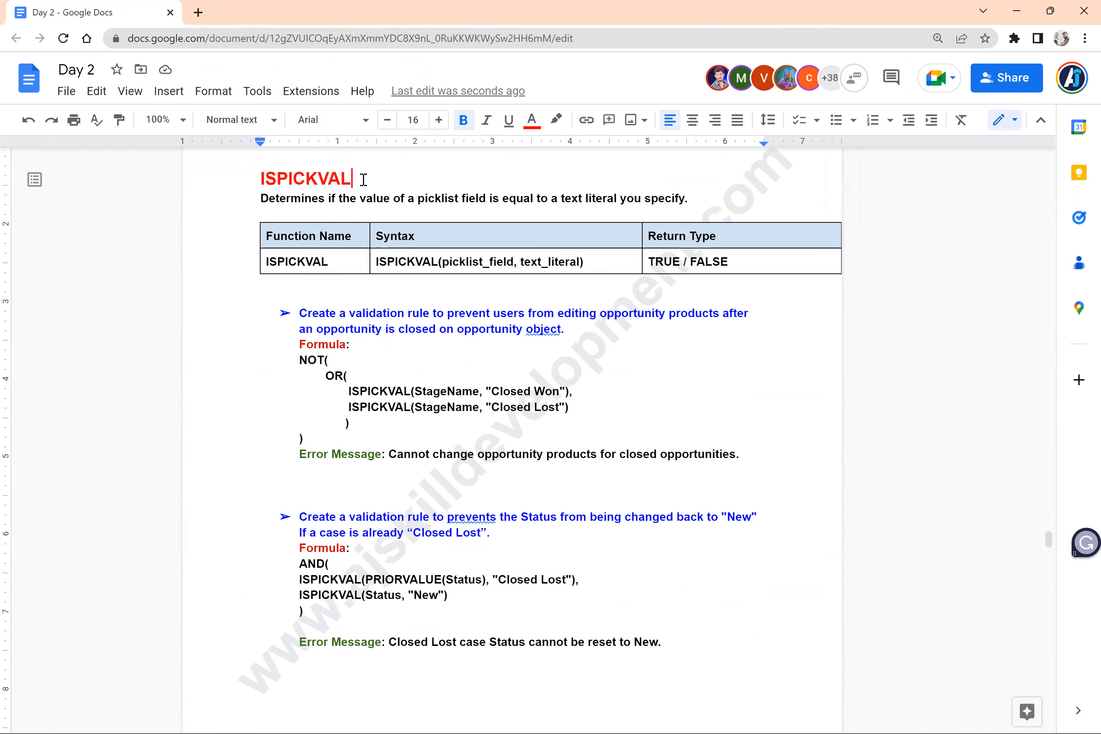
Step: Switch to Salesforce and start a new record from the Opportunities list
{"action": "key", "text": "alt+Tab"}
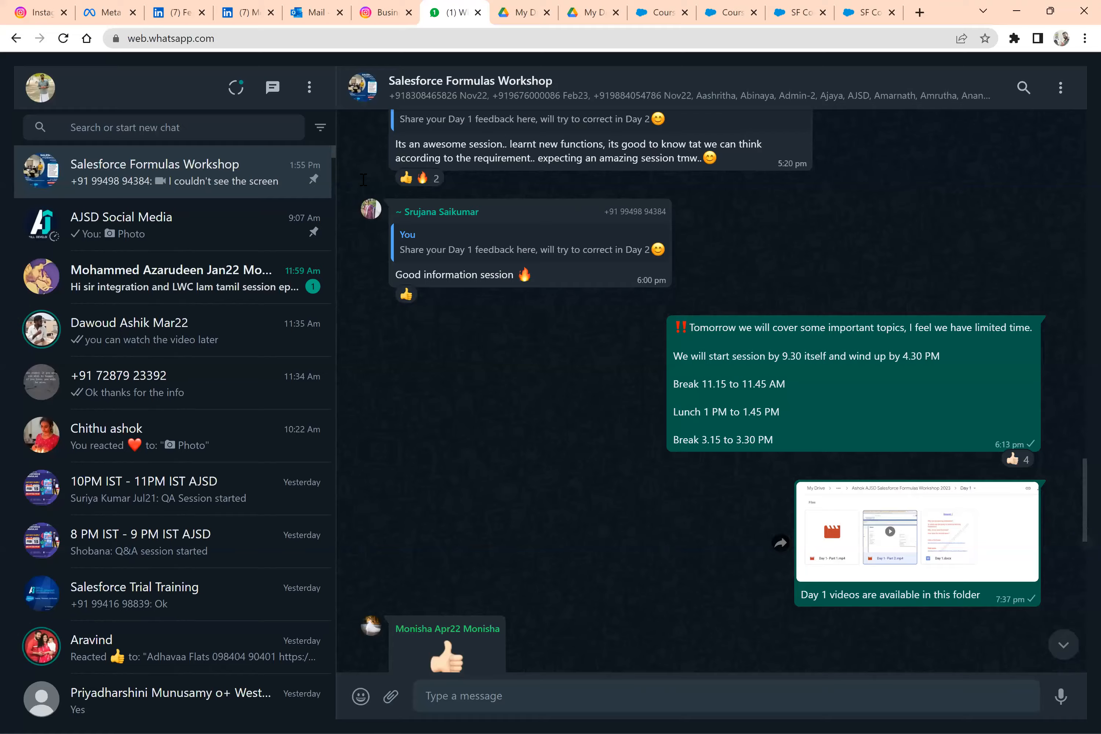
{"action": "key", "text": "alt+Tab"}
{"action": "key", "text": "alt+Tab"}
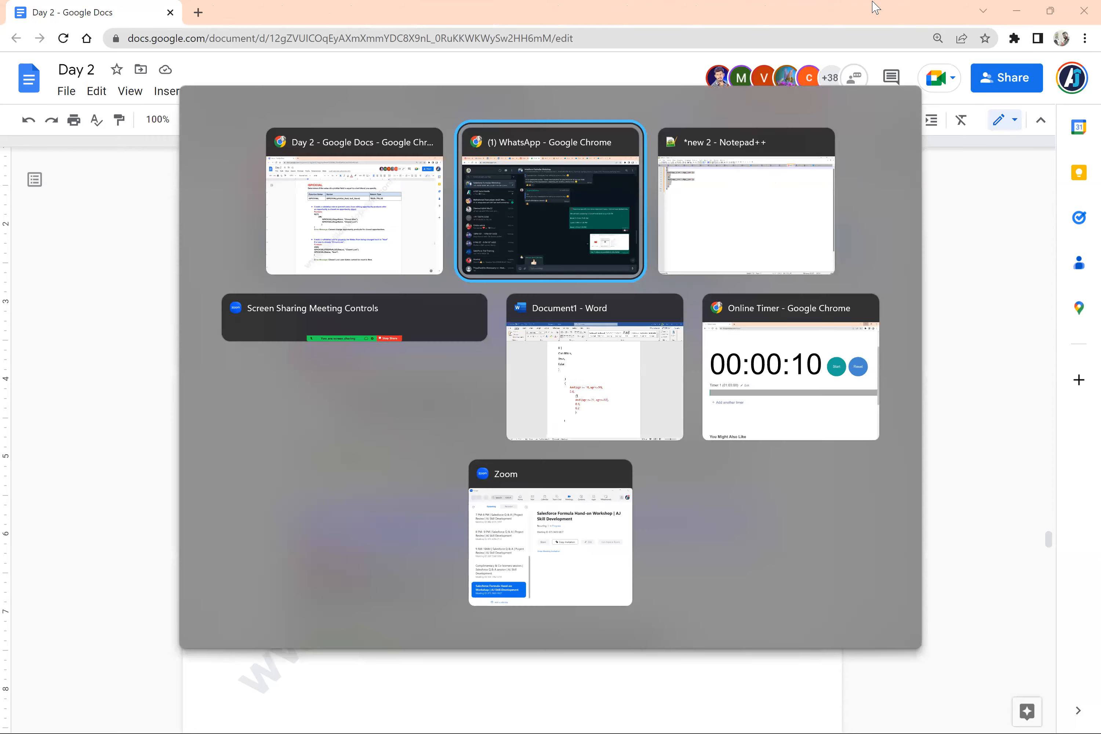
{"action": "left_click", "coordinate": [873, 8]}
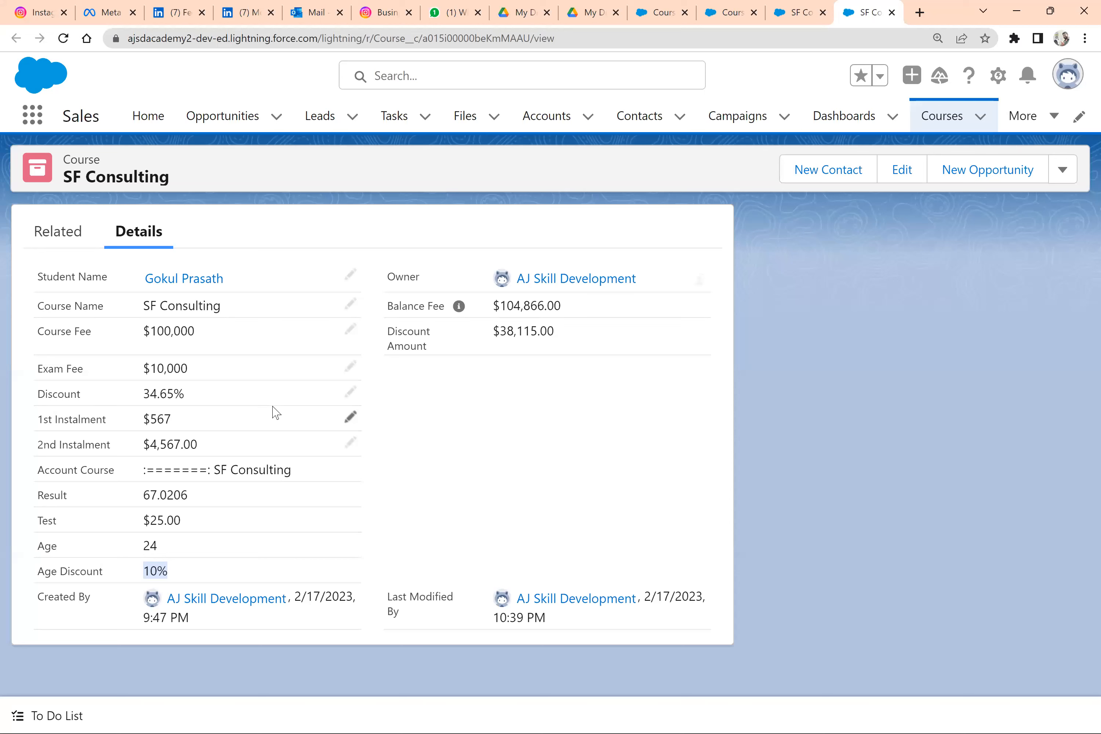
{"action": "left_click", "coordinate": [222, 118]}
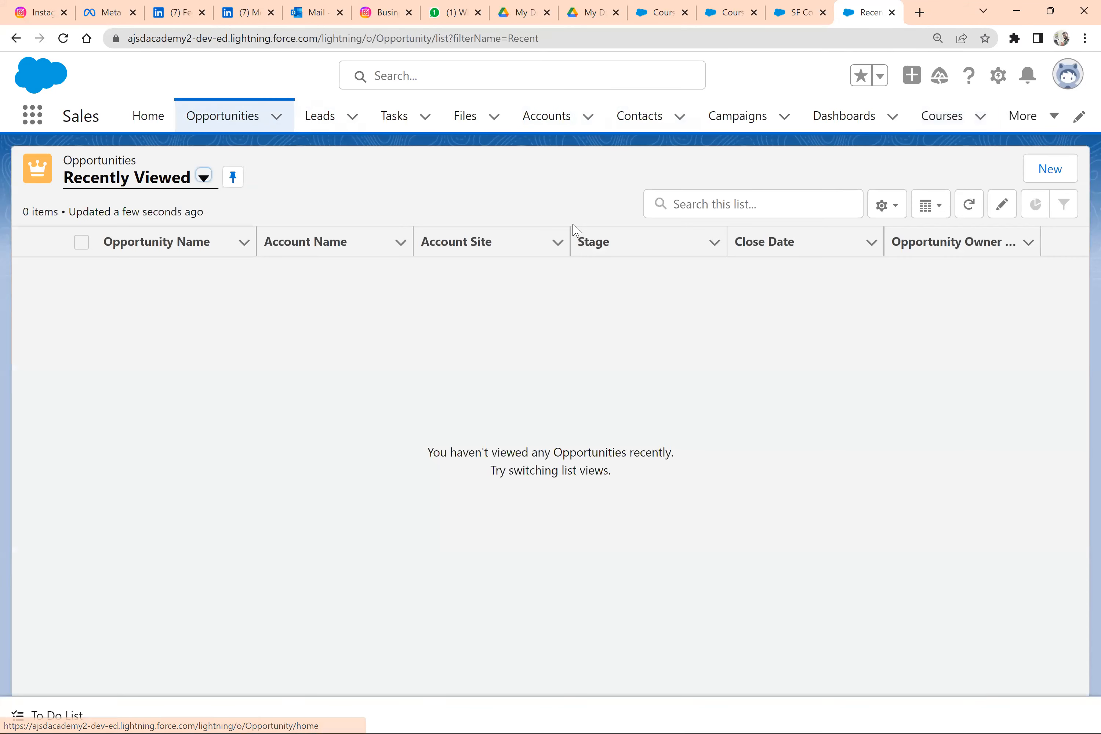
{"action": "left_click", "coordinate": [1035, 173]}
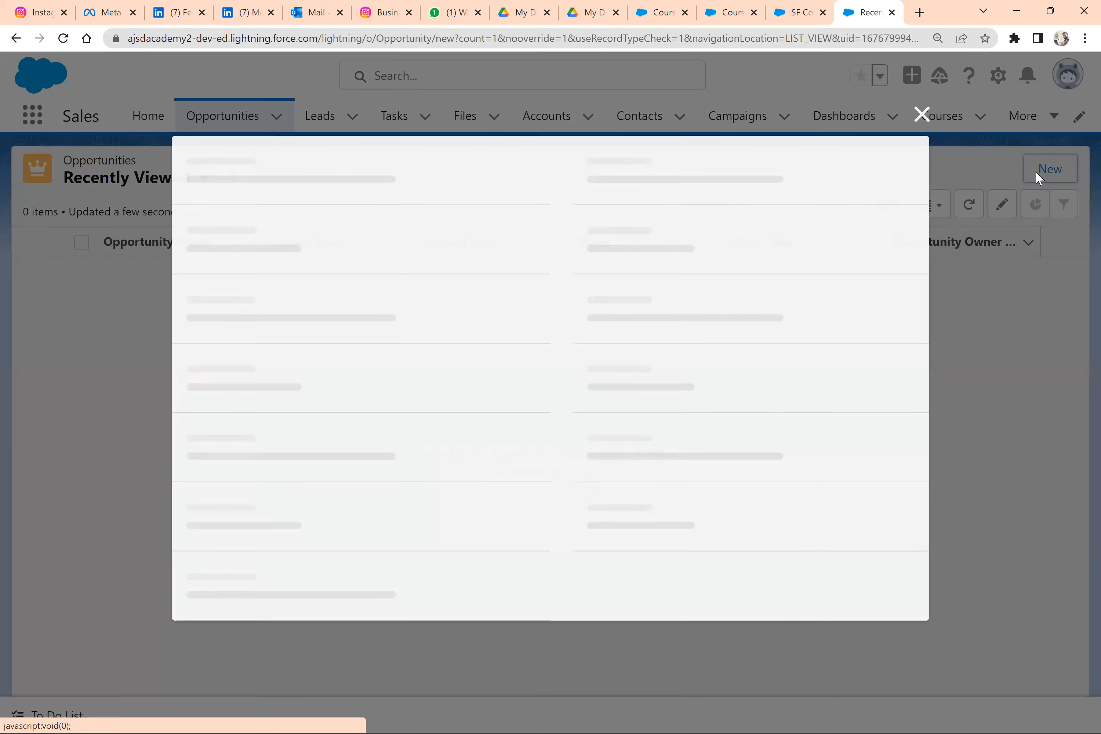
Step: Examine the full list of Stage picklist values in the new opportunity form
{"action": "left_click", "coordinate": [692, 340]}
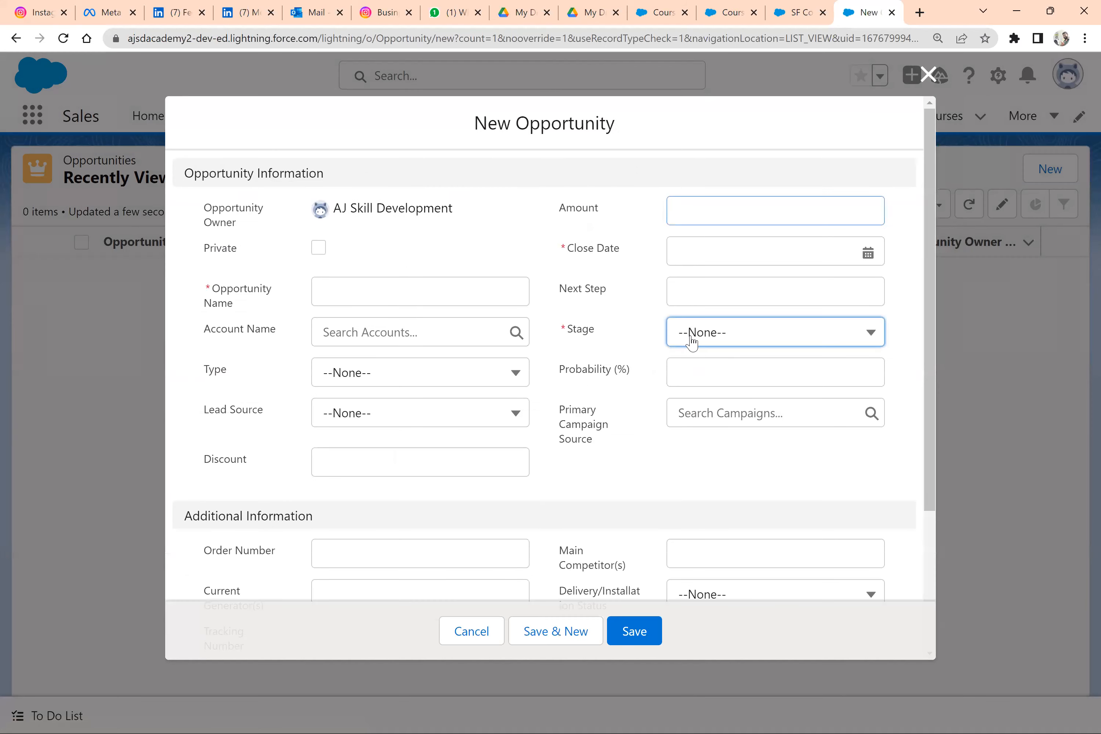
{"action": "scroll", "coordinate": [722, 502], "scroll_direction": "down", "scroll_amount": 3}
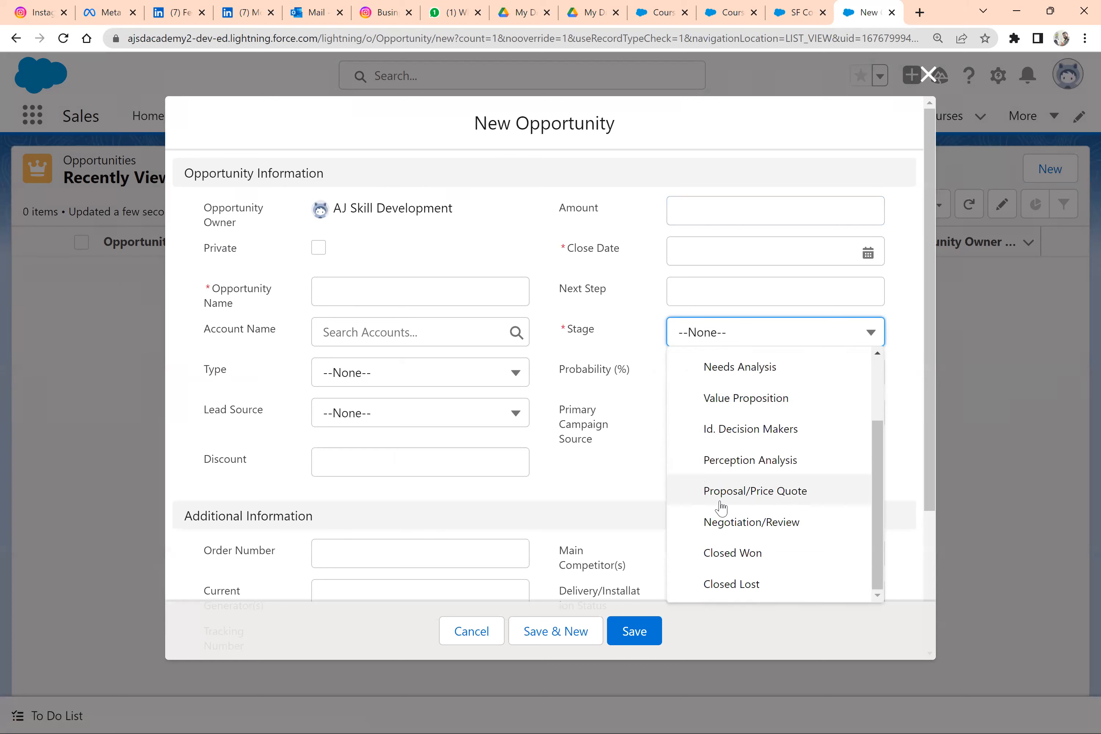
{"action": "scroll", "coordinate": [753, 398], "scroll_direction": "up", "scroll_amount": 3}
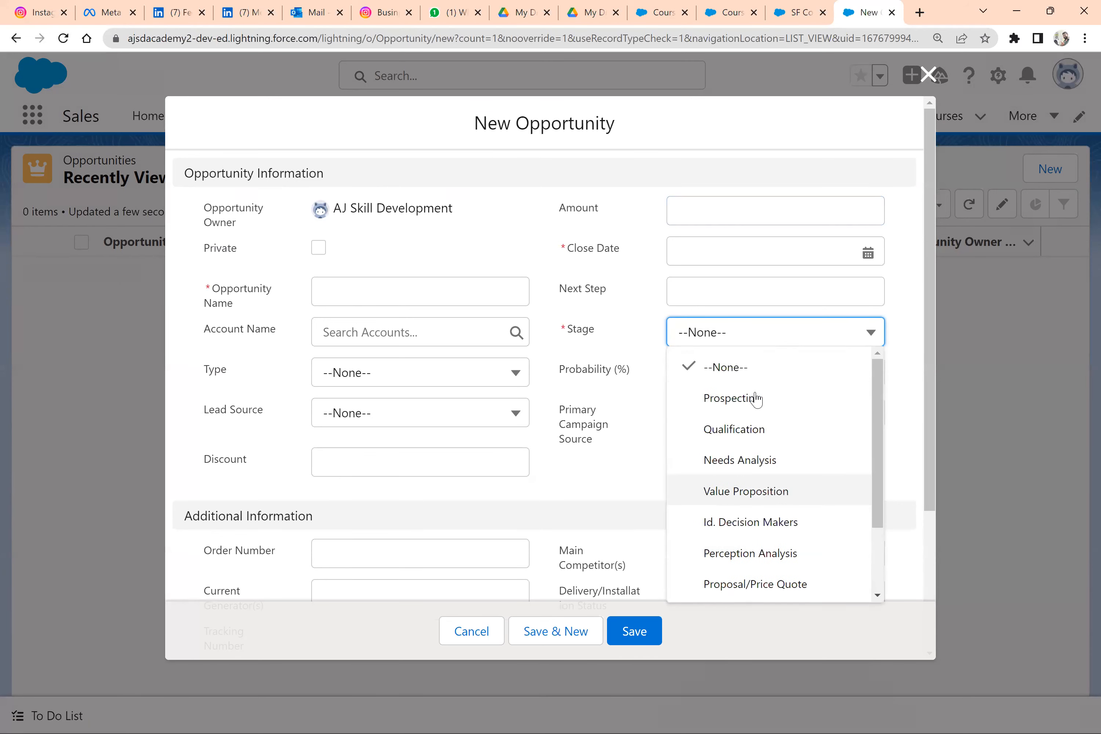
{"action": "left_click", "coordinate": [632, 291]}
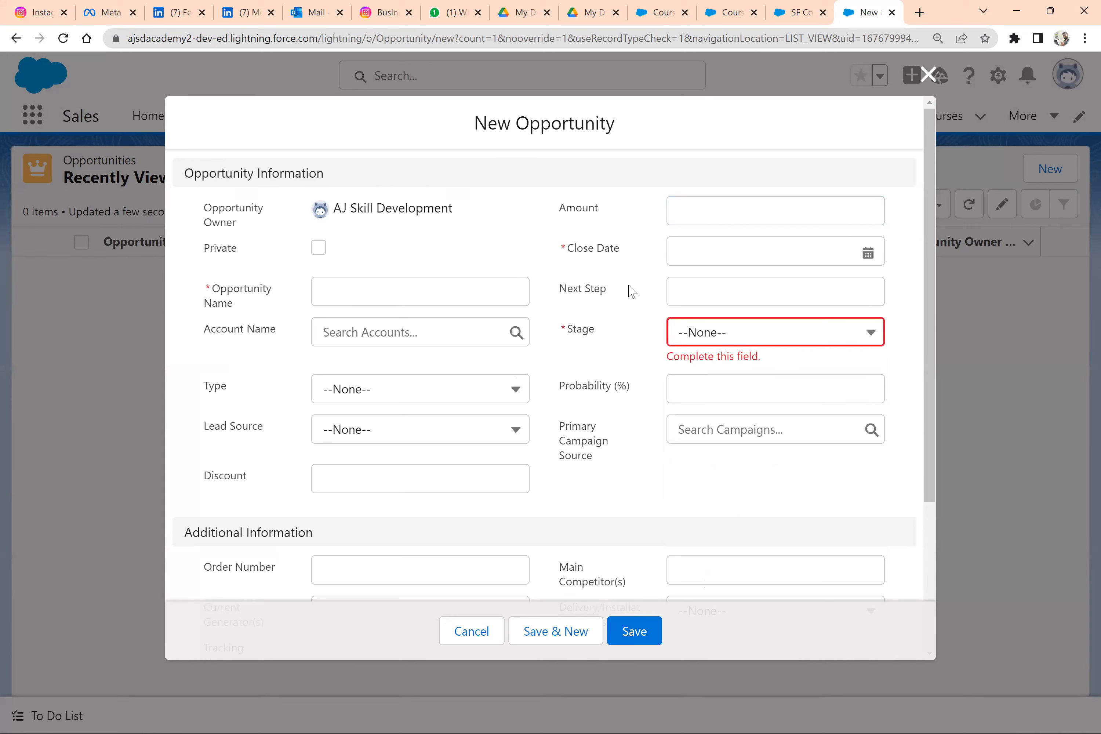
Step: Set the new opportunity's Stage to Prospecting and review the alternative picklist values
{"action": "left_click", "coordinate": [700, 334]}
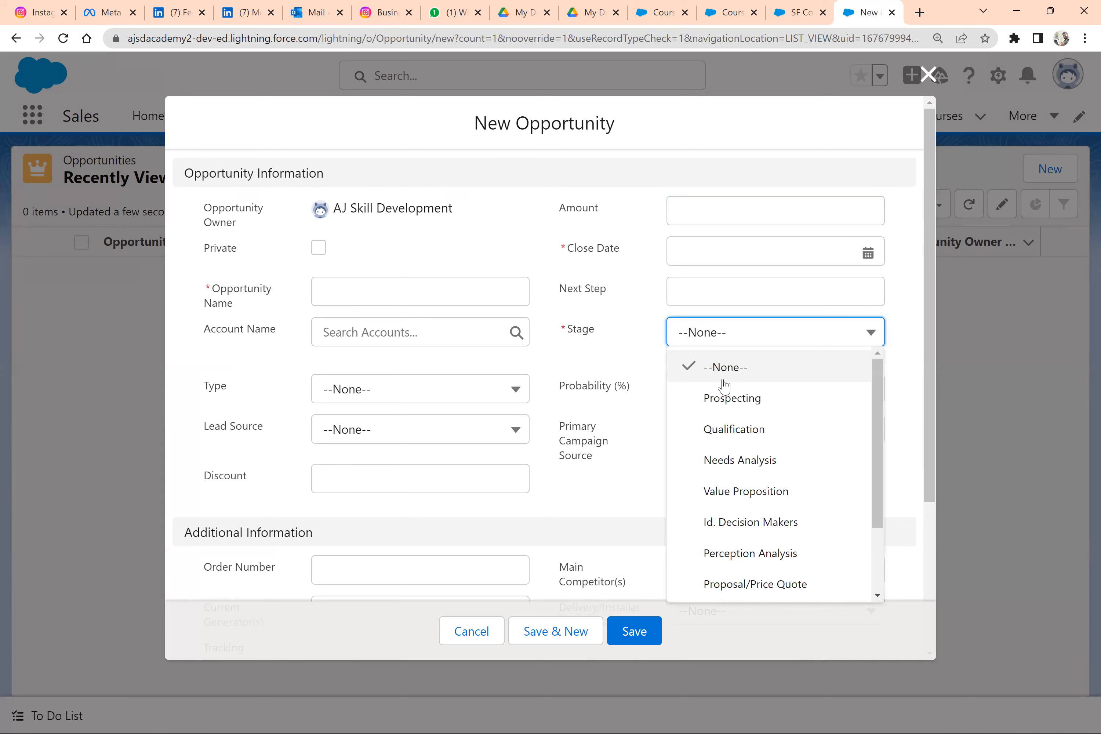
{"action": "left_click", "coordinate": [729, 398]}
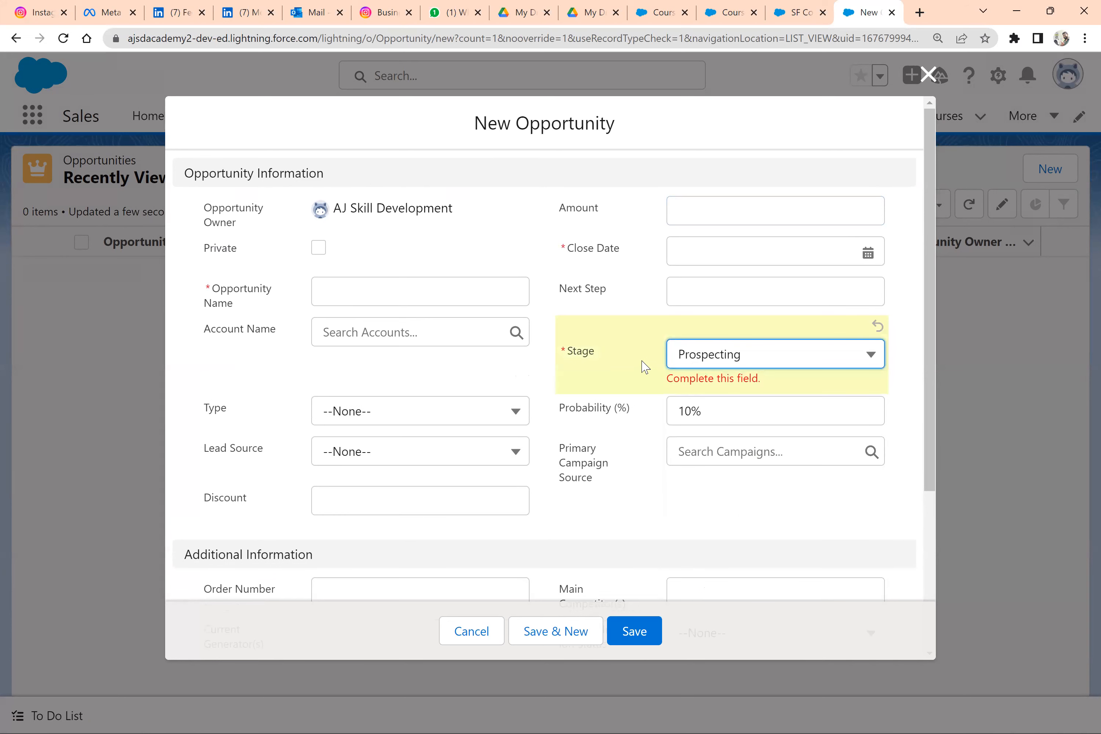
{"action": "left_click", "coordinate": [714, 354]}
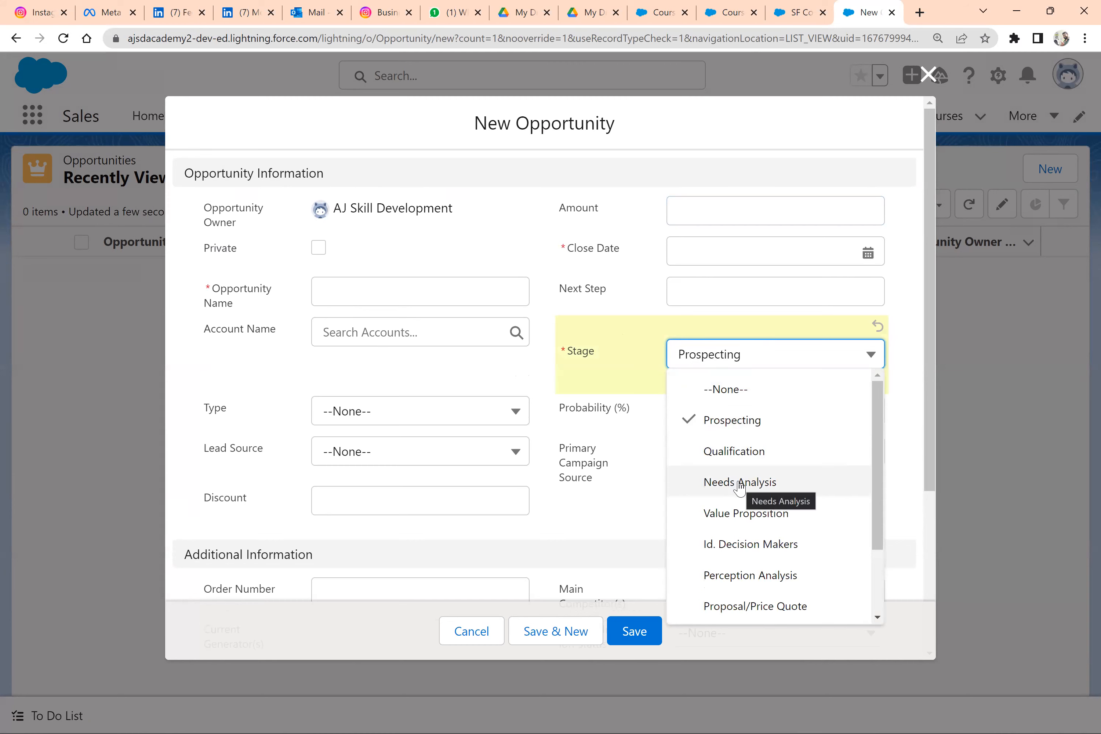
{"action": "left_click", "coordinate": [641, 289]}
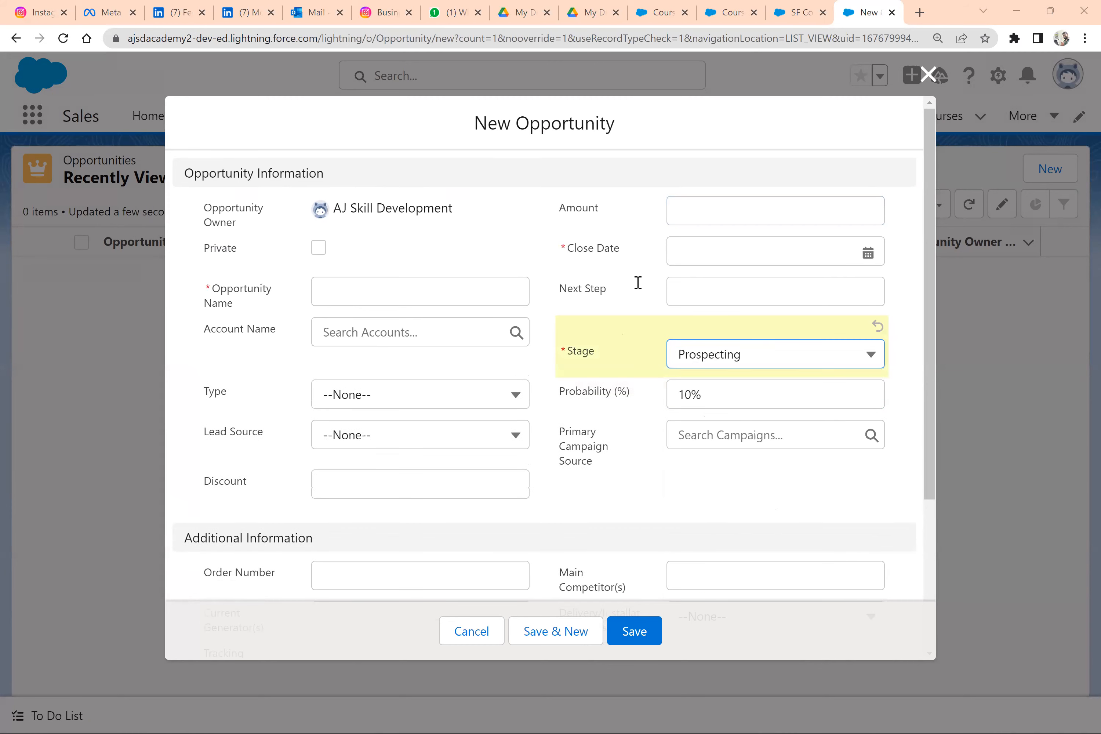
Step: Return to the "Day 2" document and highlight the ISPICKVAL exercise about closed opportunities and its word "products"
{"action": "key", "text": "alt+Tab"}
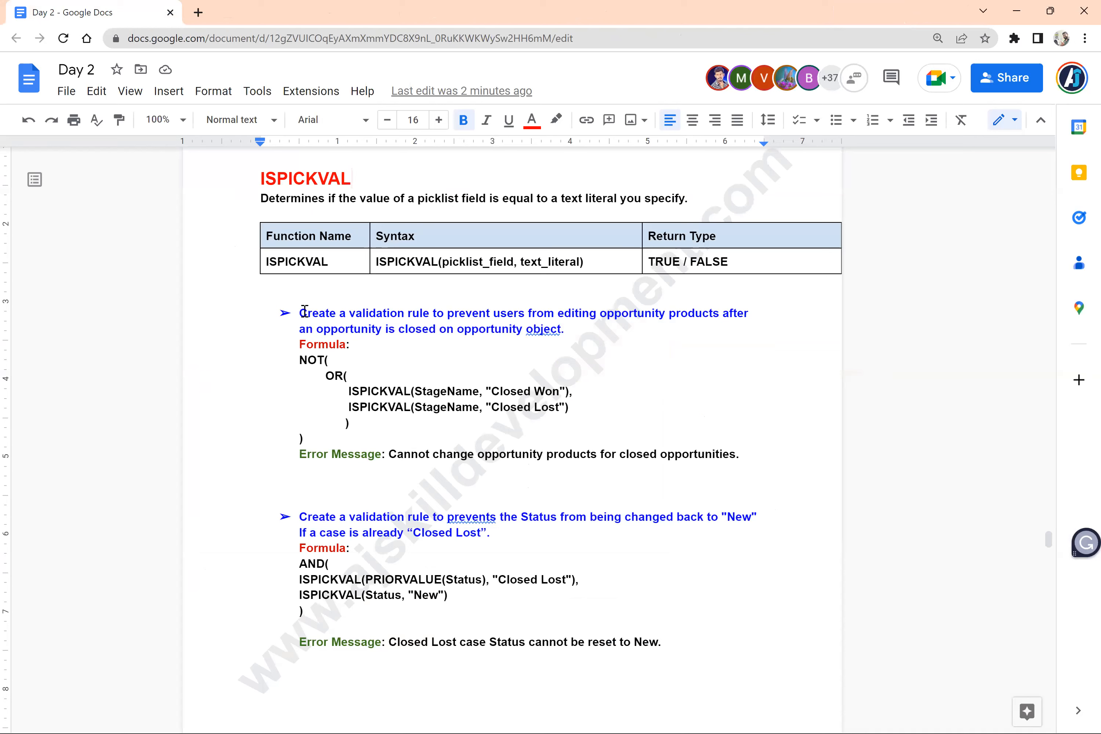
{"action": "left_click_drag", "start_coordinate": [299, 315], "coordinate": [573, 328]}
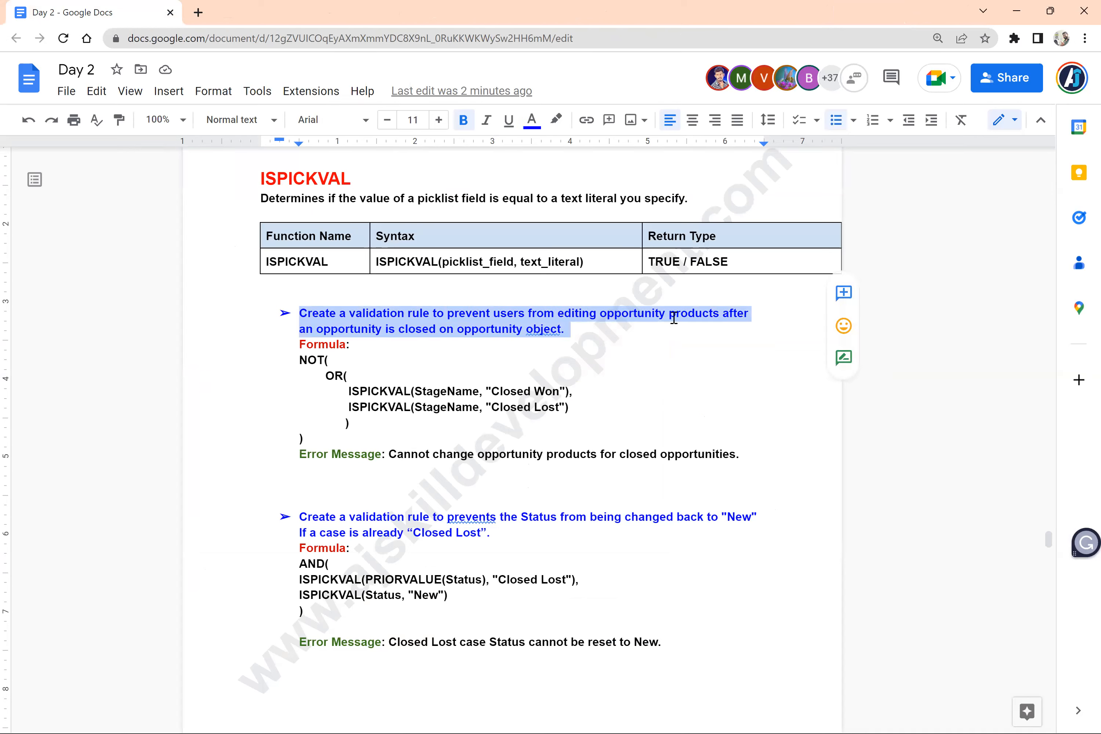
{"action": "double_click", "coordinate": [694, 317]}
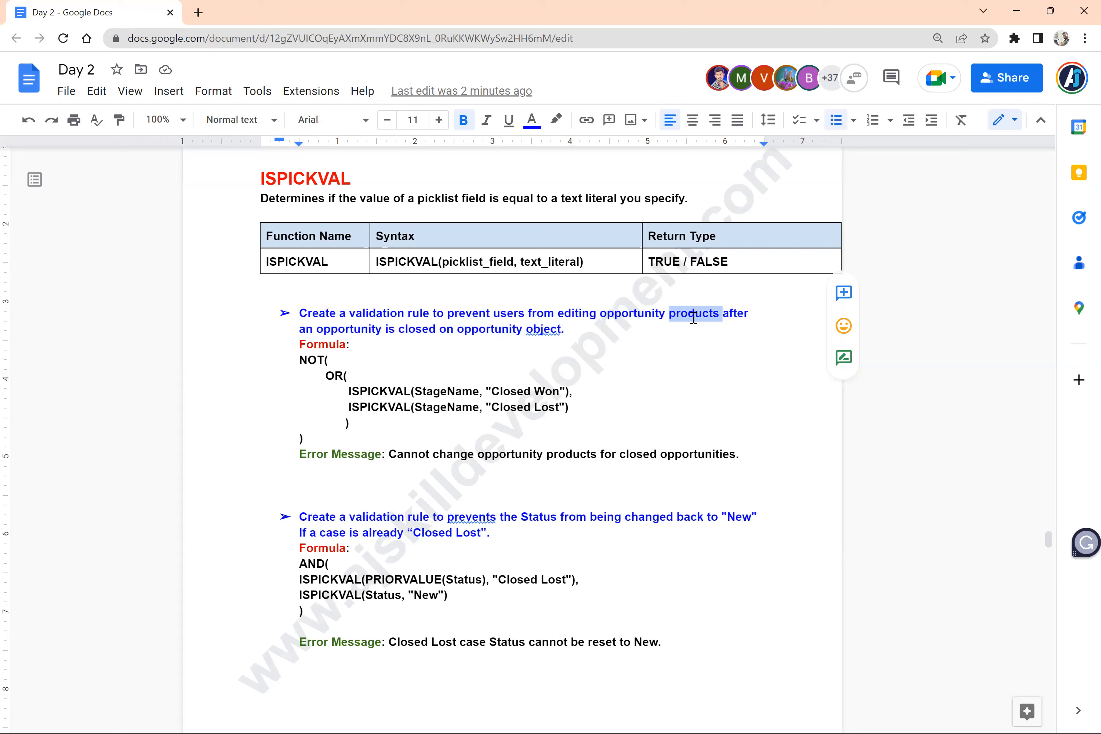
Step: Delete the word "products" from the ISPICKVAL exercise about closed opportunities and return to the new opportunity form in Salesforce
{"action": "key", "text": "BackSpace"}
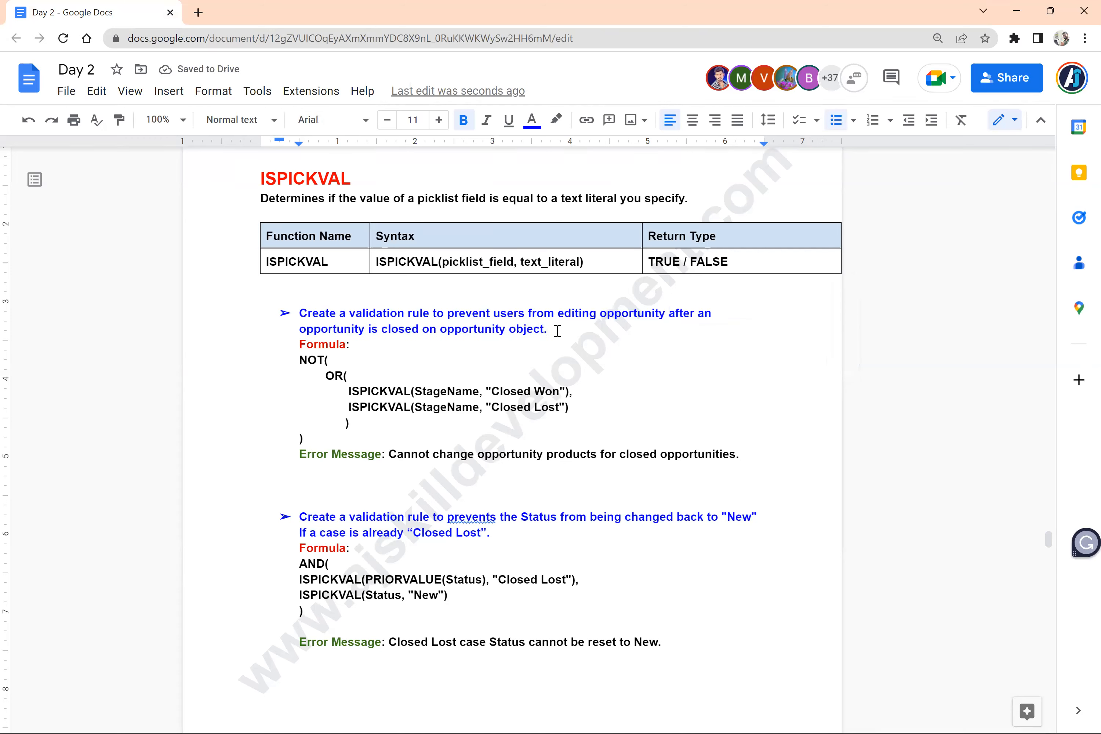
{"action": "key", "text": "alt+Tab"}
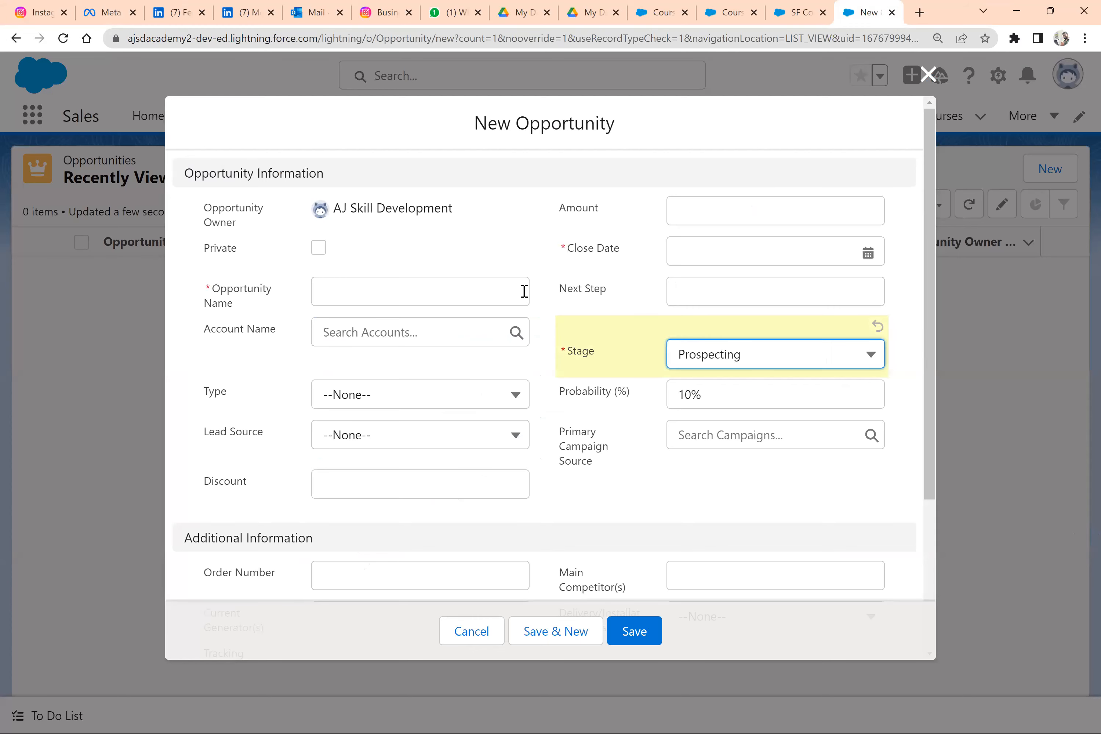
Step: Name the new opportunity "reohioi" and set its Close Date to 1/31/2023
{"action": "left_click", "coordinate": [405, 296]}
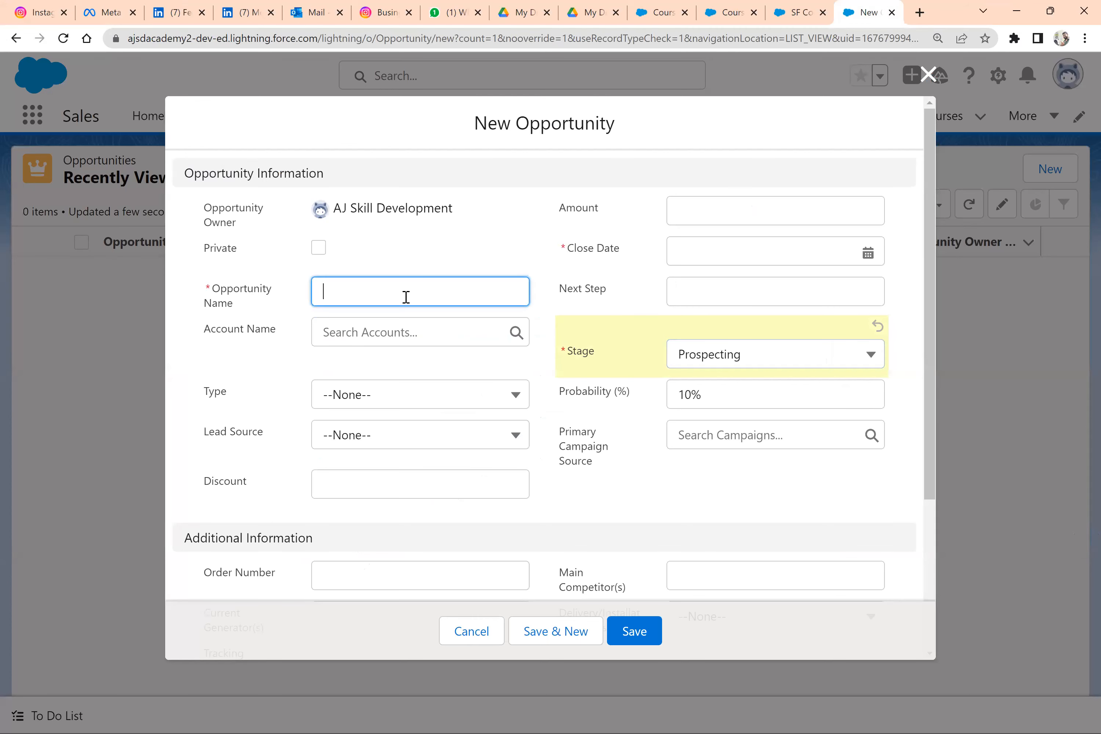
{"action": "type", "text": "reohioi"}
{"action": "left_click", "coordinate": [707, 243]}
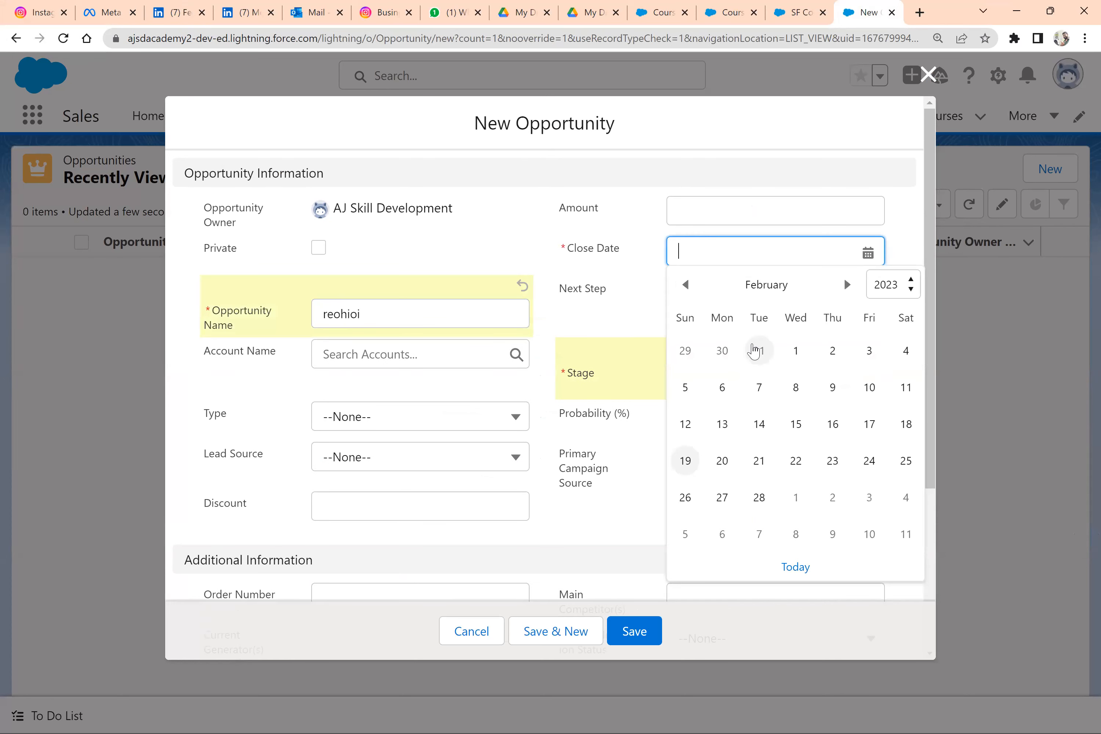
{"action": "left_click", "coordinate": [753, 350]}
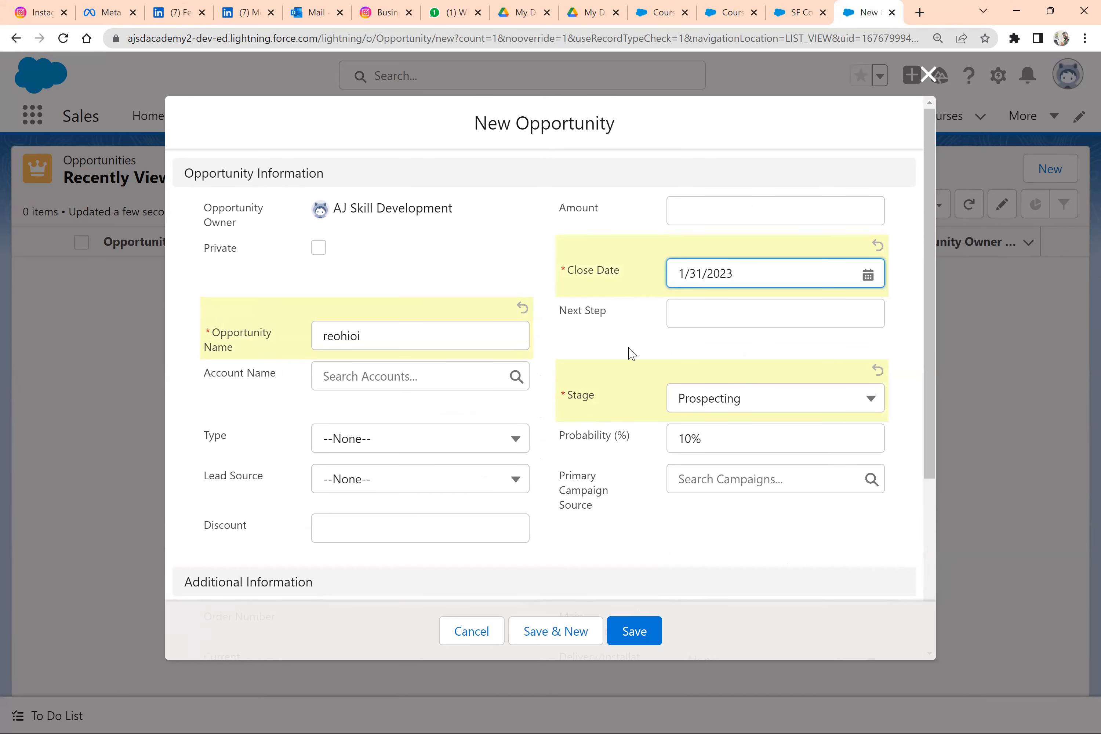
{"action": "scroll", "coordinate": [484, 410], "scroll_direction": "down", "scroll_amount": 5}
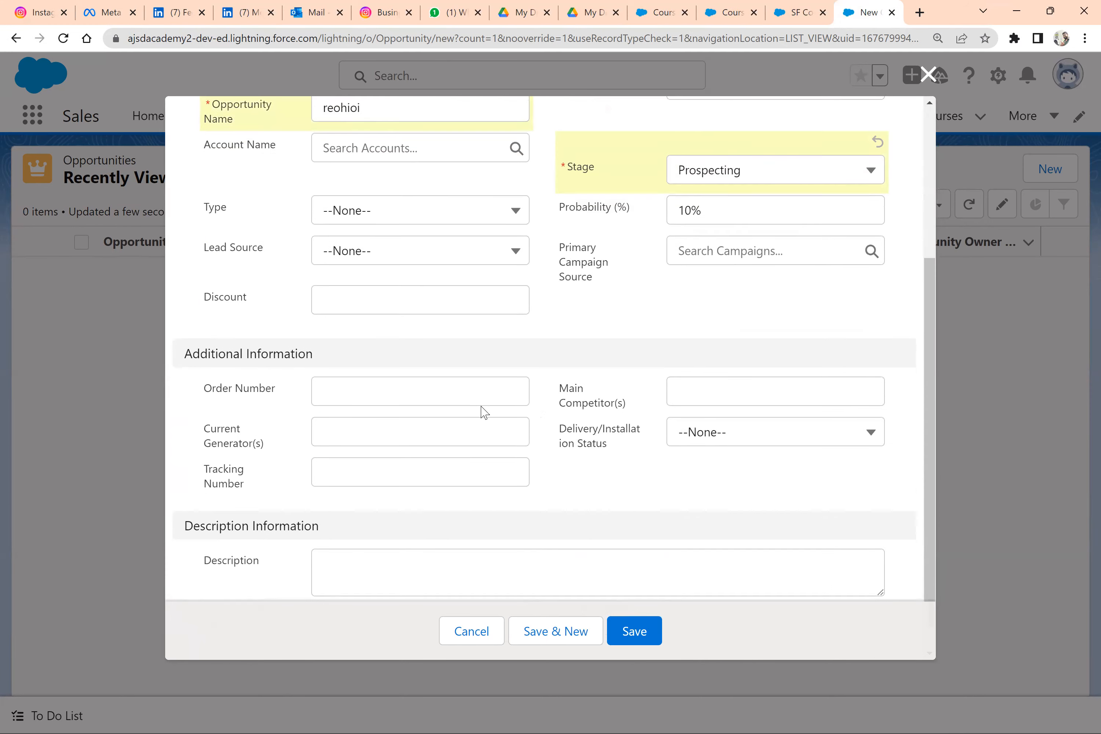
{"action": "scroll", "coordinate": [482, 407], "scroll_direction": "up", "scroll_amount": 4}
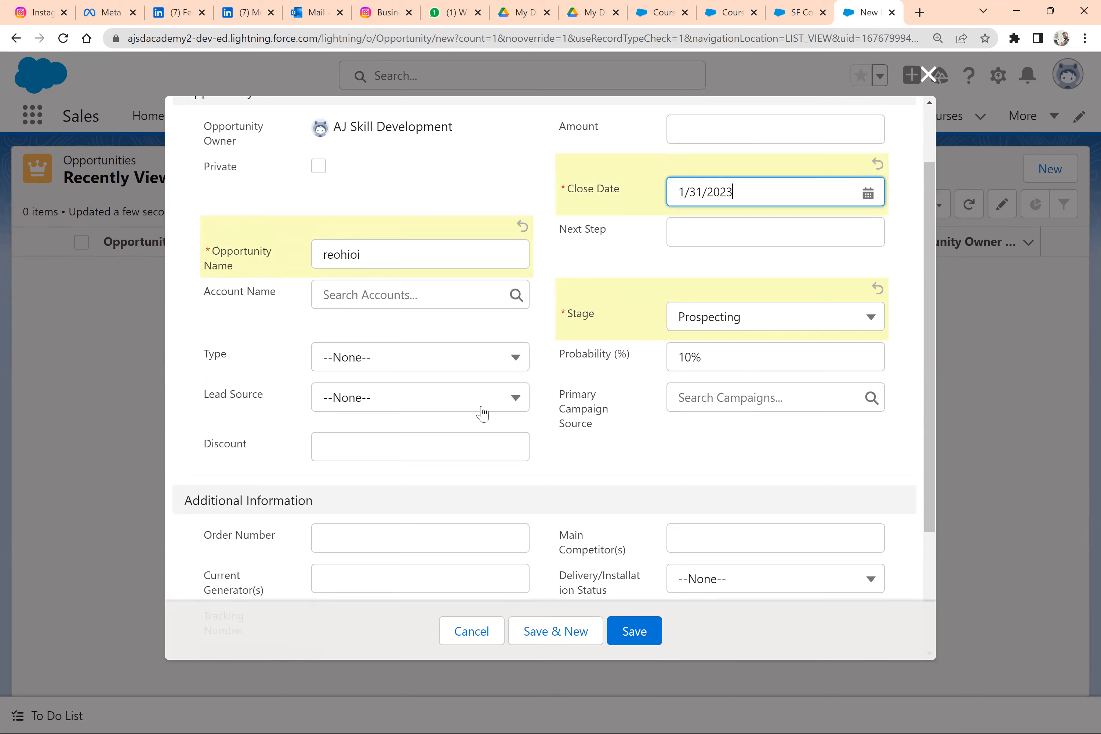
{"action": "scroll", "coordinate": [482, 412], "scroll_direction": "up", "scroll_amount": 2}
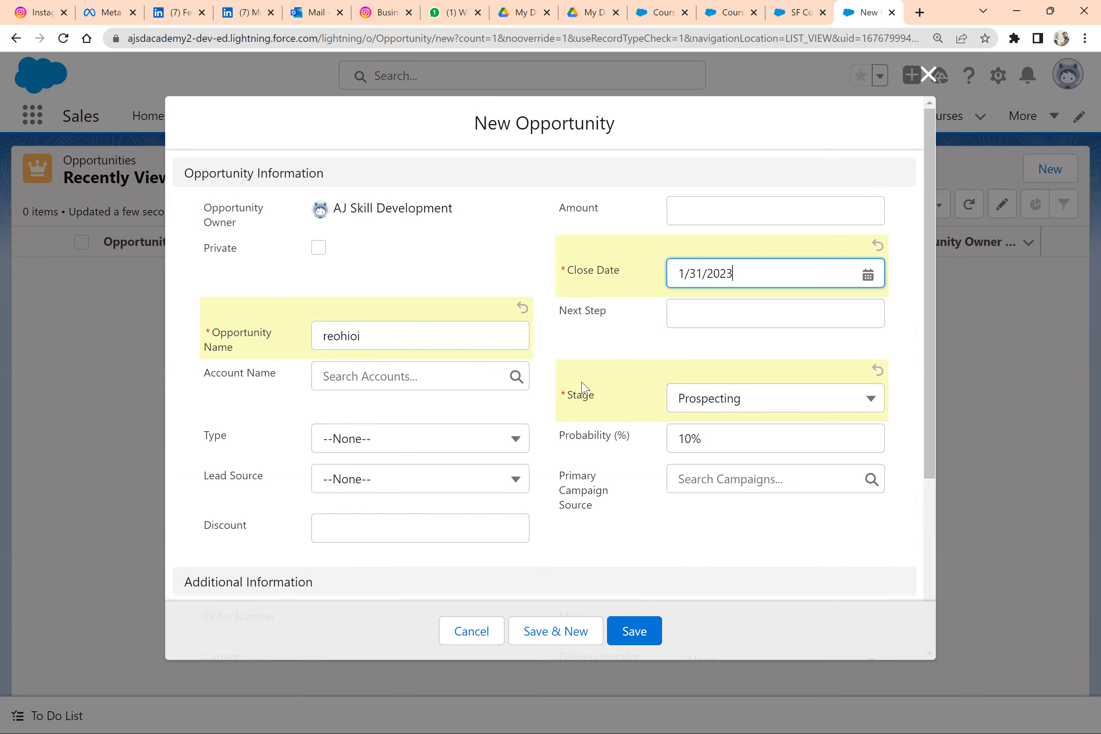
Step: Set the new opportunity's Stage to Closed Won and save the record
{"action": "left_click", "coordinate": [707, 412]}
{"action": "scroll", "coordinate": [729, 554], "scroll_direction": "down", "scroll_amount": 2}
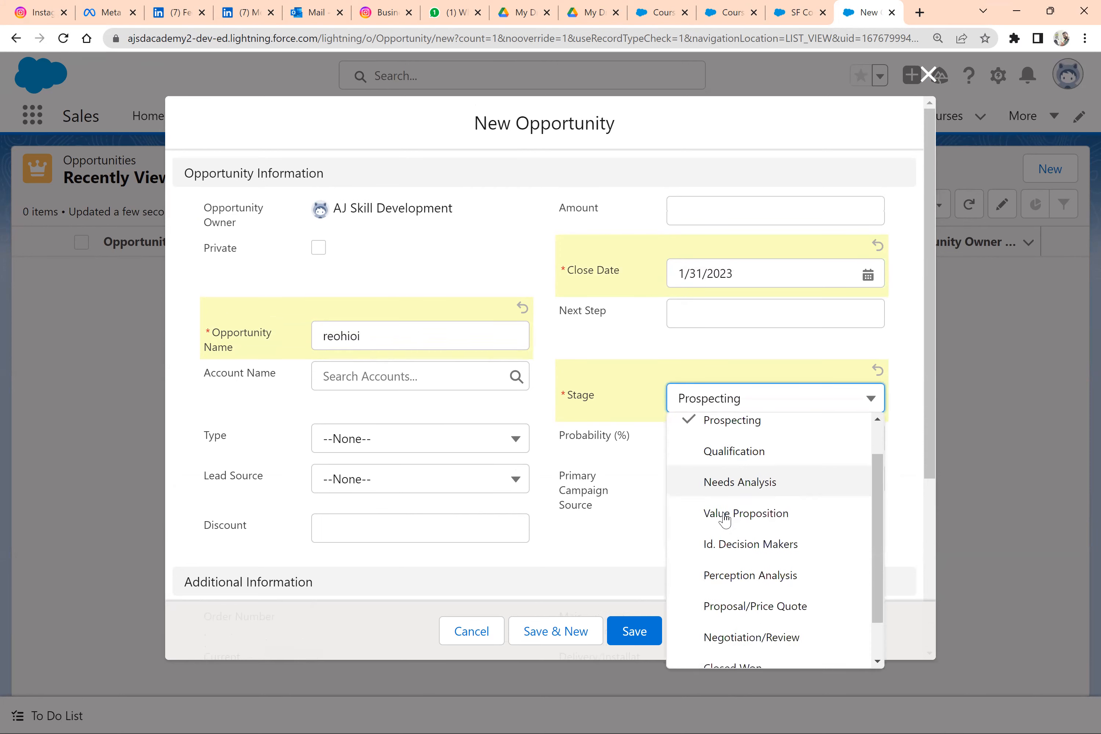
{"action": "left_click", "coordinate": [733, 620]}
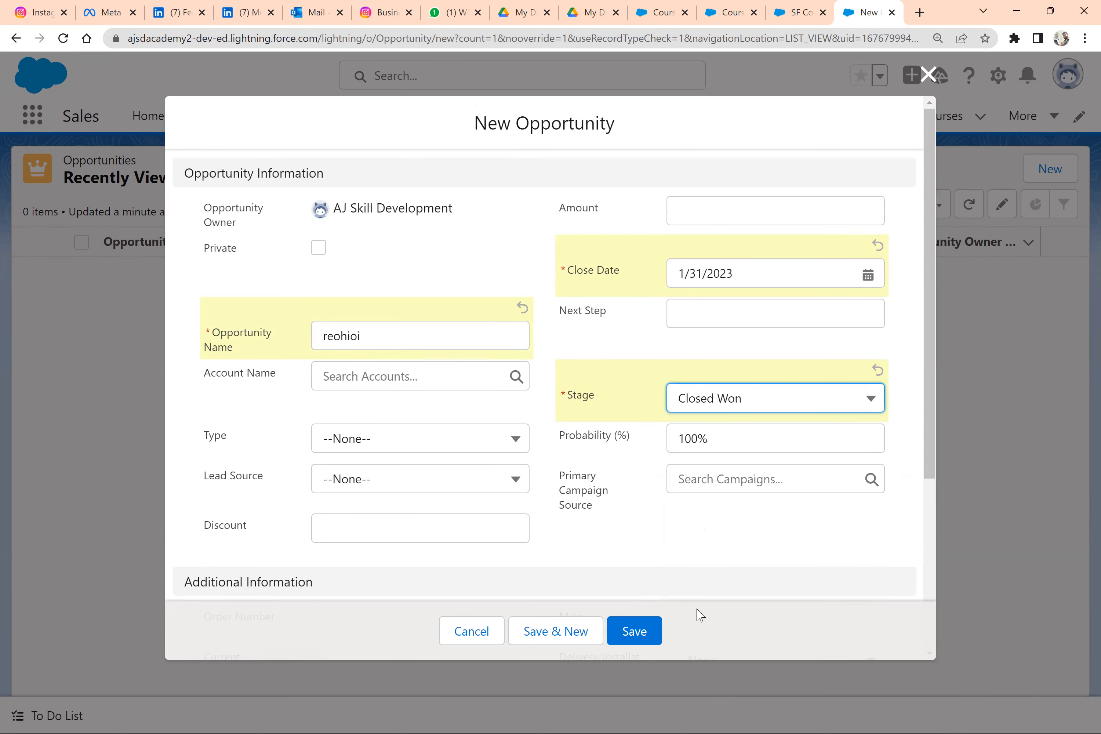
{"action": "left_click", "coordinate": [627, 633]}
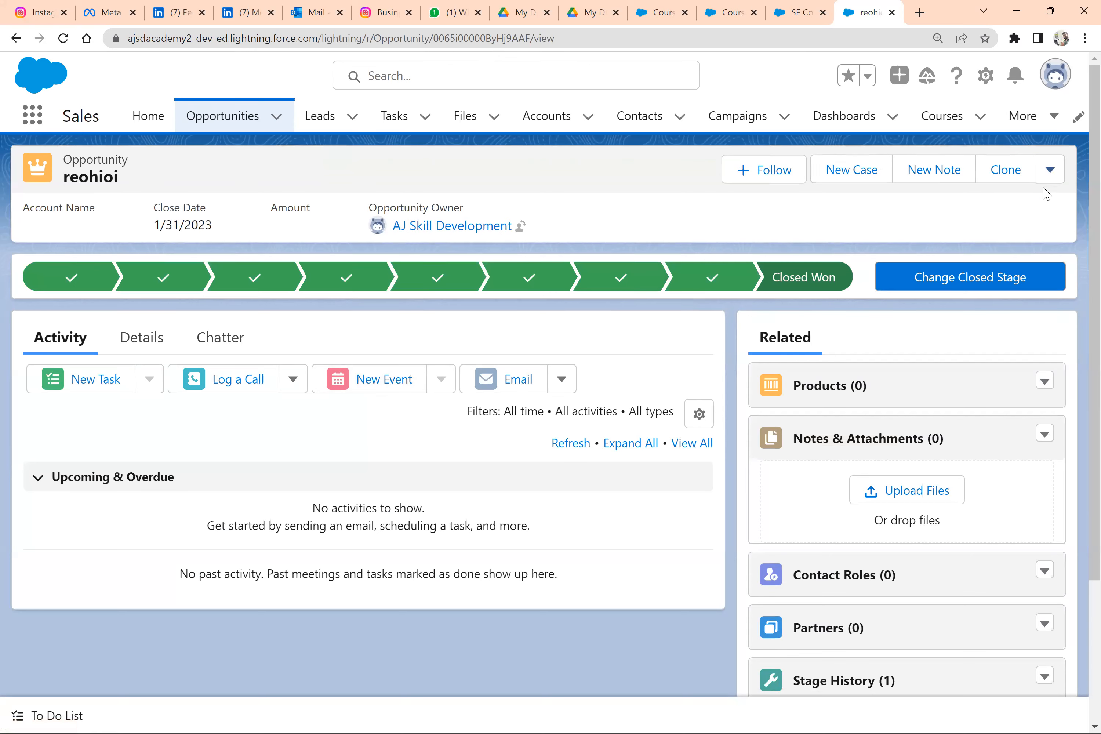
Step: Edit the saved opportunity, change its Stage to Needs Analysis, and save it
{"action": "left_click", "coordinate": [1050, 176]}
{"action": "left_click", "coordinate": [964, 268]}
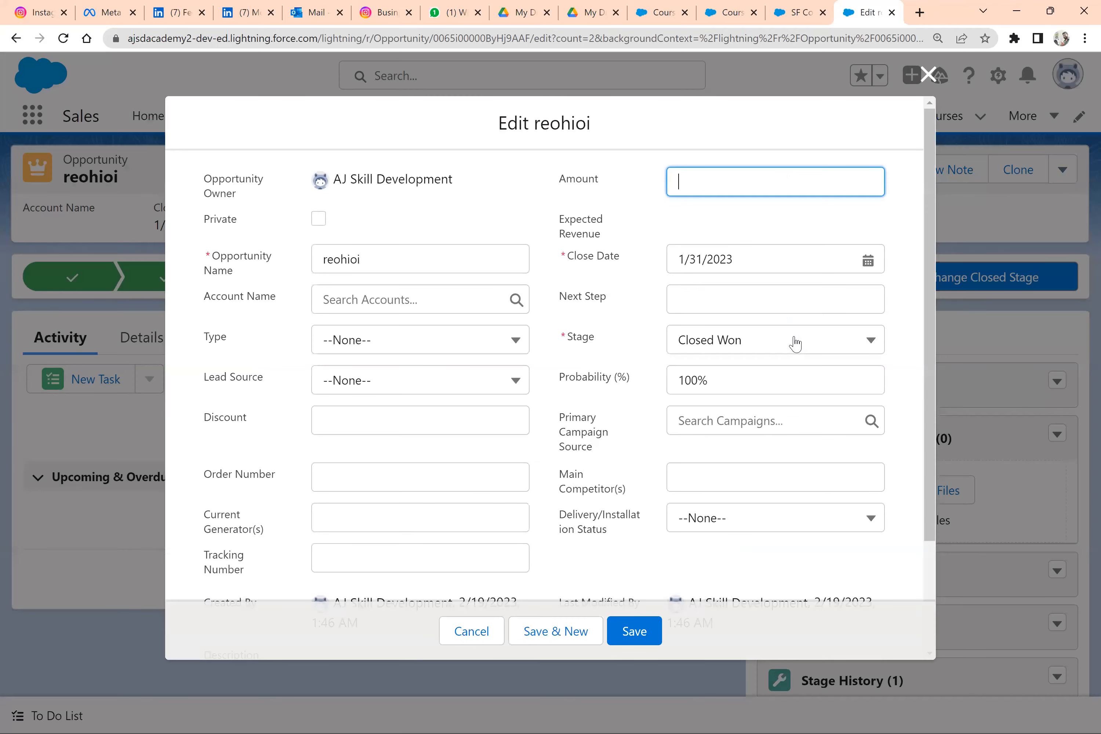
{"action": "left_click", "coordinate": [782, 348]}
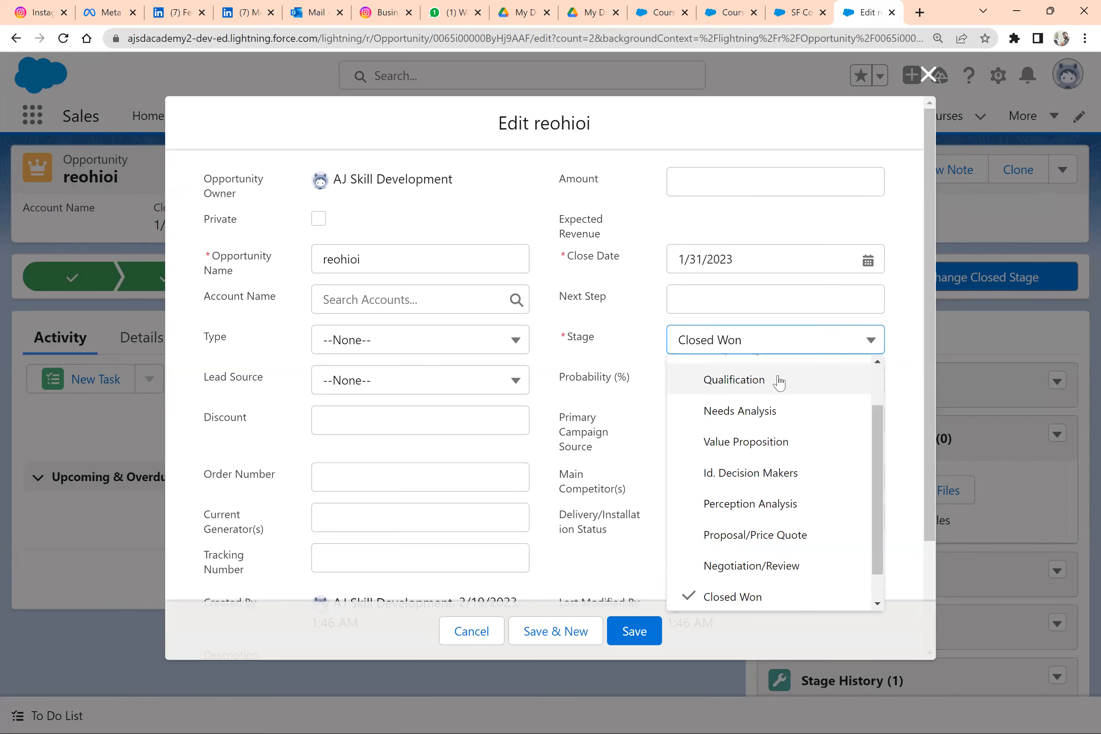
{"action": "left_click", "coordinate": [779, 381]}
{"action": "left_click", "coordinate": [777, 362]}
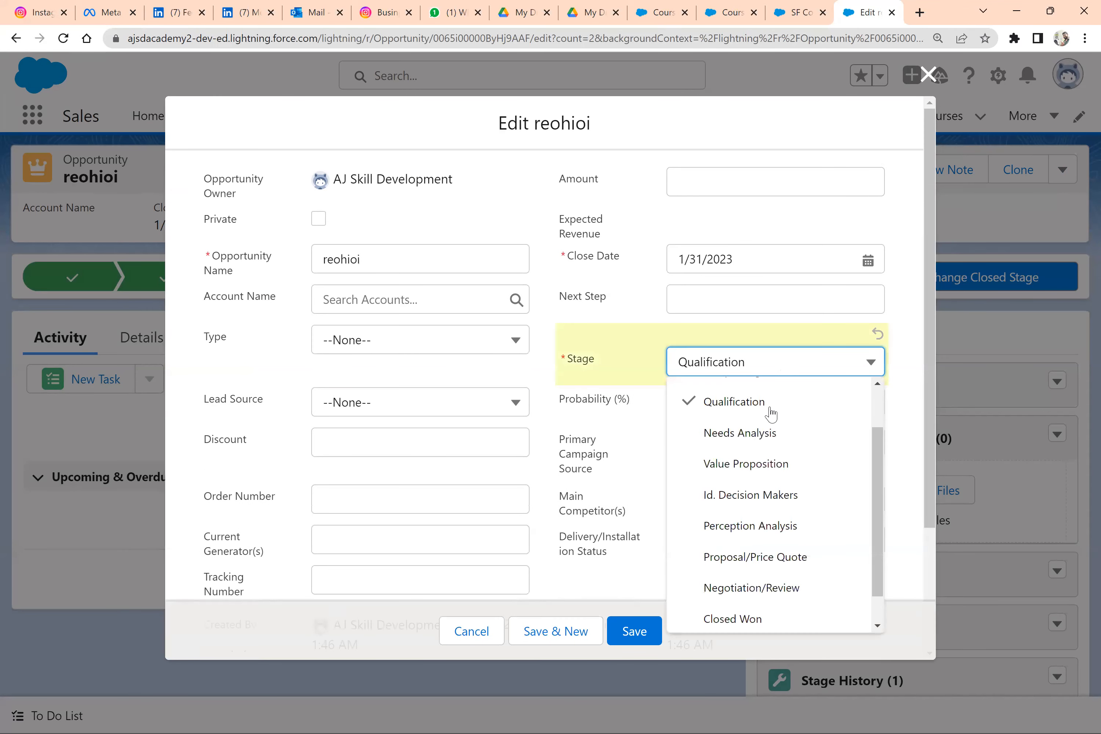
{"action": "left_click", "coordinate": [761, 438]}
{"action": "left_click", "coordinate": [633, 620]}
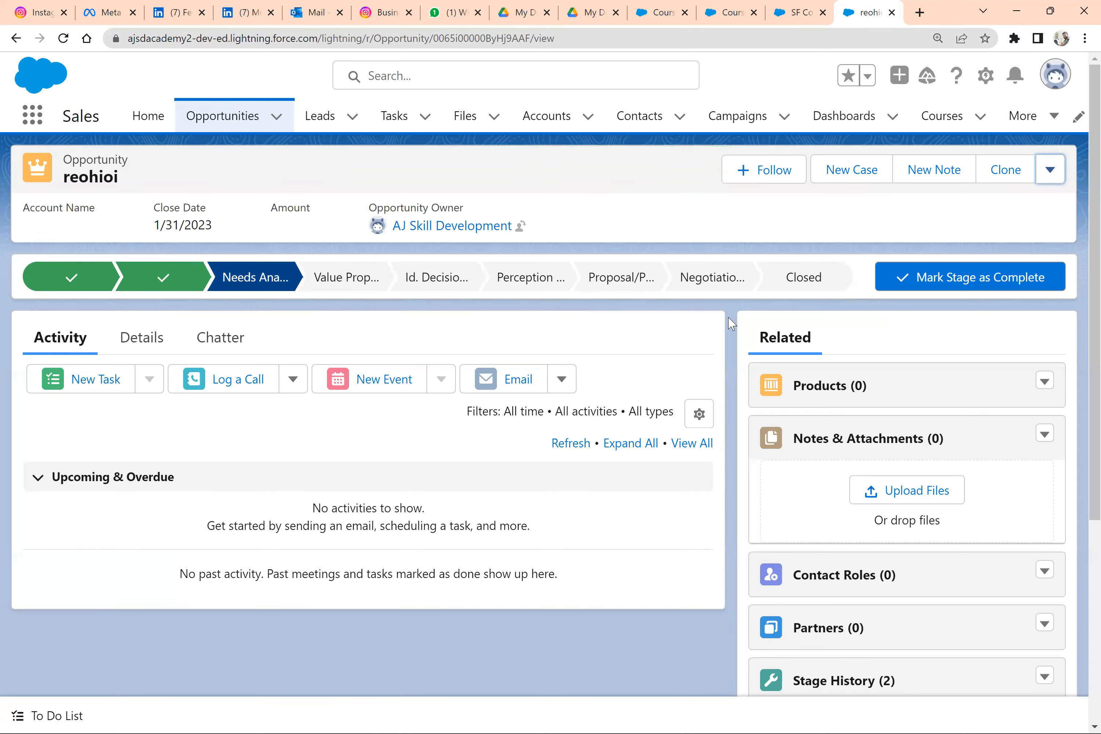
Step: Open the Opportunity object's setup from the record and close the leftover Course and SF browser tabs
{"action": "left_click", "coordinate": [988, 78]}
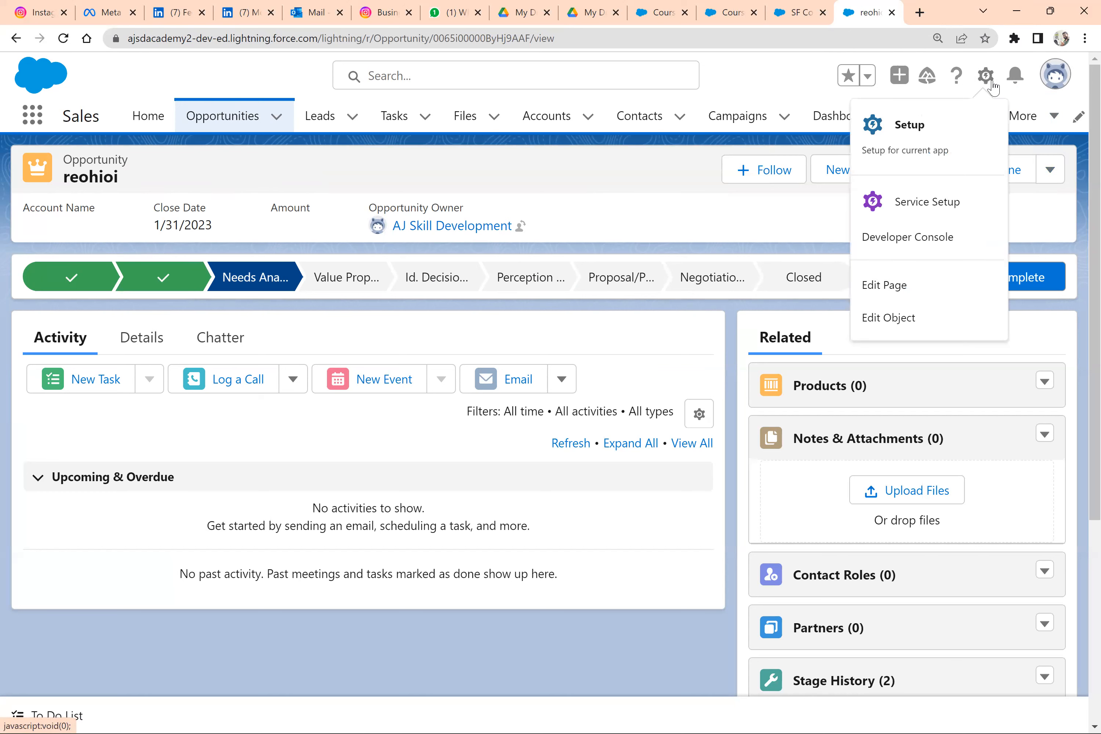
{"action": "left_click", "coordinate": [900, 318]}
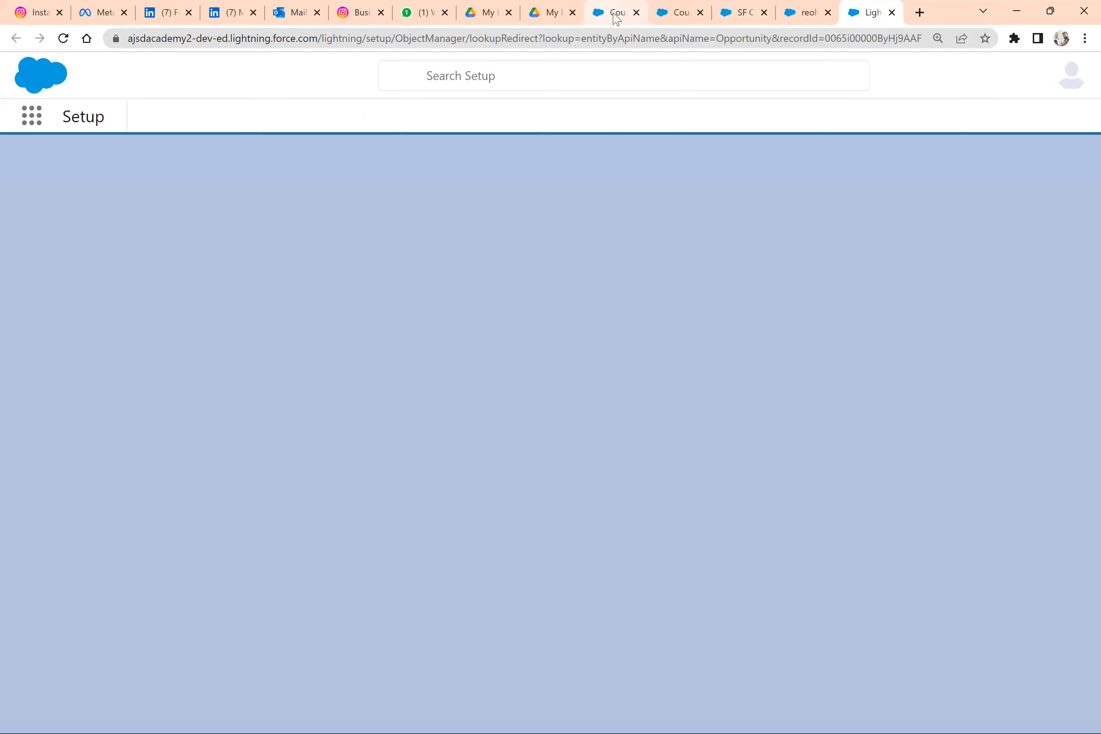
{"action": "left_click", "coordinate": [619, 15]}
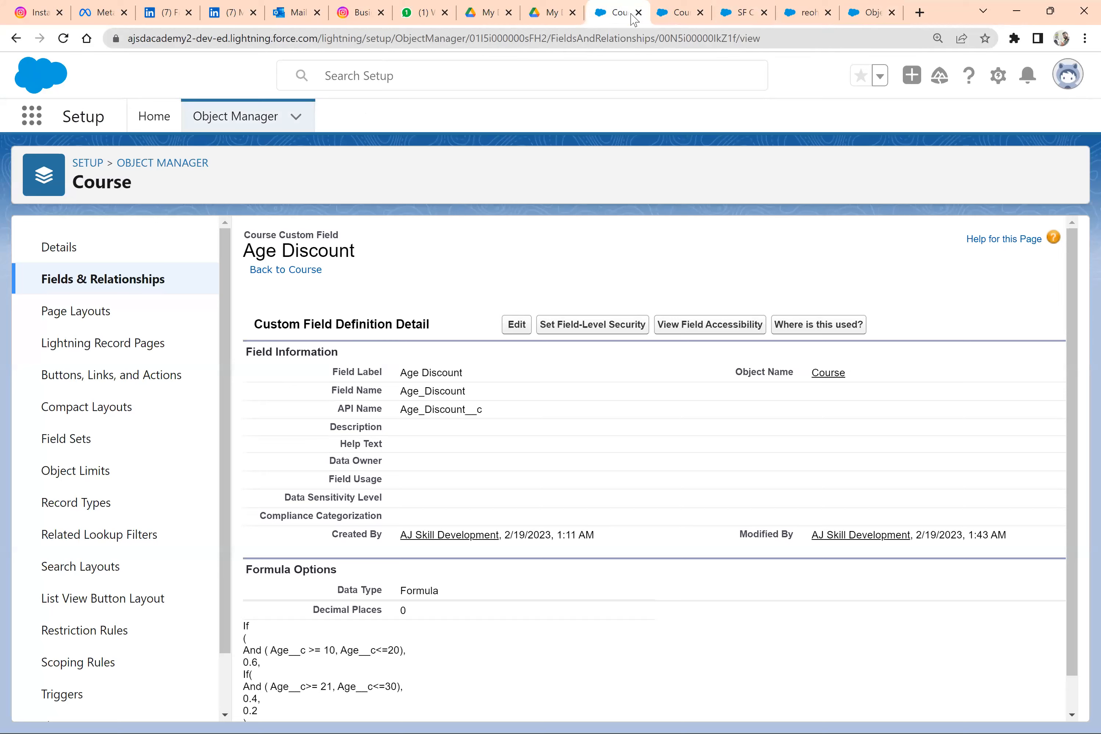
{"action": "left_click", "coordinate": [635, 14]}
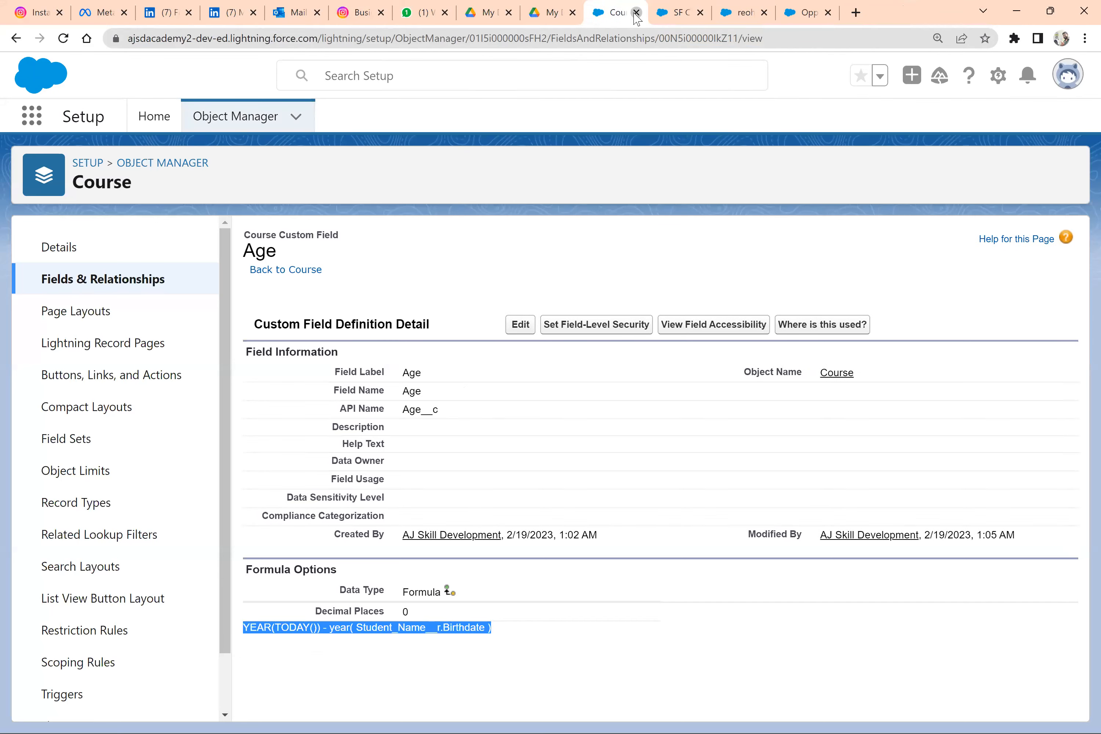
{"action": "left_click", "coordinate": [636, 15]}
{"action": "left_click", "coordinate": [666, 14]}
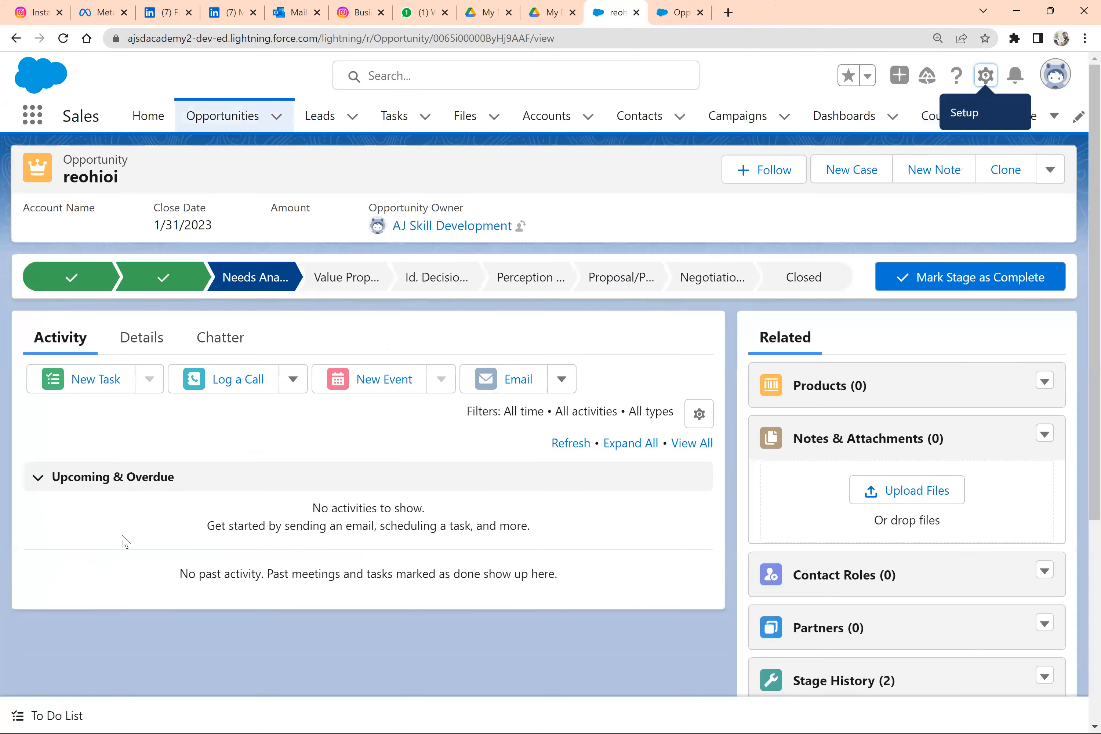
Step: Create a new validation rule on the Opportunity object with the rule name Stage_name
{"action": "key", "text": "ctrl+Tab"}
{"action": "scroll", "coordinate": [81, 695], "scroll_direction": "down", "scroll_amount": 1}
{"action": "left_click", "coordinate": [79, 696]}
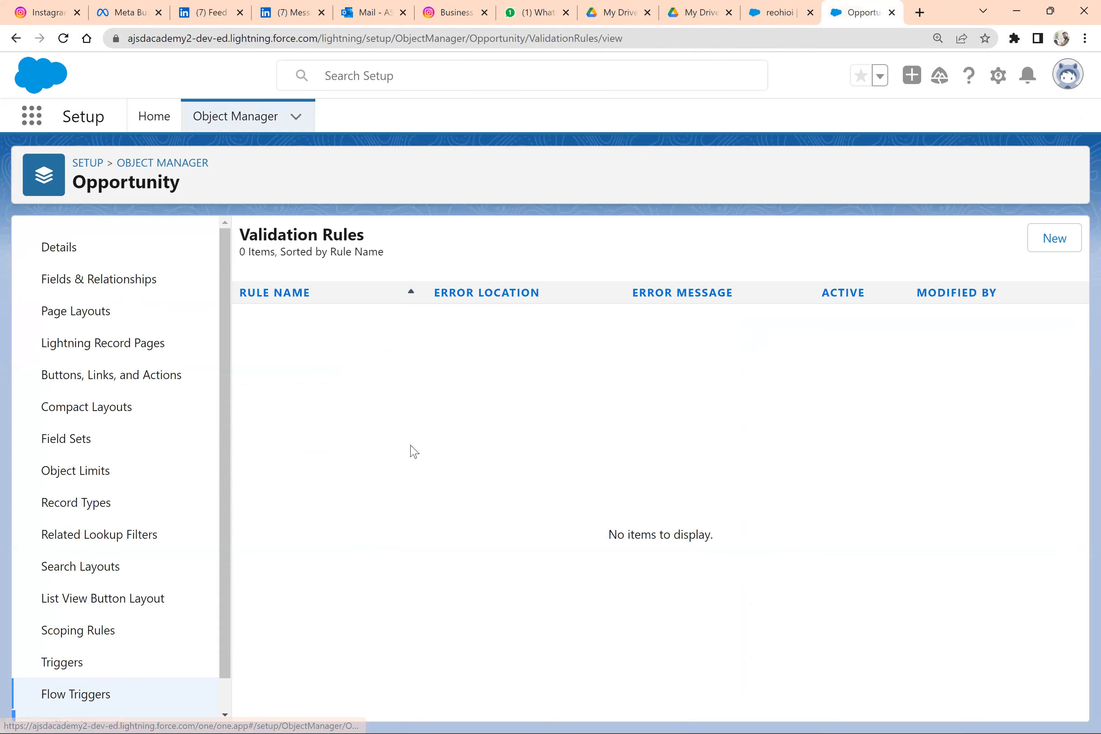
{"action": "left_click", "coordinate": [1036, 253]}
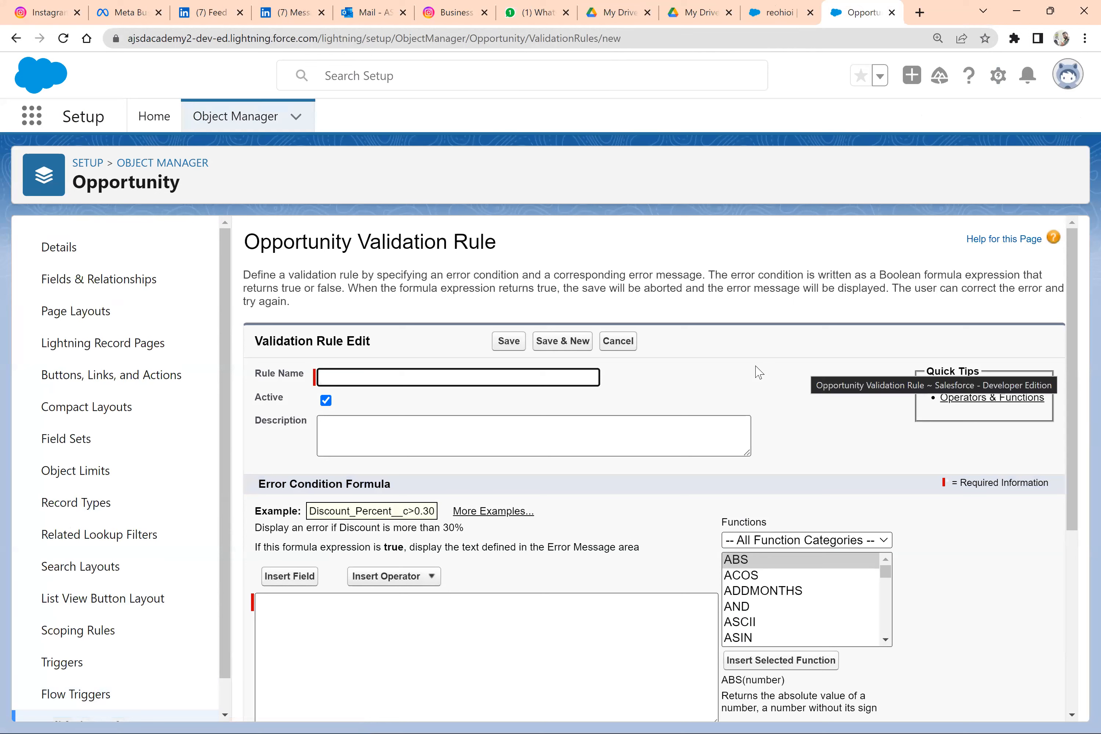
{"action": "type", "text": "Stage_name"}
{"action": "key", "text": "Tab"}
{"action": "key", "text": "Tab"}
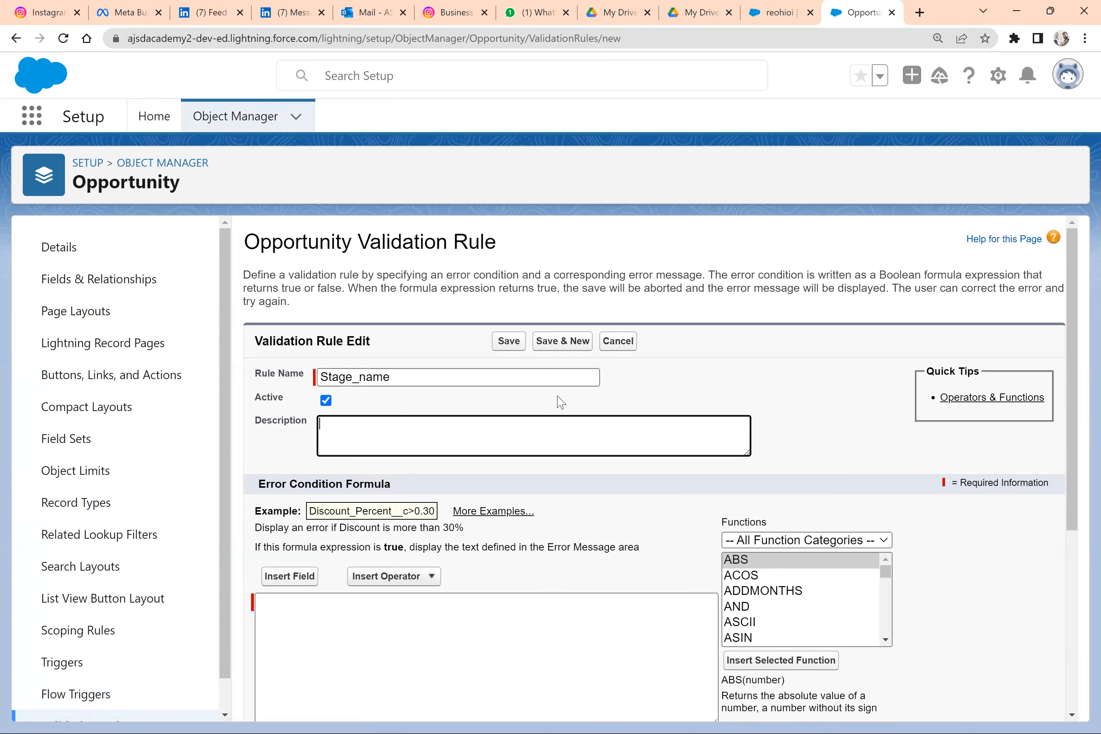
Step: Set the validation rule's error message to "Cannot change the stage once the opportunity is closed"
{"action": "scroll", "coordinate": [557, 400], "scroll_direction": "down", "scroll_amount": 6}
{"action": "left_click", "coordinate": [422, 589]}
{"action": "type", "text": "Onde u"}
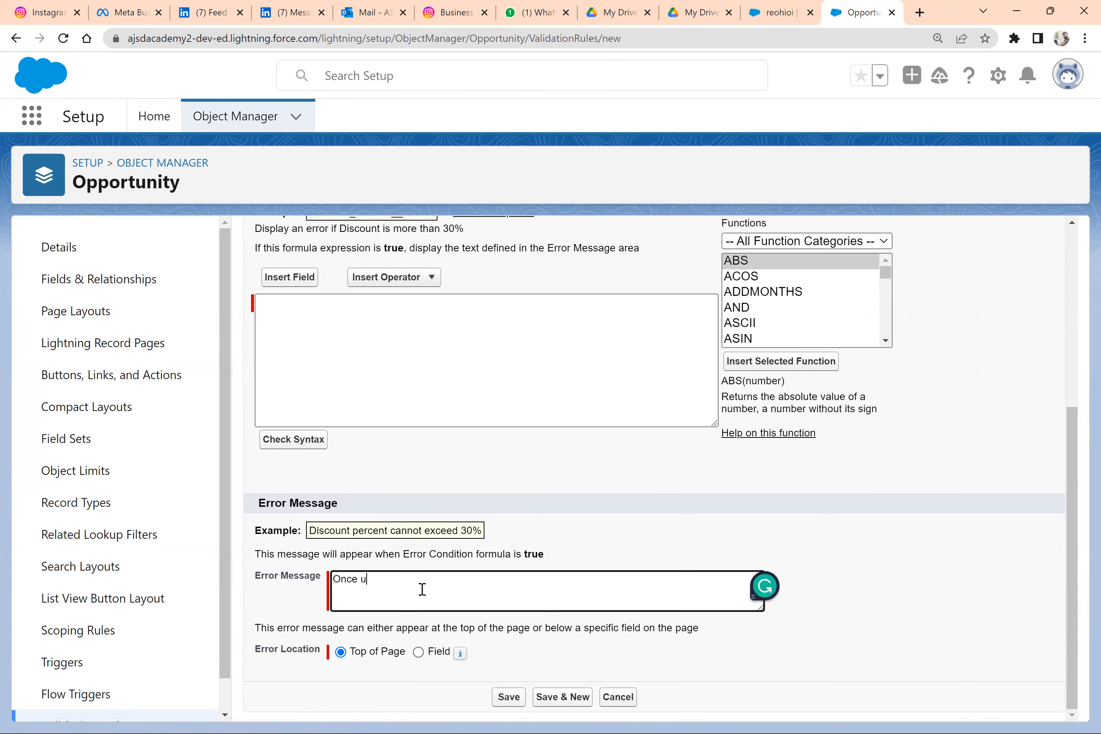
{"action": "key", "text": "BackSpace"}
{"action": "key", "text": "BackSpace"}
{"action": "key", "text": "BackSpace"}
{"action": "key", "text": "BackSpace"}
{"action": "key", "text": "BackSpace"}
{"action": "key", "text": "BackSpace"}
{"action": "type", "text": "Clos"}
{"action": "type", "text": "e"}
{"action": "key", "text": "ctrl+a"}
{"action": "type", "text": "Cannot"}
{"action": "type", "text": "hange th"}
{"action": "key", "text": "BackSpace"}
{"action": "type", "text": "he stage once"}
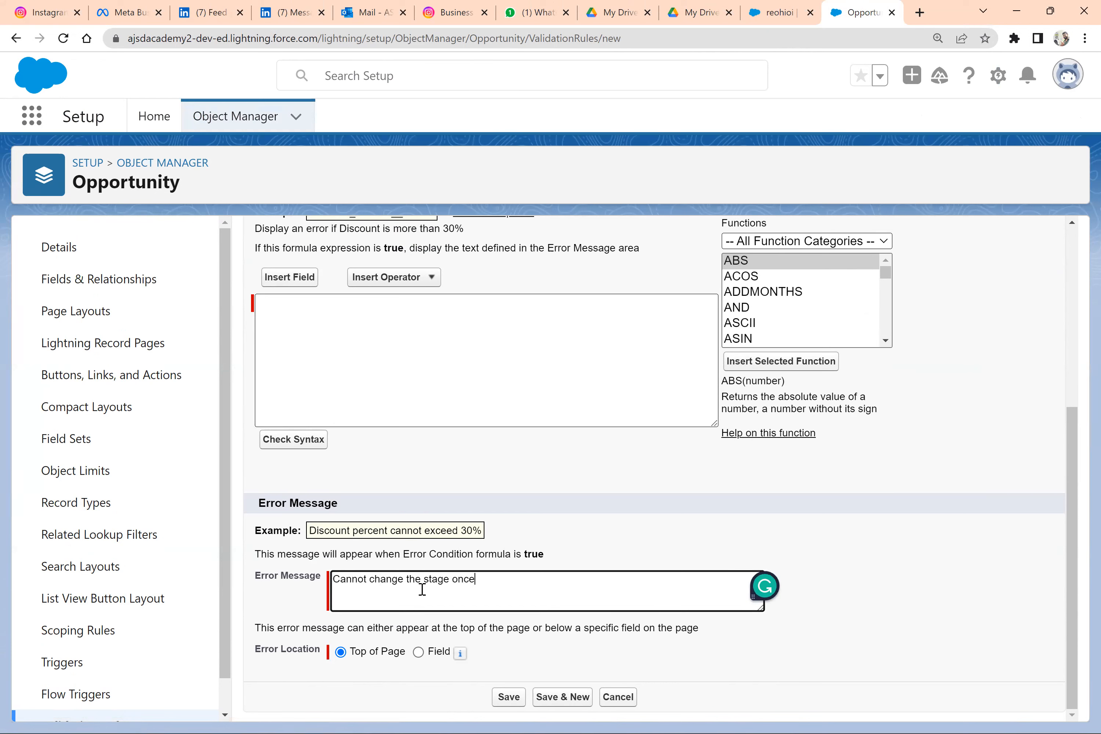
{"action": "type", "text": " the opportunityi"}
{"action": "key", "text": "BackSpace"}
{"action": "key", "text": "BackSpace"}
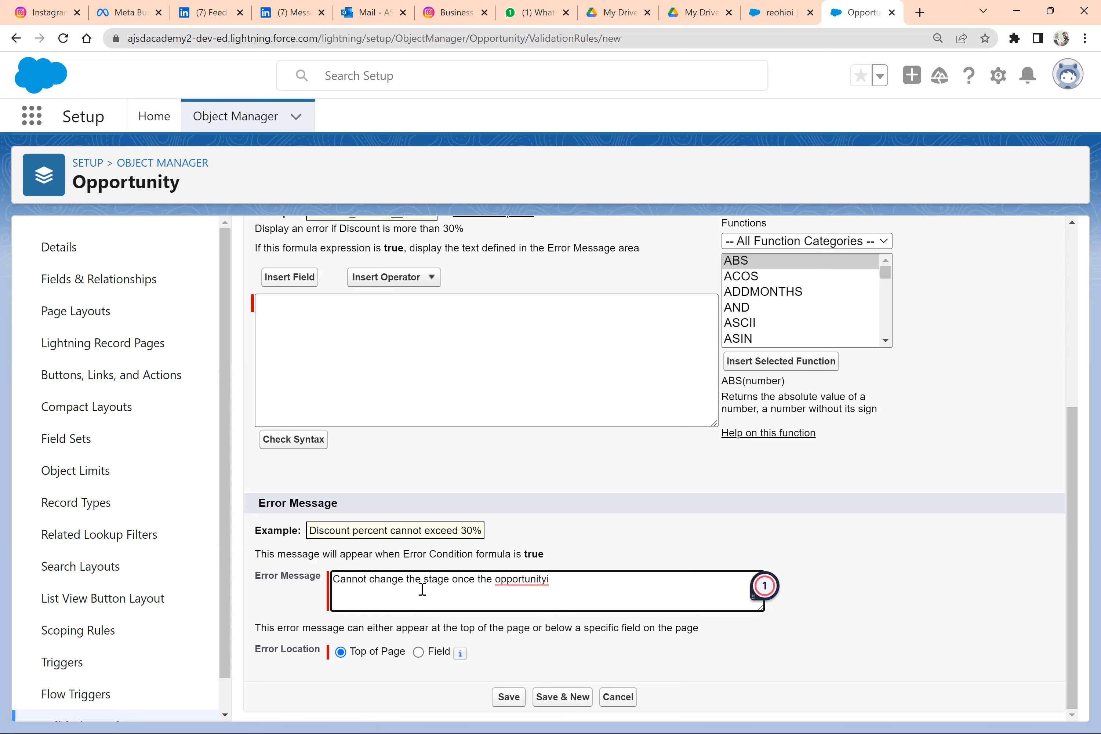
{"action": "type", "text": "is closed"}
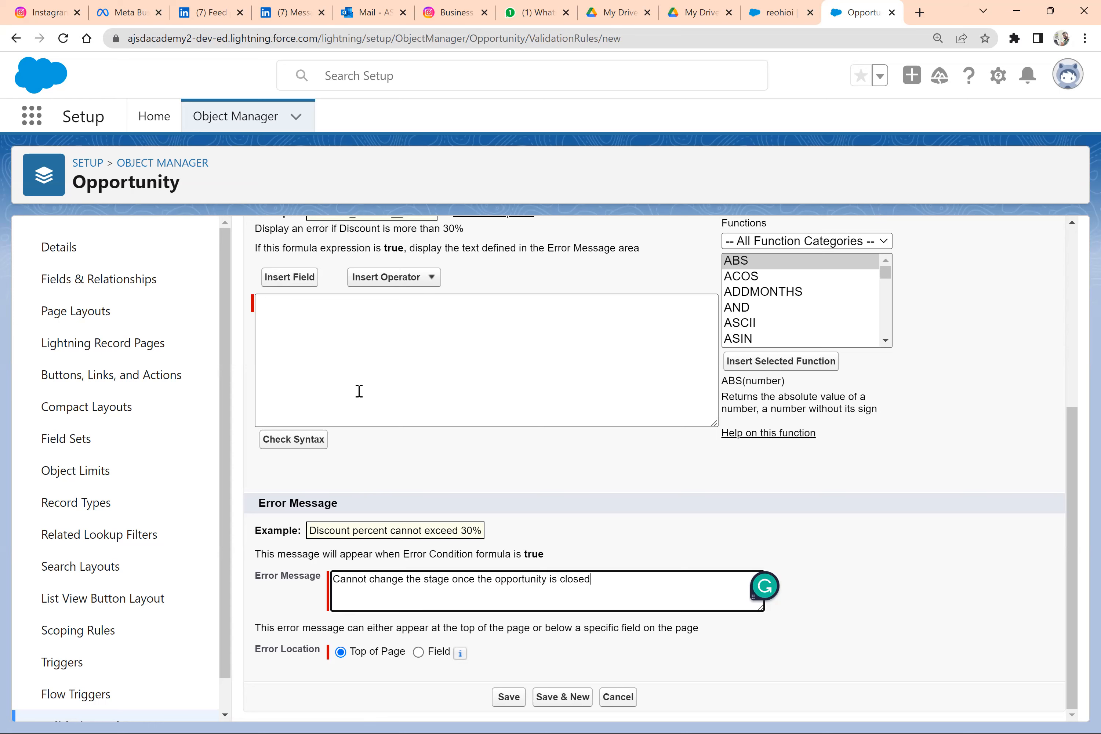
Step: Switch to the "Day 2" document and examine the NOT/OR formula with its ISPICKVAL conditions for Closed Won and Closed Lost
{"action": "left_click", "coordinate": [391, 355]}
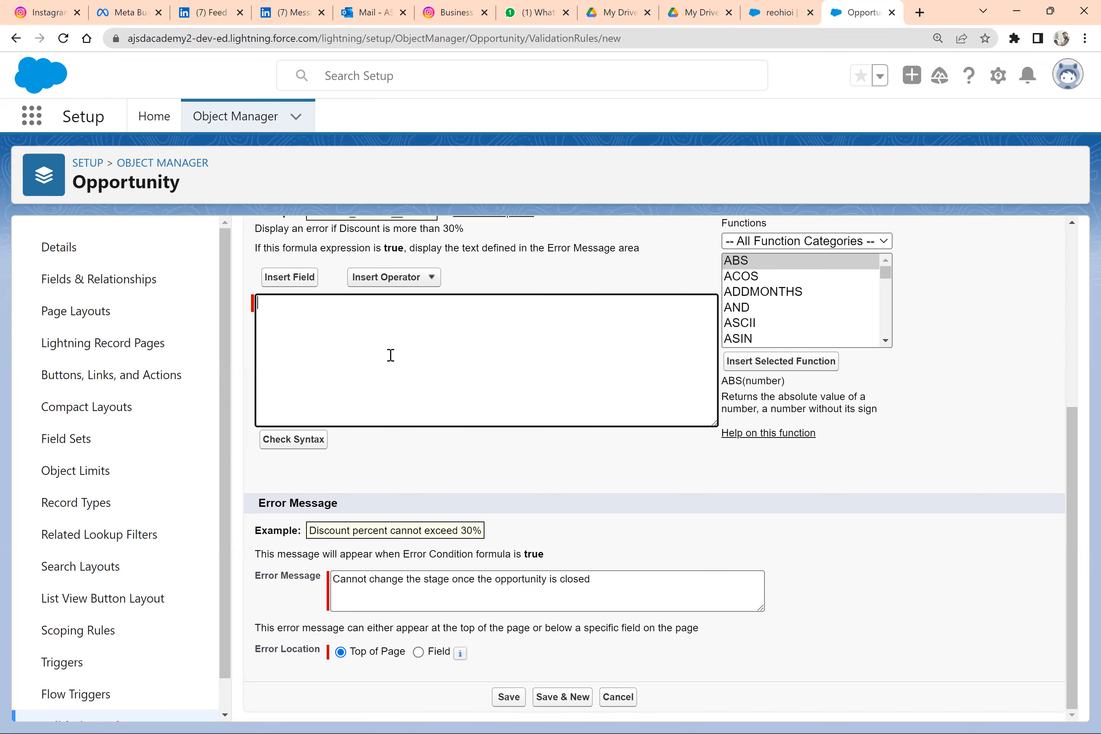
{"action": "scroll", "coordinate": [390, 355], "scroll_direction": "up", "scroll_amount": 3}
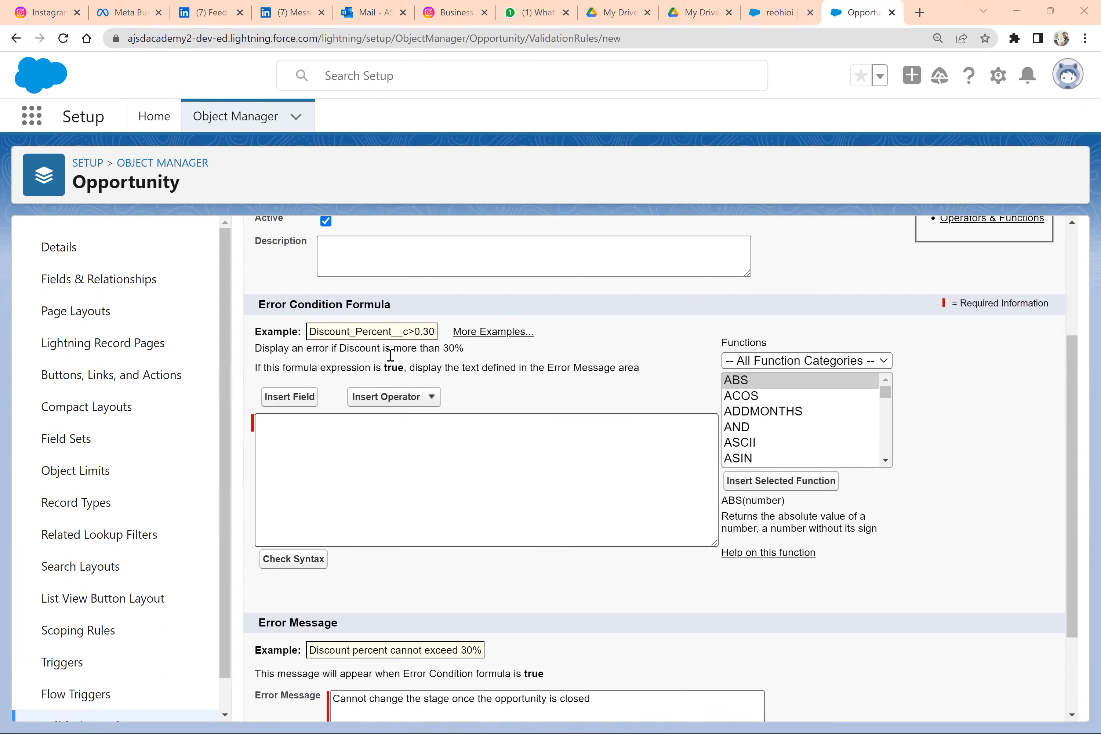
{"action": "key", "text": "alt+Tab"}
{"action": "left_click", "coordinate": [308, 438]}
{"action": "left_click", "coordinate": [299, 361], "text": "shift"}
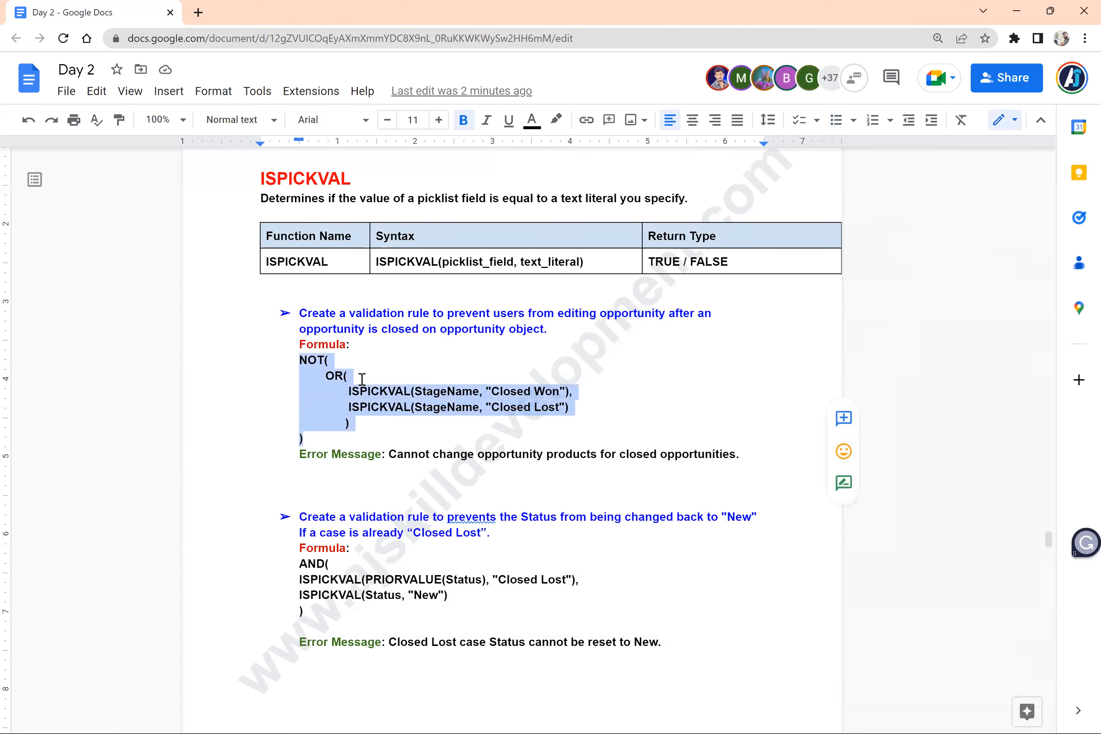
{"action": "left_click", "coordinate": [449, 392]}
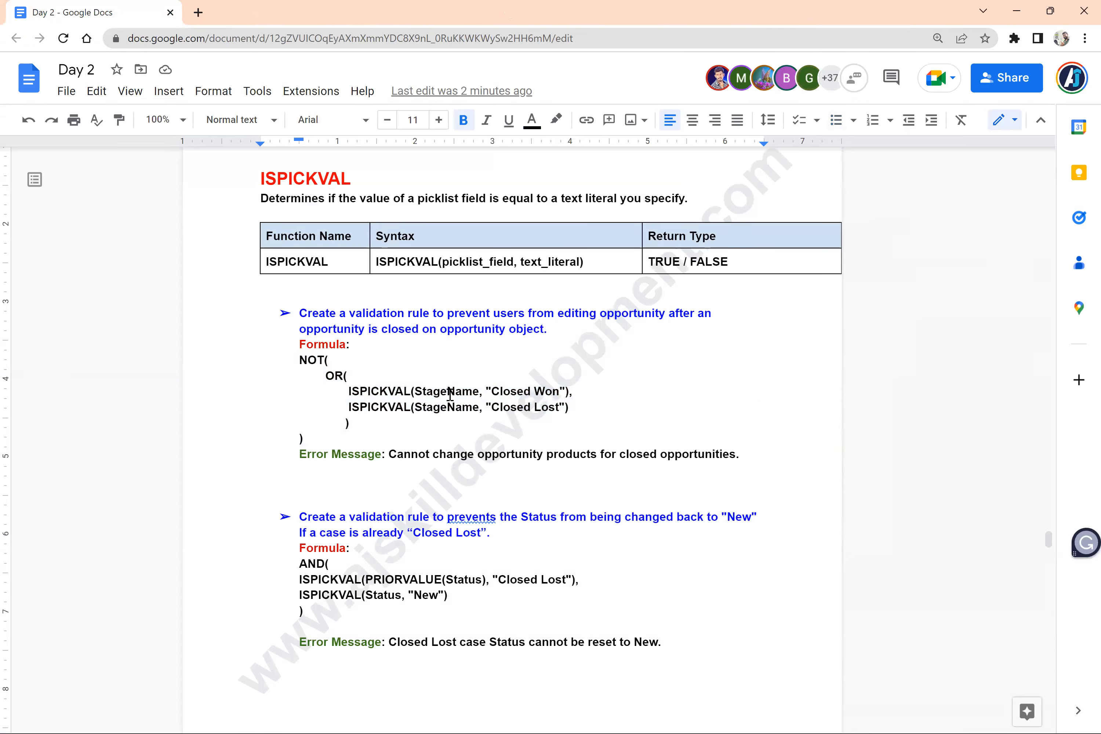
{"action": "key", "text": "alt+Tab"}
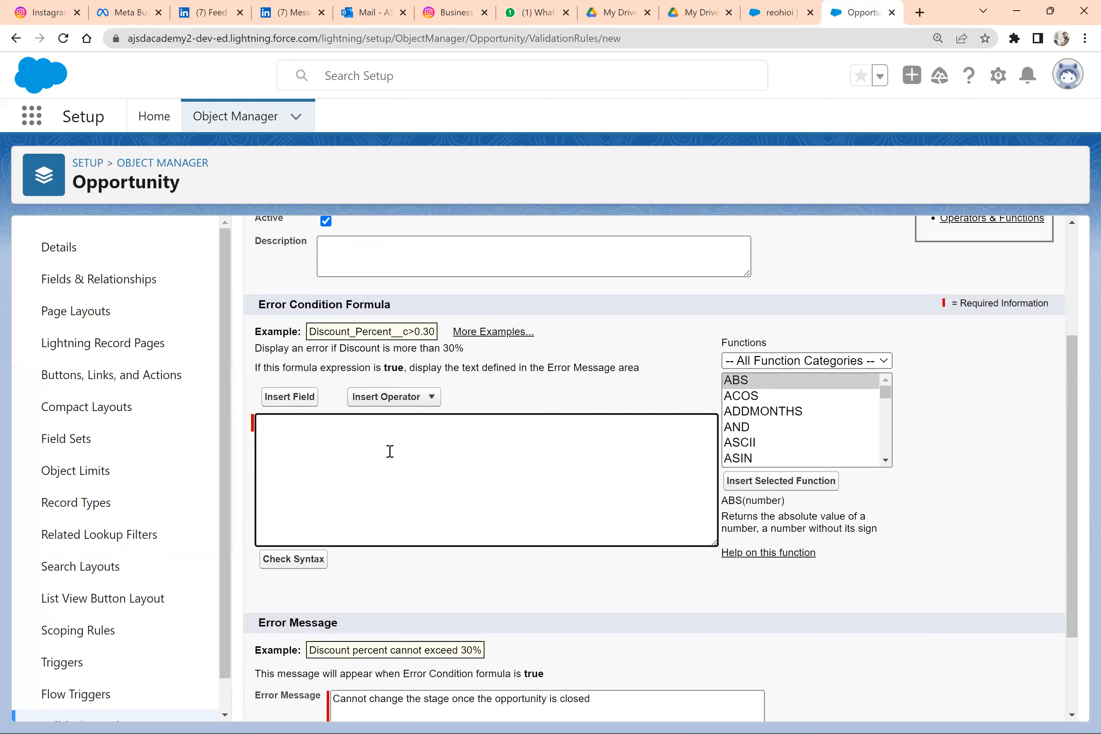
{"action": "key", "text": "alt+Tab"}
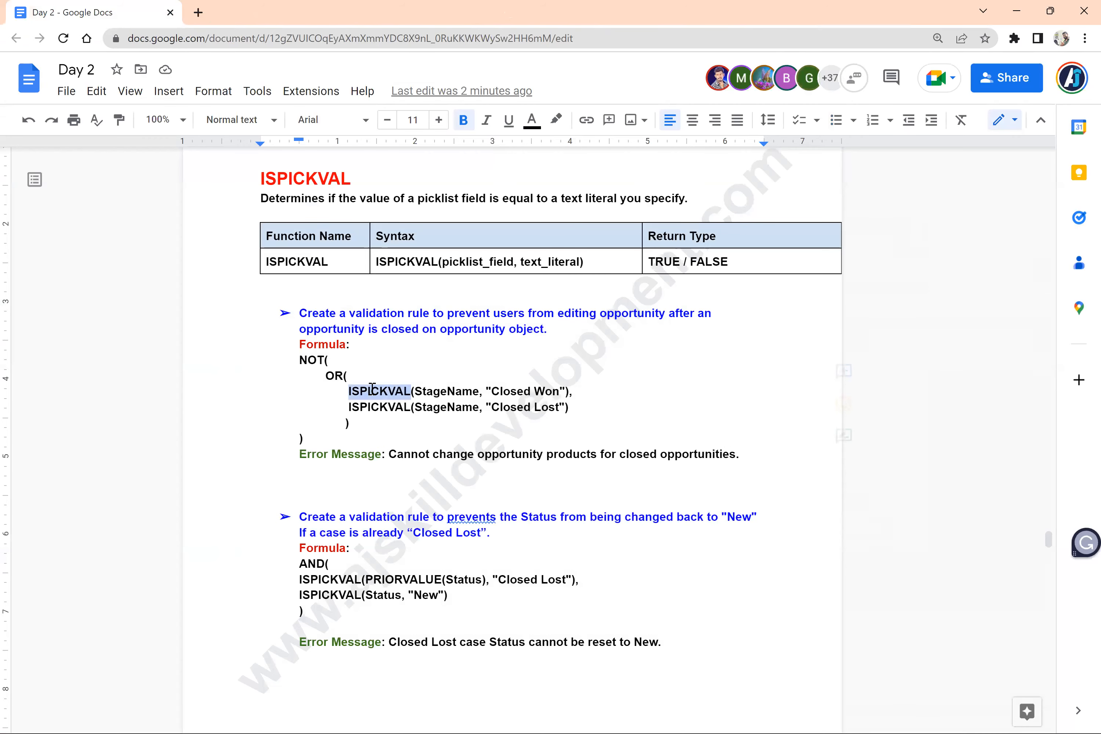
{"action": "triple_click", "coordinate": [373, 390]}
Step: Switch to the Salesforce validation rule and start the error condition formula with the Stage field equal to "Closed Won", followed by &&
{"action": "key", "text": "alt+Tab"}
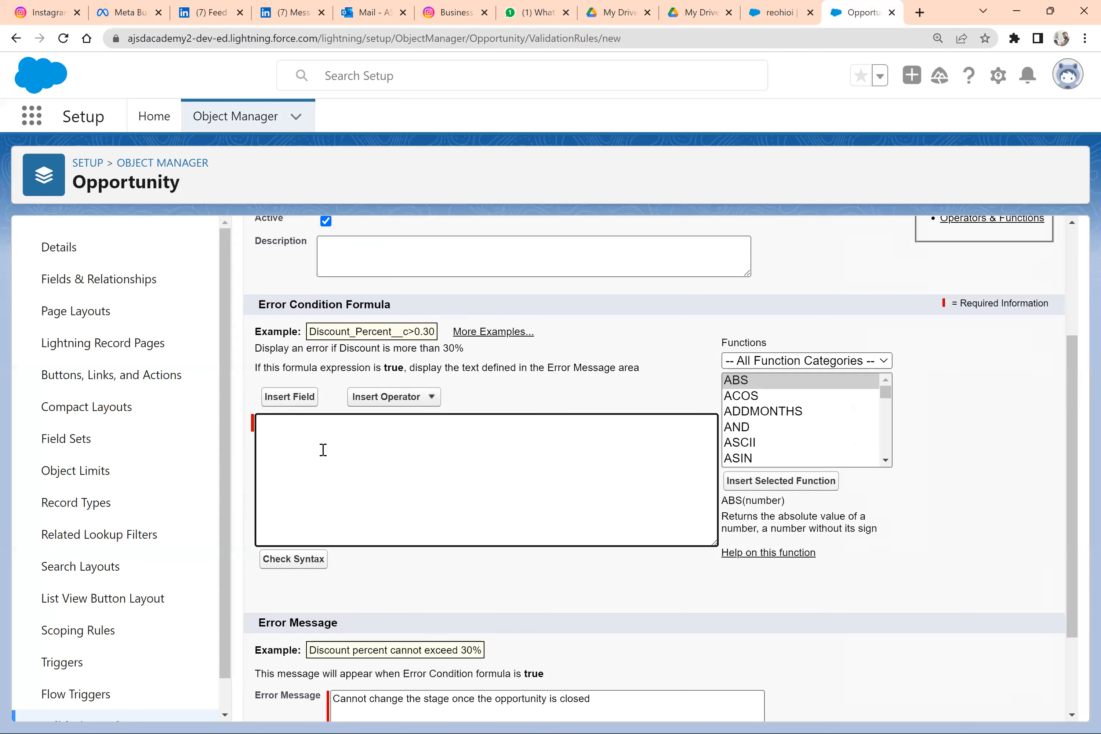
{"action": "left_click", "coordinate": [299, 397]}
{"action": "left_click", "coordinate": [493, 433]}
{"action": "key", "text": "s"}
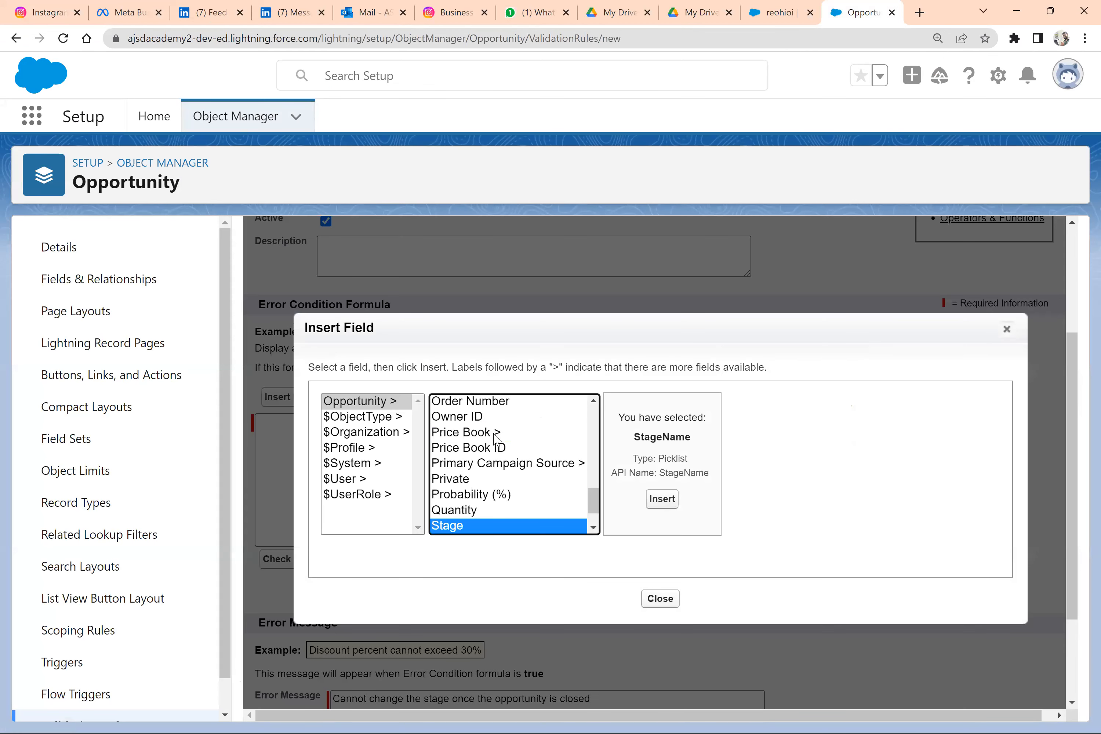
{"action": "left_click", "coordinate": [665, 502]}
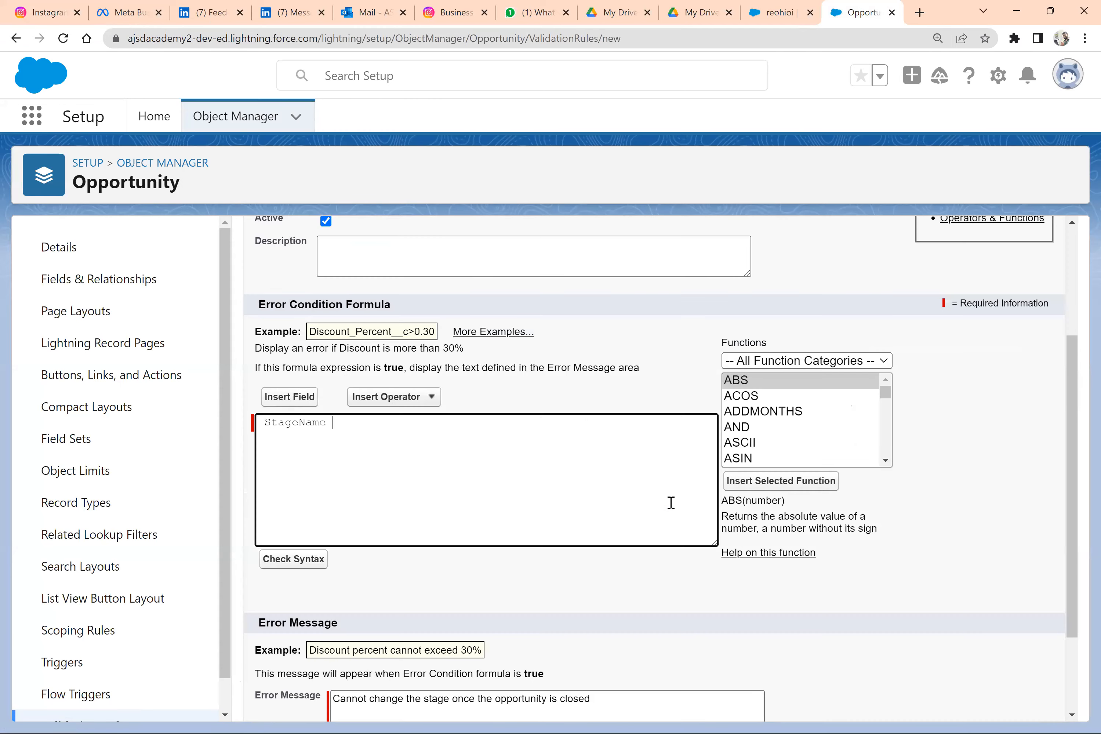
{"action": "type", "text": "="}
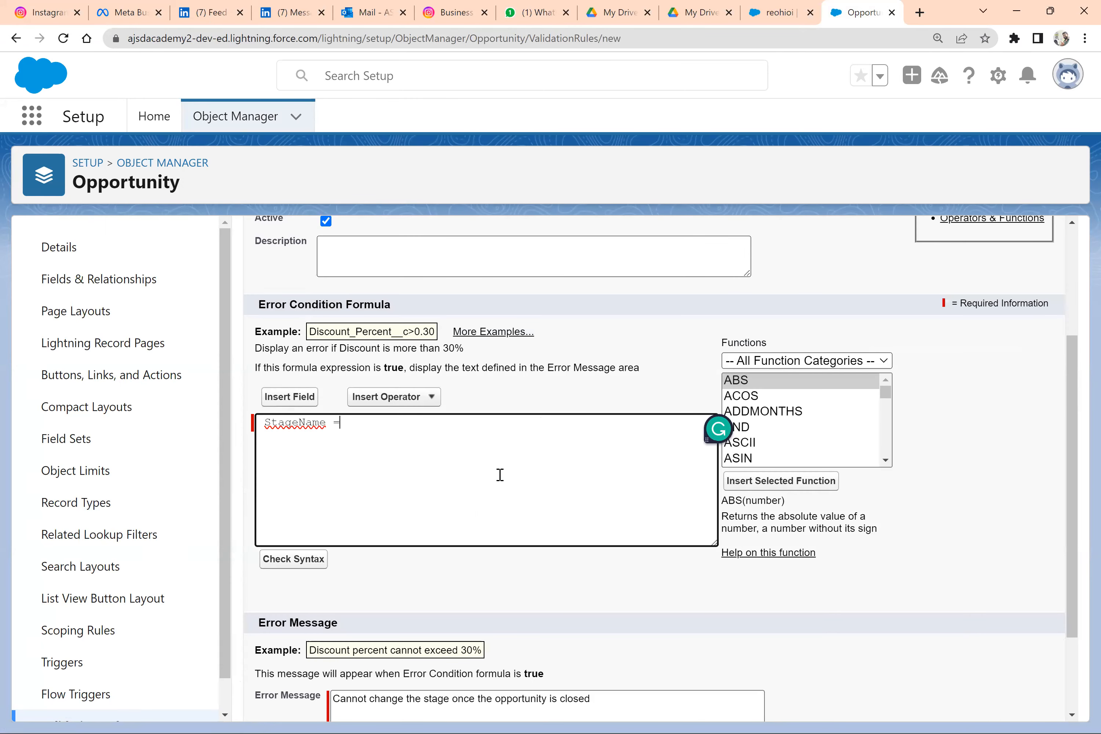
{"action": "type", "text": "\"\"Closed Won &&"}
Step: Try || as the operator after "Closed Won", checking it against the OR formula in the "Day 2" document
{"action": "key", "text": "alt+Tab"}
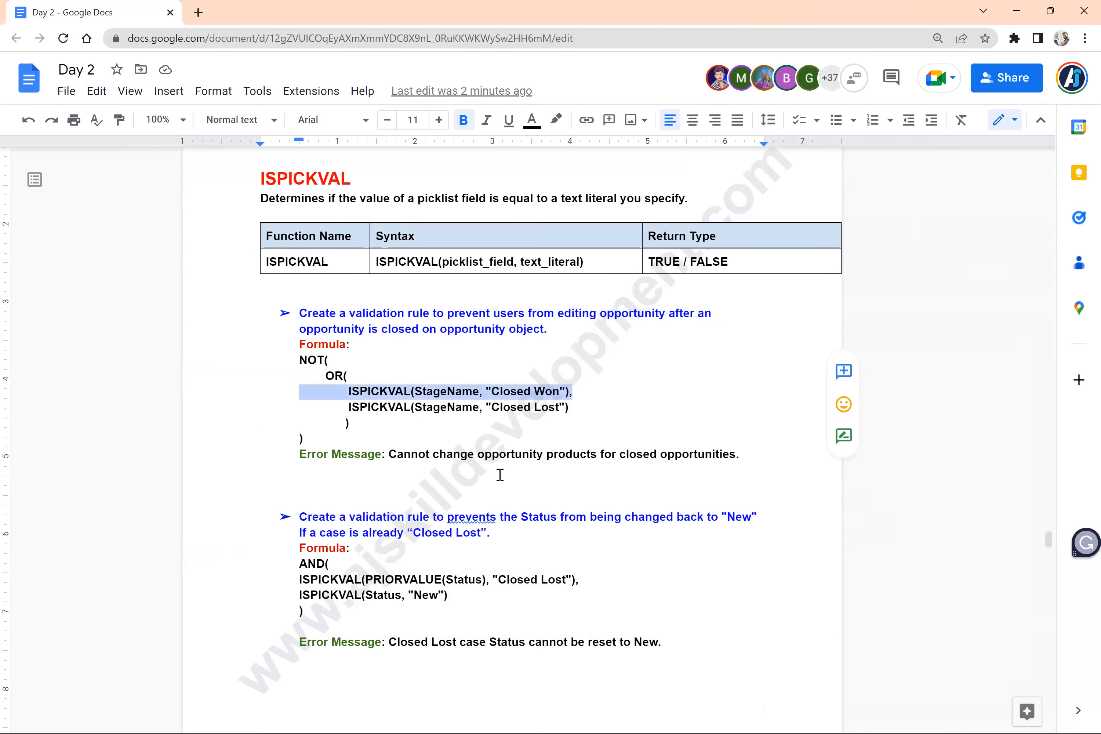
{"action": "key", "text": "alt+Tab"}
{"action": "key", "text": "BackSpace"}
{"action": "key", "text": "BackSpace"}
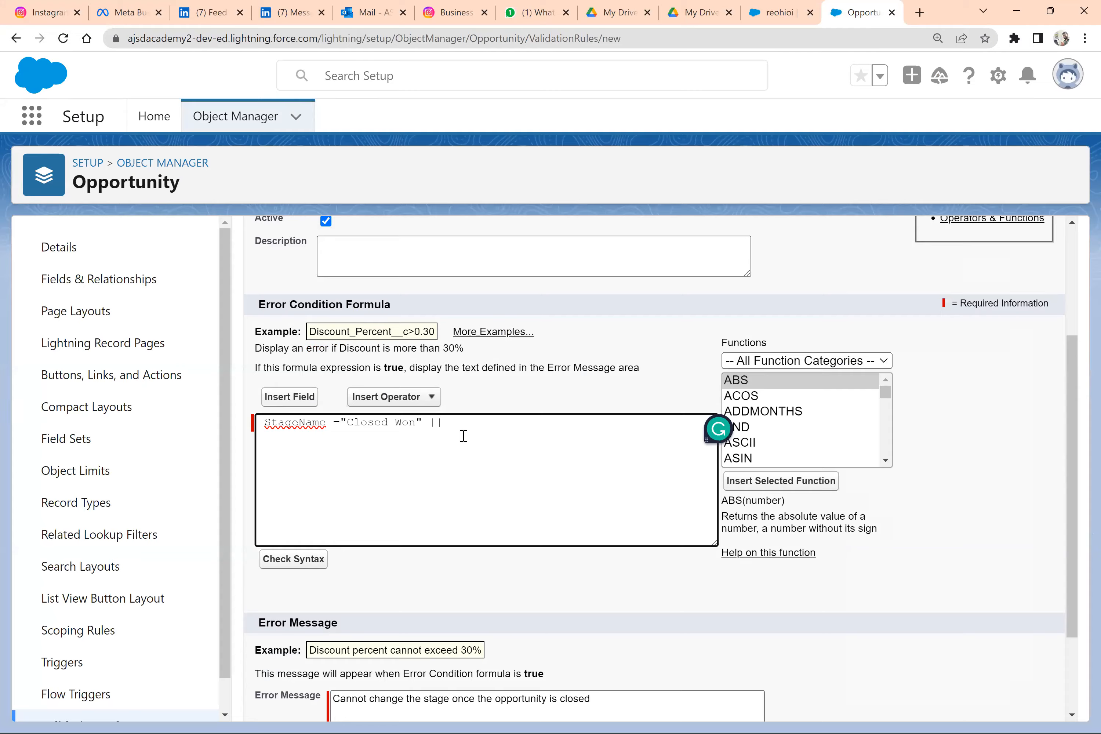
{"action": "key", "text": "alt+Tab"}
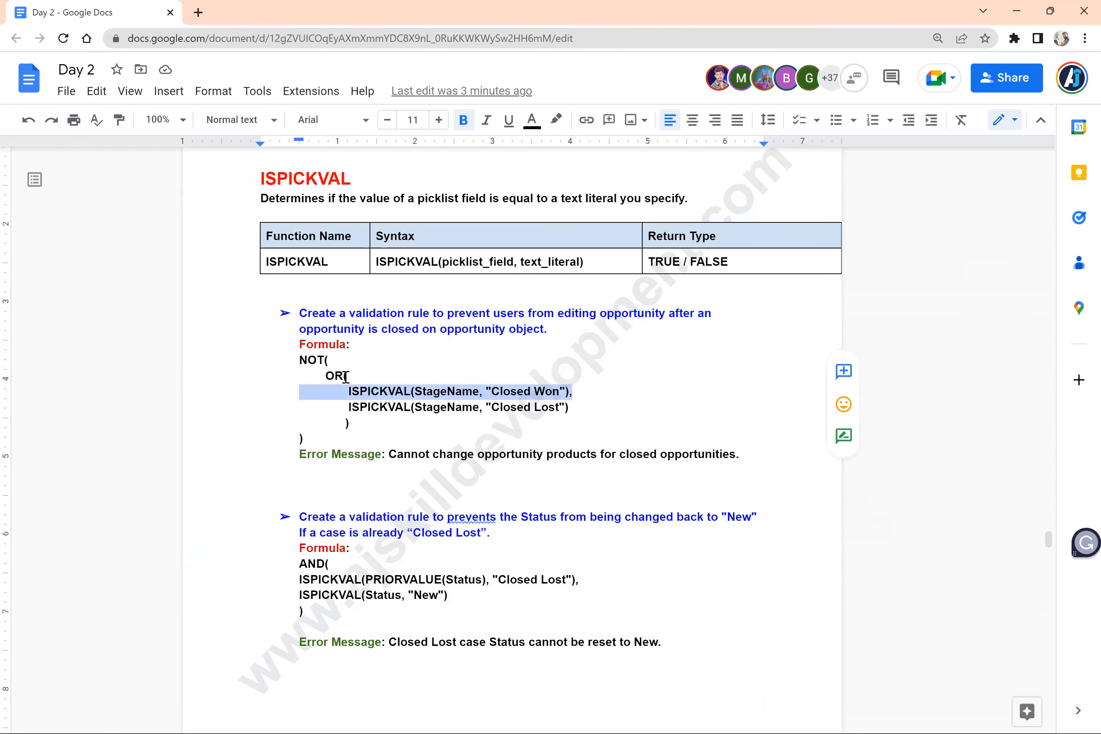
{"action": "double_click", "coordinate": [346, 377]}
{"action": "key", "text": "alt+Tab"}
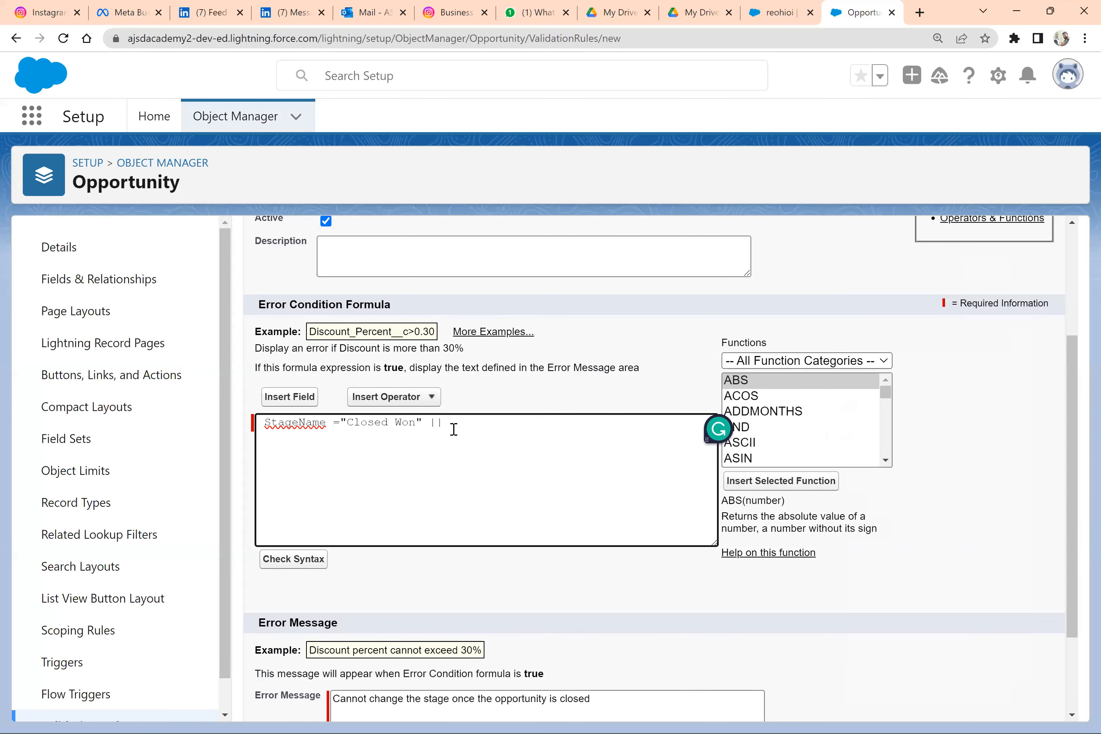
Step: Remove the operator after "Closed Won" and open an OR function on its own line before the StageName condition
{"action": "double_click", "coordinate": [434, 424]}
{"action": "type", "text": "$&"}
{"action": "key", "text": "BackSpace"}
{"action": "key", "text": "BackSpace"}
{"action": "left_click", "coordinate": [264, 425]}
{"action": "type", "text": "OR ("}
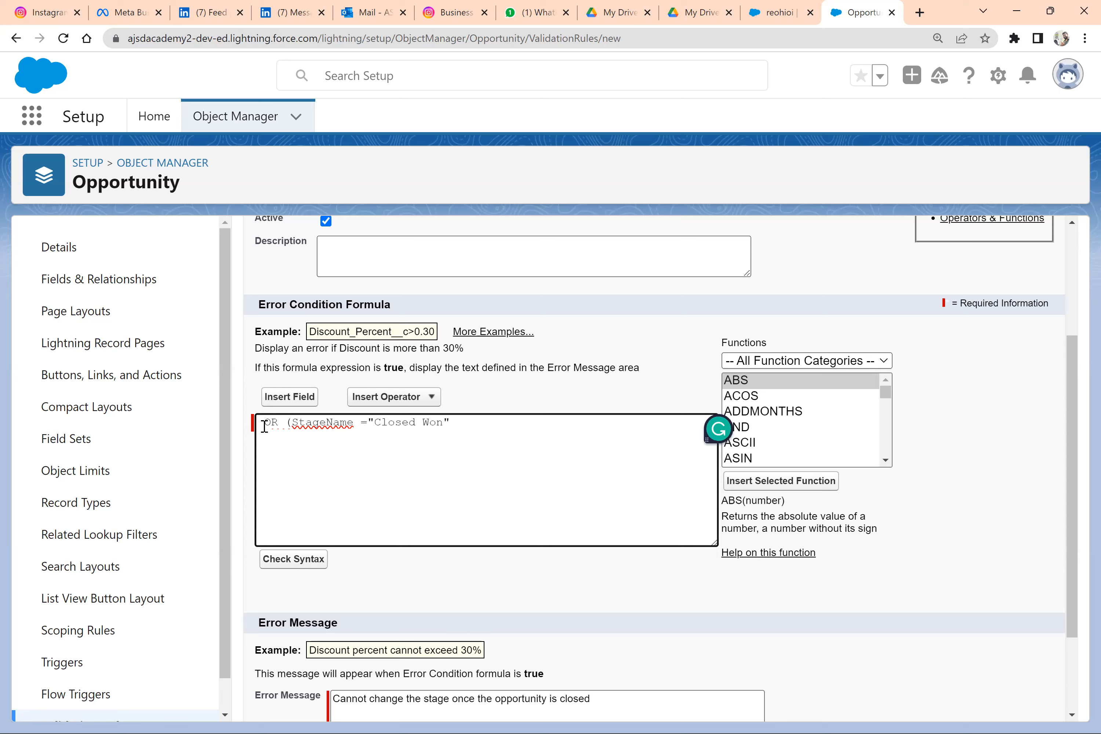
{"action": "key", "text": "Return"}
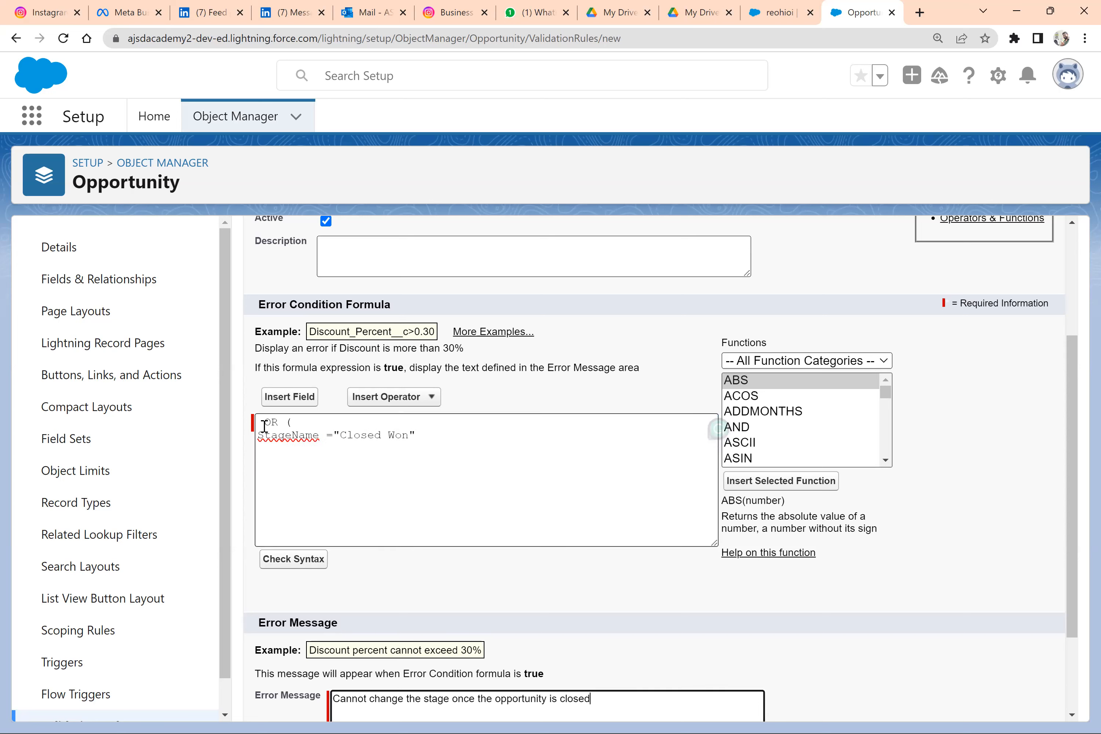
Step: Add a comma and a second condition, StageName = "Closed Lost", and close the OR function's parenthesis
{"action": "left_click", "coordinate": [449, 437]}
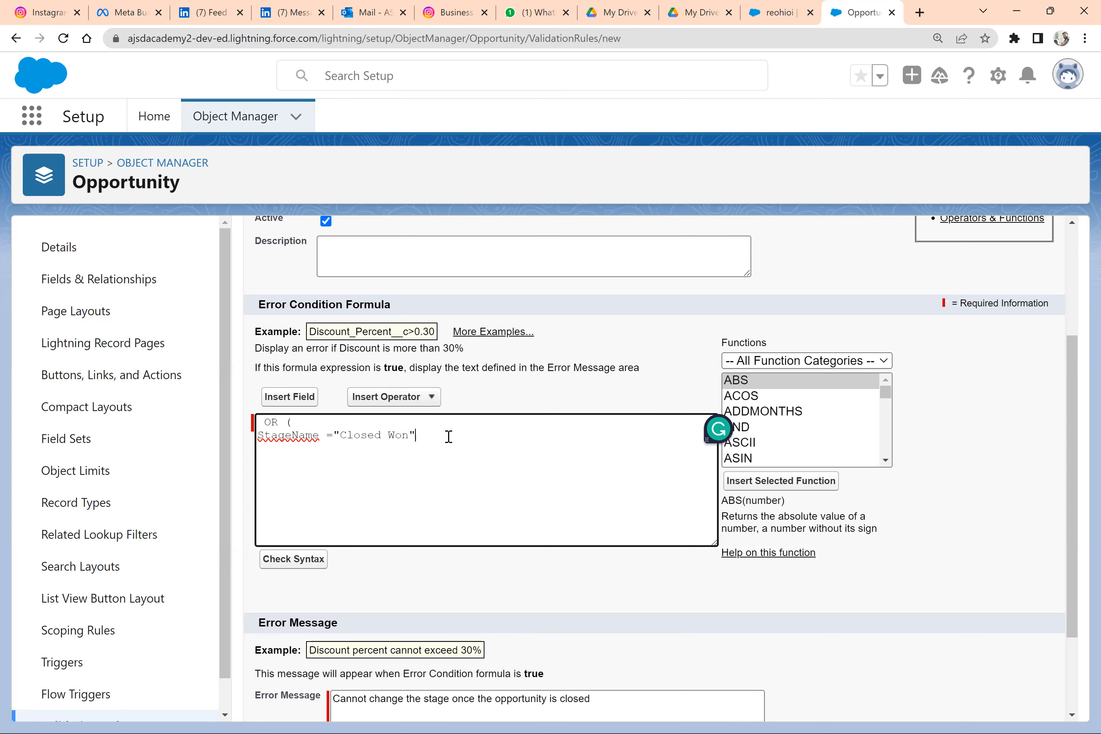
{"action": "type", "text": "StageNam"}
{"action": "type", "text": "e ="}
{"action": "type", "text": "=\"Closed Won"}
{"action": "type", "text": "\", StageName = \""}
{"action": "type", "text": "Closed Los"}
{"action": "type", "text": "t\" "}
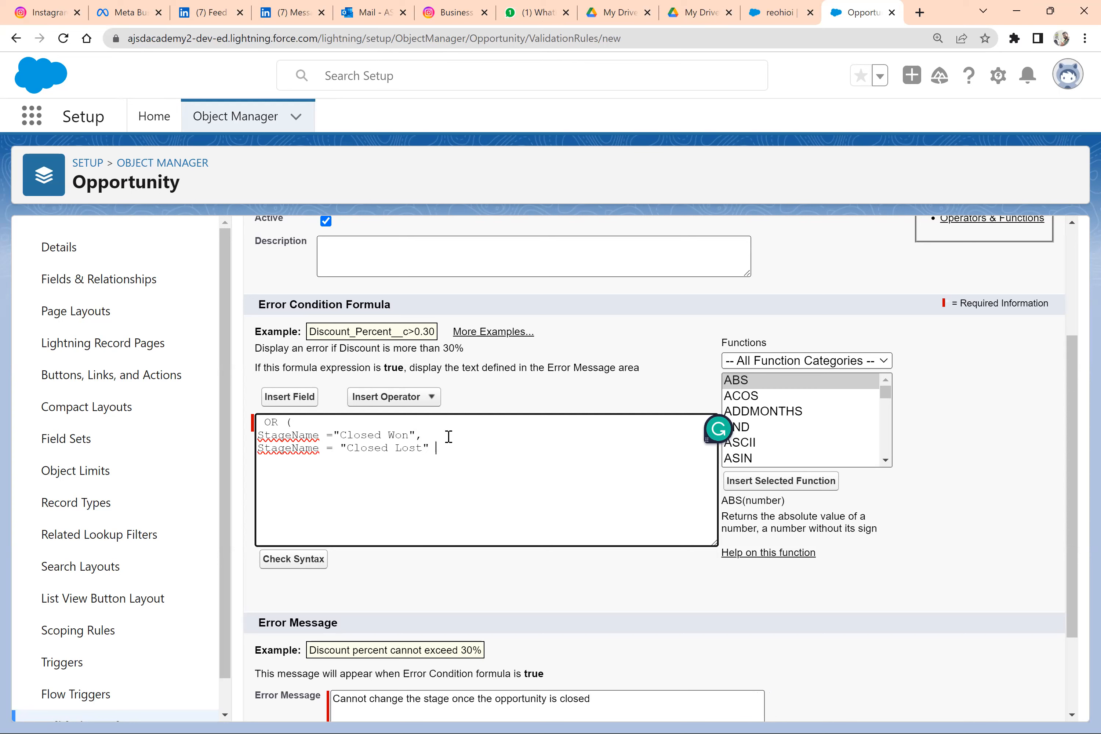
{"action": "type", "text": ")"}
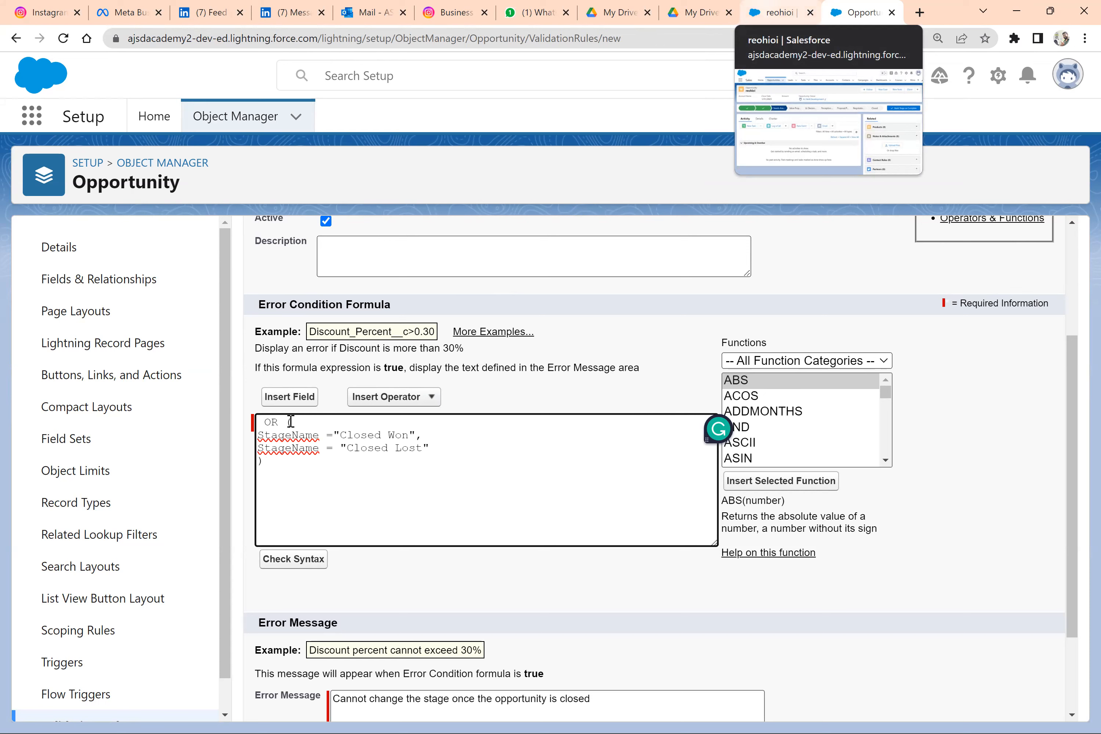
Step: Examine the OR formula and its two StageName conditions for Closed Won and Closed Lost
{"action": "left_click_drag", "start_coordinate": [271, 467], "coordinate": [251, 424]}
{"action": "left_click", "coordinate": [280, 459]}
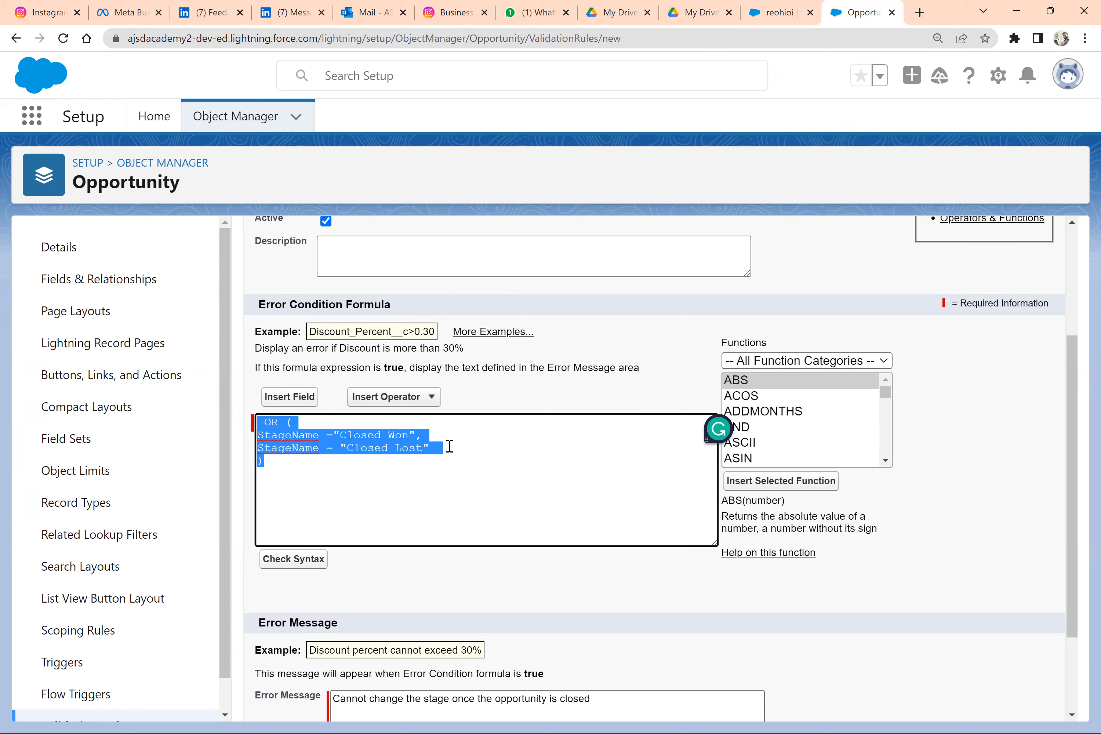
{"action": "left_click", "coordinate": [290, 463]}
{"action": "left_click_drag", "start_coordinate": [278, 468], "coordinate": [260, 421]}
{"action": "left_click", "coordinate": [393, 463]}
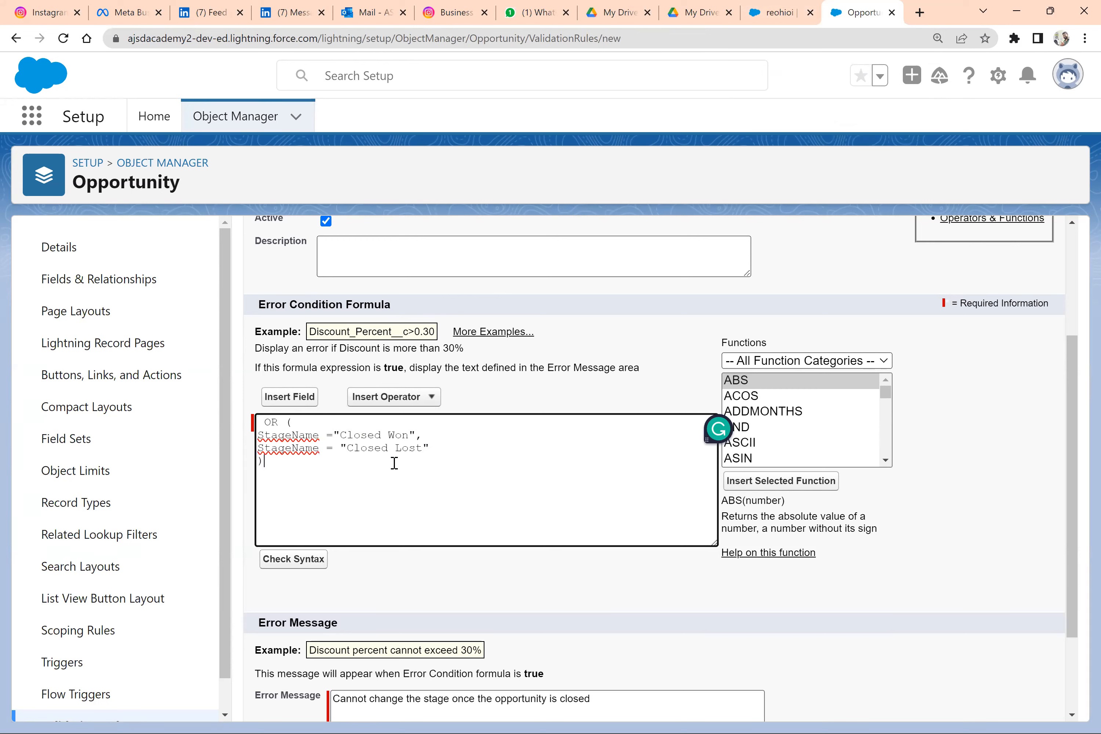
{"action": "double_click", "coordinate": [425, 436]}
{"action": "left_click", "coordinate": [425, 435]}
{"action": "left_click_drag", "start_coordinate": [425, 435], "coordinate": [338, 435]}
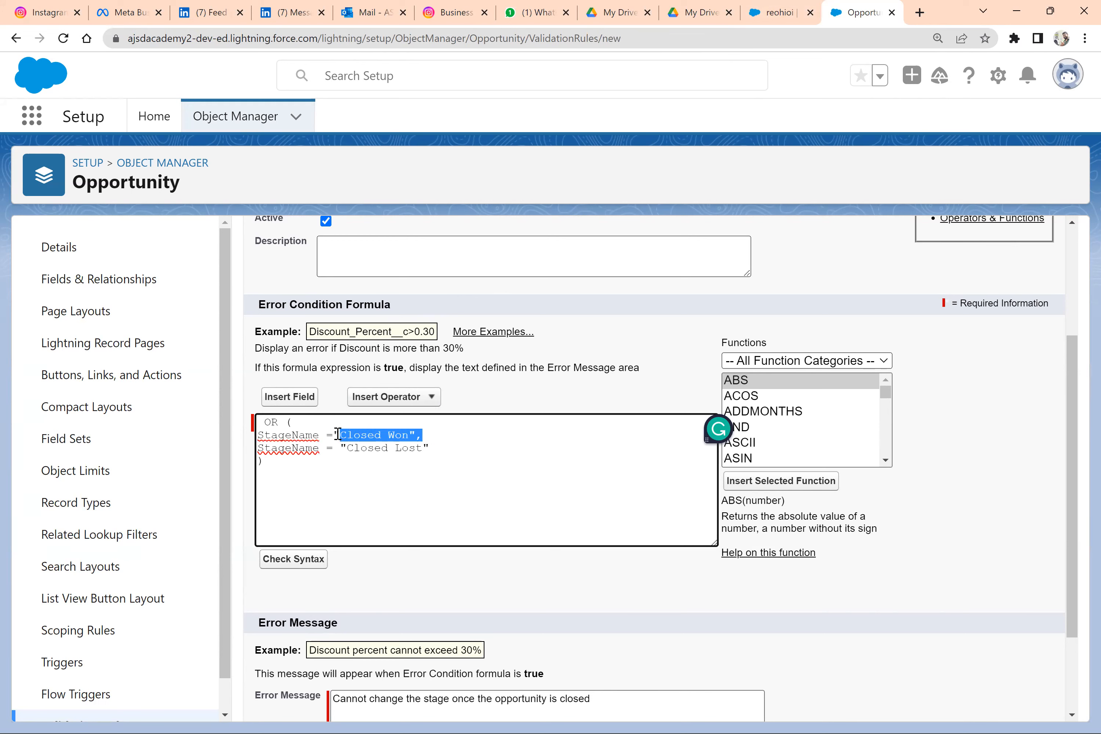
{"action": "left_click", "coordinate": [443, 447]}
{"action": "left_click_drag", "start_coordinate": [436, 448], "coordinate": [346, 450]}
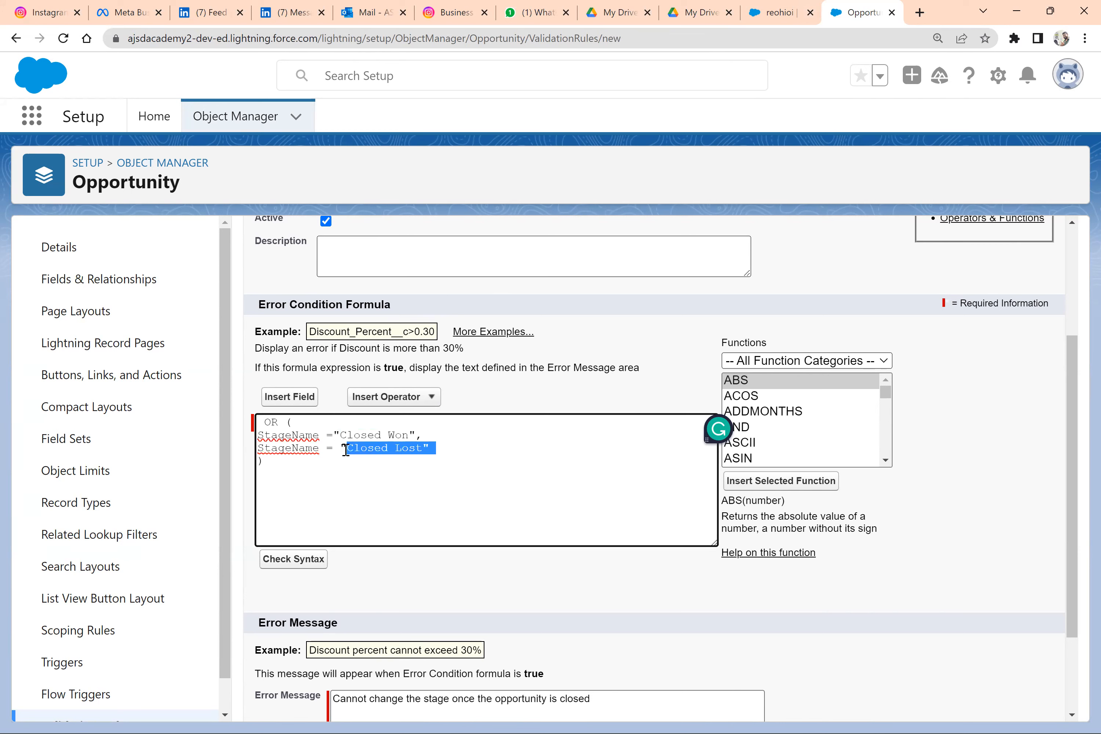
{"action": "left_click", "coordinate": [327, 466]}
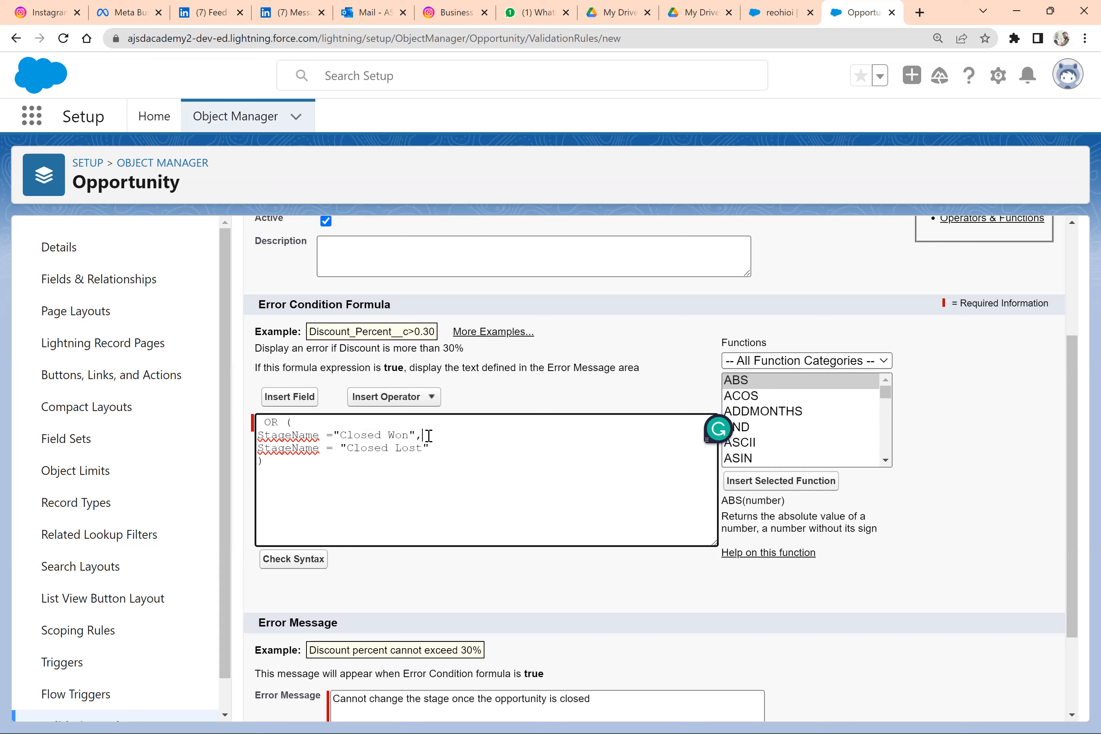
{"action": "left_click_drag", "start_coordinate": [428, 435], "coordinate": [258, 438]}
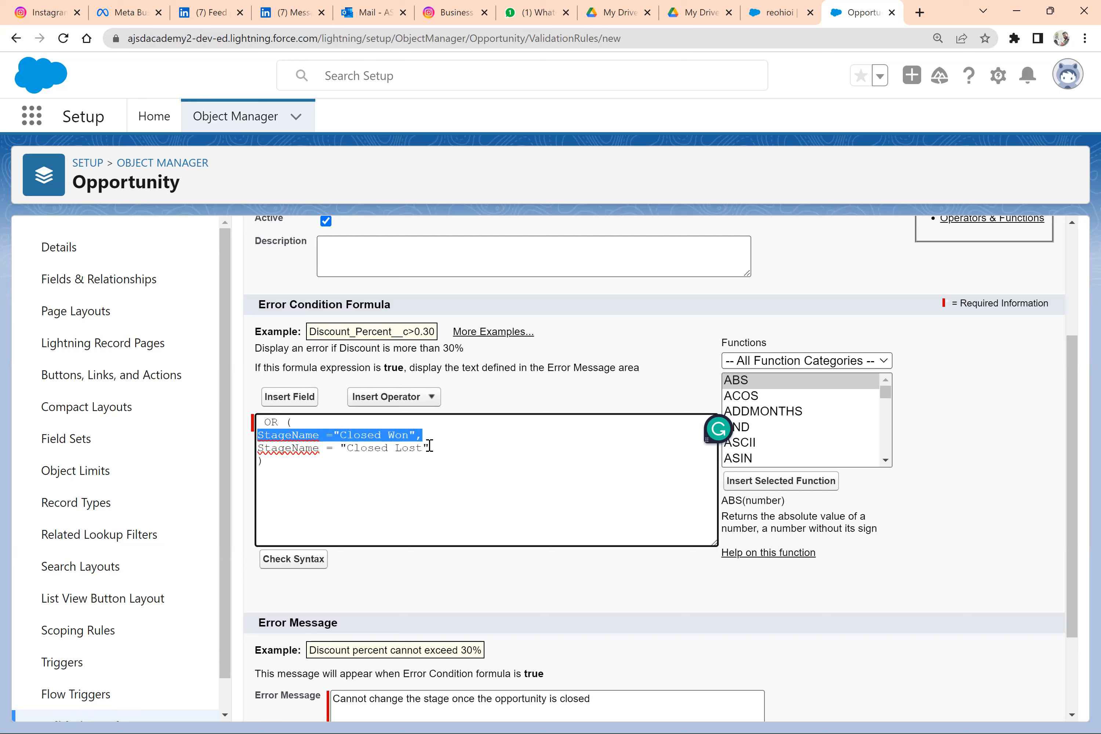
{"action": "left_click", "coordinate": [449, 447]}
{"action": "left_click_drag", "start_coordinate": [449, 448], "coordinate": [258, 447]}
Step: Compare the formula with the one in the "Day 2" document and wrap the whole OR expression in a Not function
{"action": "key", "text": "alt+Tab"}
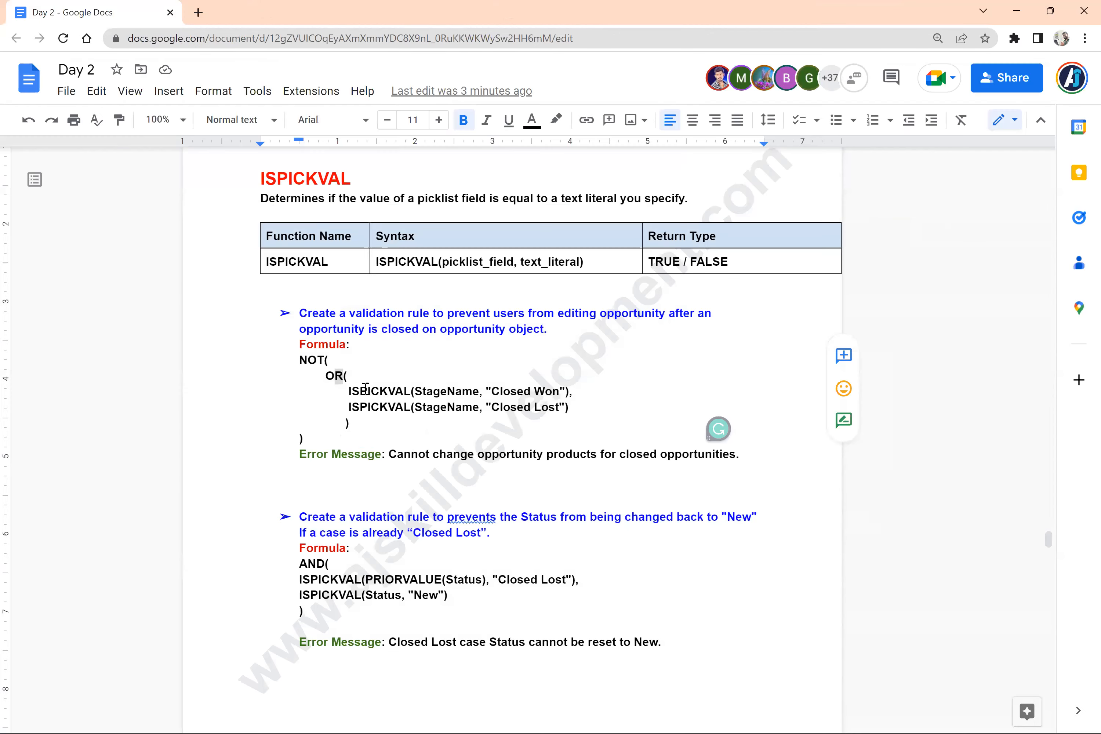
{"action": "left_click", "coordinate": [359, 384]}
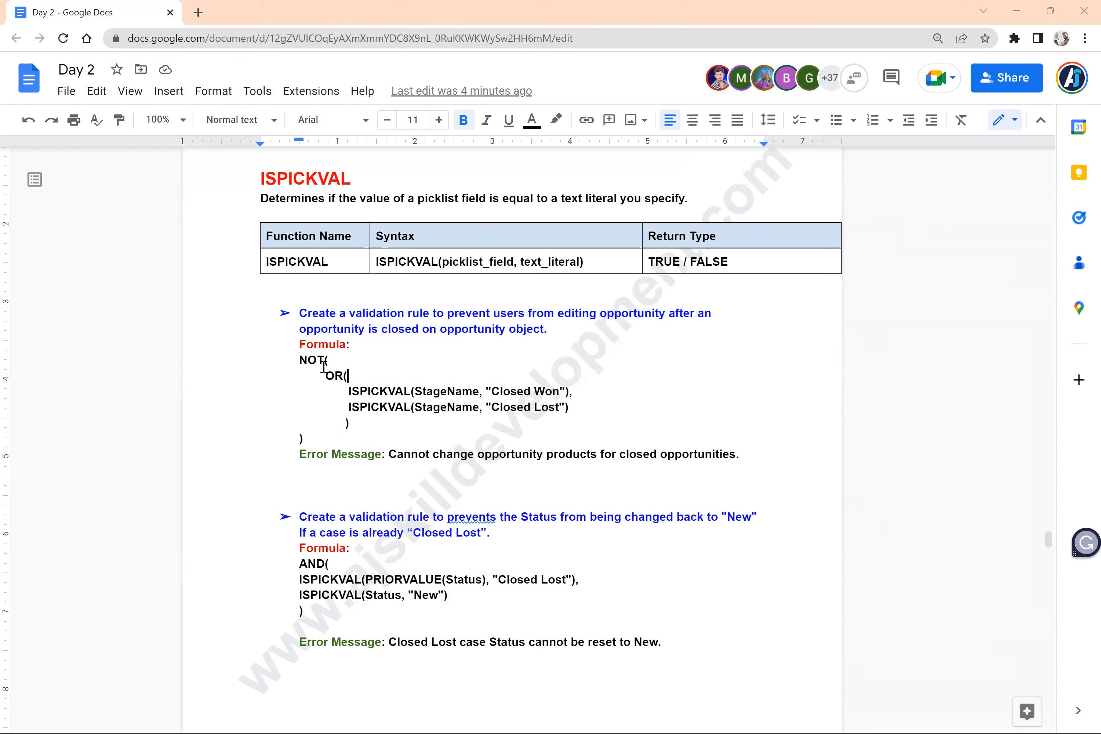
{"action": "key", "text": "alt+Tab"}
{"action": "key", "text": "Up"}
{"action": "key", "text": "Up"}
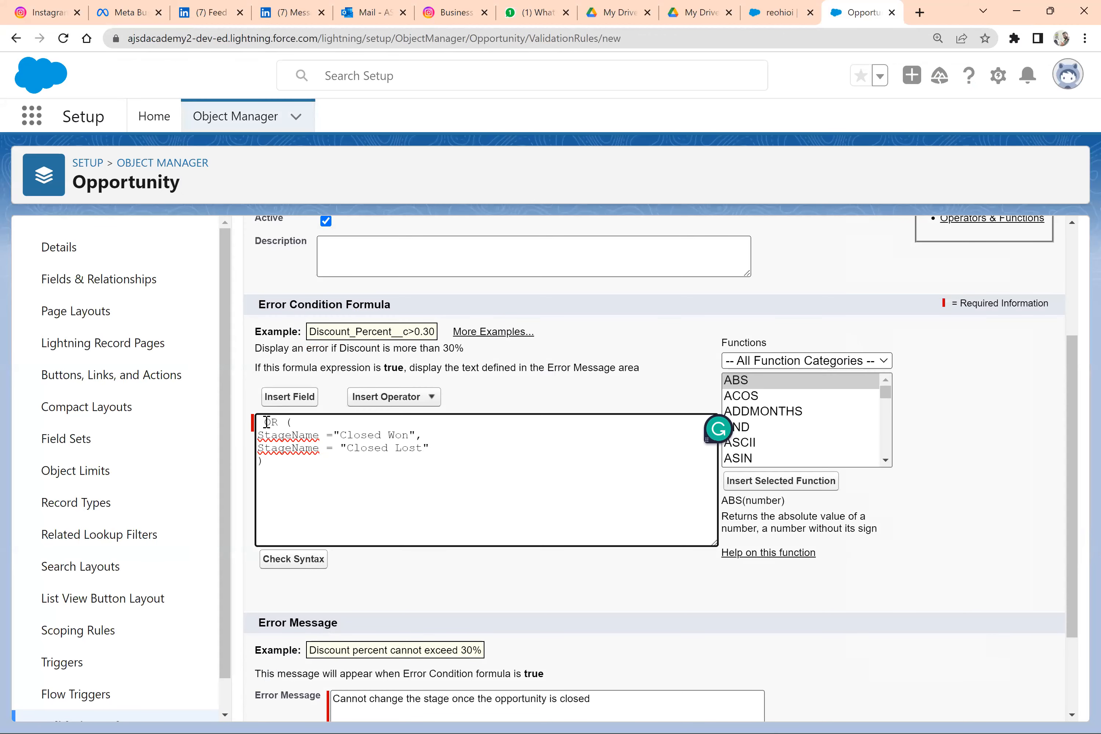
{"action": "key", "text": "Return"}
{"action": "type", "text": "NOt("}
{"action": "left_click", "coordinate": [279, 496]}
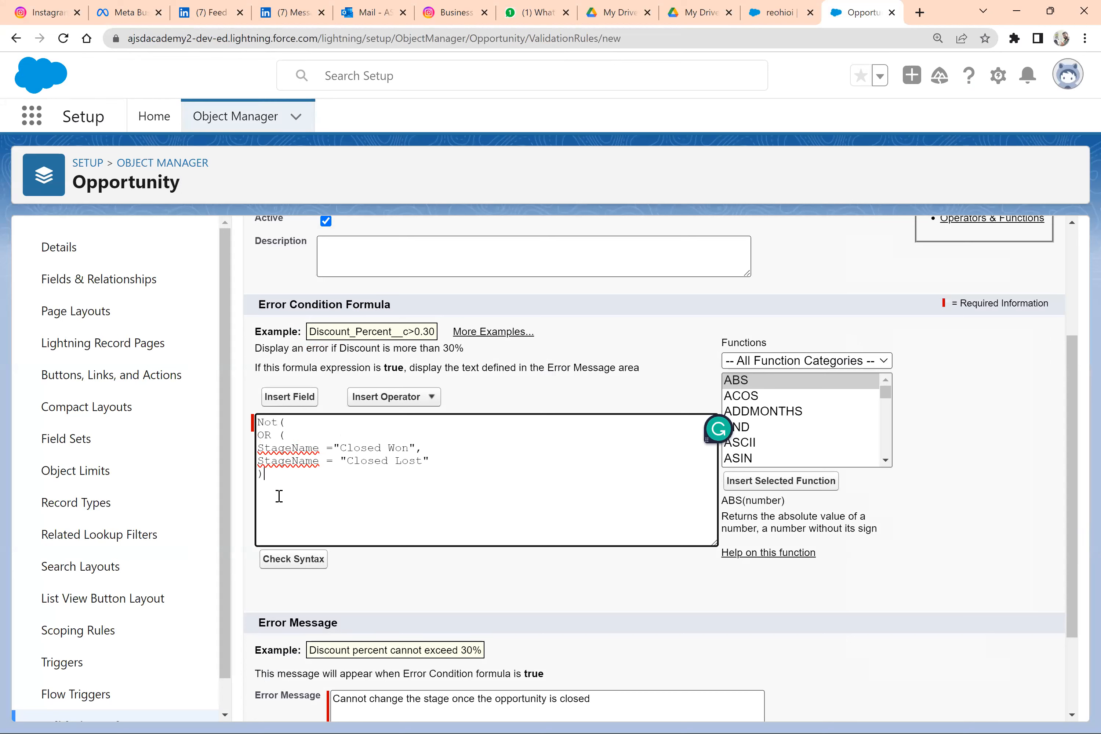
{"action": "key", "text": "Return"}
{"action": "type", "text": ")"}
Step: Check the syntax of the error condition formula and read the reported error about the StageName field
{"action": "left_click", "coordinate": [293, 559]}
{"action": "scroll", "coordinate": [291, 569], "scroll_direction": "down", "scroll_amount": 5}
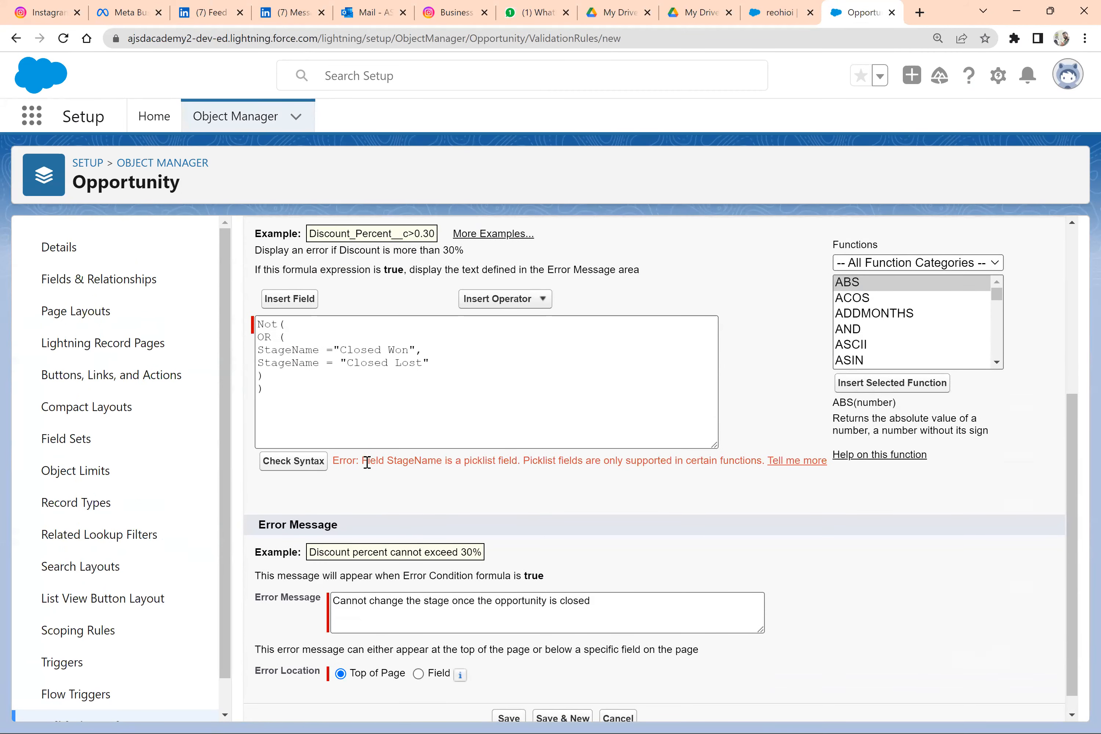
{"action": "left_click_drag", "start_coordinate": [364, 461], "coordinate": [509, 460]}
{"action": "left_click", "coordinate": [573, 492]}
{"action": "left_click_drag", "start_coordinate": [523, 460], "coordinate": [760, 460]}
{"action": "left_click", "coordinate": [656, 495]}
{"action": "triple_click", "coordinate": [422, 459]}
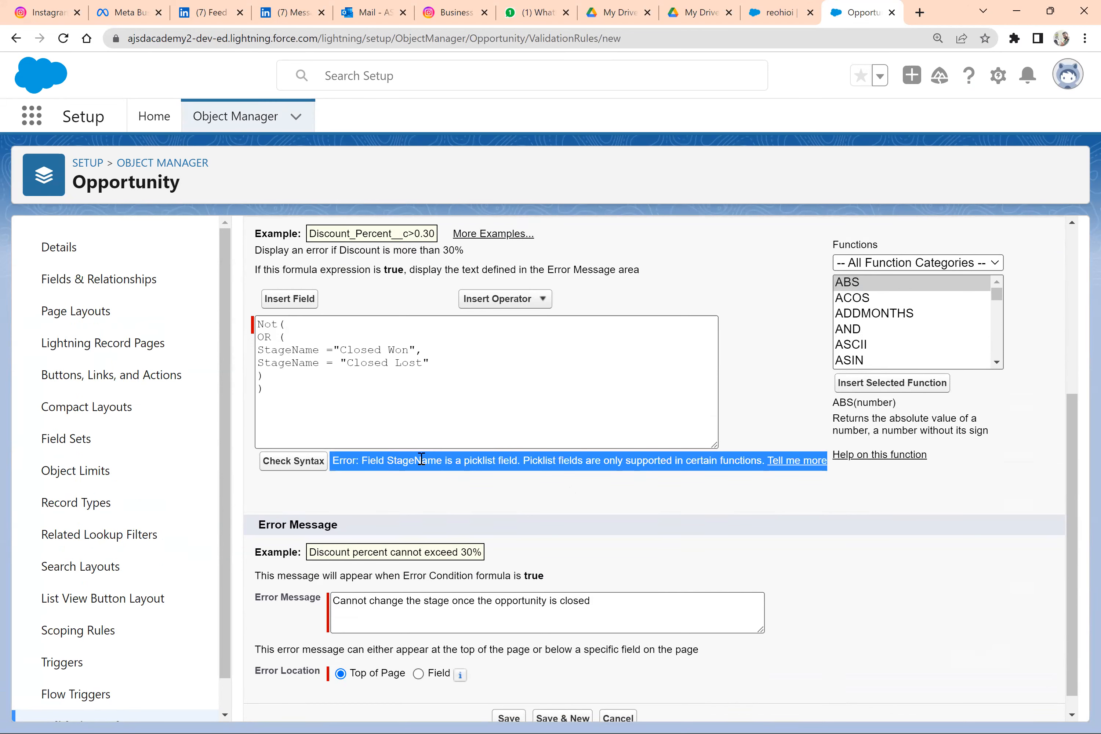
{"action": "left_click", "coordinate": [545, 503]}
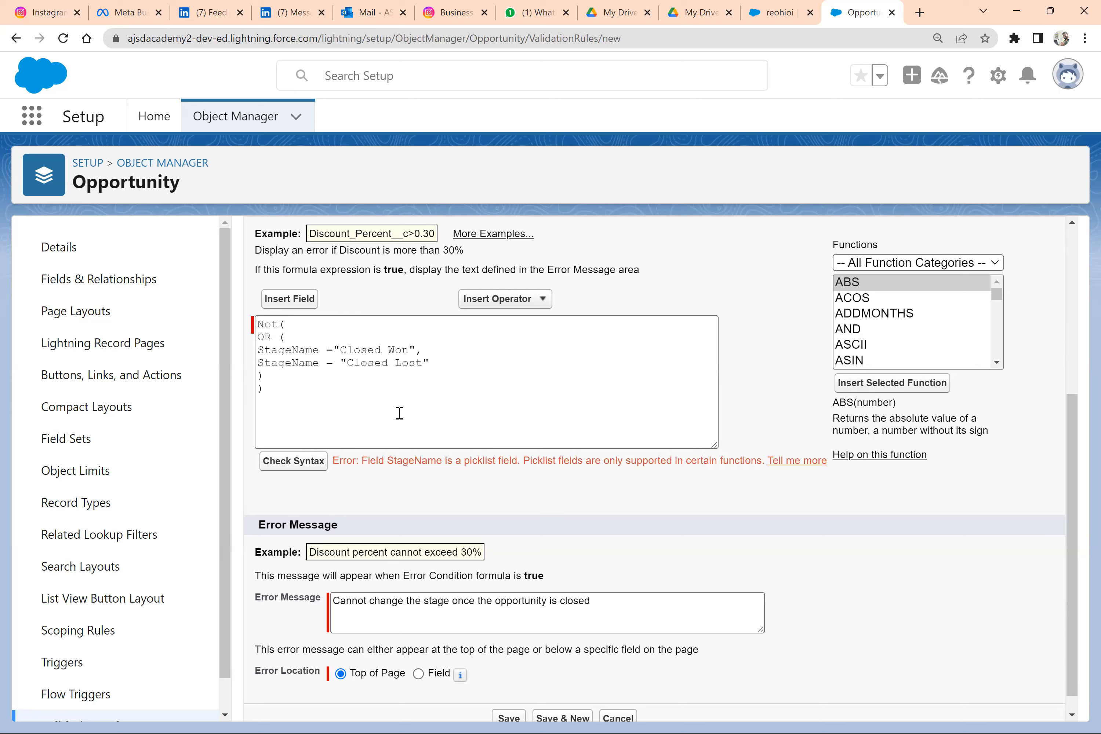
Step: Find and select the ISPICKVAL function among the available formula functions for use with the StageName conditions
{"action": "mouse_move", "coordinate": [258, 350]}
{"action": "left_mouse_down"}
{"action": "mouse_move", "coordinate": [422, 350]}
{"action": "mouse_move", "coordinate": [257, 363]}
{"action": "left_mouse_up"}
{"action": "left_click", "coordinate": [443, 352]}
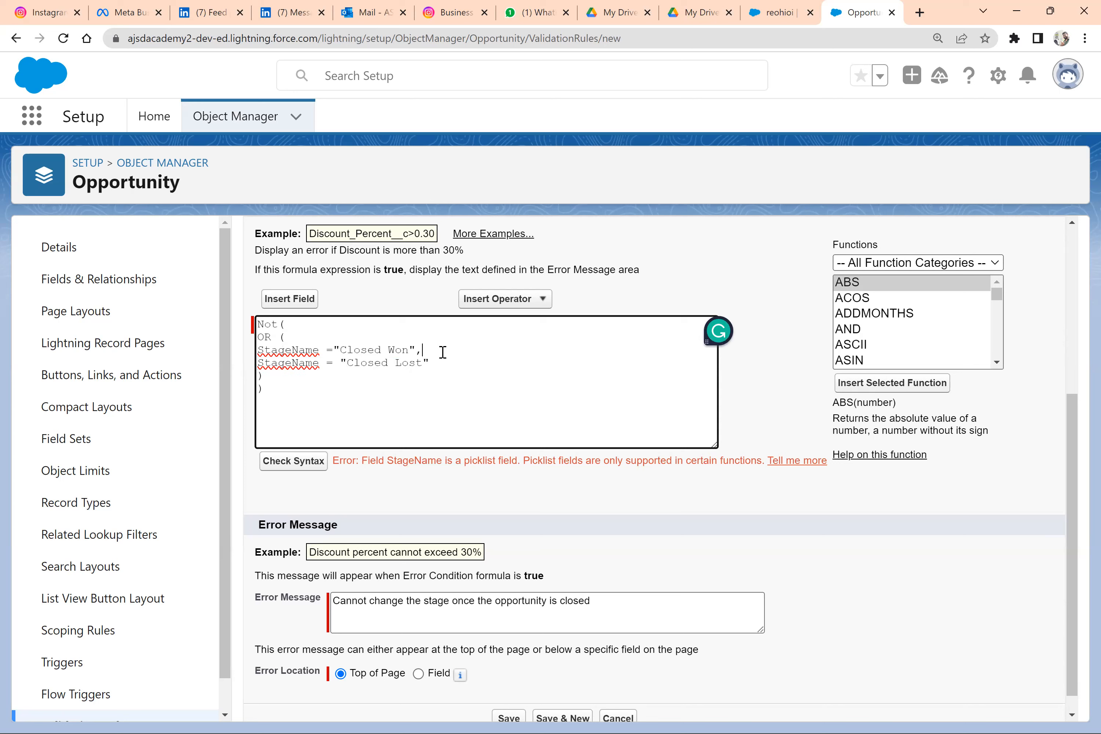
{"action": "left_click", "coordinate": [884, 347]}
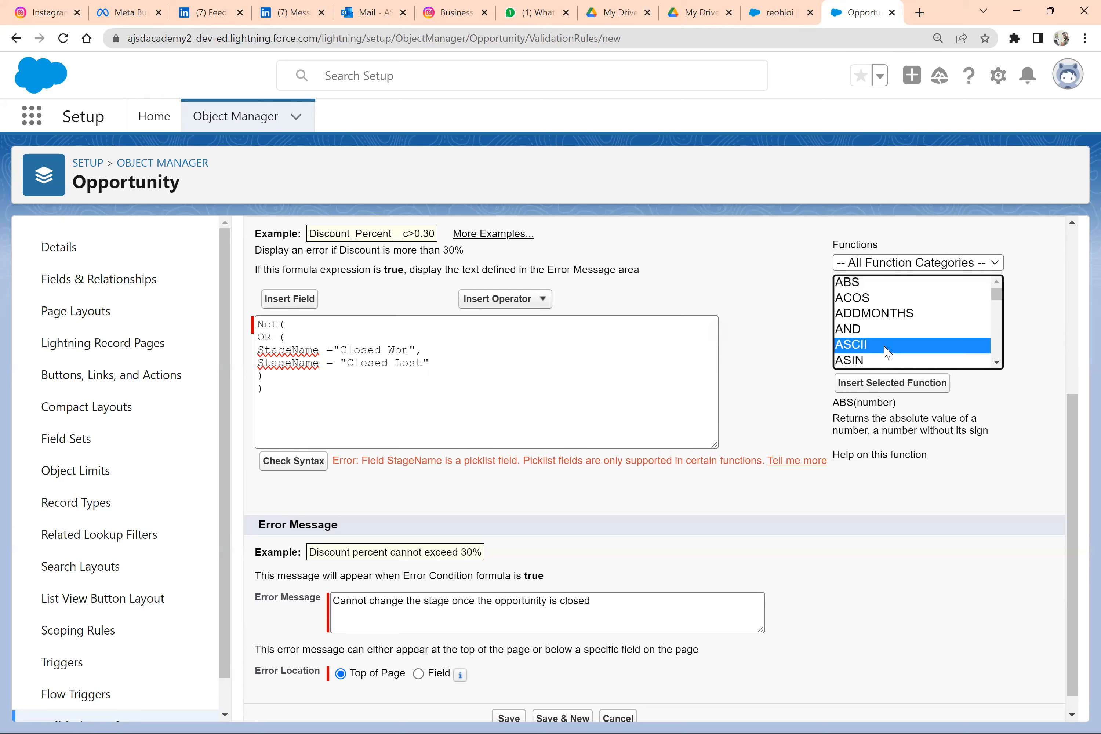
{"action": "key", "text": "i"}
{"action": "key", "text": "i"}
{"action": "key", "text": "i"}
{"action": "key", "text": "i"}
{"action": "key", "text": "i"}
{"action": "key", "text": "i"}
{"action": "key", "text": "i"}
{"action": "key", "text": "i"}
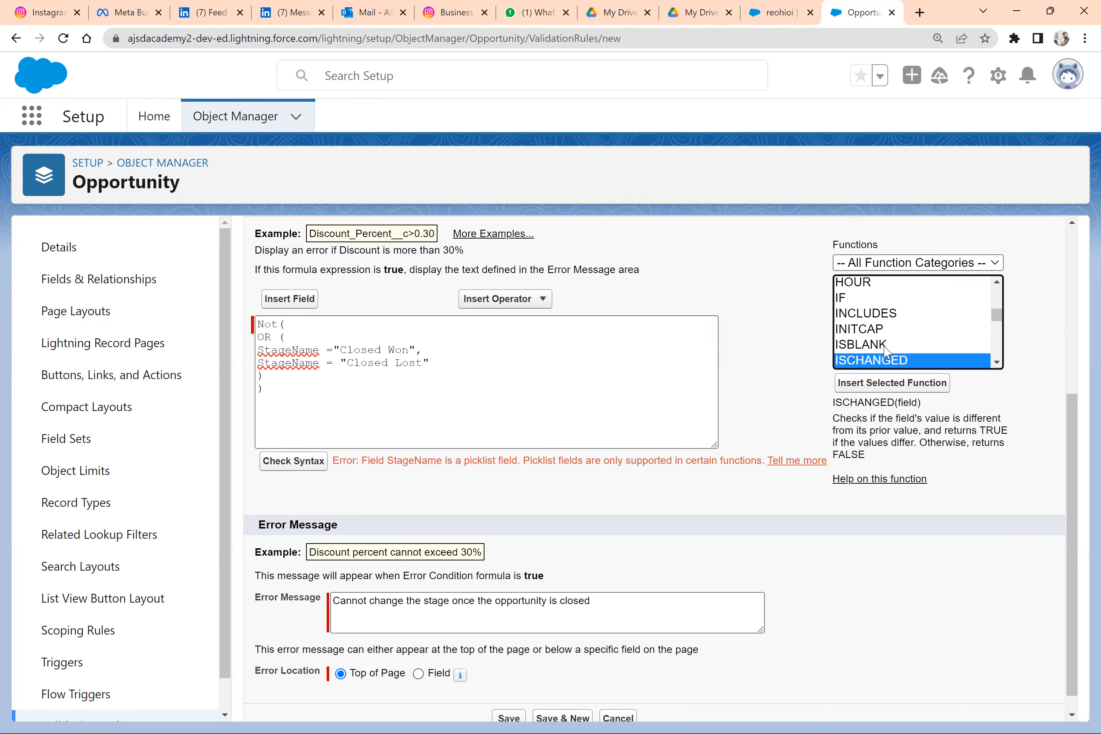
{"action": "key", "text": "i"}
{"action": "key", "text": "i"}
{"action": "key", "text": "i"}
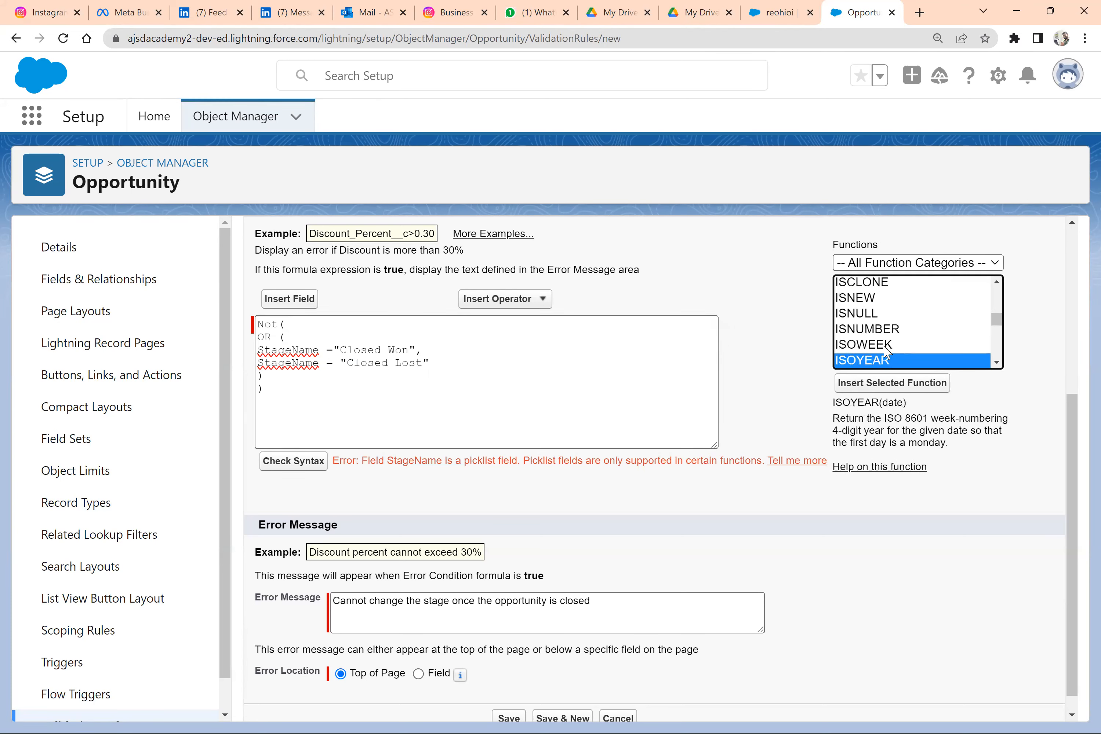
{"action": "key", "text": "i"}
{"action": "key", "text": "i"}
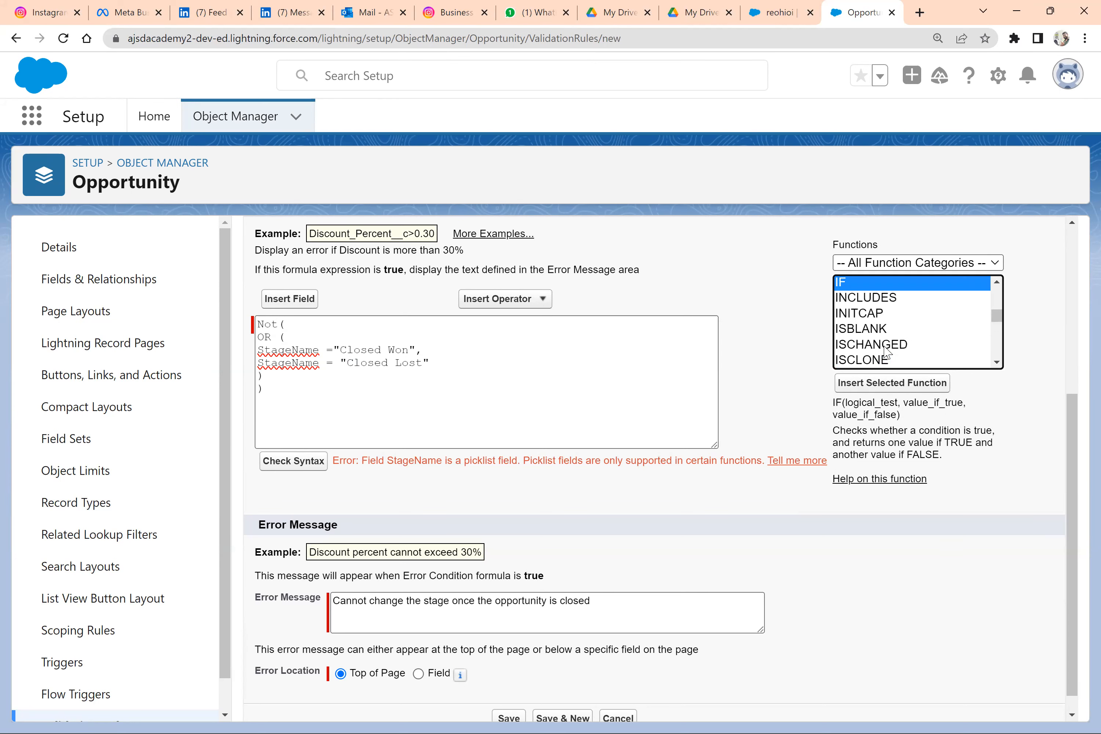
{"action": "key", "text": "i"}
{"action": "key", "text": "i"}
{"action": "key", "text": "i"}
{"action": "key", "text": "i"}
{"action": "key", "text": "i"}
{"action": "key", "text": "i"}
{"action": "key", "text": "i"}
{"action": "key", "text": "i"}
{"action": "key", "text": "i"}
{"action": "key", "text": "i"}
{"action": "key", "text": "i"}
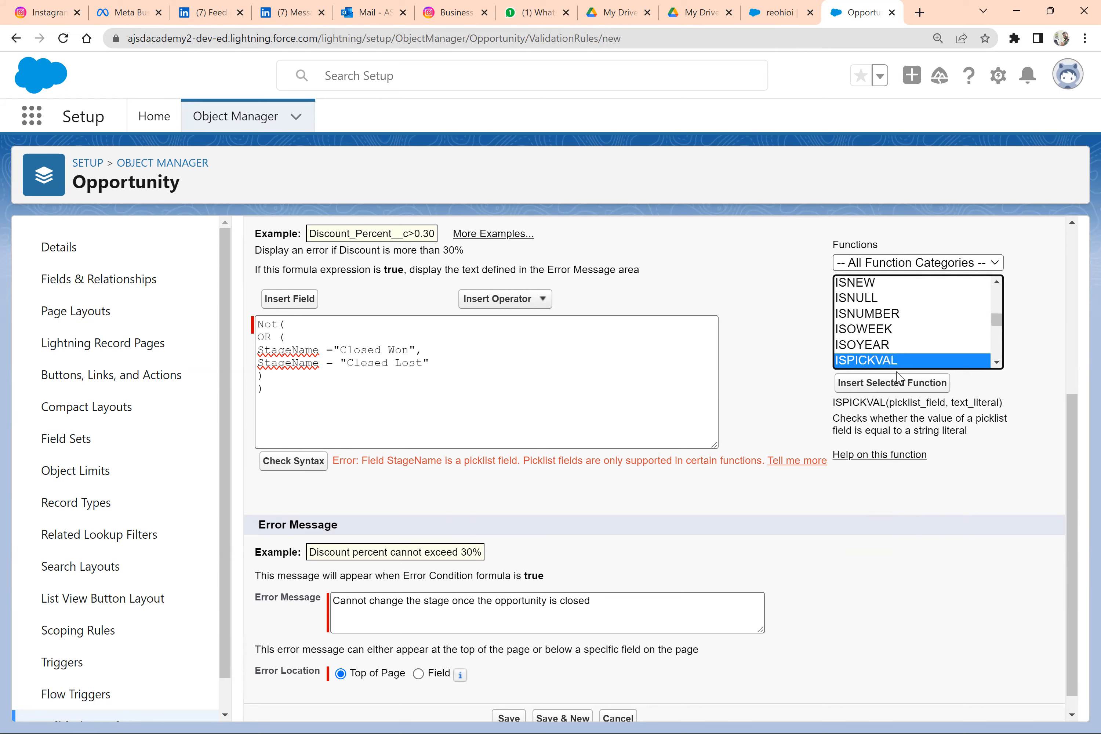
Step: Insert the ISPICKVAL function inside the OR expression and remove the StageName ="Closed Won" comparison, keeping the comma
{"action": "left_click", "coordinate": [429, 350]}
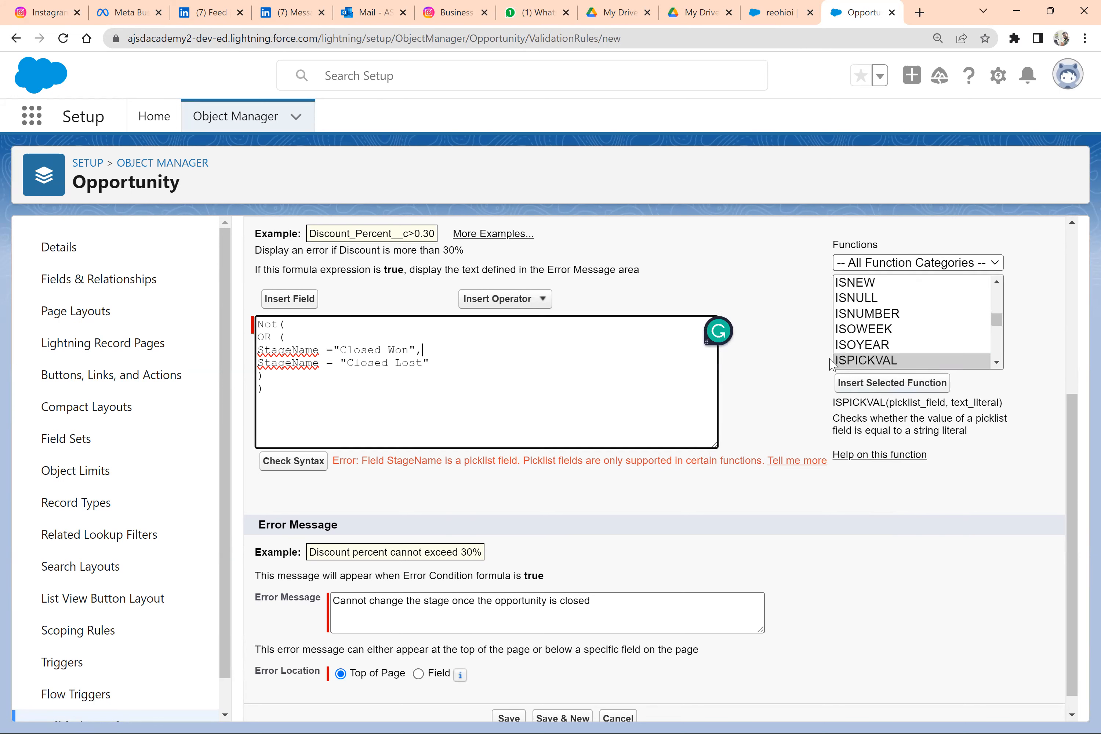
{"action": "left_click", "coordinate": [865, 361]}
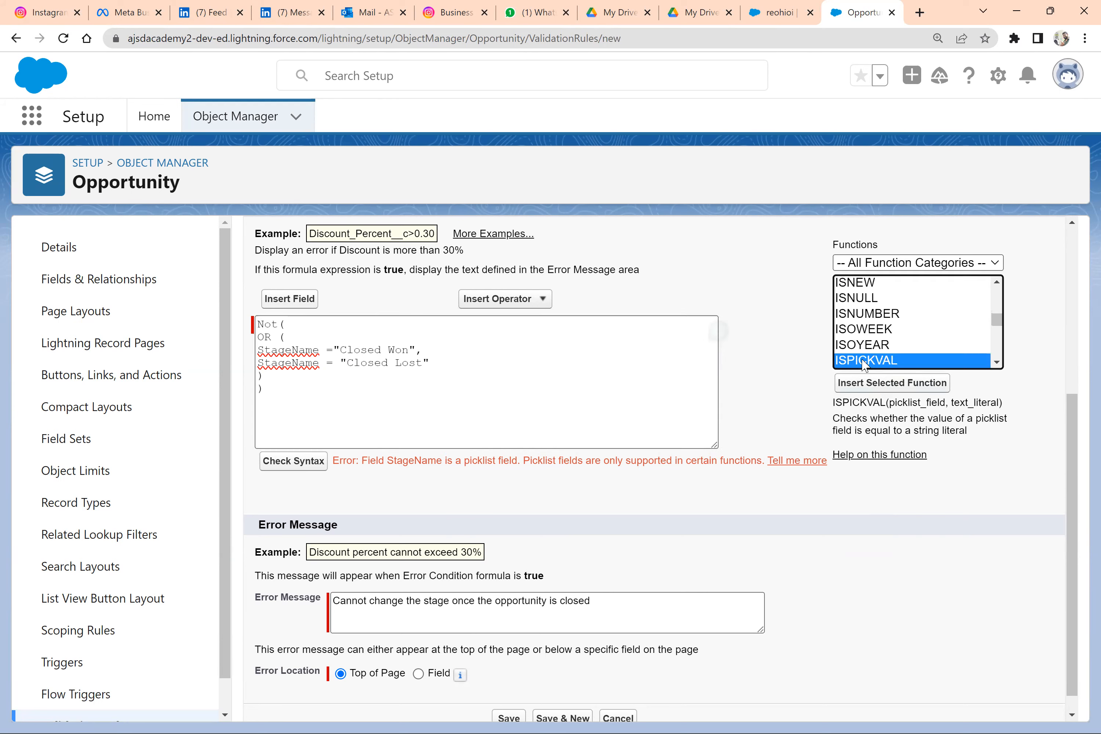
{"action": "left_click", "coordinate": [259, 349]}
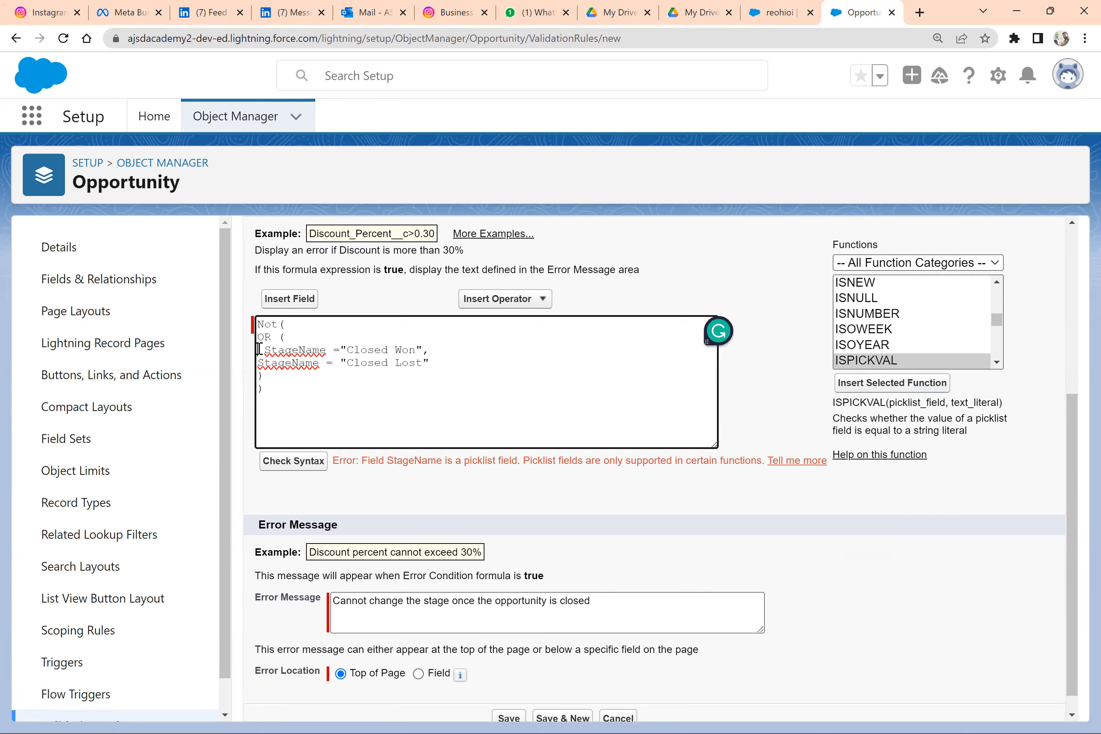
{"action": "left_click", "coordinate": [927, 384]}
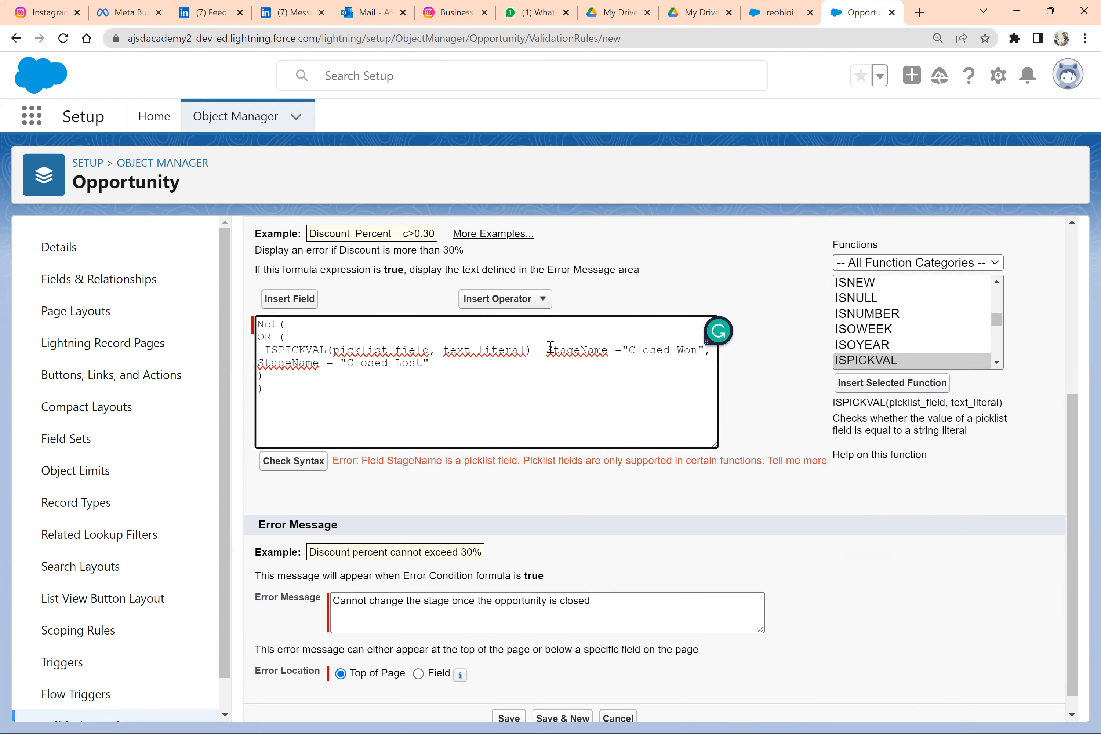
{"action": "key", "text": "shift+End"}
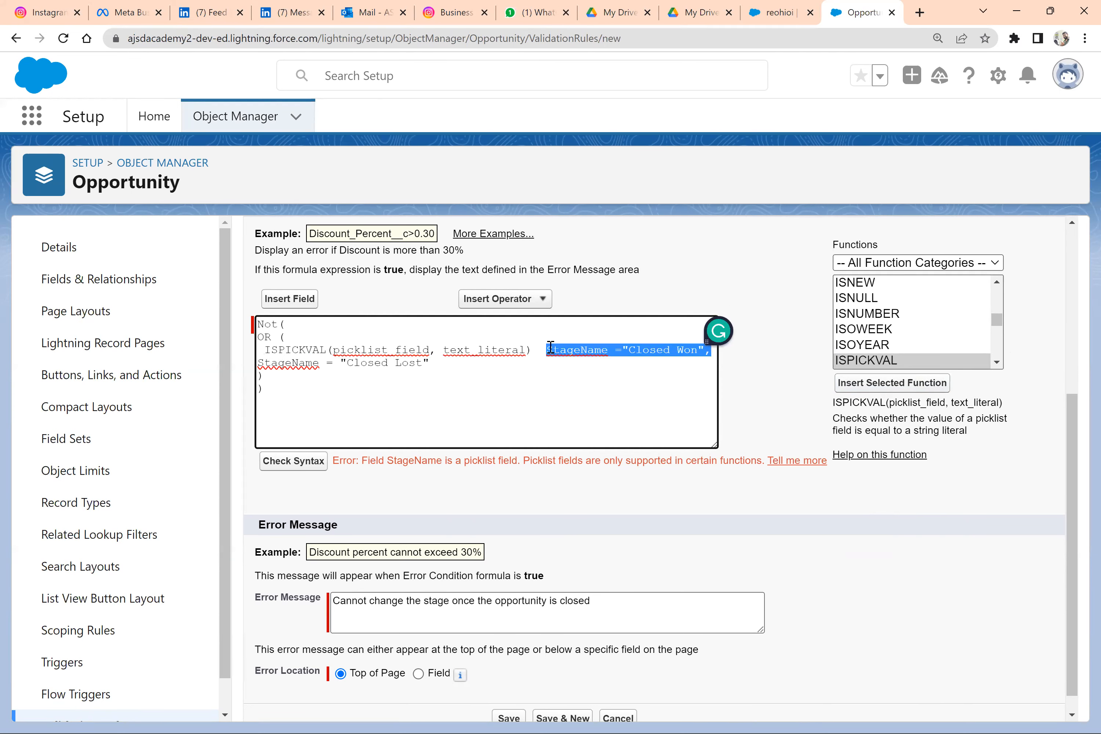
{"action": "key", "text": "shift+Left"}
{"action": "key", "text": "Delete"}
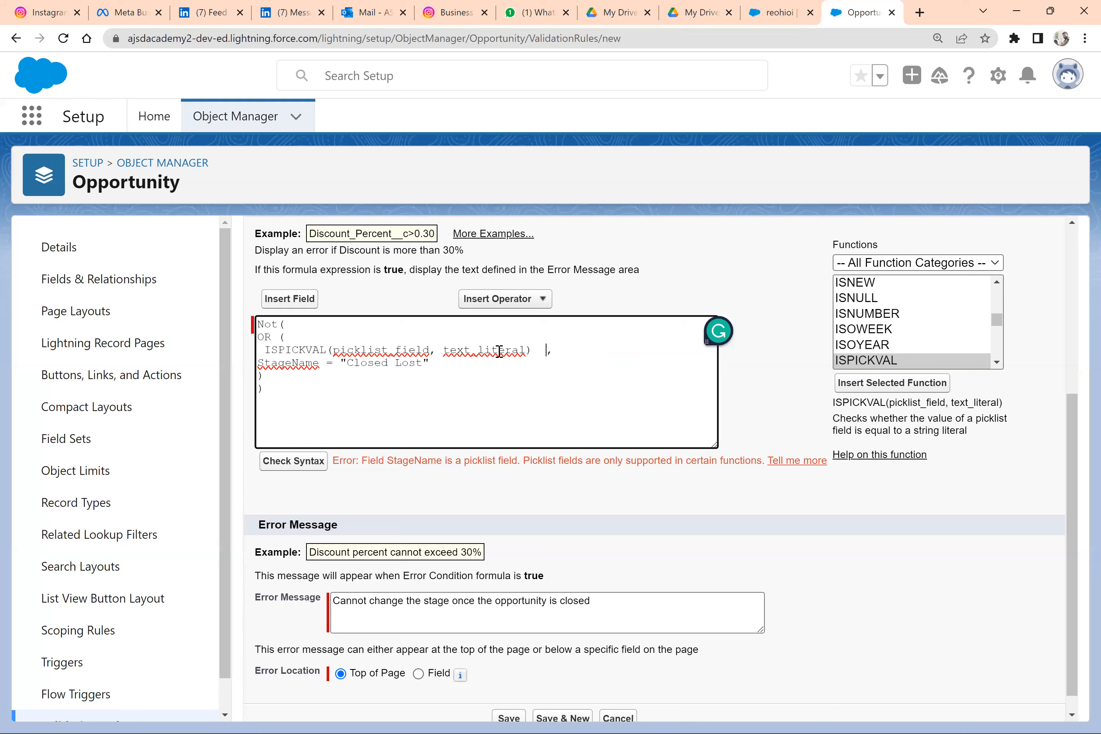
Step: Replace the picklist_field placeholder in the ISPICKVAL function with the Opportunity's Stage field
{"action": "left_click_drag", "start_coordinate": [525, 350], "coordinate": [455, 352]}
{"action": "double_click", "coordinate": [382, 349]}
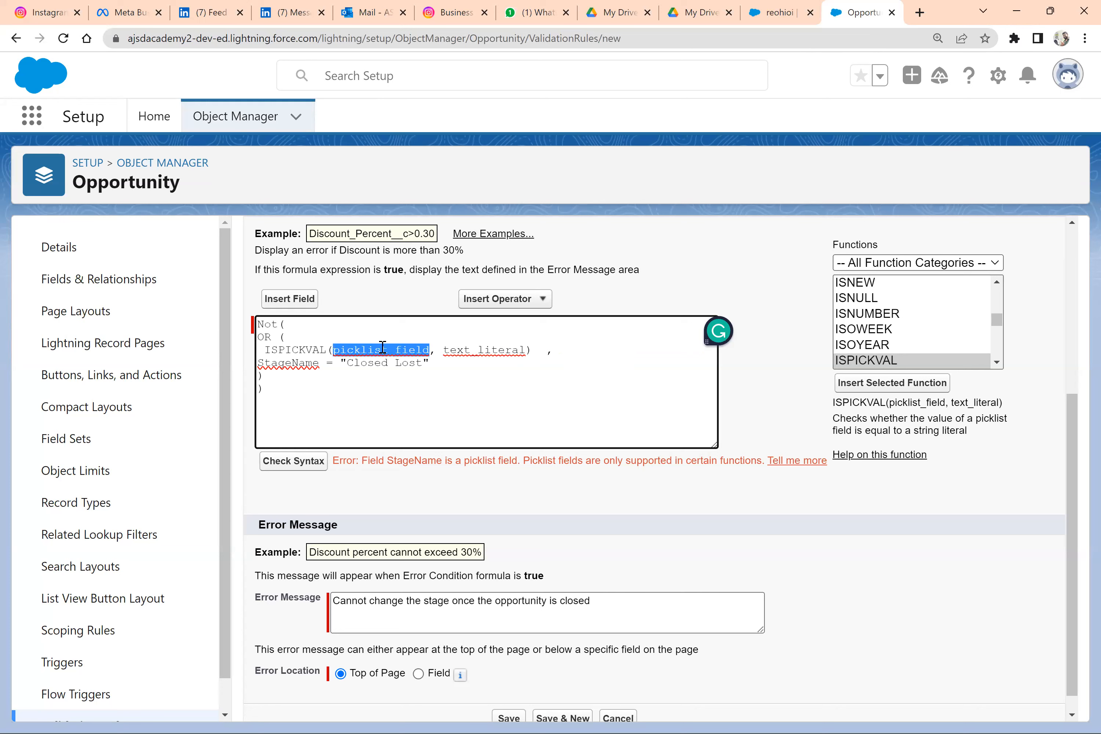
{"action": "key", "text": "Delete"}
{"action": "left_click", "coordinate": [300, 303]}
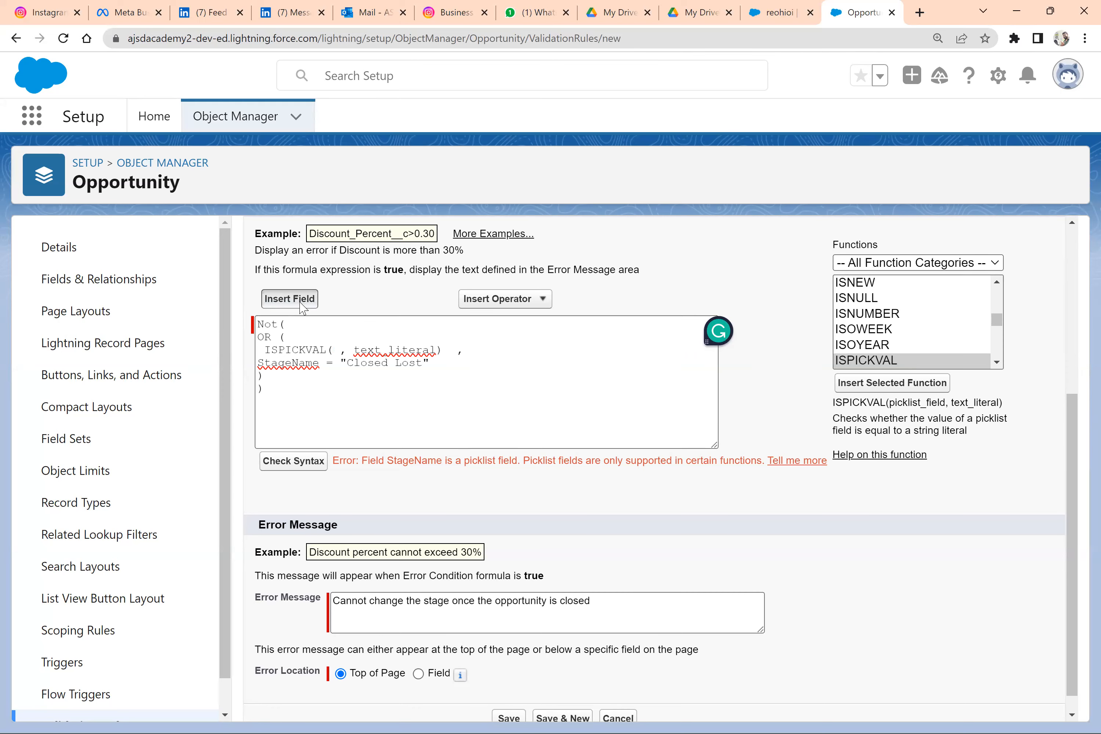
{"action": "left_click", "coordinate": [484, 478]}
{"action": "key", "text": "s"}
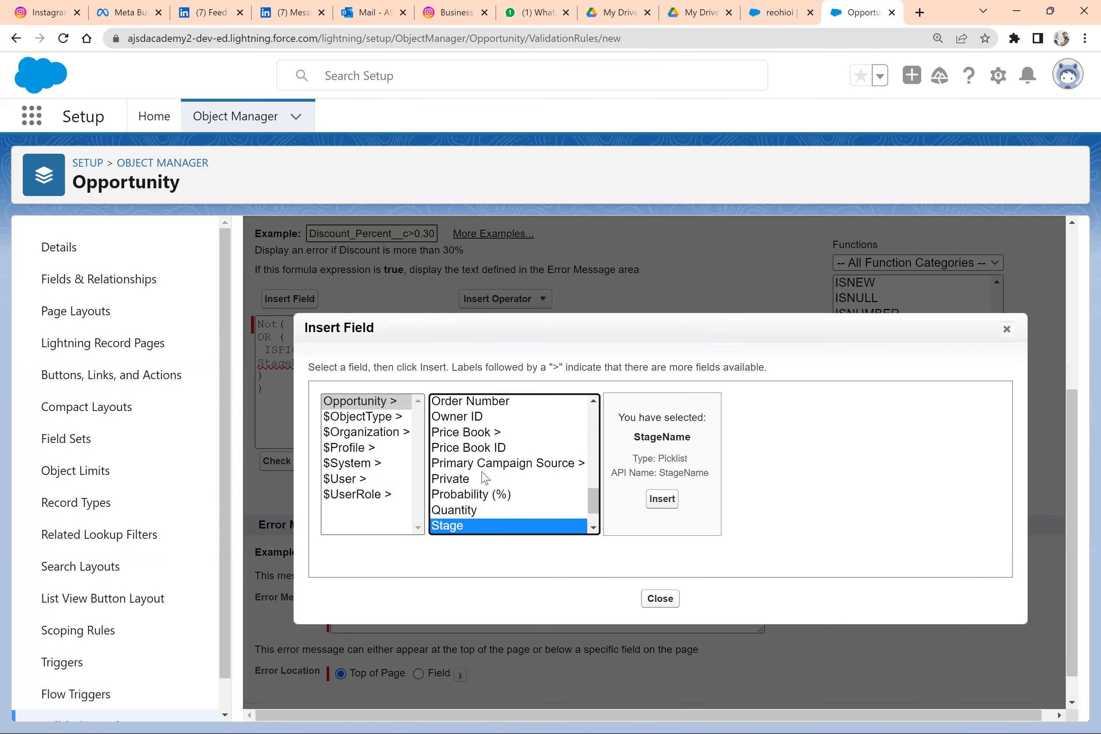
{"action": "left_click", "coordinate": [661, 498]}
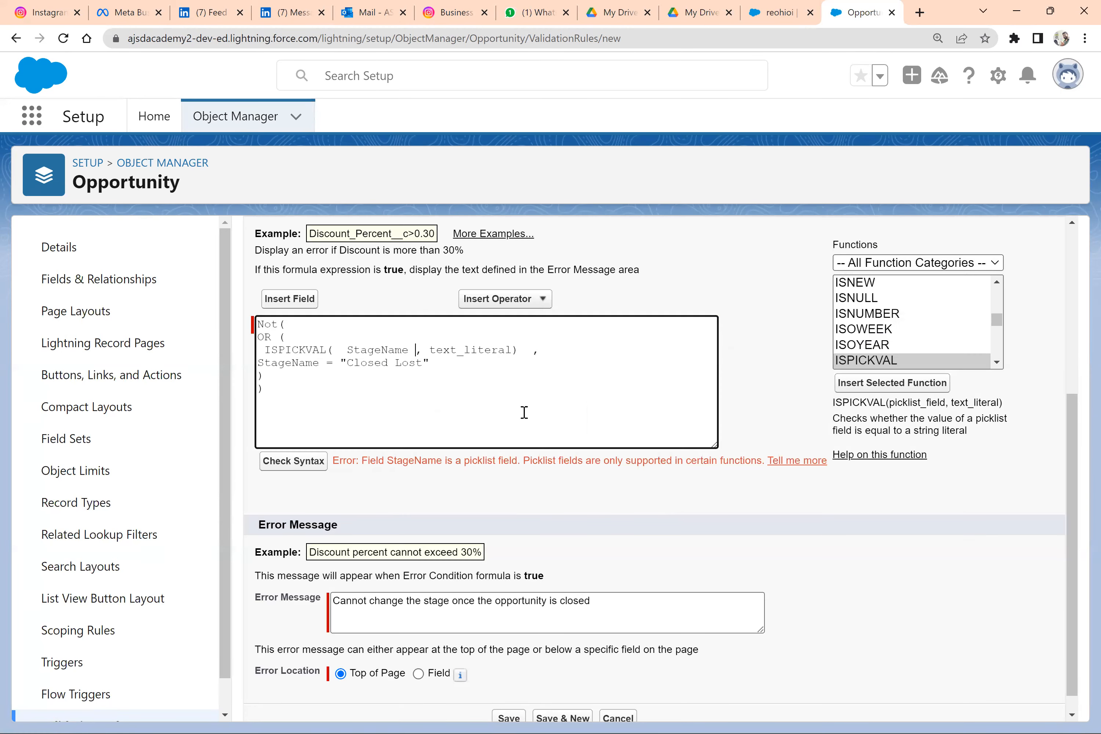
Step: Replace the text_literal placeholder in the ISPICKVAL function with "Closed Won"
{"action": "double_click", "coordinate": [468, 349]}
{"action": "key", "text": "BackSpace"}
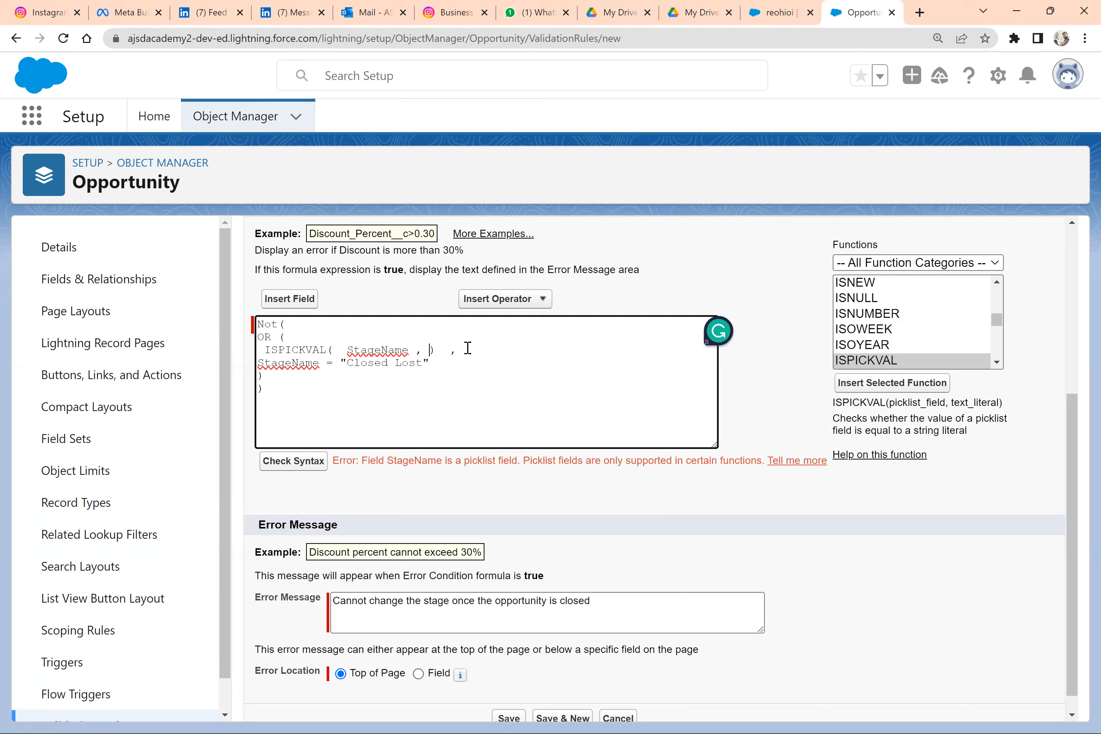
{"action": "type", "text": "\""}
{"action": "type", "text": "\""}
{"action": "type", "text": "Co"}
{"action": "key", "text": "BackSpace"}
{"action": "type", "text": "losed Won"}
{"action": "key", "text": "End"}
Step: Replace the StageName = "Closed Lost" comparison with a copy of the ISPICKVAL line whose value is "Closed Lost"
{"action": "left_click", "coordinate": [281, 338], "text": "shift"}
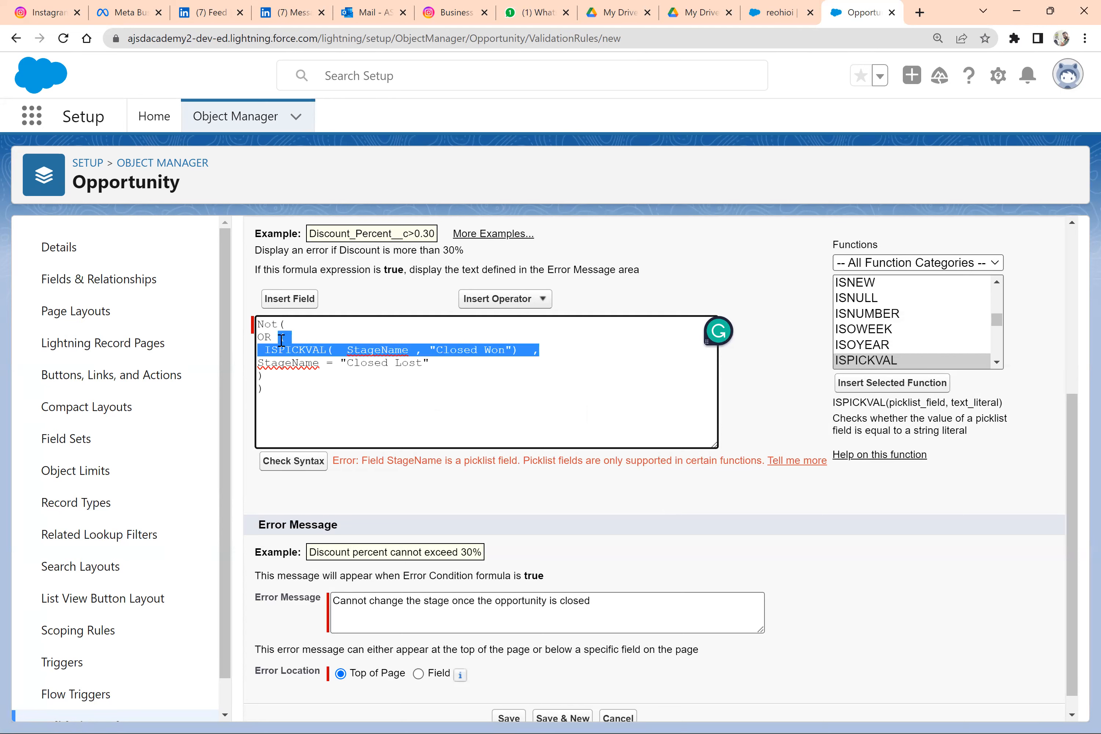
{"action": "left_click", "coordinate": [319, 342]}
{"action": "triple_click", "coordinate": [336, 347]}
{"action": "key", "text": "ctrl+c"}
{"action": "triple_click", "coordinate": [336, 363]}
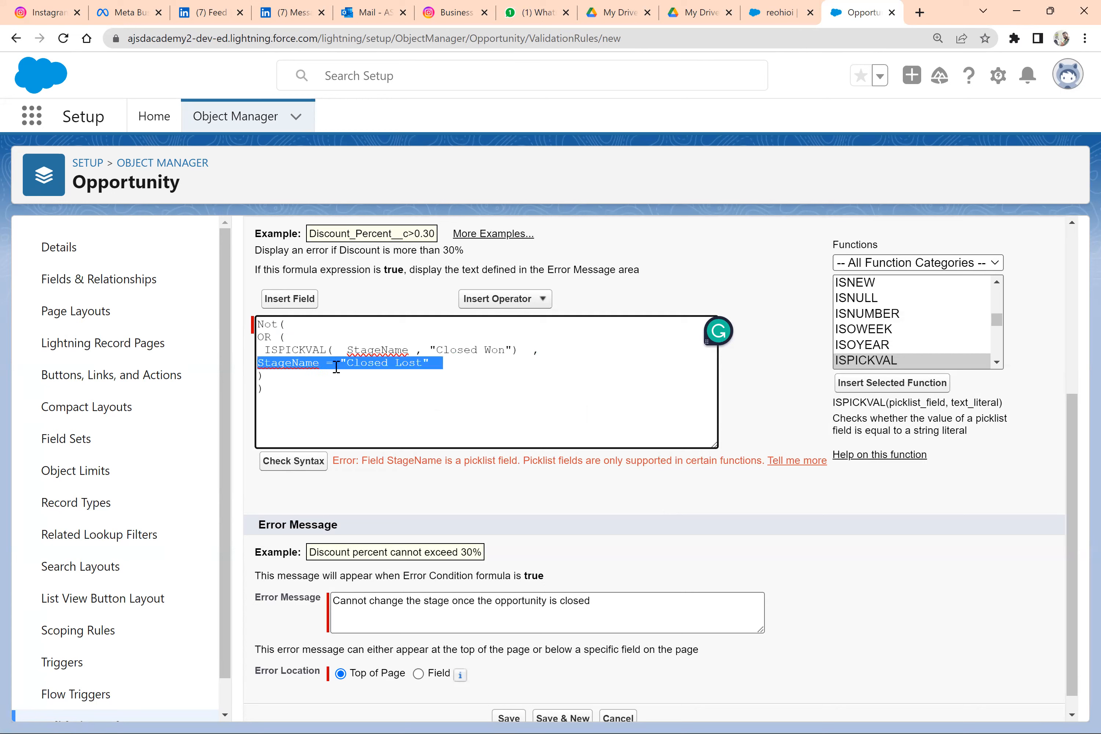
{"action": "key", "text": "ctrl+v"}
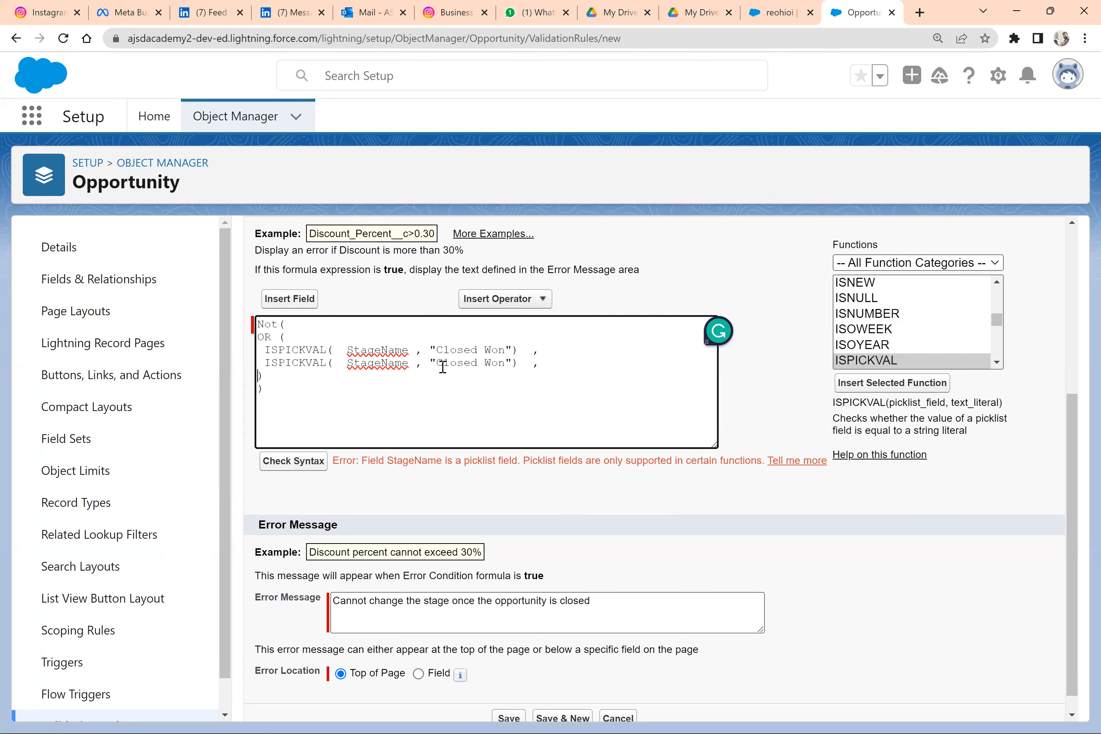
{"action": "double_click", "coordinate": [492, 363]}
{"action": "type", "text": "Lost"}
Step: Check the formula's syntax, remove the trailing comma after the Closed Lost condition, and save the validation rule
{"action": "left_click", "coordinate": [307, 466]}
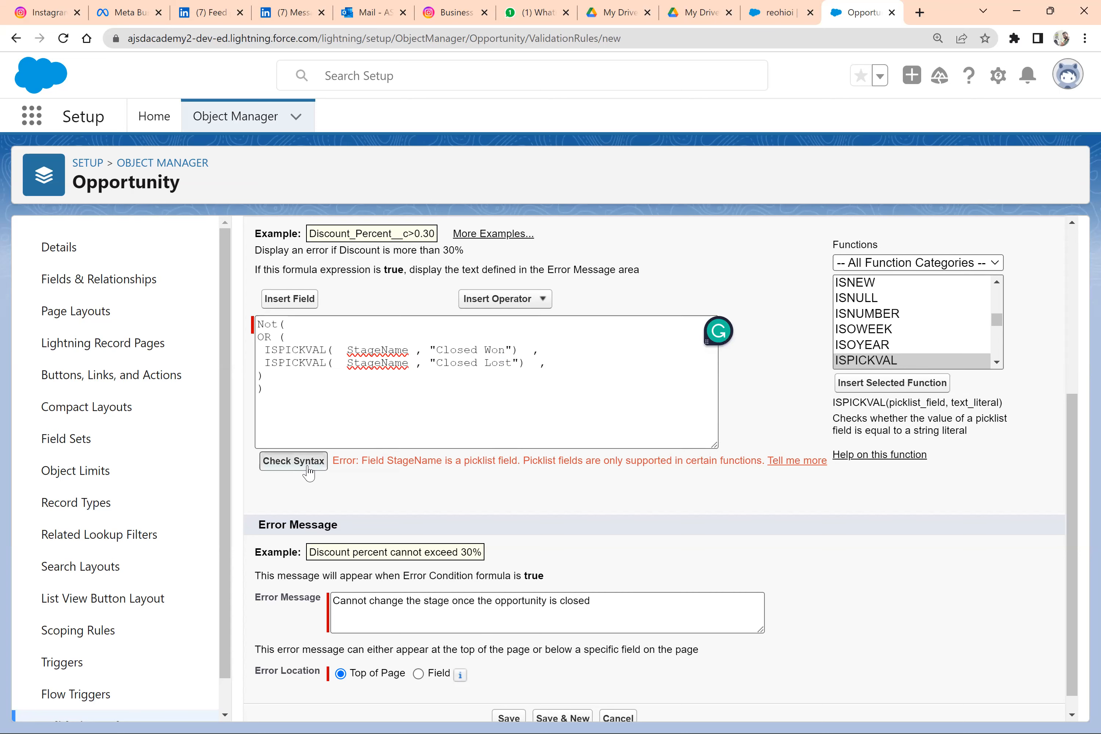
{"action": "scroll", "coordinate": [309, 472], "scroll_direction": "down", "scroll_amount": 5}
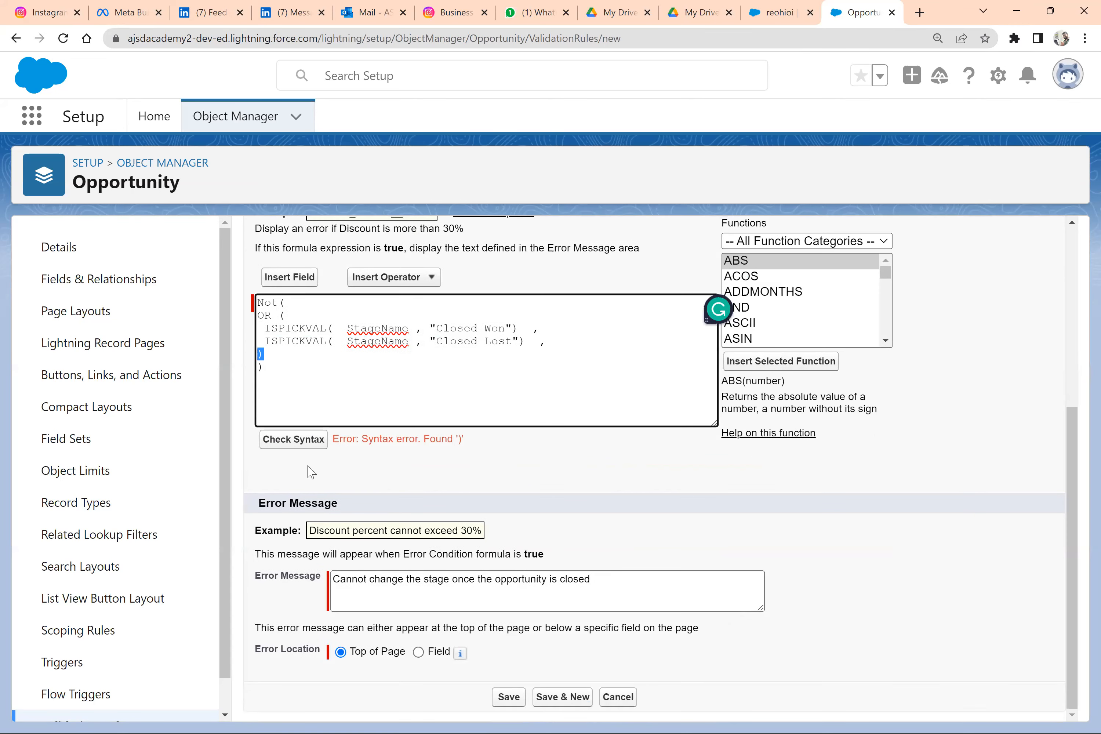
{"action": "left_click", "coordinate": [315, 355]}
{"action": "left_click", "coordinate": [573, 347]}
{"action": "key", "text": "BackSpace"}
{"action": "key", "text": "BackSpace"}
{"action": "left_click", "coordinate": [285, 443]}
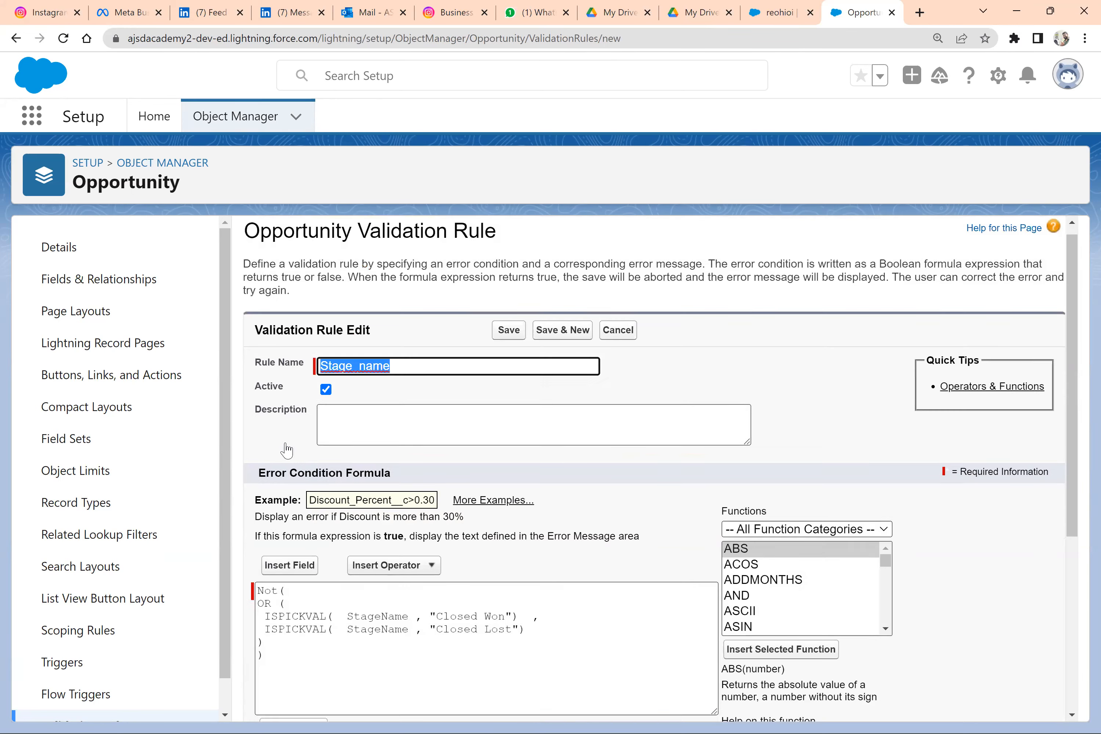
{"action": "scroll", "coordinate": [546, 492], "scroll_direction": "up", "scroll_amount": 5}
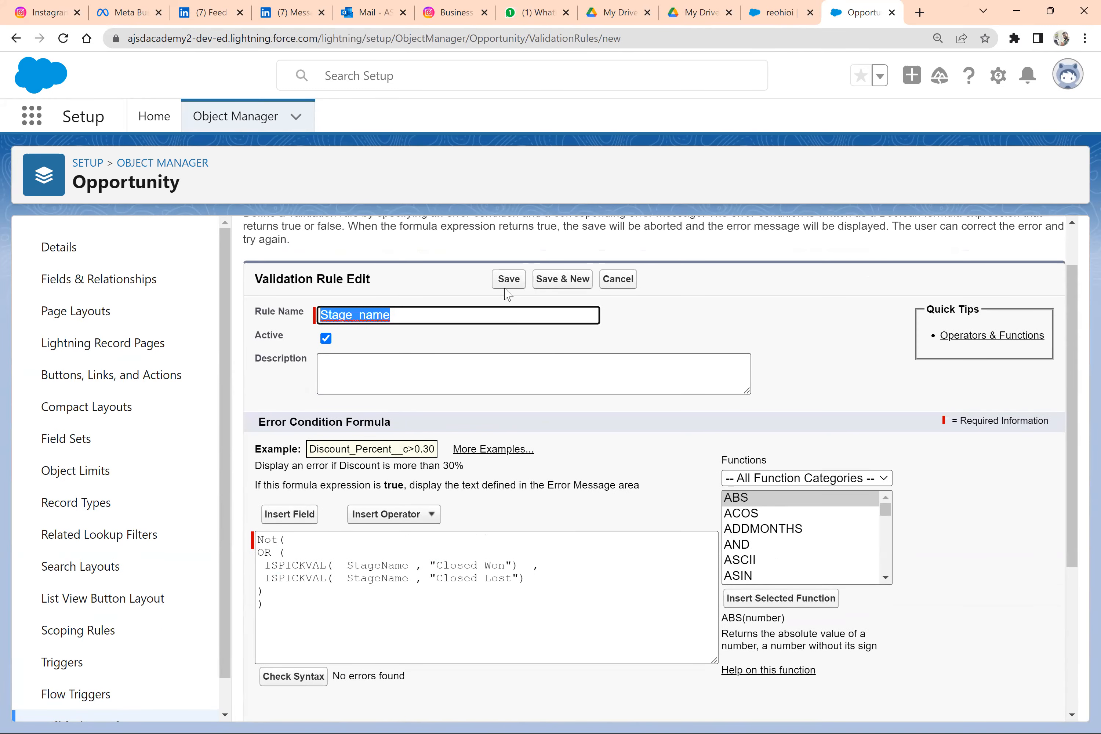
{"action": "left_click", "coordinate": [507, 280]}
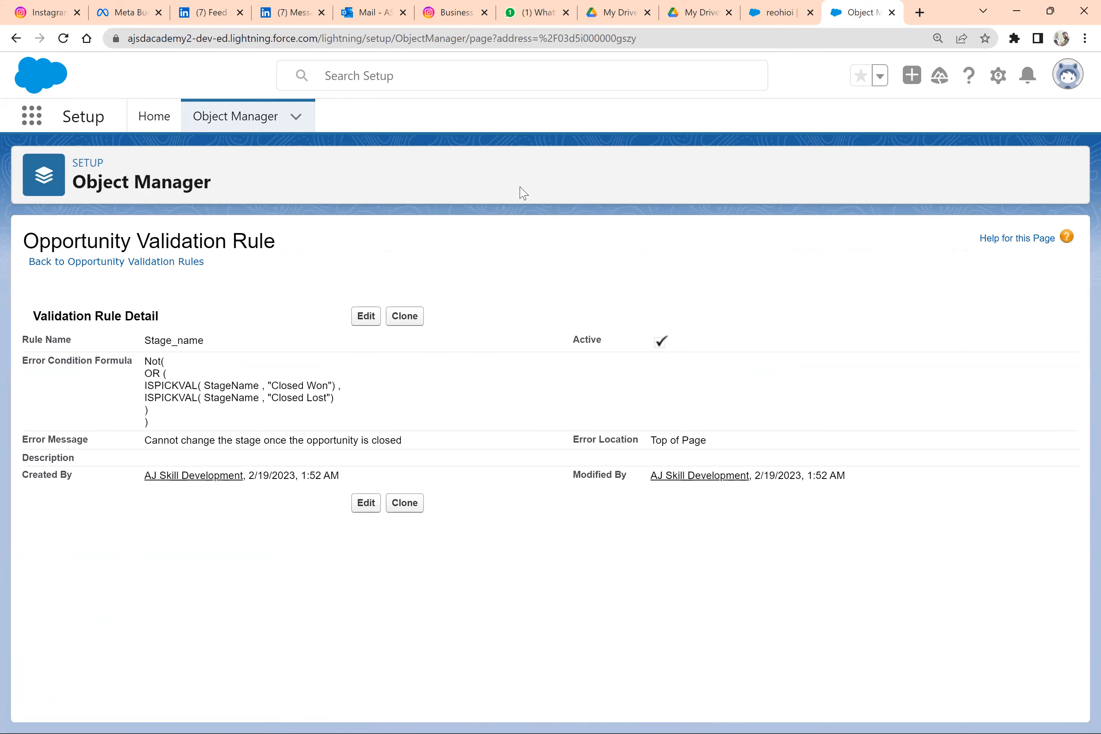
Step: Test the rule by trying to save the reohioi opportunity with the stage Prospecting, and cancel the edit
{"action": "key", "text": "ctrl+shift+Tab"}
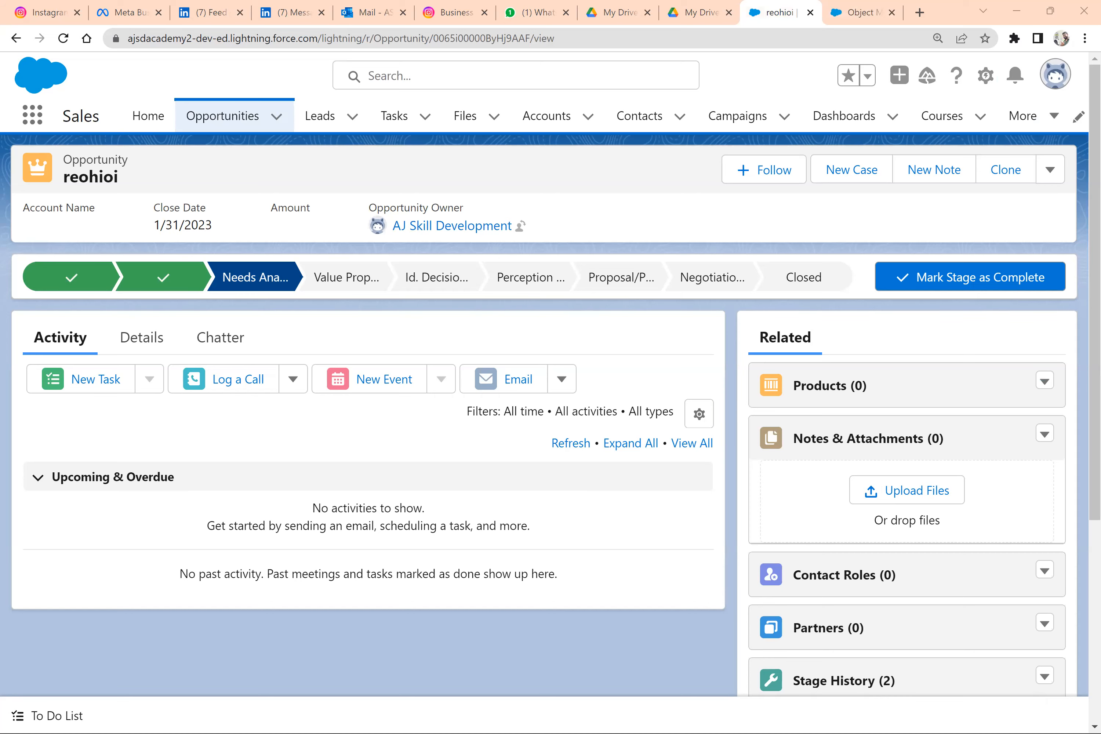
{"action": "left_click", "coordinate": [1051, 176]}
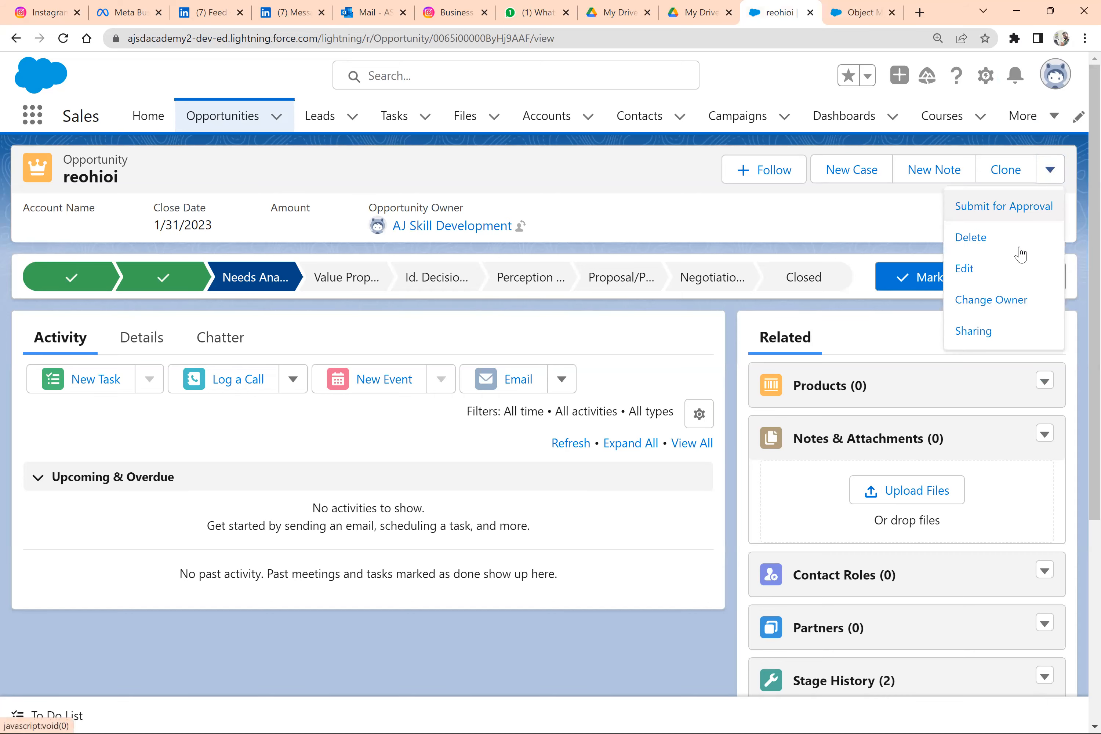
{"action": "left_click", "coordinate": [1004, 274]}
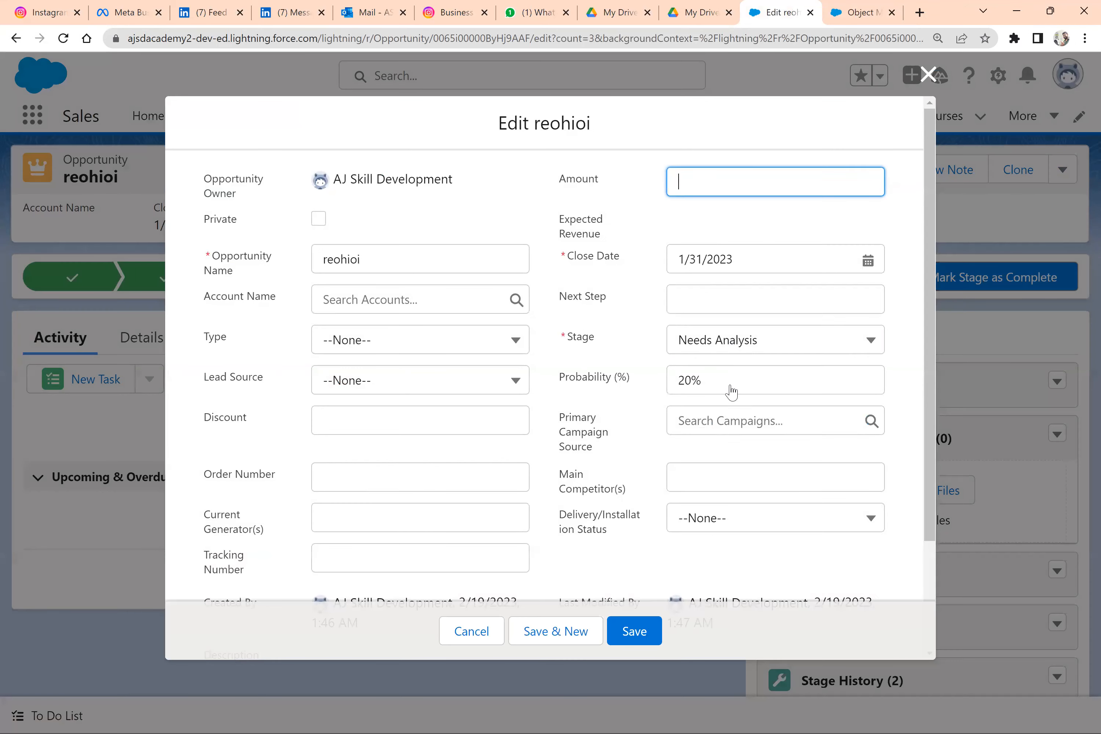
{"action": "left_click", "coordinate": [741, 343]}
{"action": "left_click", "coordinate": [738, 405]}
{"action": "left_click", "coordinate": [634, 631]}
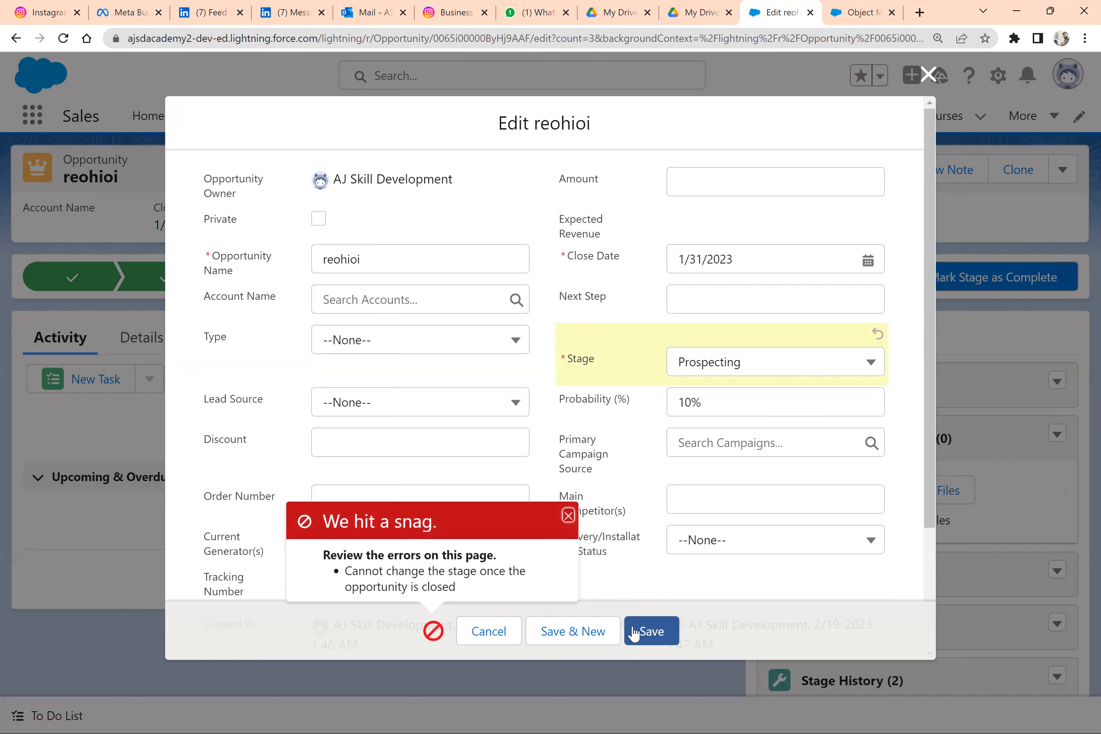
{"action": "left_click", "coordinate": [736, 371]}
{"action": "scroll", "coordinate": [739, 520], "scroll_direction": "down", "scroll_amount": 3}
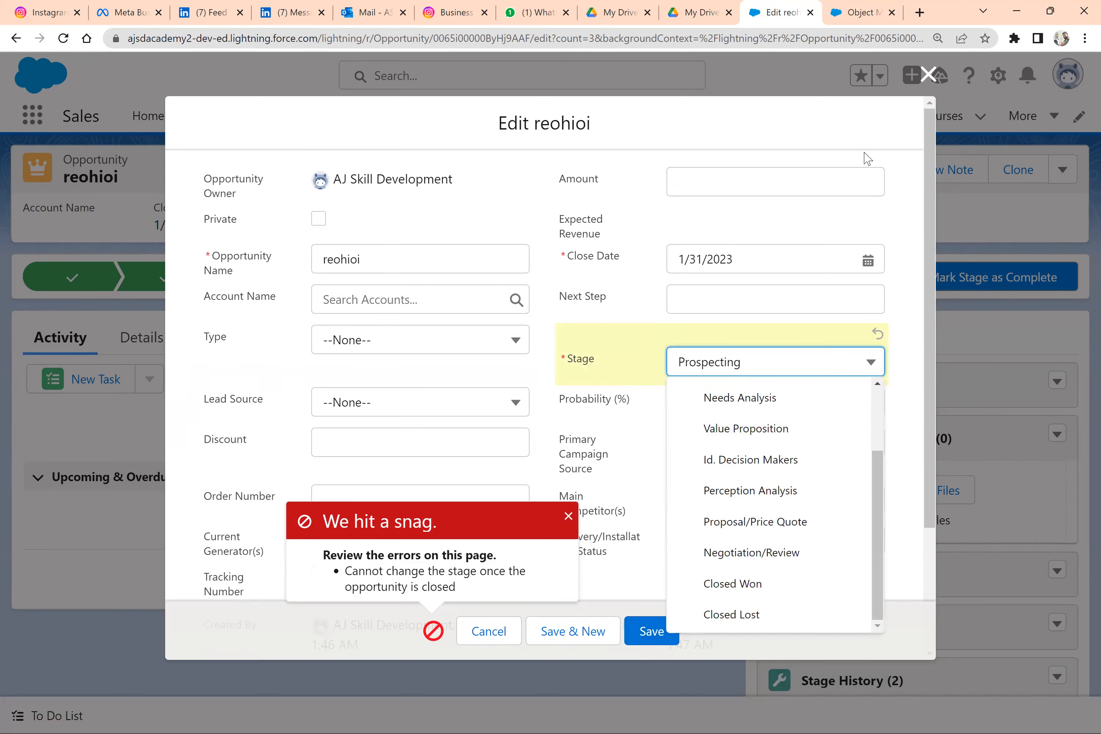
{"action": "left_click", "coordinate": [652, 457]}
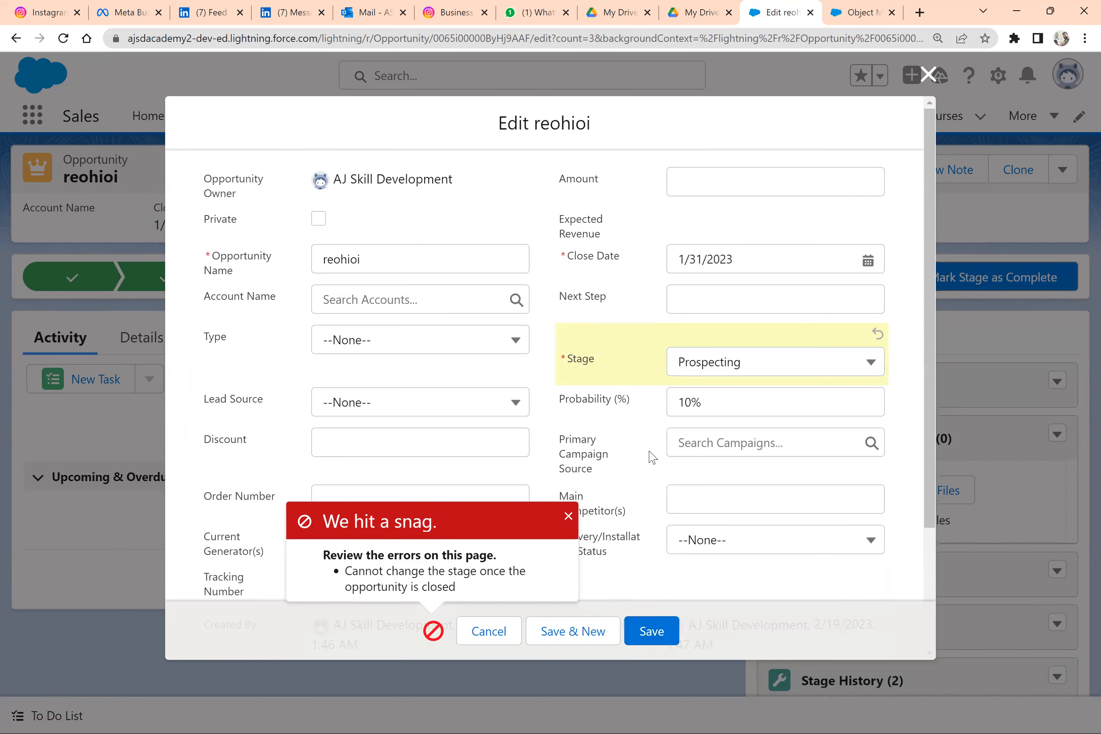
{"action": "left_click", "coordinate": [474, 642]}
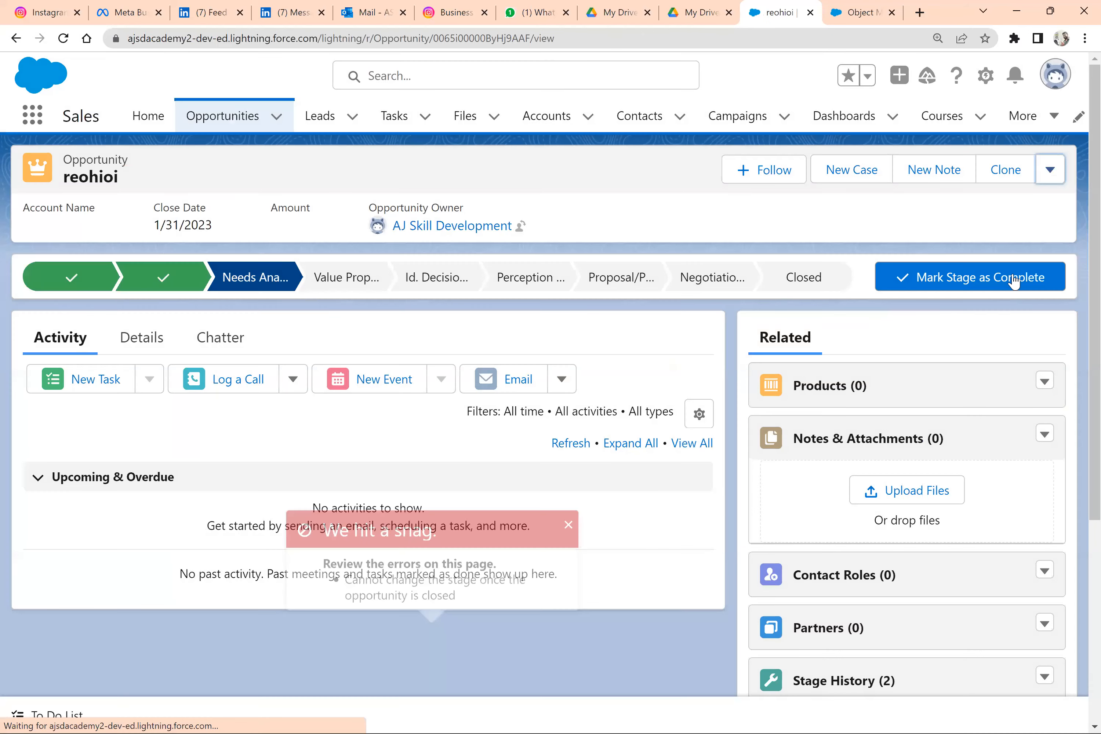
Step: Reload the reohioi opportunity and try to mark its current stage as complete
{"action": "left_click", "coordinate": [1013, 280]}
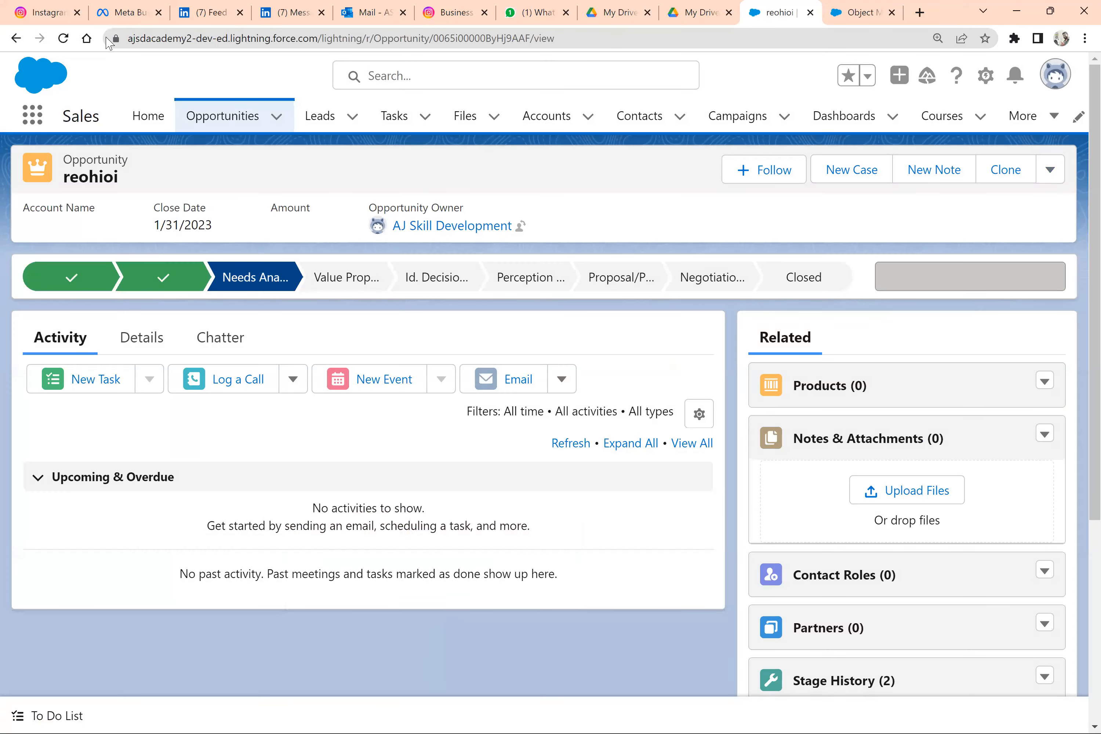
{"action": "left_click", "coordinate": [61, 37]}
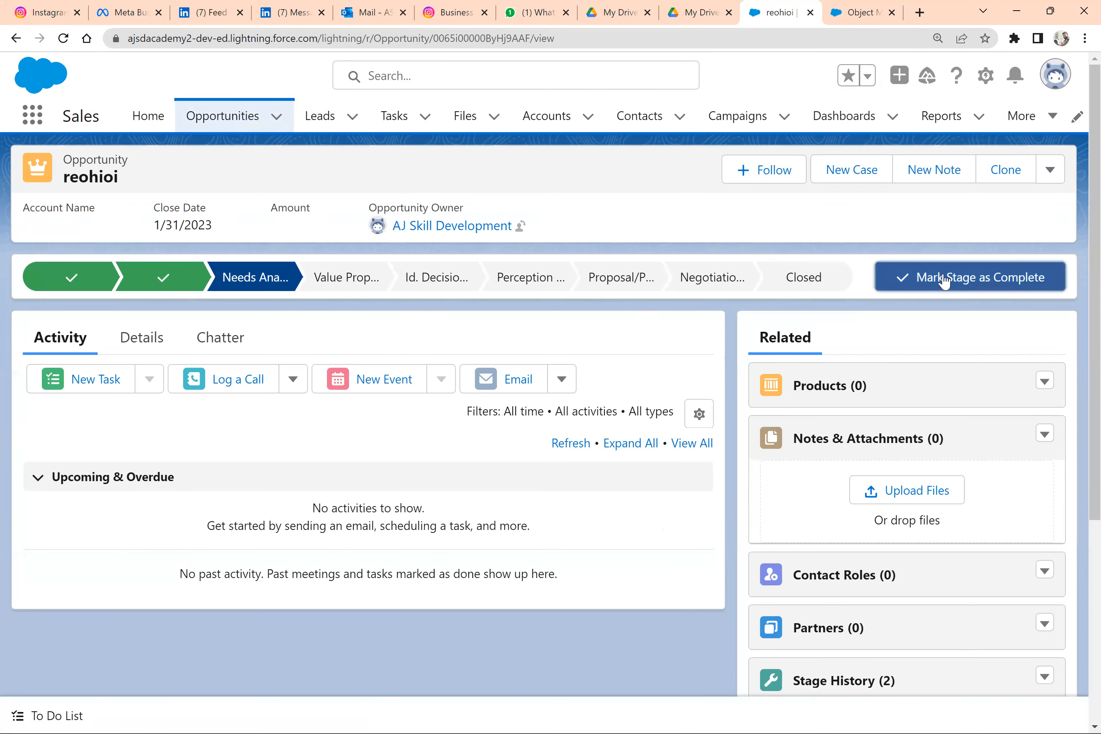
{"action": "left_click", "coordinate": [944, 278]}
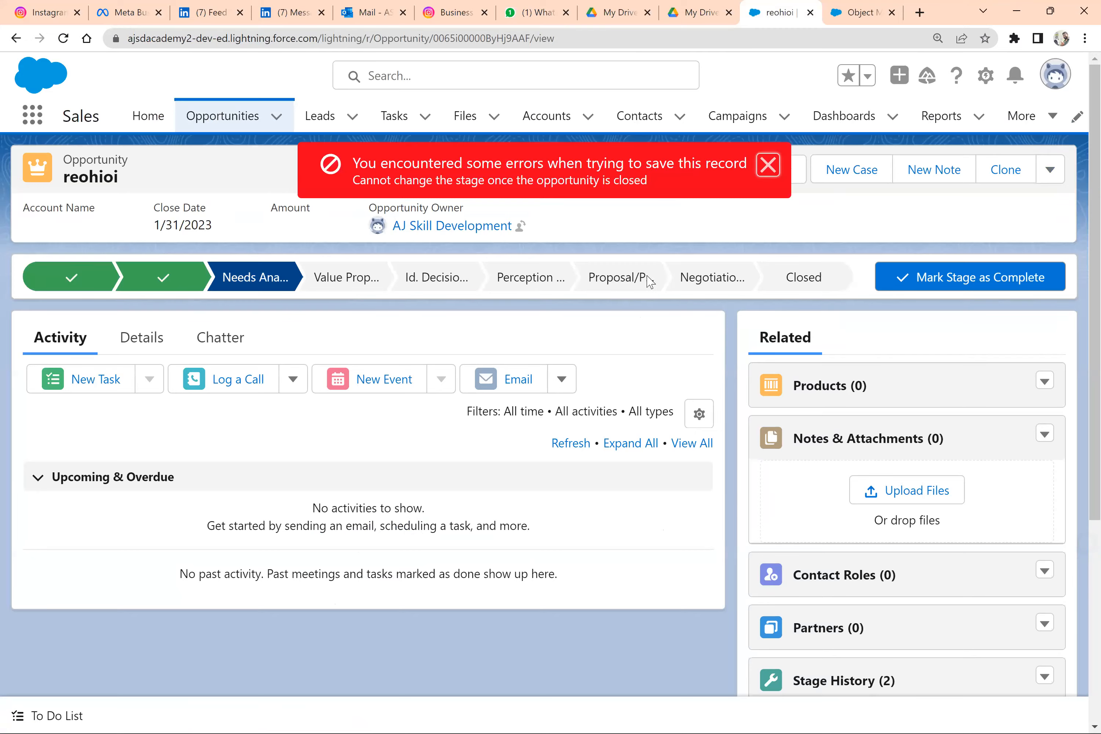
Step: Compare the saved rule's error condition formula with the ISPICKVAL example in the "Day 2" document
{"action": "key", "text": "alt+Tab"}
{"action": "key", "text": "alt+Tab"}
{"action": "key", "text": "alt+Tab"}
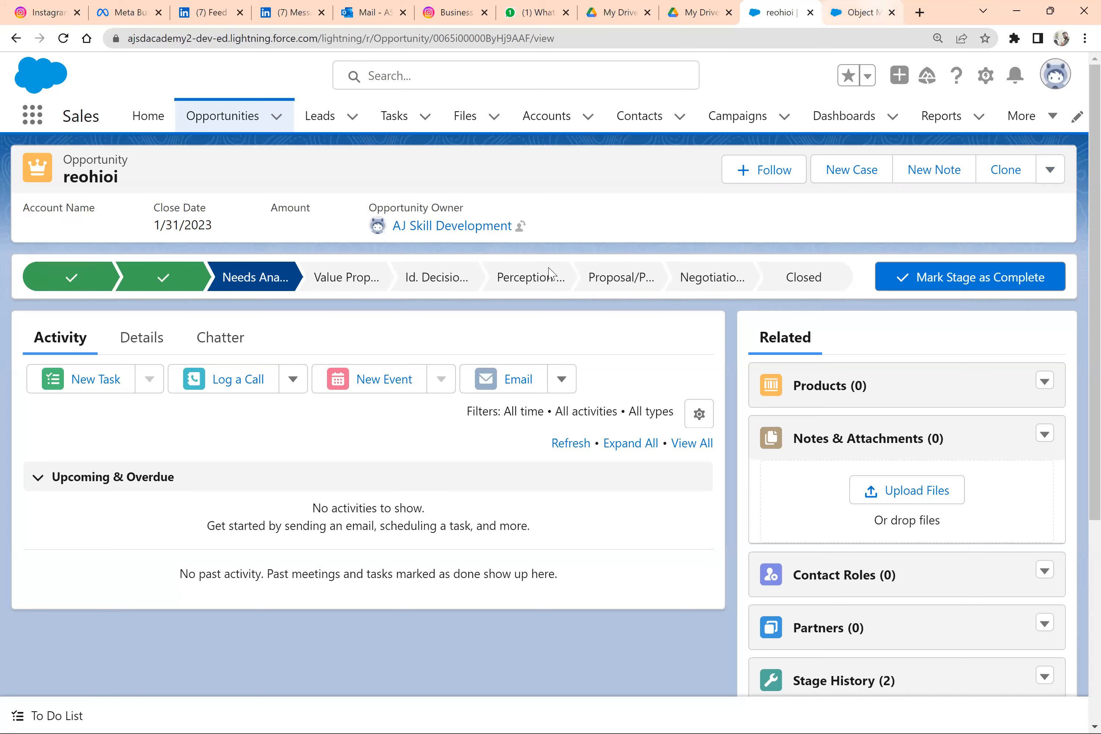
{"action": "key", "text": "ctrl+Tab"}
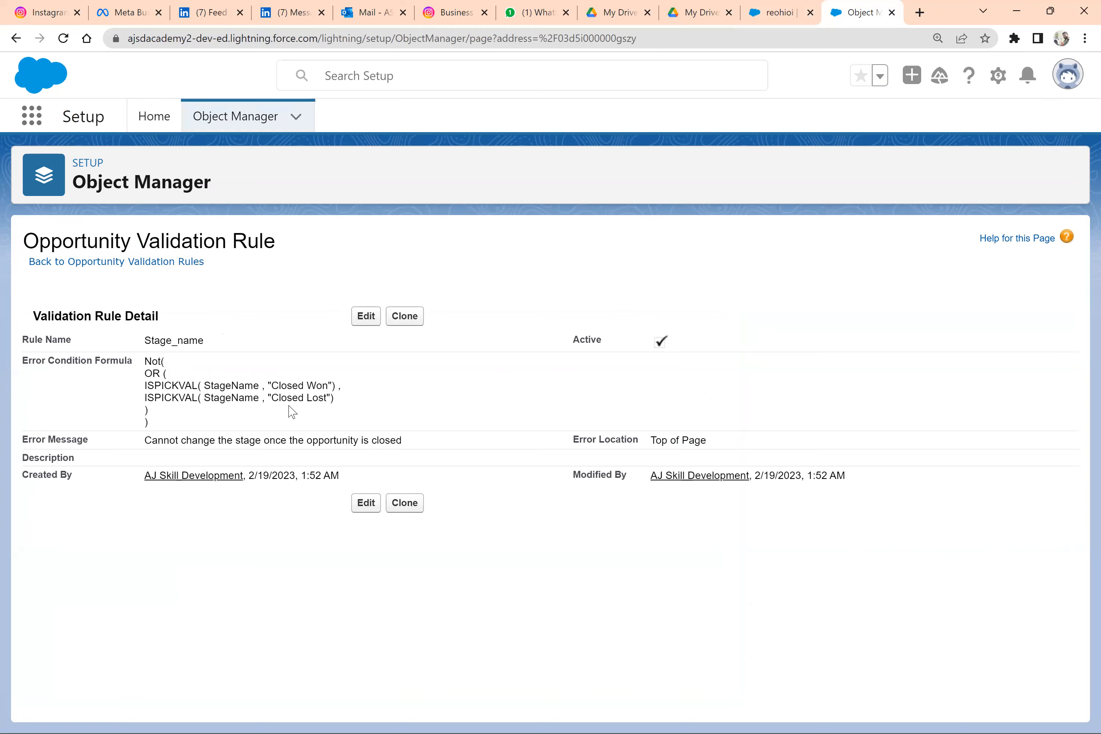
{"action": "key", "text": "alt+Tab"}
{"action": "key", "text": "alt+Tab"}
{"action": "key", "text": "alt+Tab"}
{"action": "key", "text": "alt"}
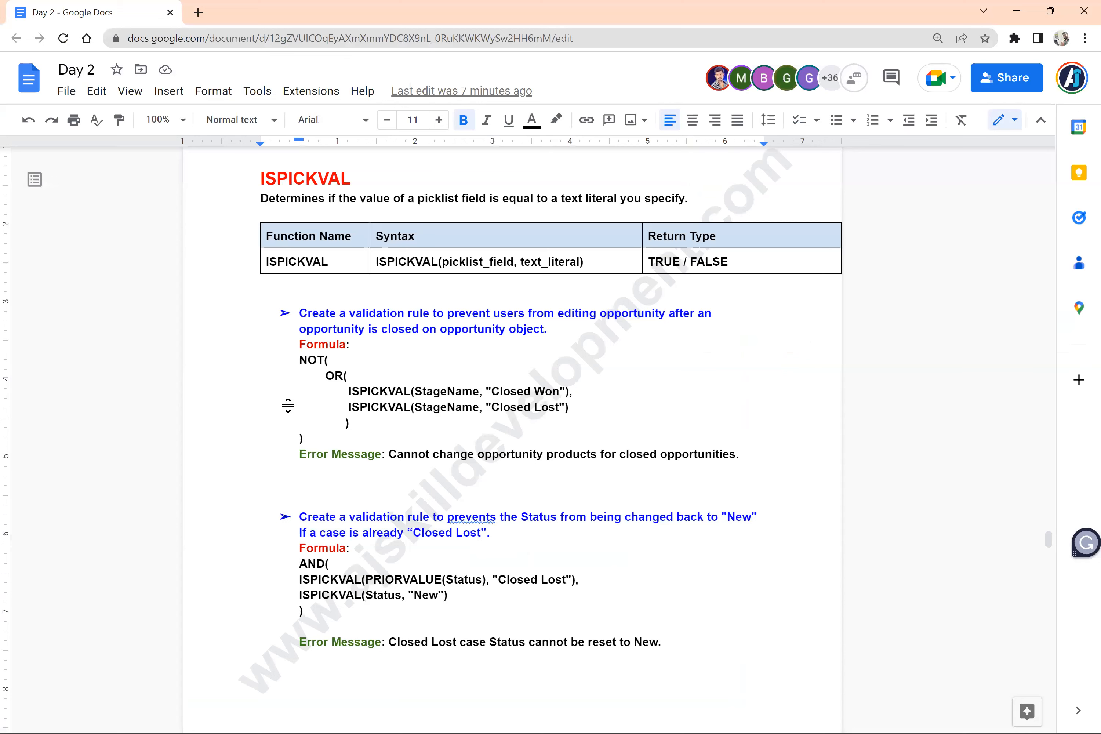
{"action": "left_click", "coordinate": [608, 399]}
{"action": "scroll", "coordinate": [608, 399], "scroll_direction": "up", "scroll_amount": 2}
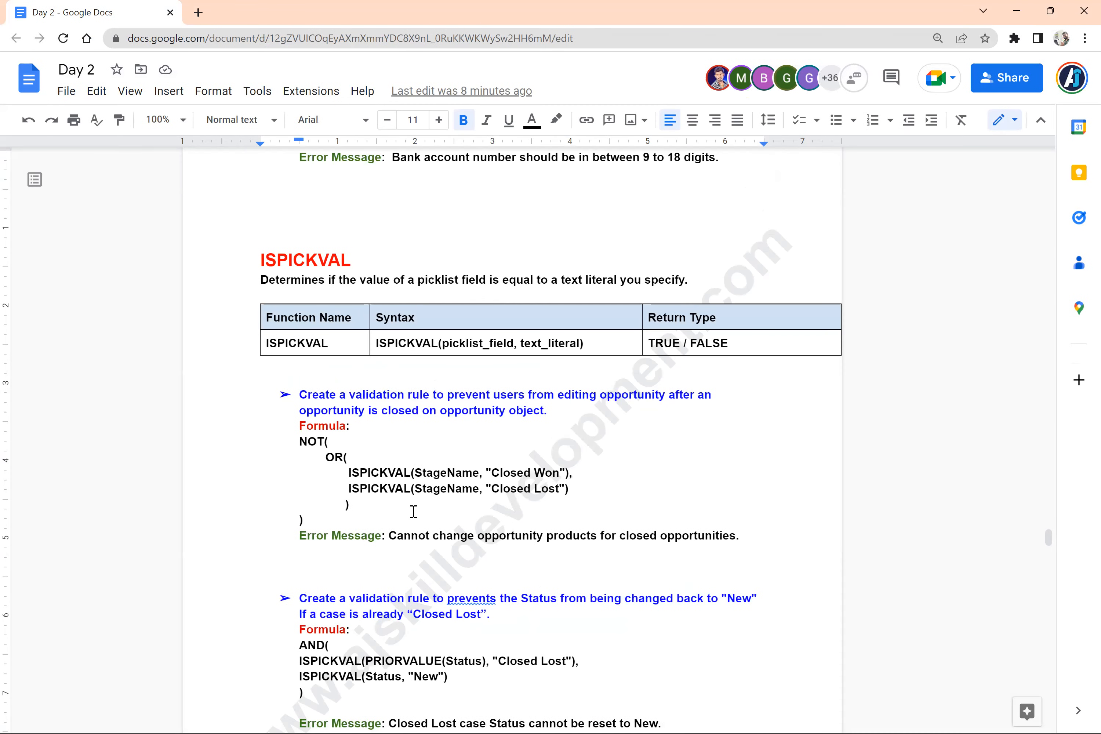
Step: Open the Stage_name validation rule for editing and compare its formula with the ISPICKVAL example in the "Day 2" document
{"action": "key", "text": "alt+Tab"}
{"action": "key", "text": "alt+Tab"}
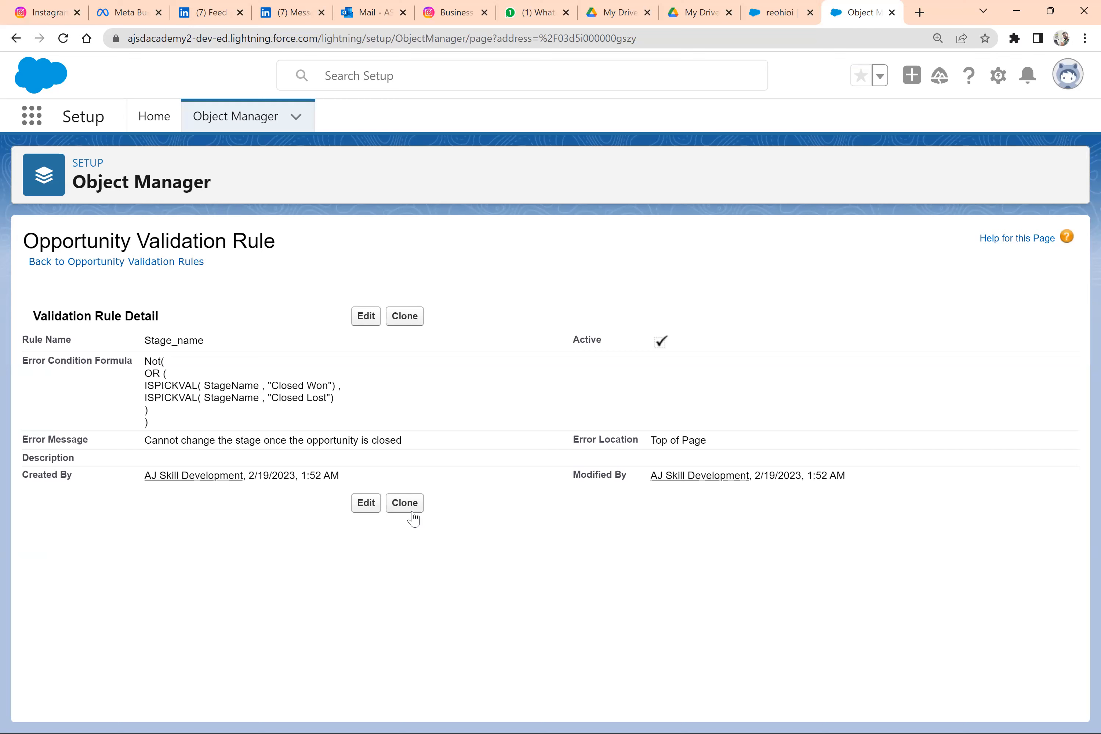
{"action": "left_click", "coordinate": [367, 318]}
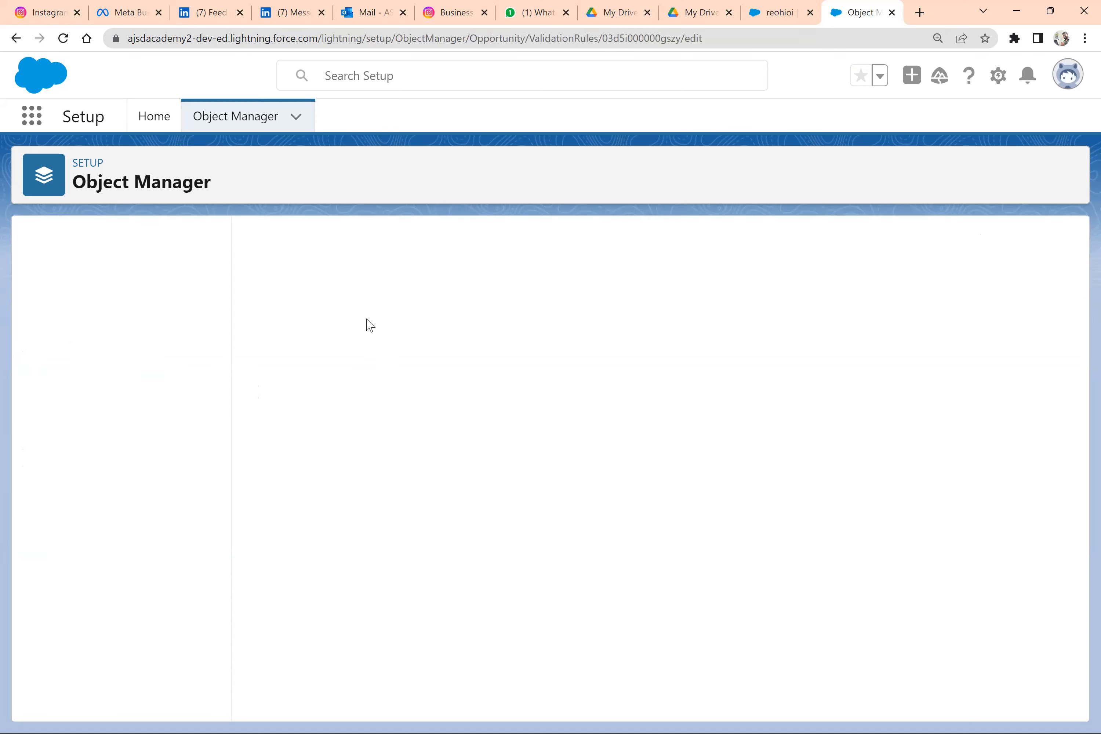
{"action": "scroll", "coordinate": [564, 473], "scroll_direction": "down", "scroll_amount": 3}
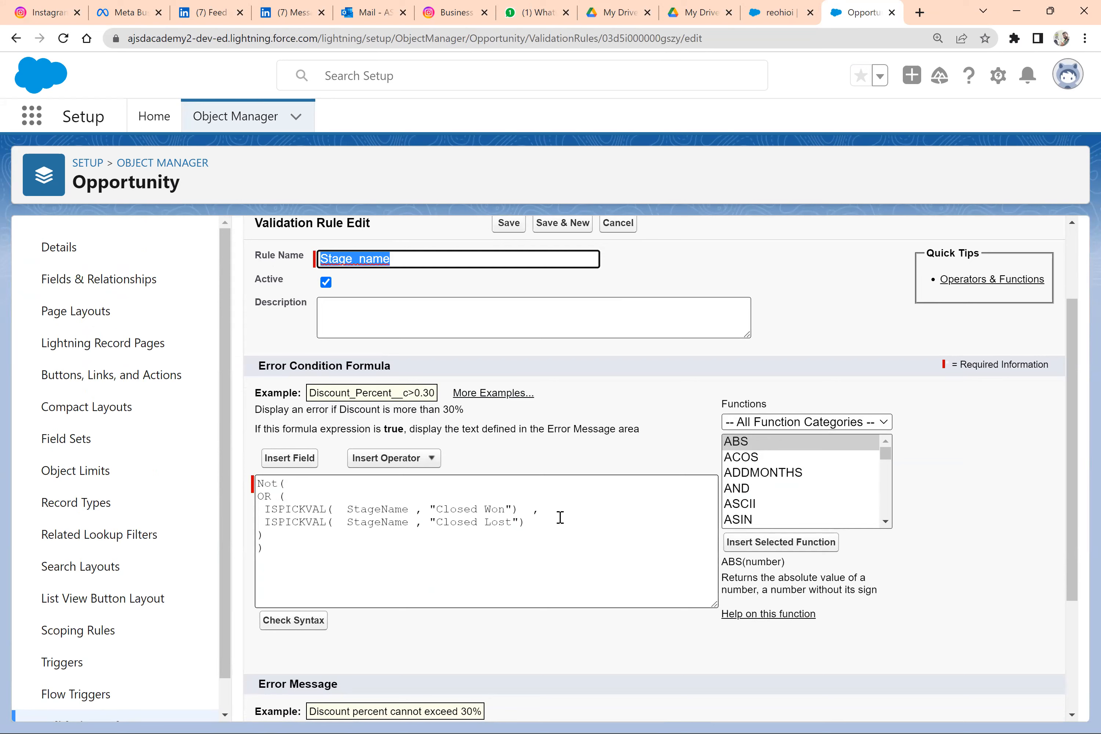
{"action": "key", "text": "alt+Tab"}
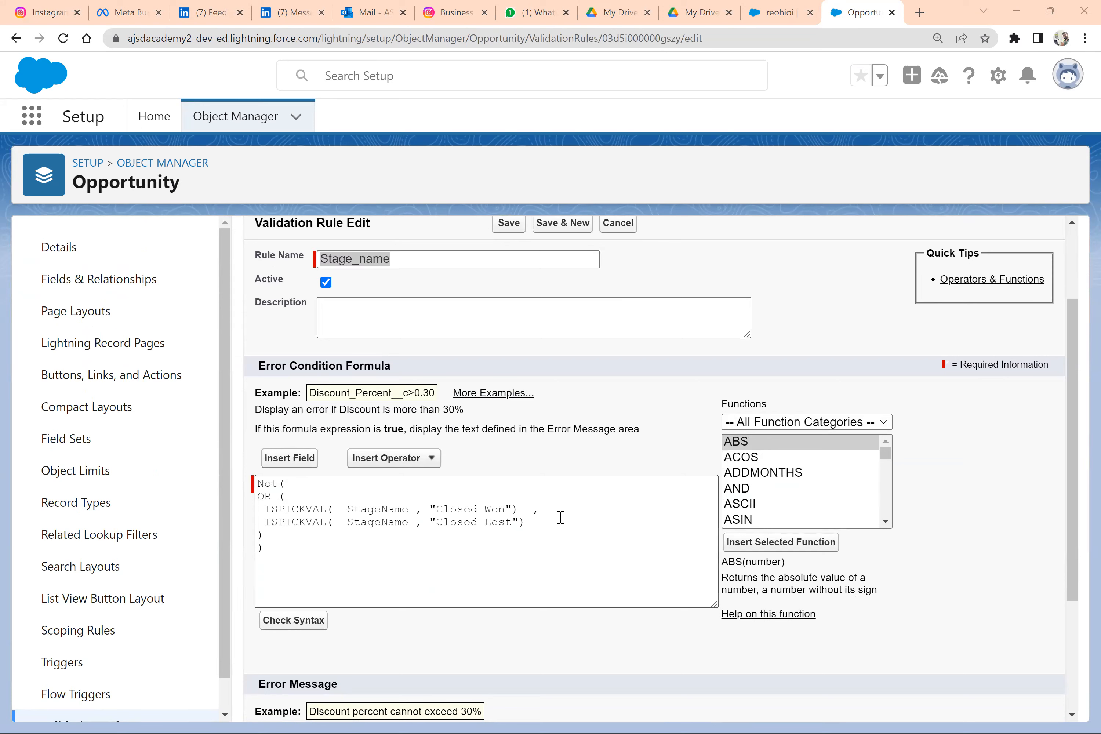
{"action": "key", "text": "alt+Tab"}
{"action": "key", "text": "alt+Tab"}
{"action": "key", "text": "alt+Tab"}
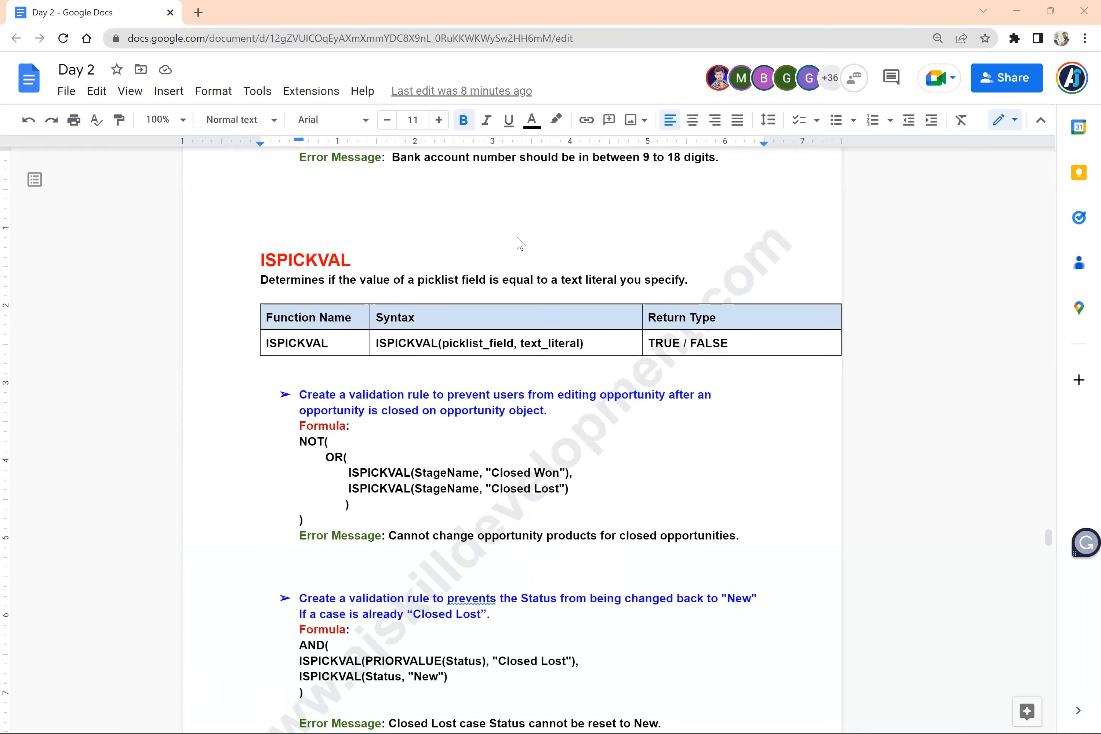
{"action": "key", "text": "alt+Tab"}
{"action": "key", "text": "alt+Tab"}
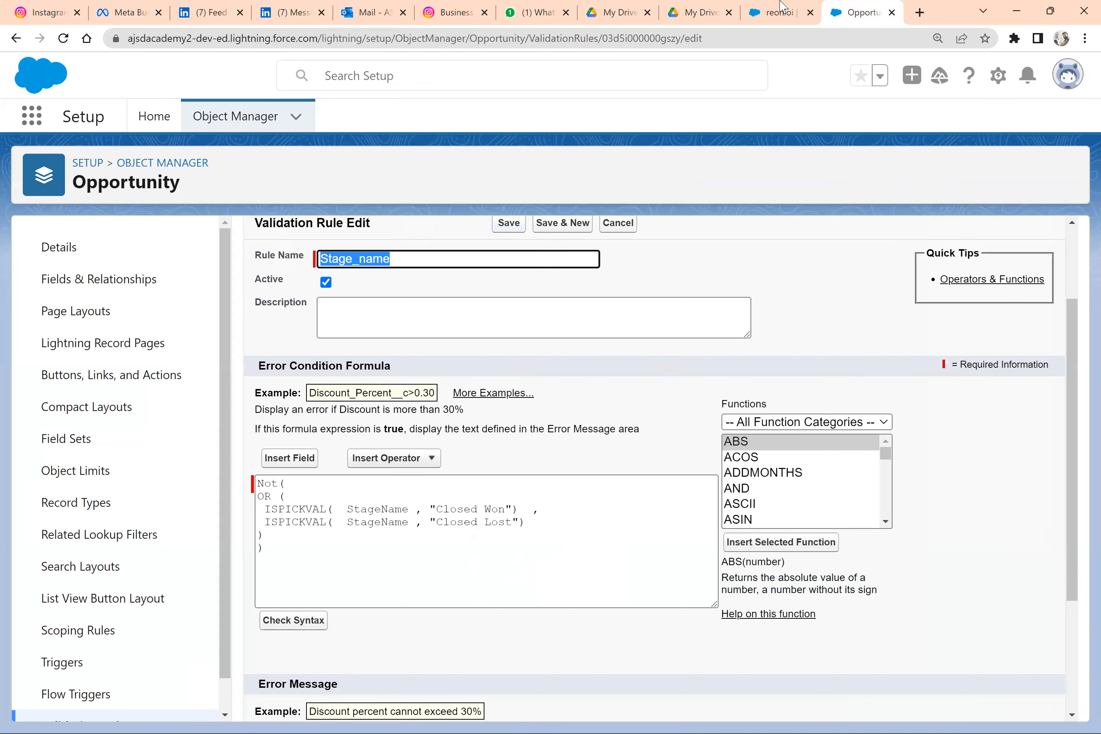
Step: Close the reohioi opportunity with the stage Closed Won and save it
{"action": "key", "text": "ctrl+shift+Tab"}
{"action": "left_click", "coordinate": [831, 282]}
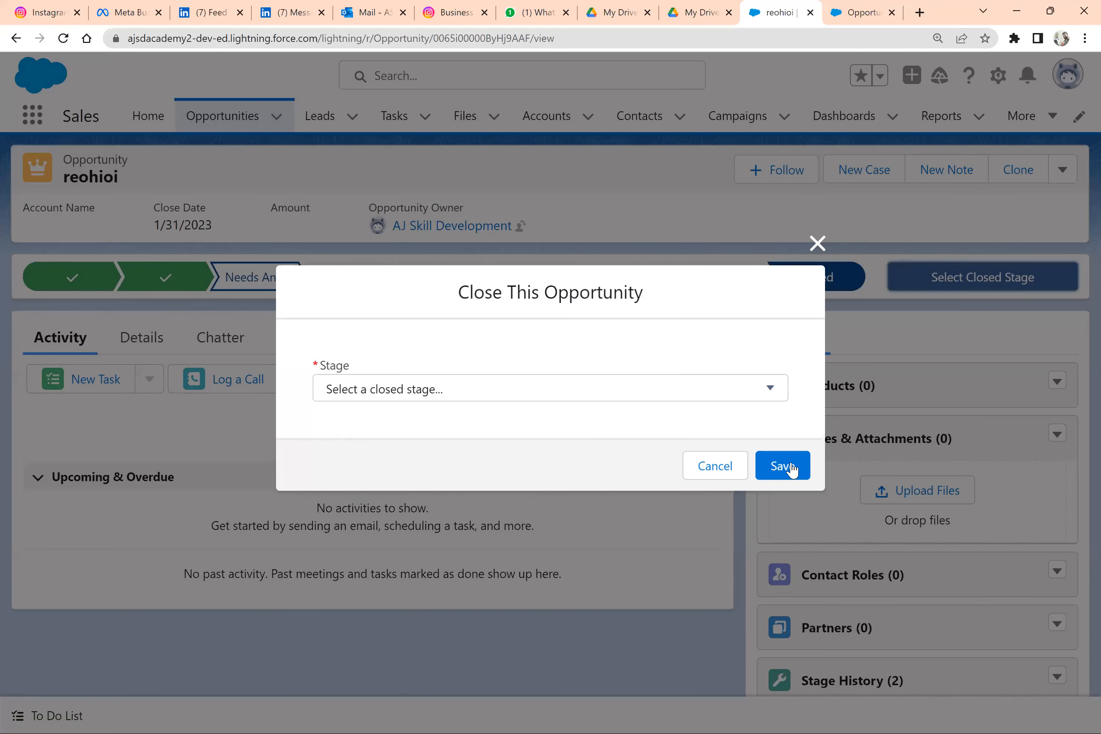
{"action": "key", "text": "space"}
{"action": "key", "text": "Down"}
{"action": "key", "text": "Return"}
{"action": "left_click", "coordinate": [793, 468]}
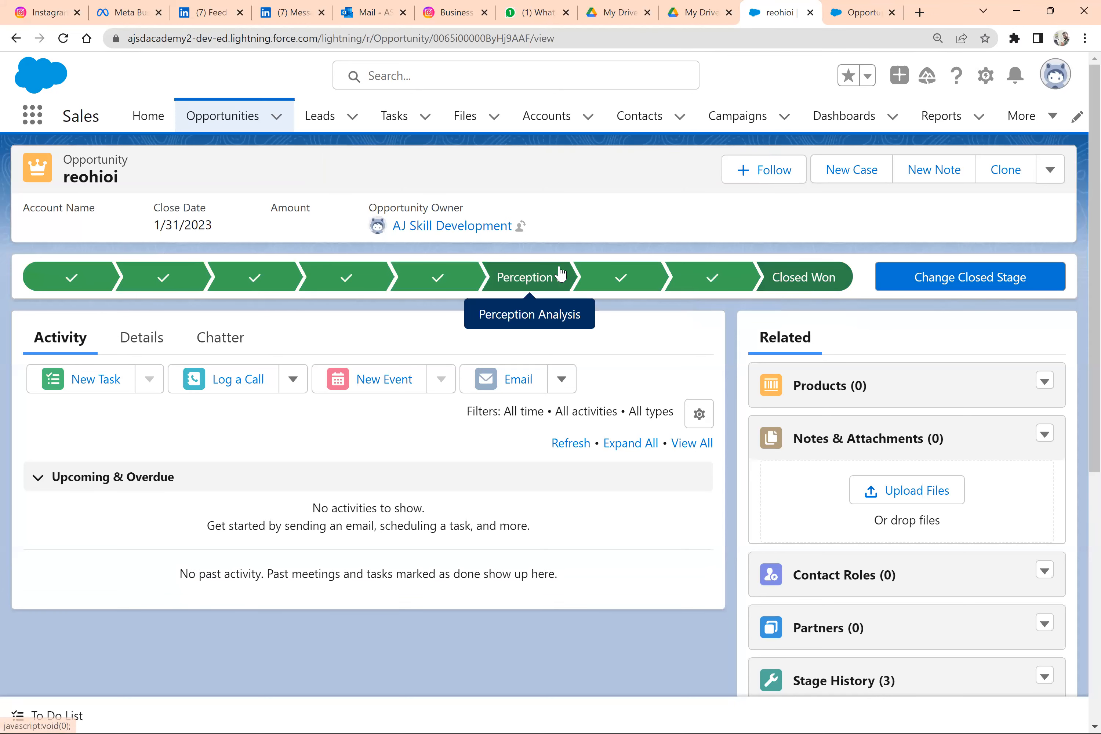
Step: Test the rule by trying to save the closed reohioi opportunity with the stage Qualification, and cancel the edit
{"action": "left_click", "coordinate": [541, 278]}
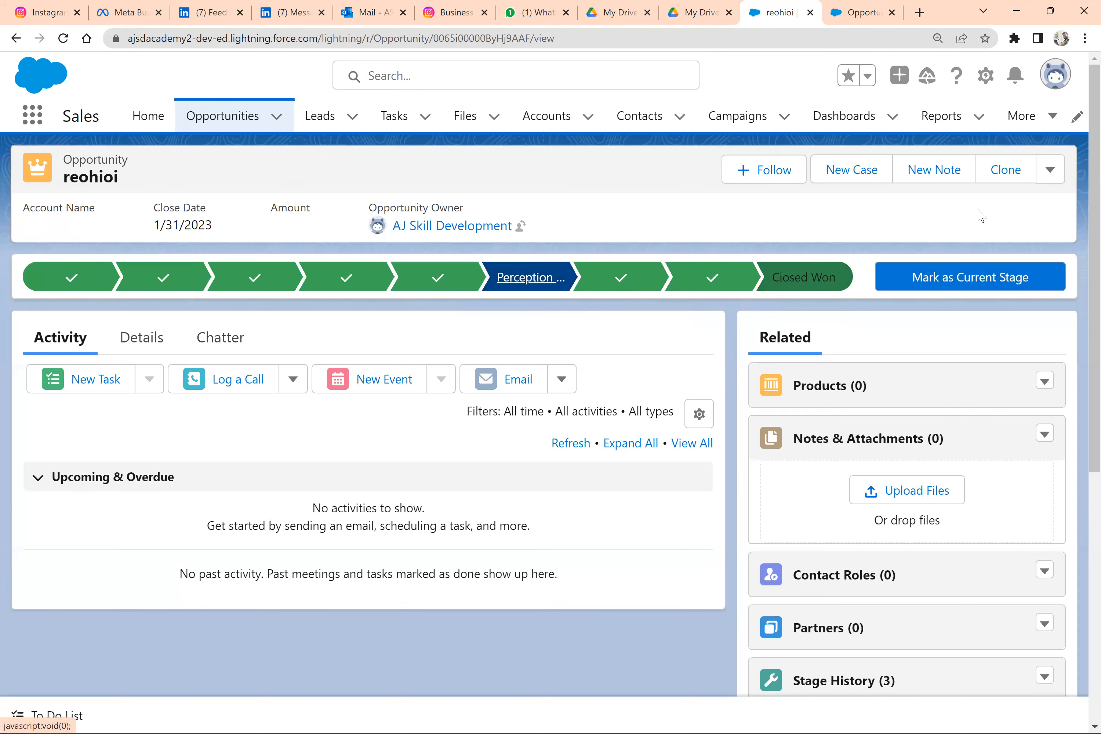
{"action": "left_click", "coordinate": [1047, 175]}
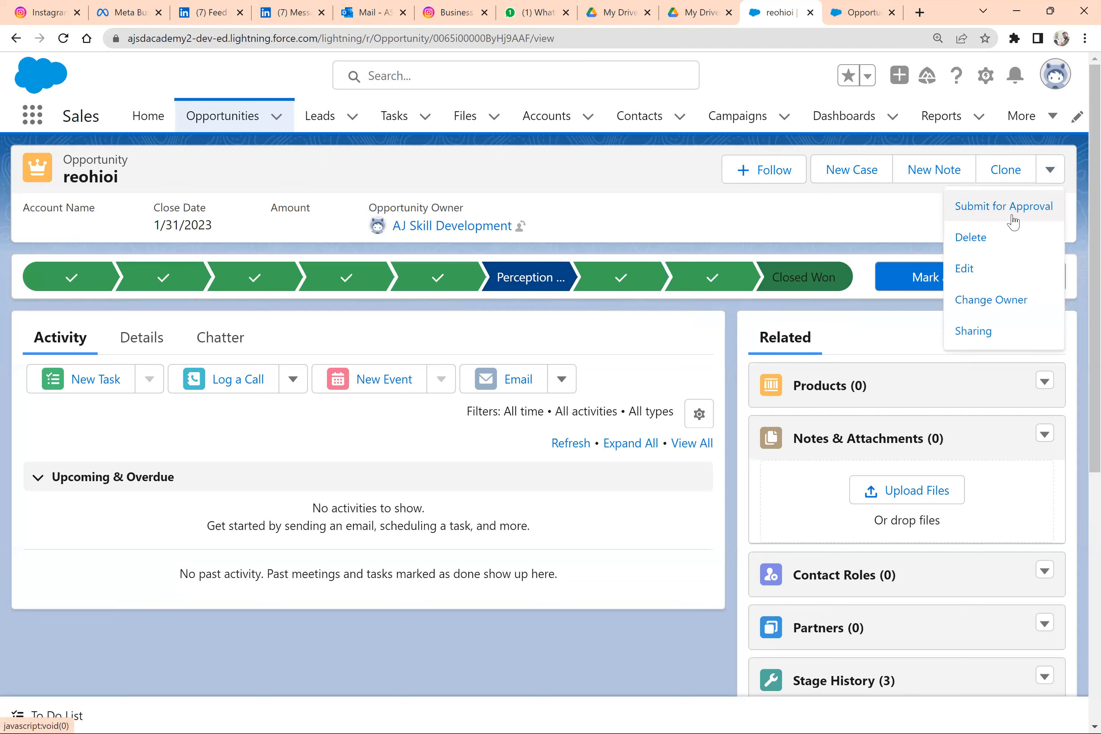
{"action": "left_click", "coordinate": [985, 271]}
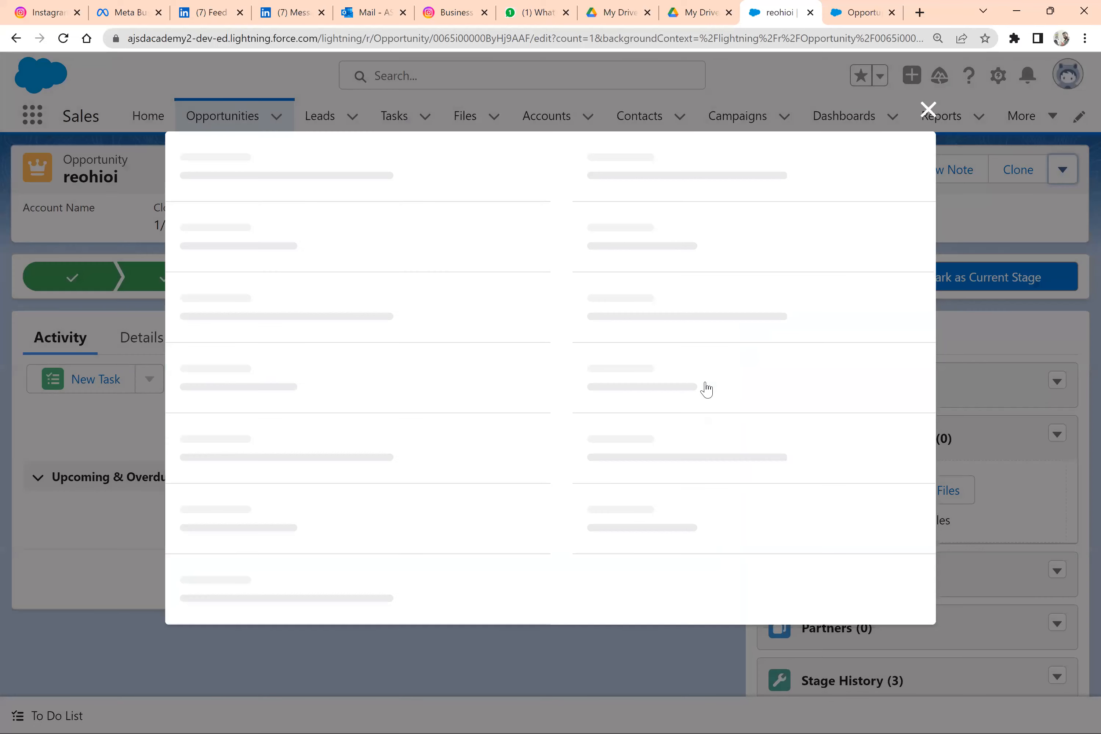
{"action": "left_click", "coordinate": [627, 644]}
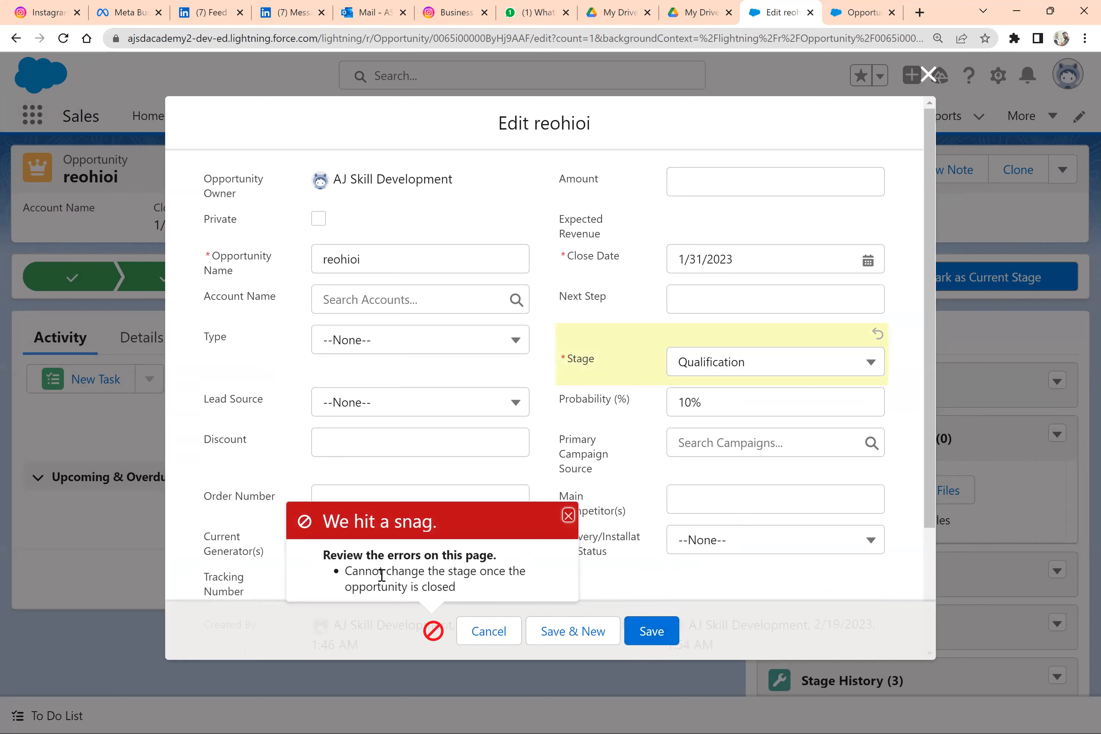
{"action": "left_click_drag", "start_coordinate": [381, 574], "coordinate": [477, 590]}
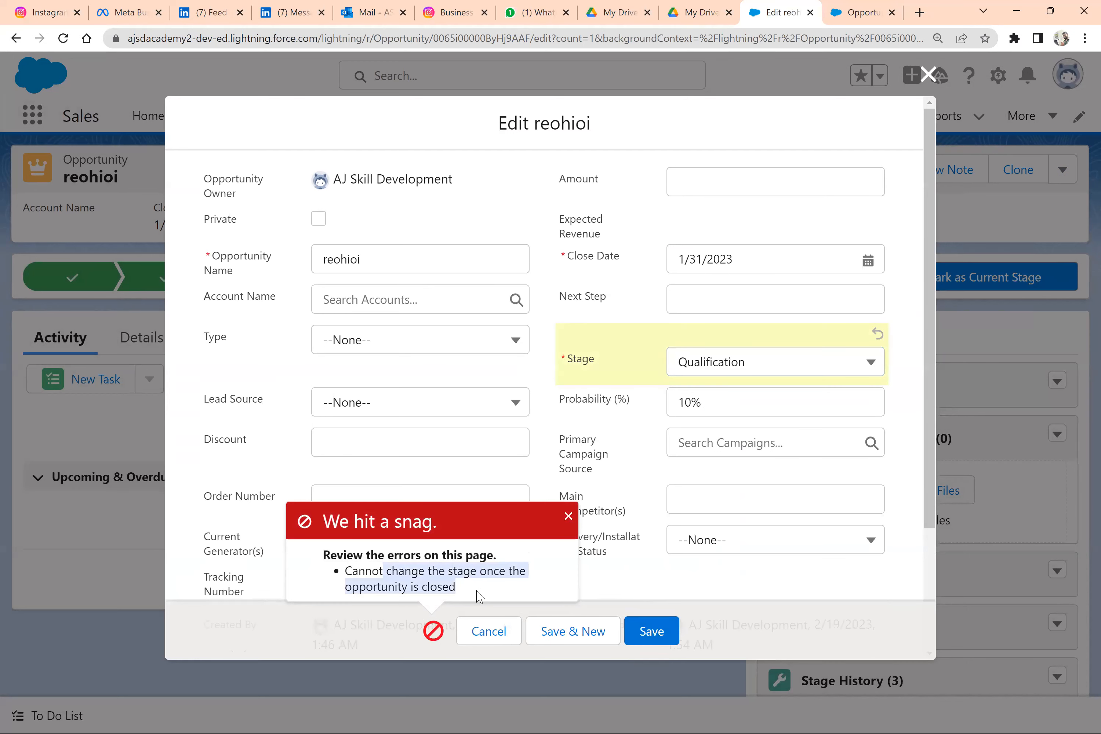
{"action": "left_click", "coordinate": [489, 632]}
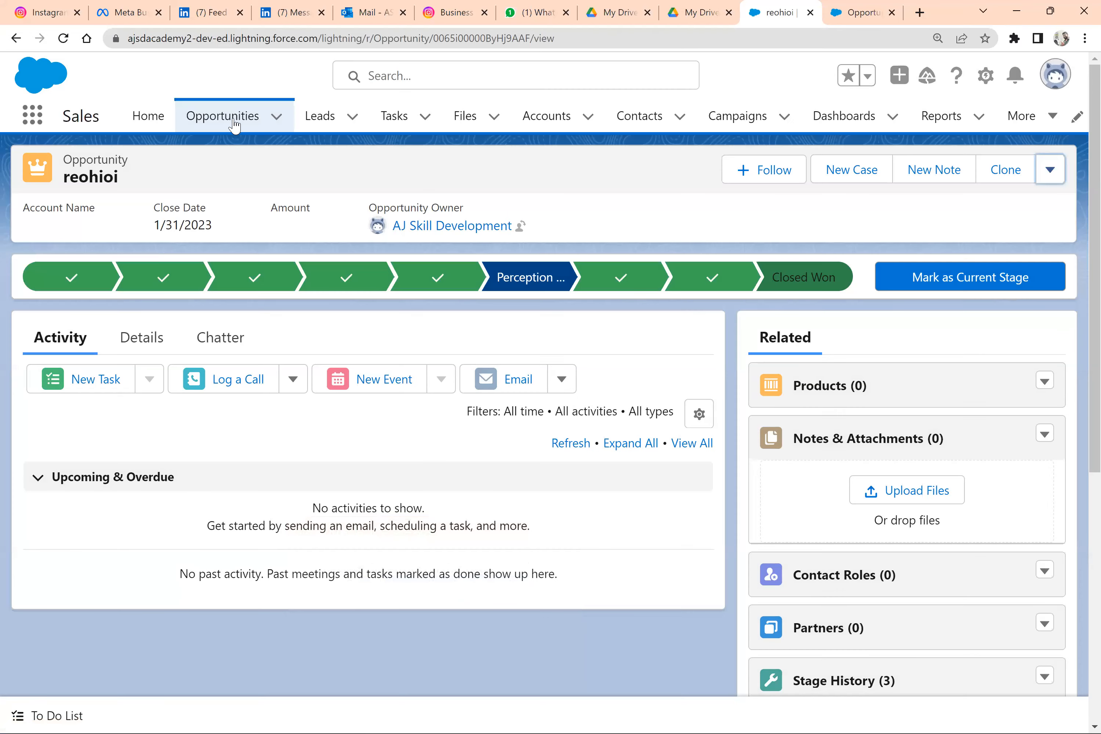
Step: Start a new opportunity named Test with the stage Prospecting and try to save it
{"action": "left_click", "coordinate": [234, 124]}
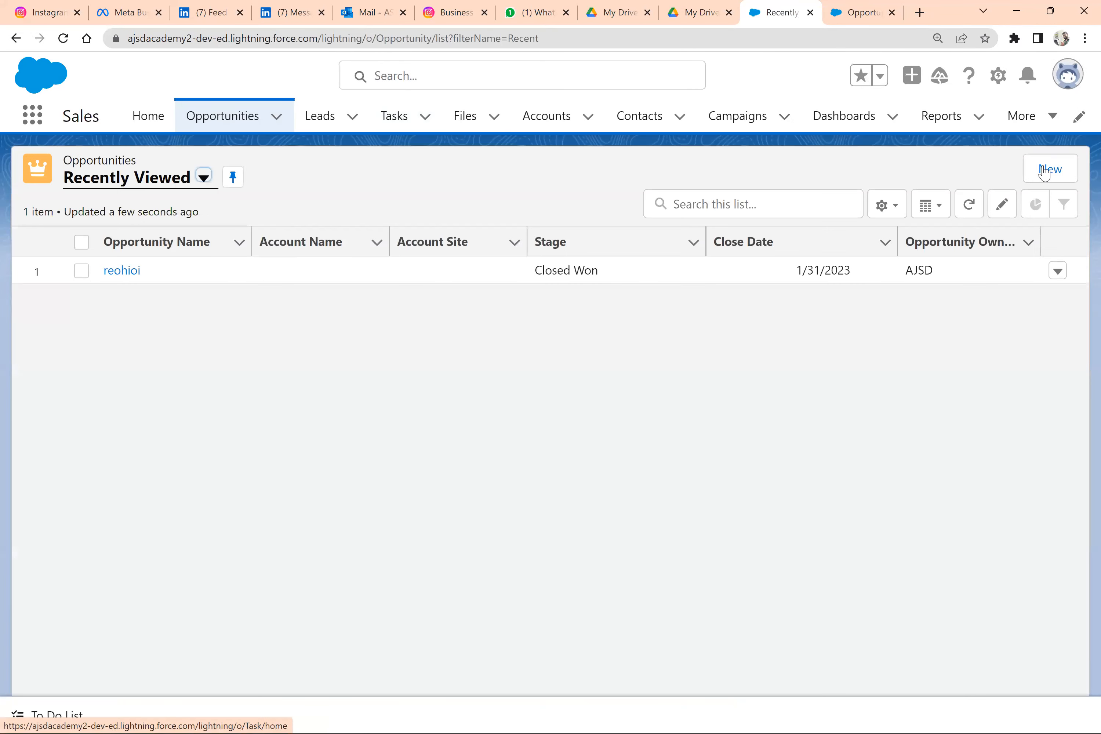
{"action": "left_click", "coordinate": [1047, 172]}
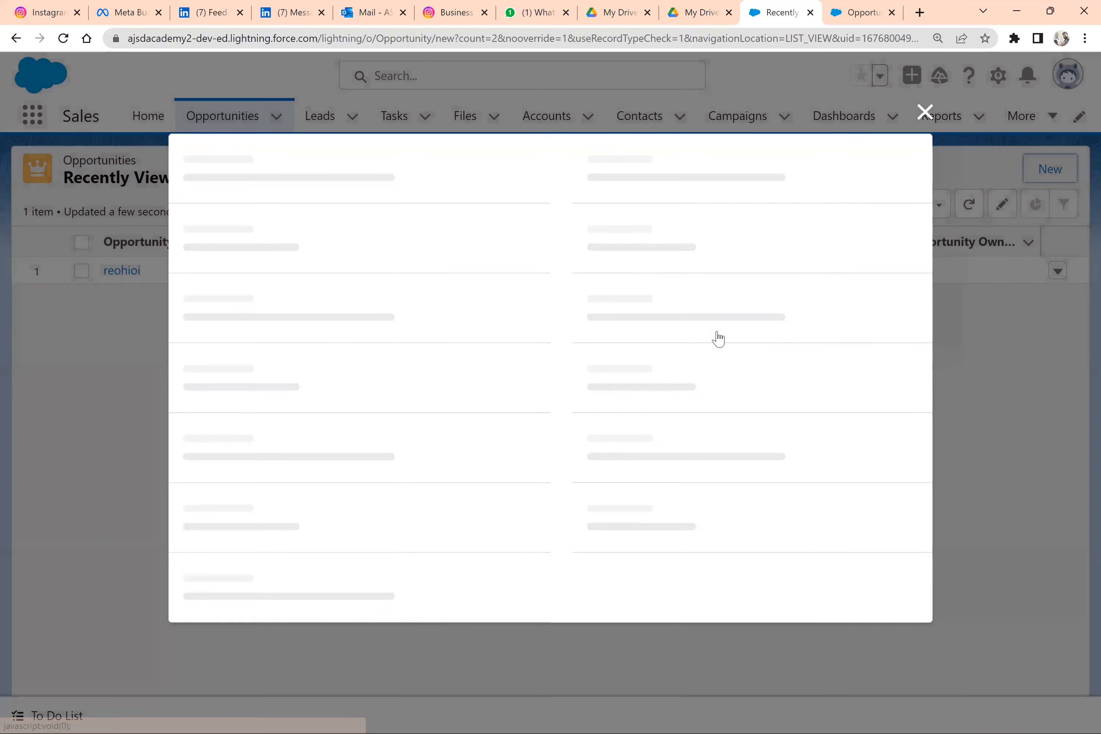
{"action": "left_click", "coordinate": [718, 337]}
{"action": "left_click", "coordinate": [720, 396]}
{"action": "left_click", "coordinate": [371, 291]}
{"action": "type", "text": "Test"}
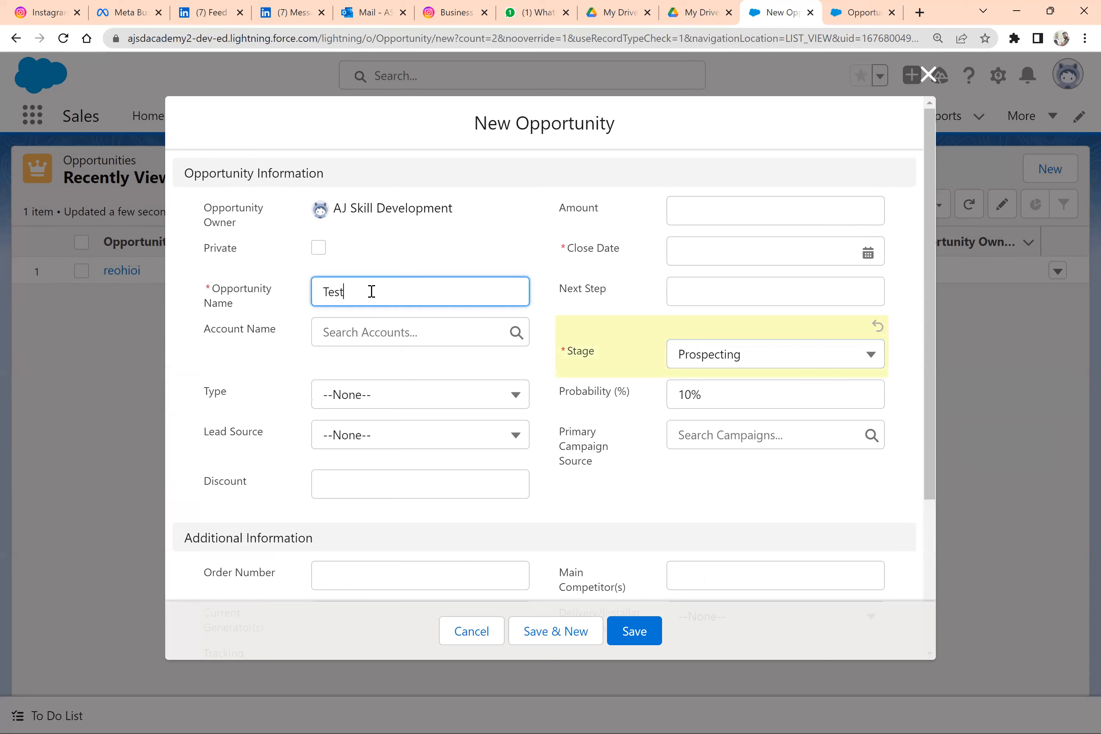
{"action": "scroll", "coordinate": [523, 510], "scroll_direction": "down", "scroll_amount": 5}
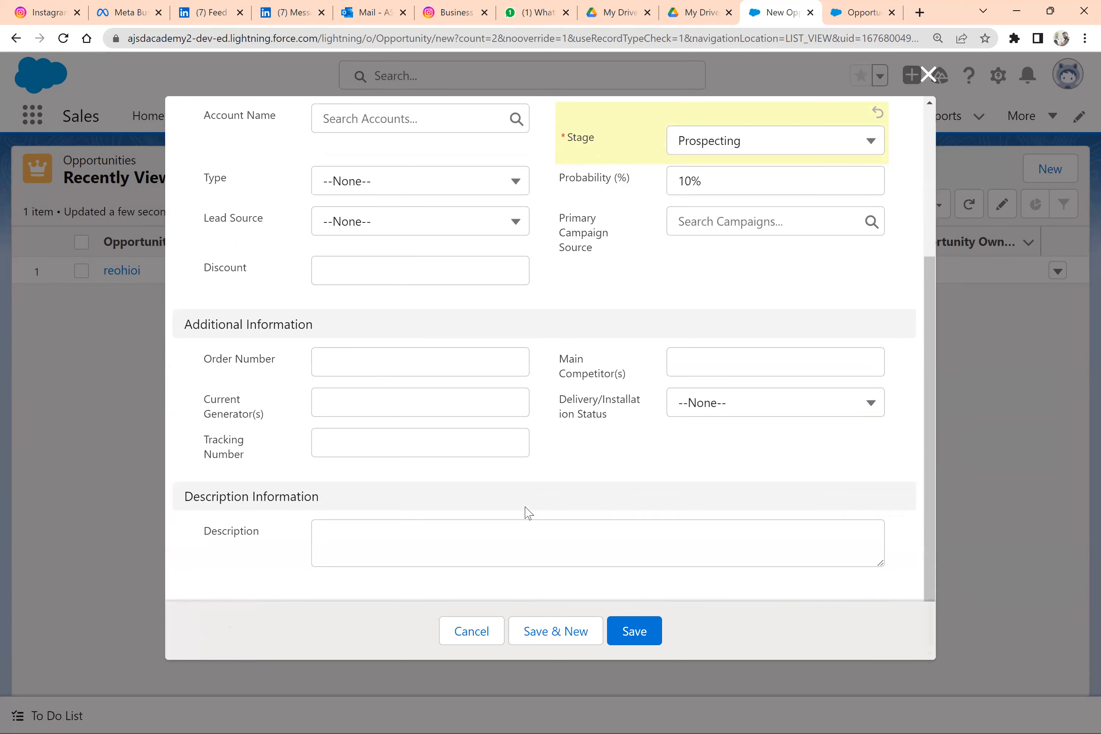
{"action": "scroll", "coordinate": [524, 511], "scroll_direction": "up", "scroll_amount": 5}
{"action": "left_click", "coordinate": [634, 631]}
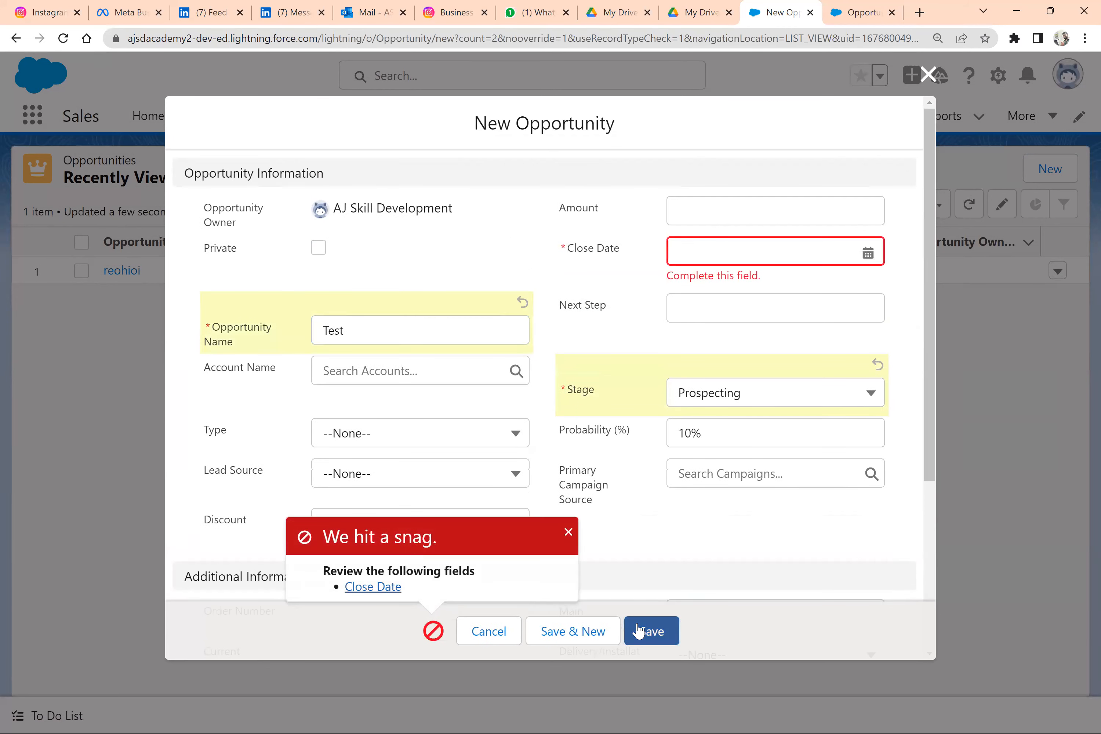
Step: Set the new opportunity's close date to 2/1/2023 and try saving it again
{"action": "left_click", "coordinate": [866, 252]}
{"action": "left_click", "coordinate": [866, 251]}
{"action": "left_click", "coordinate": [791, 352]}
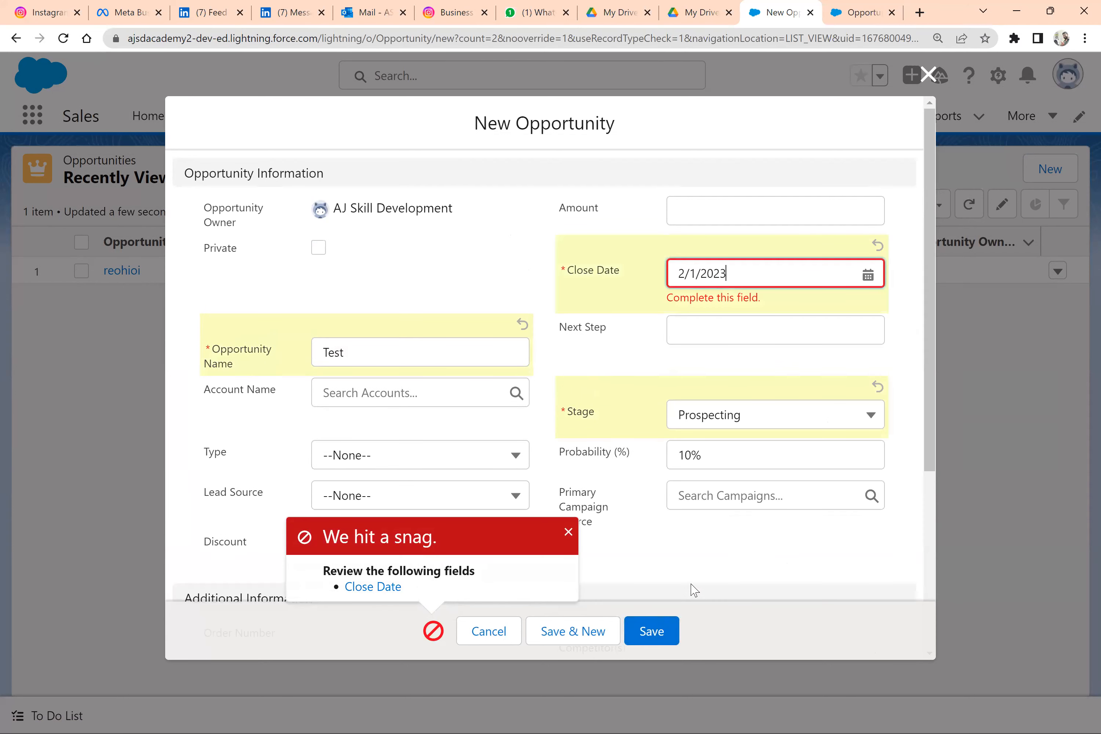
{"action": "left_click", "coordinate": [665, 627]}
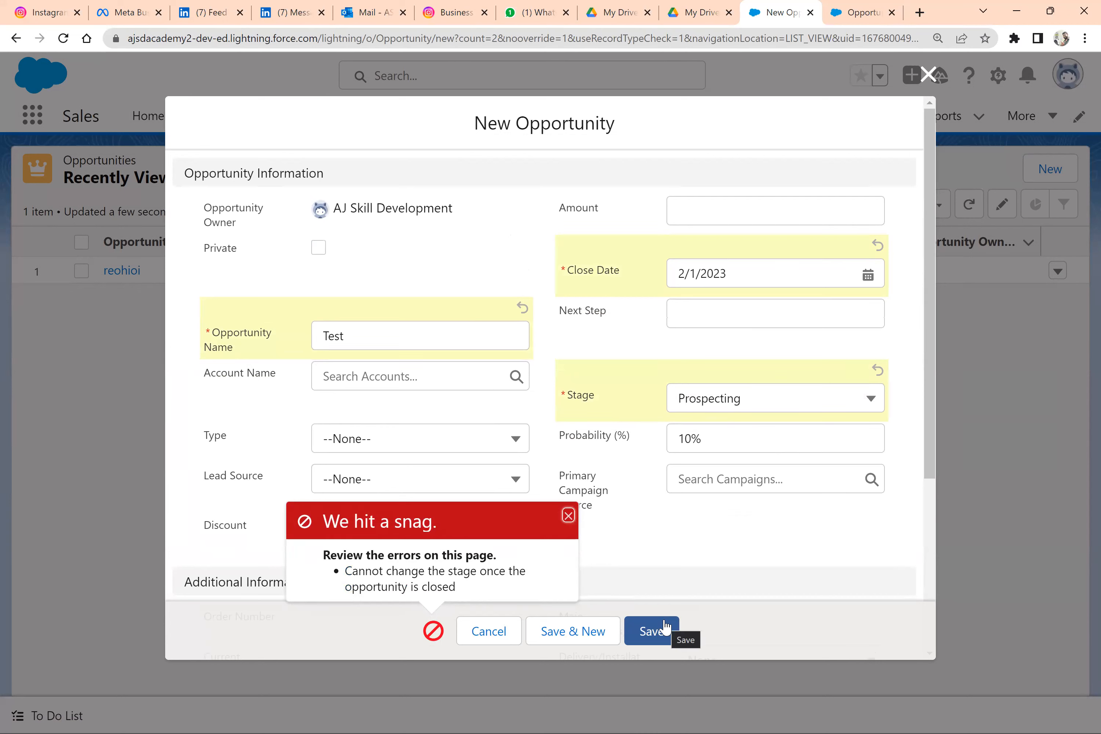
Step: Change the new Test opportunity's stage to Closed Won and save it
{"action": "left_click", "coordinate": [762, 414]}
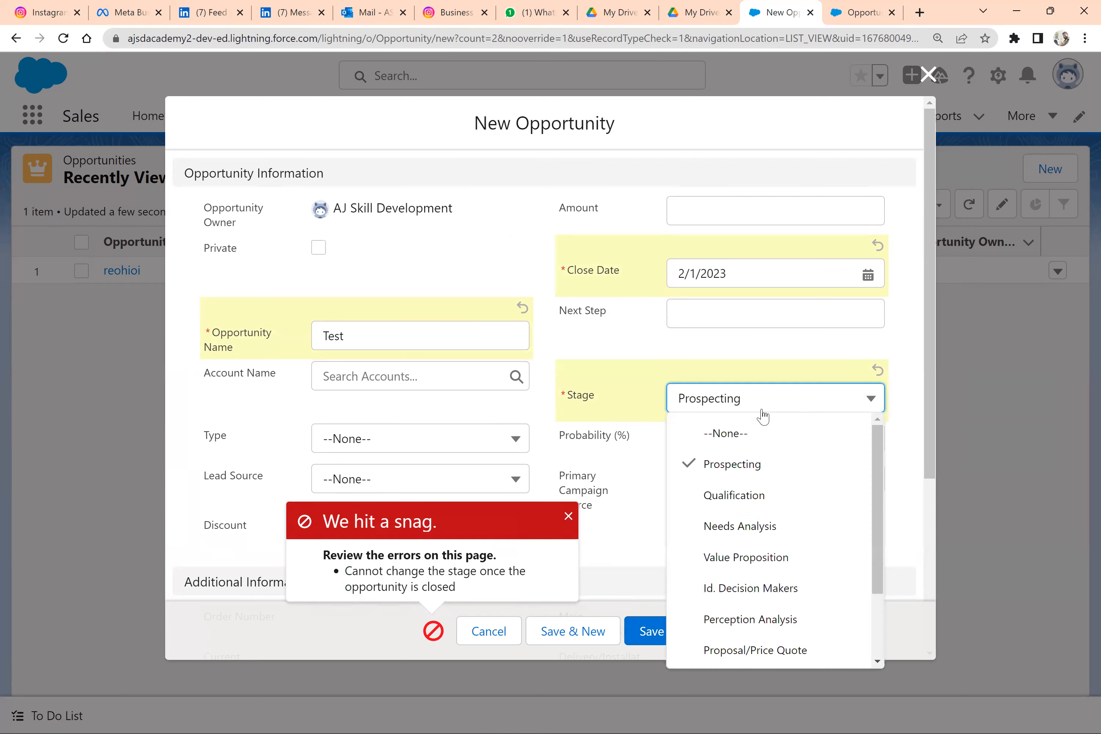
{"action": "scroll", "coordinate": [753, 538], "scroll_direction": "down", "scroll_amount": 2}
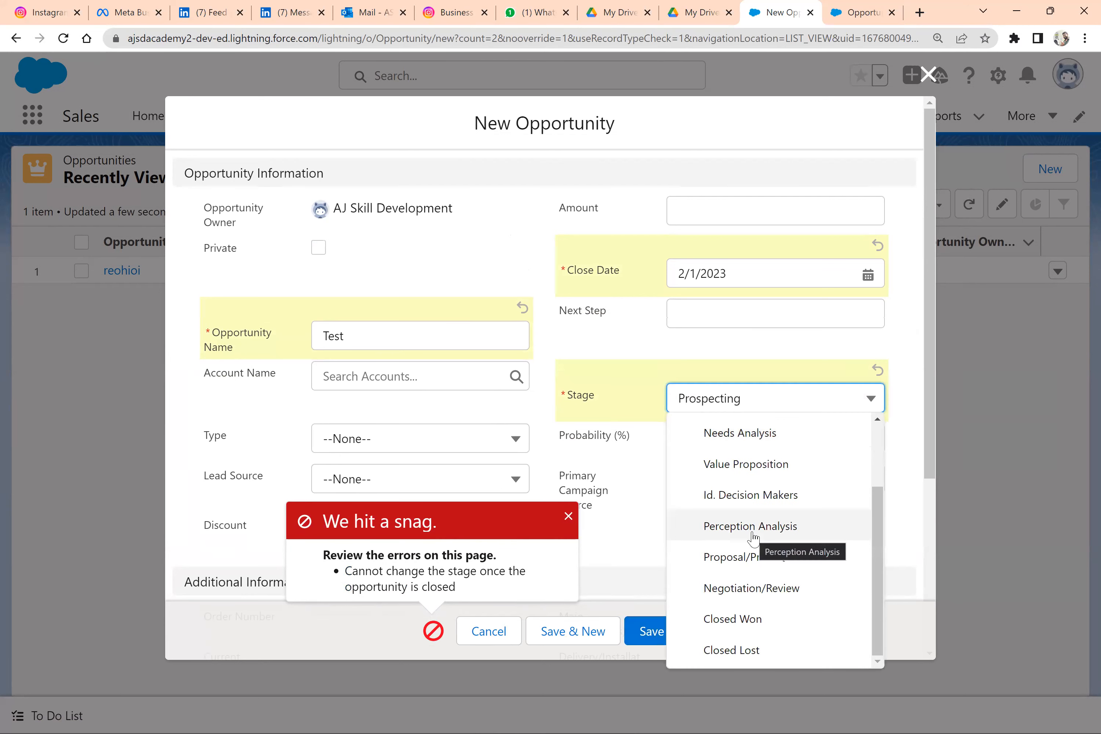
{"action": "left_click", "coordinate": [750, 628]}
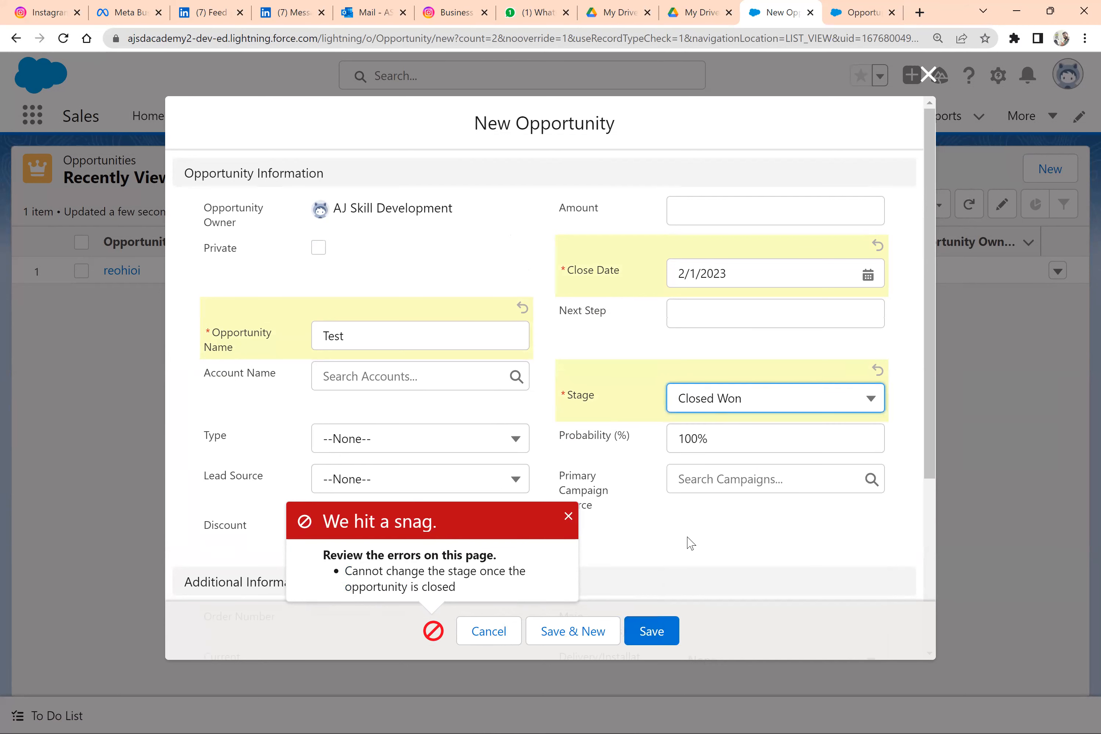
{"action": "left_click", "coordinate": [662, 634]}
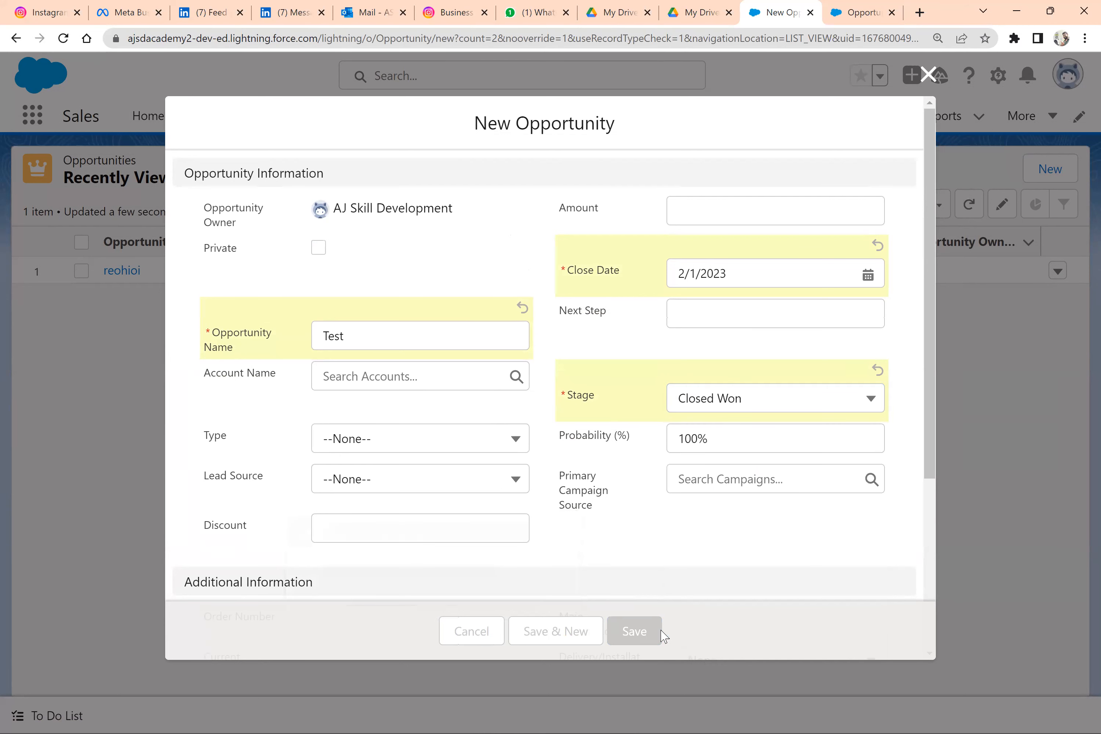
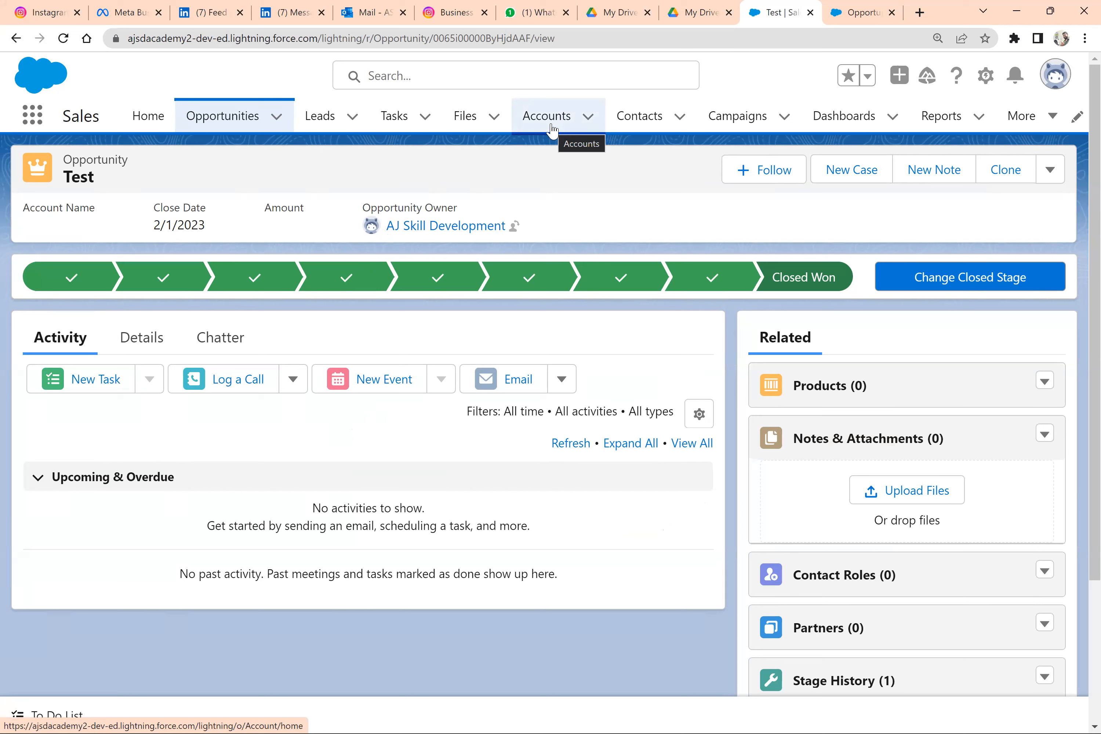
{"action": "left_click", "coordinate": [1050, 169]}
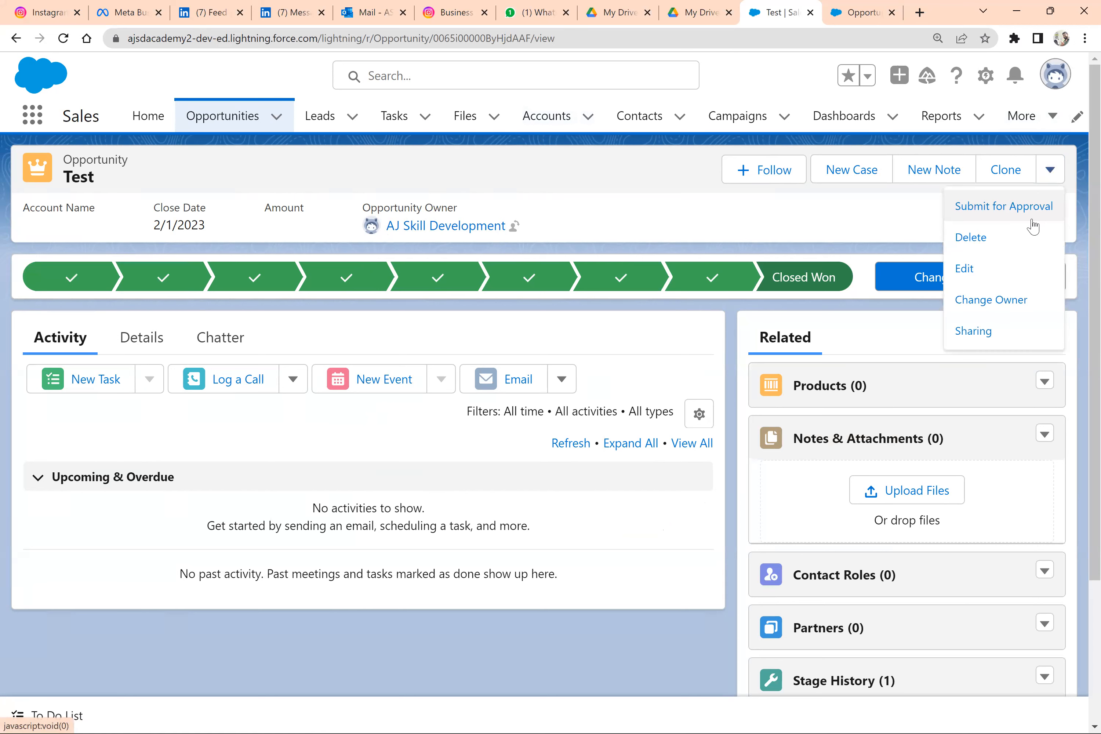
{"action": "left_click", "coordinate": [997, 280]}
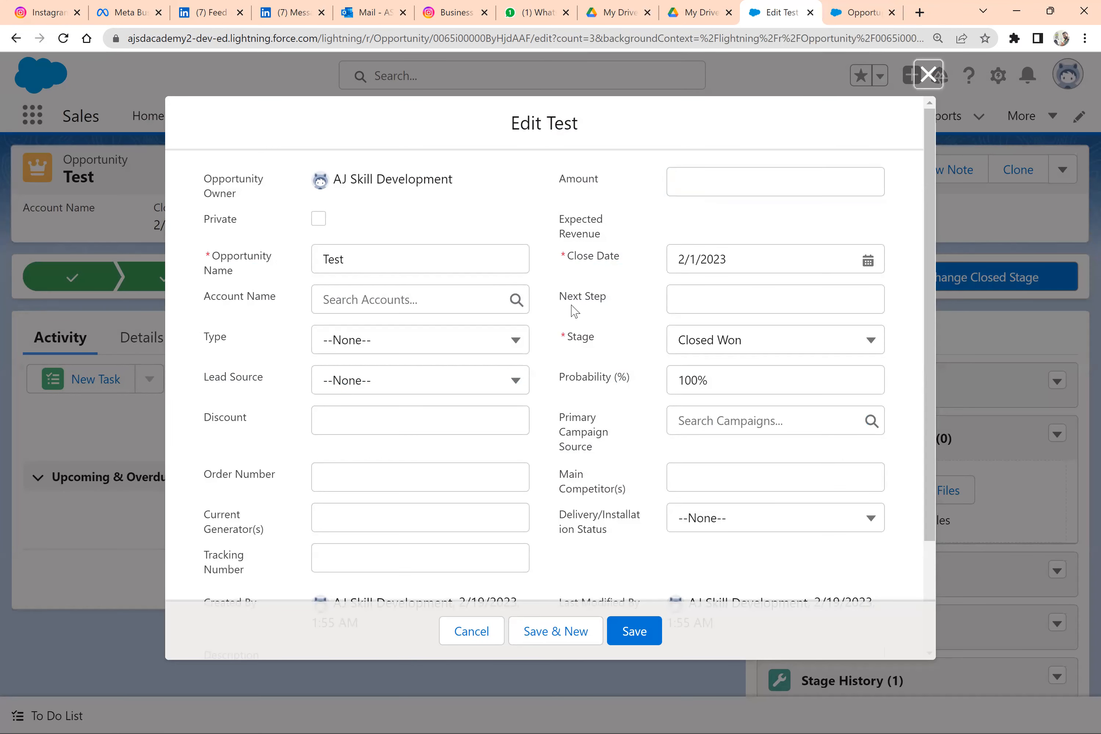
{"action": "key", "text": "Escape"}
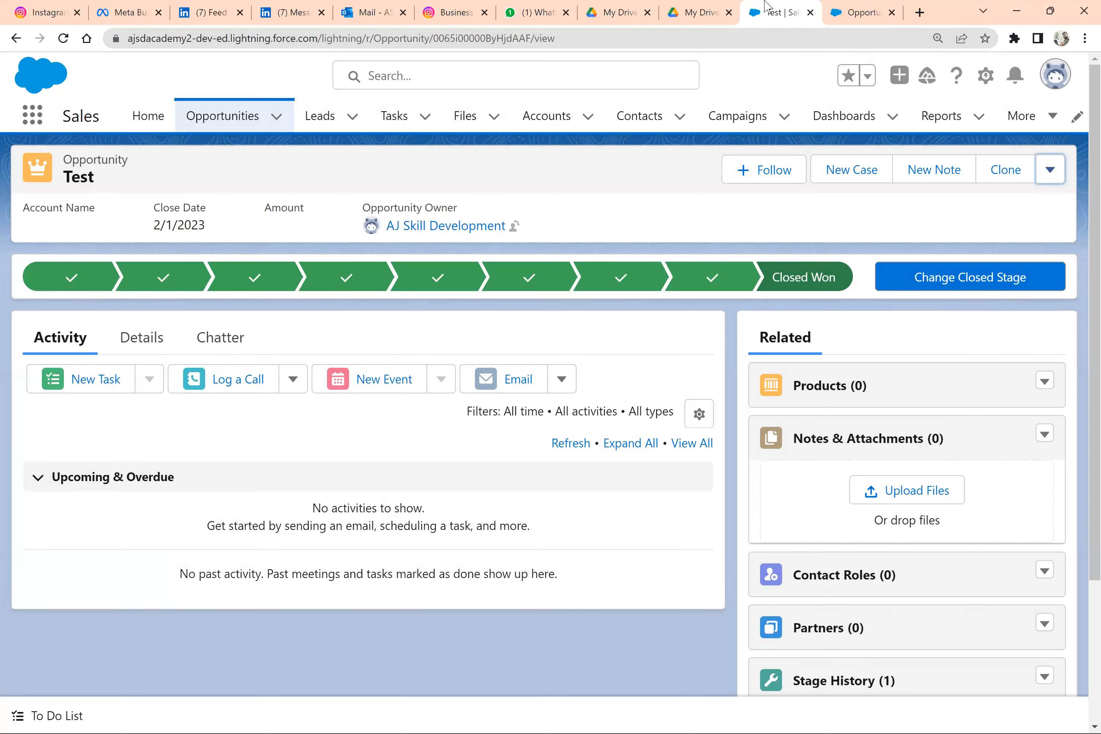
Step: Switch to the "Day 2" document in Google Docs and highlight the NOT/OR ISPICKVAL formula for closed opportunities to review it
{"action": "key", "text": "ctrl+shift+Tab"}
{"action": "key", "text": "ctrl+Tab"}
{"action": "key", "text": "alt+Tab"}
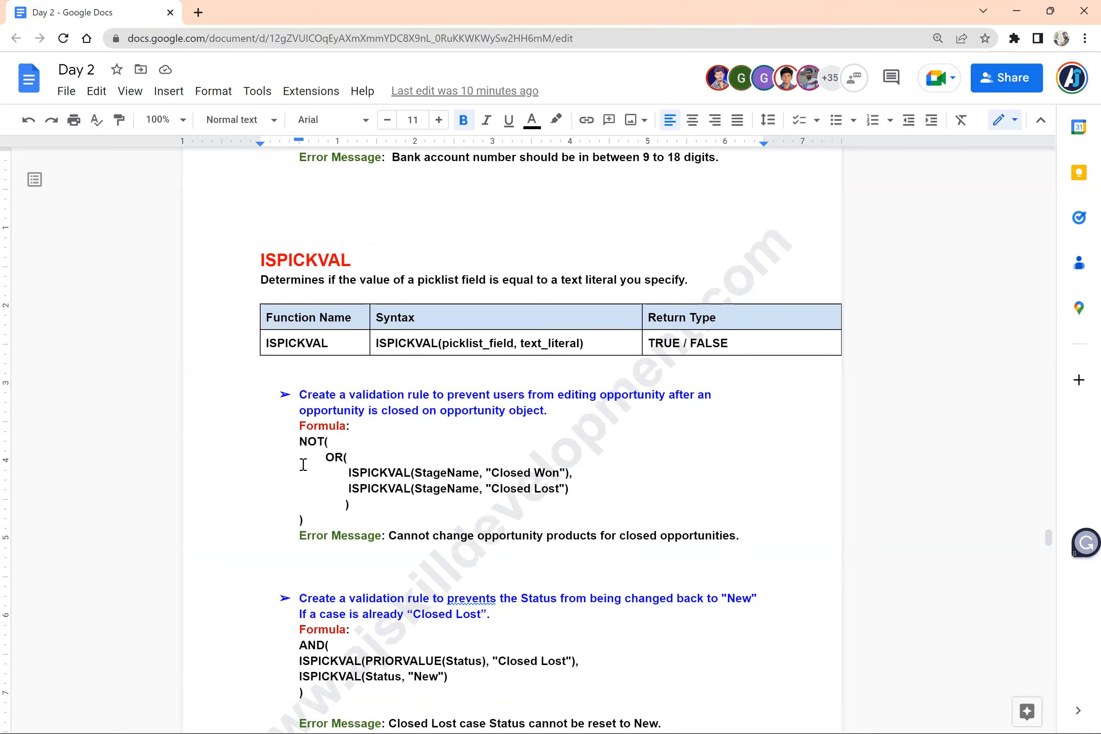
{"action": "left_click_drag", "start_coordinate": [304, 520], "coordinate": [300, 445]}
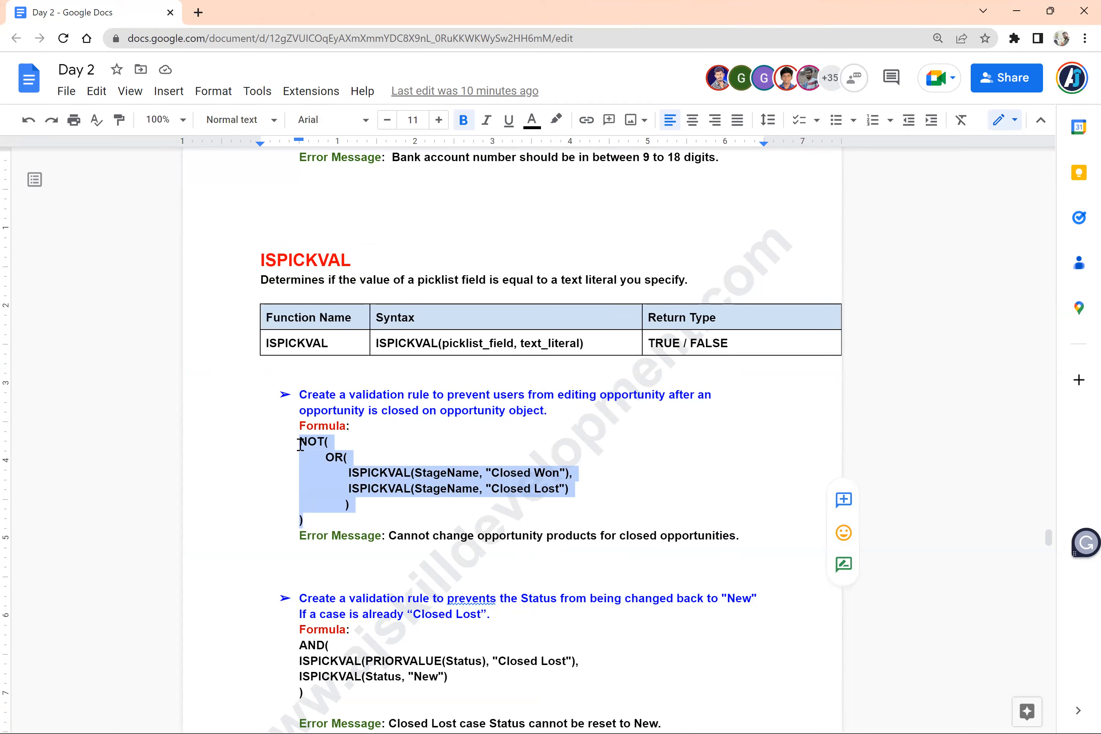
{"action": "key", "text": "alt+Tab"}
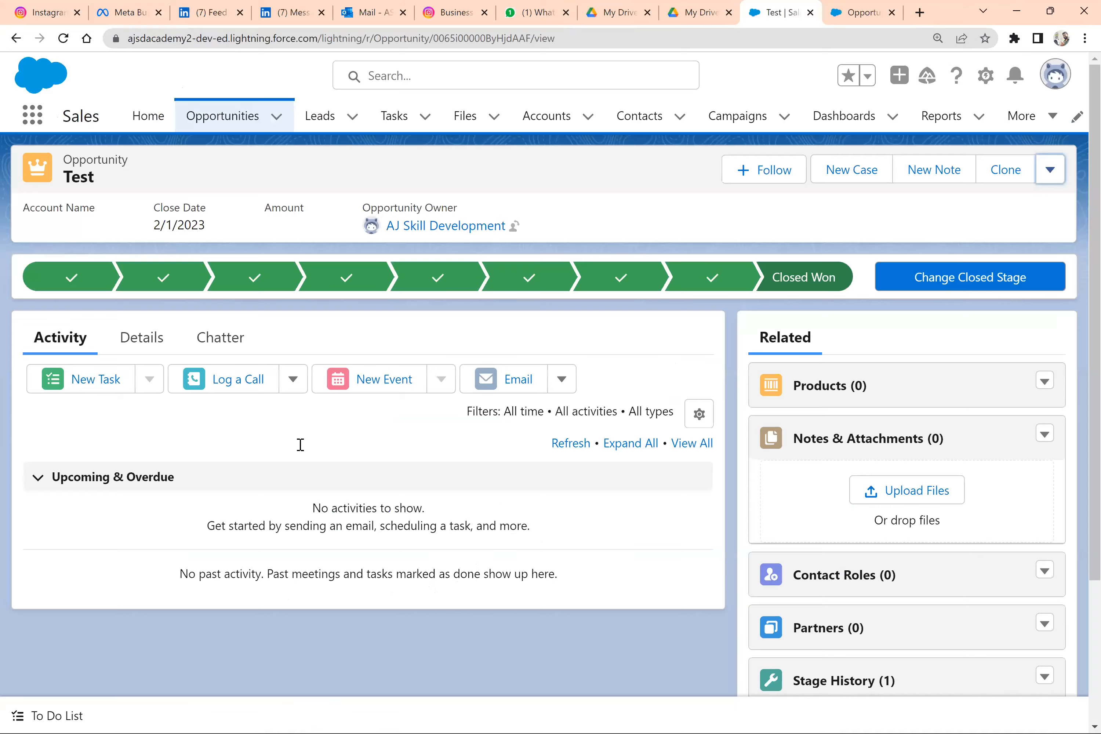
{"action": "key", "text": "alt+Tab"}
{"action": "key", "text": "alt+Tab"}
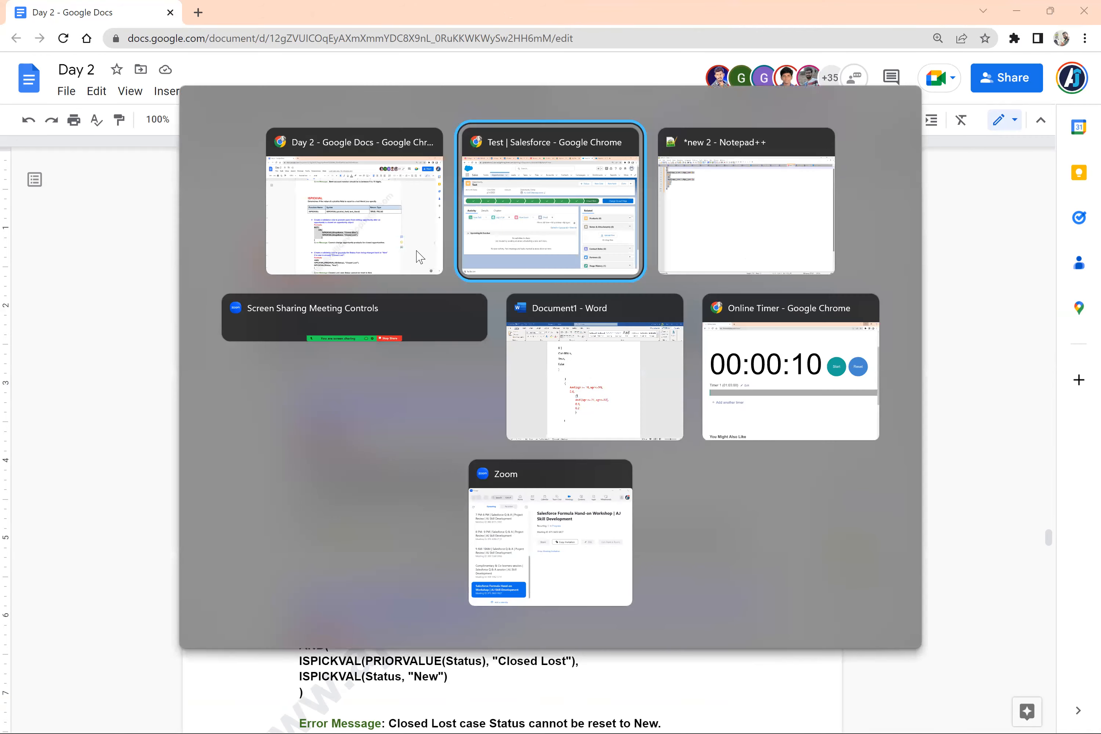
{"action": "left_click", "coordinate": [626, 5]}
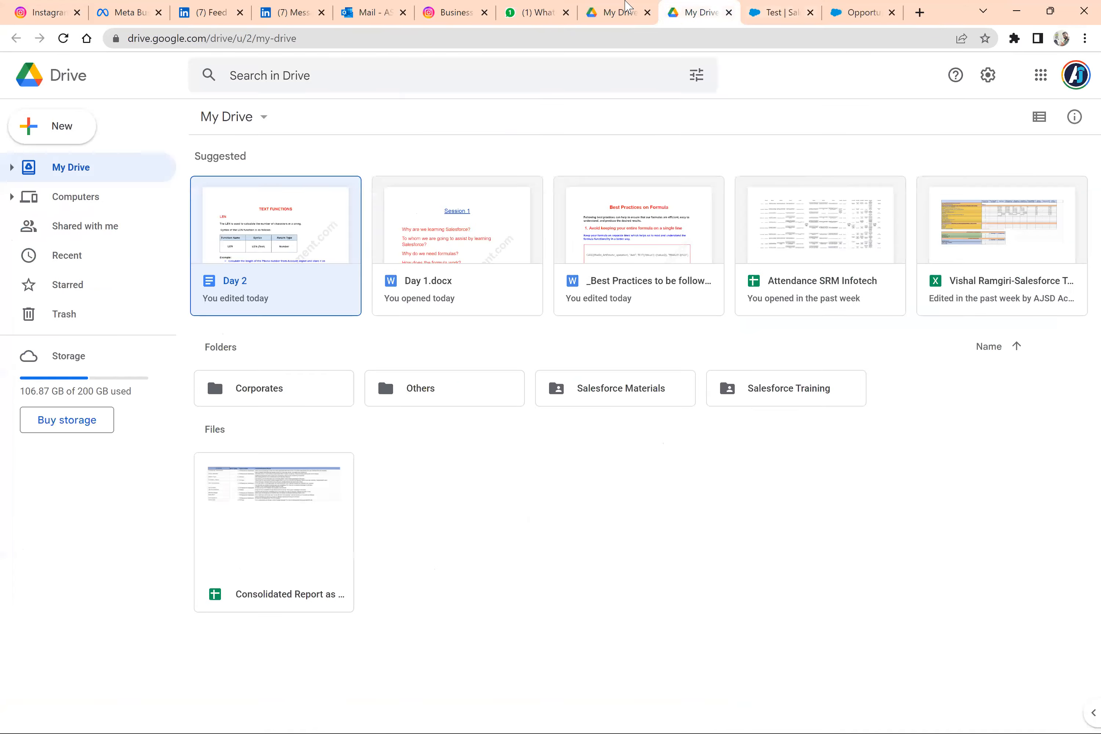
{"action": "key", "text": "alt+Tab"}
{"action": "key", "text": "alt+Tab"}
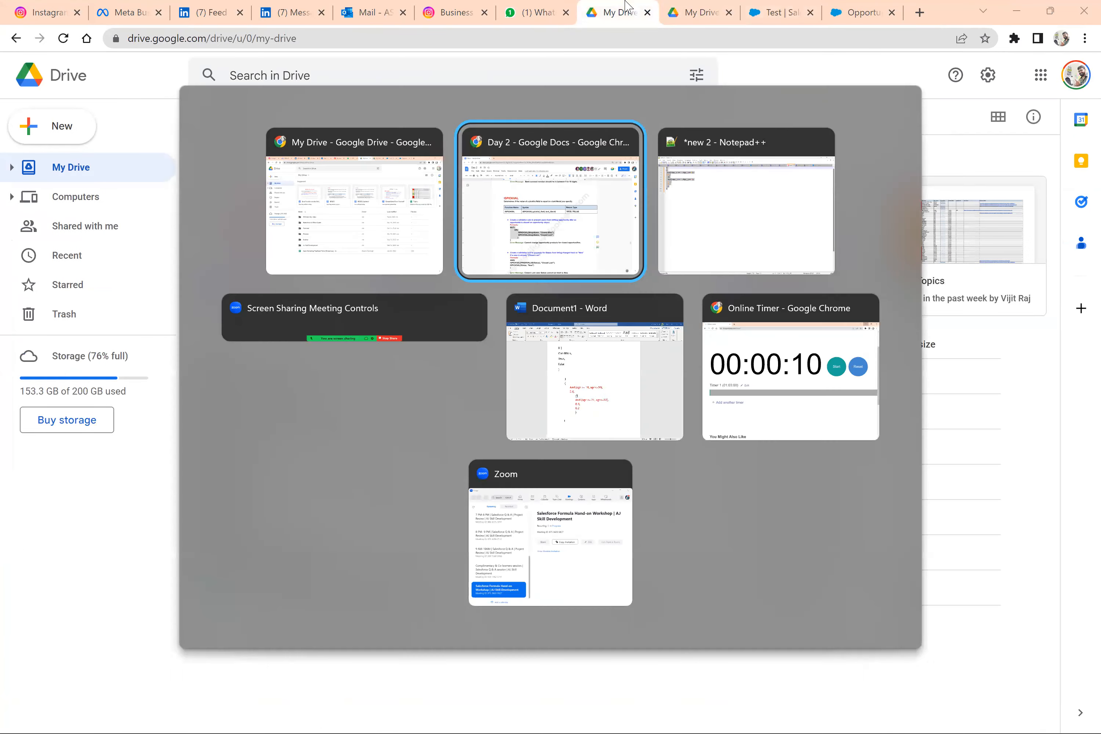
Step: Return to the Stage_name validation rule in Salesforce and look up the PRIORVALUE function's description in the function list
{"action": "left_click", "coordinate": [883, 6]}
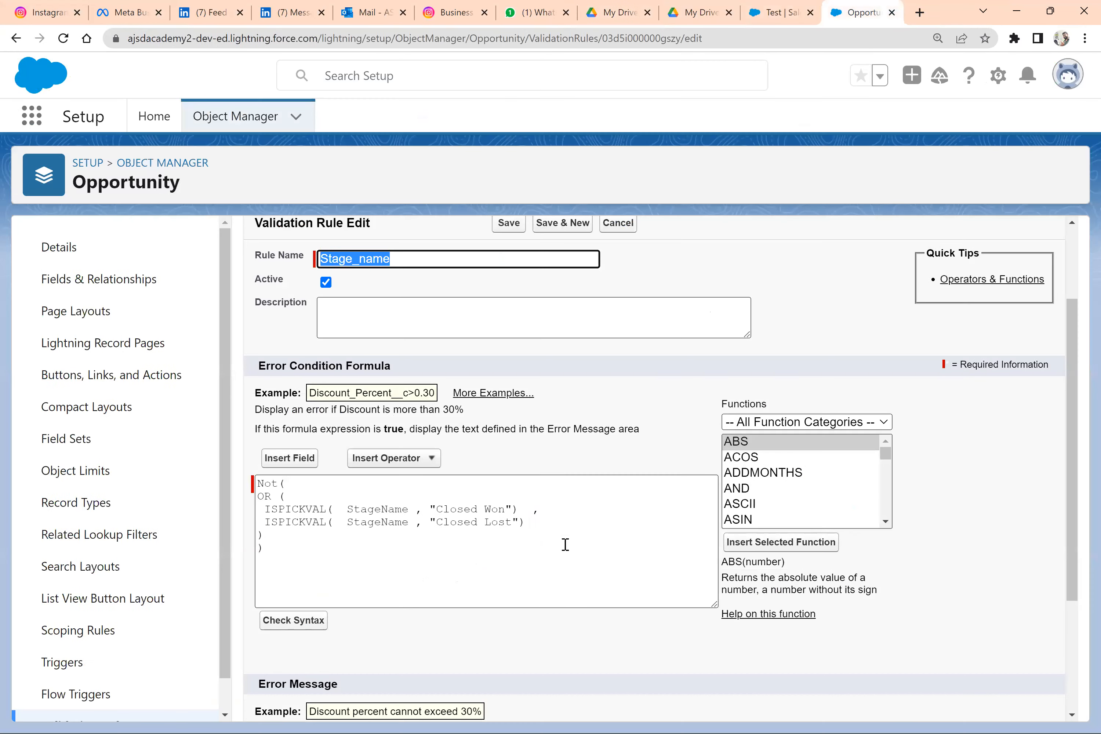
{"action": "left_click", "coordinate": [553, 512]}
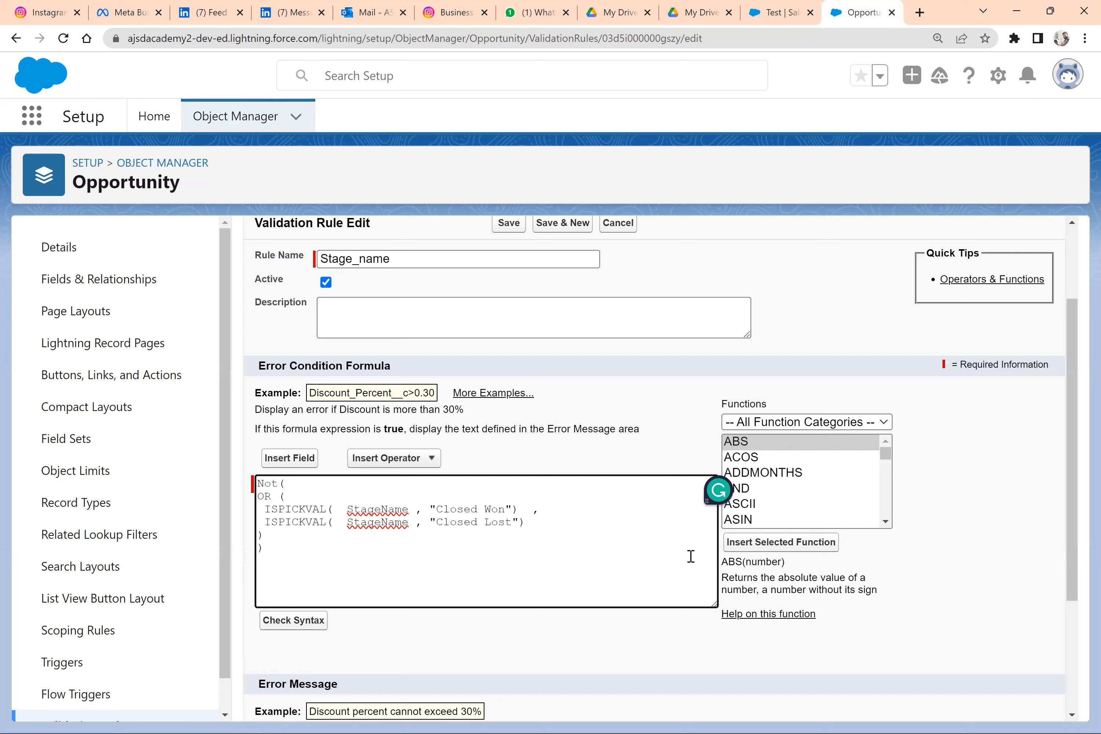
{"action": "left_click", "coordinate": [796, 494]}
{"action": "key", "text": "p"}
{"action": "key", "text": "Down"}
{"action": "key", "text": "Down"}
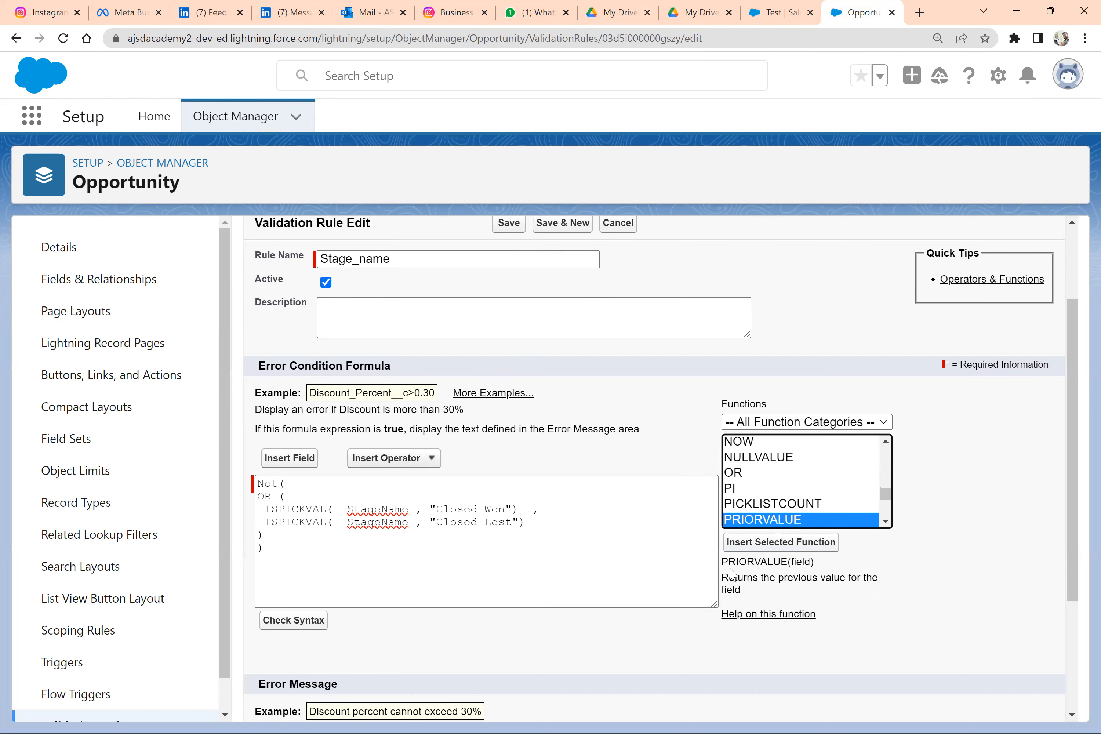
{"action": "mouse_move", "coordinate": [721, 560]}
{"action": "left_mouse_down"}
{"action": "mouse_move", "coordinate": [758, 594]}
{"action": "mouse_move", "coordinate": [717, 558]}
{"action": "left_mouse_up"}
{"action": "left_click", "coordinate": [756, 591]}
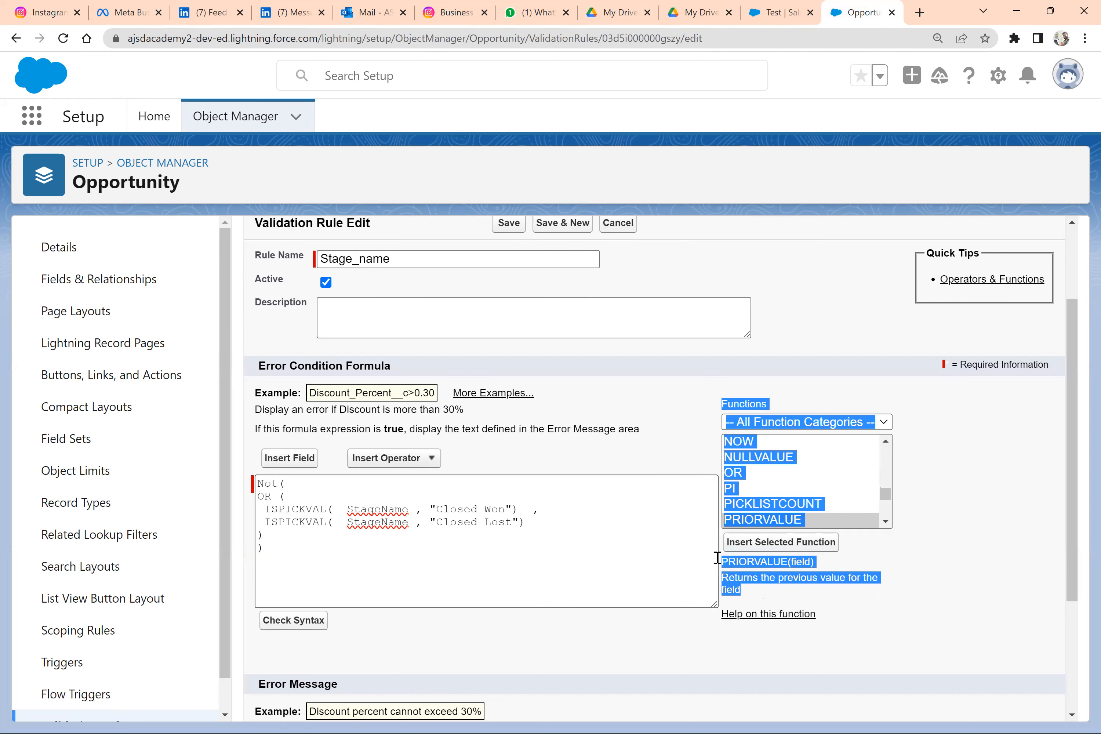
{"action": "left_click", "coordinate": [591, 543]}
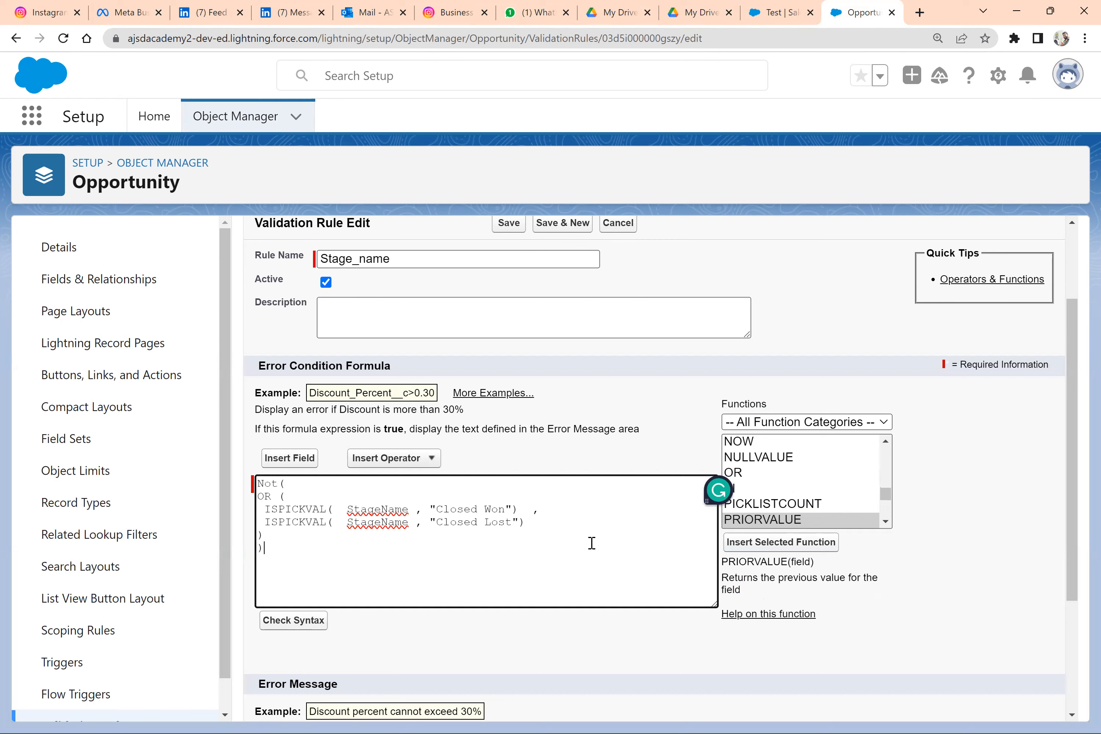
Step: Check the Closed Lost exercise in the "Day 2" document, and look up PICKLISTCOUNT's description back in the Salesforce rule editor
{"action": "key", "text": "alt+Tab"}
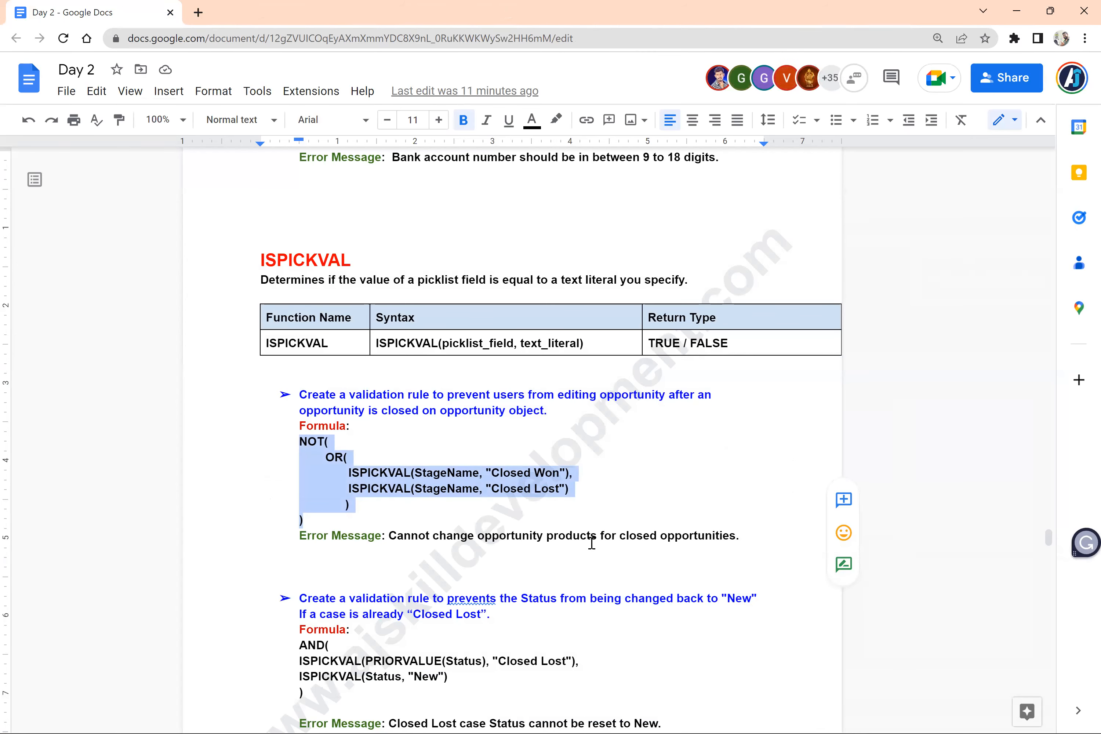
{"action": "scroll", "coordinate": [592, 543], "scroll_direction": "down", "scroll_amount": 4}
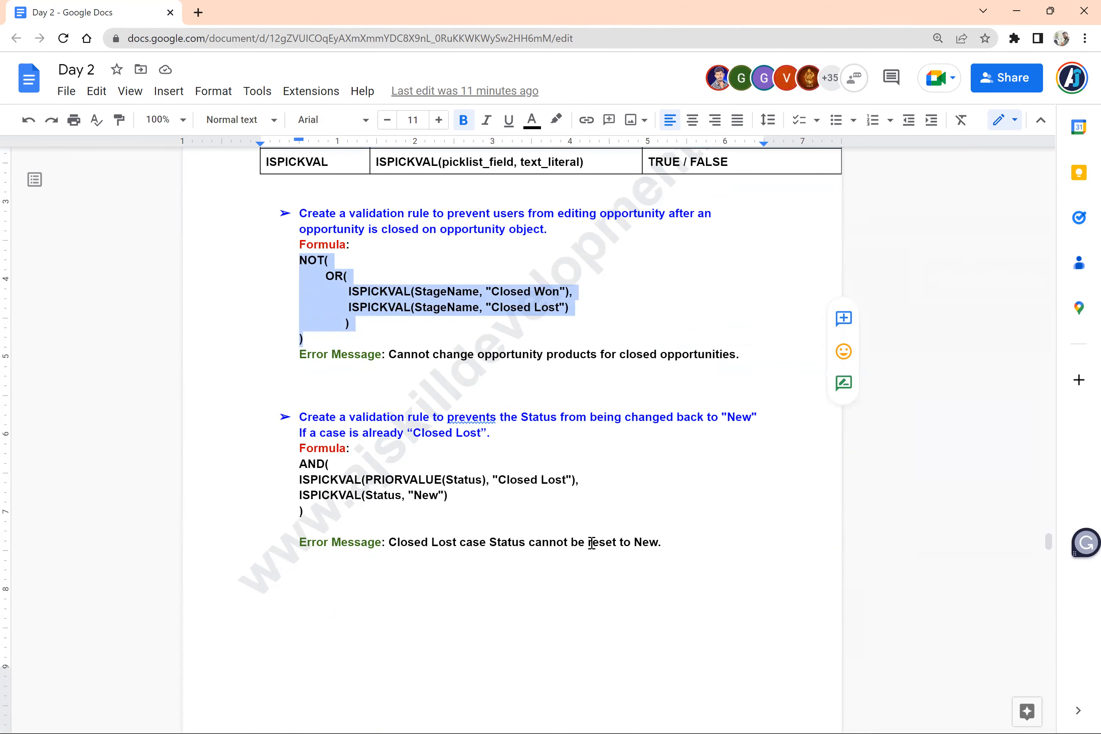
{"action": "key", "text": "alt+Tab"}
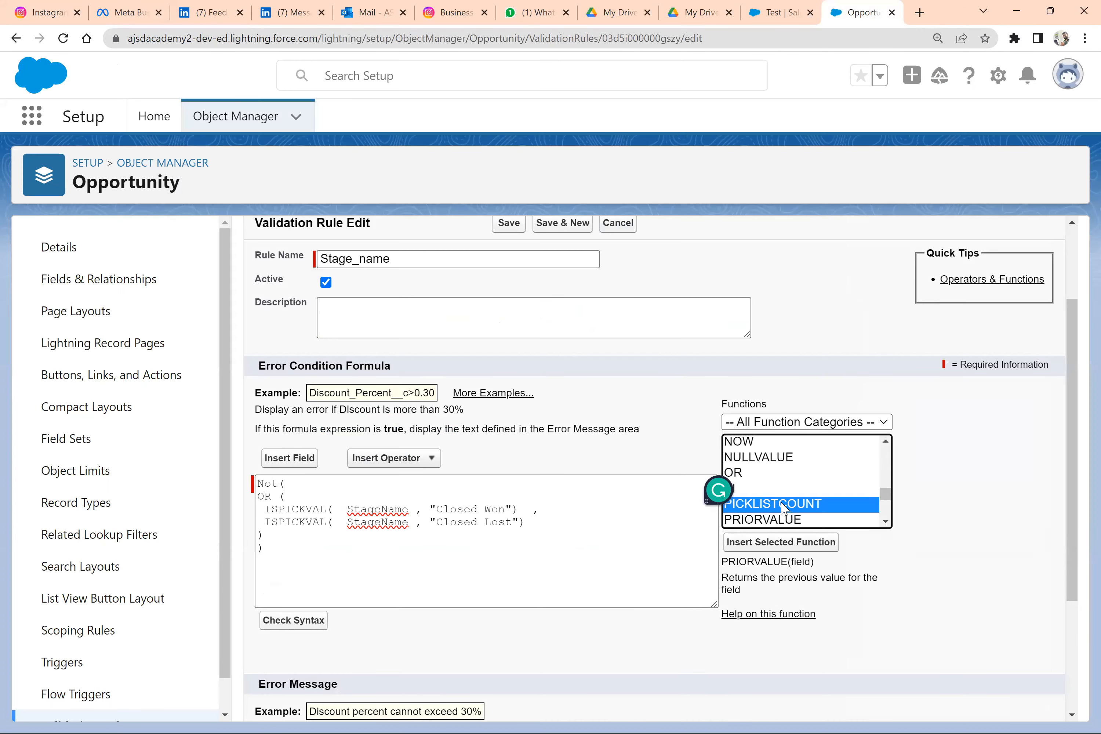
{"action": "left_click", "coordinate": [783, 504]}
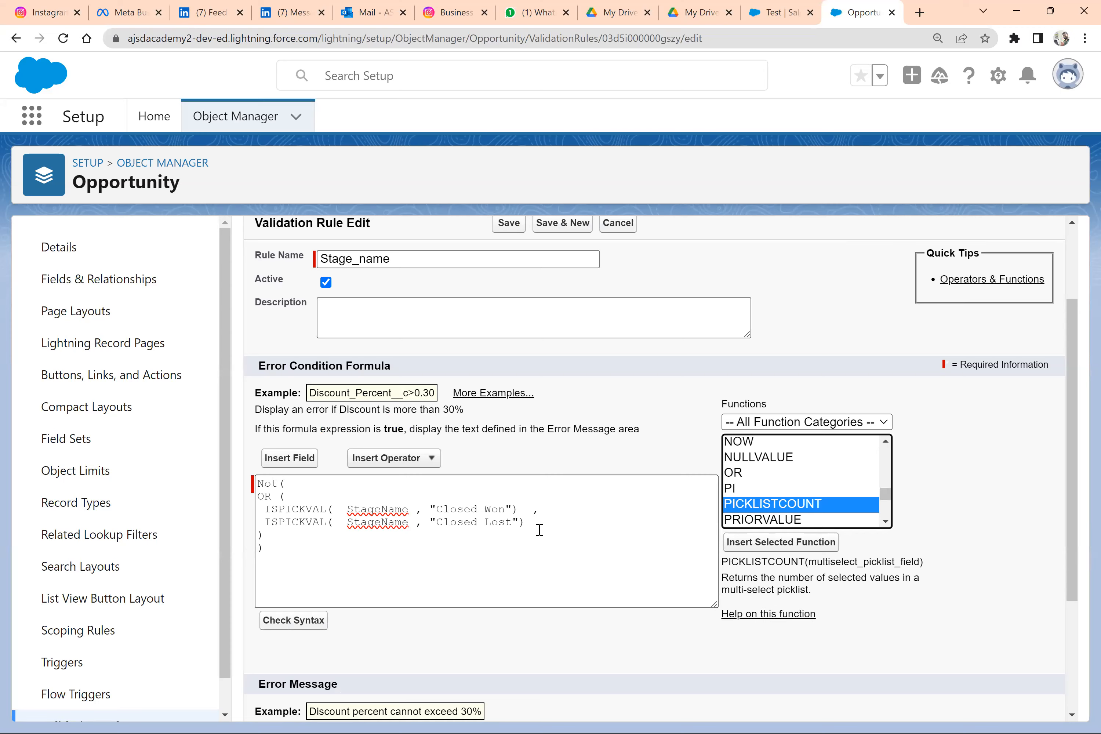
Step: Switch to the "Day 2" document and highlight PRIORVALUE in the formula of the exercise preventing Status from returning to "New"
{"action": "key", "text": "alt+Tab"}
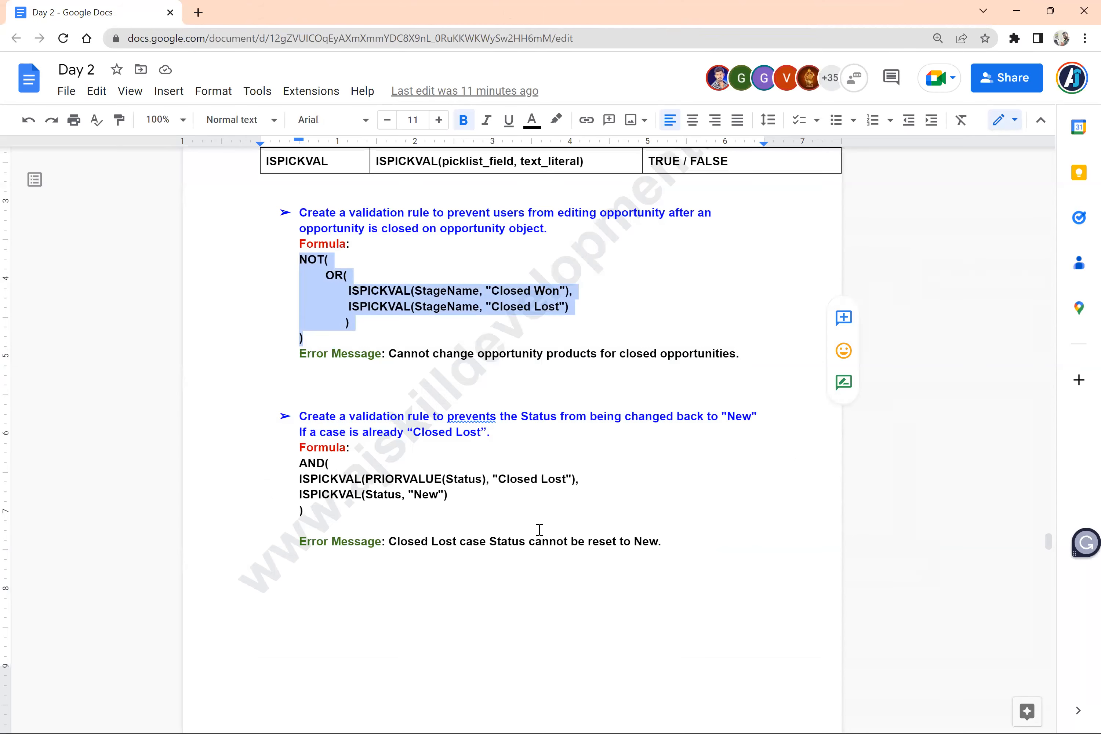
{"action": "scroll", "coordinate": [540, 529], "scroll_direction": "down", "scroll_amount": 2}
{"action": "scroll", "coordinate": [539, 529], "scroll_direction": "up", "scroll_amount": 5}
{"action": "scroll", "coordinate": [540, 530], "scroll_direction": "down", "scroll_amount": 4}
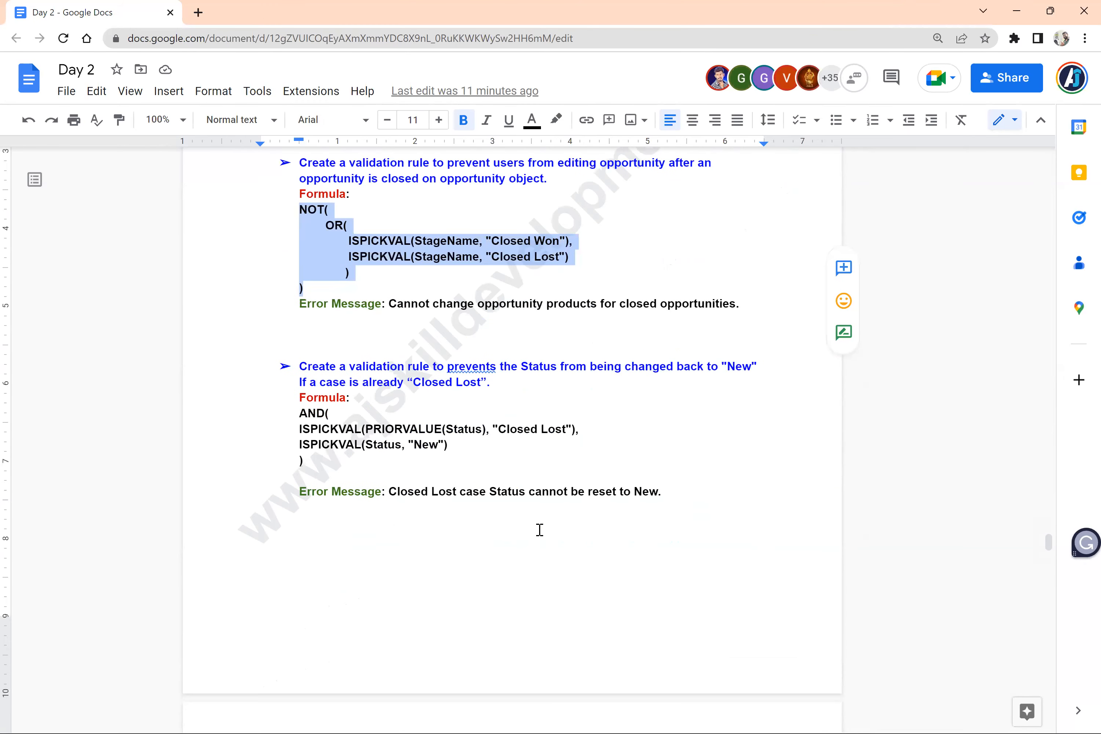
{"action": "left_click", "coordinate": [285, 366]}
{"action": "left_click_drag", "start_coordinate": [319, 381], "coordinate": [564, 491]}
{"action": "left_click", "coordinate": [469, 459]}
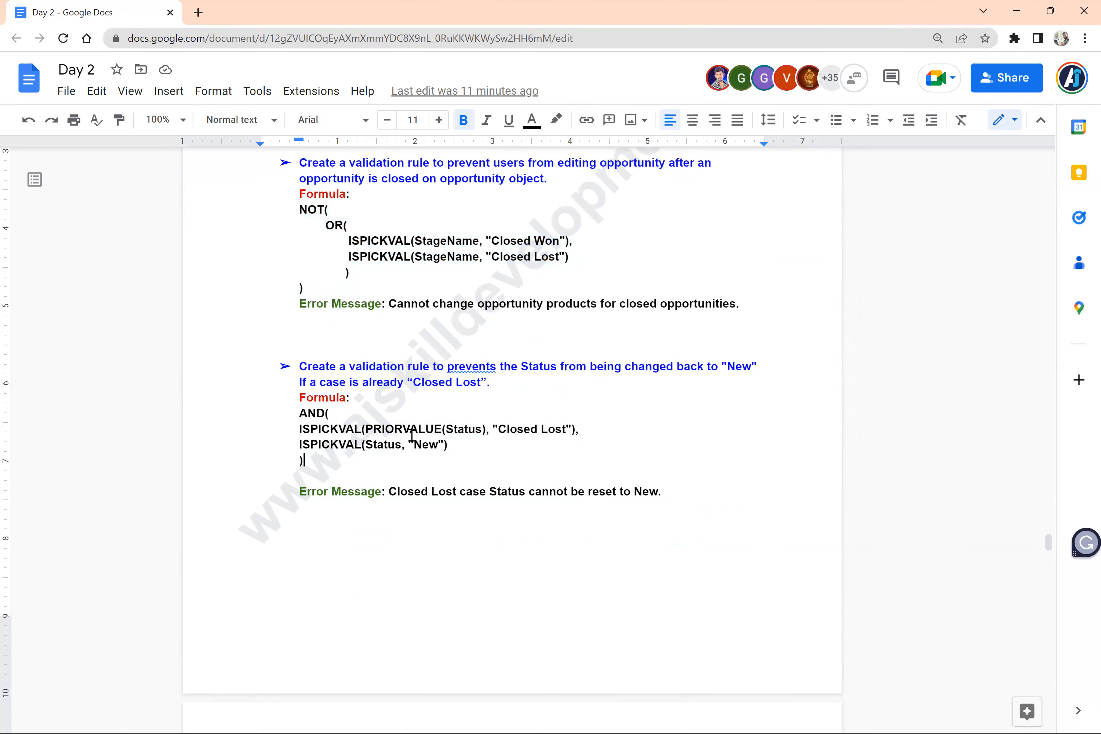
{"action": "triple_click", "coordinate": [412, 429]}
{"action": "double_click", "coordinate": [412, 429]}
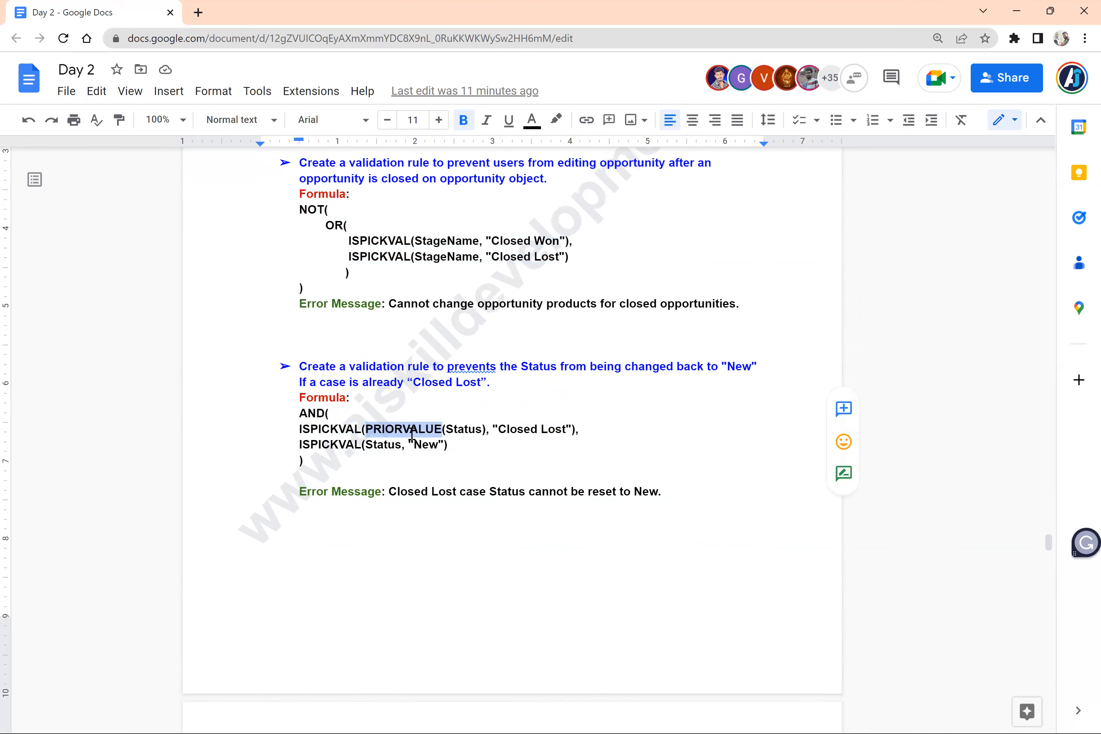
Step: Examine the CONTAINS and INCLUDES sections of the document, placing the text cursor in the blank lines above the INCLUDES heading
{"action": "scroll", "coordinate": [412, 434], "scroll_direction": "down", "scroll_amount": 8}
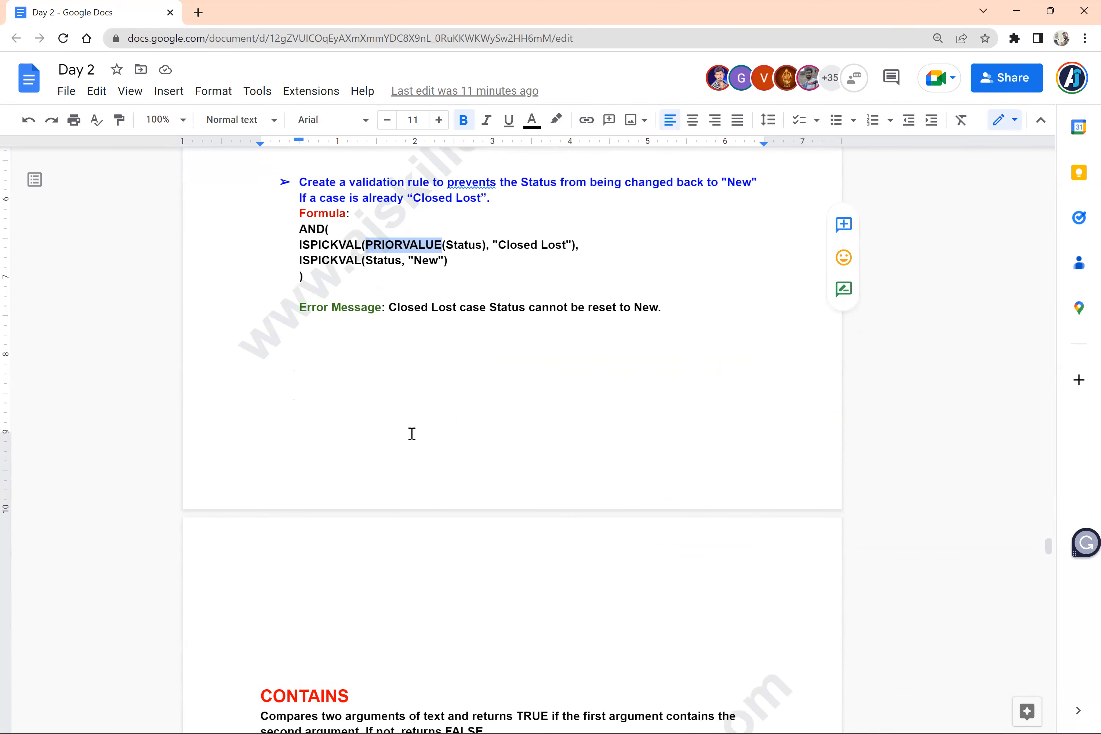
{"action": "scroll", "coordinate": [412, 434], "scroll_direction": "down", "scroll_amount": 7}
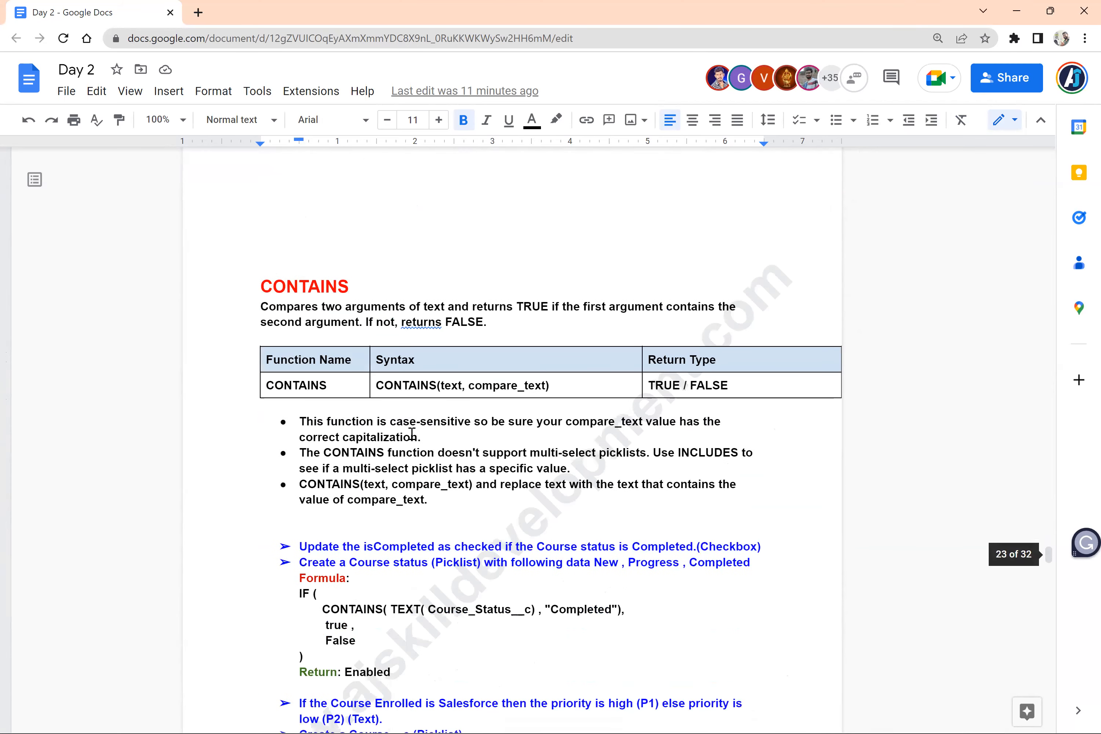
{"action": "scroll", "coordinate": [412, 433], "scroll_direction": "down", "scroll_amount": 12}
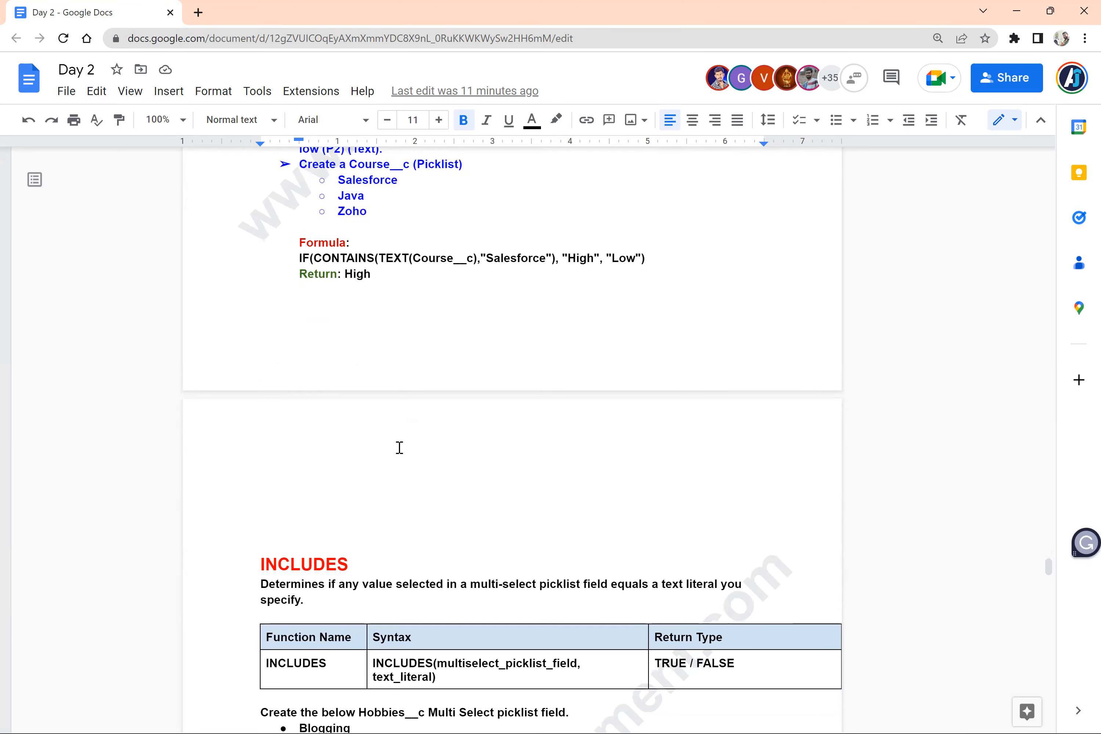
{"action": "left_click", "coordinate": [399, 447]}
{"action": "scroll", "coordinate": [399, 447], "scroll_direction": "down", "scroll_amount": 7}
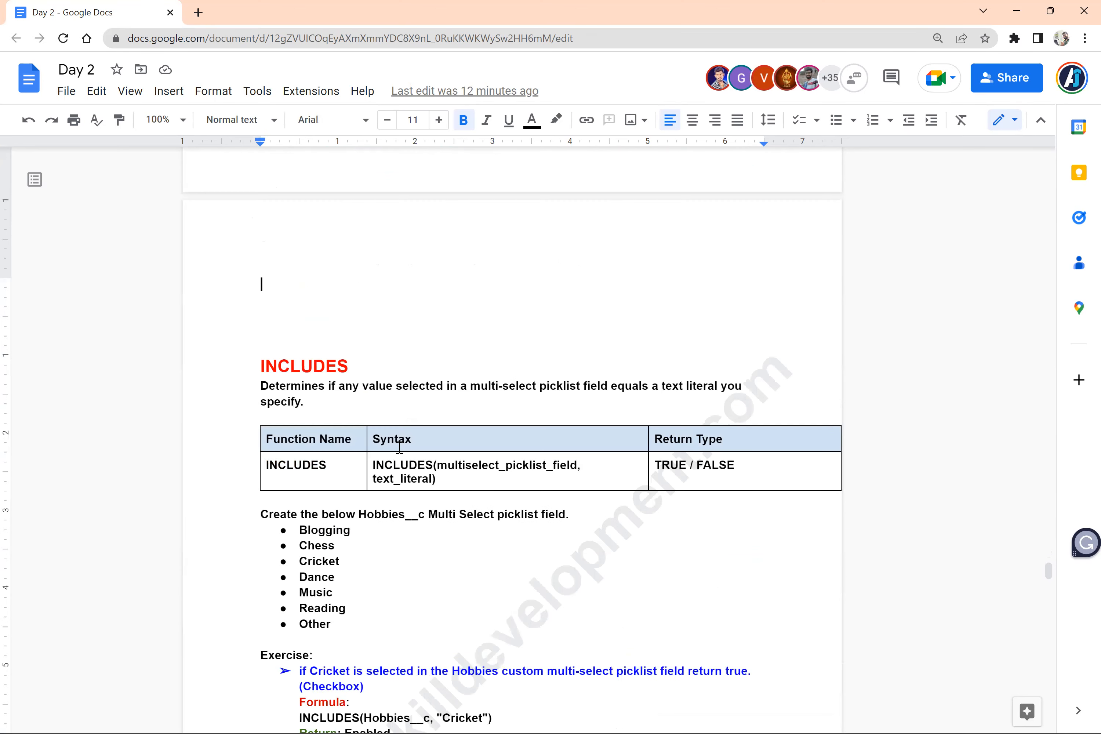
{"action": "scroll", "coordinate": [399, 447], "scroll_direction": "down", "scroll_amount": 10}
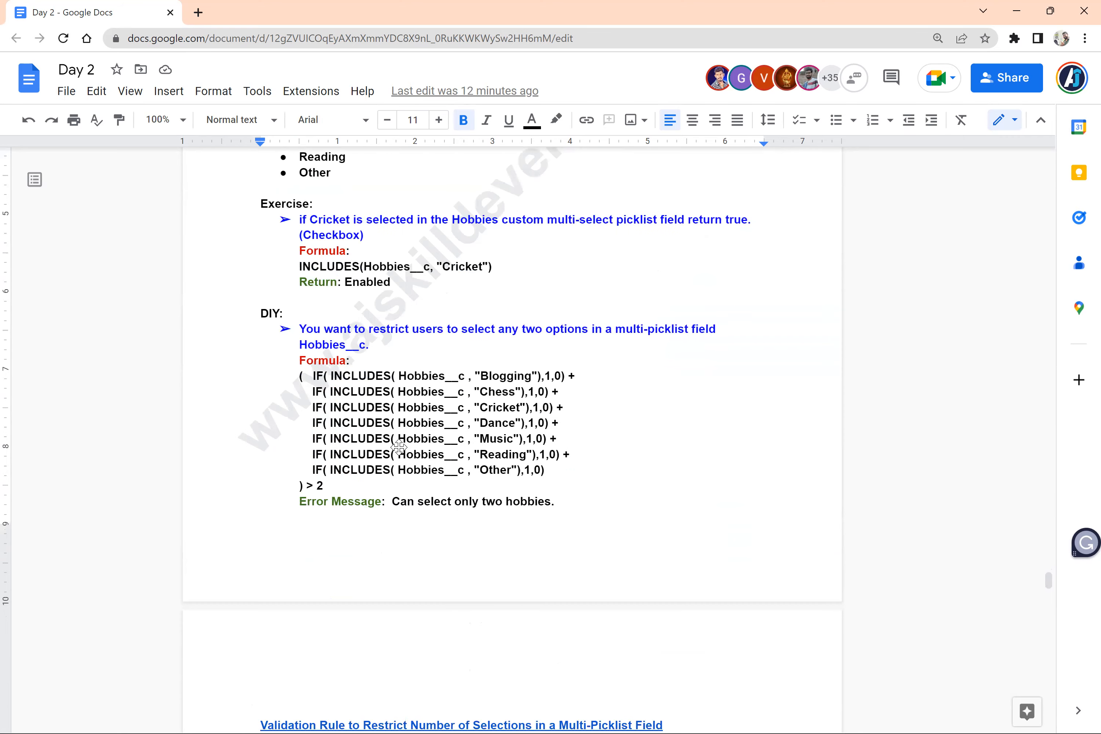
{"action": "scroll", "coordinate": [399, 447], "scroll_direction": "down", "scroll_amount": 20}
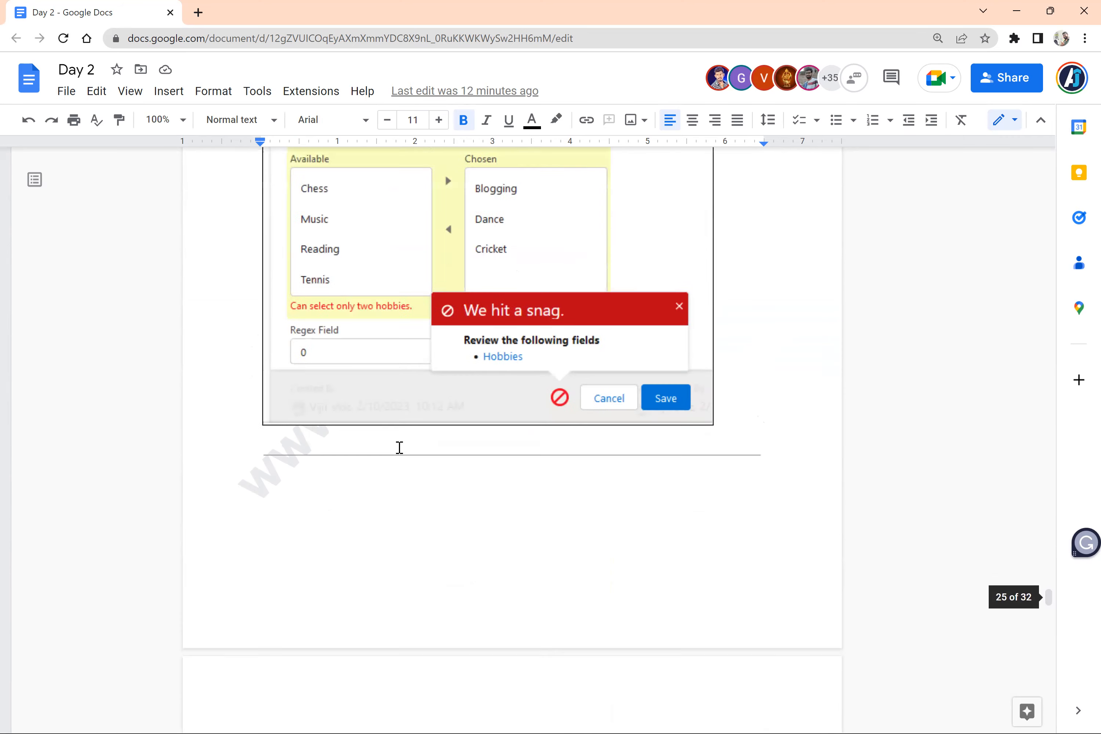
{"action": "scroll", "coordinate": [399, 447], "scroll_direction": "down", "scroll_amount": 4}
{"action": "scroll", "coordinate": [399, 447], "scroll_direction": "up", "scroll_amount": 14}
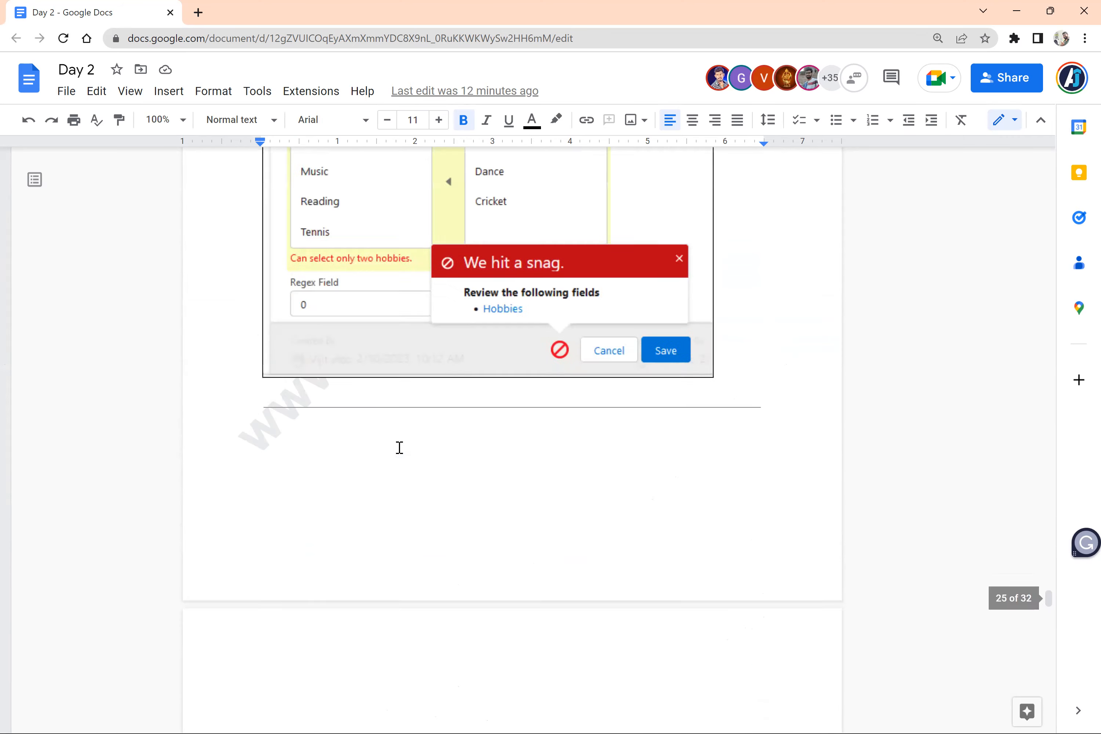
{"action": "scroll", "coordinate": [399, 447], "scroll_direction": "up", "scroll_amount": 12}
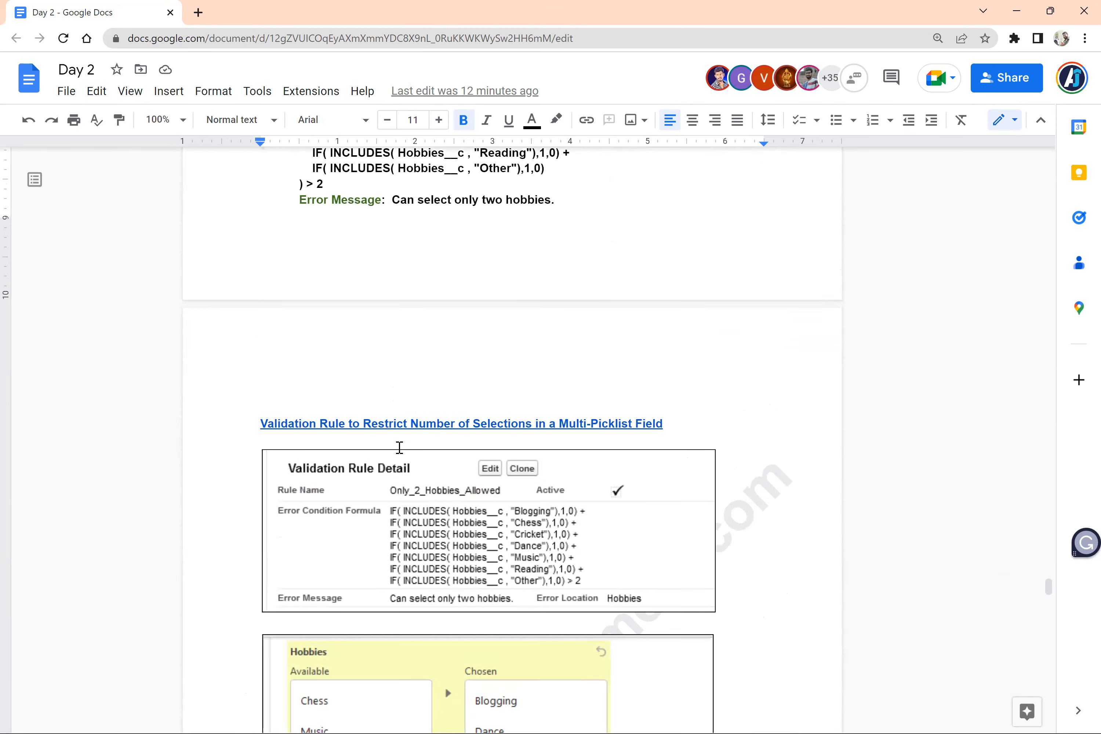
{"action": "scroll", "coordinate": [399, 448], "scroll_direction": "up", "scroll_amount": 6}
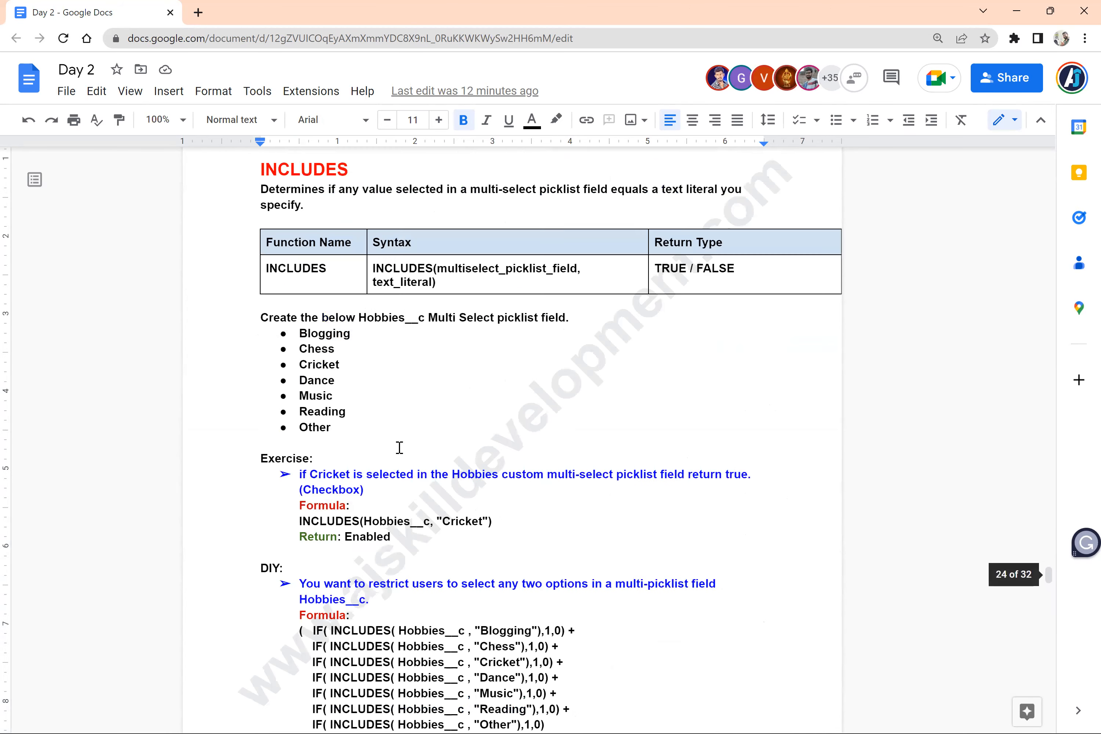
{"action": "scroll", "coordinate": [400, 447], "scroll_direction": "up", "scroll_amount": 5}
{"action": "scroll", "coordinate": [400, 447], "scroll_direction": "down", "scroll_amount": 3}
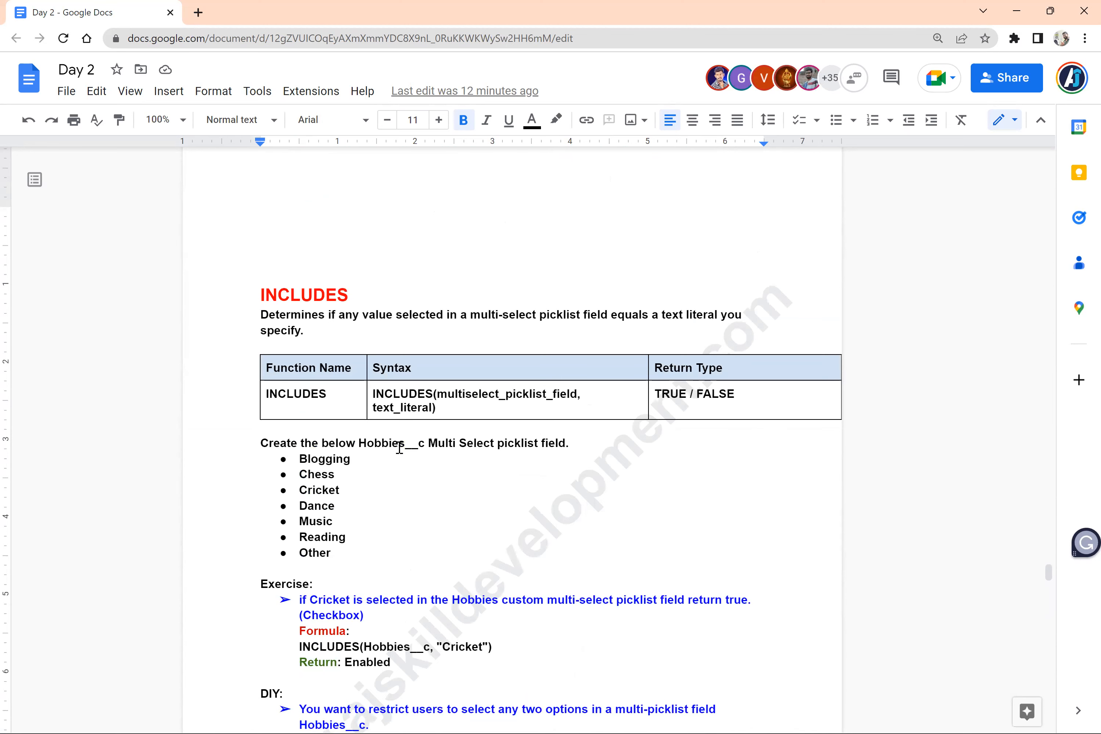
Step: Delete the blank lines above the INCLUDES heading
{"action": "key", "text": "Delete"}
{"action": "key", "text": "Delete"}
{"action": "key", "text": "Delete"}
{"action": "key", "text": "Delete"}
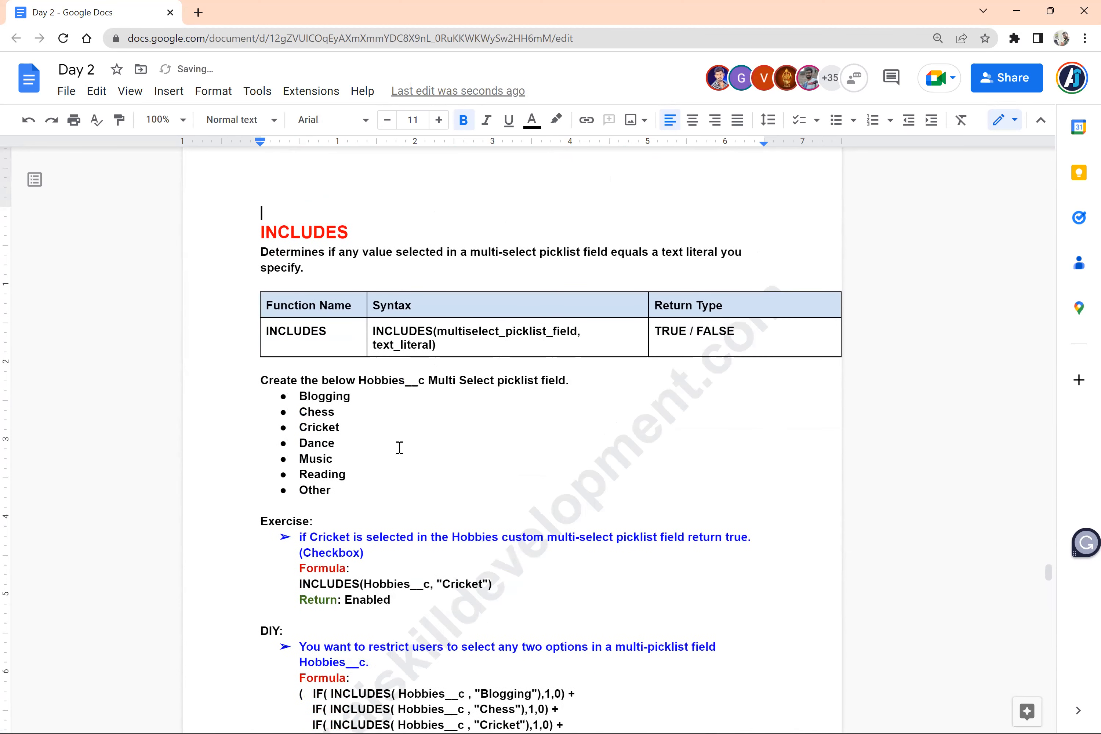
{"action": "key", "text": "Delete"}
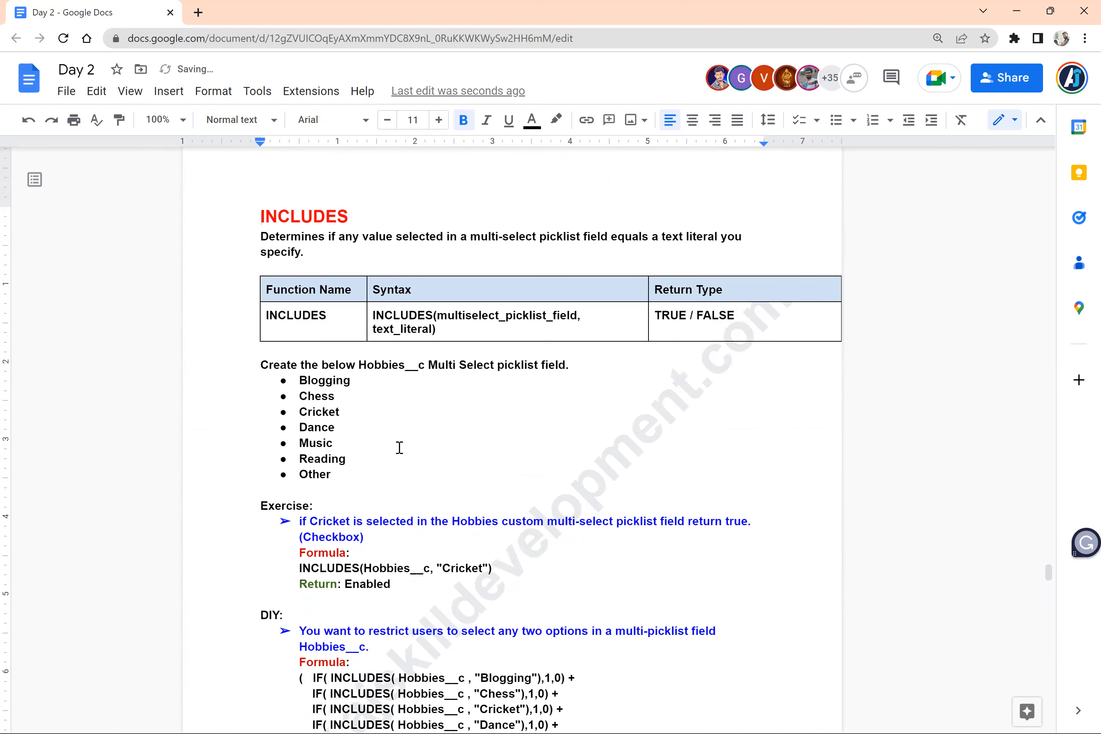
Step: Review the Hobbies multi-picklist restriction exercise and its validation rule example, and preview the Date and Time Functions pages
{"action": "scroll", "coordinate": [399, 447], "scroll_direction": "down", "scroll_amount": 6}
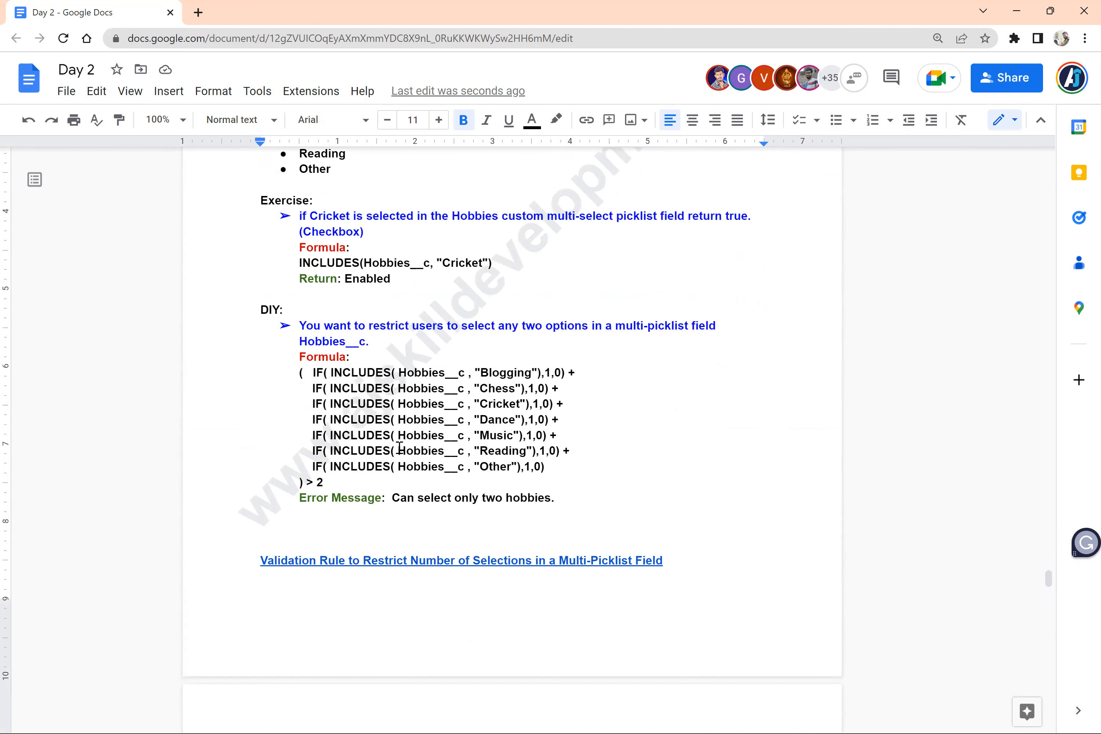
{"action": "scroll", "coordinate": [399, 447], "scroll_direction": "down", "scroll_amount": 16}
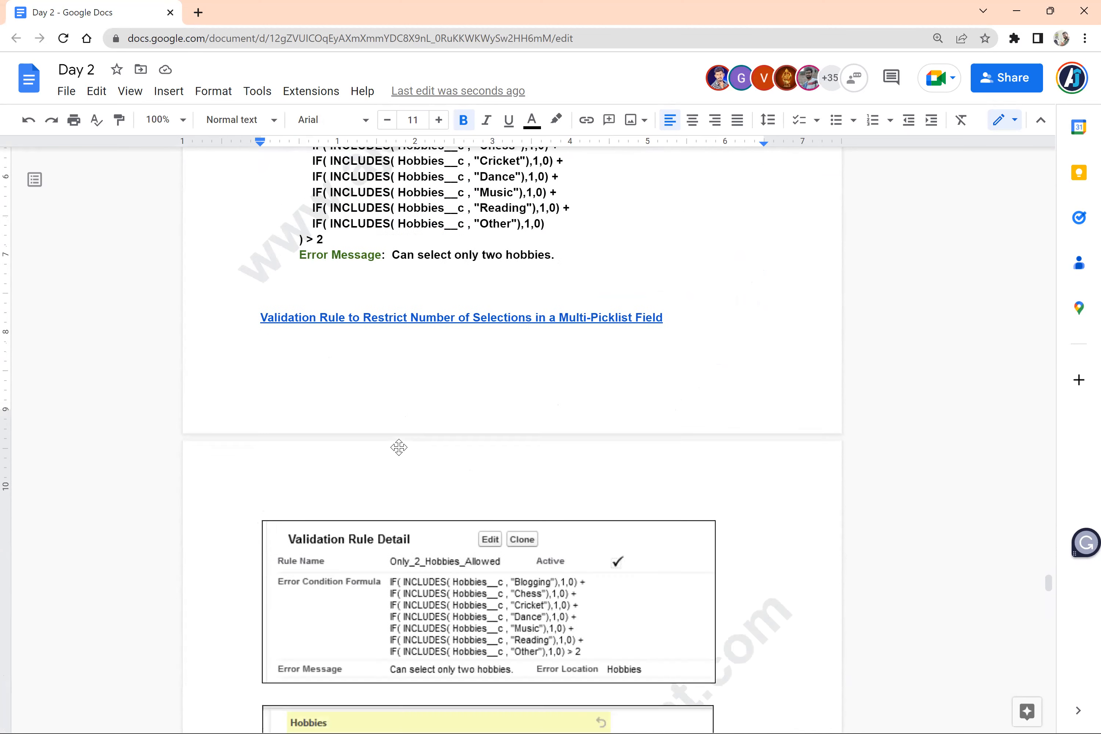
{"action": "scroll", "coordinate": [399, 447], "scroll_direction": "down", "scroll_amount": 15}
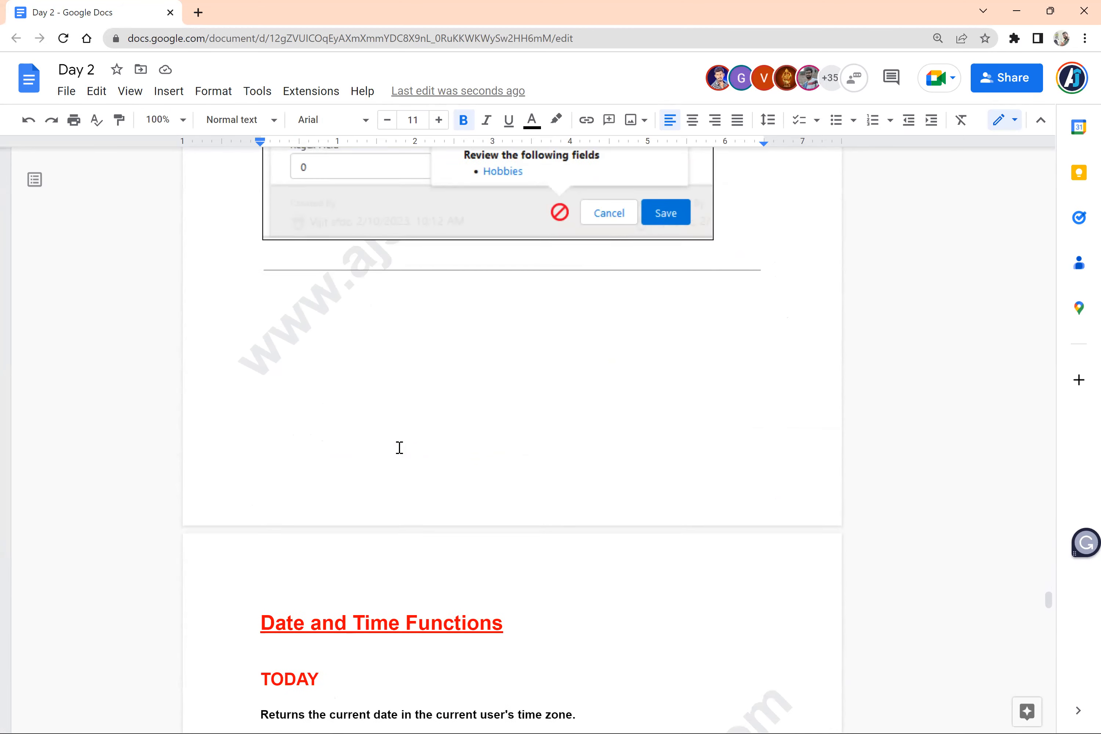
{"action": "scroll", "coordinate": [400, 448], "scroll_direction": "down", "scroll_amount": 15}
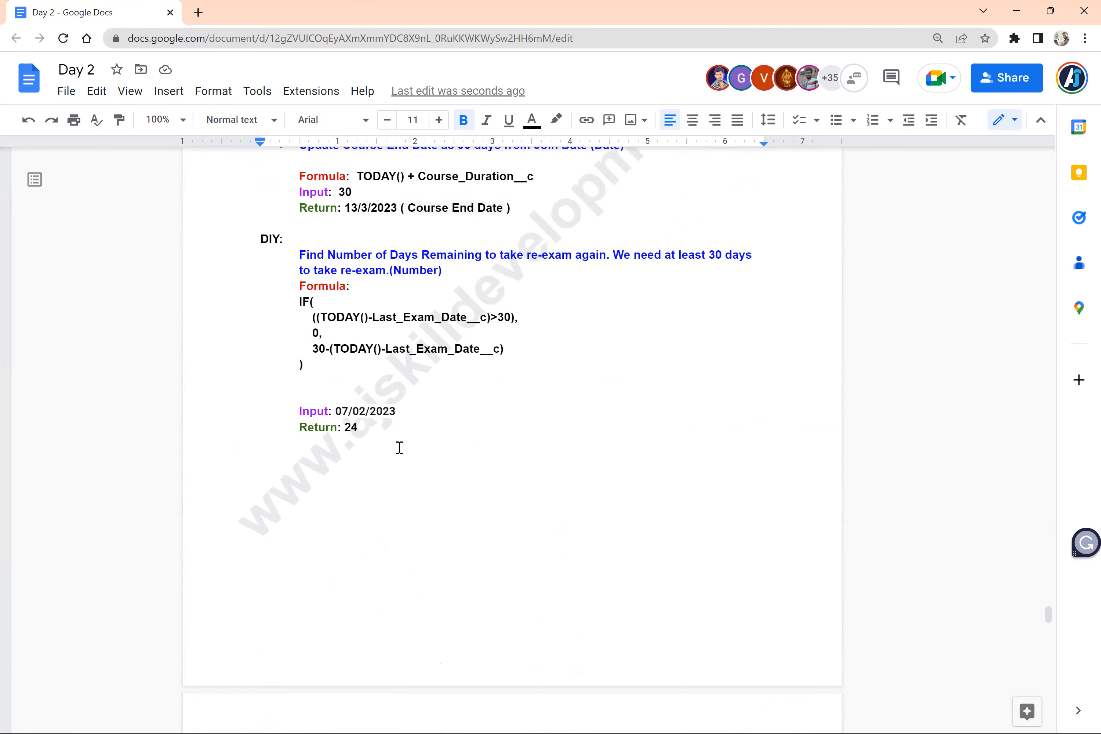
{"action": "scroll", "coordinate": [400, 447], "scroll_direction": "down", "scroll_amount": 15}
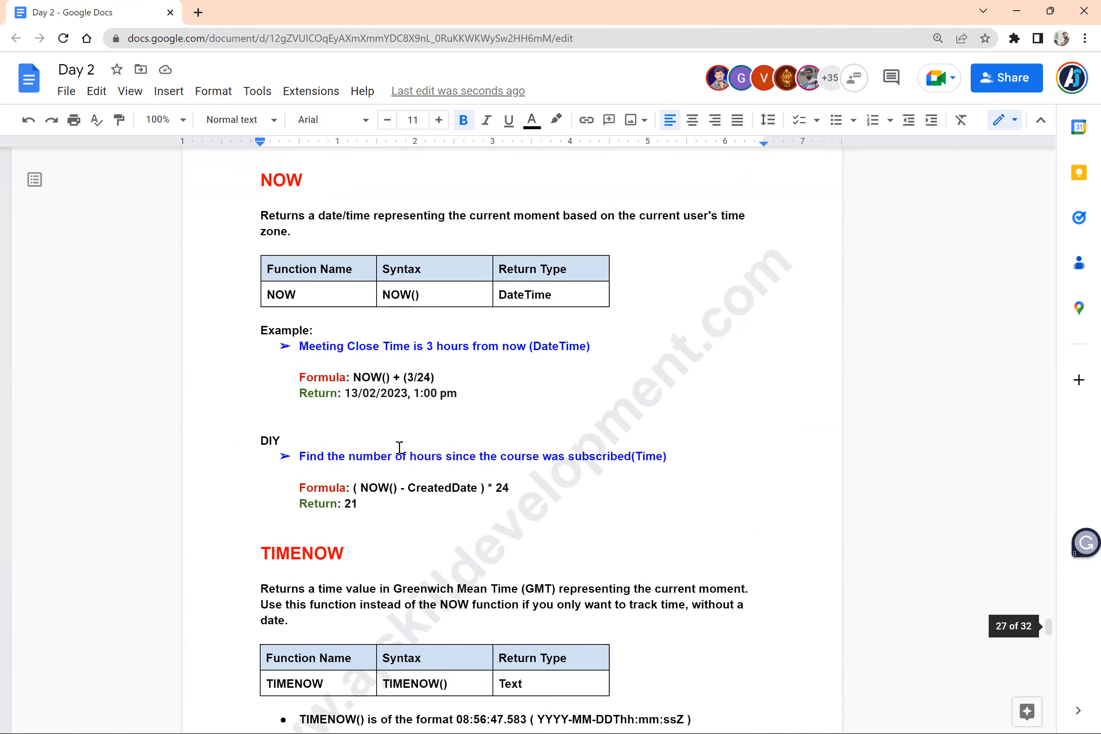
{"action": "scroll", "coordinate": [399, 447], "scroll_direction": "down", "scroll_amount": 1}
{"action": "scroll", "coordinate": [400, 448], "scroll_direction": "up", "scroll_amount": 10}
{"action": "scroll", "coordinate": [400, 447], "scroll_direction": "up", "scroll_amount": 15}
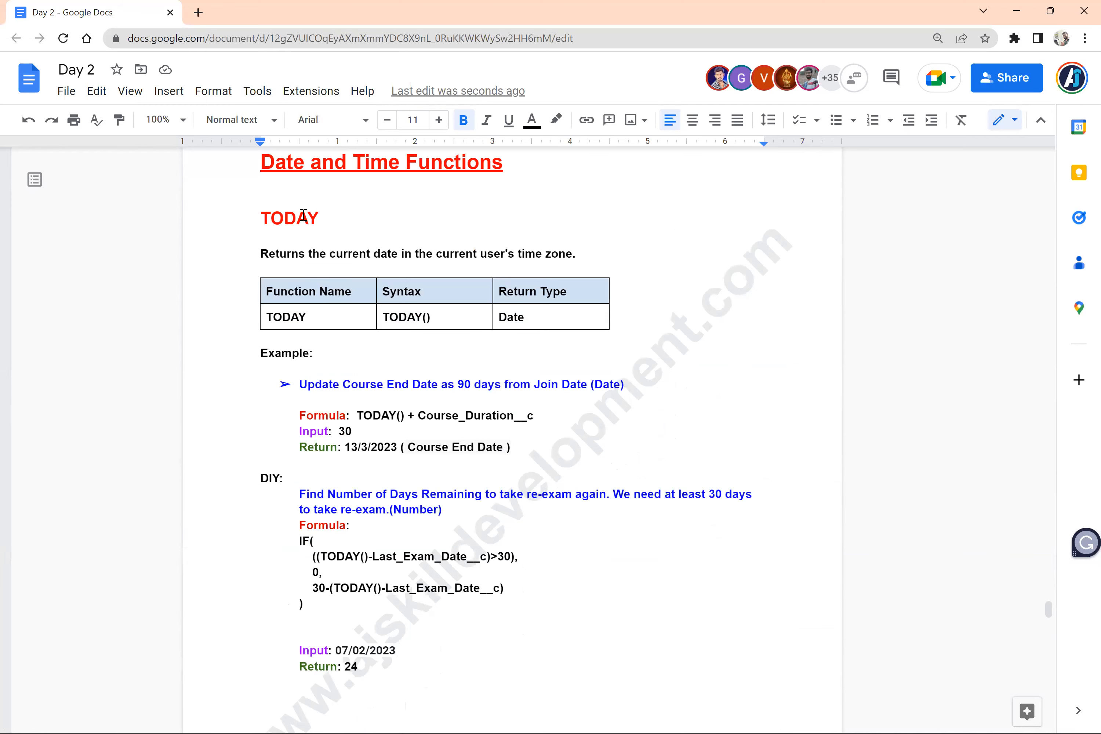
Step: Highlight the TODAY heading and read through the TODAY, NOW and TIMENOW sections with their examples
{"action": "double_click", "coordinate": [310, 217]}
{"action": "scroll", "coordinate": [403, 447], "scroll_direction": "down", "scroll_amount": 12}
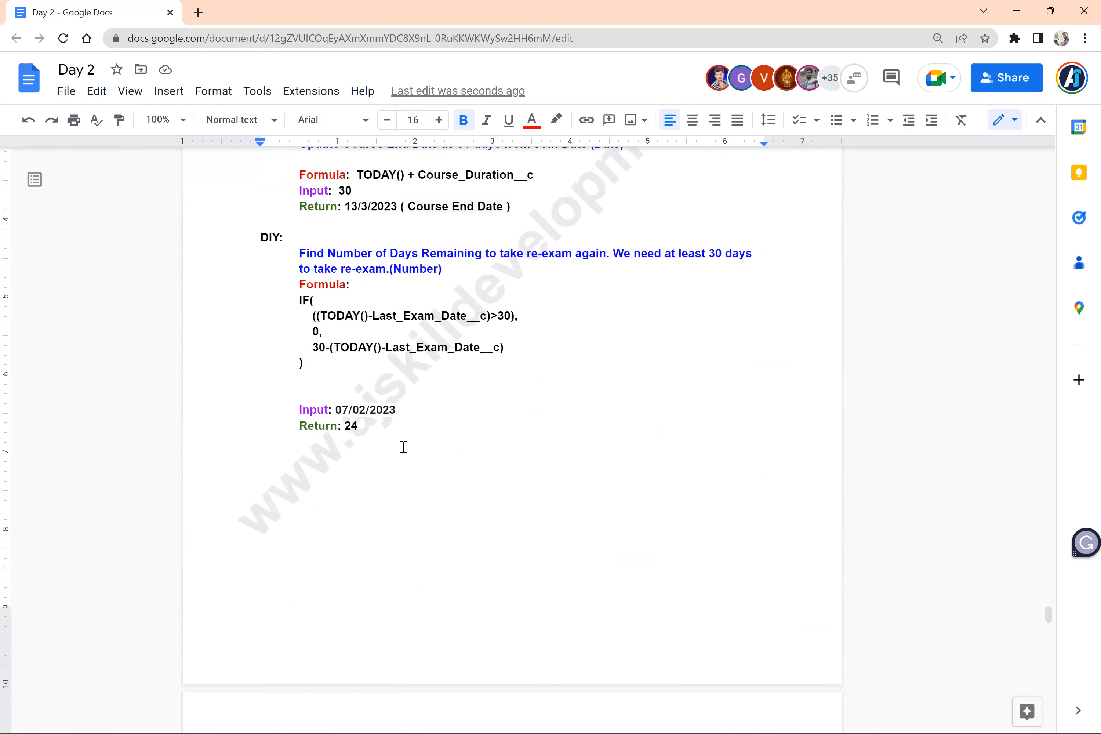
{"action": "scroll", "coordinate": [402, 447], "scroll_direction": "down", "scroll_amount": 3}
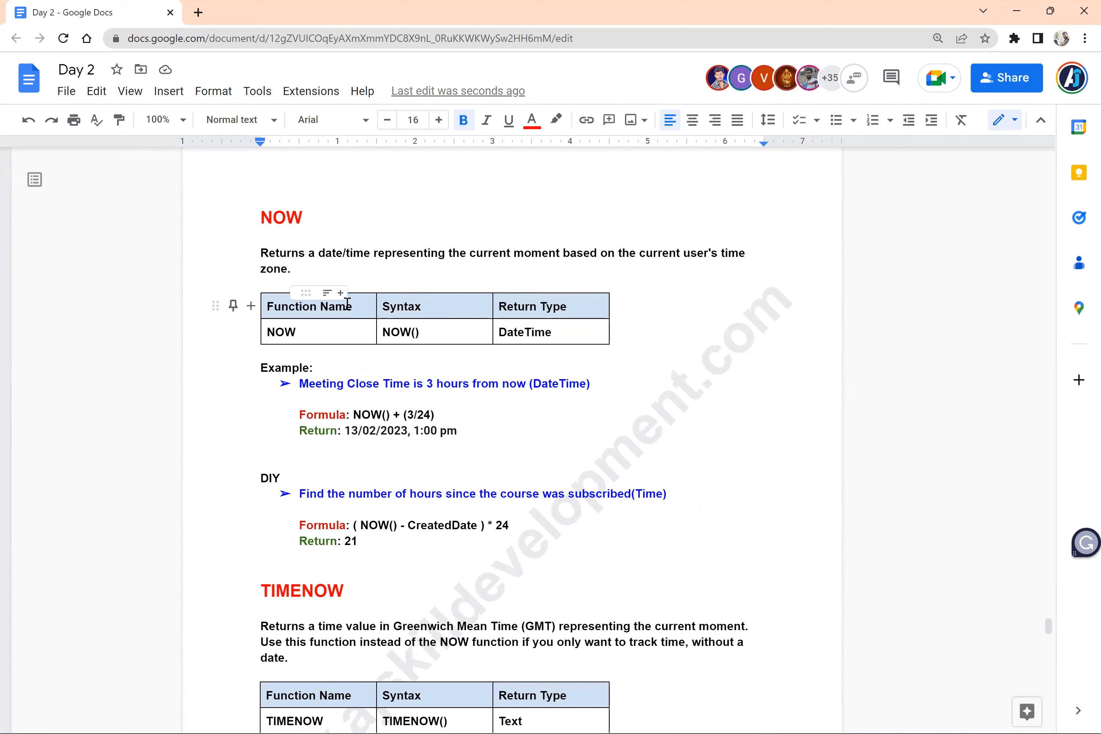
{"action": "scroll", "coordinate": [347, 303], "scroll_direction": "down", "scroll_amount": 2}
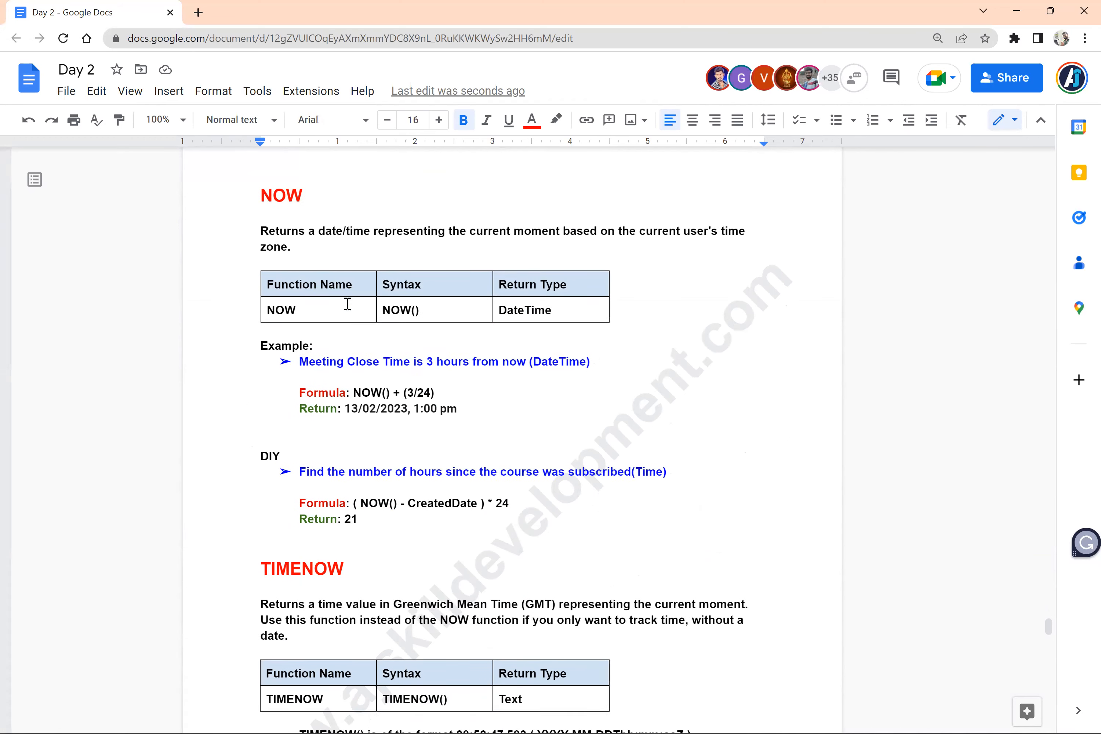
{"action": "scroll", "coordinate": [347, 303], "scroll_direction": "down", "scroll_amount": 2}
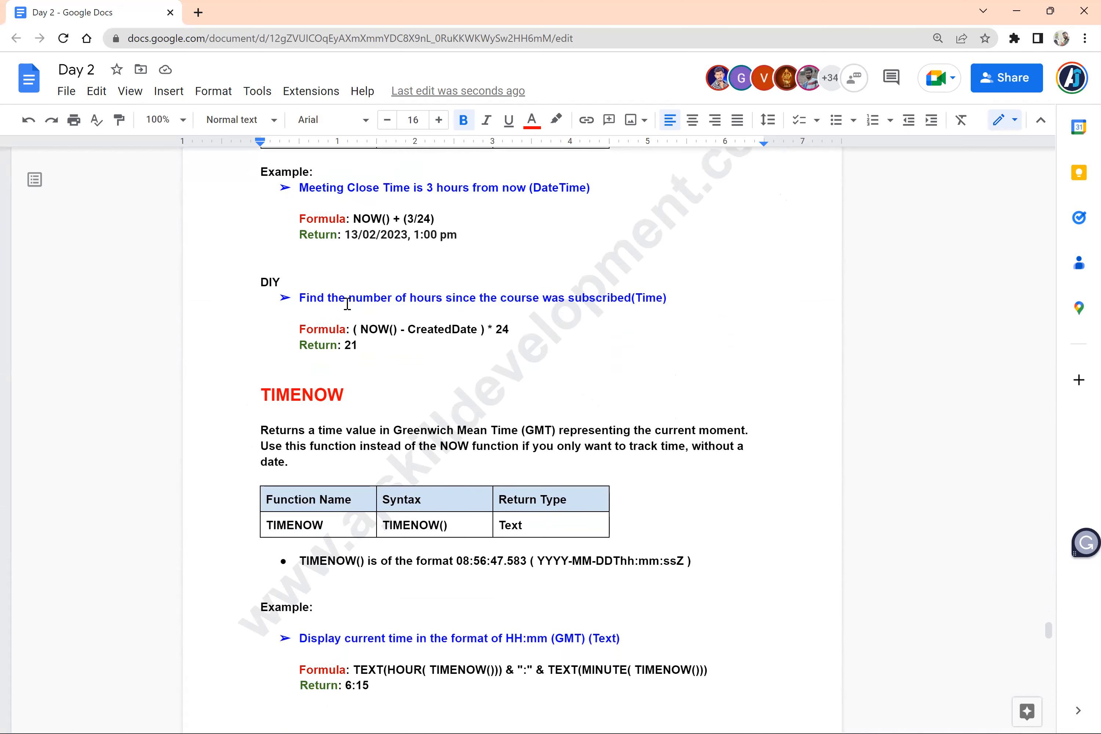
Step: Highlight the TIMENOW() format statement, review its example and read on to the DATEVALUE section
{"action": "left_click_drag", "start_coordinate": [347, 238], "coordinate": [446, 238]}
{"action": "scroll", "coordinate": [405, 381], "scroll_direction": "down", "scroll_amount": 4}
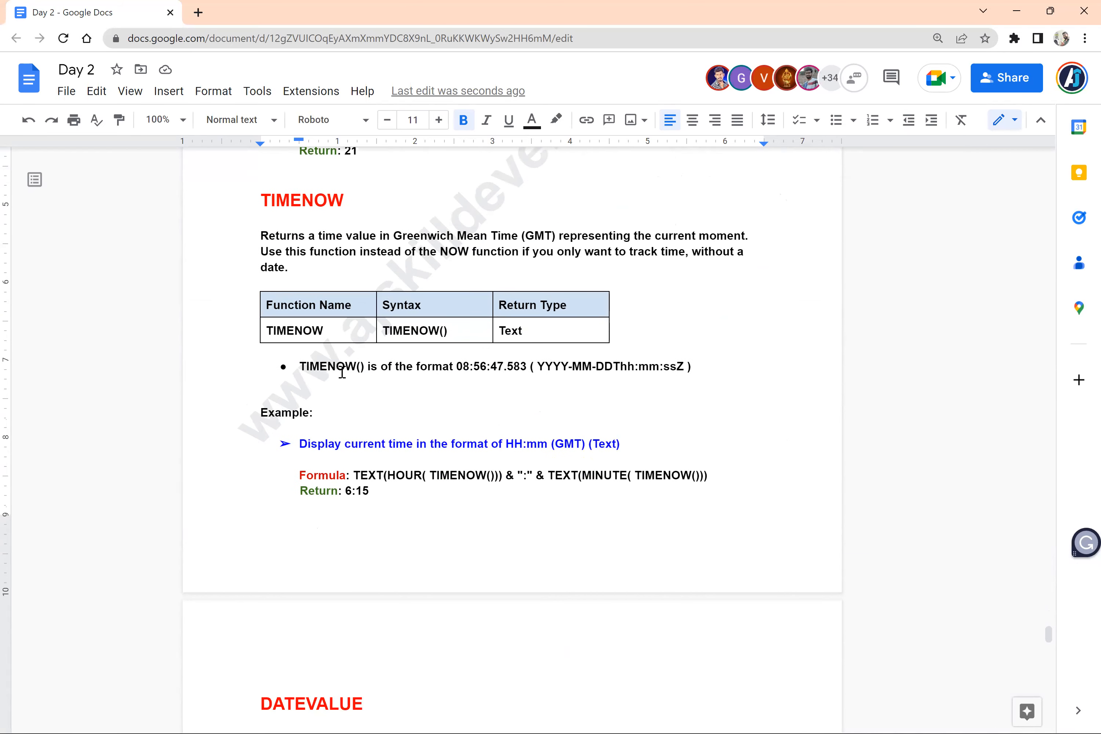
{"action": "left_click_drag", "start_coordinate": [301, 366], "coordinate": [529, 366]}
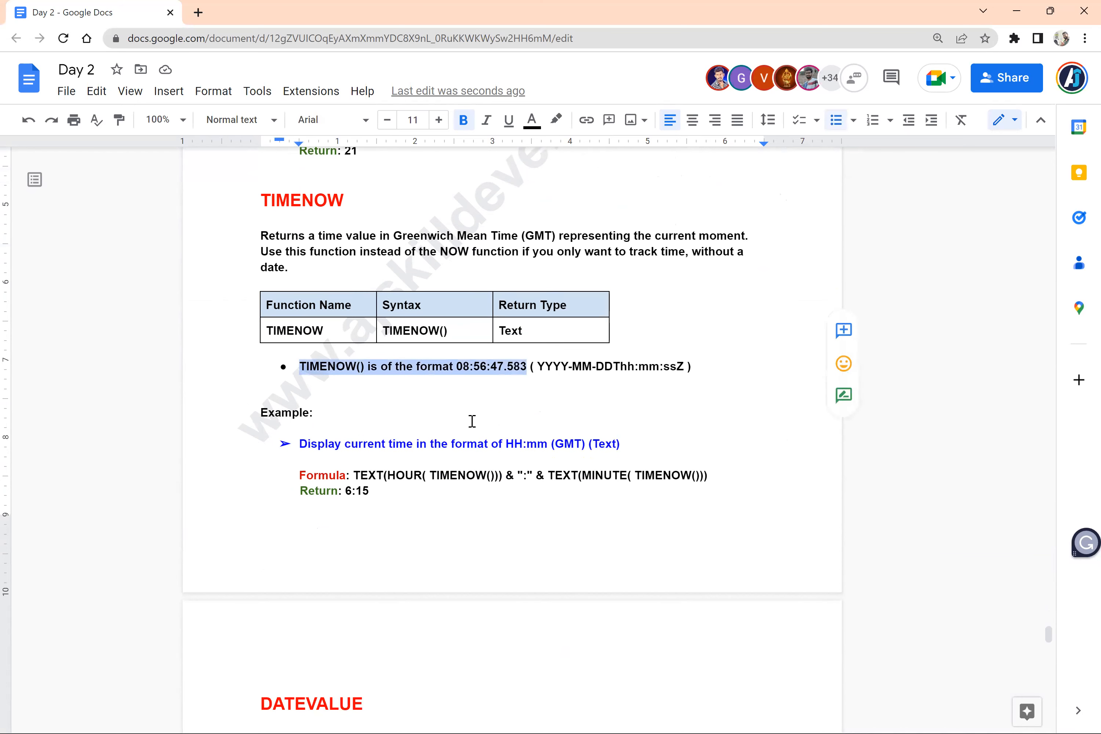
{"action": "scroll", "coordinate": [473, 421], "scroll_direction": "down", "scroll_amount": 6}
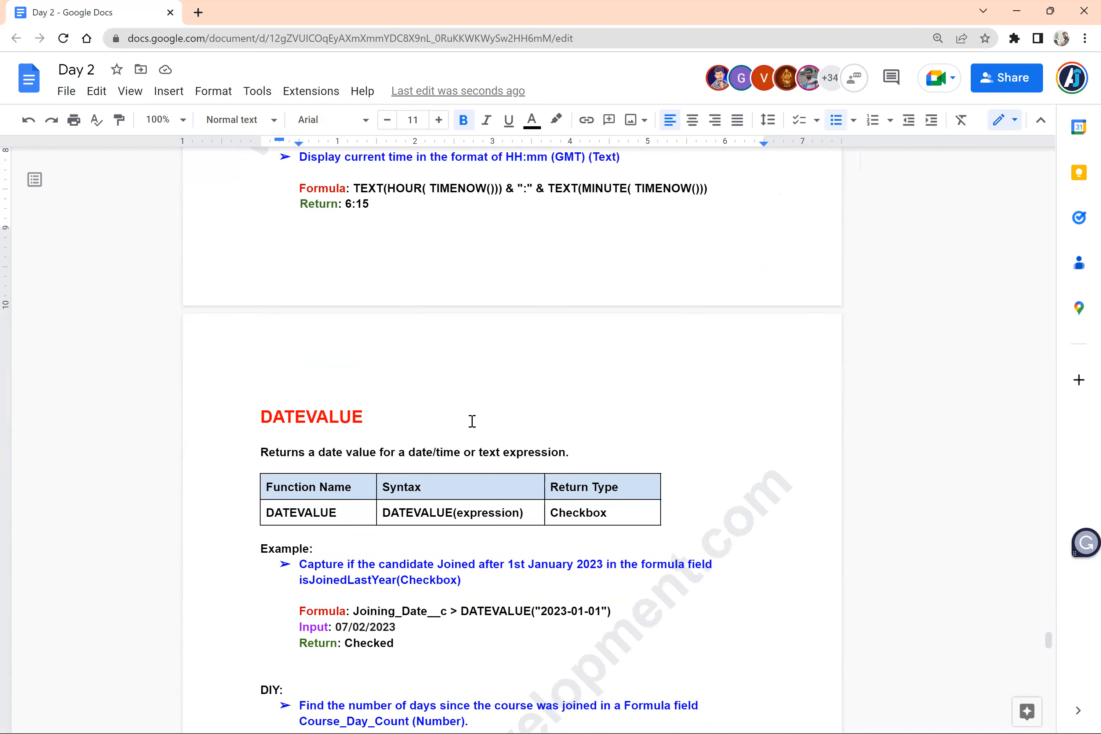
{"action": "scroll", "coordinate": [472, 421], "scroll_direction": "down", "scroll_amount": 5}
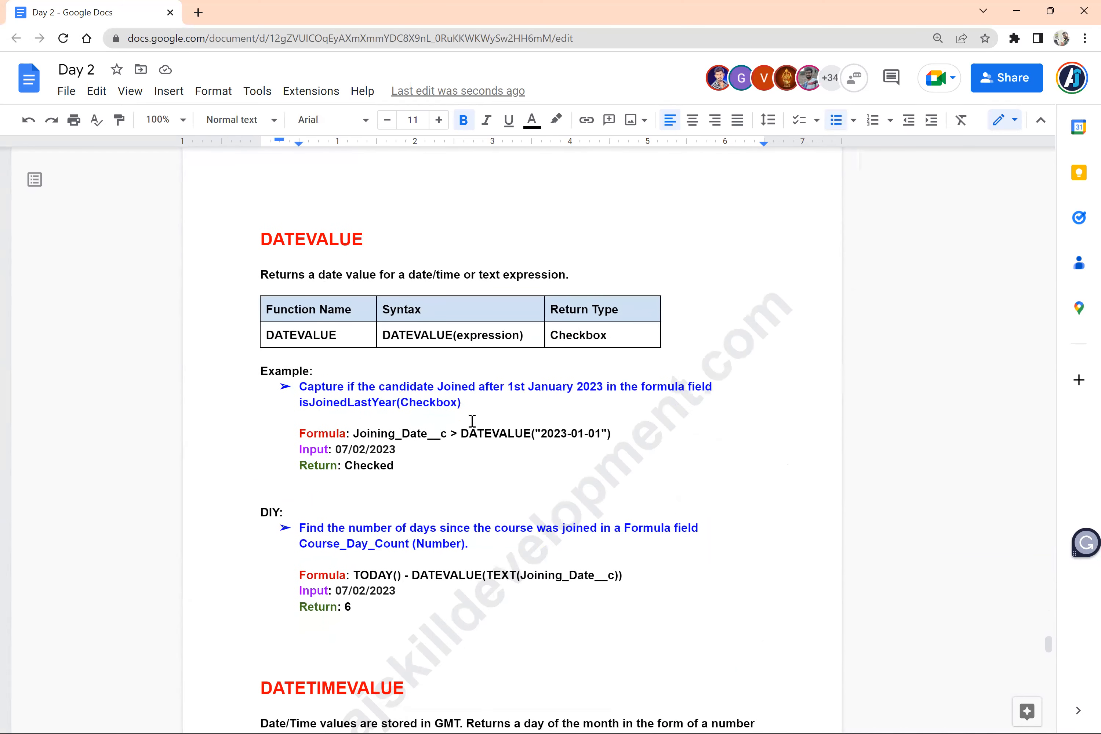
{"action": "scroll", "coordinate": [473, 420], "scroll_direction": "down", "scroll_amount": 1}
{"action": "scroll", "coordinate": [374, 266], "scroll_direction": "up", "scroll_amount": 1}
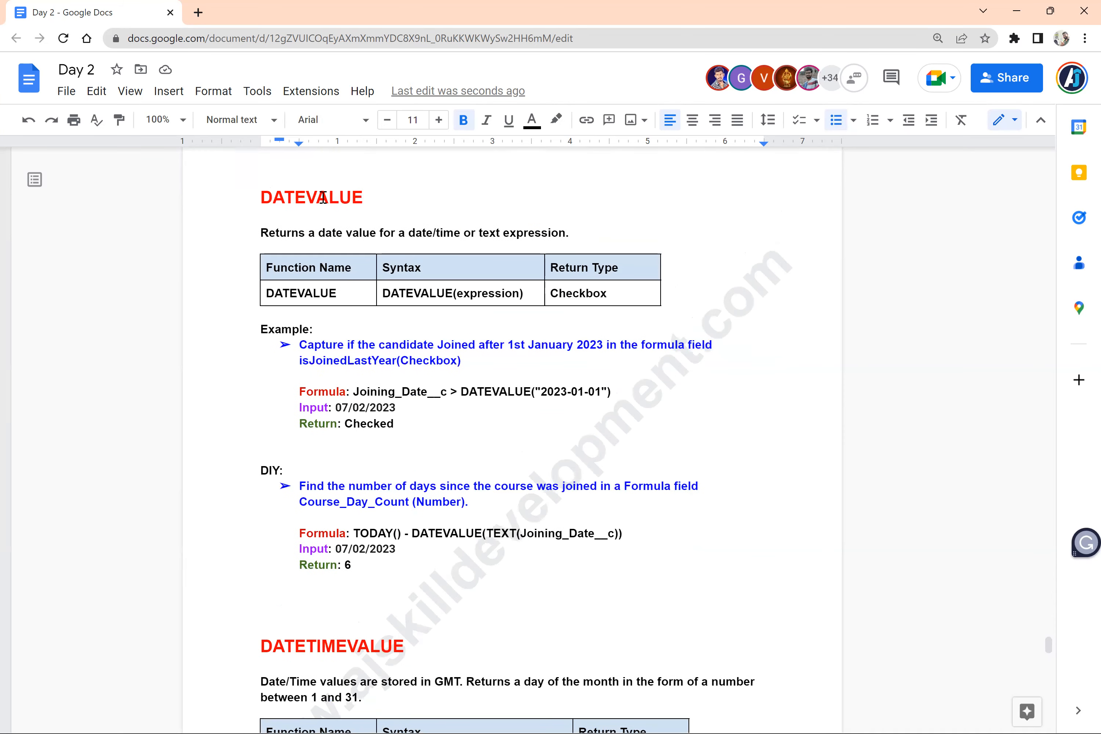
Step: Examine the DATEVALUE section, highlighting its heading, Joining_Date__c, part of the date and the example's Formula, Input and Return lines
{"action": "double_click", "coordinate": [323, 197]}
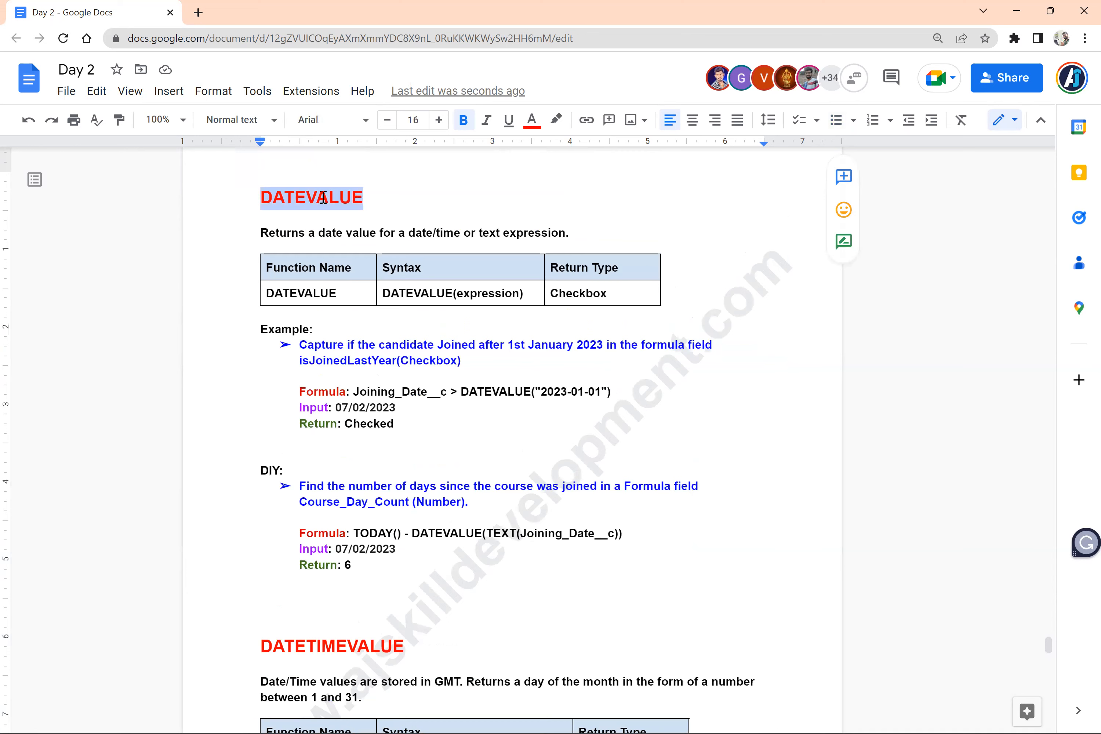
{"action": "left_click", "coordinate": [343, 340]}
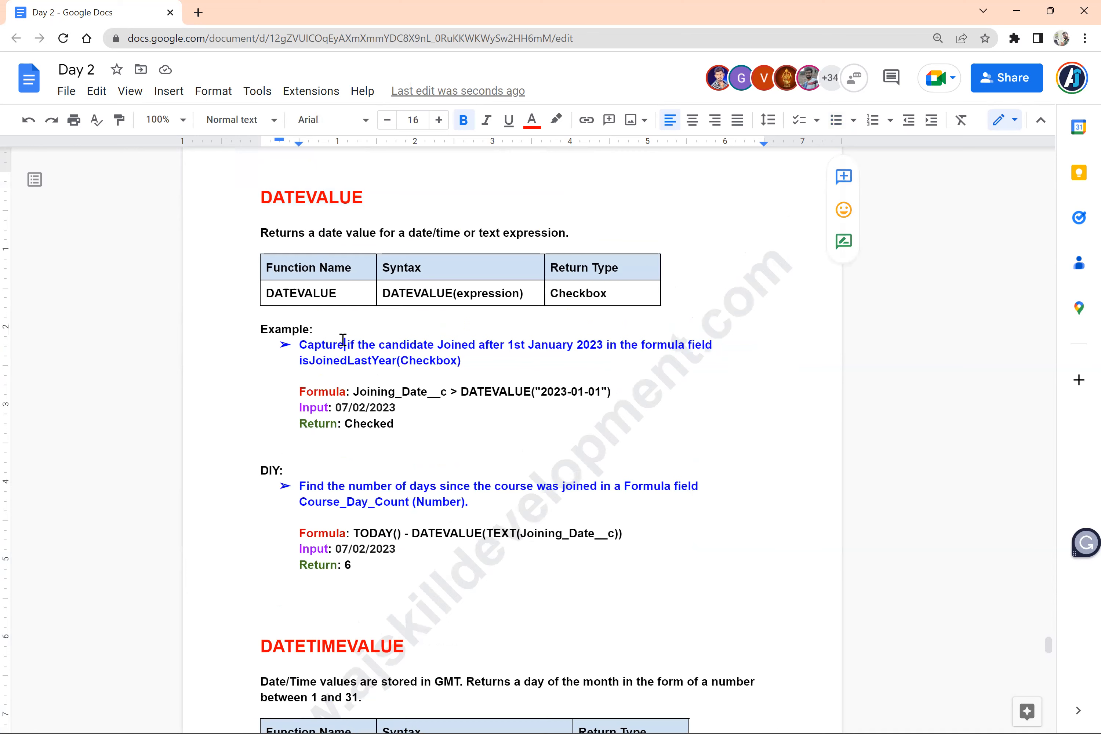
{"action": "left_click", "coordinate": [515, 343]}
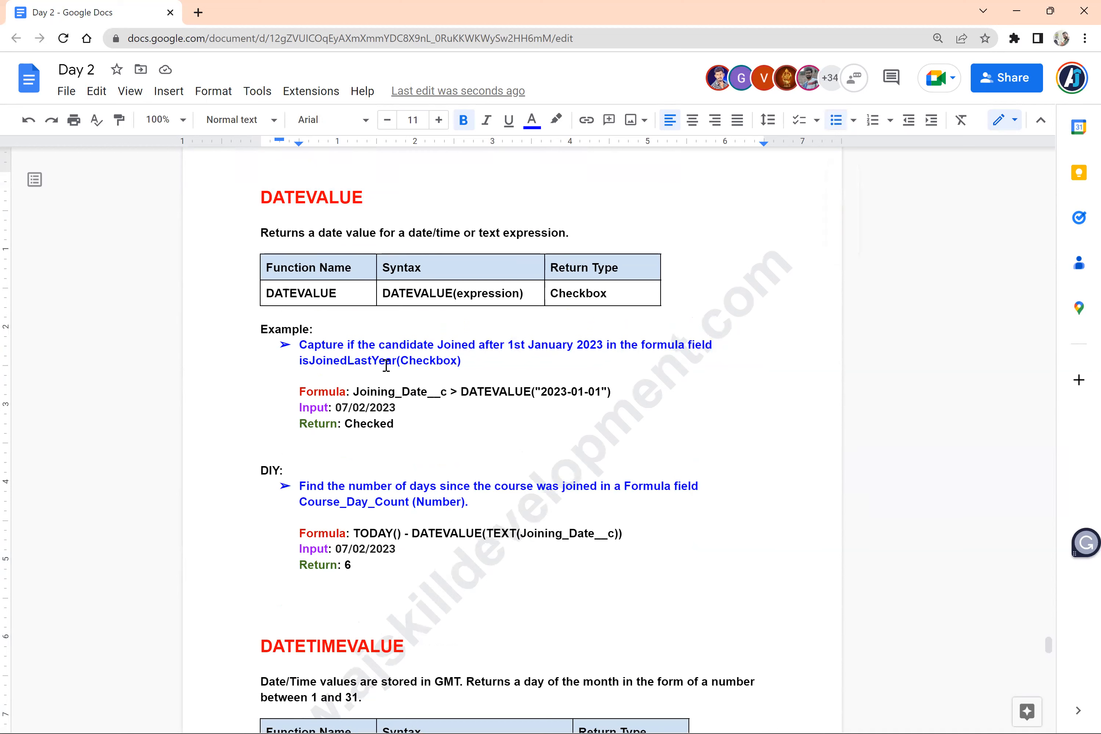
{"action": "double_click", "coordinate": [432, 391]}
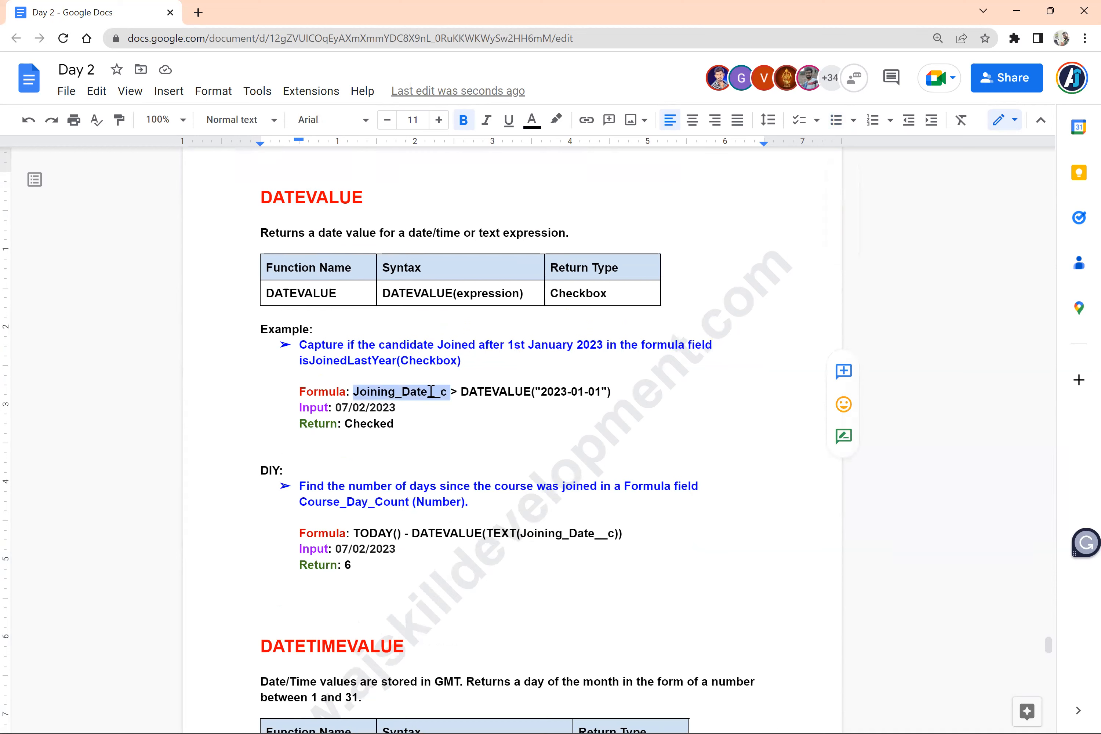
{"action": "double_click", "coordinate": [578, 391]}
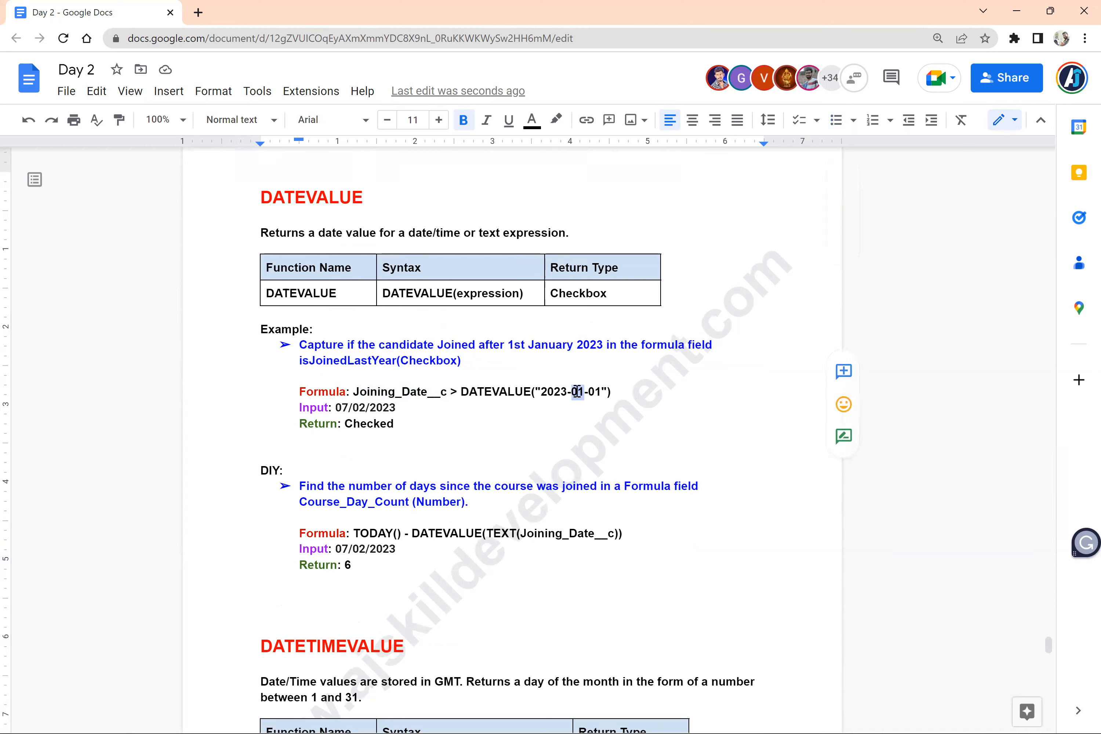
{"action": "left_click_drag", "start_coordinate": [395, 423], "coordinate": [292, 391]}
Step: Switch to the Salesforce browser window, close the Test tab and open Setup in a new tab
{"action": "key", "text": "alt+Tab"}
{"action": "key", "text": "alt+Tab"}
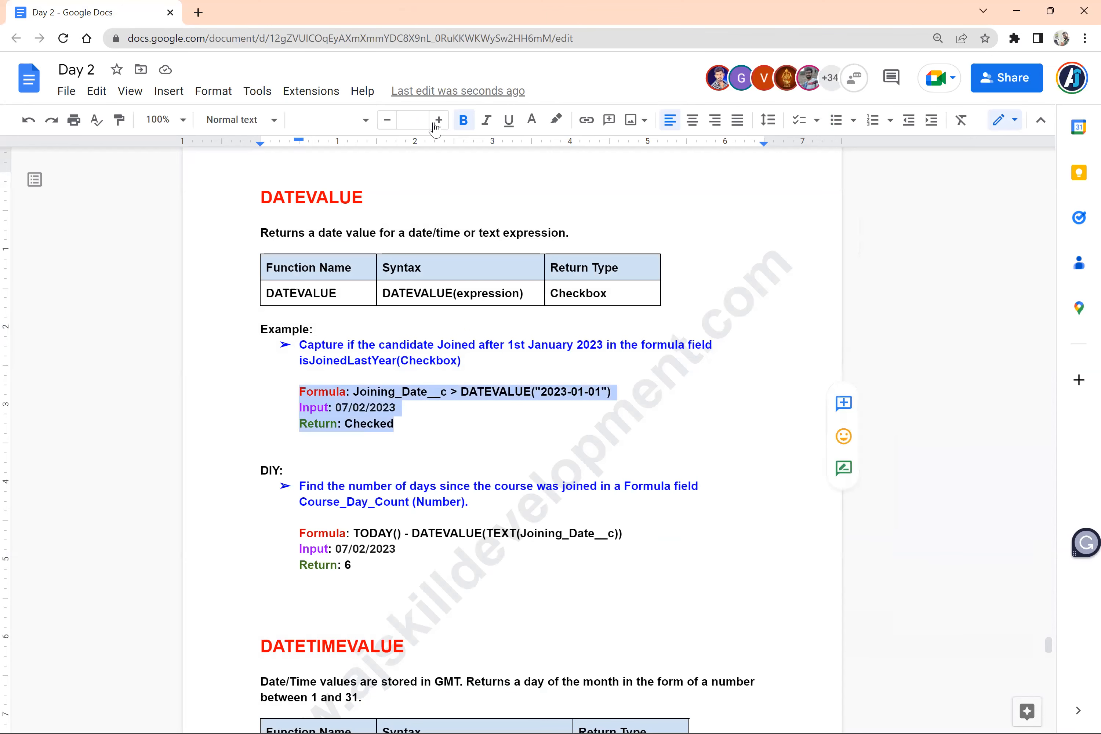
{"action": "key", "text": "alt+Tab"}
{"action": "key", "text": "alt+Tab"}
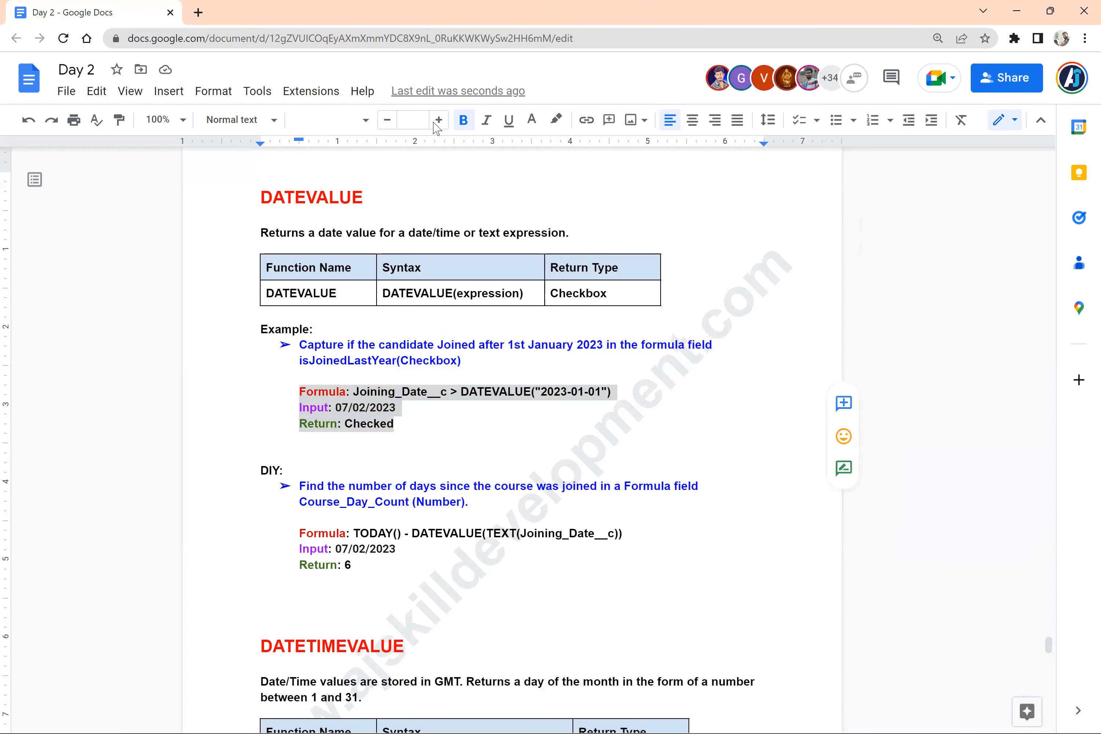
{"action": "key", "text": "alt+Tab"}
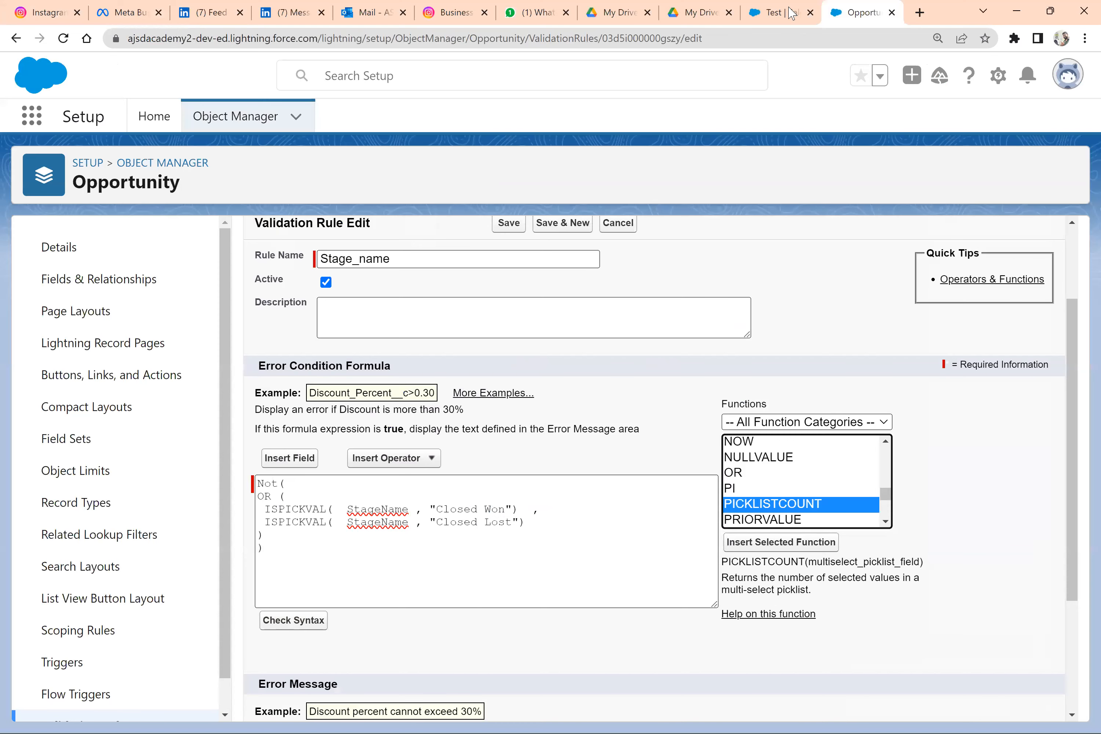
{"action": "left_click", "coordinate": [814, 15]}
{"action": "left_click", "coordinate": [814, 15]}
{"action": "left_click", "coordinate": [998, 82]}
{"action": "left_click", "coordinate": [943, 127]}
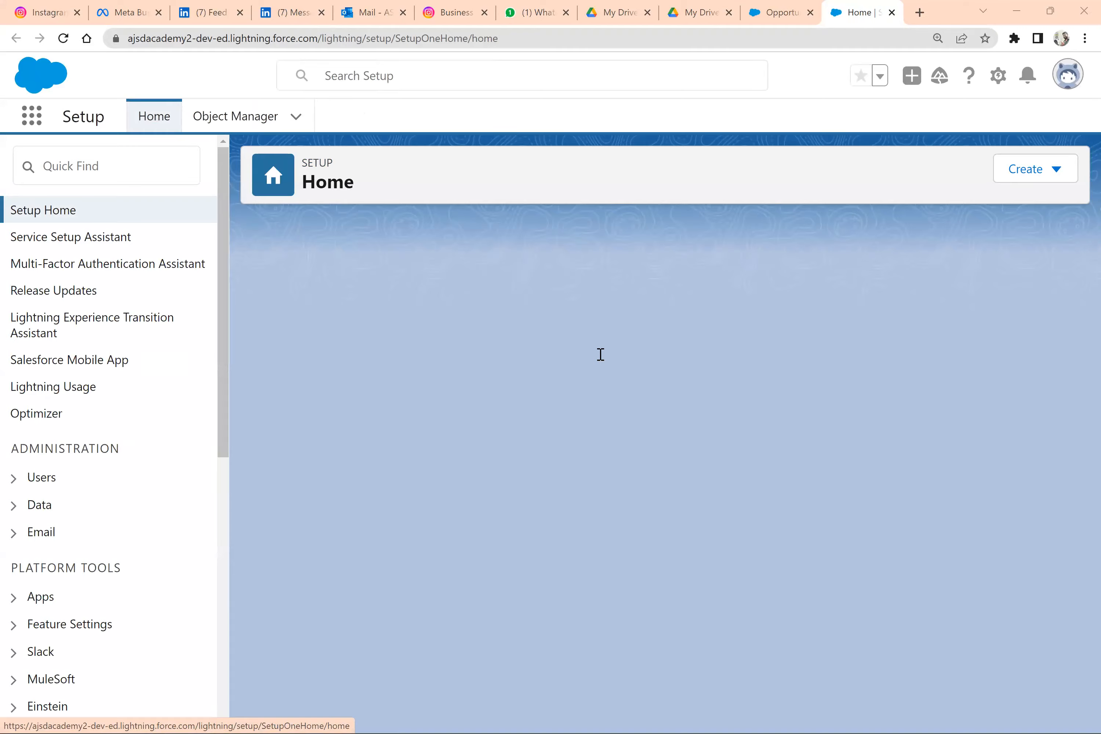
Step: Recheck the DATEVALUE example formula in the Day 2 document and return to Salesforce Setup
{"action": "key", "text": "alt+Tab"}
{"action": "left_click", "coordinate": [470, 426]}
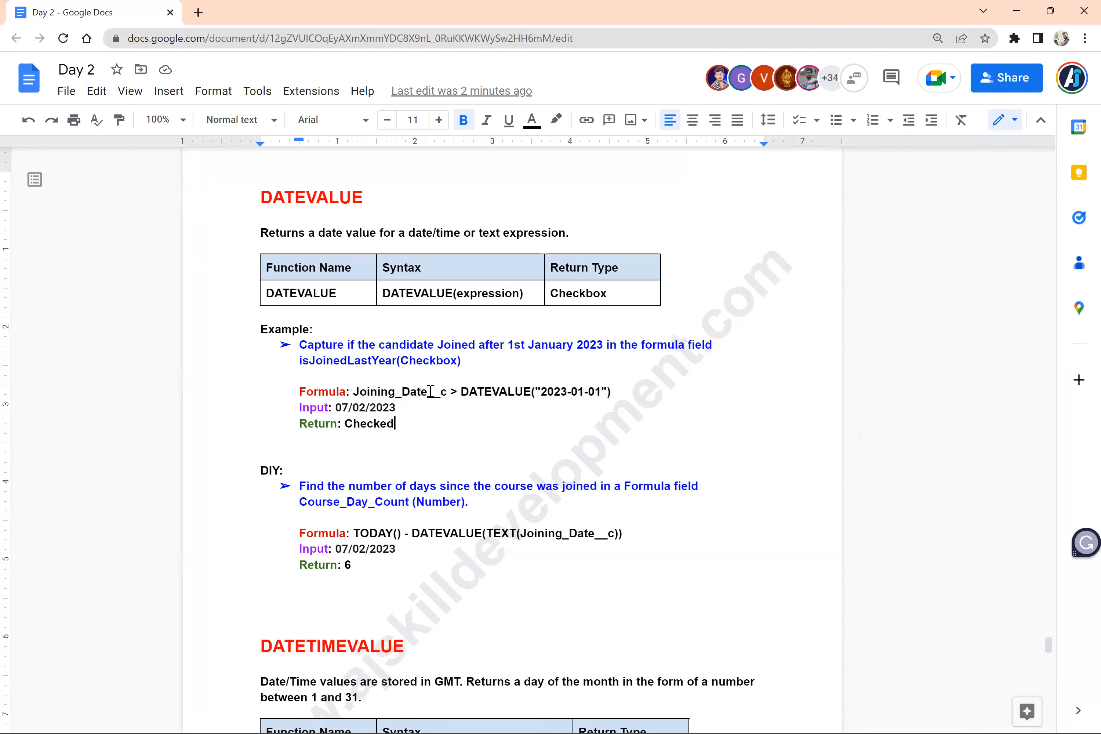
{"action": "left_click", "coordinate": [429, 391]}
{"action": "key", "text": "alt+Tab"}
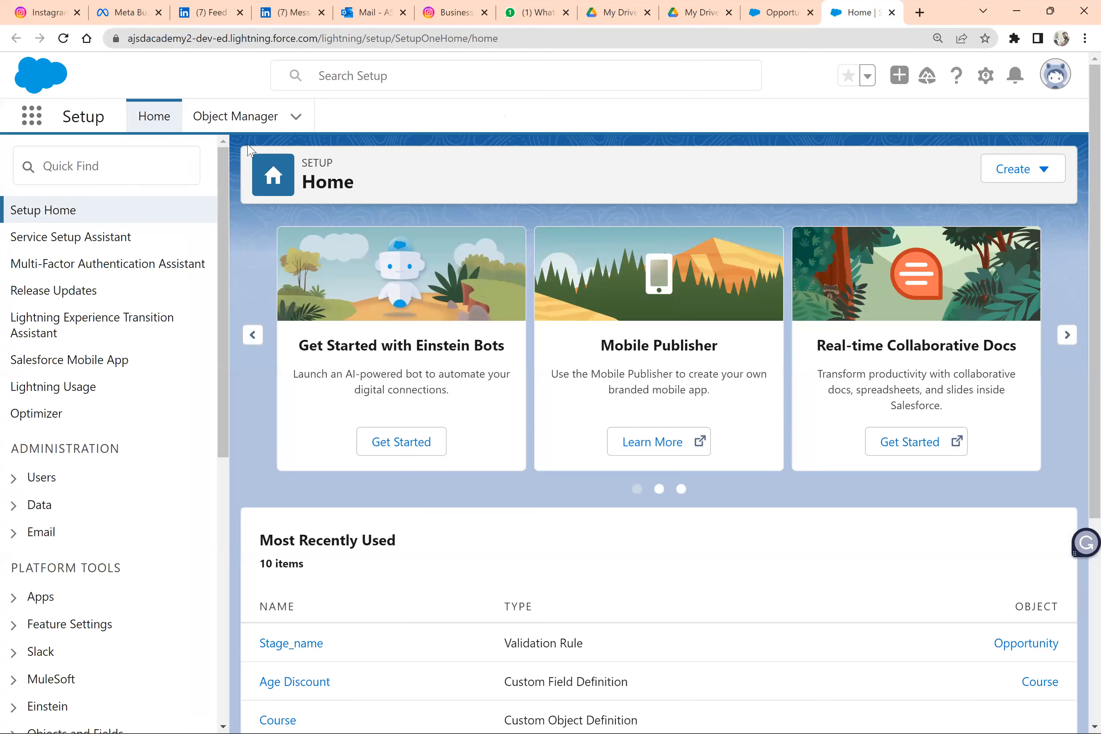
Step: Search Object Manager for "cou" and open the Course custom object
{"action": "left_click", "coordinate": [239, 119]}
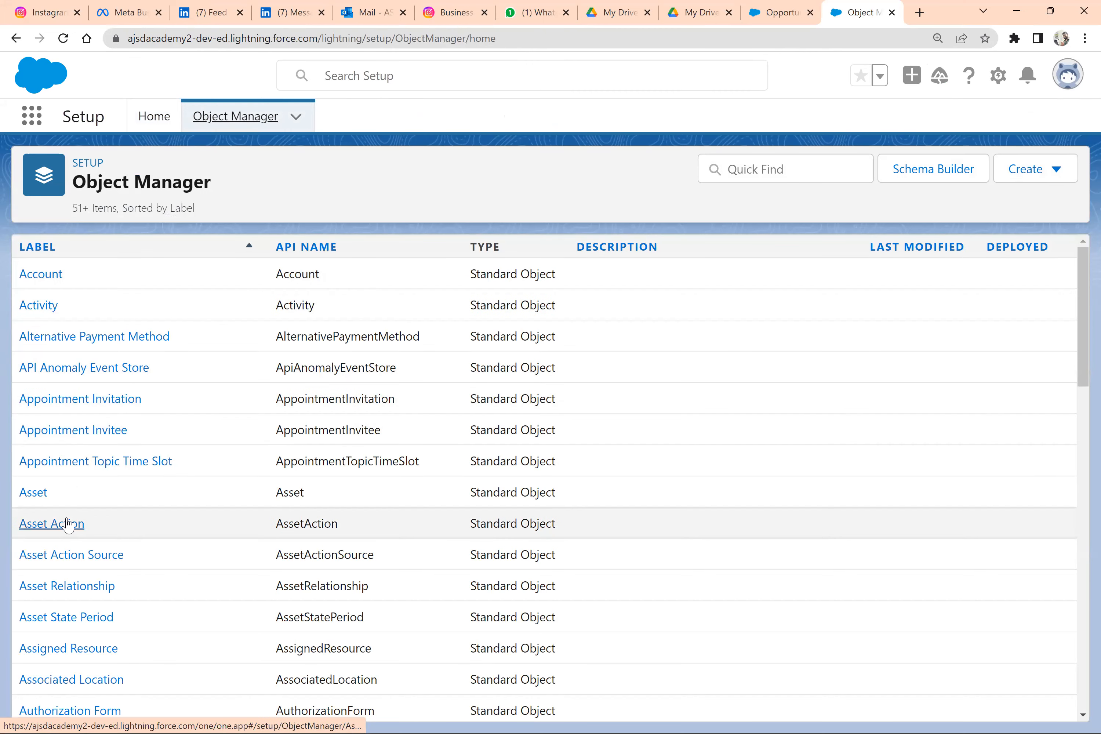
{"action": "scroll", "coordinate": [69, 523], "scroll_direction": "down", "scroll_amount": 3}
{"action": "scroll", "coordinate": [68, 523], "scroll_direction": "up", "scroll_amount": 3}
{"action": "left_click", "coordinate": [777, 174]}
{"action": "type", "text": "couse"}
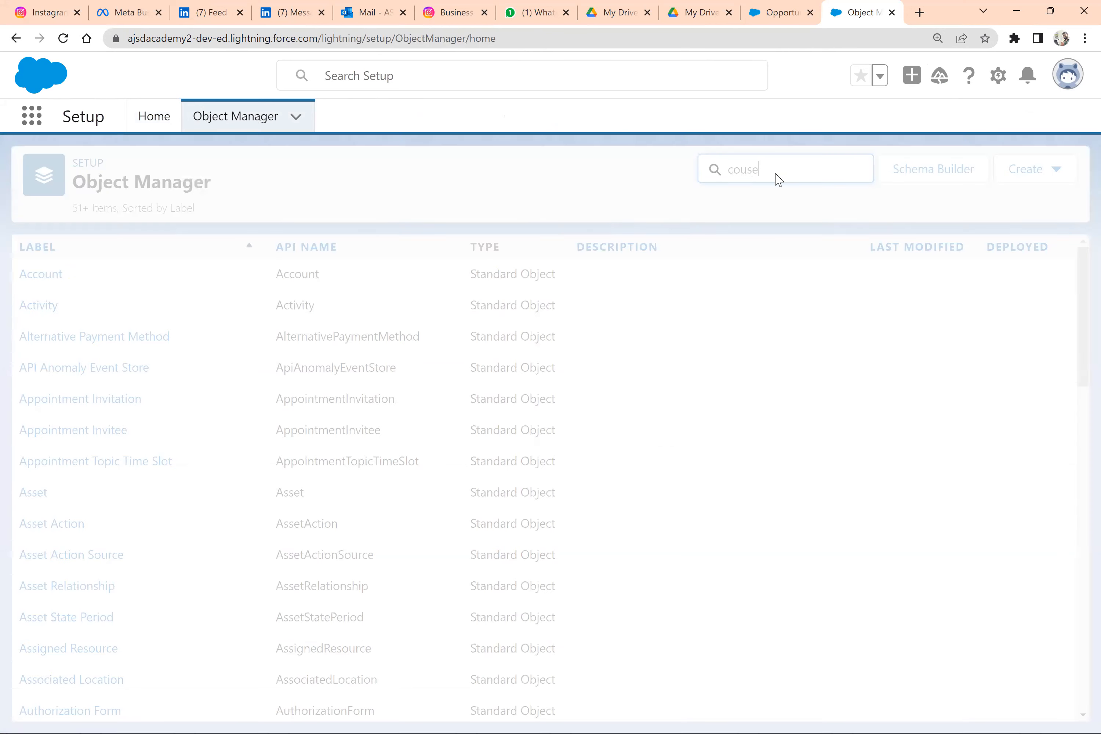
{"action": "key", "text": "BackSpace"}
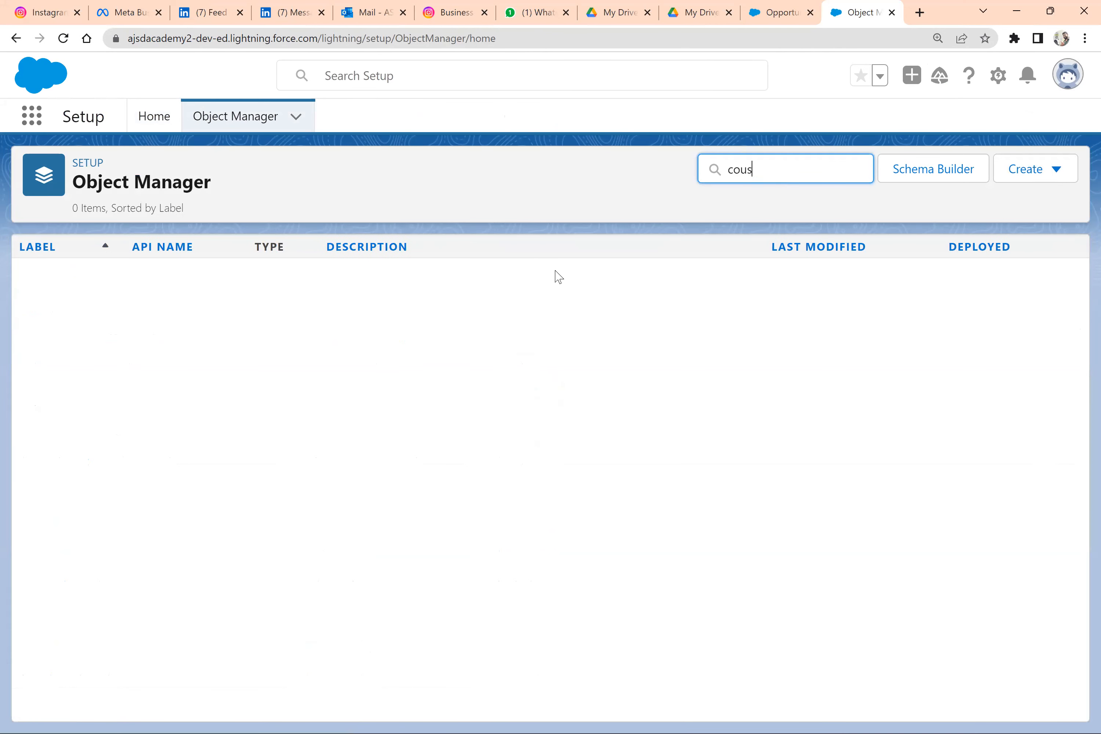
{"action": "key", "text": "BackSpace"}
{"action": "key", "text": "BackSpace"}
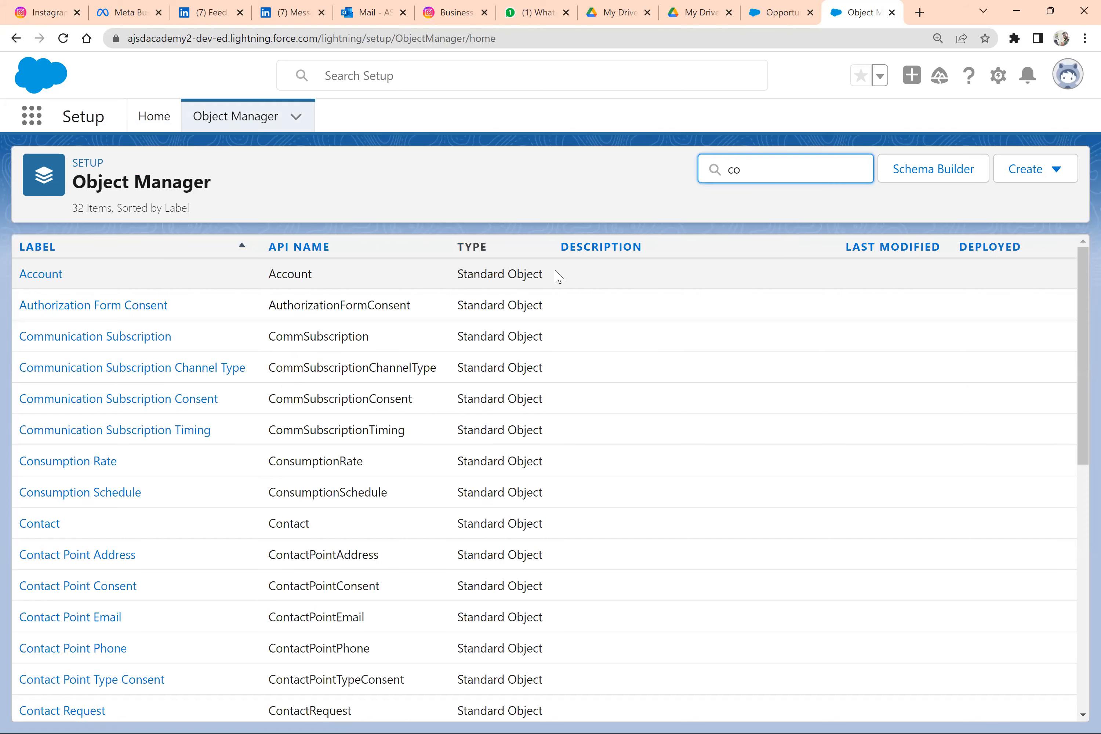
{"action": "type", "text": "us"}
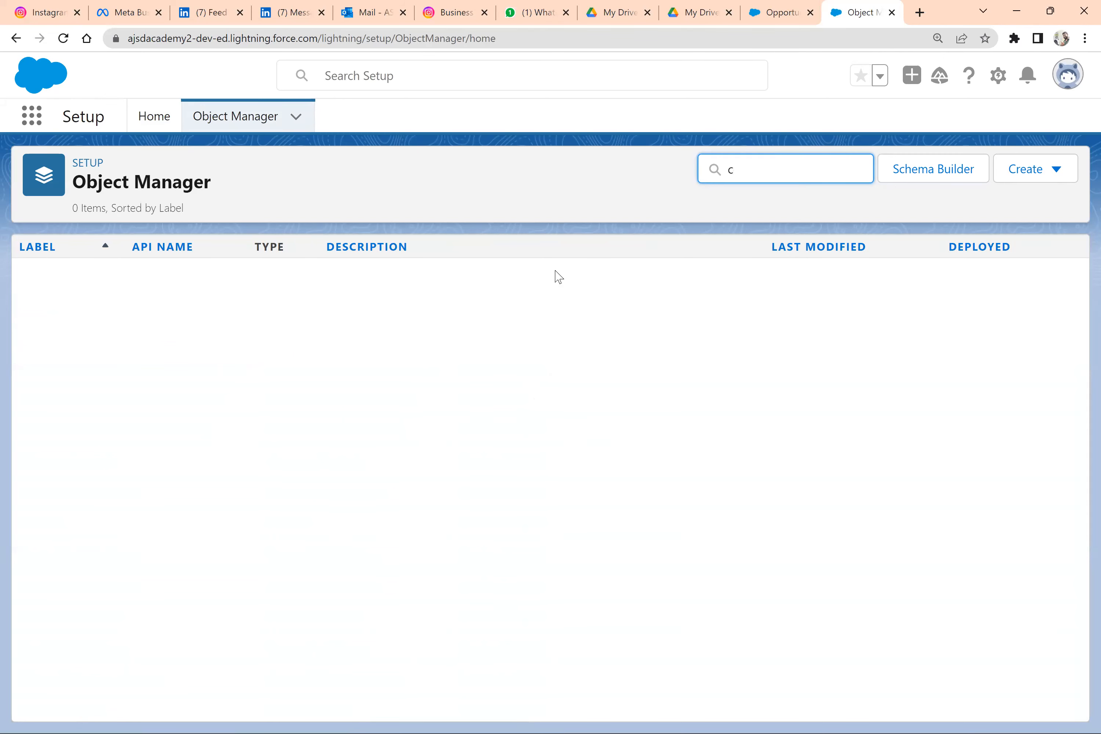
{"action": "key", "text": "BackSpace"}
{"action": "type", "text": "cou"}
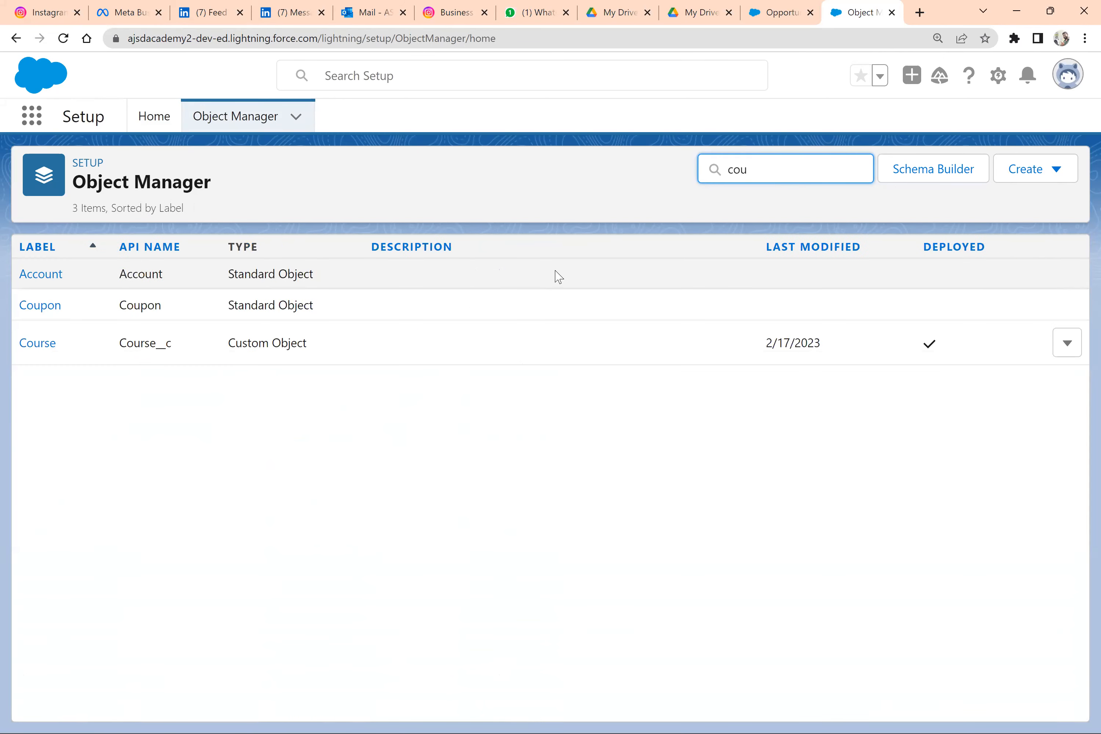
{"action": "left_click", "coordinate": [42, 344]}
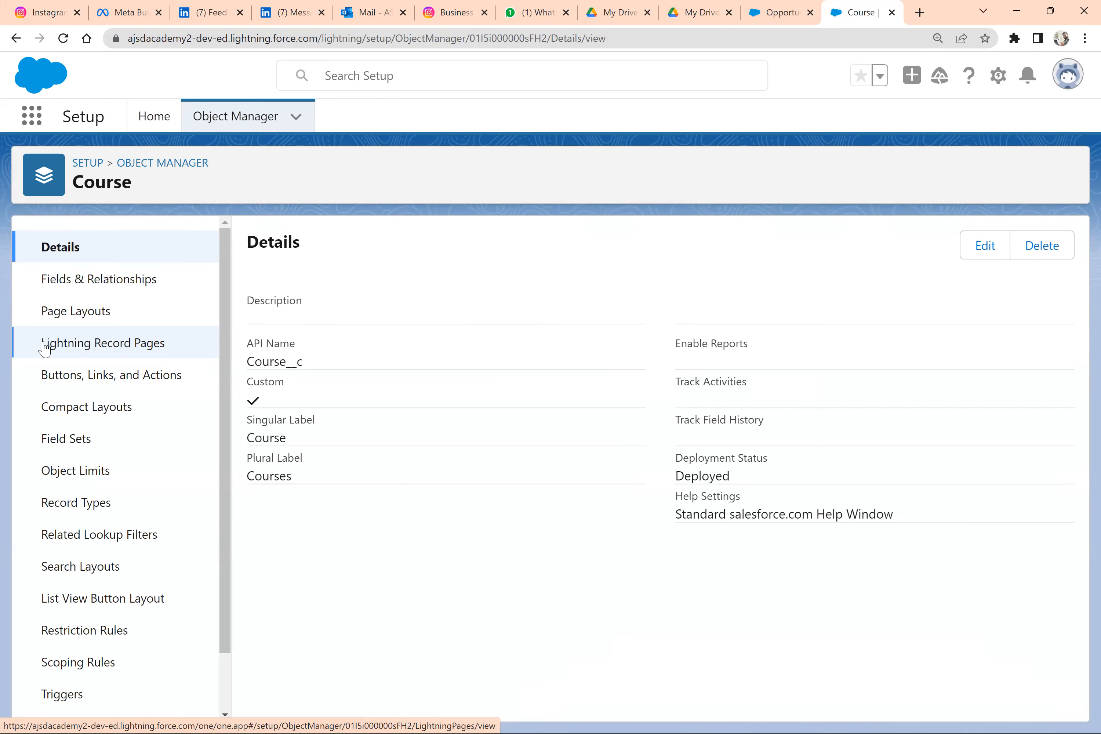
Step: Start a new custom field on the Course object with Formula as its data type
{"action": "left_click", "coordinate": [96, 284]}
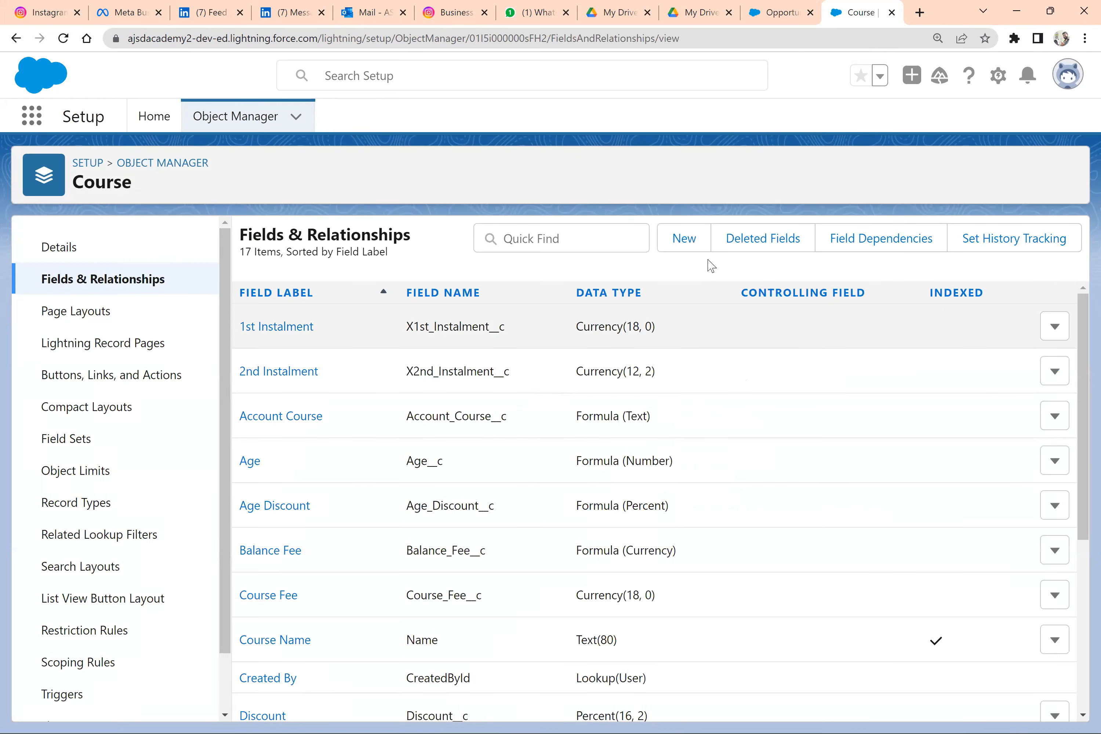
{"action": "left_click", "coordinate": [694, 248]}
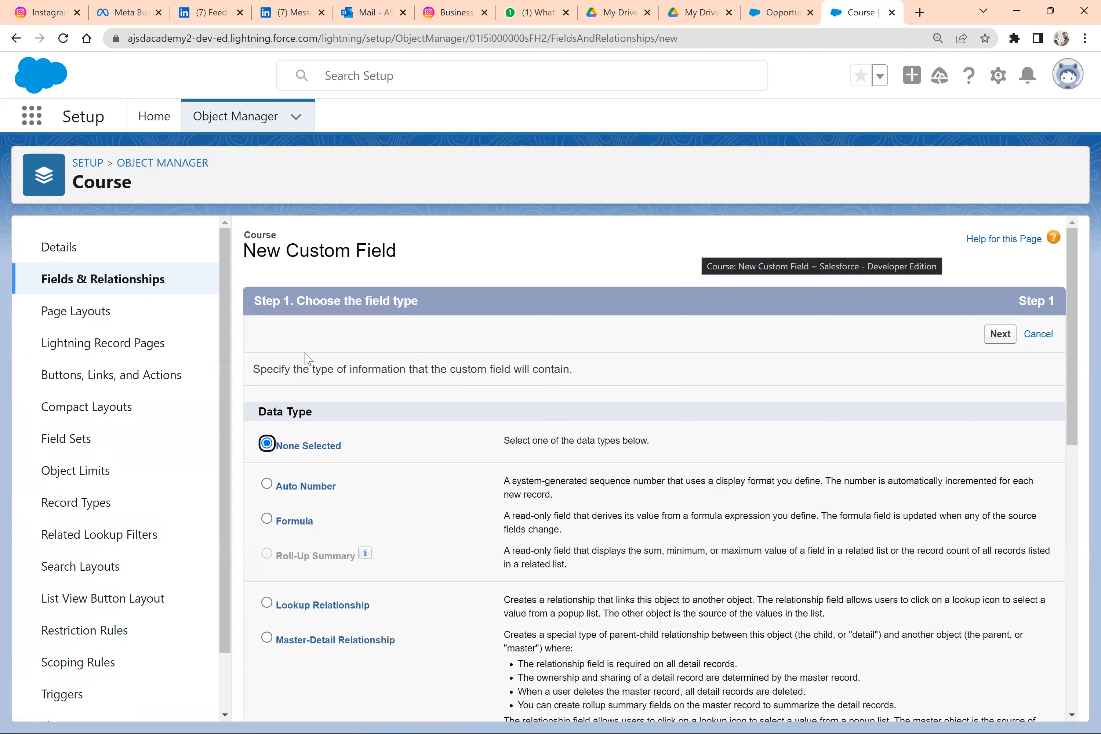
{"action": "scroll", "coordinate": [267, 365], "scroll_direction": "down", "scroll_amount": 2}
{"action": "scroll", "coordinate": [266, 362], "scroll_direction": "down", "scroll_amount": 1}
{"action": "left_click", "coordinate": [266, 360]}
{"action": "scroll", "coordinate": [1001, 336], "scroll_direction": "up", "scroll_amount": 3}
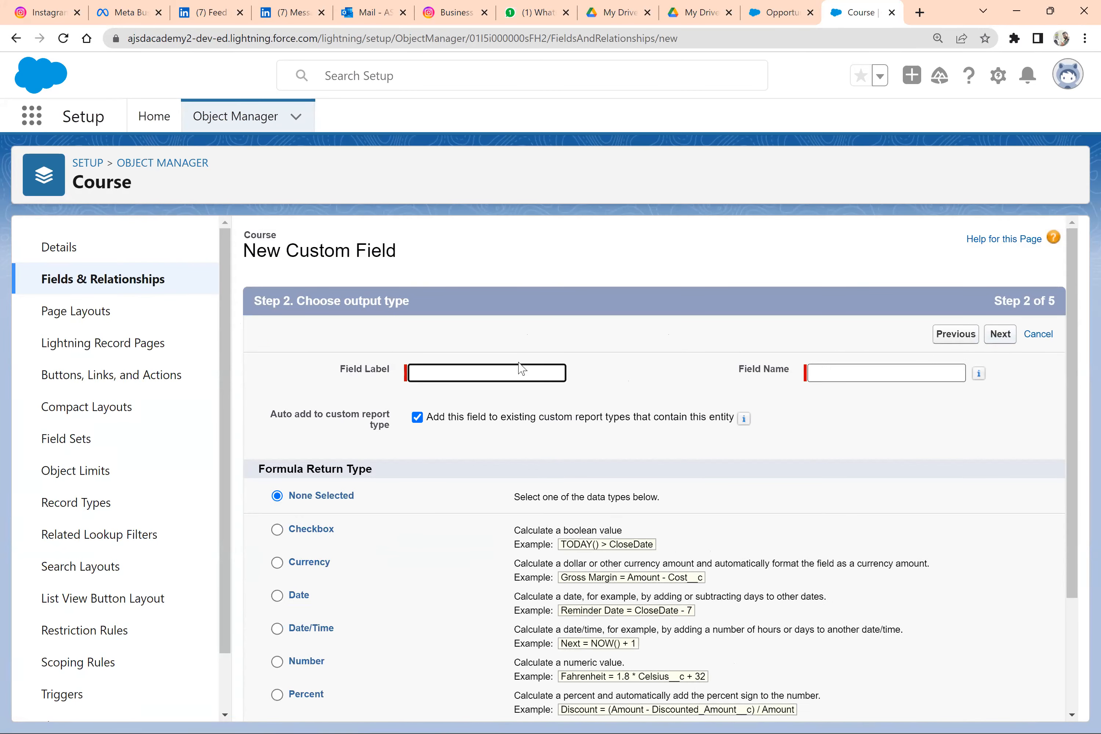
Step: Label the formula field "Which Kid?", set its return type to Text and proceed to the formula editor
{"action": "type", "text": "Which Kid?"}
{"action": "key", "text": "Tab"}
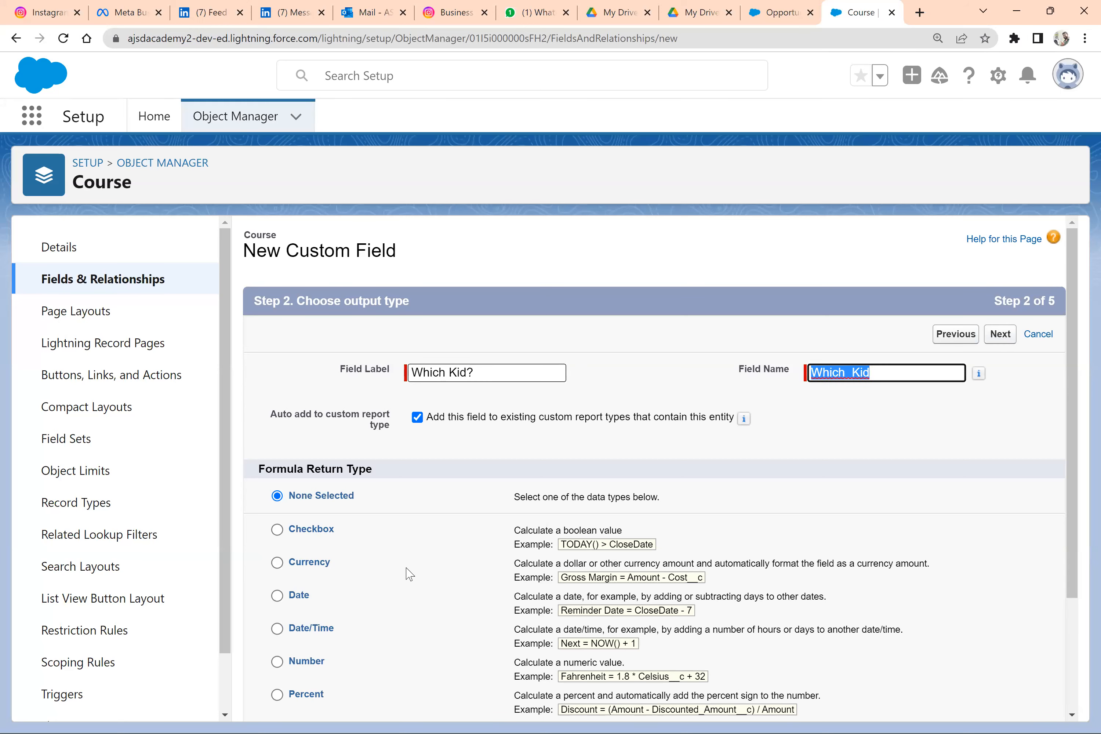
{"action": "scroll", "coordinate": [408, 572], "scroll_direction": "down", "scroll_amount": 3}
{"action": "scroll", "coordinate": [406, 570], "scroll_direction": "up", "scroll_amount": 2}
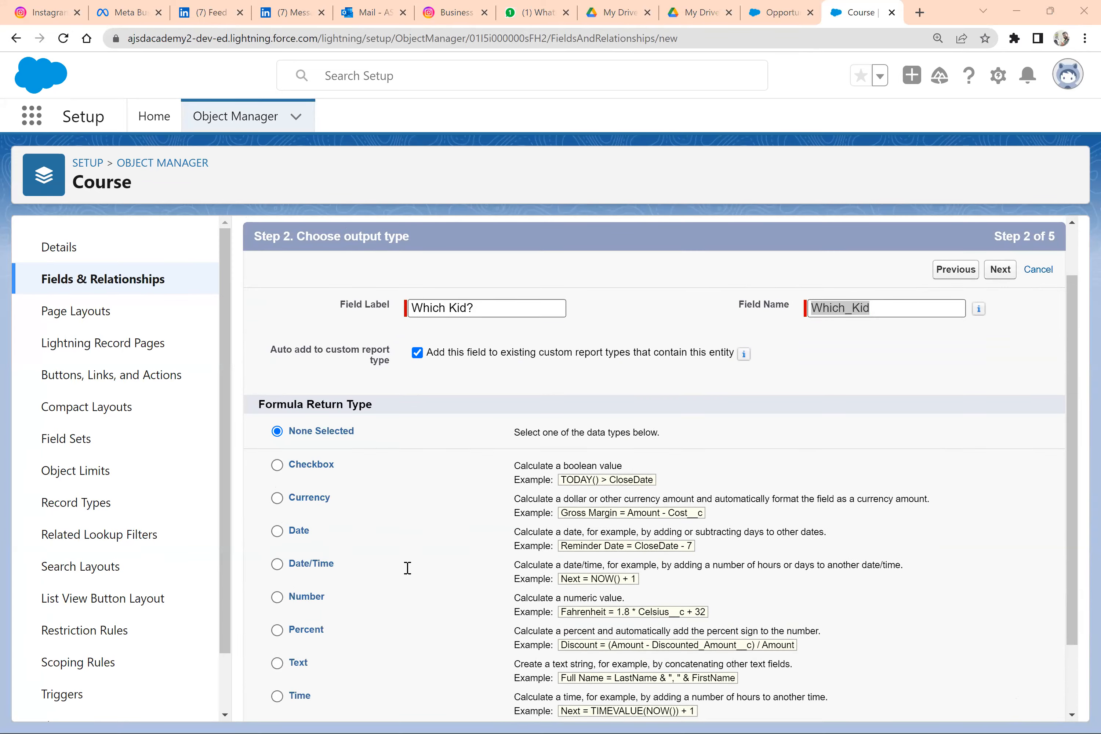
{"action": "key", "text": "alt+Tab"}
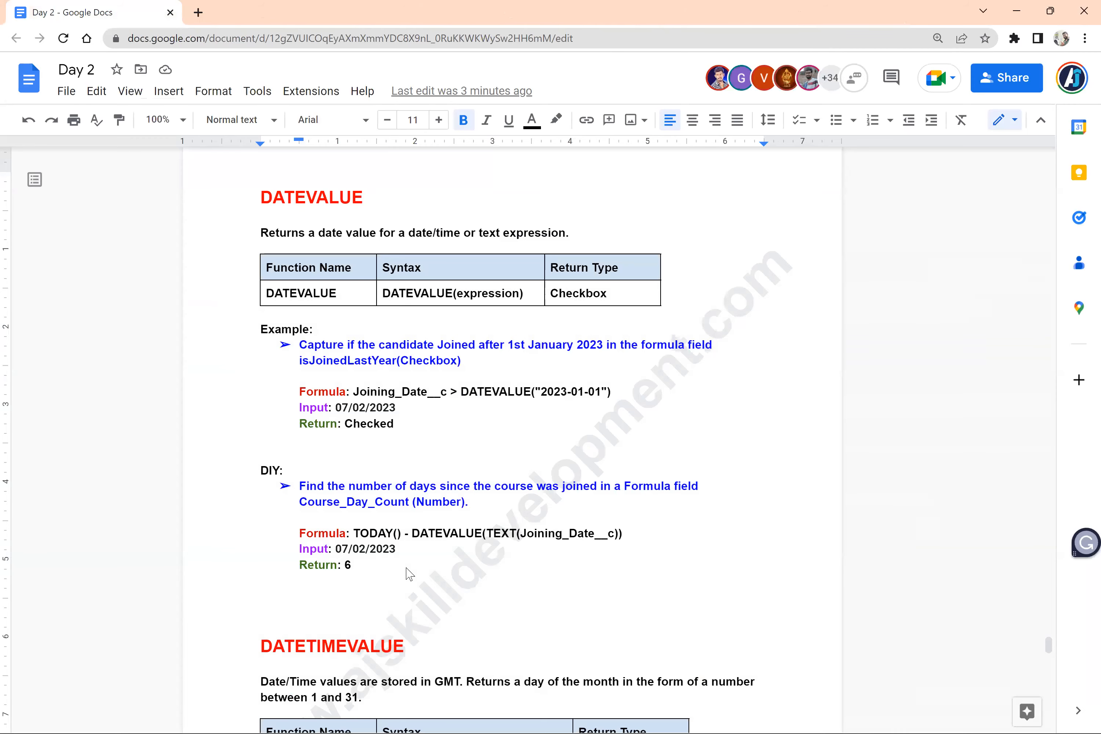
{"action": "key", "text": "alt+Tab"}
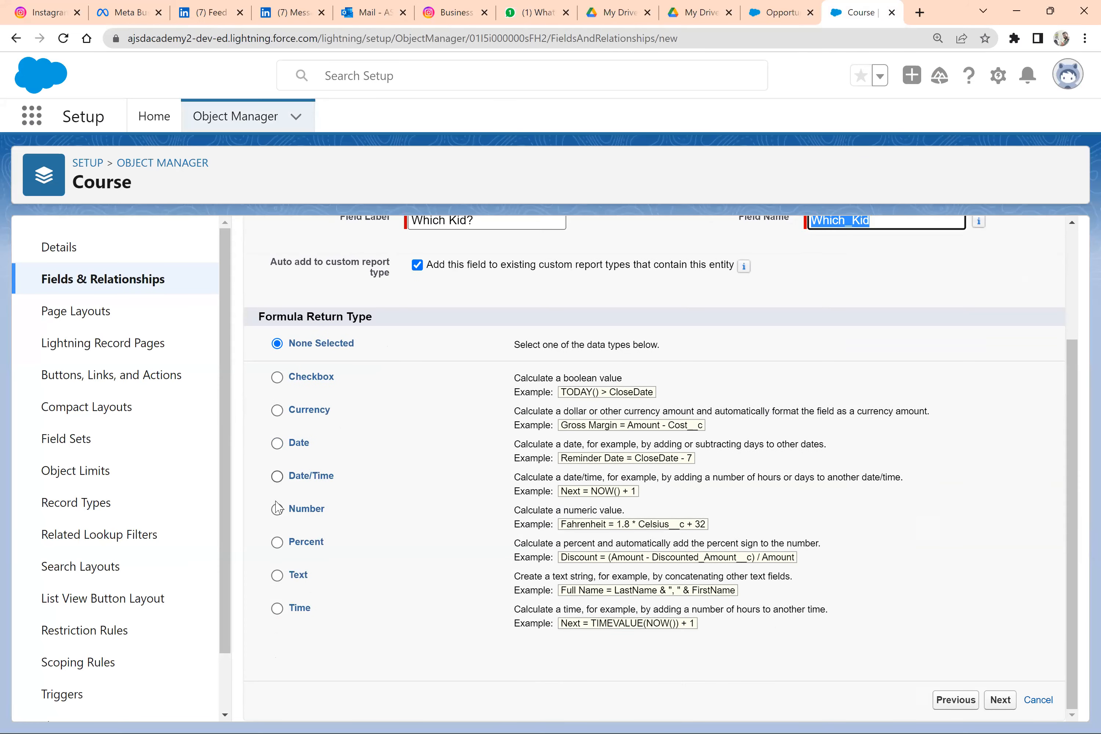
{"action": "left_click", "coordinate": [278, 577]}
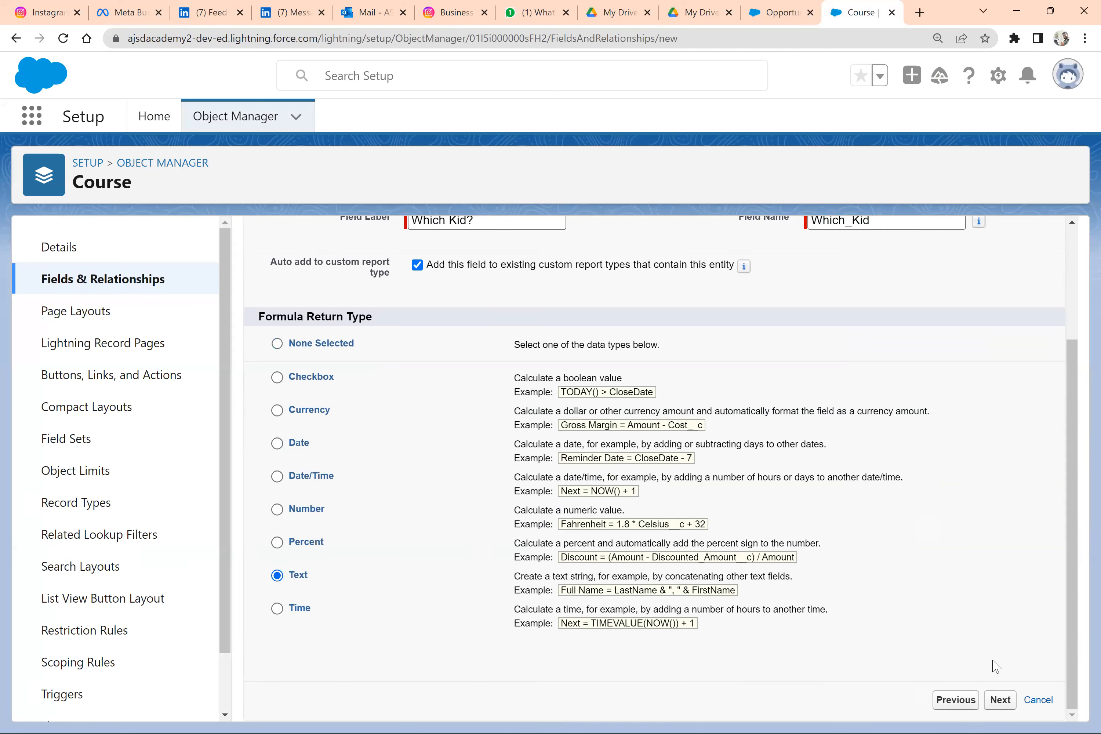
{"action": "left_click", "coordinate": [997, 699]}
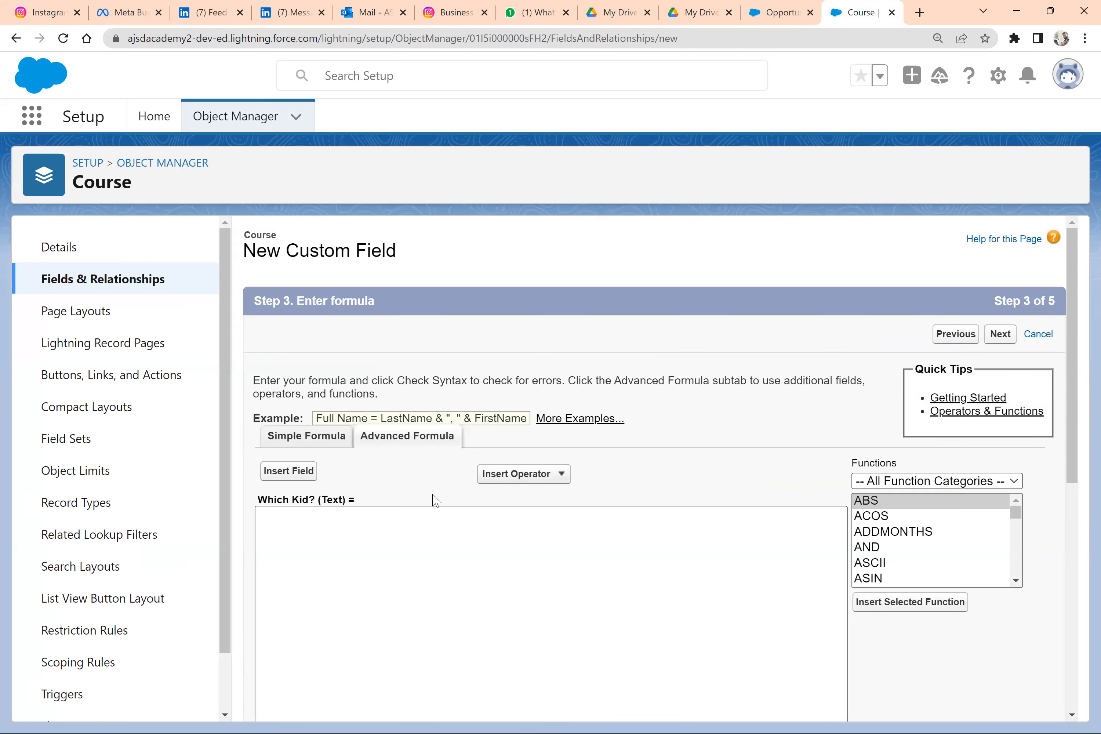
Step: Insert the Birthdate field of the related Student Name record into the "Which Kid?" formula
{"action": "left_click", "coordinate": [288, 471]}
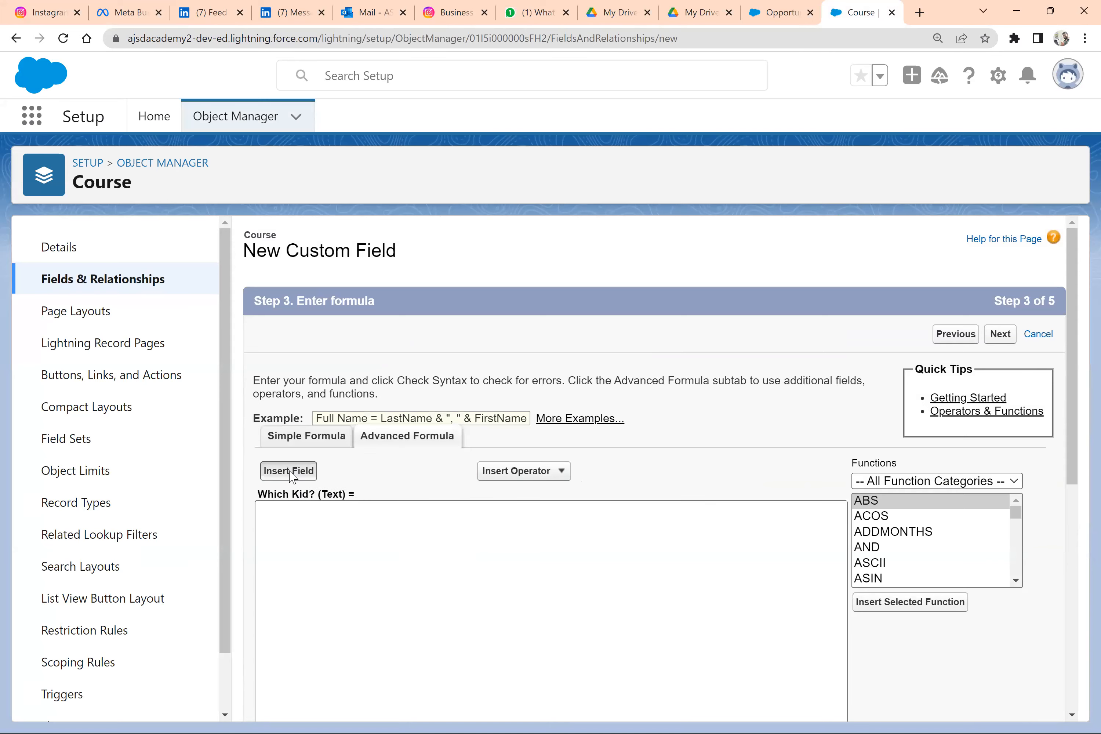
{"action": "left_click", "coordinate": [478, 495]}
{"action": "scroll", "coordinate": [479, 501], "scroll_direction": "down", "scroll_amount": 3}
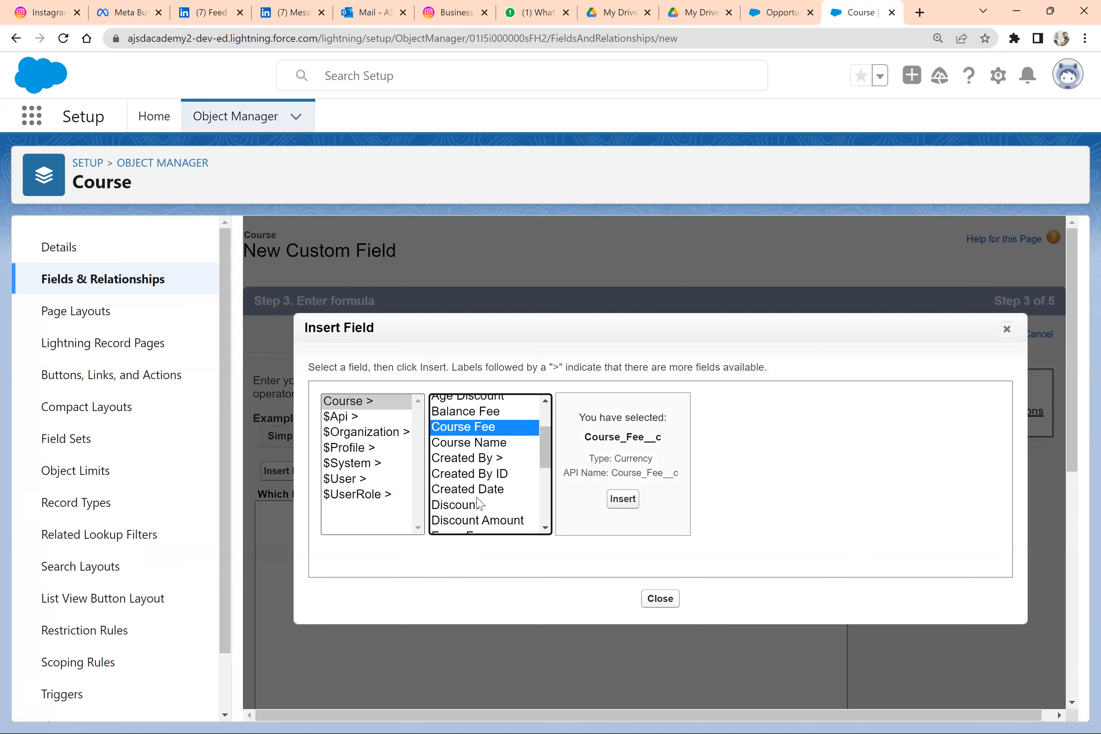
{"action": "scroll", "coordinate": [479, 501], "scroll_direction": "down", "scroll_amount": 2}
{"action": "left_click", "coordinate": [480, 511]}
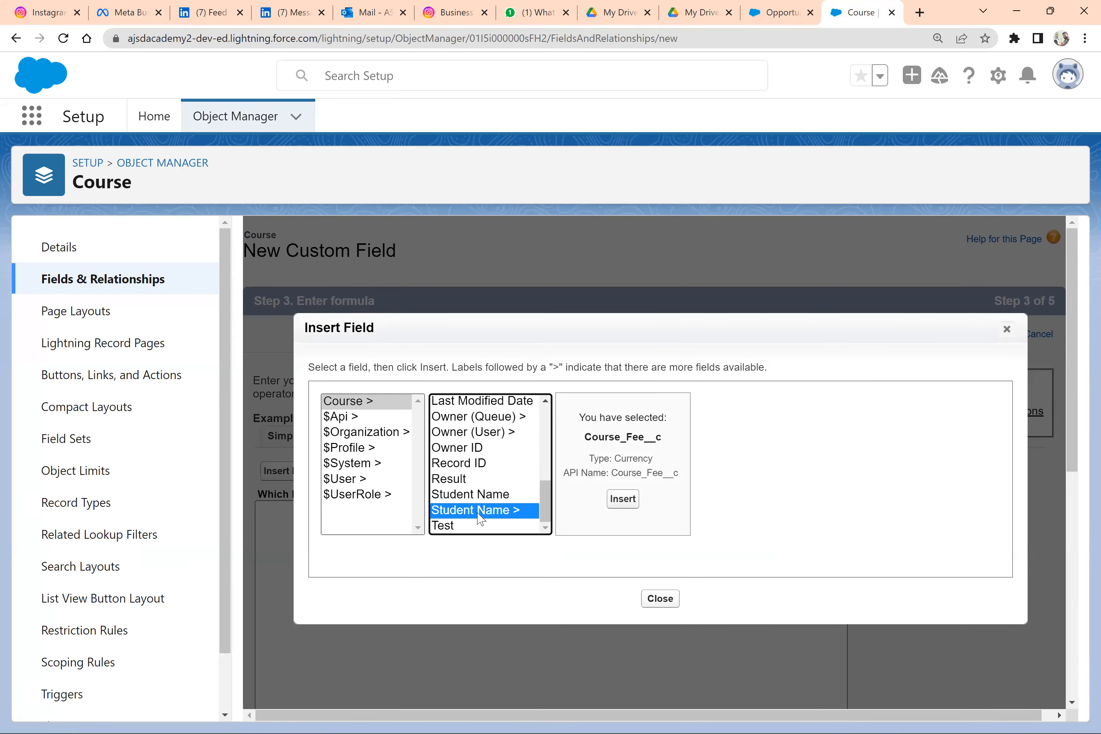
{"action": "left_click", "coordinate": [588, 479]}
{"action": "left_click", "coordinate": [846, 498]}
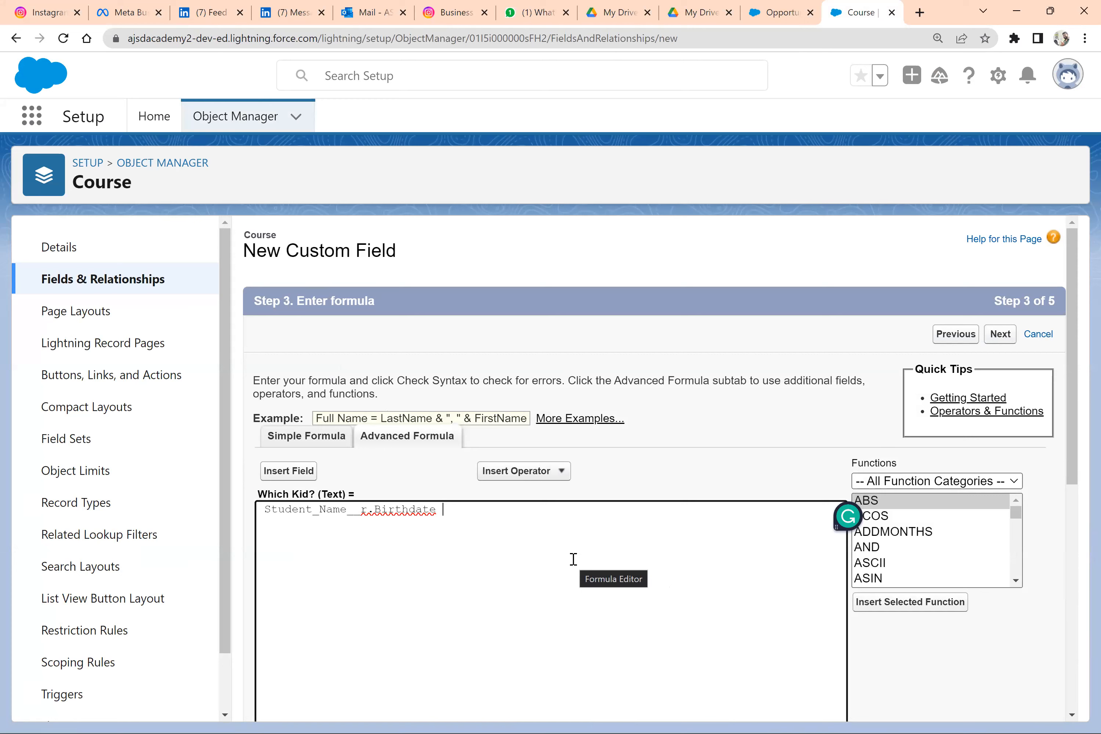
Step: Complete the formula as if (Student_Name__r.Birthdate > (1-1-2000), "2k Kid", "90s Kid")
{"action": "type", "text": "<"}
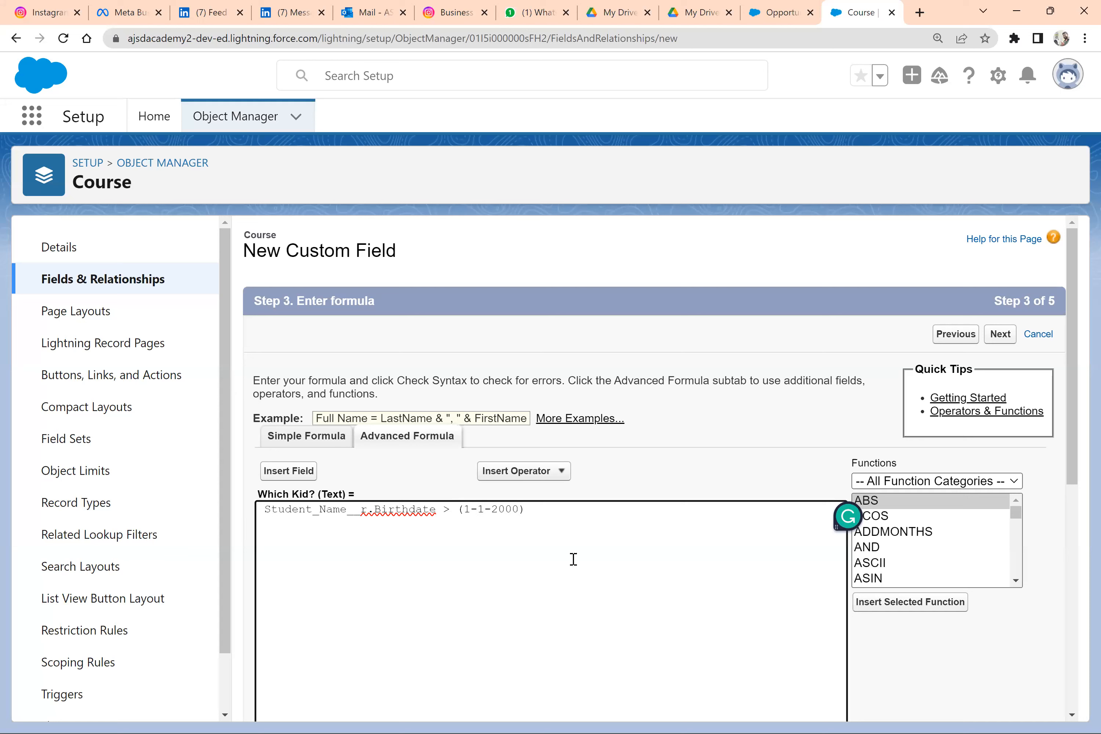
{"action": "scroll", "coordinate": [573, 559], "scroll_direction": "down", "scroll_amount": 6}
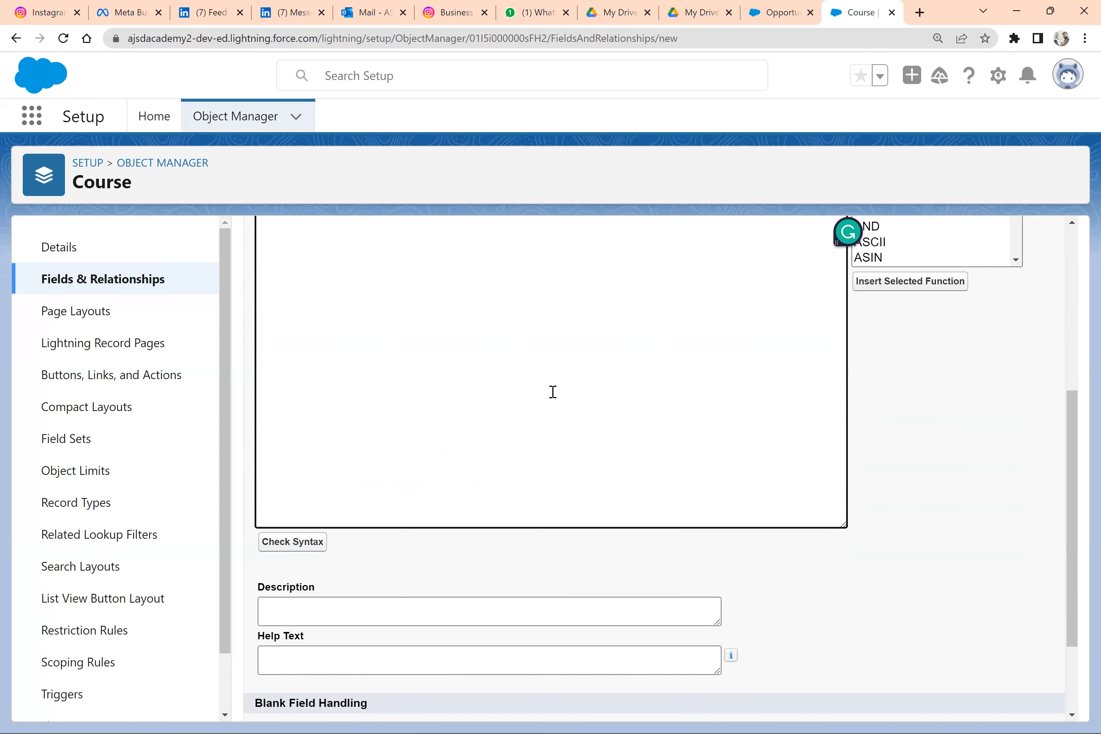
{"action": "scroll", "coordinate": [553, 393], "scroll_direction": "up", "scroll_amount": 5}
{"action": "left_click", "coordinate": [267, 429]}
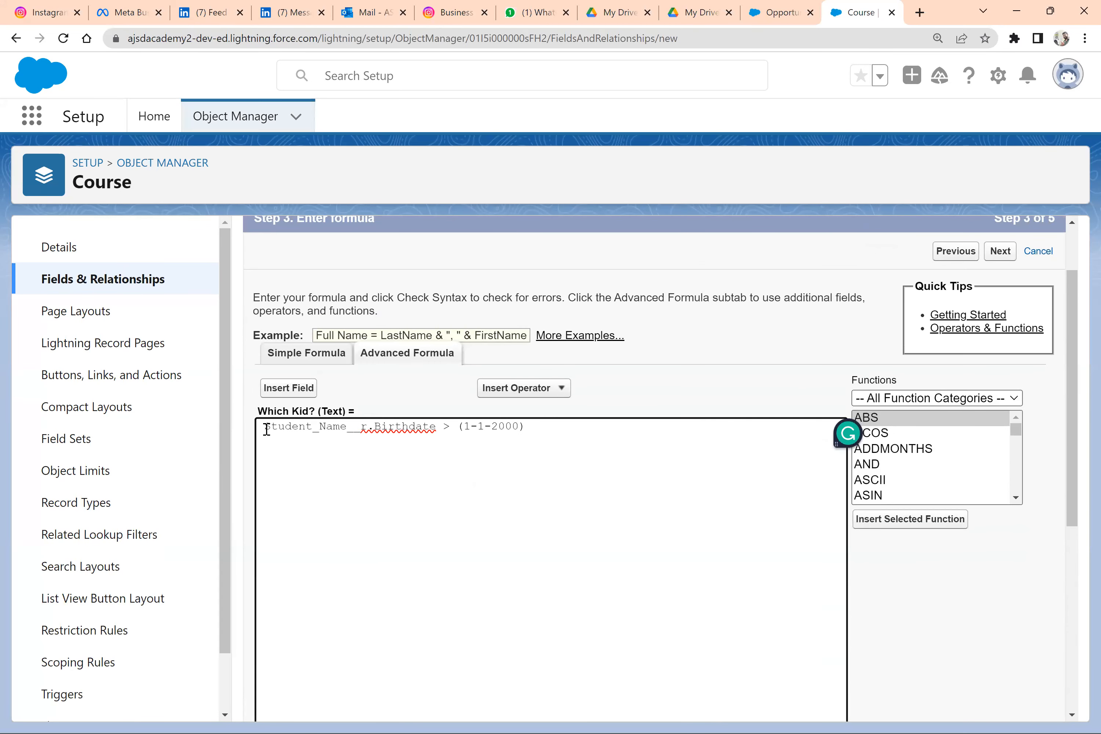
{"action": "type", "text": "If ("}
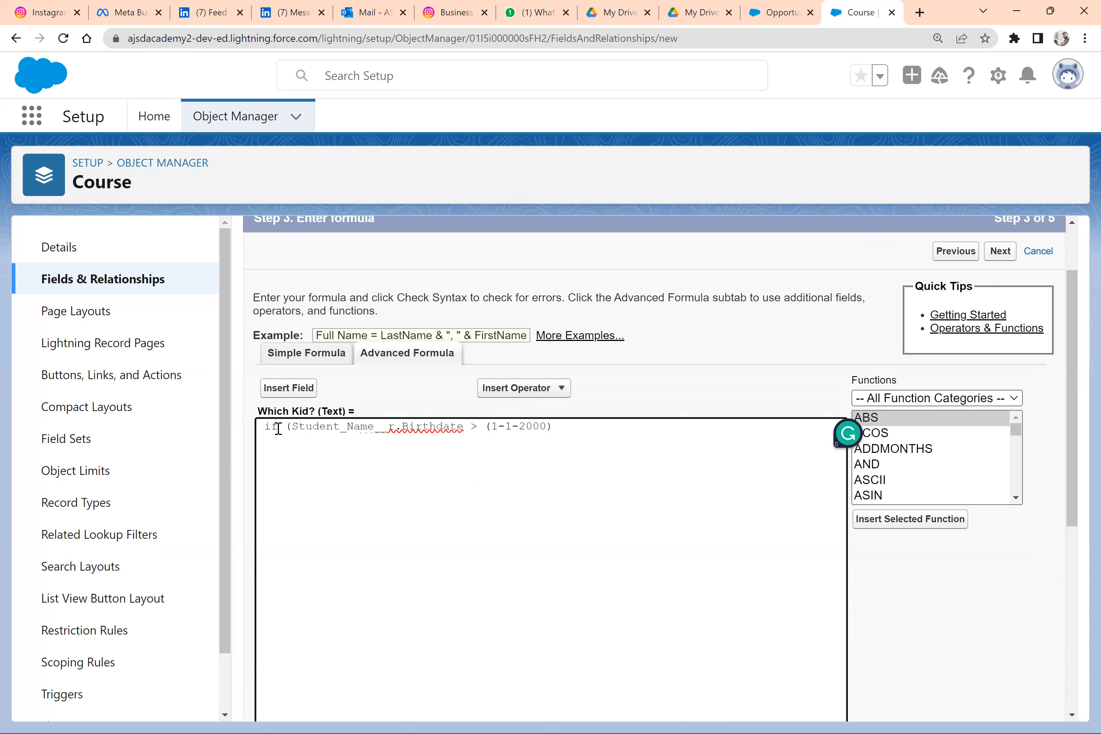
{"action": "left_click", "coordinate": [581, 429]}
Step: Check the formula's syntax and read which parameter type the comparison operator expects
{"action": "scroll", "coordinate": [550, 474], "scroll_direction": "down", "scroll_amount": 5}
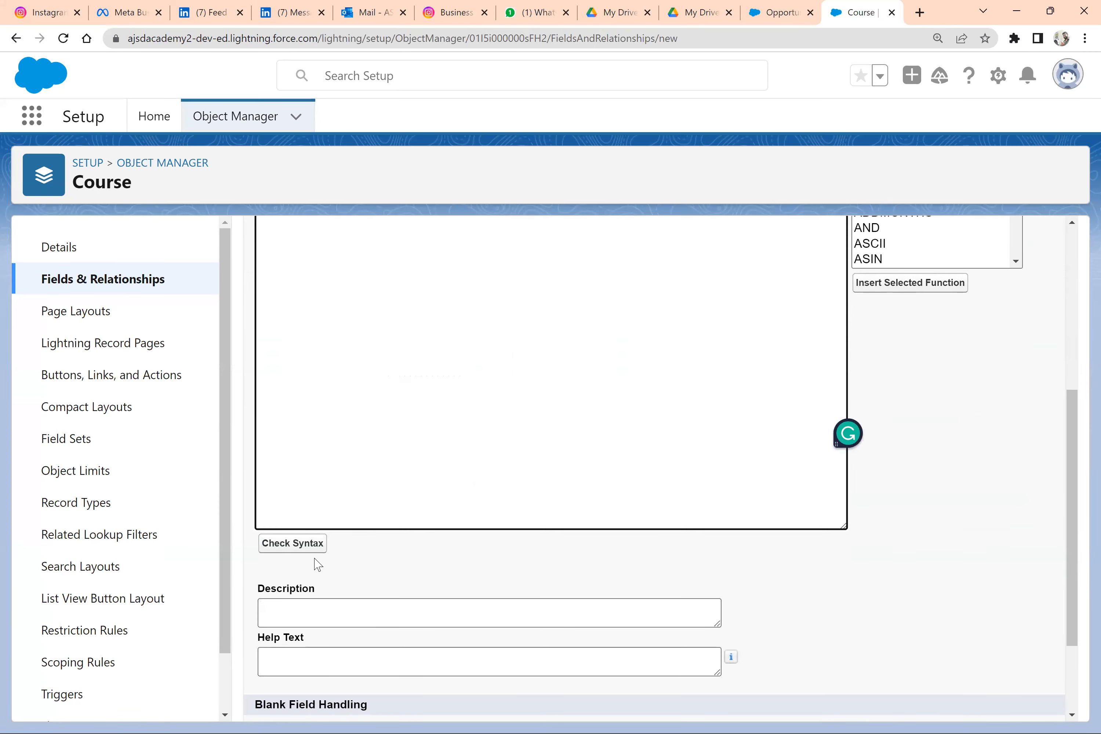
{"action": "left_click", "coordinate": [310, 545]}
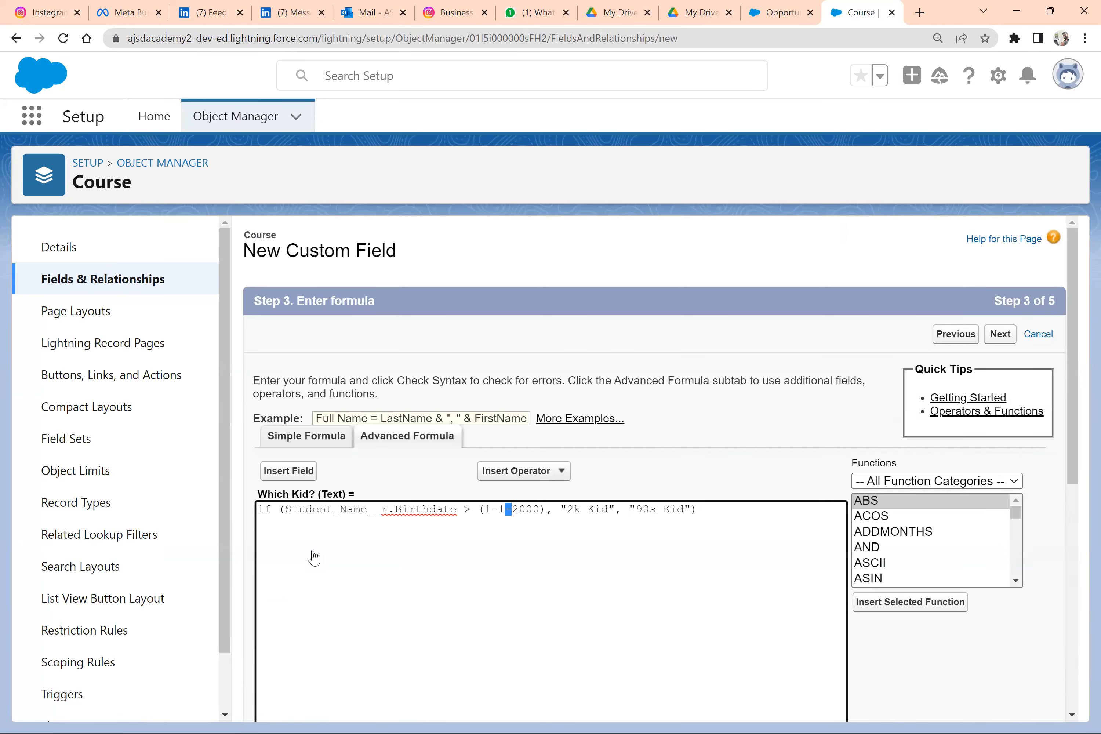
{"action": "scroll", "coordinate": [313, 558], "scroll_direction": "down", "scroll_amount": 5}
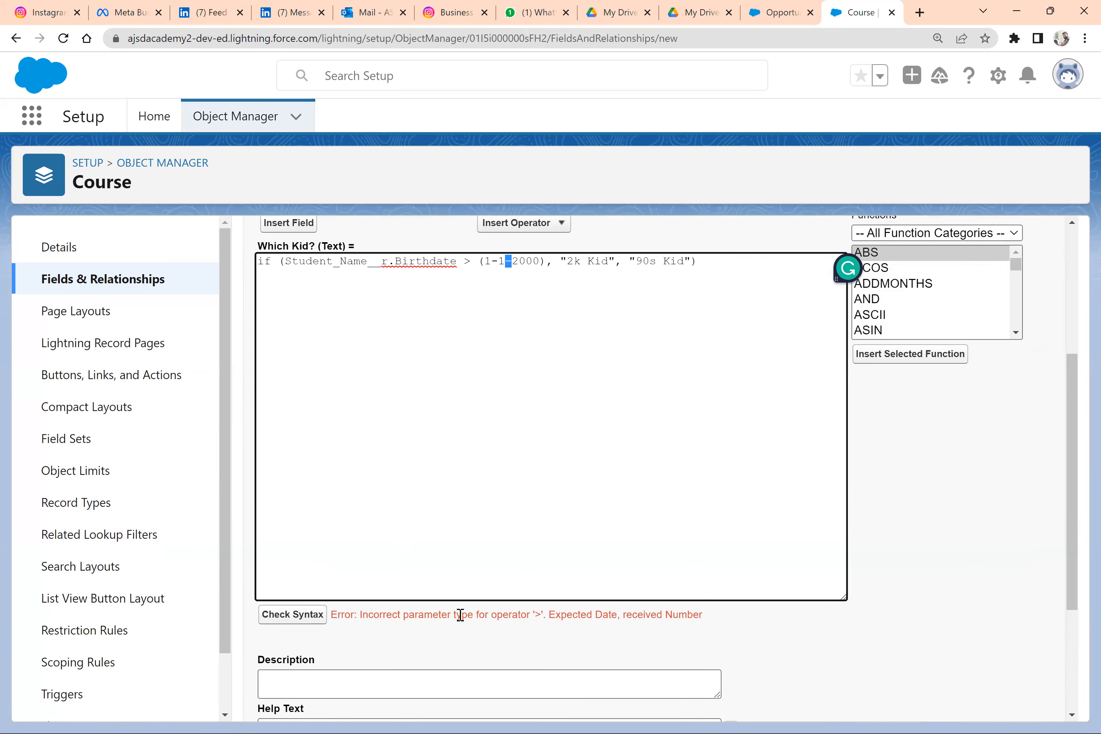
{"action": "double_click", "coordinate": [609, 616]}
{"action": "double_click", "coordinate": [649, 615]}
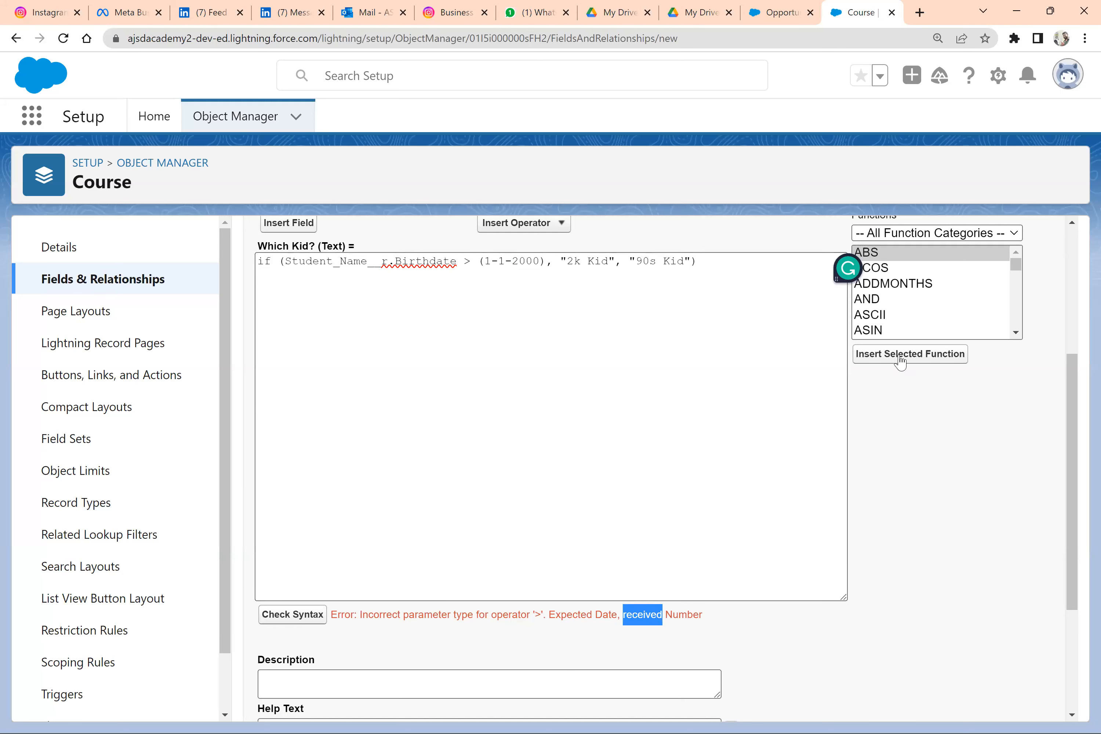
Step: Select the DATEVALUE function in the formula function list and review its syntax and expression argument
{"action": "left_click", "coordinate": [900, 316]}
{"action": "key", "text": "d"}
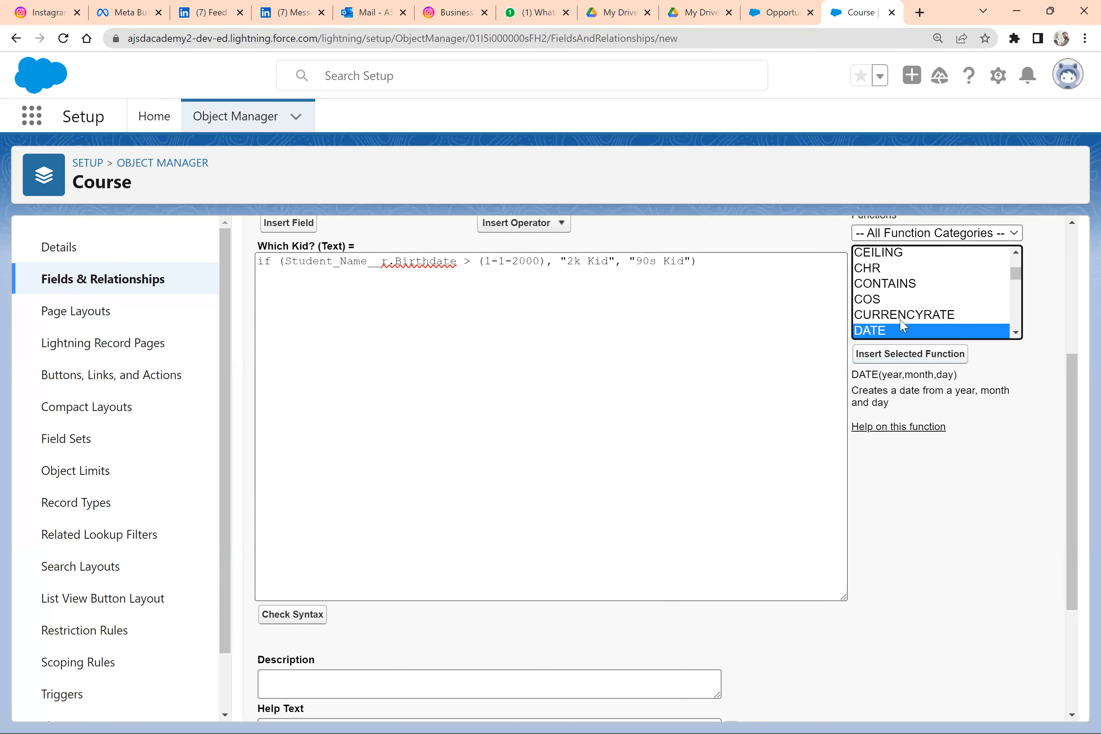
{"action": "key", "text": "Down"}
{"action": "key", "text": "Down"}
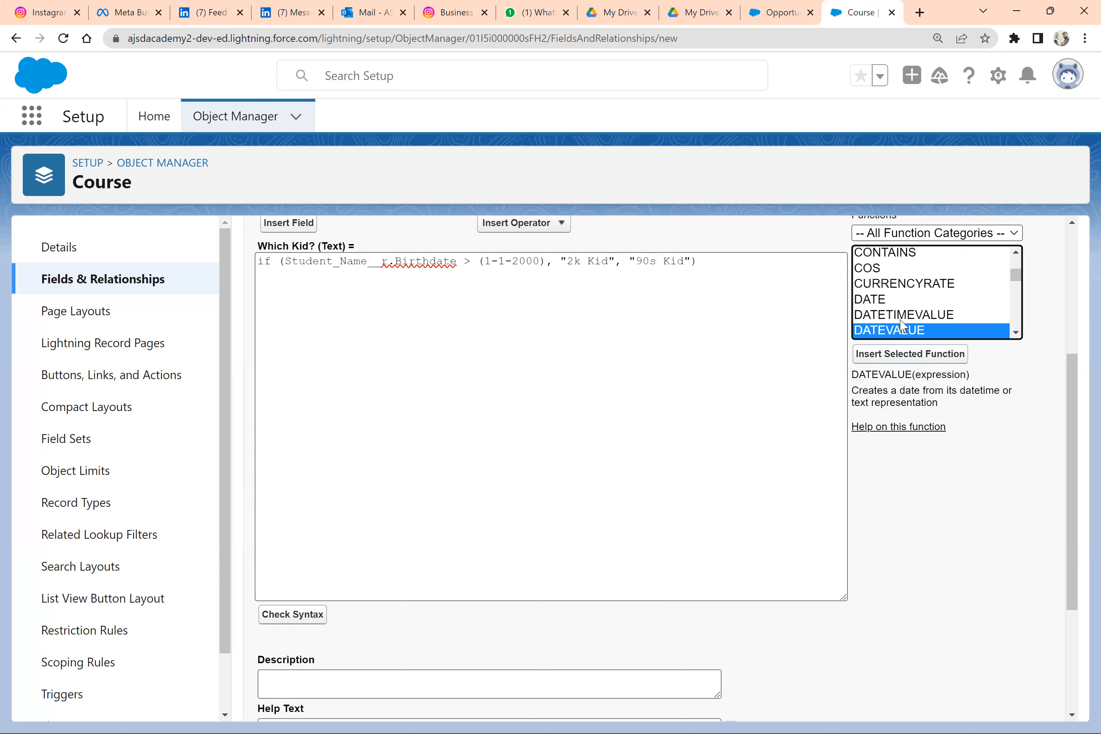
{"action": "double_click", "coordinate": [893, 375]}
{"action": "double_click", "coordinate": [938, 378]}
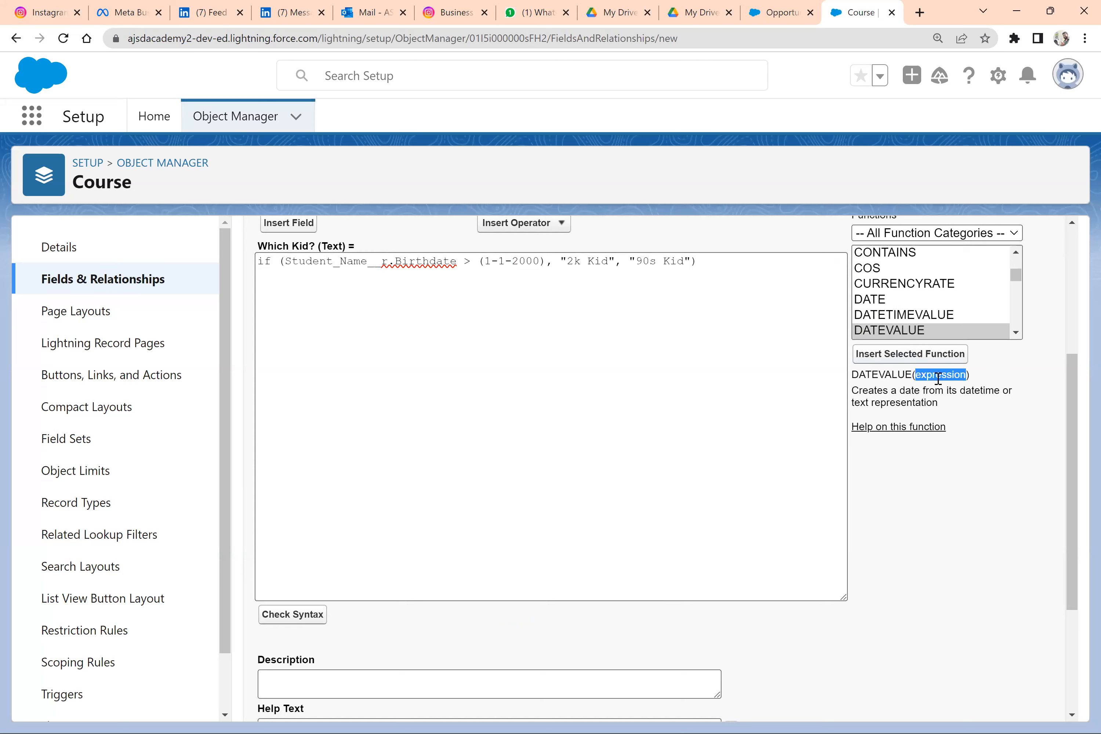
{"action": "double_click", "coordinate": [894, 376]}
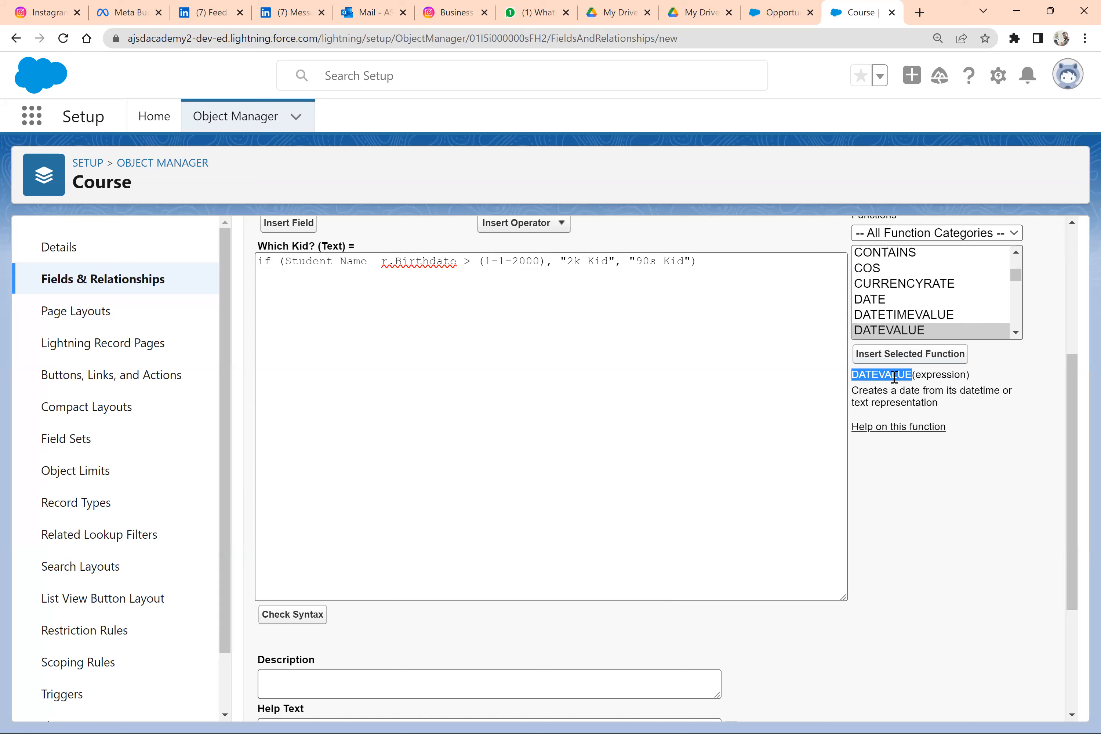
Step: Insert DATEVALUE in front of (1-1-2000) in the formula and remove the function's placeholder argument
{"action": "left_click", "coordinate": [481, 263]}
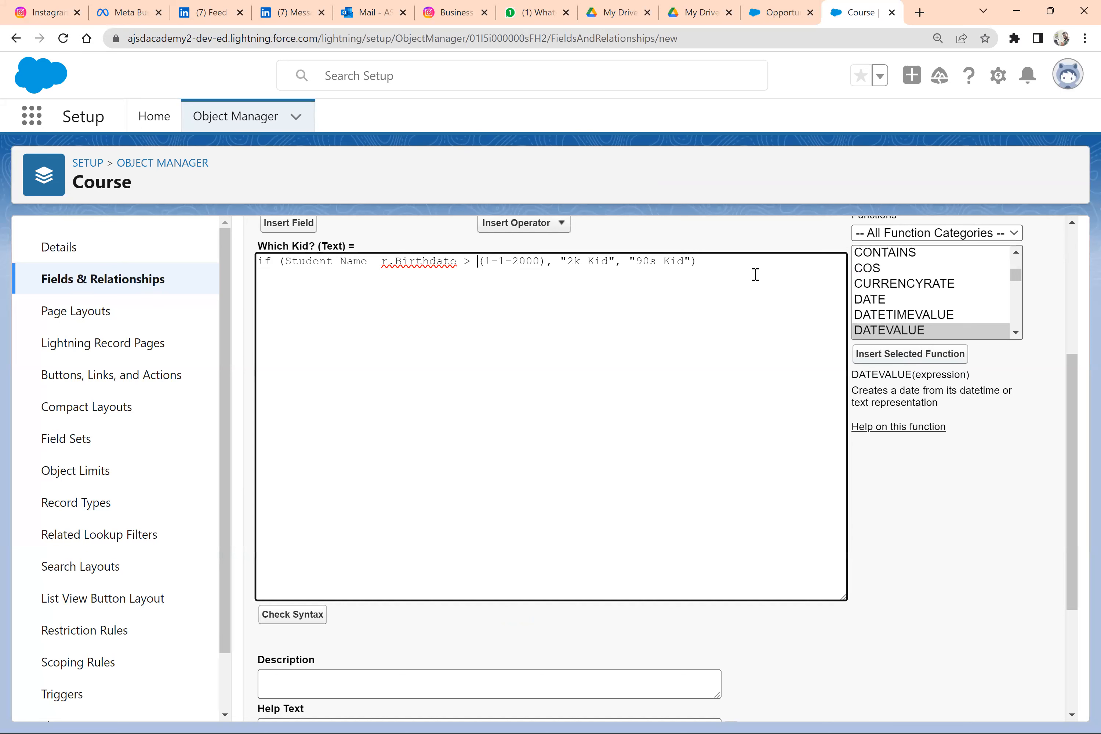
{"action": "left_click", "coordinate": [899, 355]}
{"action": "key", "text": "BackSpace"}
{"action": "key", "text": "BackSpace"}
{"action": "key", "text": "BackSpace"}
{"action": "key", "text": "BackSpace"}
{"action": "key", "text": "BackSpace"}
{"action": "key", "text": "BackSpace"}
{"action": "key", "text": "BackSpace"}
{"action": "key", "text": "BackSpace"}
{"action": "key", "text": "BackSpace"}
{"action": "key", "text": "BackSpace"}
{"action": "key", "text": "BackSpace"}
{"action": "key", "text": "BackSpace"}
{"action": "key", "text": "BackSpace"}
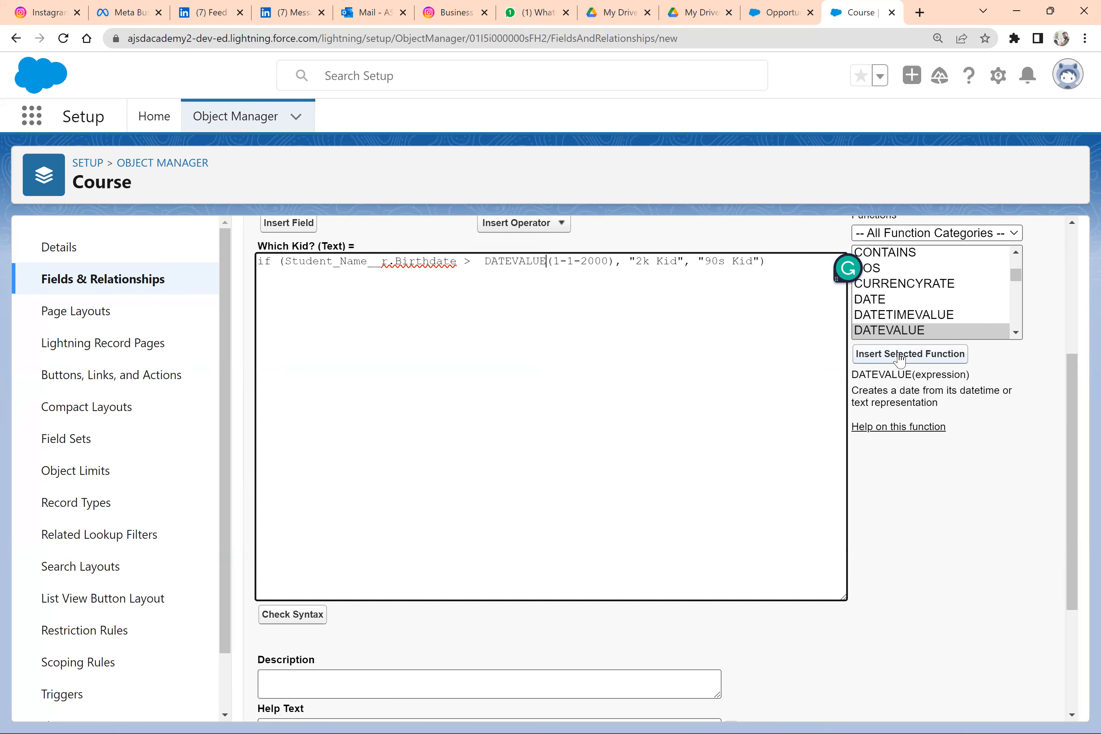
Step: Check the syntax of the DATEVALUE(1-1-2000) formula and examine the result against the formula text
{"action": "left_click", "coordinate": [301, 618]}
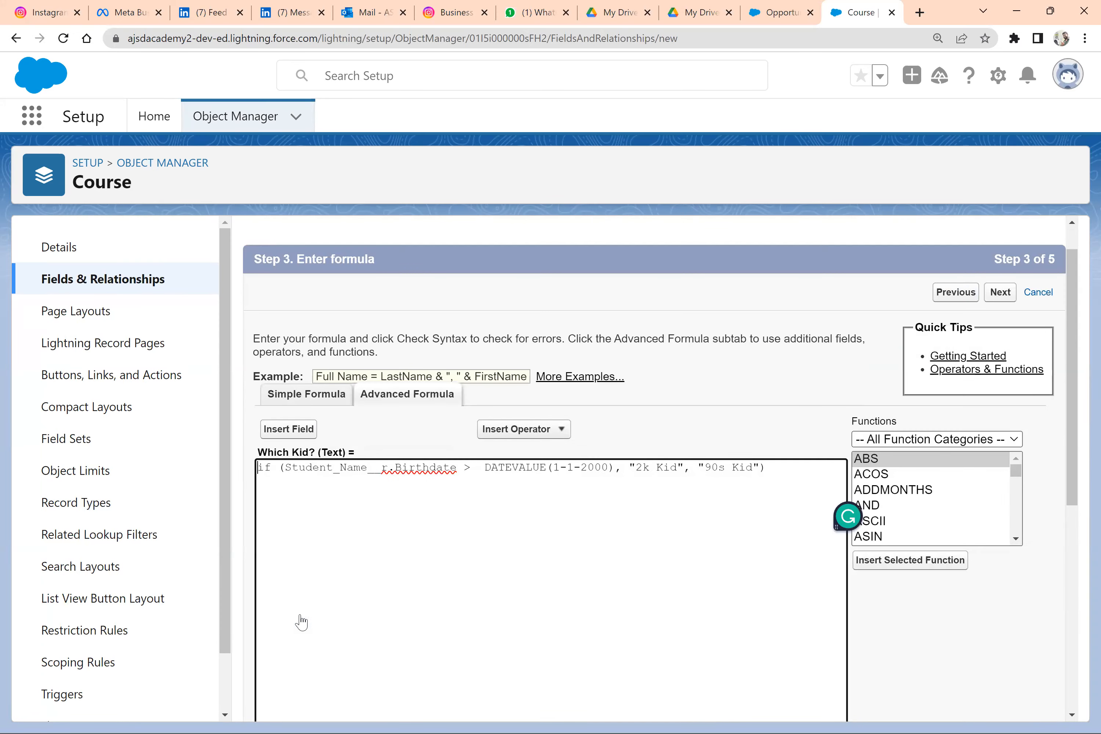
{"action": "scroll", "coordinate": [301, 622], "scroll_direction": "down", "scroll_amount": 5}
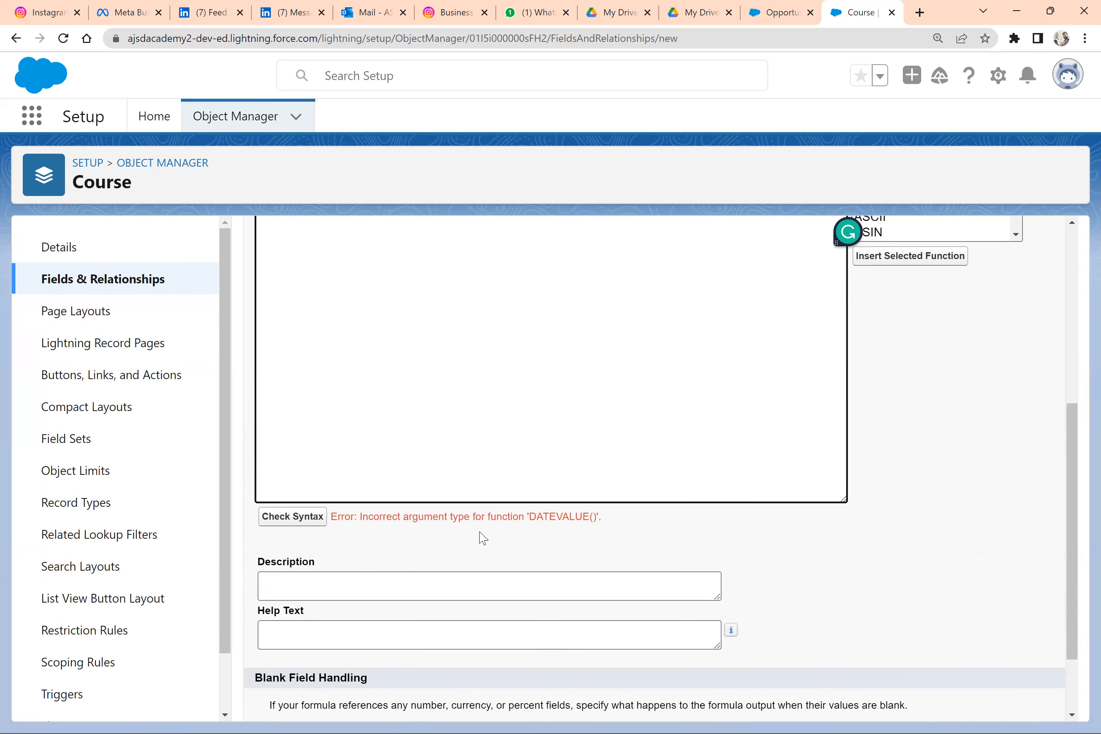
{"action": "scroll", "coordinate": [482, 536], "scroll_direction": "up", "scroll_amount": 2}
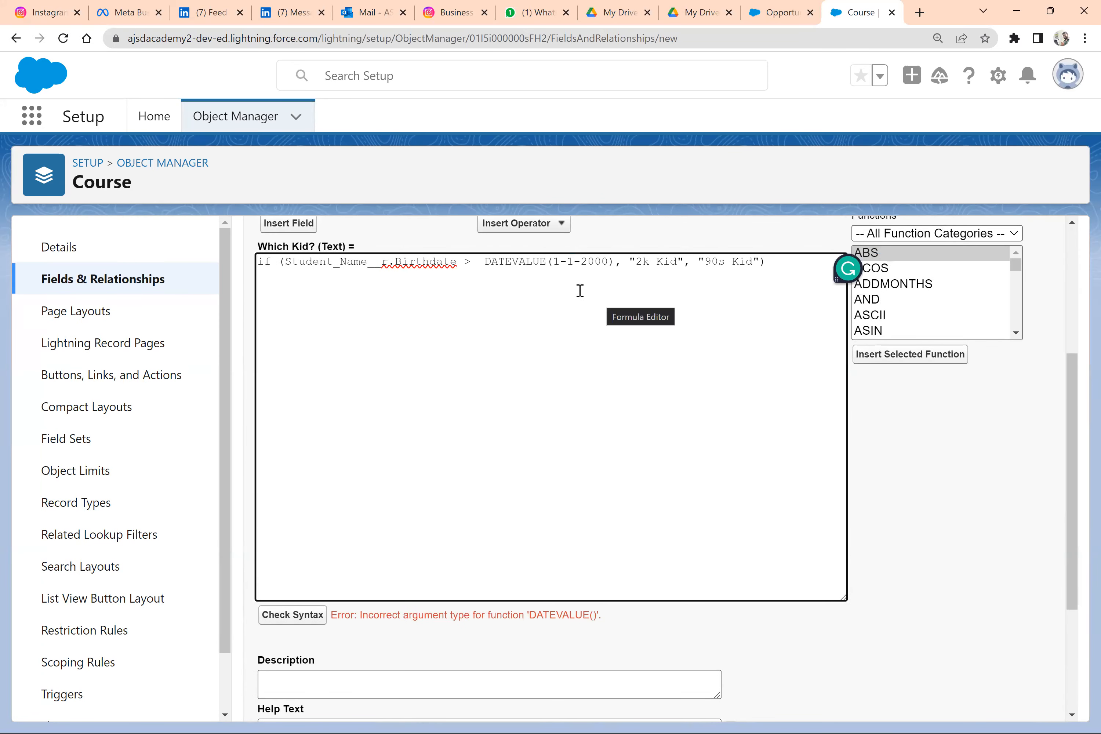
{"action": "key", "text": "alt+Tab"}
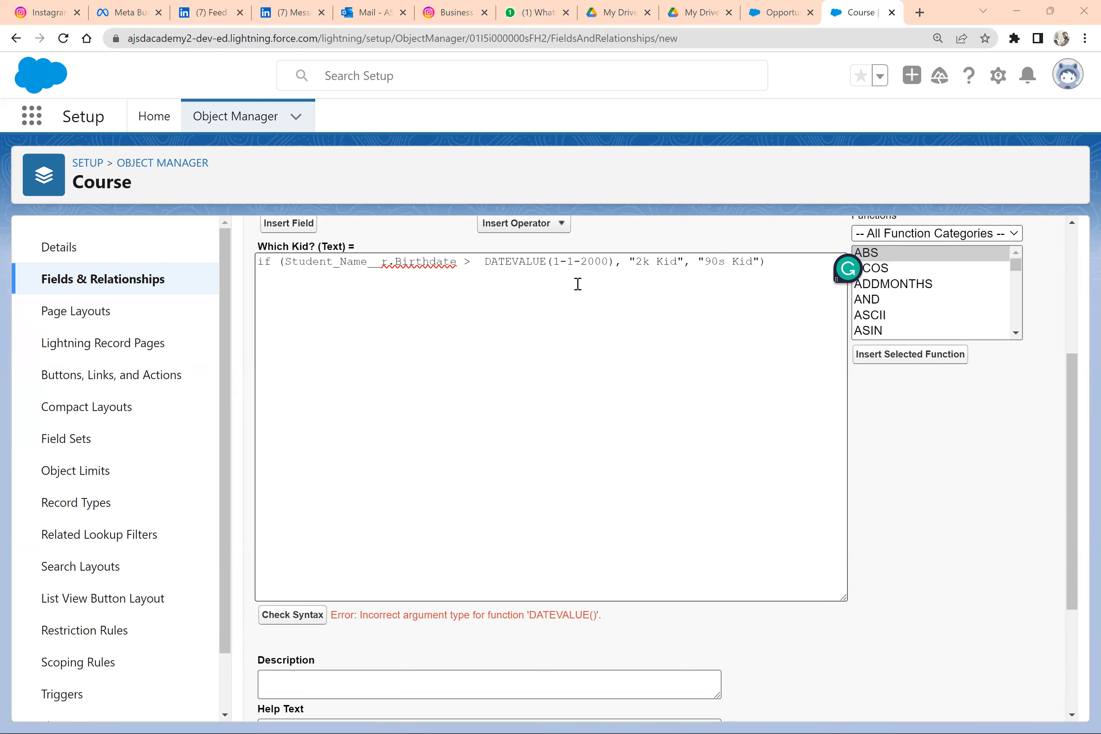
{"action": "key", "text": "alt+Tab"}
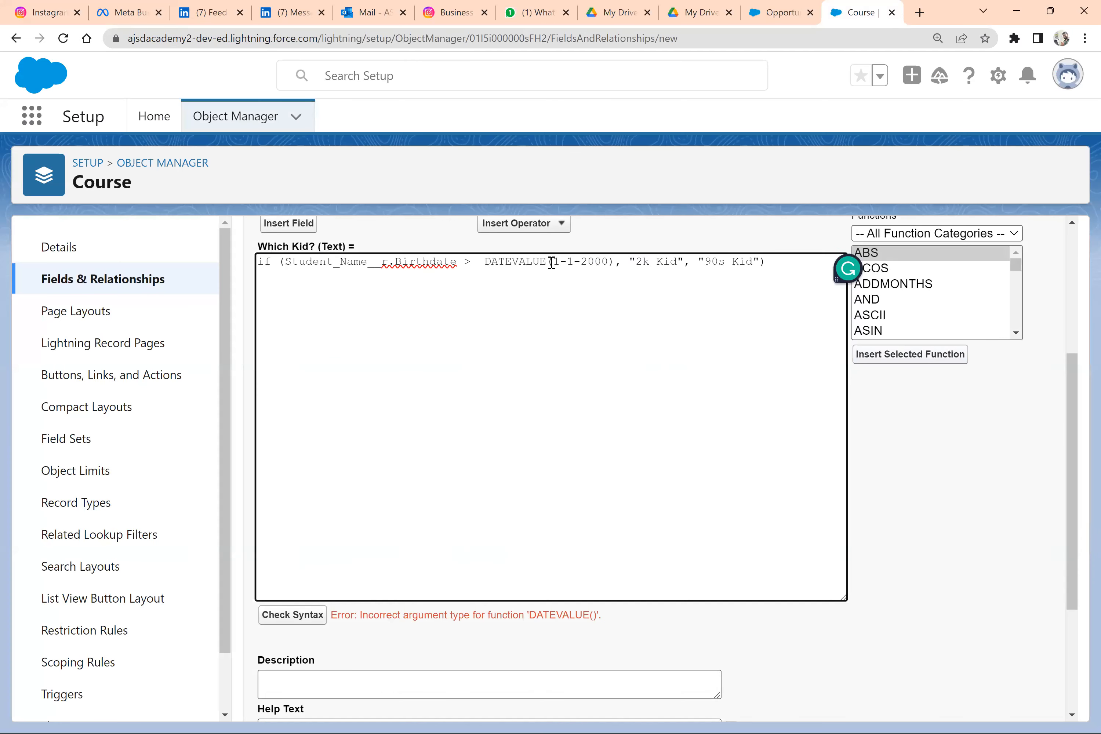
Step: Enclose the date in double quotes as DATEVALUE("1-1-2000") and check the formula's syntax again
{"action": "left_click", "coordinate": [554, 261]}
{"action": "type", "text": "\""}
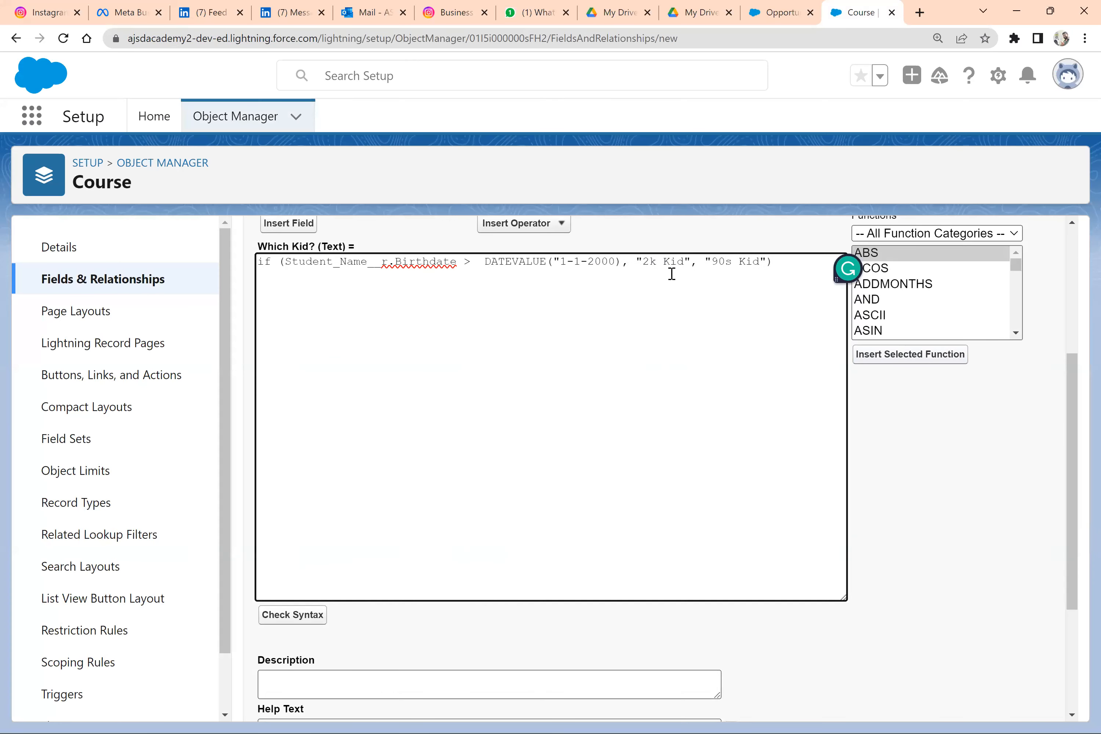
{"action": "key", "text": "Right"}
{"action": "key", "text": "Right"}
{"action": "key", "text": "Right"}
{"action": "key", "text": "Right"}
{"action": "type", "text": "\""}
{"action": "left_click", "coordinate": [289, 617]}
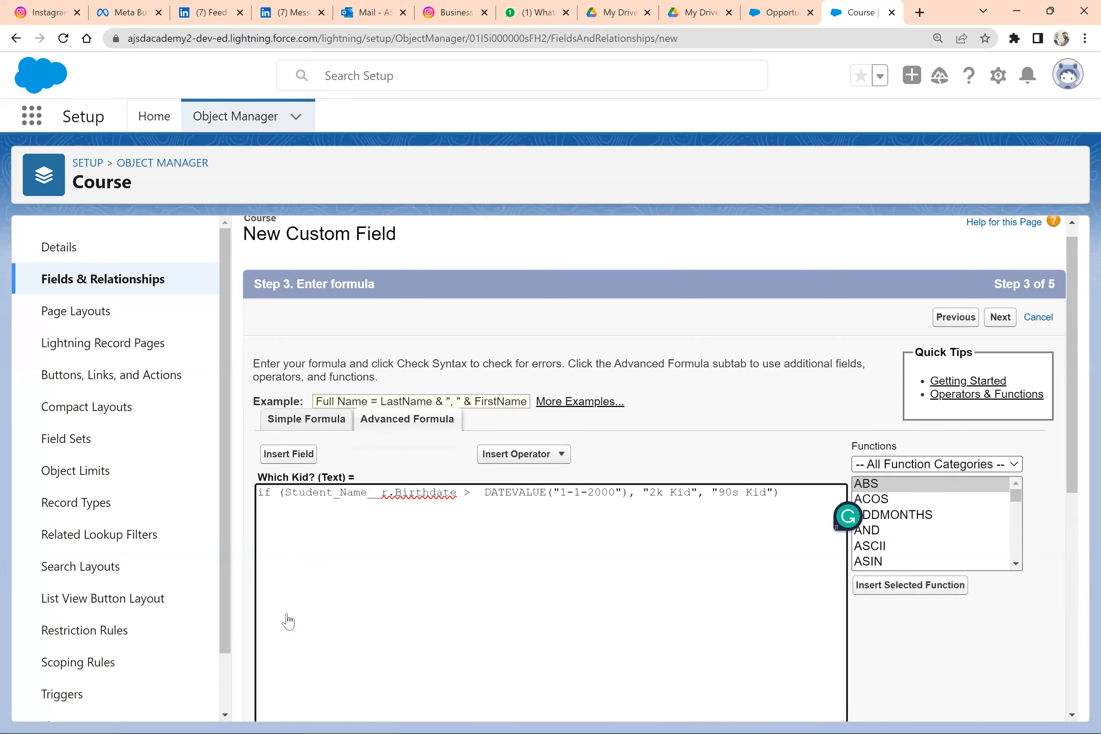
Step: Proceed through field-level security, keep the field on Course Layout, save "Which Kid?" and locate it among the Course fields
{"action": "scroll", "coordinate": [289, 621], "scroll_direction": "up", "scroll_amount": 5}
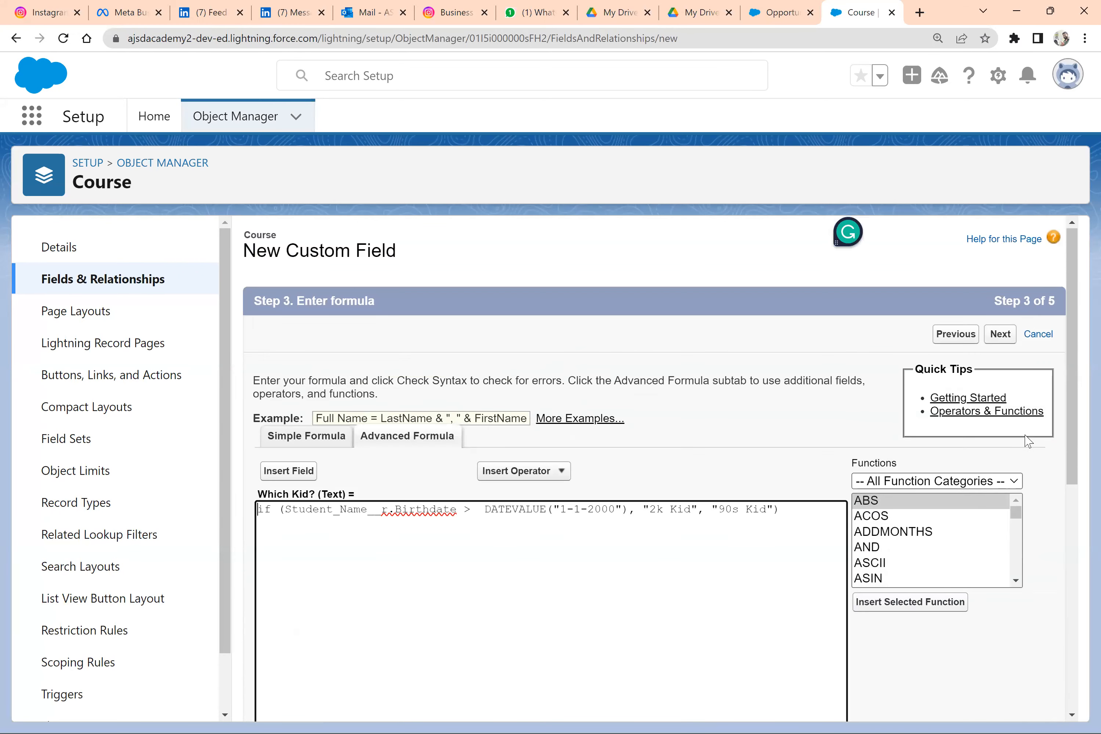
{"action": "left_click", "coordinate": [1013, 335]}
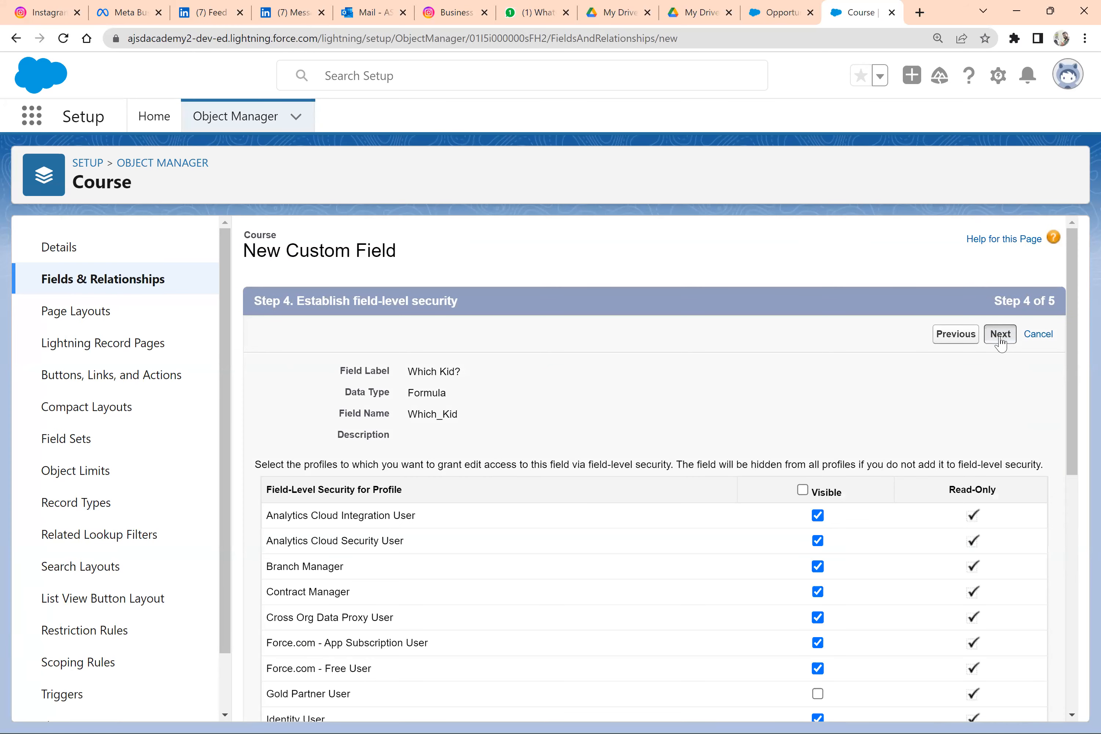
{"action": "left_click", "coordinate": [1000, 335]}
{"action": "left_click", "coordinate": [905, 341]}
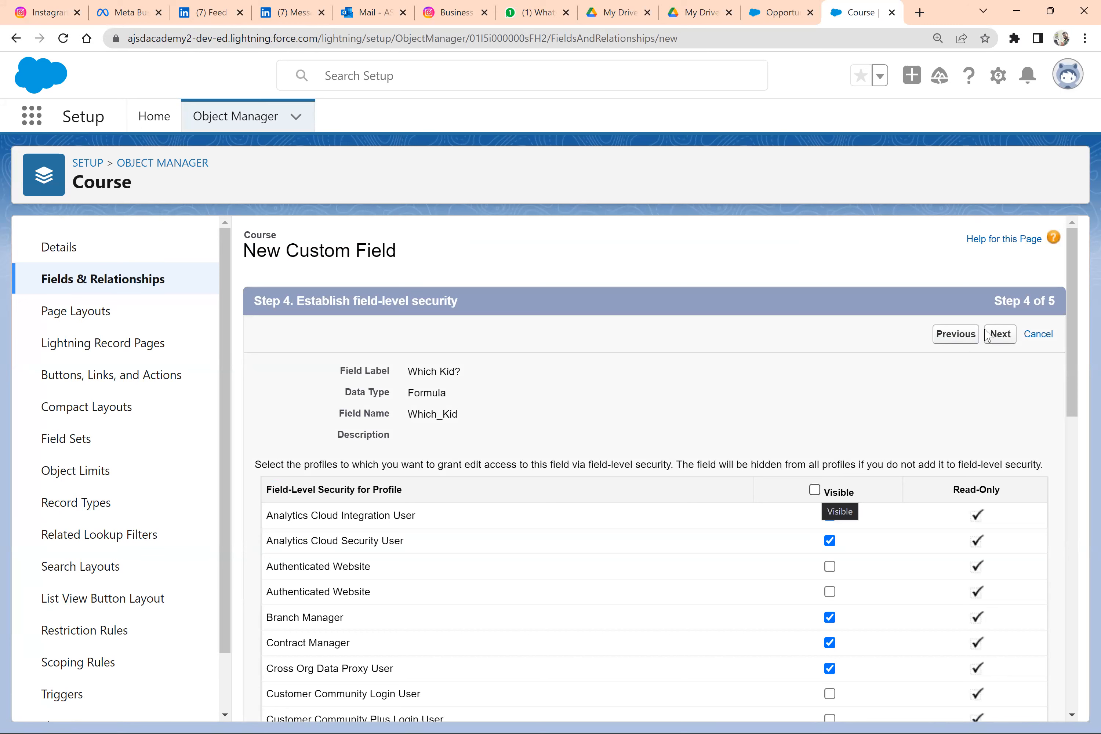
{"action": "left_click", "coordinate": [989, 334]}
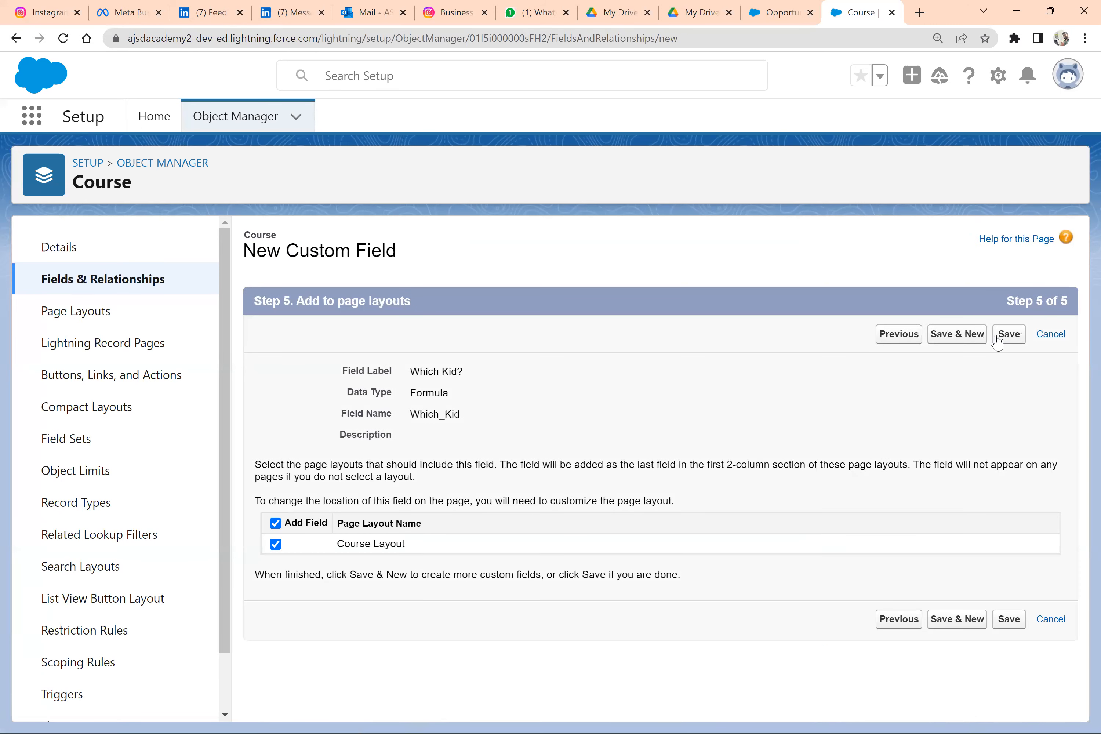
{"action": "left_click", "coordinate": [997, 337]}
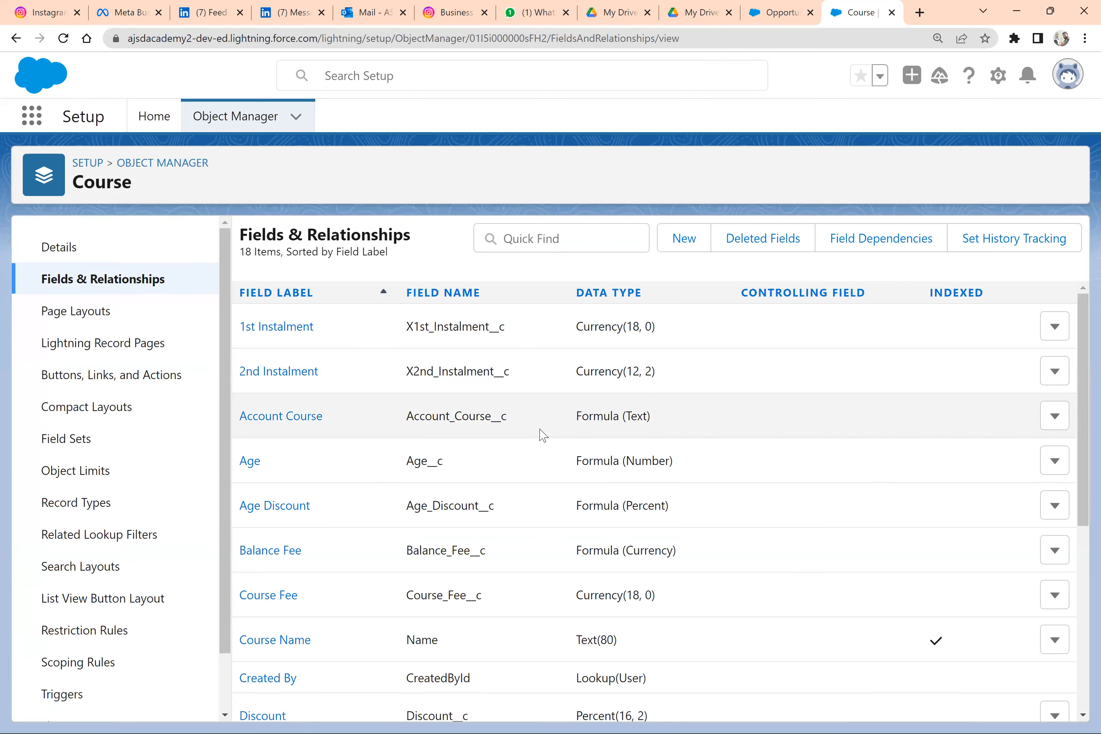
{"action": "scroll", "coordinate": [544, 403], "scroll_direction": "down", "scroll_amount": 6}
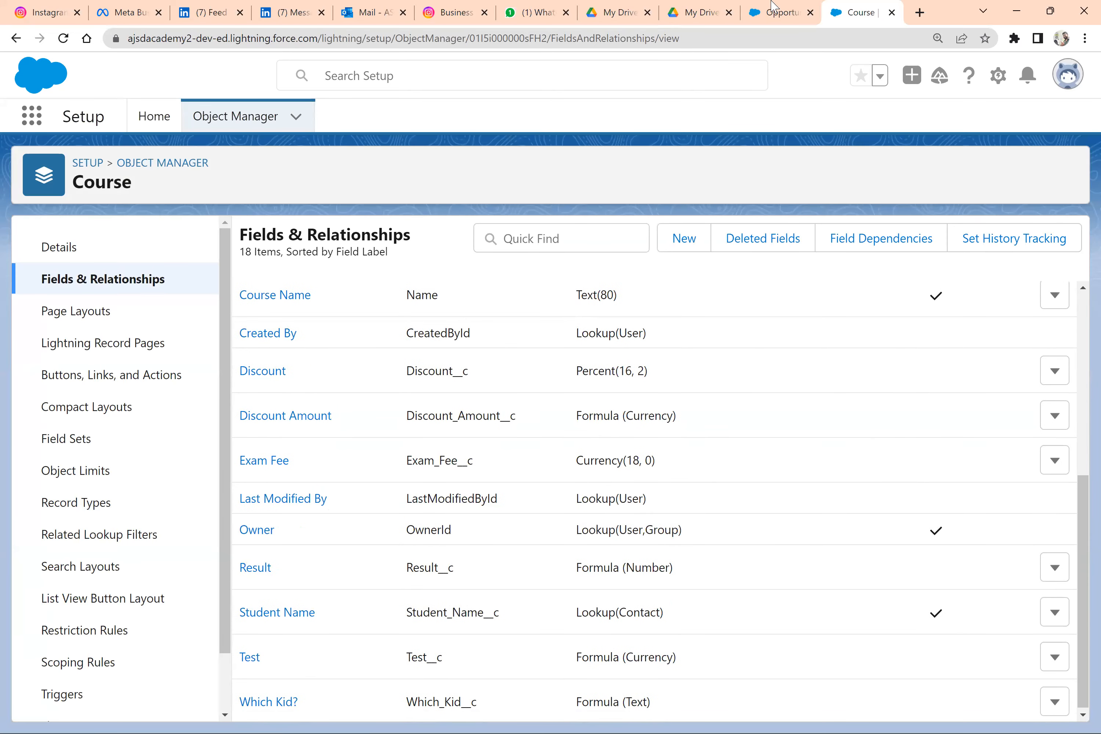
Step: From the Opportunity validation rule page, search the App Launcher for "cour", open Courses, and return to the Course object's field list
{"action": "left_click", "coordinate": [773, 6]}
{"action": "left_click", "coordinate": [32, 125]}
{"action": "type", "text": "c"}
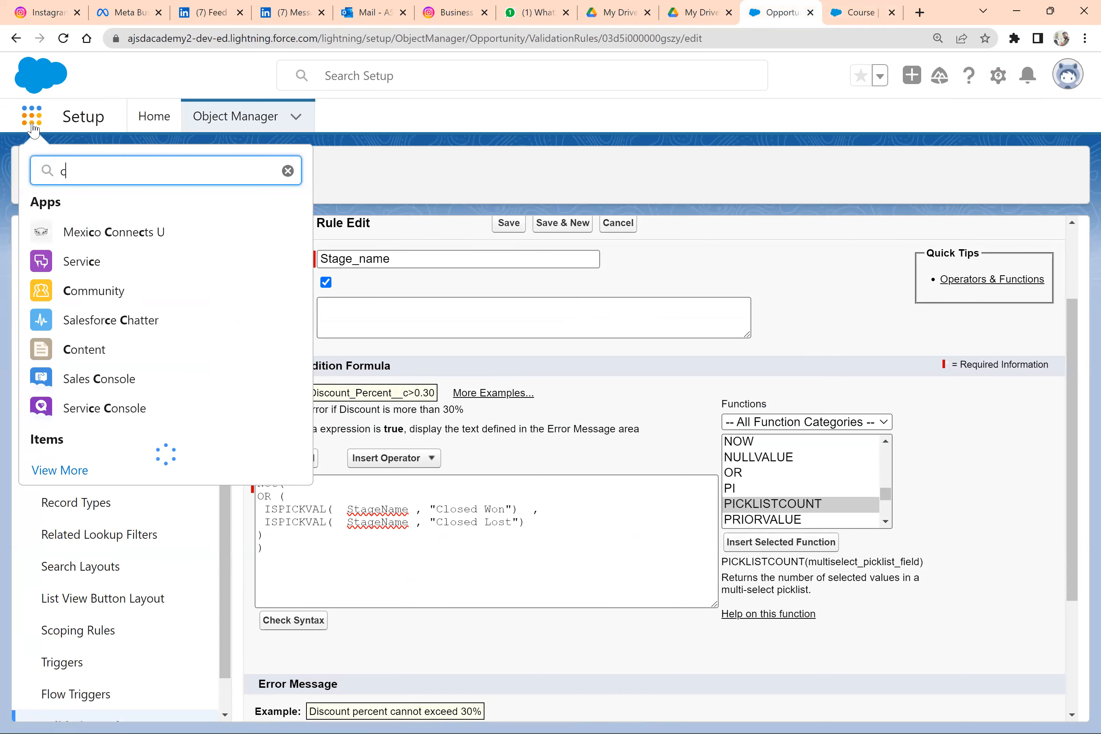
{"action": "type", "text": "our"}
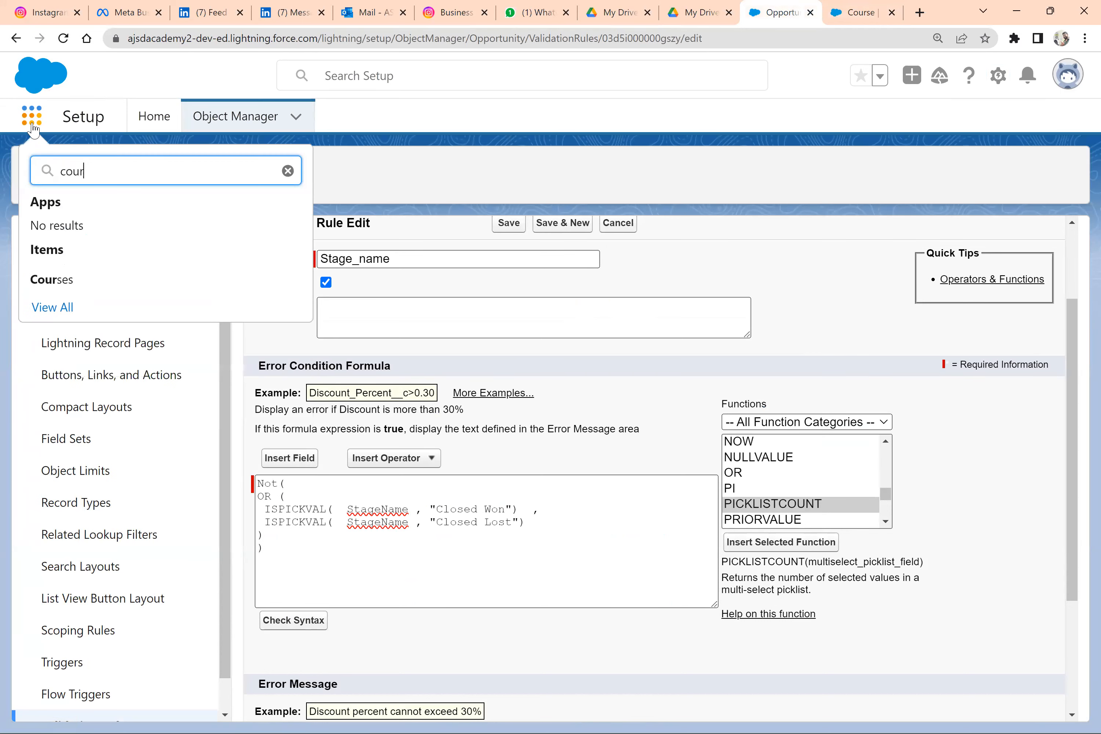
{"action": "left_click", "coordinate": [57, 284]}
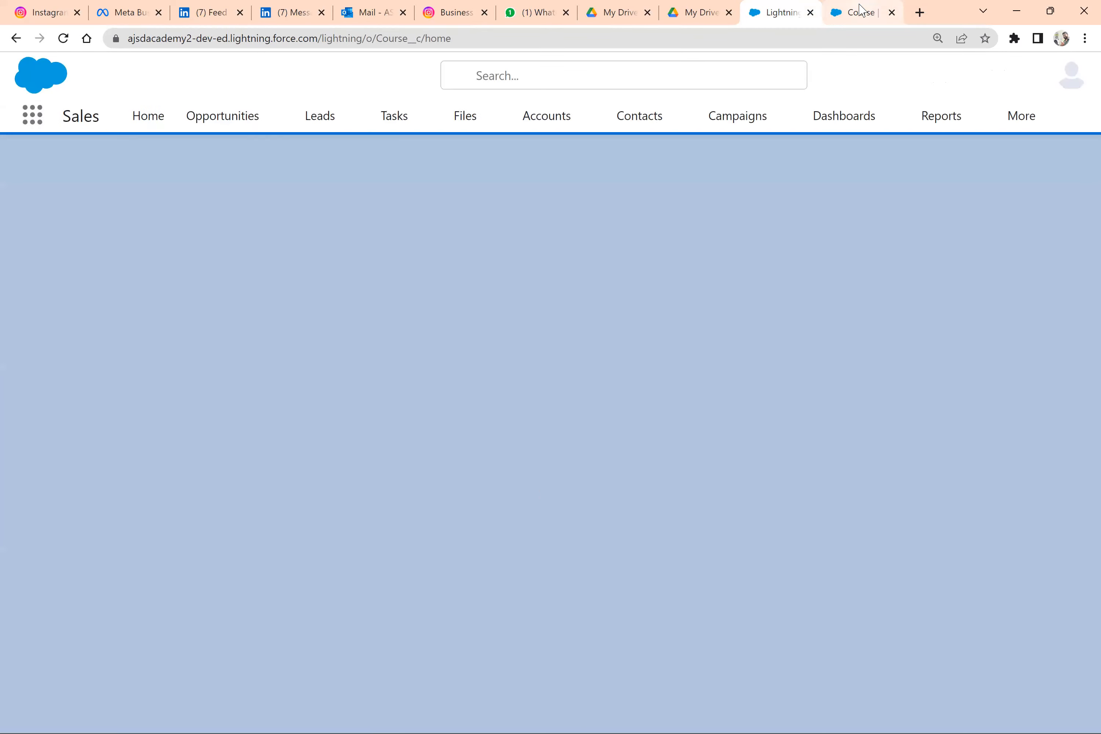
{"action": "left_click", "coordinate": [860, 9]}
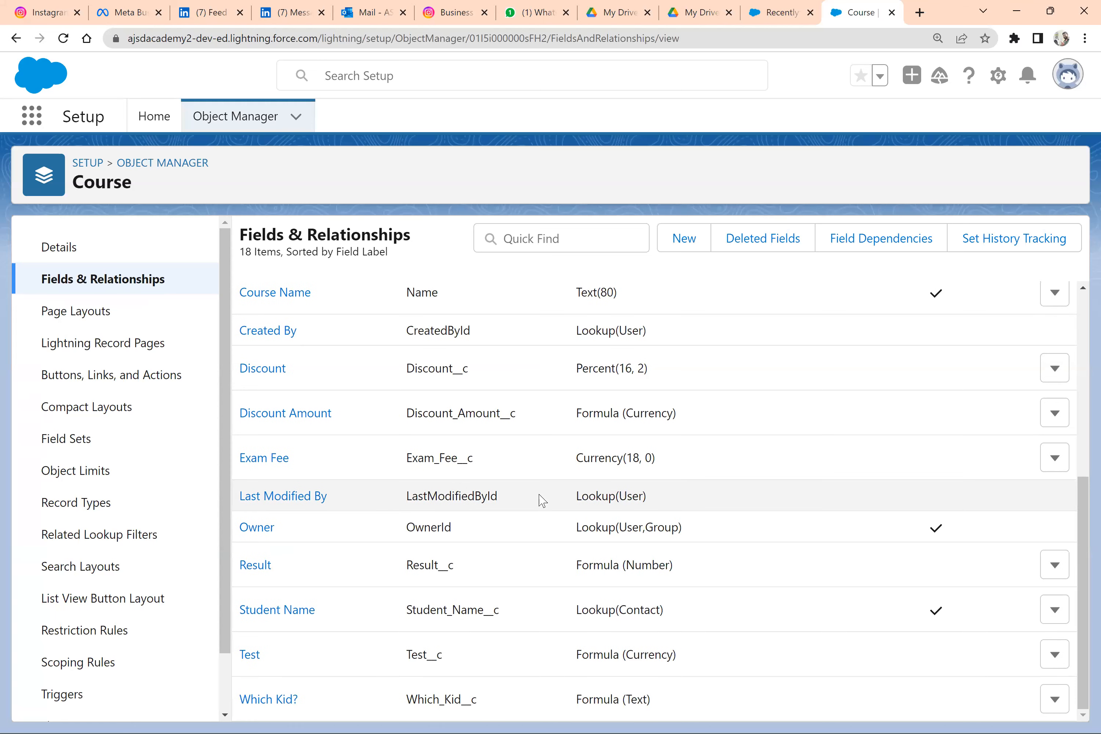
Step: Locate "Which Kid?" in the Course field list by finding "which", and open its formula for editing at the DATEVALUE date
{"action": "key", "text": "ctrl+f"}
{"action": "type", "text": "whicj"}
{"action": "key", "text": "BackSpace"}
{"action": "type", "text": "h"}
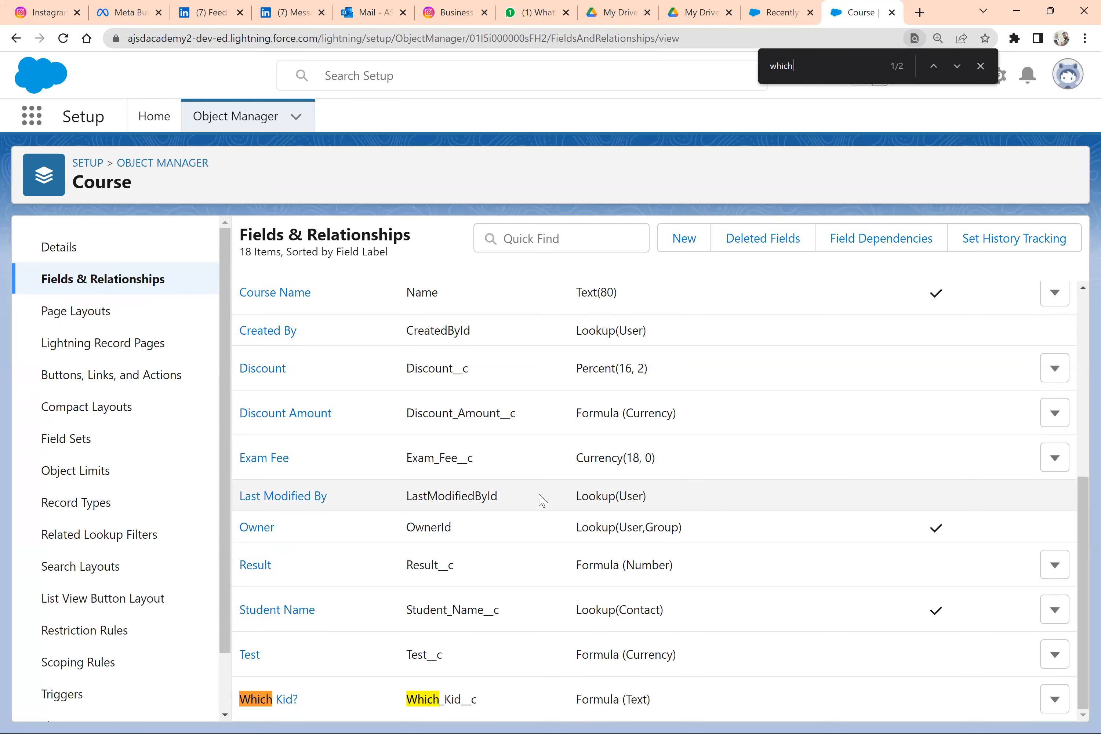
{"action": "left_click", "coordinate": [279, 703]}
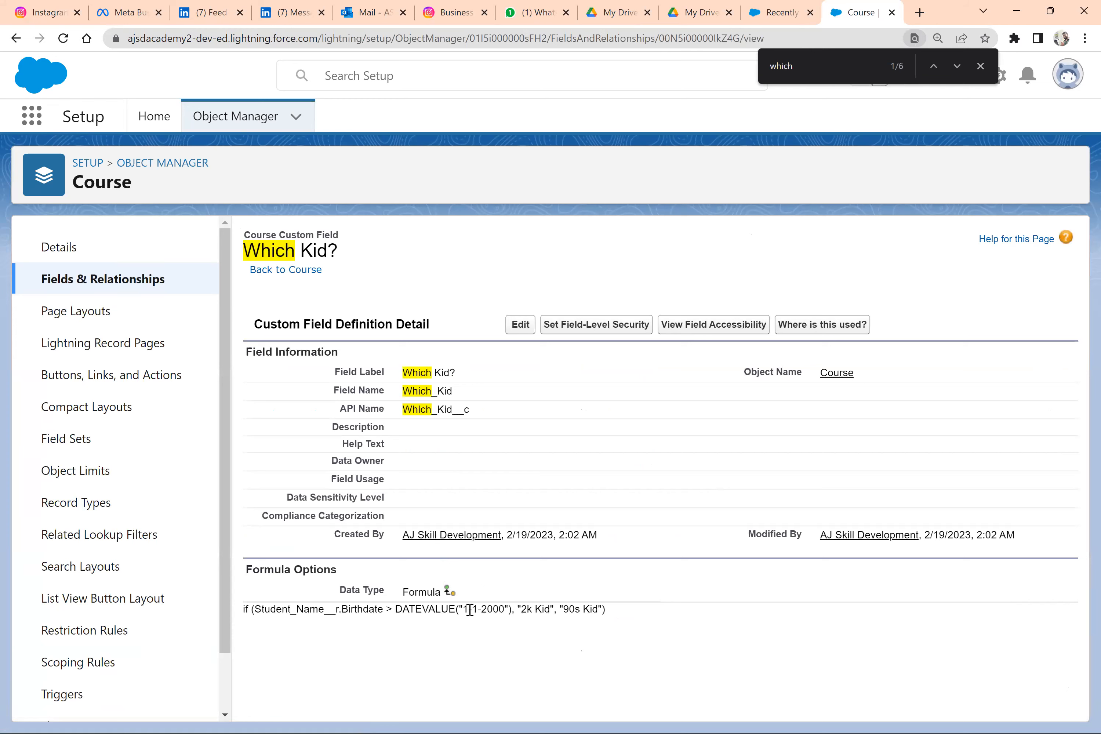
{"action": "left_click", "coordinate": [526, 331]}
{"action": "scroll", "coordinate": [563, 568], "scroll_direction": "down", "scroll_amount": 4}
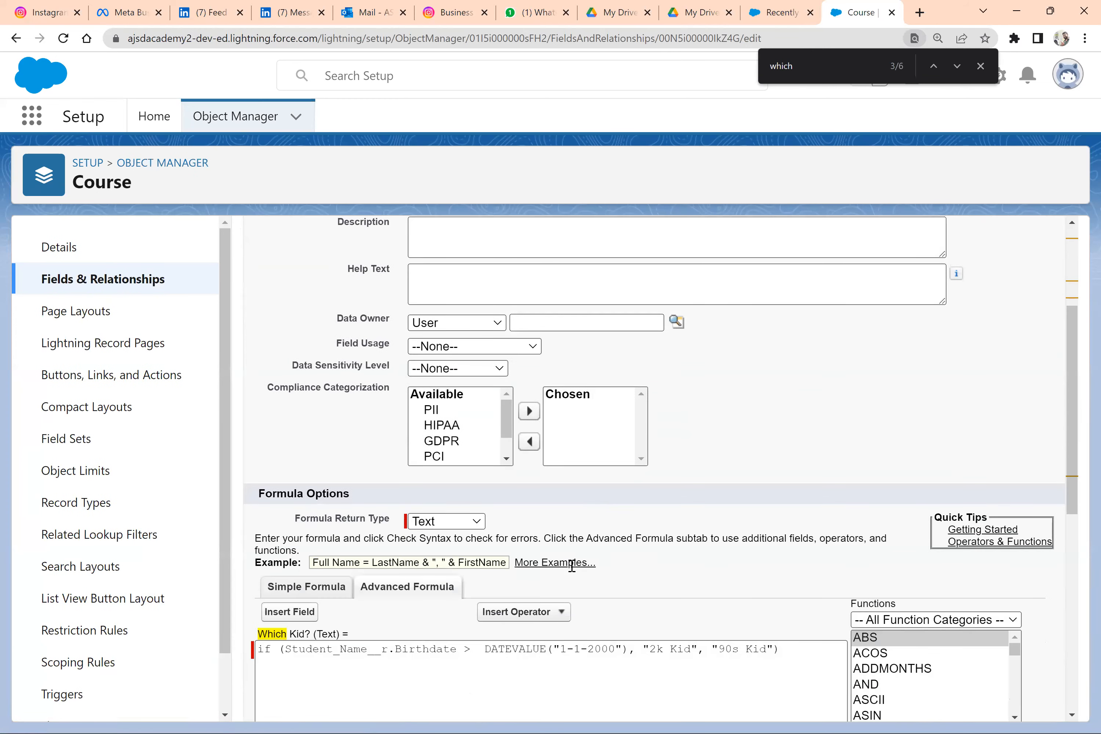
{"action": "scroll", "coordinate": [572, 565], "scroll_direction": "down", "scroll_amount": 2}
{"action": "left_click", "coordinate": [566, 561]}
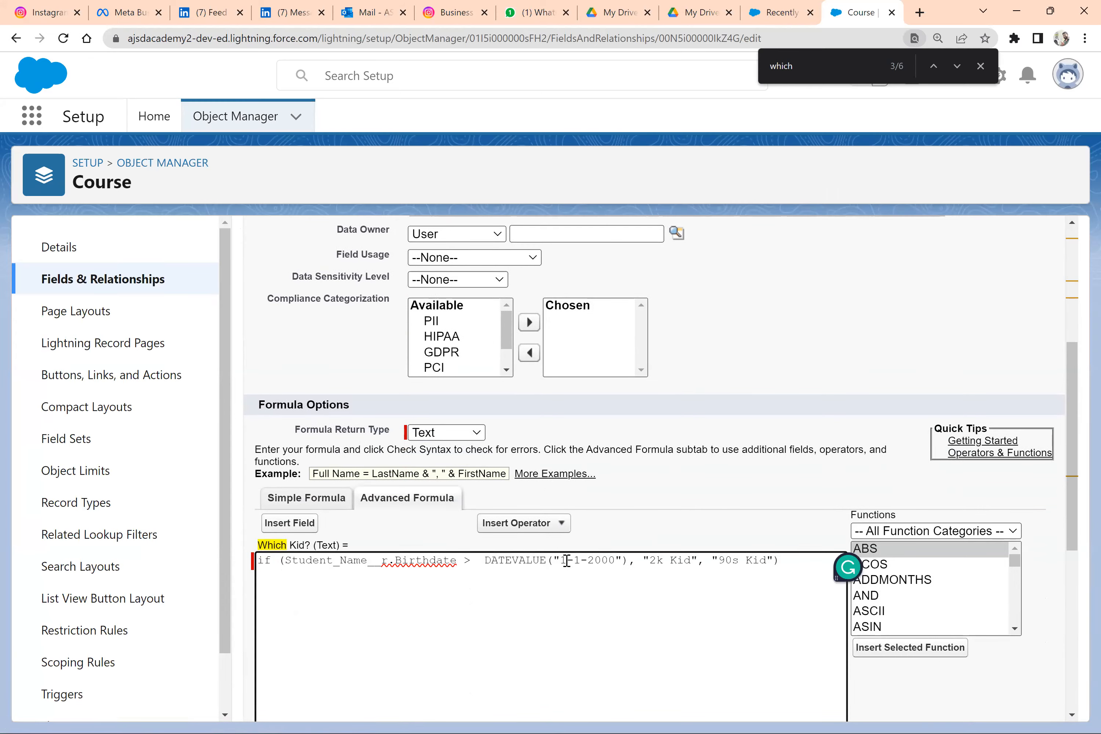
Step: Switch to the "Day 2" Google Docs document and compare its DATEVALUE example with the date format in the Which Kid? formula
{"action": "key", "text": "alt+Tab"}
{"action": "key", "text": "alt+Tab"}
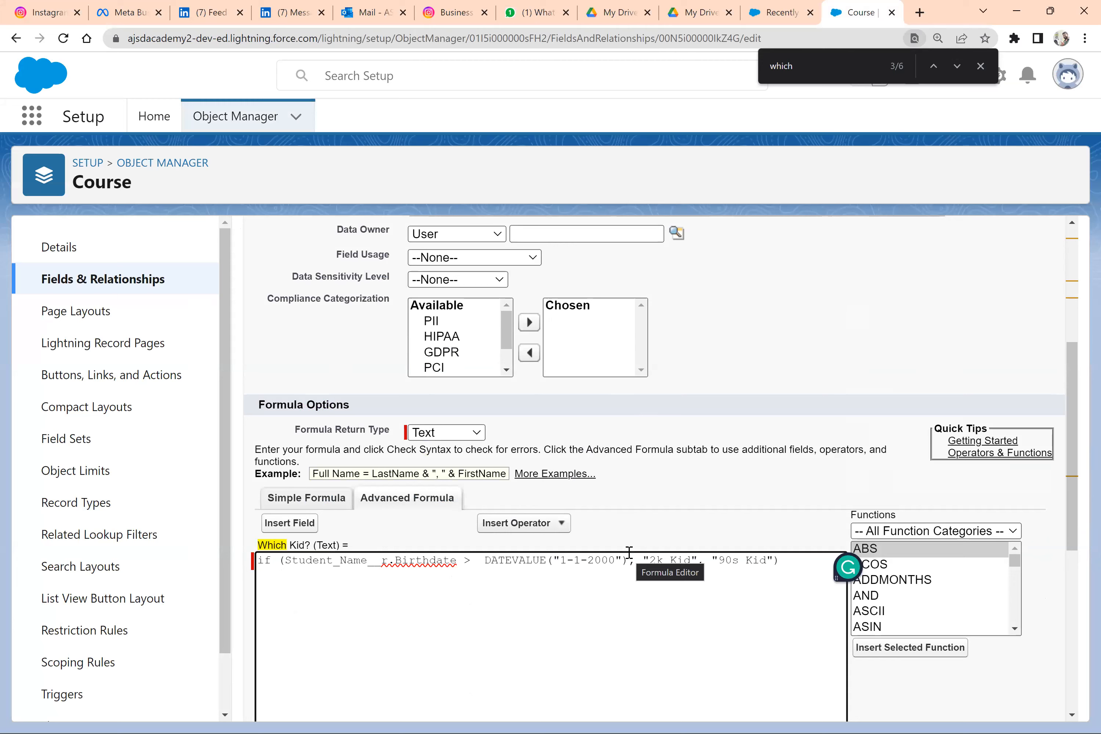
{"action": "key", "text": "alt+Tab"}
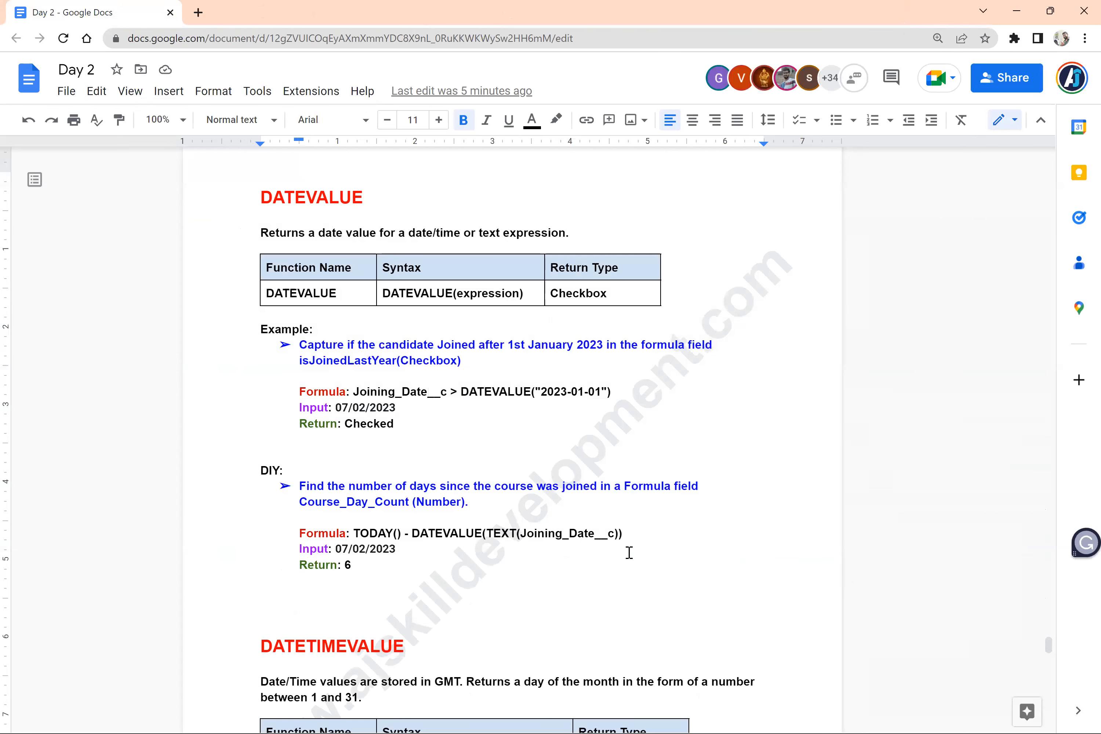
{"action": "key", "text": "alt+Tab"}
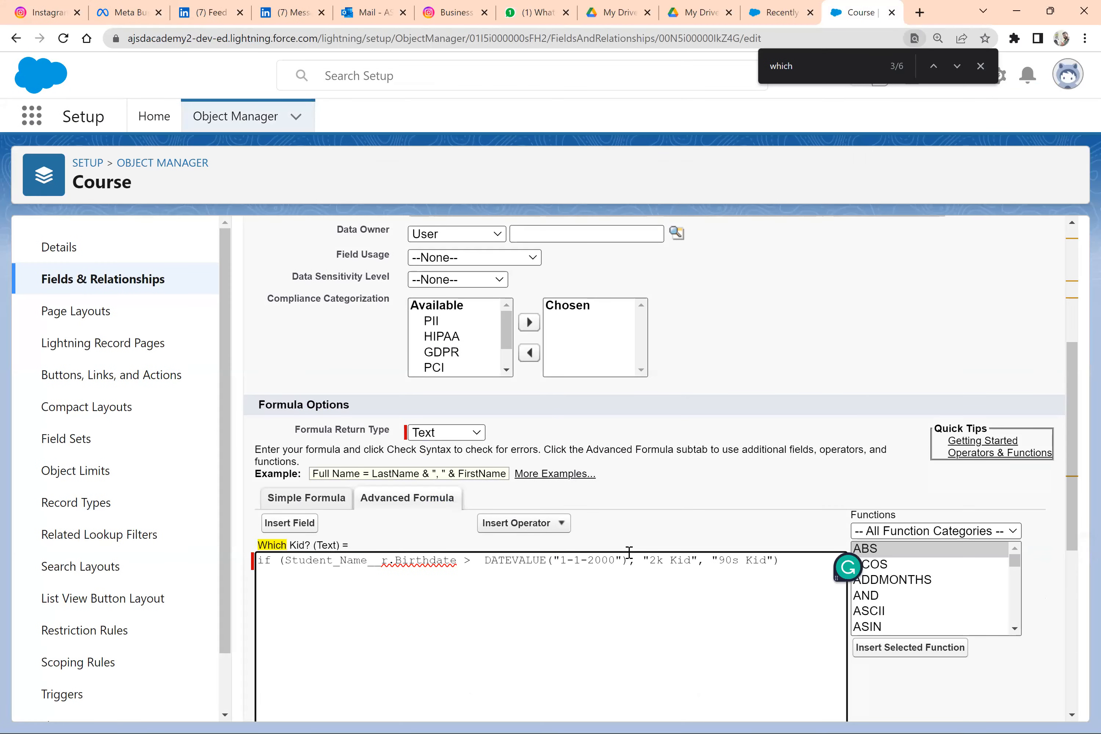
{"action": "key", "text": "alt+Tab"}
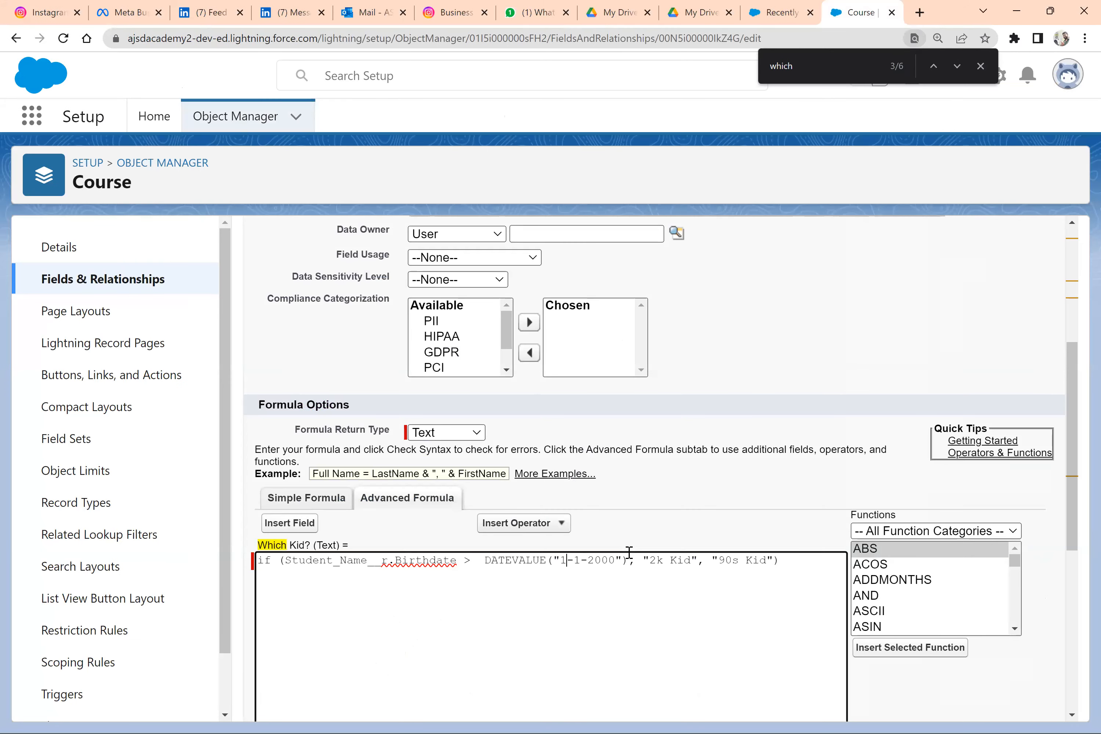
Step: Open the SF Consulting course record, examine its Which Kid? field and reload the record
{"action": "left_click", "coordinate": [789, 8]}
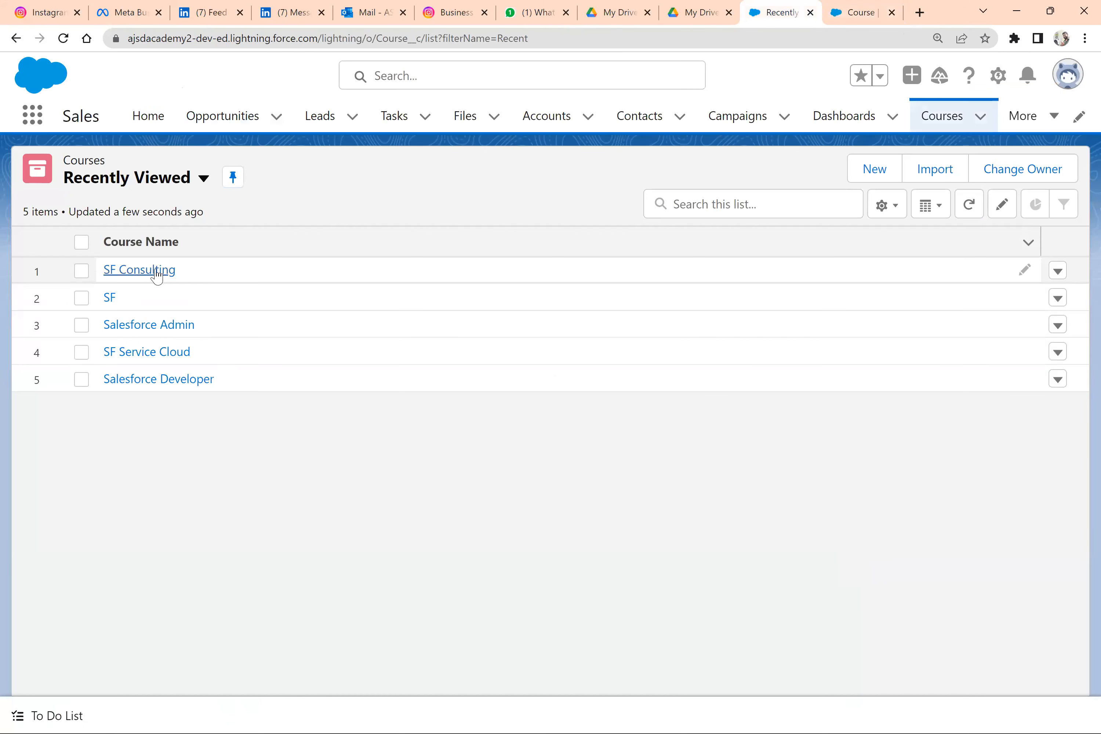
{"action": "left_click", "coordinate": [157, 271]}
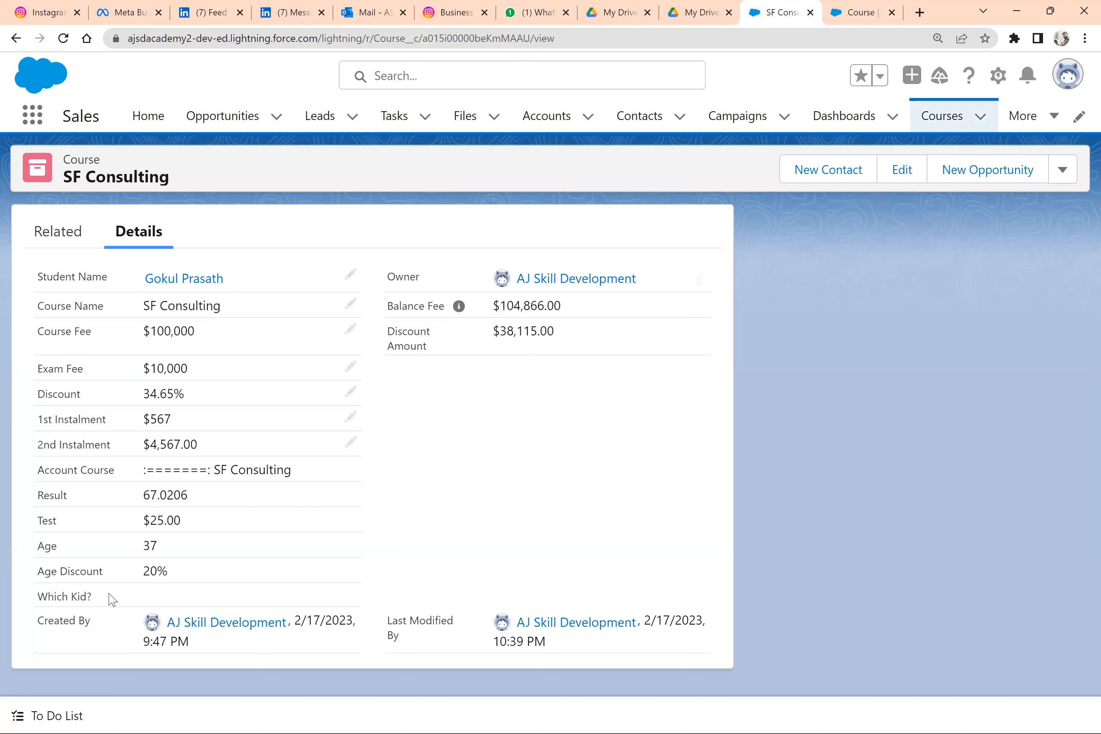
{"action": "triple_click", "coordinate": [62, 594]}
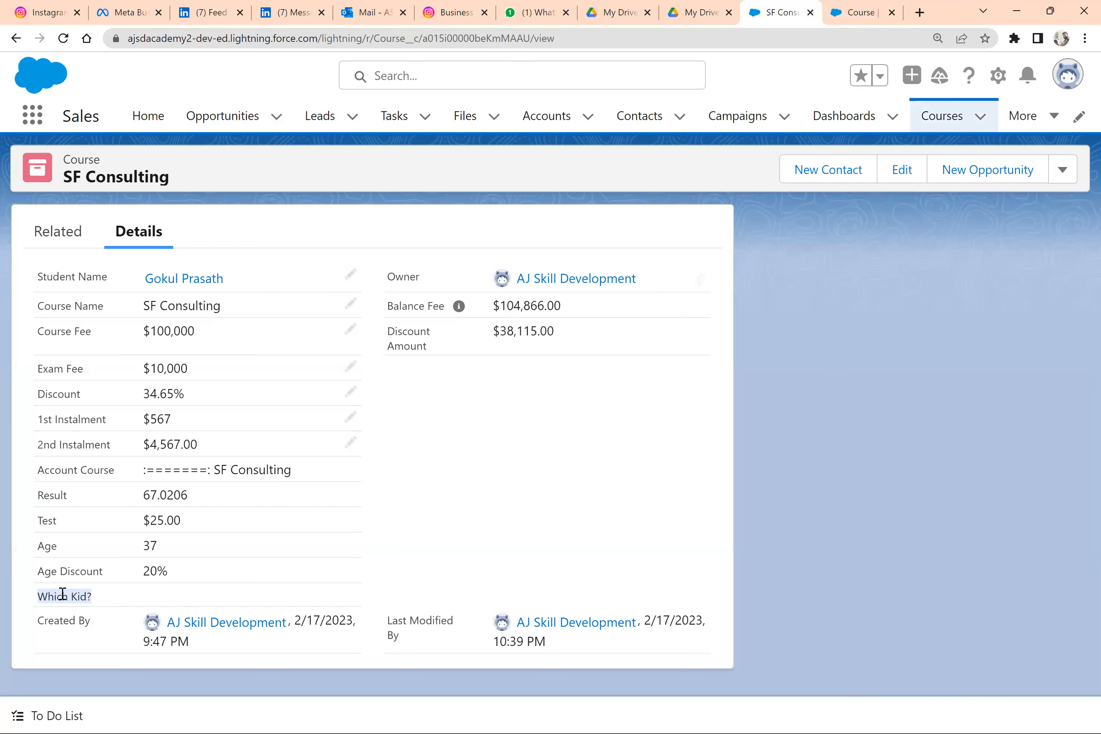
{"action": "key", "text": "alt+Tab"}
{"action": "key", "text": "alt+Tab"}
{"action": "left_click", "coordinate": [63, 38]}
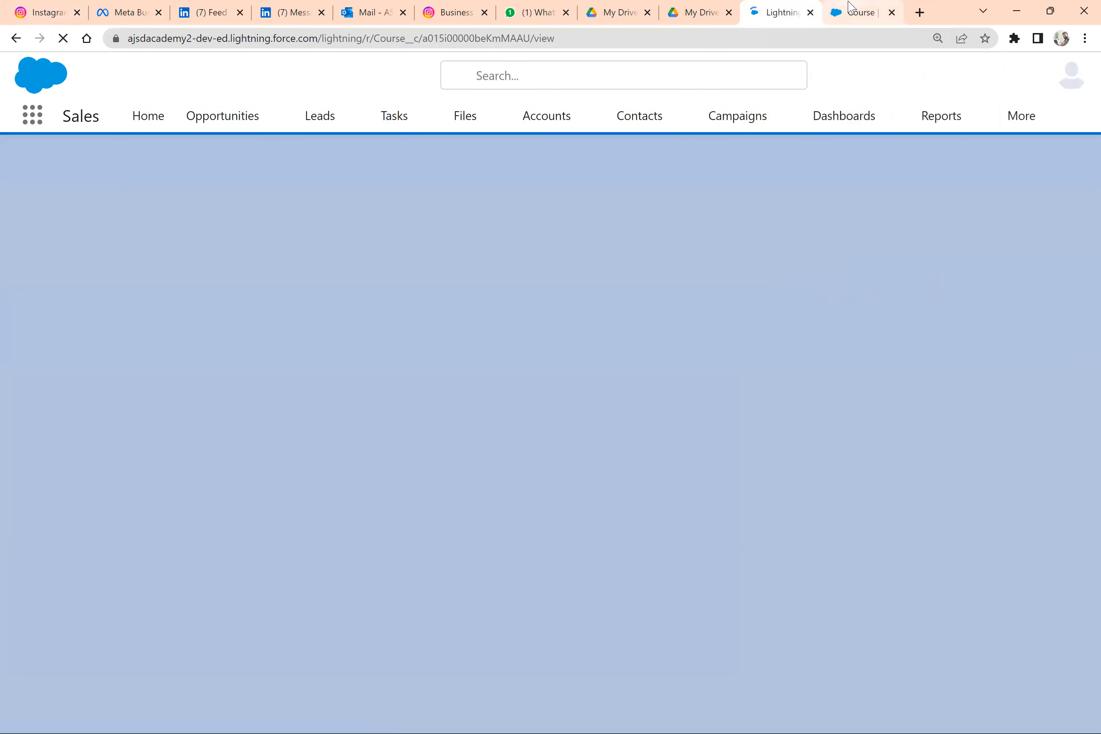
Step: Rewrite the date inside DATEVALUE in the Which Kid? formula as "2000-01-01"
{"action": "left_click", "coordinate": [853, 11]}
{"action": "key", "text": "BackSpace"}
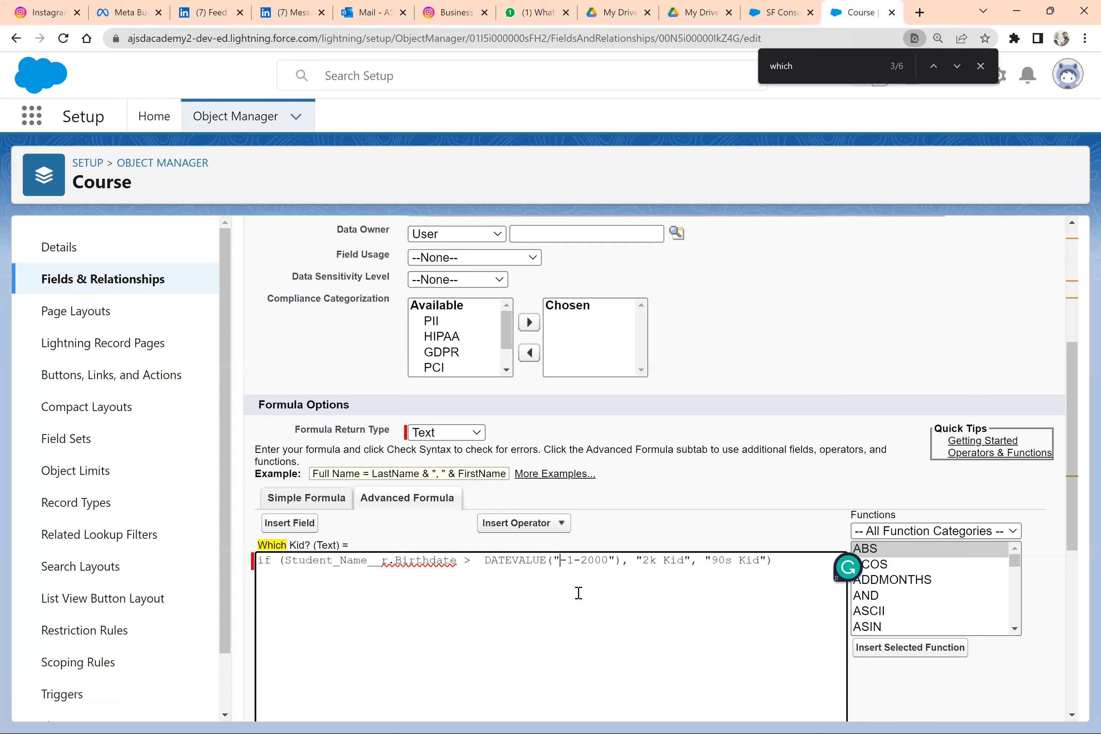
{"action": "type", "text": "2000"}
{"action": "key", "text": "Right"}
{"action": "key", "text": "Right"}
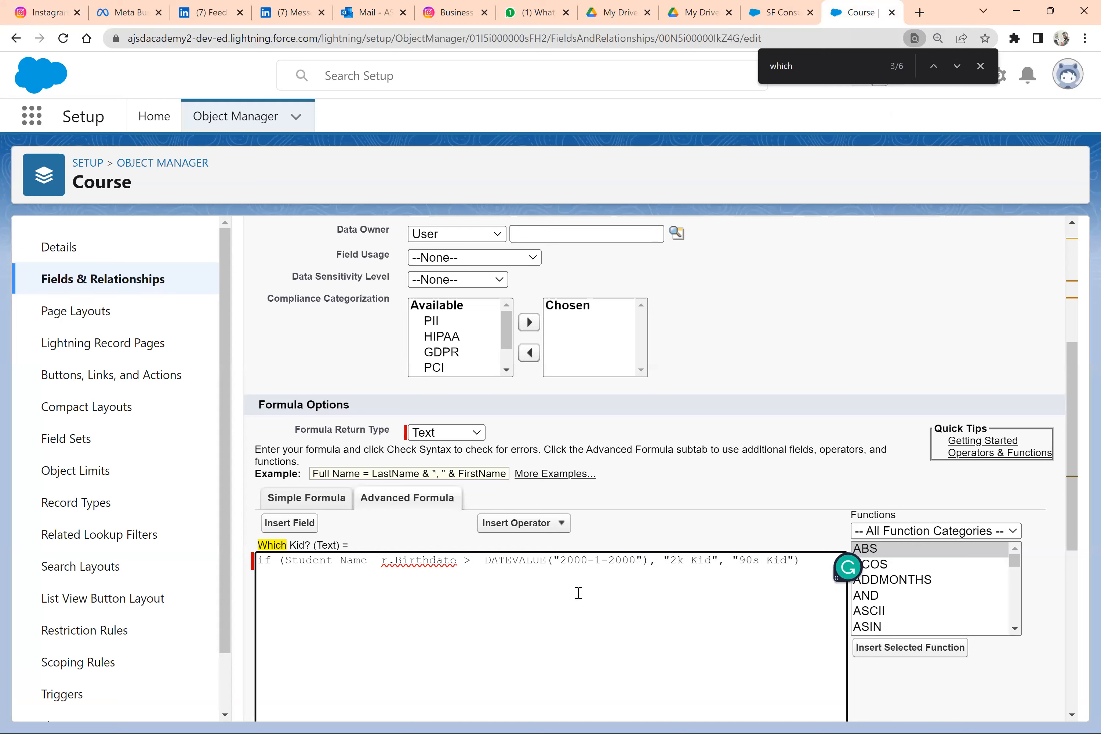
{"action": "key", "text": "Left"}
{"action": "type", "text": "0"}
{"action": "key", "text": "Right"}
{"action": "key", "text": "Right"}
{"action": "key", "text": "Right"}
{"action": "key", "text": "BackSpace"}
{"action": "key", "text": "BackSpace"}
{"action": "key", "text": "BackSpace"}
{"action": "key", "text": "BackSpace"}
{"action": "type", "text": "01"}
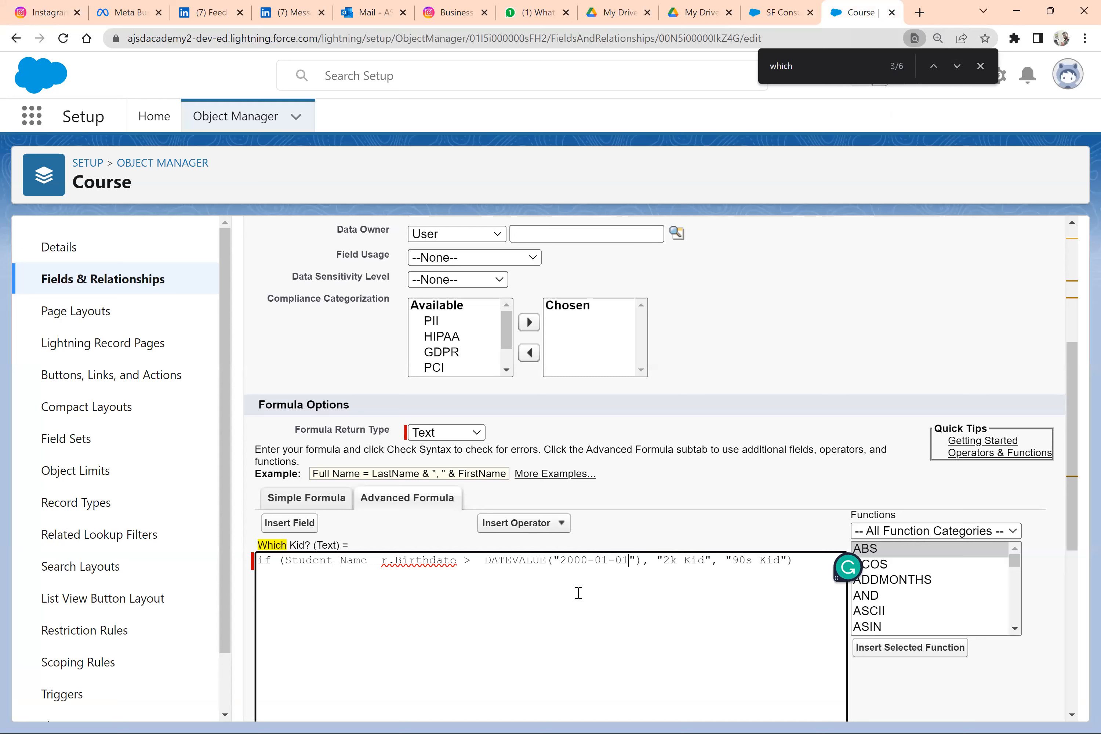
Step: Check the syntax of the edited formula and save the Which Kid? field
{"action": "scroll", "coordinate": [300, 535], "scroll_direction": "down", "scroll_amount": 8}
{"action": "left_click", "coordinate": [290, 524]}
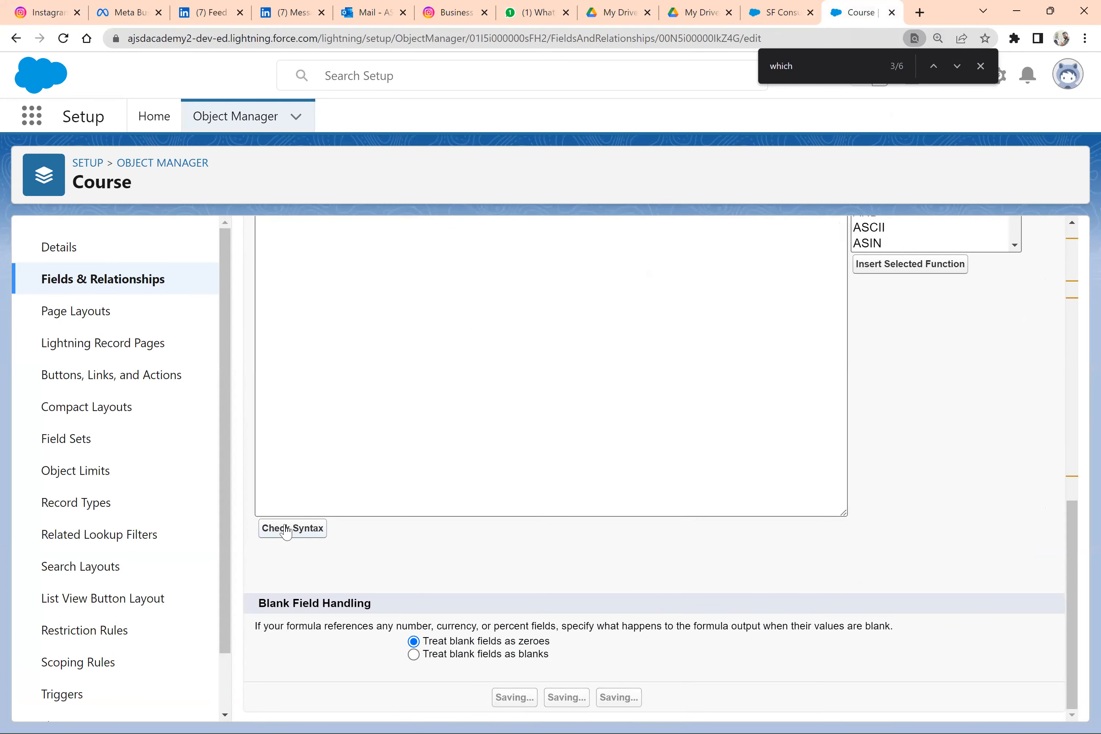
{"action": "left_click", "coordinate": [507, 292]}
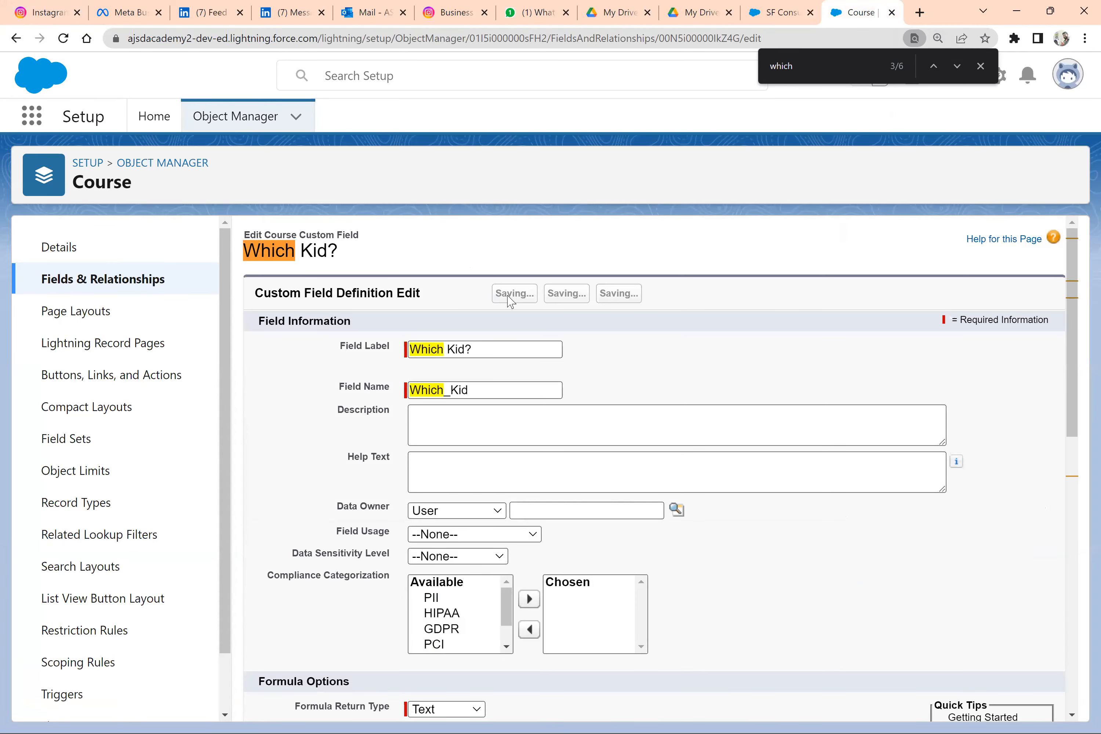
Step: Reload the SF Consulting course record and examine its Which Kid? value
{"action": "left_click", "coordinate": [801, 9]}
{"action": "left_click", "coordinate": [63, 40]}
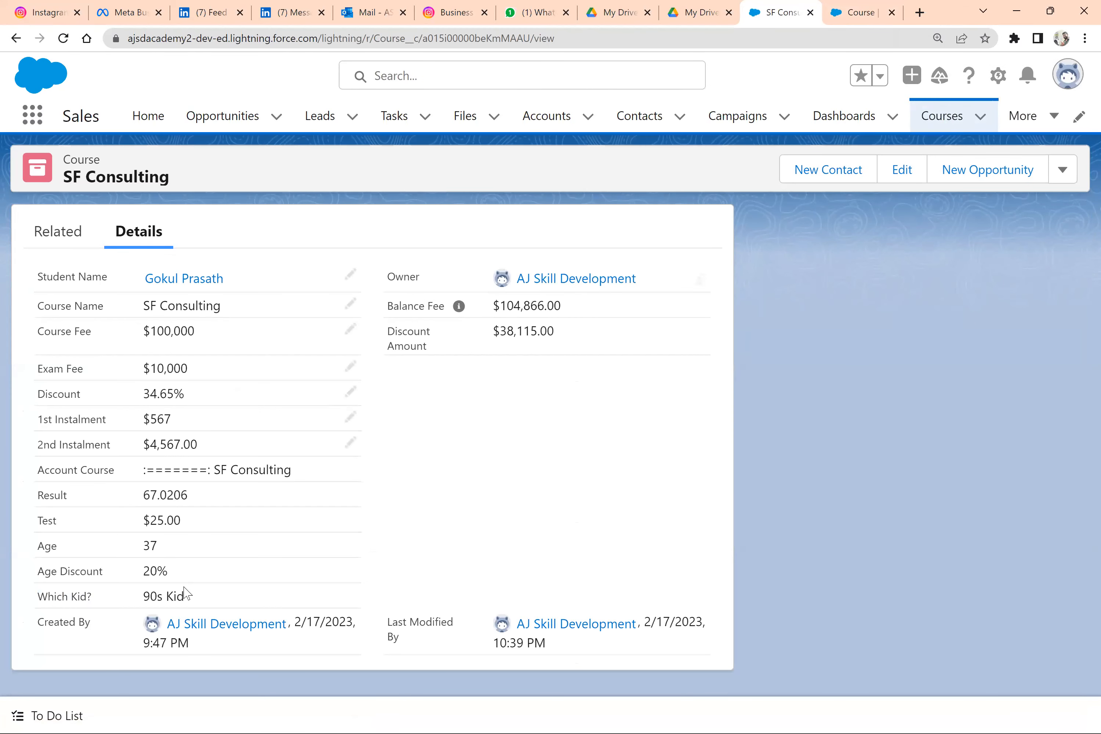
{"action": "triple_click", "coordinate": [182, 597]}
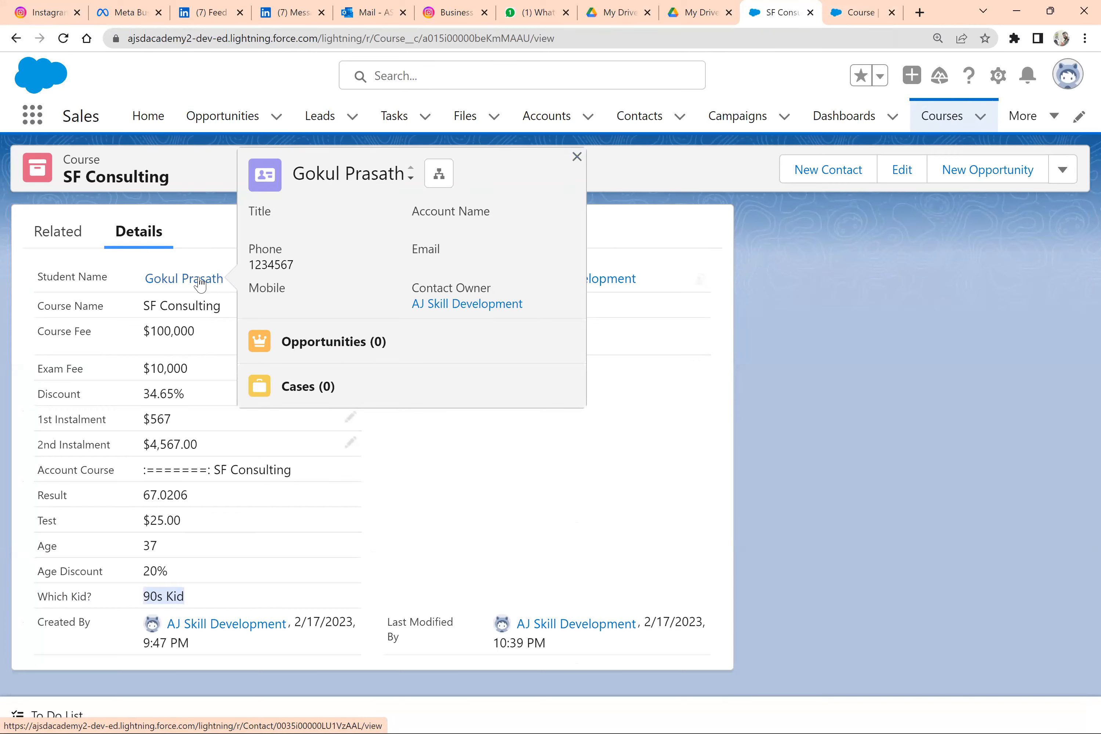
Step: Open the contact details of the student linked to SF Consulting, set the birthdate to a date after 2000-01-01 and save
{"action": "left_click", "coordinate": [201, 282]}
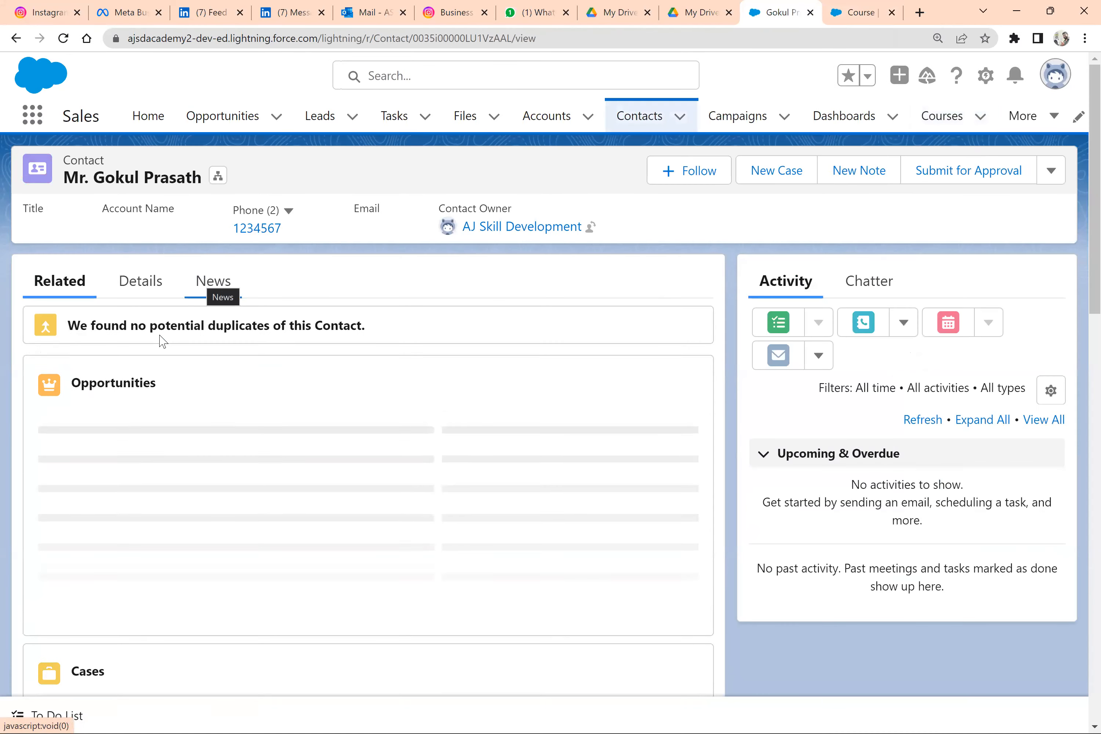
{"action": "left_click", "coordinate": [167, 284]}
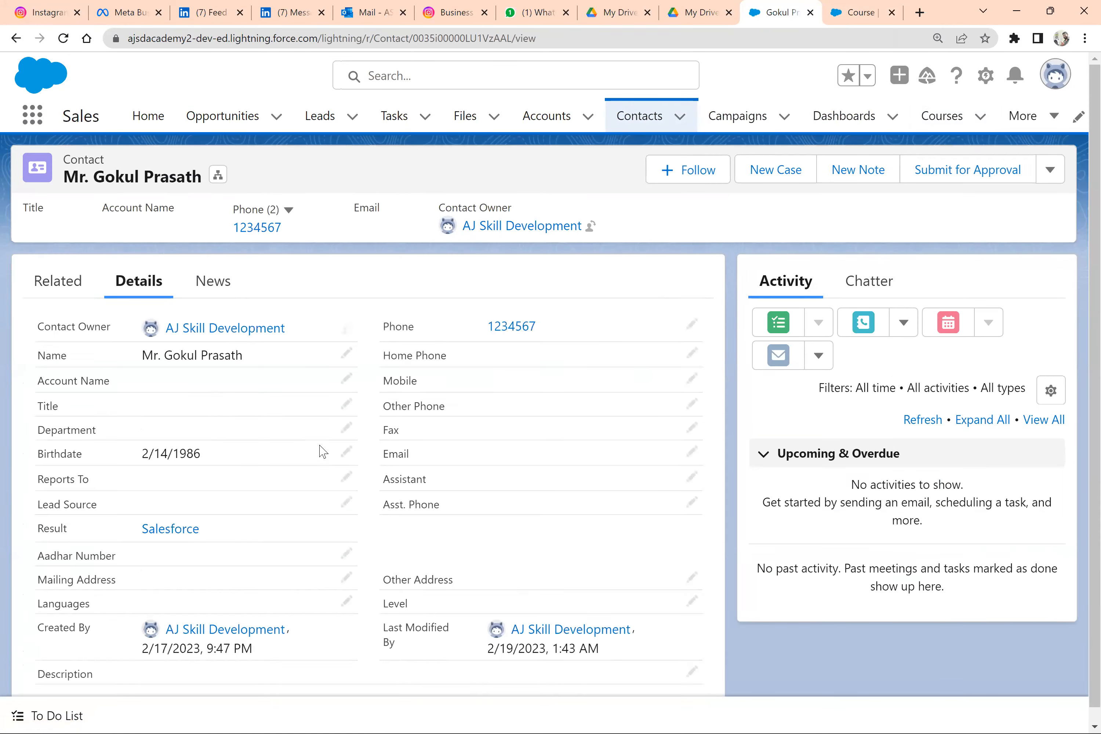
{"action": "left_click", "coordinate": [347, 453]}
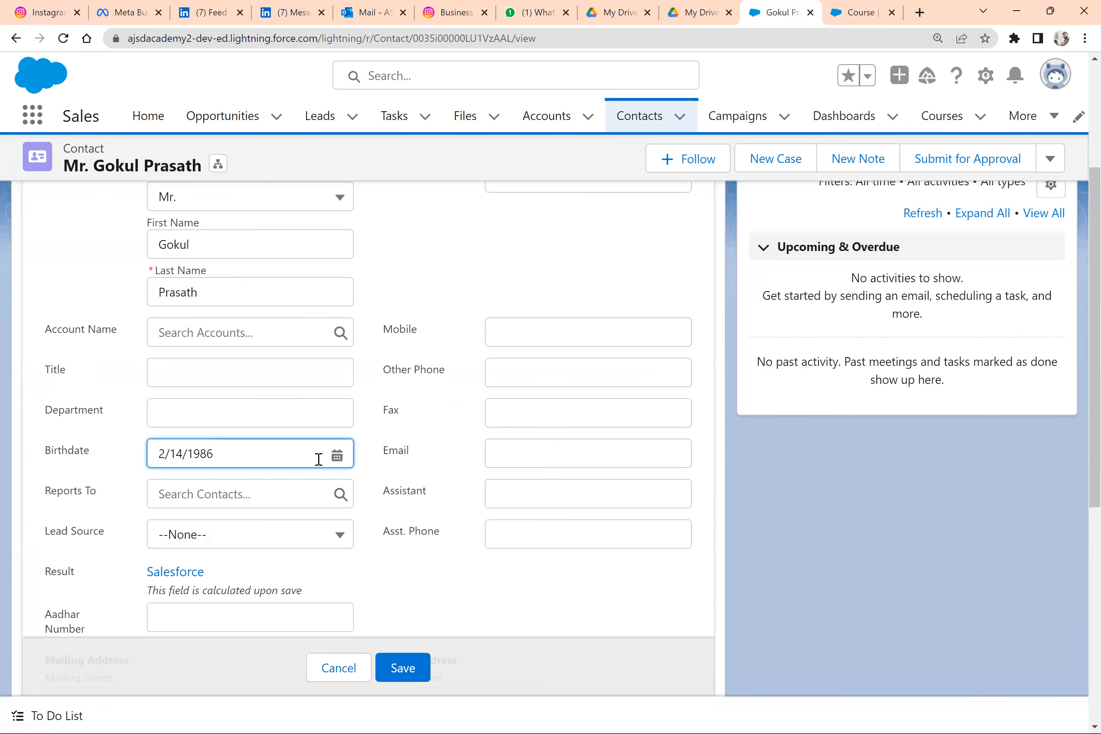
{"action": "left_click", "coordinate": [318, 459]}
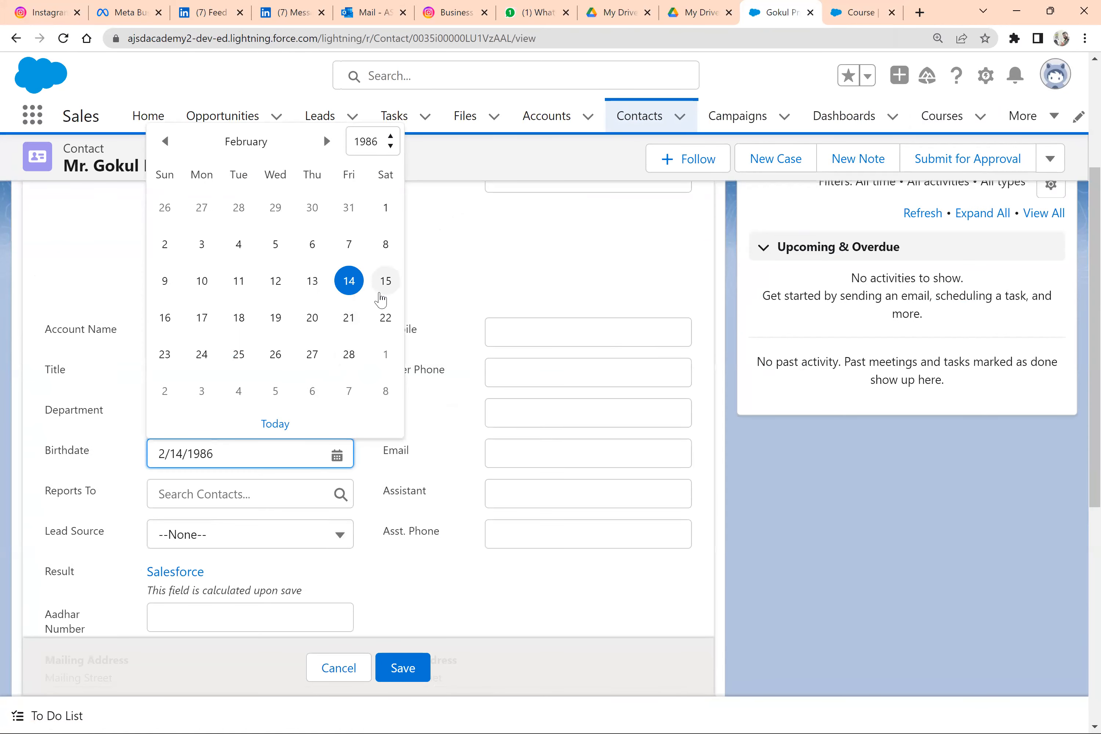
{"action": "left_click", "coordinate": [390, 155]}
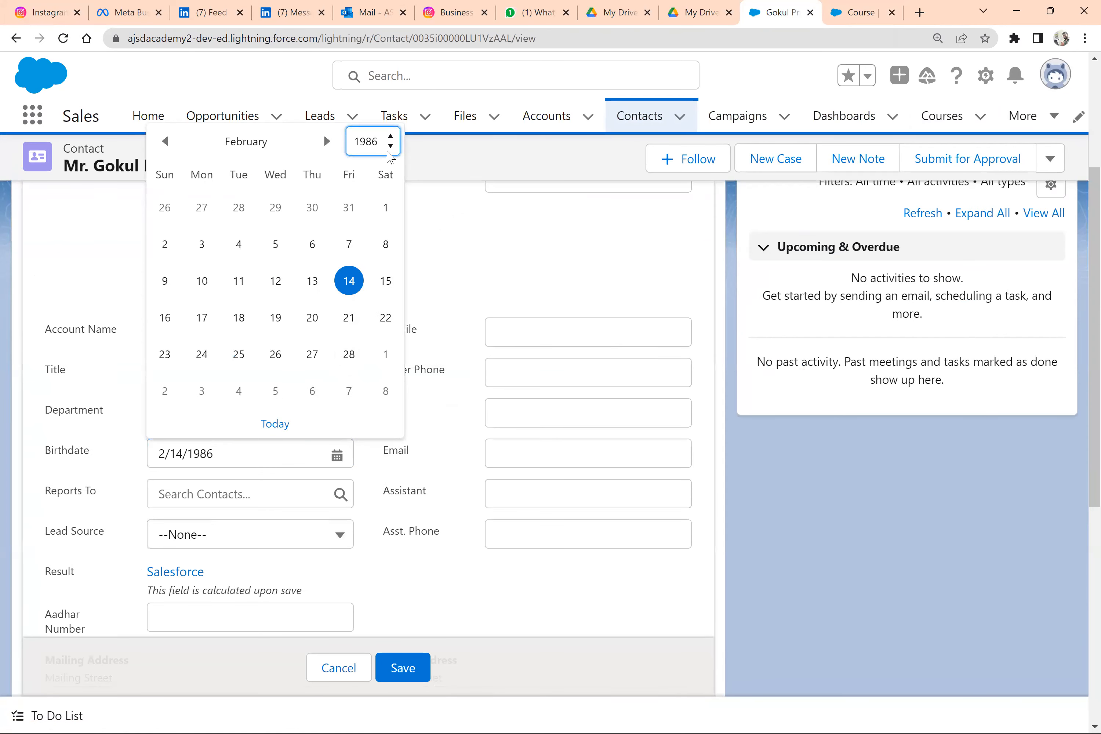
{"action": "scroll", "coordinate": [371, 408], "scroll_direction": "down", "scroll_amount": 3}
{"action": "scroll", "coordinate": [371, 408], "scroll_direction": "down", "scroll_amount": 5}
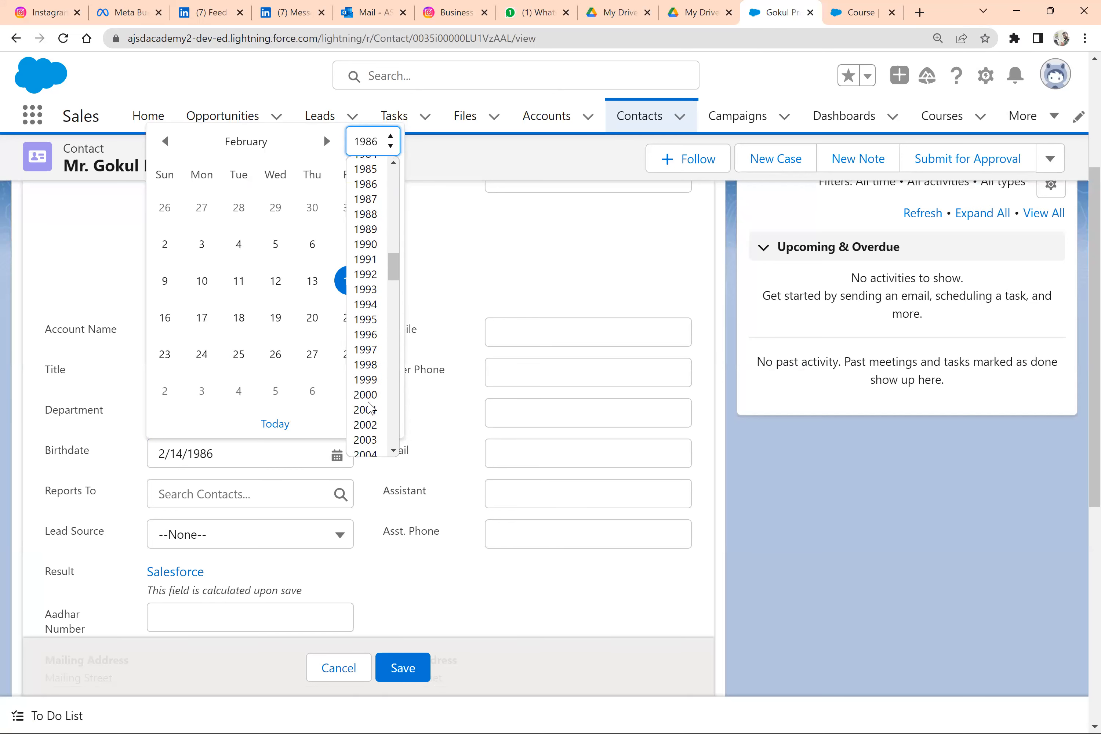
{"action": "left_click", "coordinate": [366, 401]}
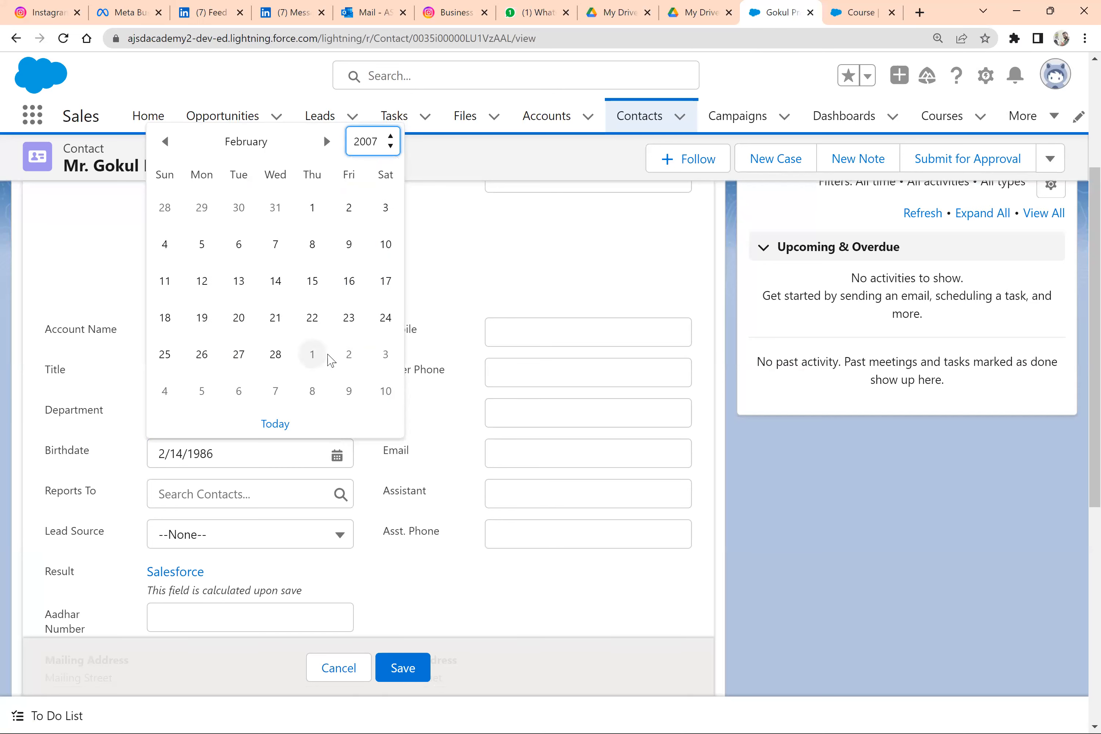
{"action": "left_click", "coordinate": [275, 355]}
{"action": "left_click", "coordinate": [398, 670]}
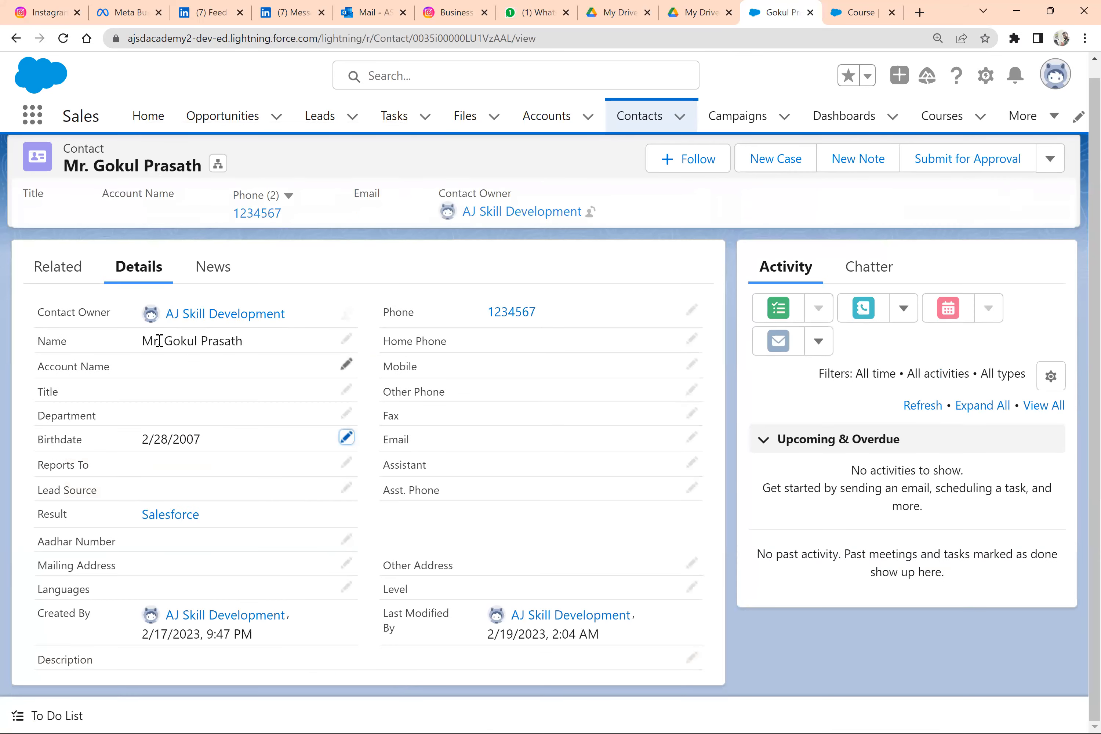
Step: Return to SF Consulting through the contact's related courses, reload the record and examine the Which Kid? value again
{"action": "left_click", "coordinate": [60, 267]}
{"action": "scroll", "coordinate": [144, 426], "scroll_direction": "down", "scroll_amount": 3}
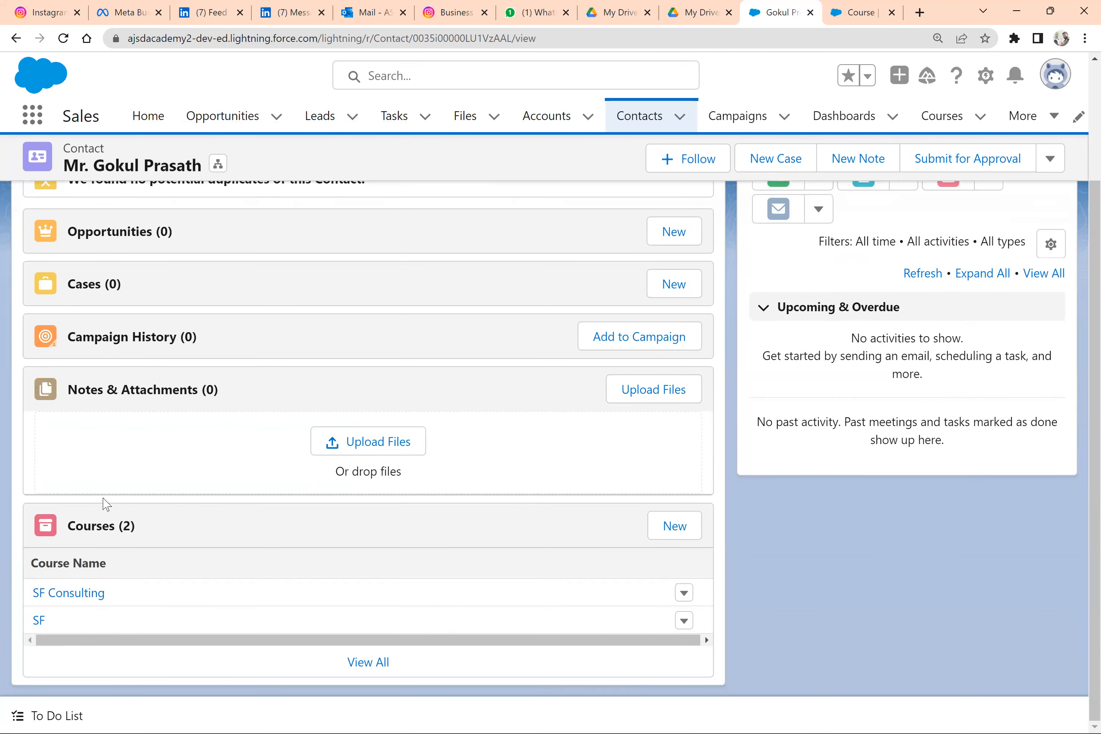
{"action": "left_click", "coordinate": [88, 592]}
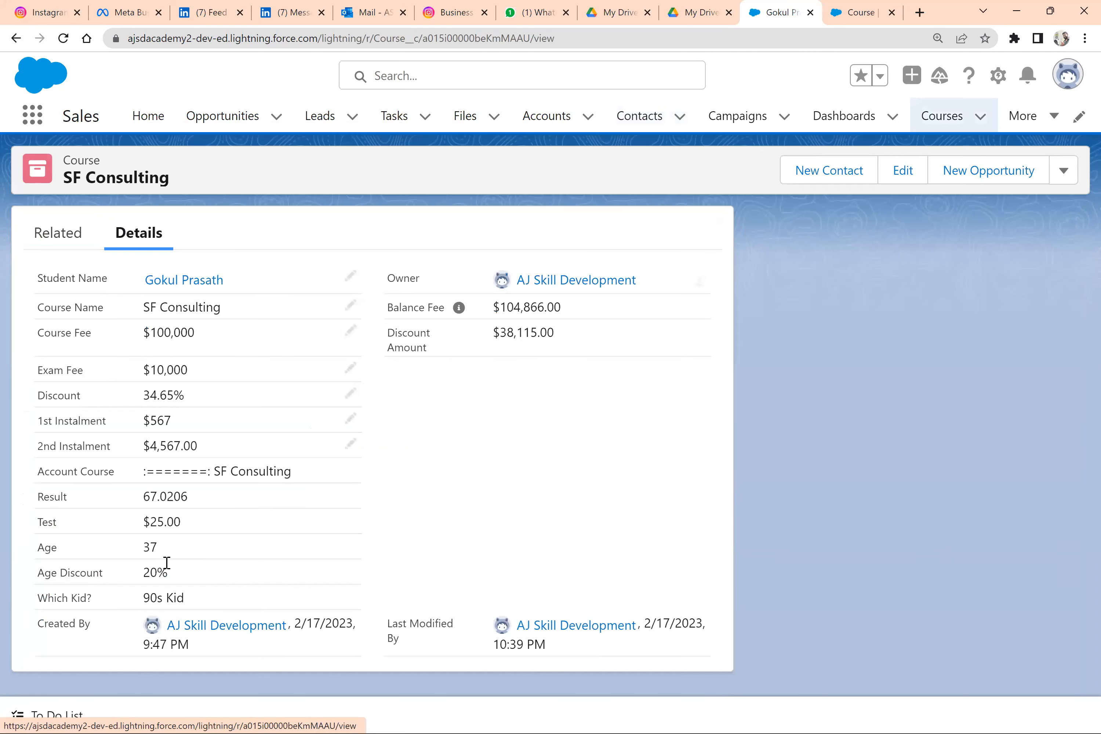
{"action": "left_click", "coordinate": [68, 42]}
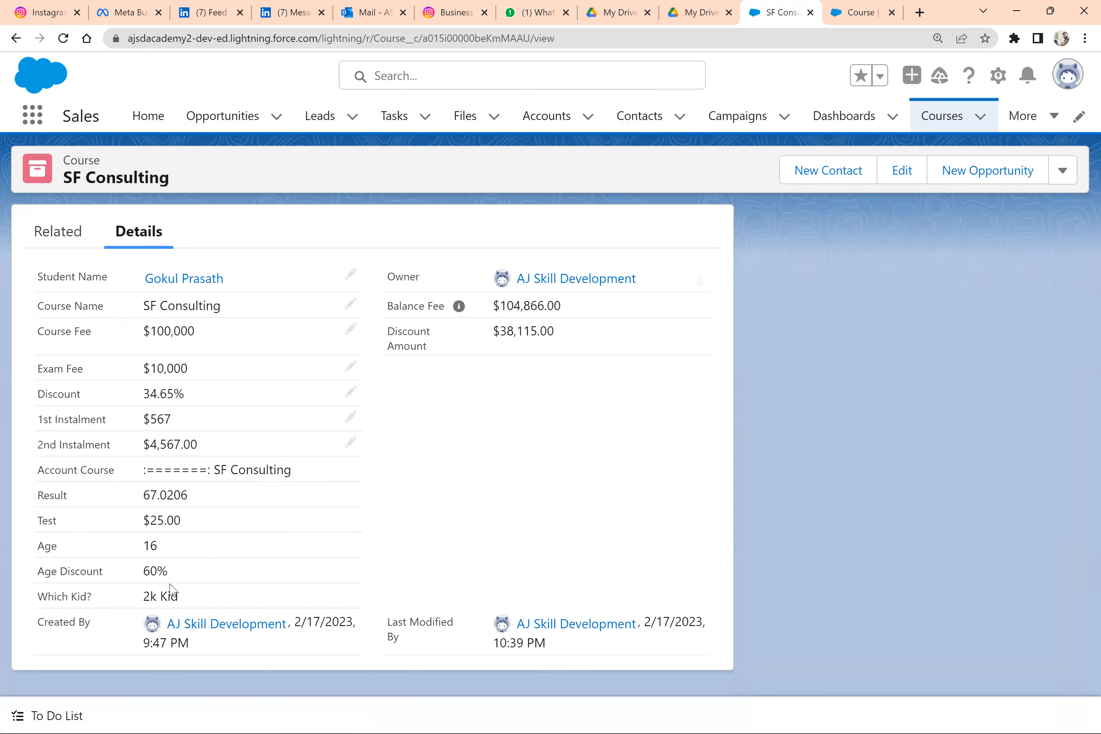
{"action": "triple_click", "coordinate": [168, 596]}
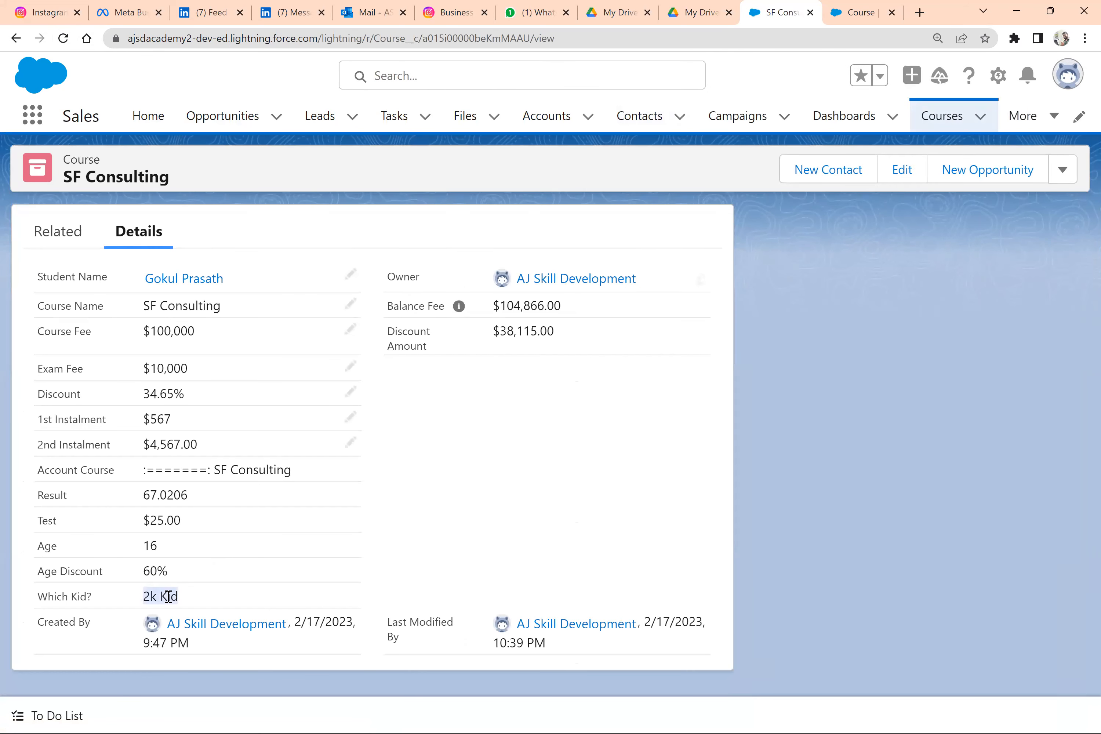
Step: Review the DATEVALUE example in "Day 2" and highlight the date 2000-01-01 in the saved Which Kid? formula
{"action": "key", "text": "alt+Tab"}
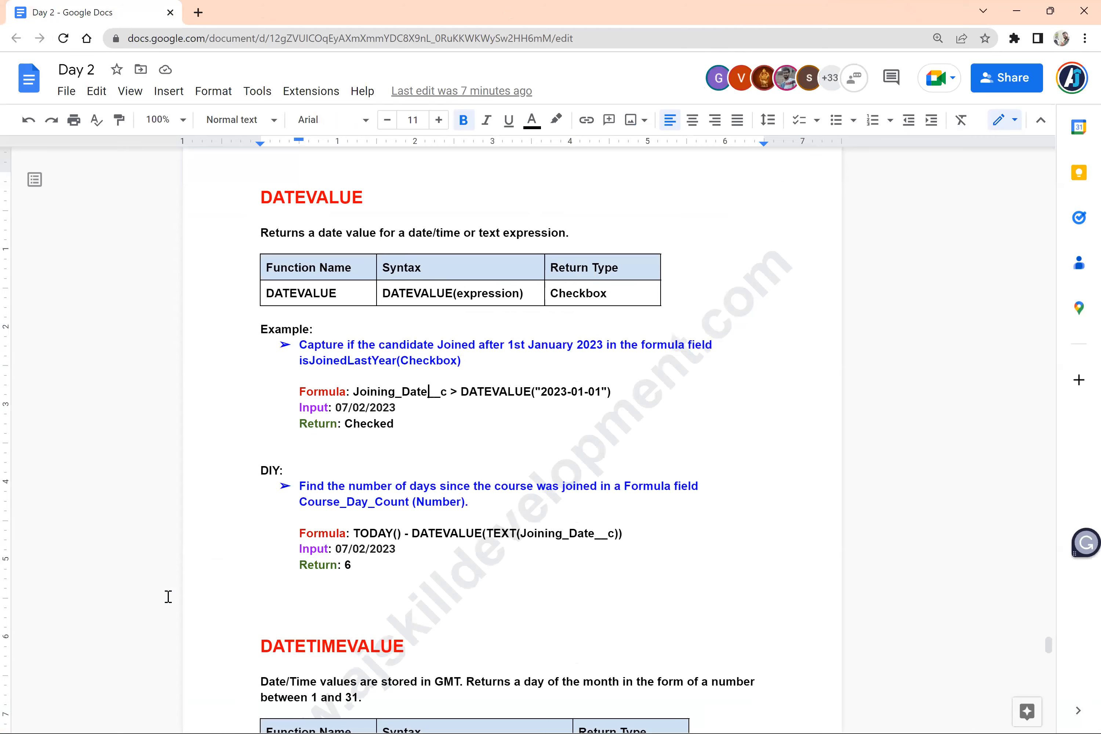
{"action": "key", "text": "alt+Tab"}
{"action": "key", "text": "alt+Tab"}
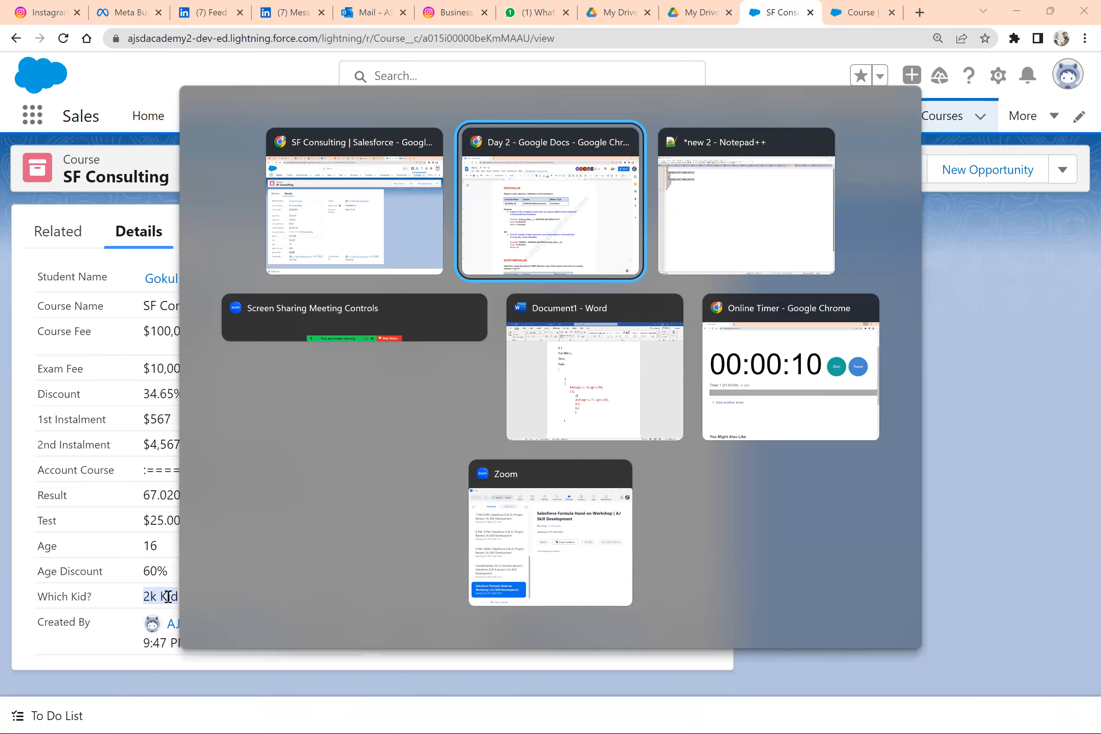
{"action": "key", "text": "alt+Tab"}
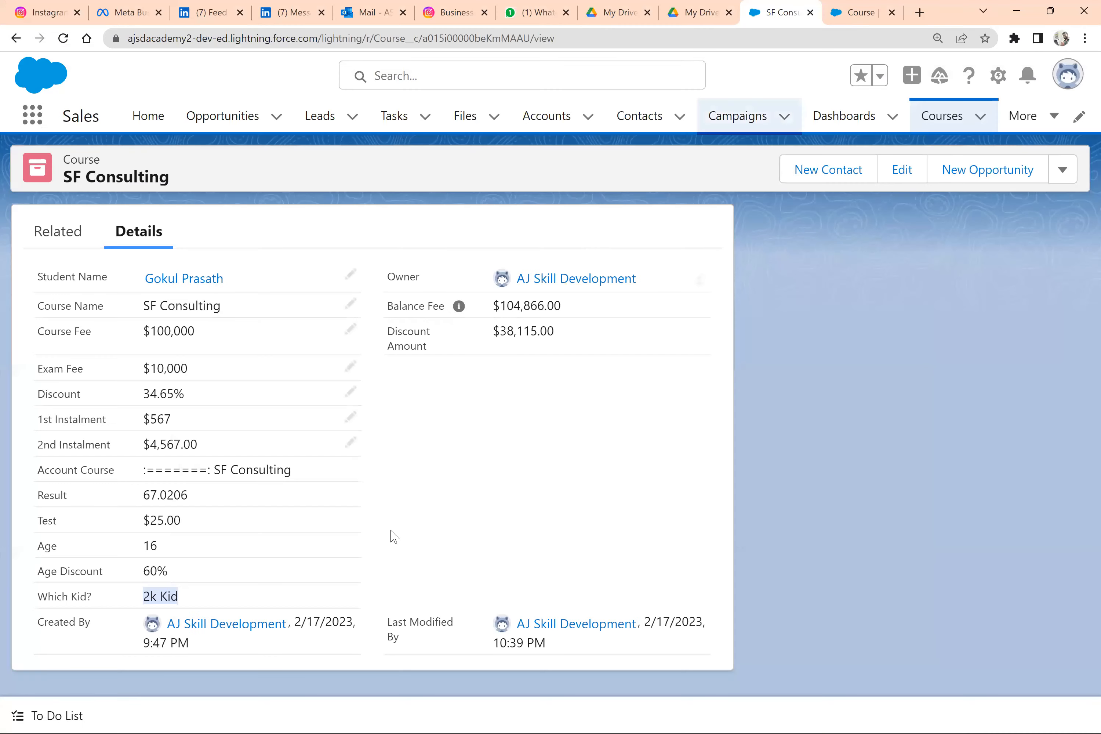
{"action": "key", "text": "ctrl+Tab"}
{"action": "left_click_drag", "start_coordinate": [520, 610], "coordinate": [463, 611]}
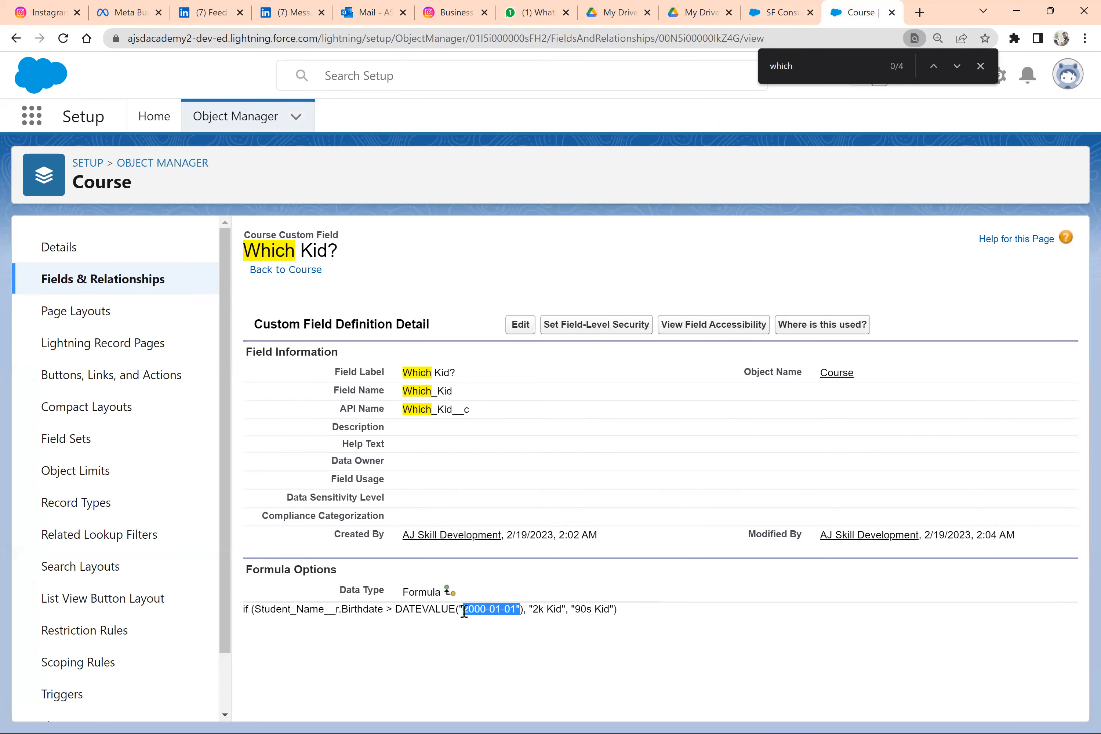
Step: Highlight the date parts of "2000-01-01" and the DATEVALUE function with its argument in the saved Which Kid? formula
{"action": "left_click", "coordinate": [463, 611]}
{"action": "double_click", "coordinate": [474, 612]}
{"action": "double_click", "coordinate": [510, 611]}
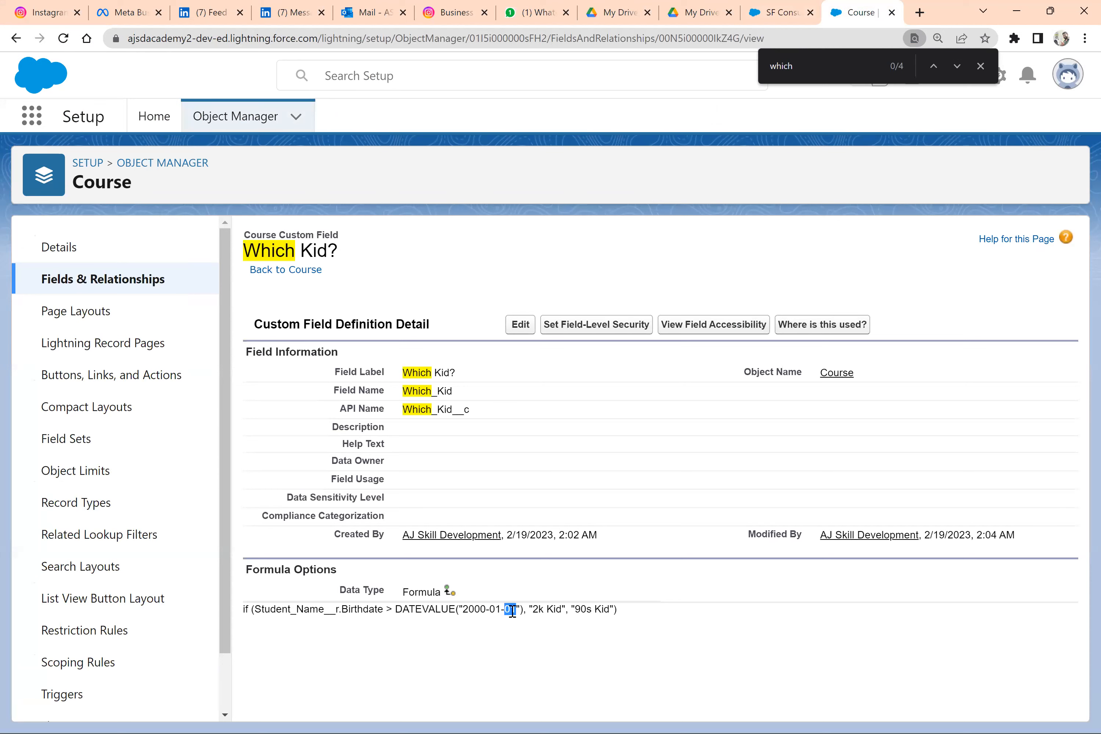
{"action": "double_click", "coordinate": [415, 609]}
{"action": "left_click_drag", "start_coordinate": [524, 611], "coordinate": [450, 611]}
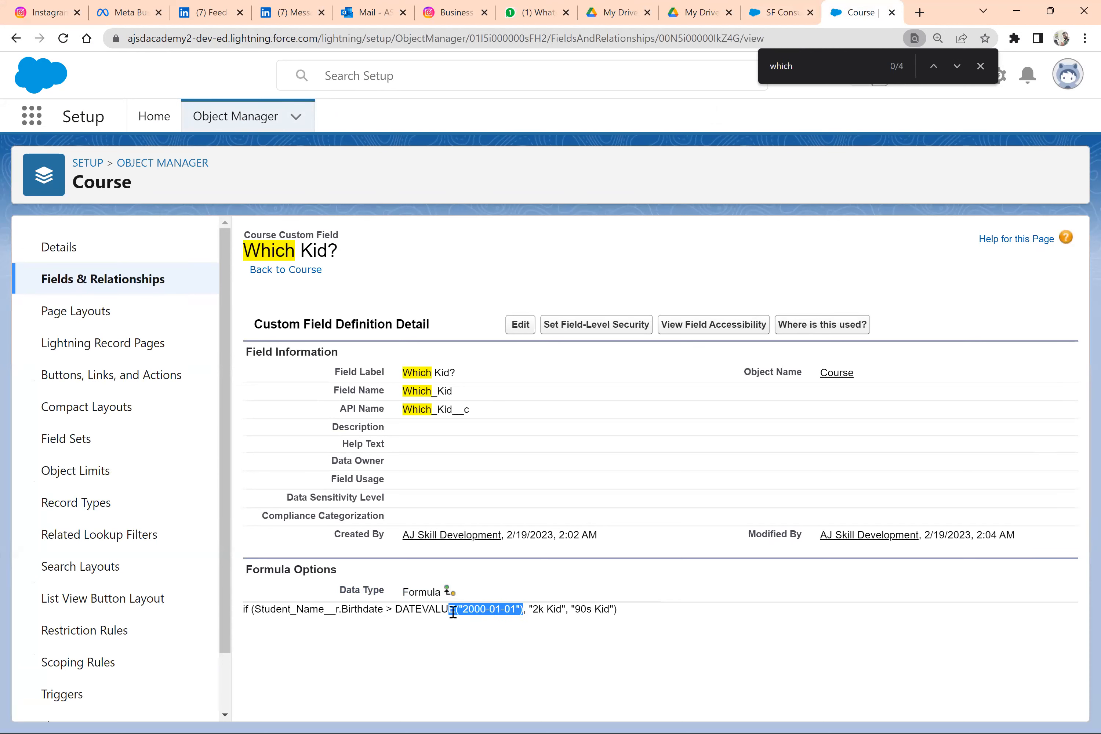
Step: Examine the Which Kid? comparison by highlighting Student_Name__r.Birthdate, DATEVALUE("2000-01-01"), and the "2k Kid" and "90s Kid" results in turn
{"action": "left_click", "coordinate": [248, 608]}
{"action": "left_click_drag", "start_coordinate": [254, 609], "coordinate": [388, 613]}
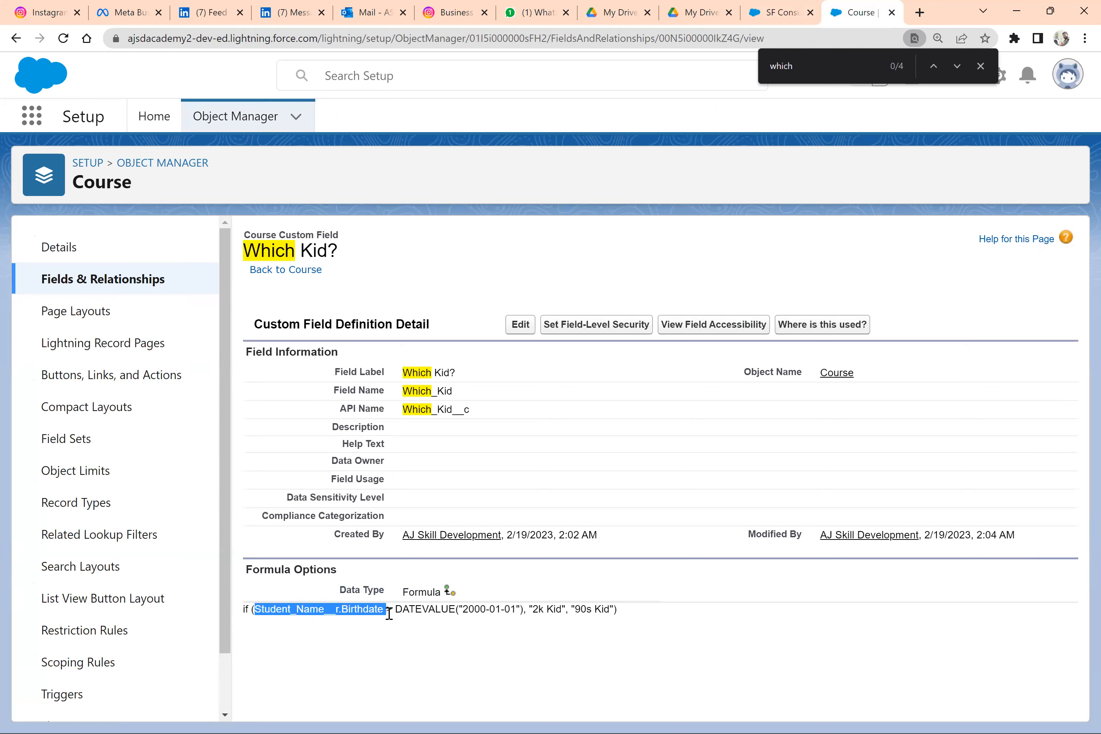
{"action": "left_click_drag", "start_coordinate": [395, 610], "coordinate": [524, 612]}
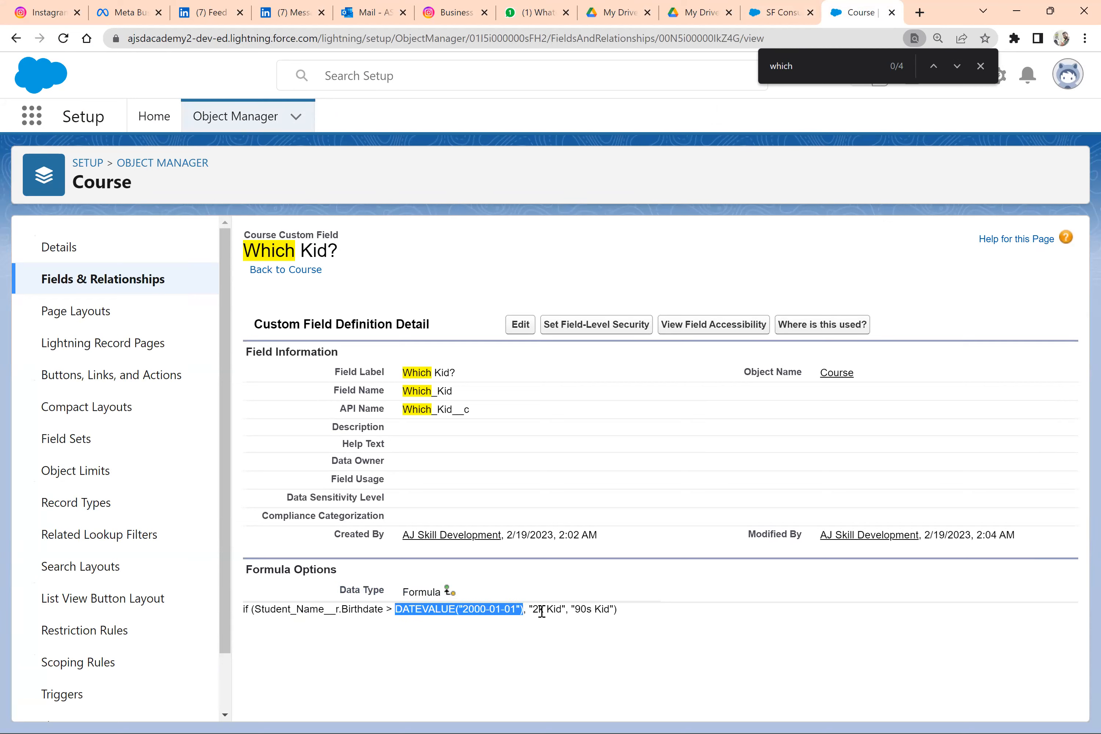
{"action": "double_click", "coordinate": [538, 611]}
{"action": "double_click", "coordinate": [579, 611]}
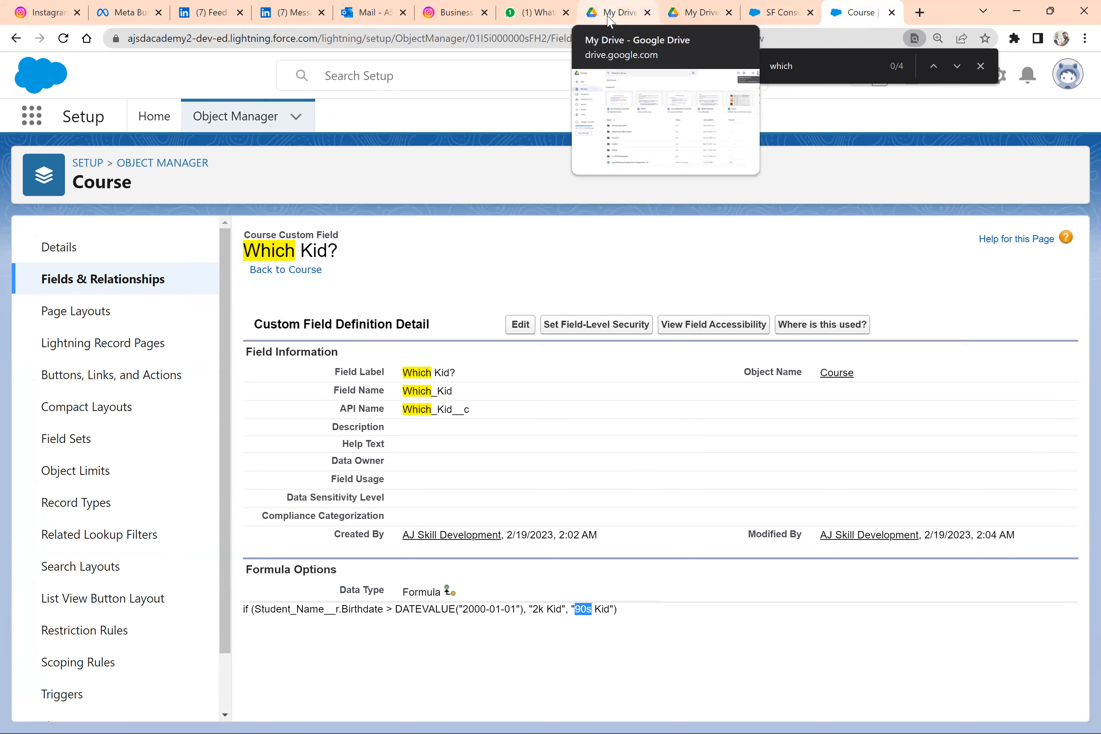
Step: Switch to the "Day 2" document and skim the remaining functions from DATETIMEVALUE through WEEKDAY to the Important Tips tables
{"action": "left_click", "coordinate": [528, 5]}
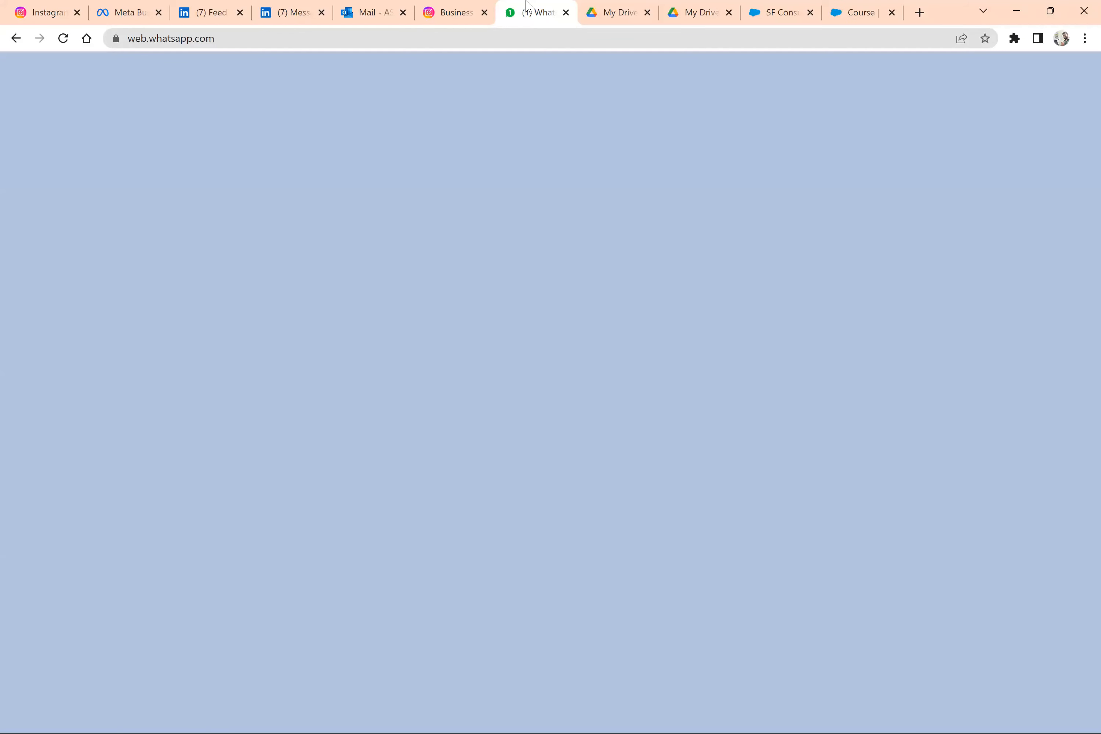
{"action": "key", "text": "alt+Tab"}
{"action": "key", "text": "alt+Tab"}
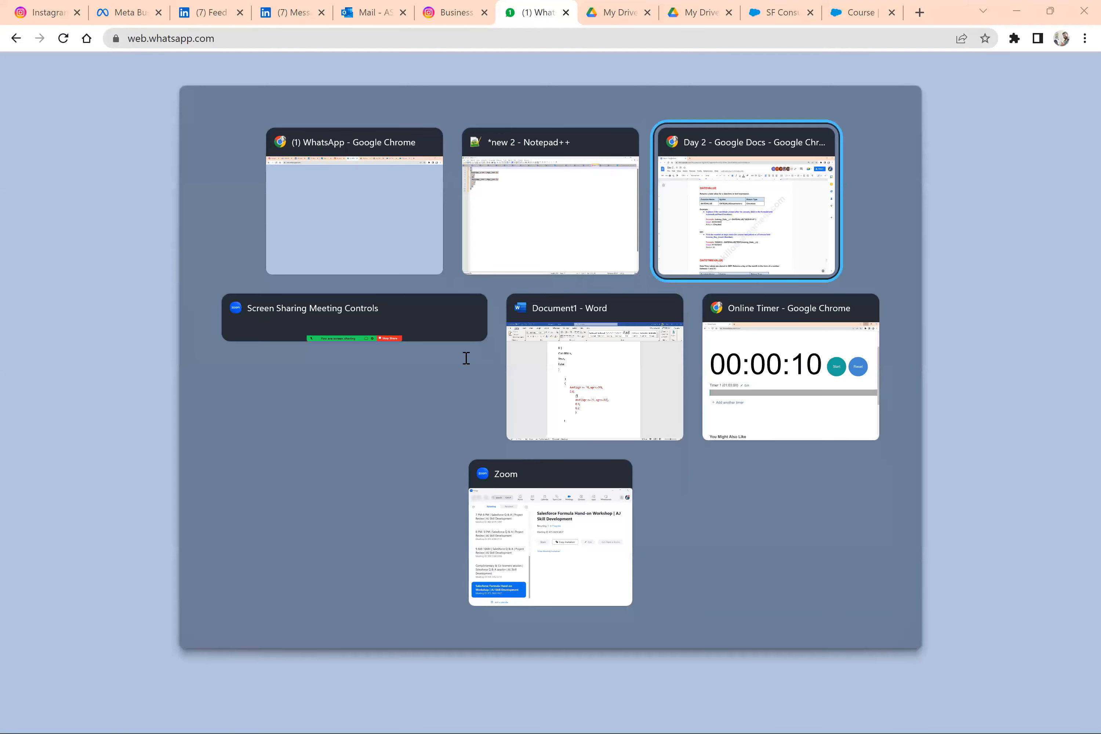
{"action": "scroll", "coordinate": [466, 358], "scroll_direction": "down", "scroll_amount": 15}
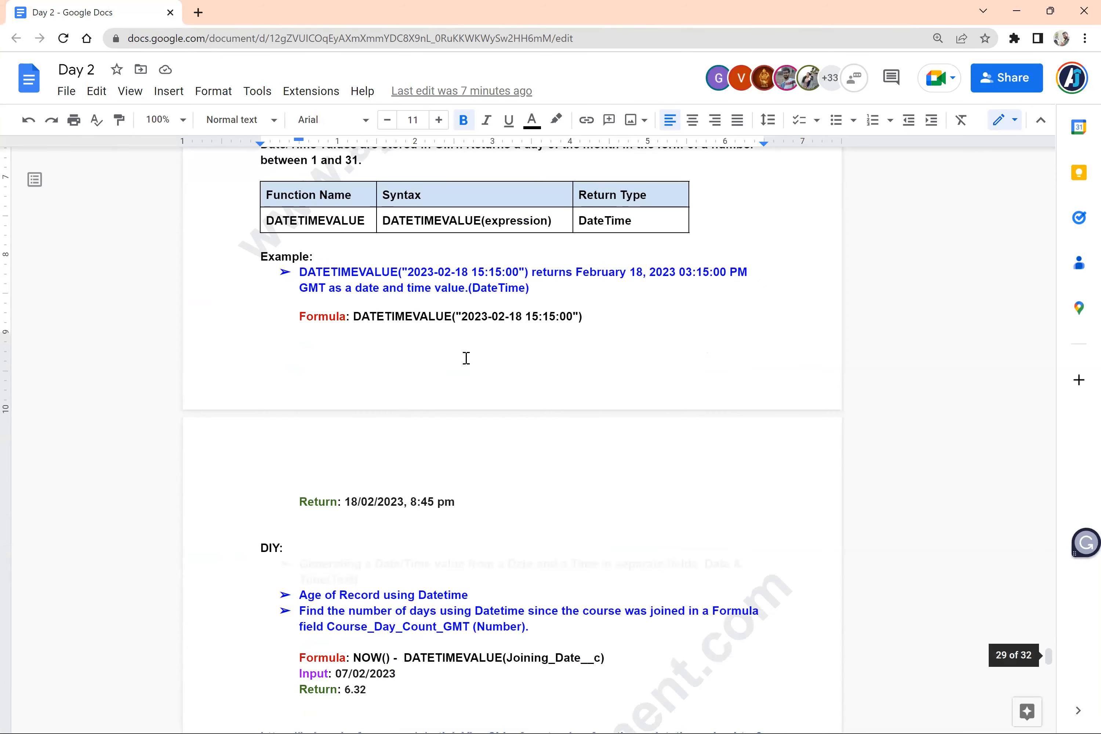
{"action": "scroll", "coordinate": [466, 359], "scroll_direction": "down", "scroll_amount": 20}
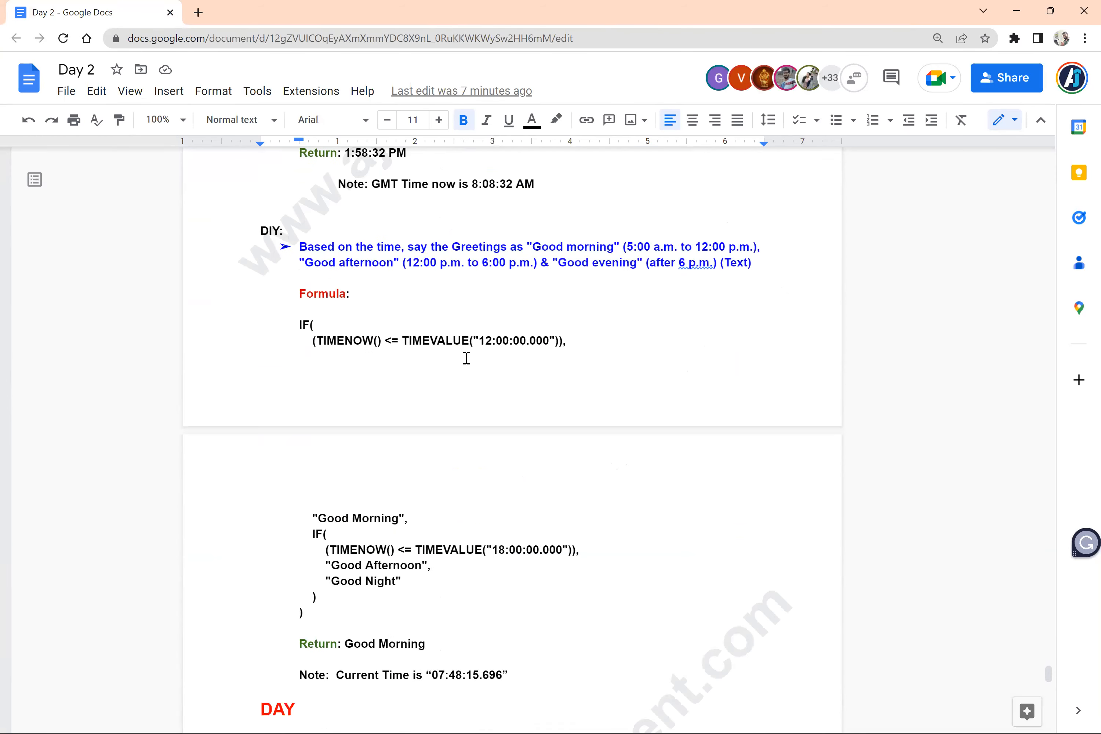
{"action": "scroll", "coordinate": [466, 358], "scroll_direction": "down", "scroll_amount": 20}
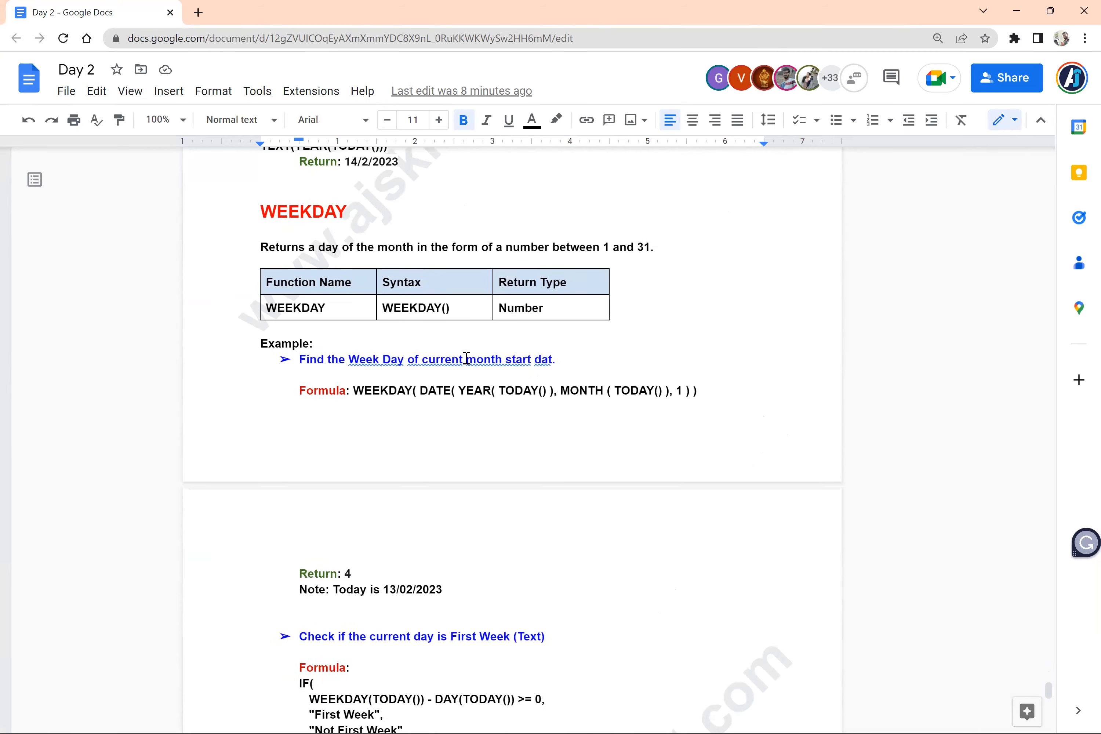
{"action": "scroll", "coordinate": [466, 358], "scroll_direction": "down", "scroll_amount": 20}
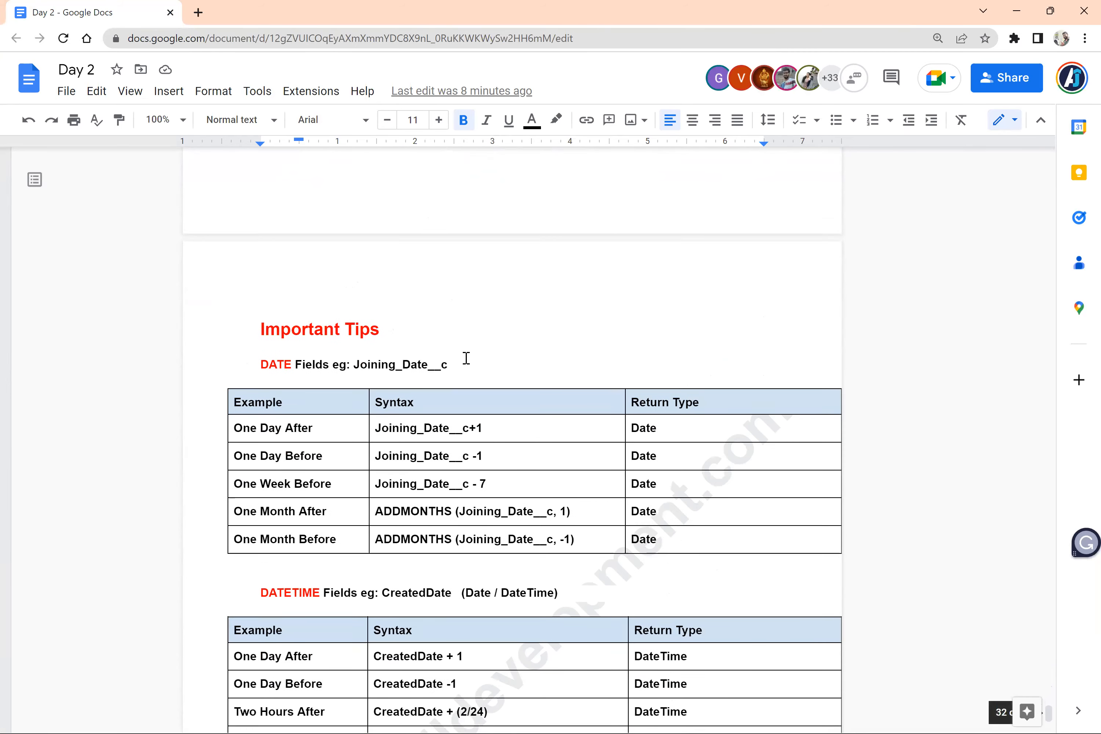
{"action": "scroll", "coordinate": [466, 358], "scroll_direction": "up", "scroll_amount": 20}
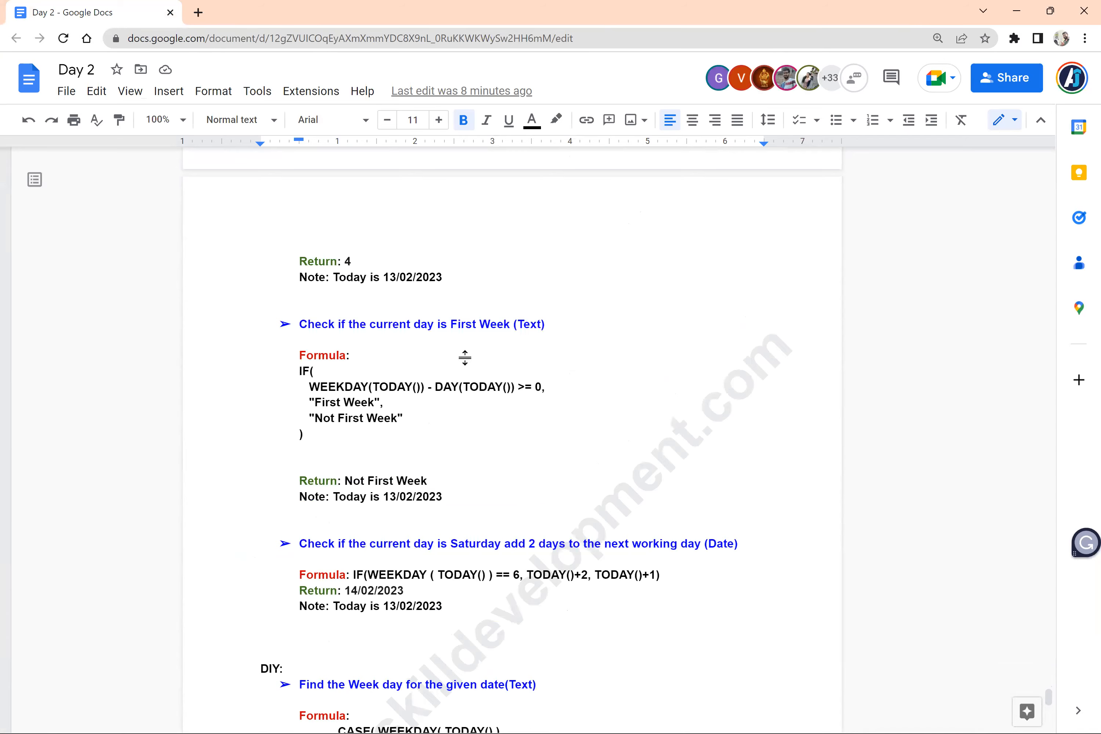
{"action": "scroll", "coordinate": [466, 358], "scroll_direction": "up", "scroll_amount": 10}
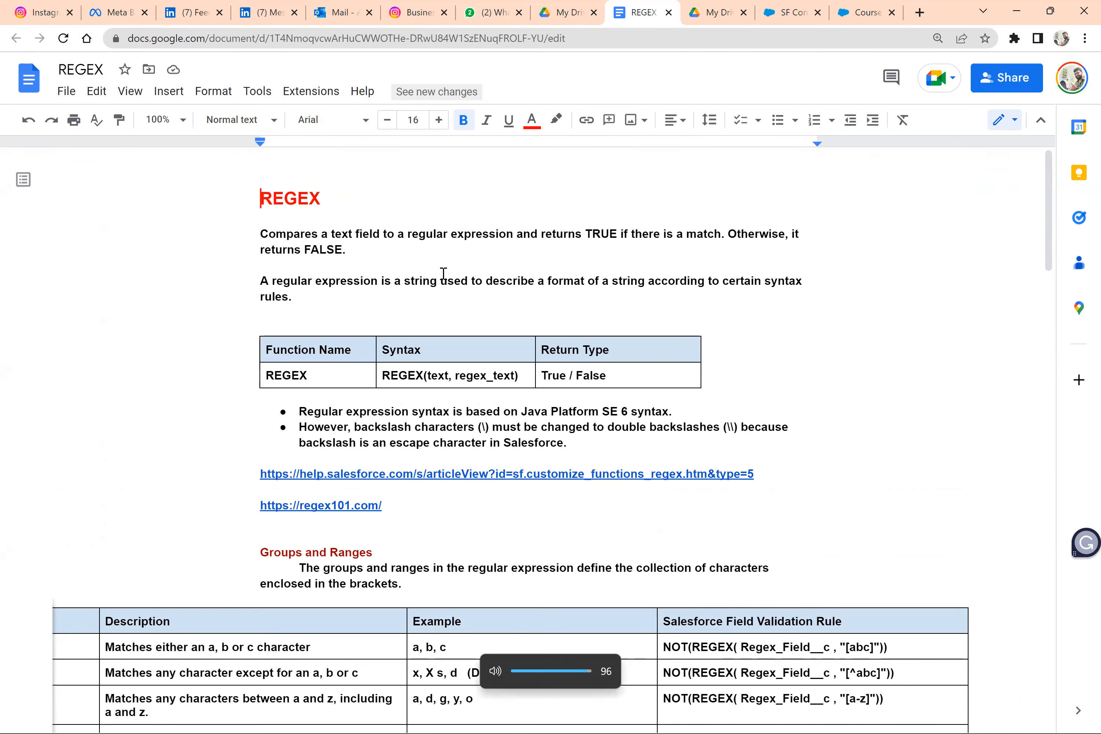
{"action": "key", "text": "XF86AudioRaiseVolume"}
{"action": "key", "text": "XF86AudioRaiseVolume"}
{"action": "key", "text": "XF86AudioLowerVolume"}
{"action": "key", "text": "XF86AudioLowerVolume"}
{"action": "key", "text": "XF86AudioLowerVolume"}
{"action": "key", "text": "XF86AudioLowerVolume"}
{"action": "key", "text": "XF86AudioLowerVolume"}
{"action": "key", "text": "XF86AudioLowerVolume"}
{"action": "key", "text": "XF86AudioLowerVolume"}
{"action": "key", "text": "XF86AudioLowerVolume"}
{"action": "key", "text": "XF86AudioLowerVolume"}
{"action": "key", "text": "XF86AudioLowerVolume"}
{"action": "key", "text": "XF86AudioLowerVolume"}
{"action": "key", "text": "XF86AudioLowerVolume"}
{"action": "key", "text": "XF86AudioLowerVolume"}
{"action": "key", "text": "XF86AudioLowerVolume"}
{"action": "key", "text": "XF86AudioLowerVolume"}
{"action": "key", "text": "XF86AudioLowerVolume"}
{"action": "key", "text": "XF86AudioLowerVolume"}
{"action": "key", "text": "XF86AudioLowerVolume"}
{"action": "key", "text": "XF86AudioRaiseVolume"}
{"action": "key", "text": "XF86AudioRaiseVolume"}
{"action": "key", "text": "XF86AudioRaiseVolume"}
{"action": "key", "text": "XF86AudioRaiseVolume"}
{"action": "key", "text": "XF86AudioRaiseVolume"}
{"action": "key", "text": "XF86AudioRaiseVolume"}
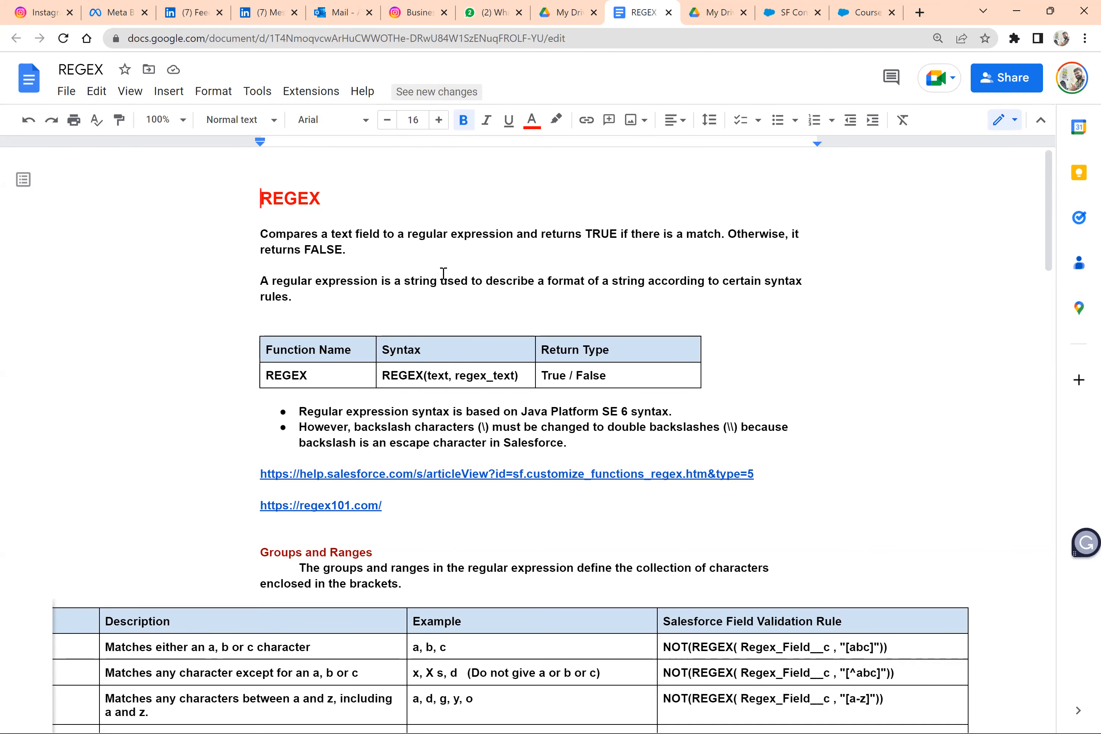
{"action": "scroll", "coordinate": [452, 334], "scroll_direction": "down", "scroll_amount": 6}
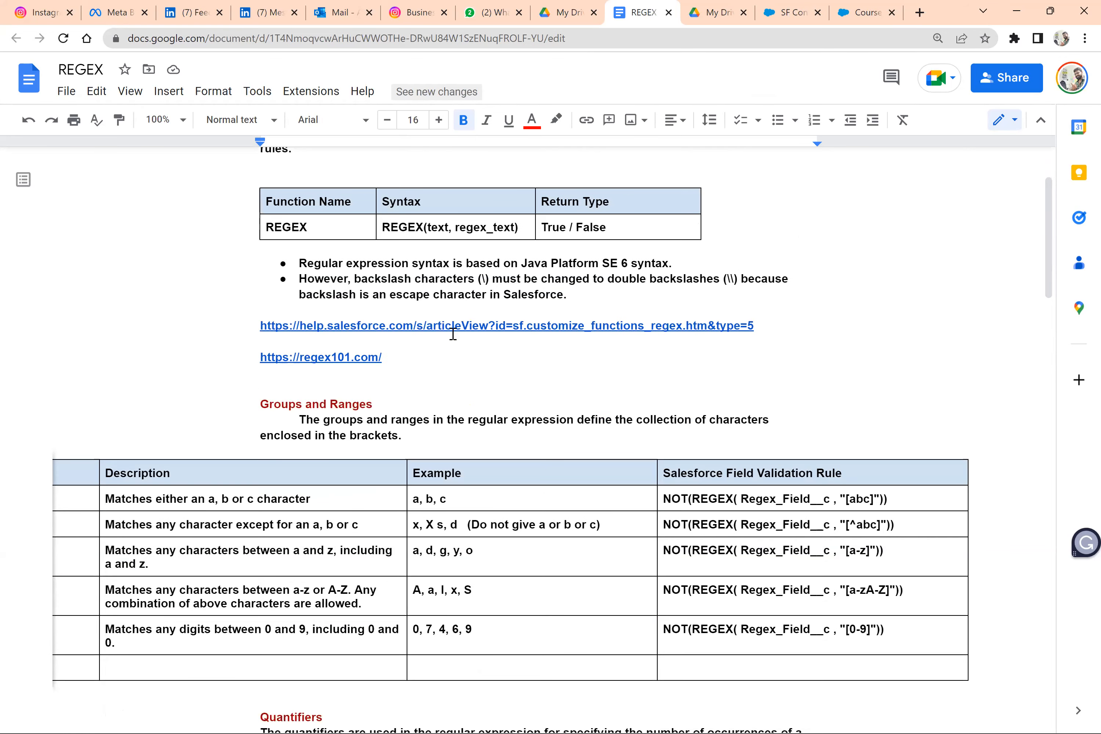
{"action": "scroll", "coordinate": [453, 333], "scroll_direction": "up", "scroll_amount": 6}
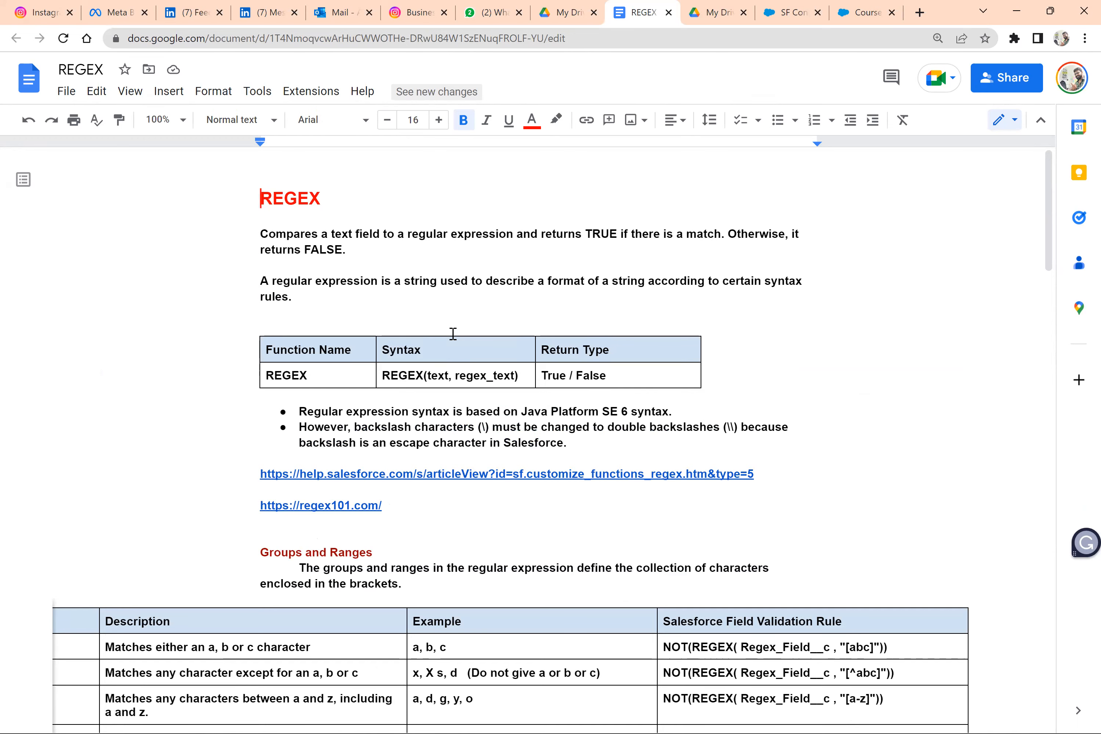
Step: Switch to the open Word document and delete all of its text
{"action": "key", "text": "alt+Tab"}
{"action": "key", "text": "alt+Tab"}
{"action": "key", "text": "ctrl+a"}
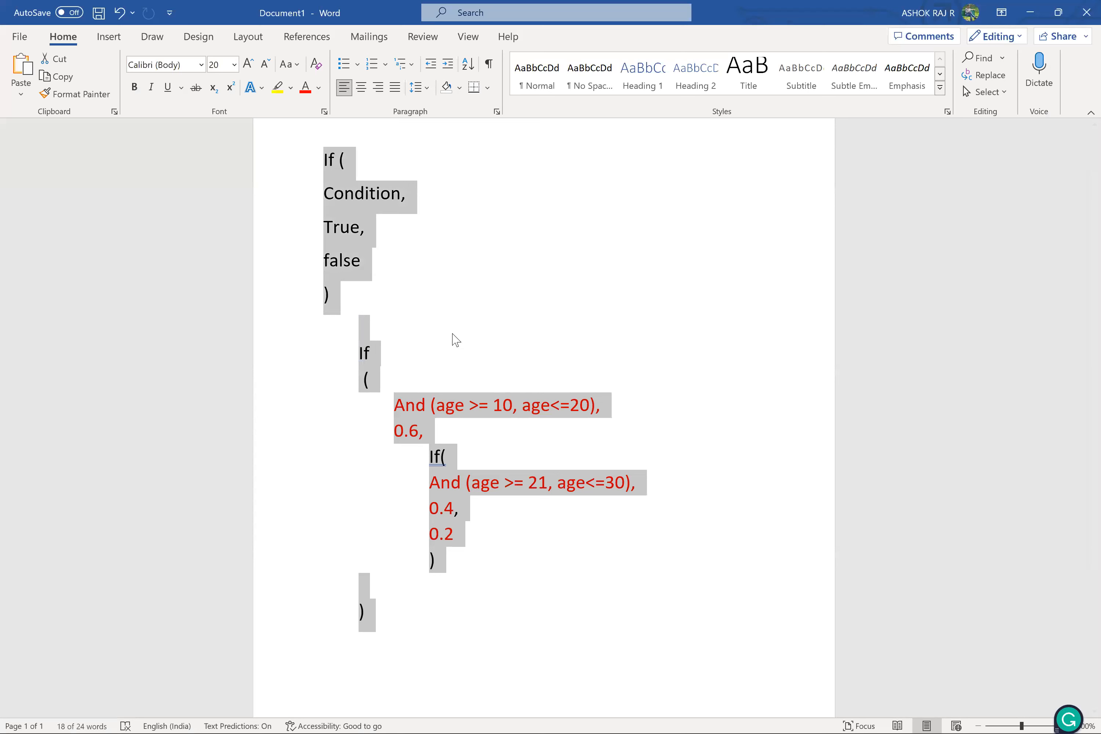
{"action": "key", "text": "Delete"}
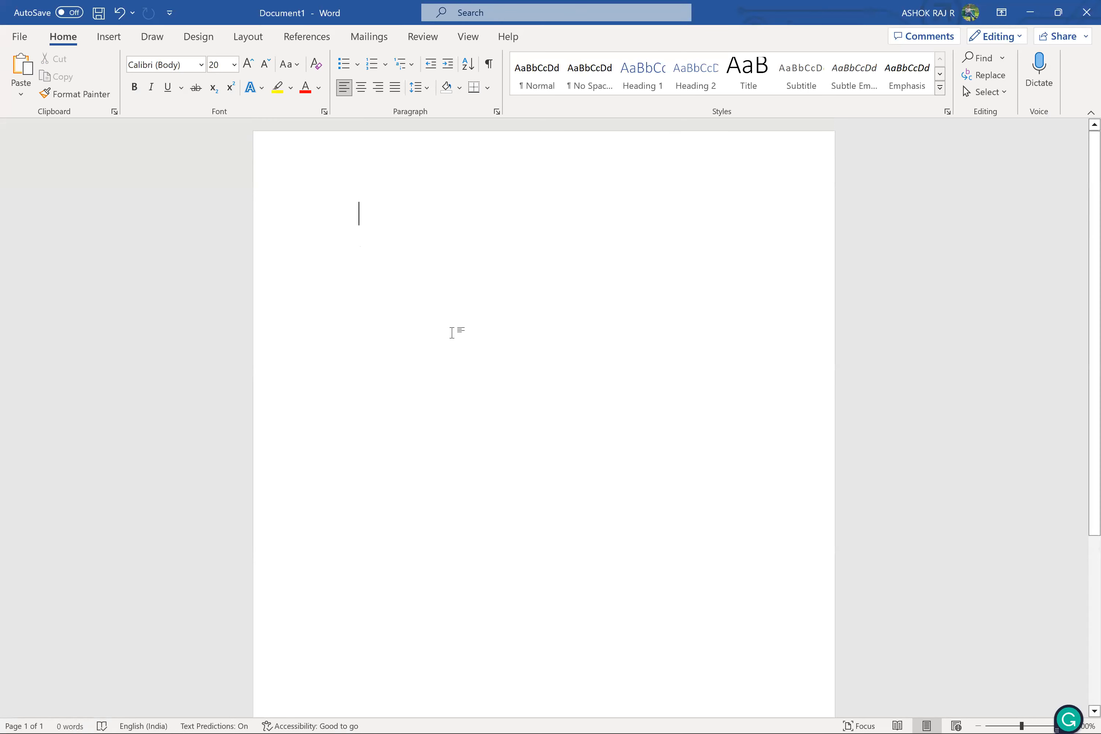
{"action": "type", "text": "a"}
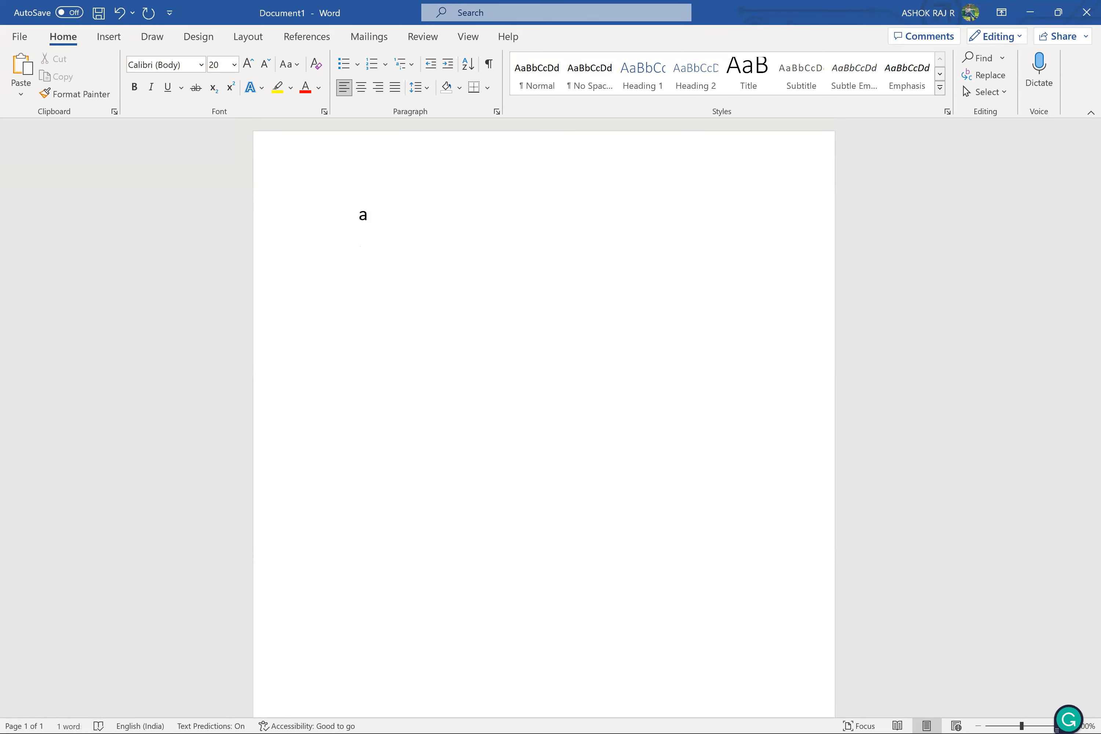
{"action": "type", "text": "A!@12lkdjf"}
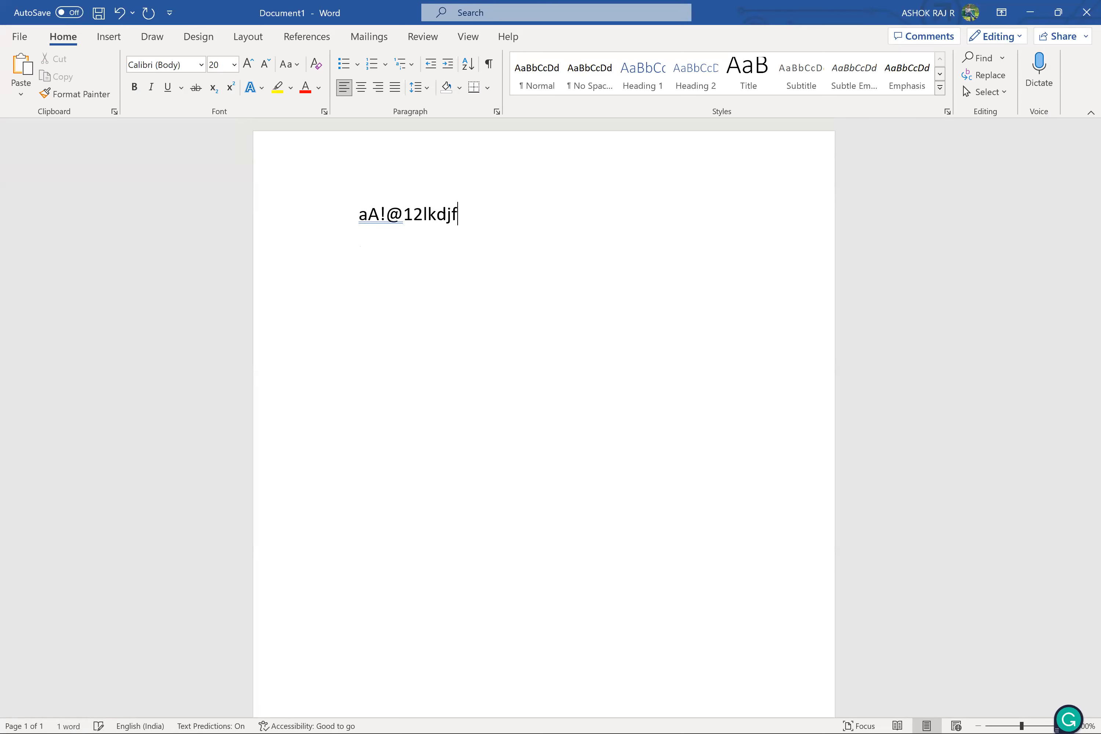
{"action": "key", "text": "Home"}
{"action": "key", "text": "Return"}
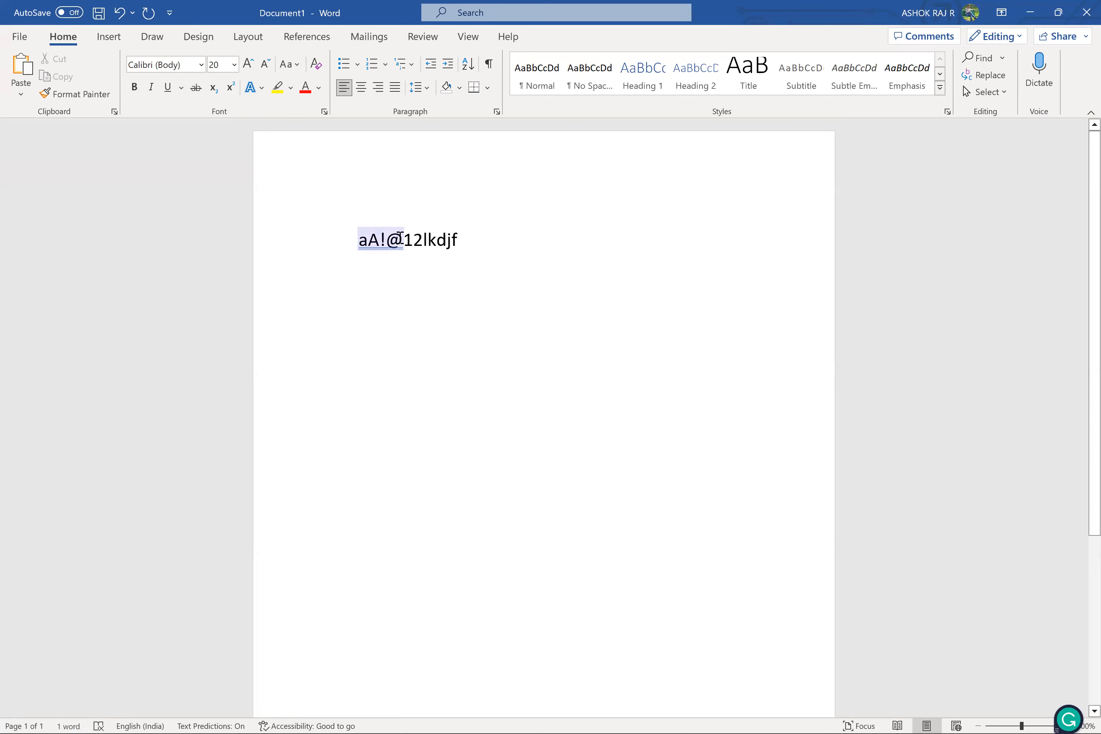
Step: Highlight the sample string and its "12lkdjf" part to examine its mix of characters, ending with everything selected
{"action": "double_click", "coordinate": [399, 238]}
{"action": "left_click", "coordinate": [399, 238]}
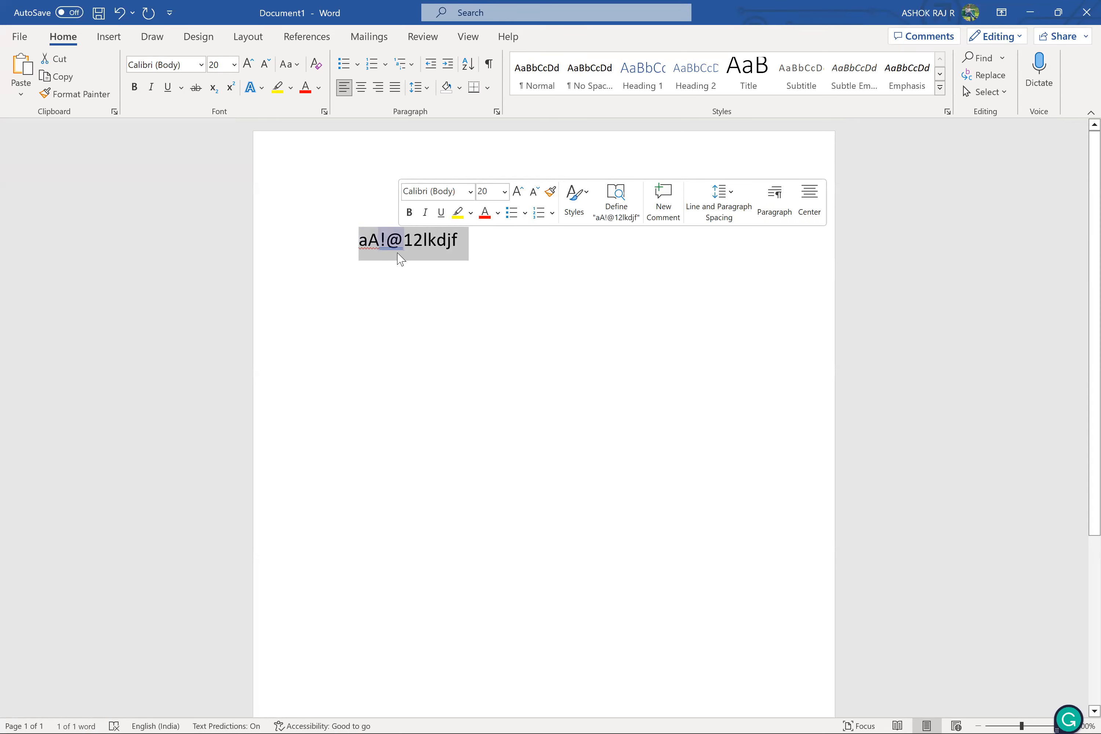
{"action": "left_click", "coordinate": [397, 254]}
{"action": "left_click_drag", "start_coordinate": [475, 241], "coordinate": [362, 238]}
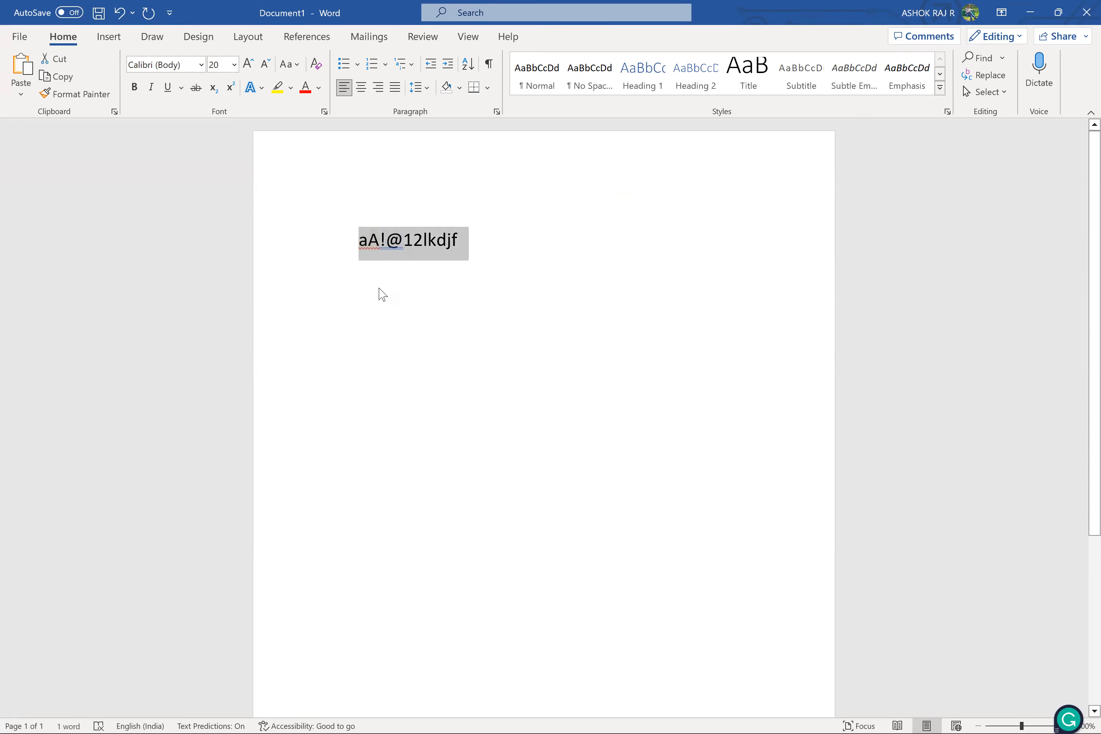
{"action": "left_click", "coordinate": [381, 294]}
{"action": "left_click", "coordinate": [304, 322]}
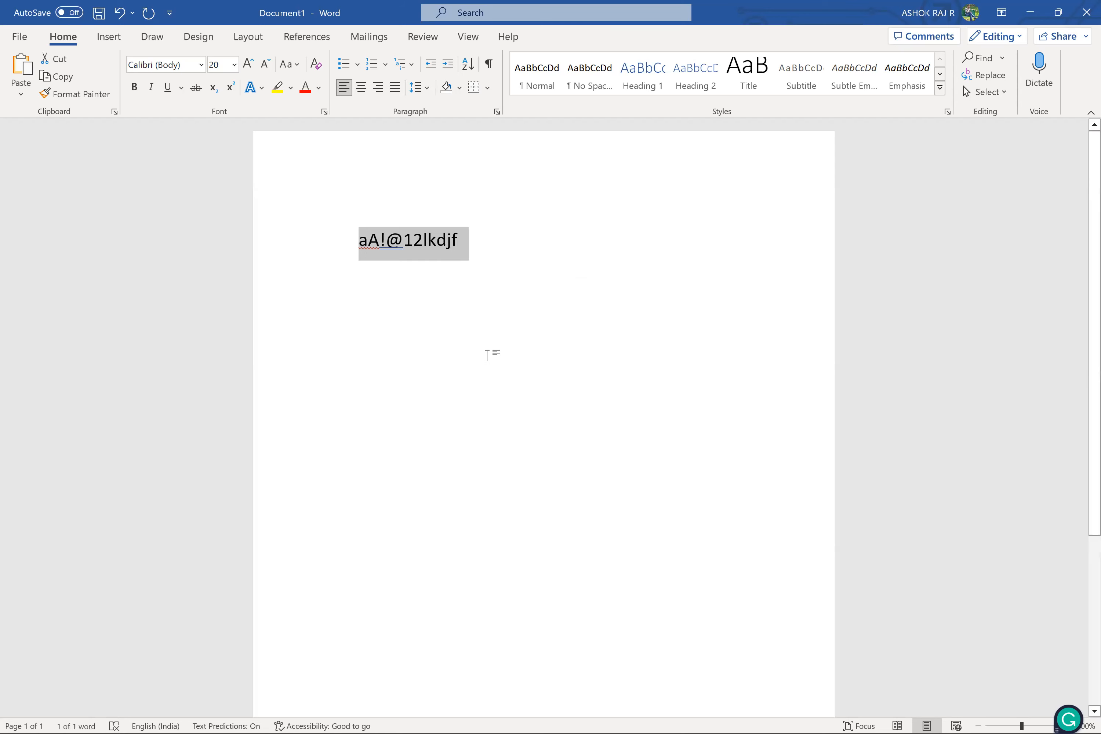
{"action": "left_click", "coordinate": [488, 354]}
{"action": "double_click", "coordinate": [432, 249]}
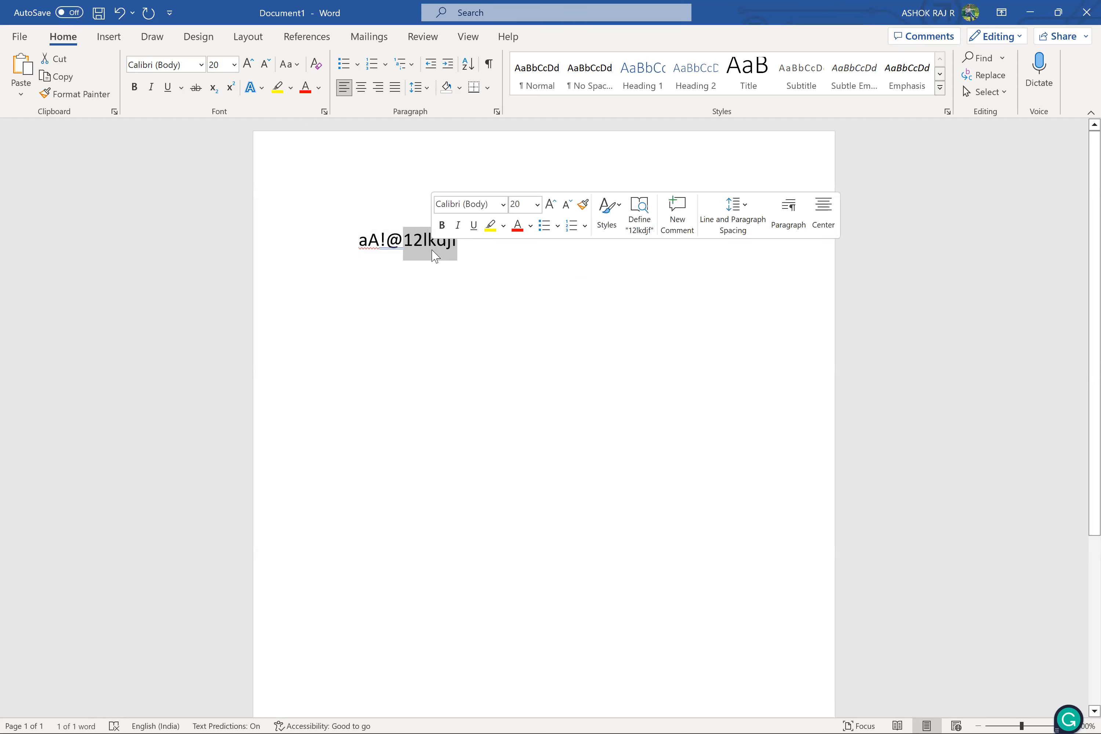
{"action": "key", "text": "ctrl+a"}
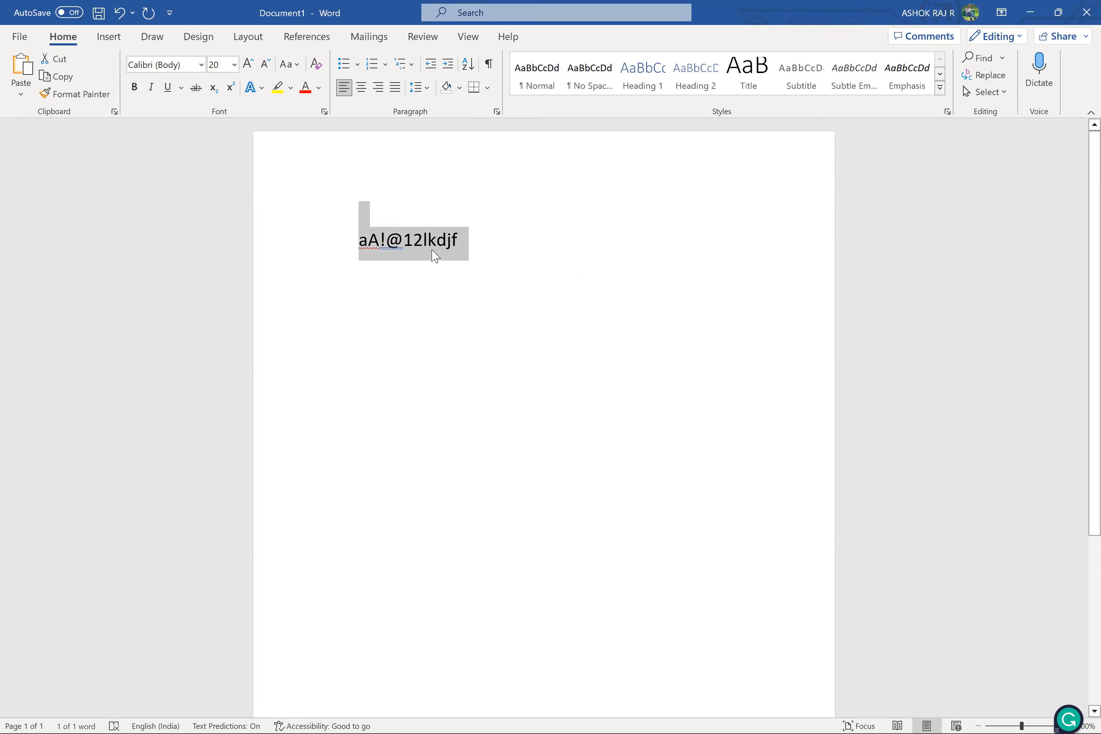
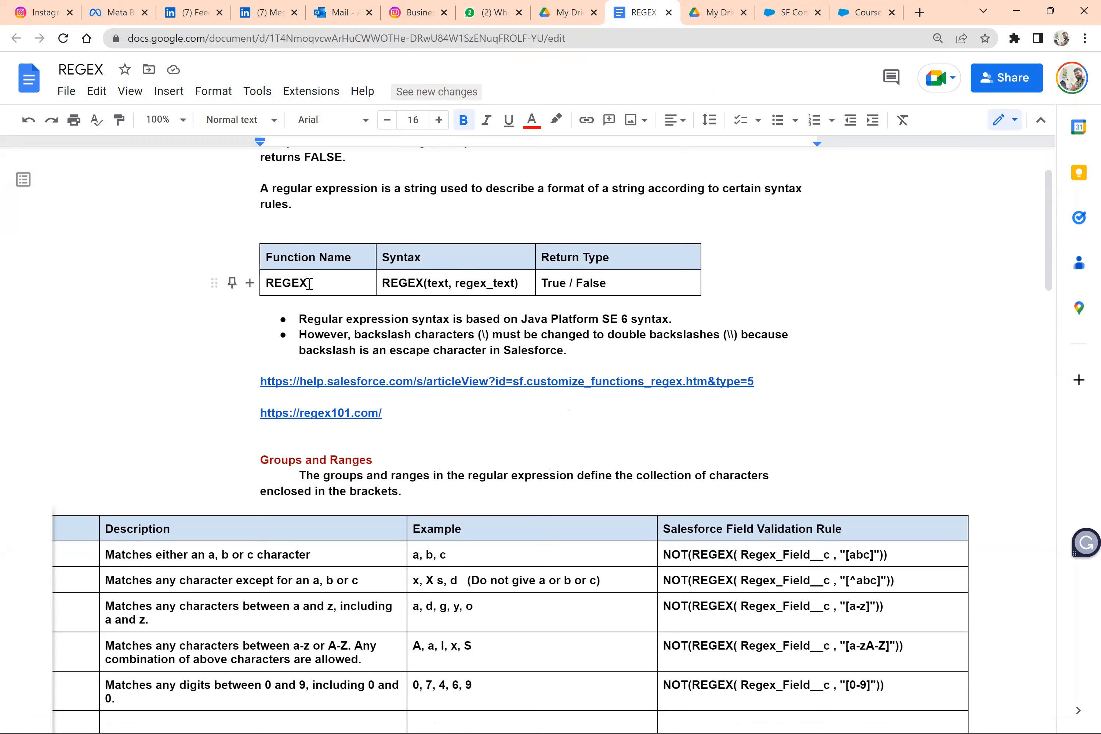
Step: Review the text and regex_text arguments in the REGEX syntax and all columns of the Groups and Ranges table
{"action": "double_click", "coordinate": [434, 284]}
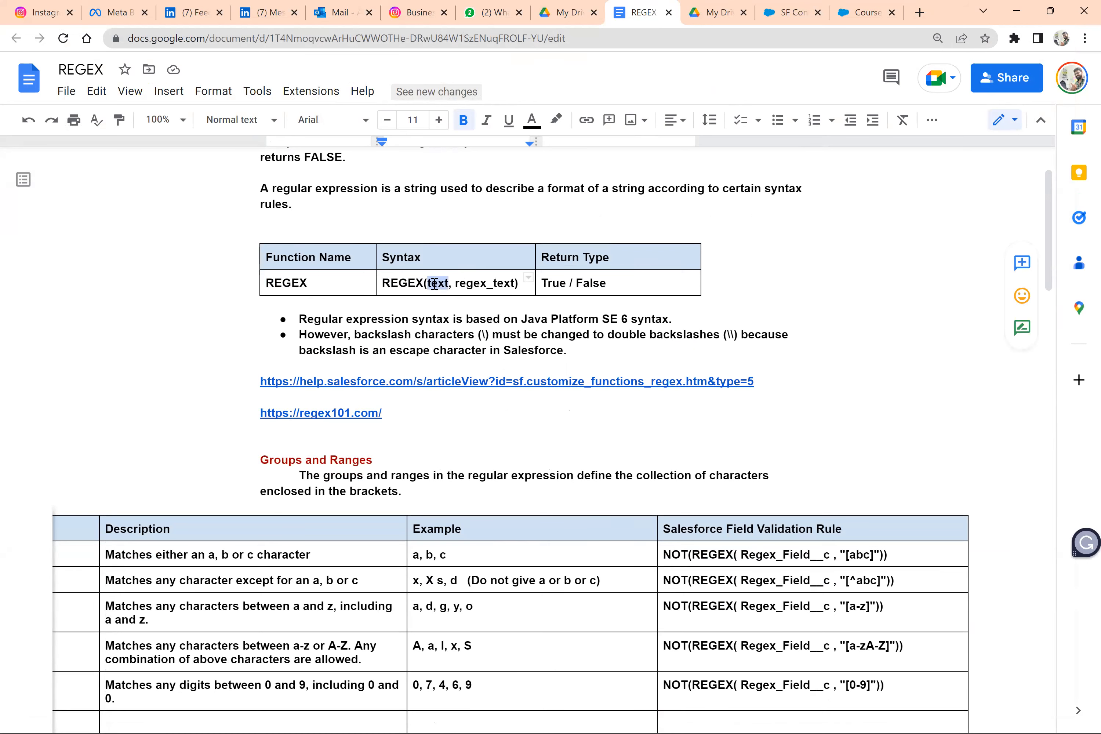
{"action": "double_click", "coordinate": [468, 283]}
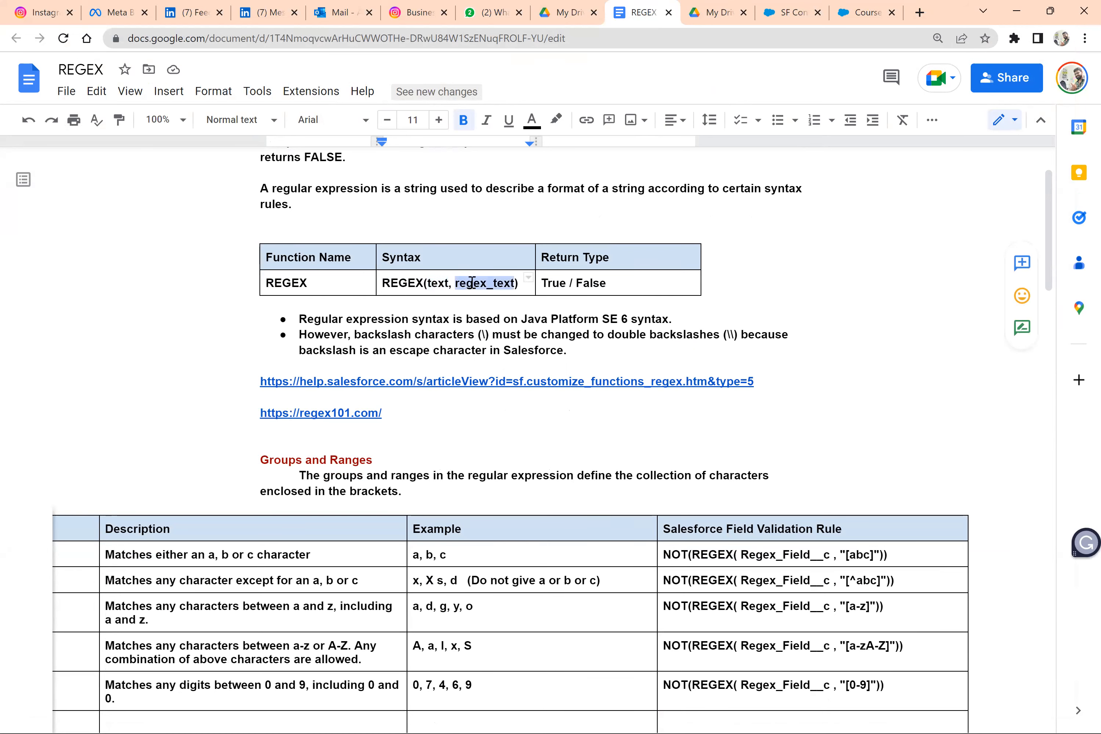
{"action": "scroll", "coordinate": [471, 283], "scroll_direction": "down", "scroll_amount": 2}
{"action": "scroll", "coordinate": [472, 283], "scroll_direction": "down", "scroll_amount": 1}
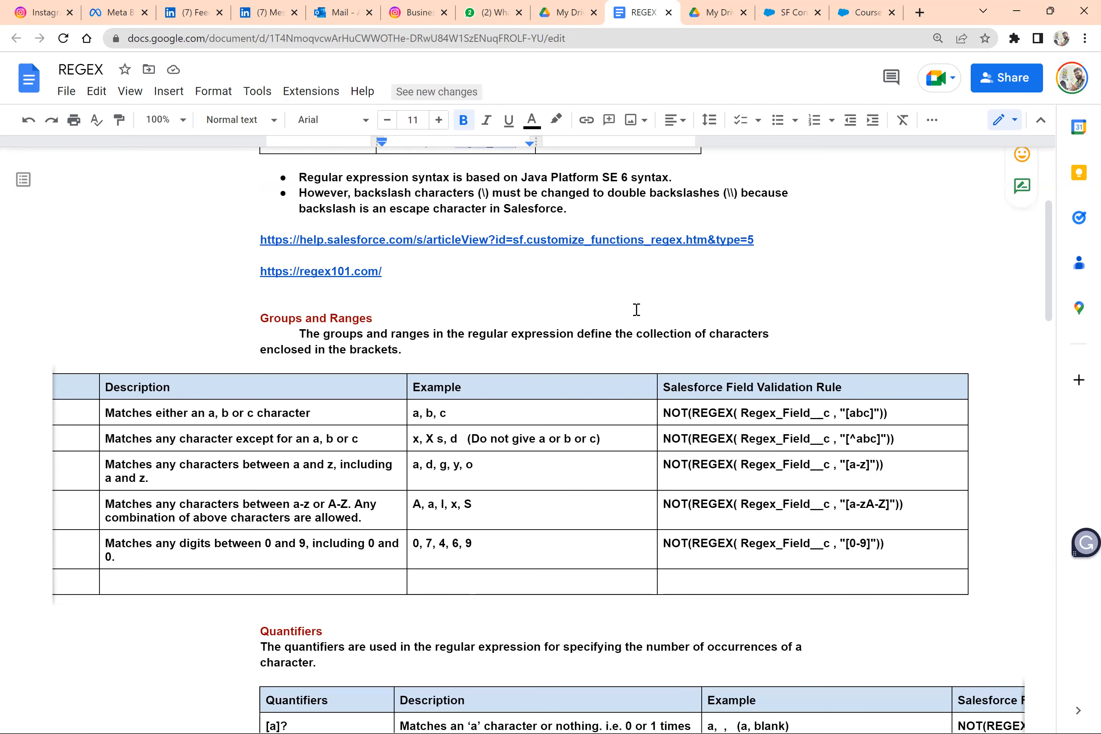
{"action": "scroll", "coordinate": [717, 366], "scroll_direction": "up", "scroll_amount": 1}
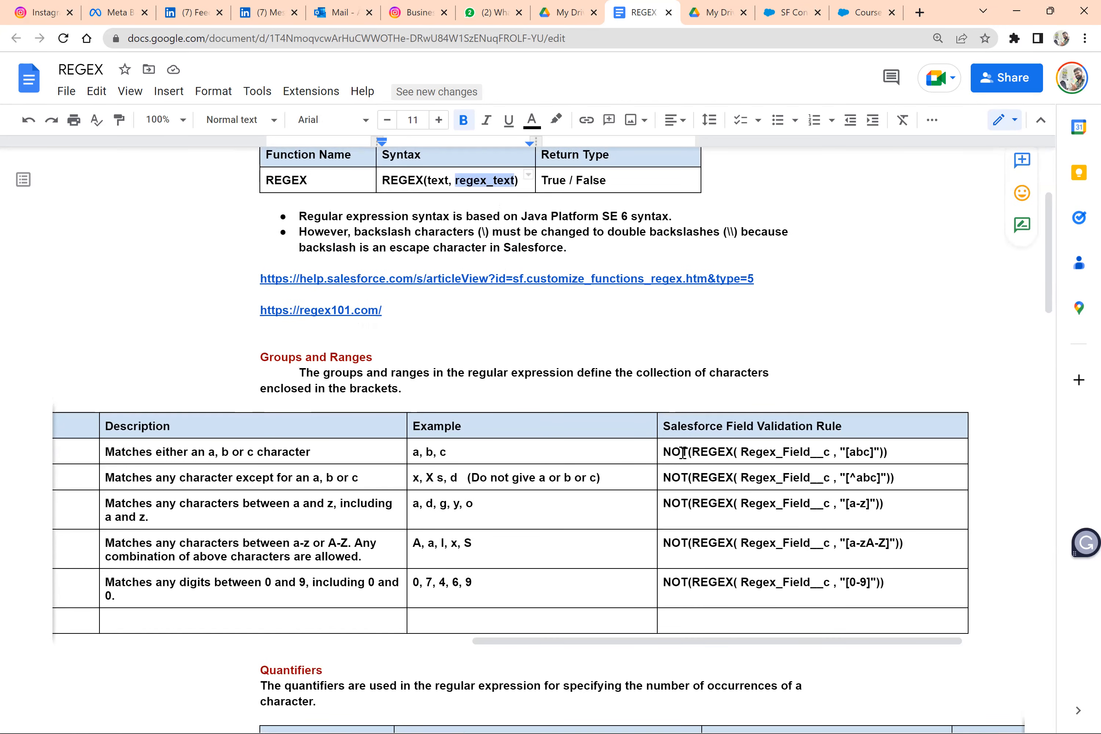
{"action": "scroll", "coordinate": [342, 431], "scroll_direction": "left", "scroll_amount": 3}
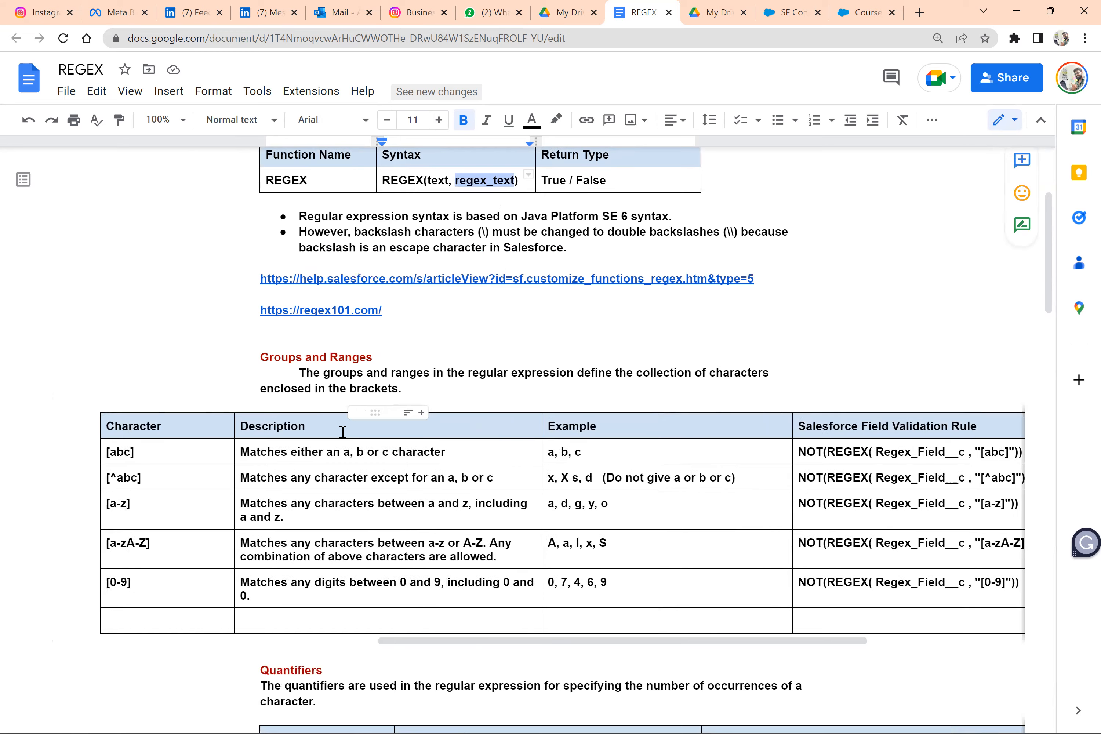
{"action": "scroll", "coordinate": [343, 432], "scroll_direction": "left", "scroll_amount": 3}
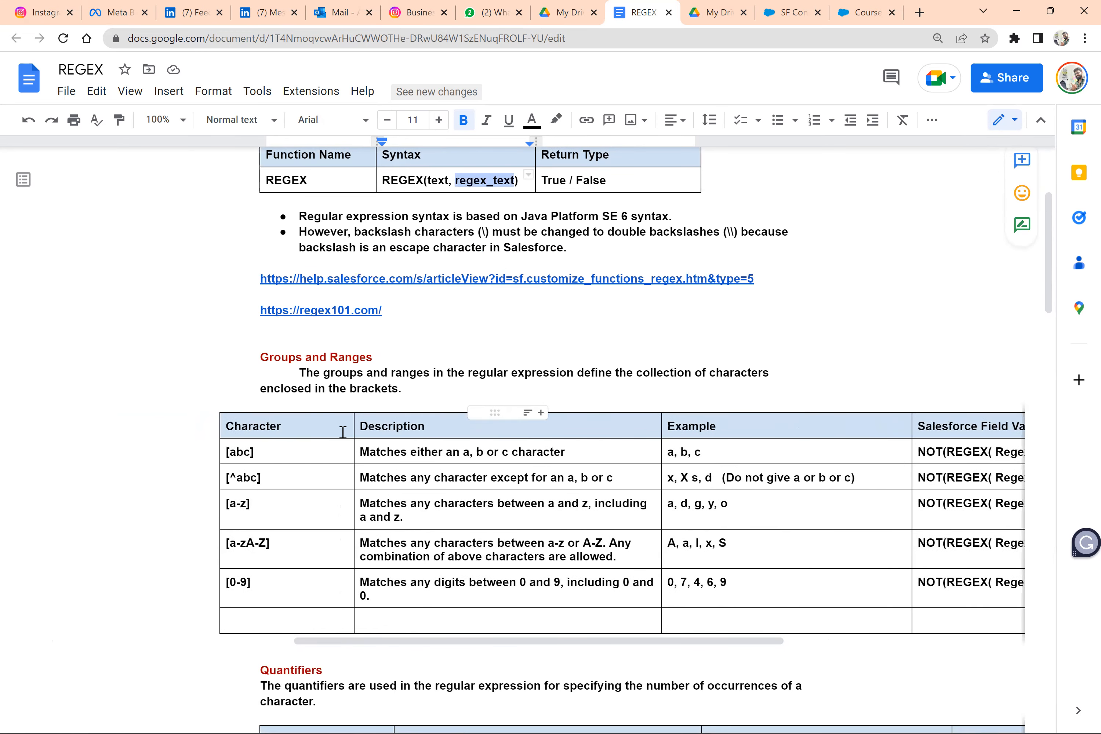
Step: Look through the Quantifiers and Metacharacters sections and return to the Groups and Ranges table
{"action": "scroll", "coordinate": [343, 431], "scroll_direction": "down", "scroll_amount": 2}
{"action": "left_click", "coordinate": [347, 256]}
{"action": "triple_click", "coordinate": [347, 256]}
{"action": "scroll", "coordinate": [348, 256], "scroll_direction": "down", "scroll_amount": 4}
{"action": "triple_click", "coordinate": [285, 379]}
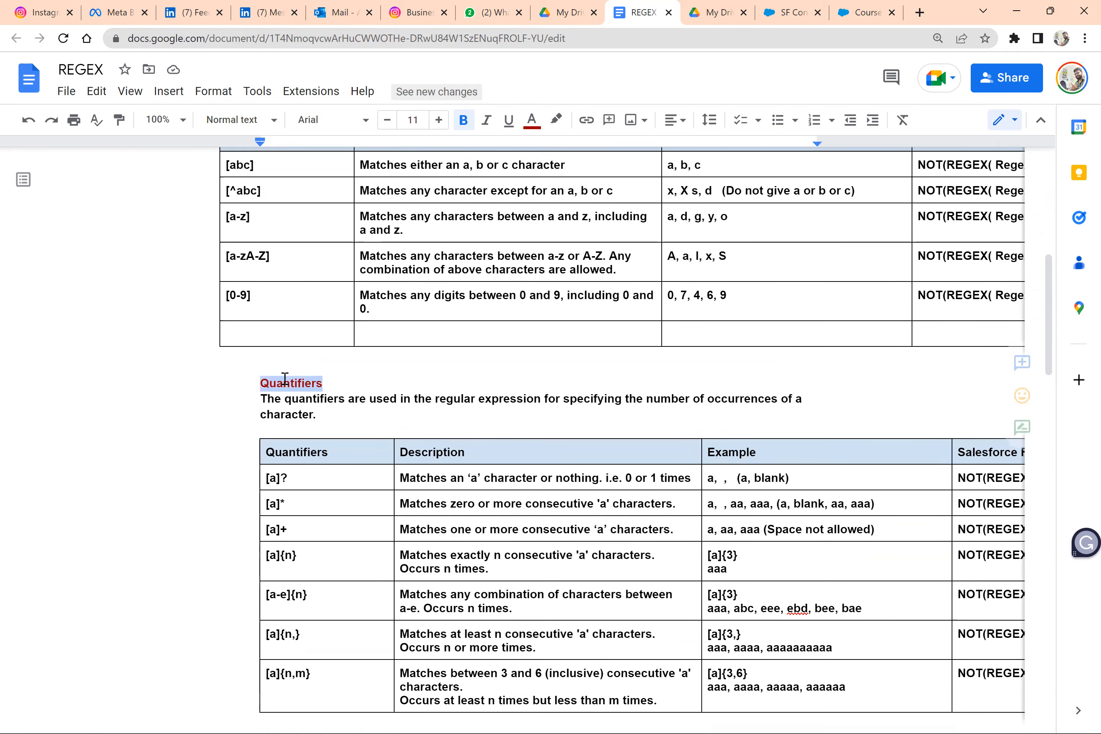
{"action": "scroll", "coordinate": [285, 379], "scroll_direction": "down", "scroll_amount": 5}
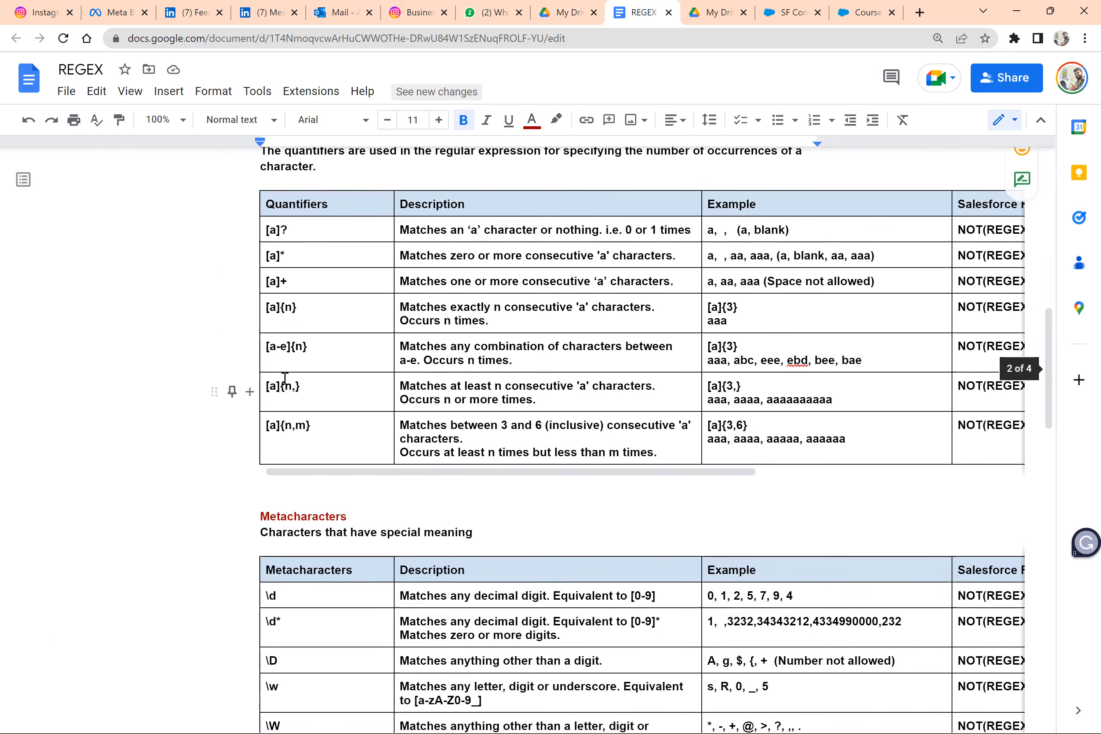
{"action": "scroll", "coordinate": [285, 379], "scroll_direction": "up", "scroll_amount": 7}
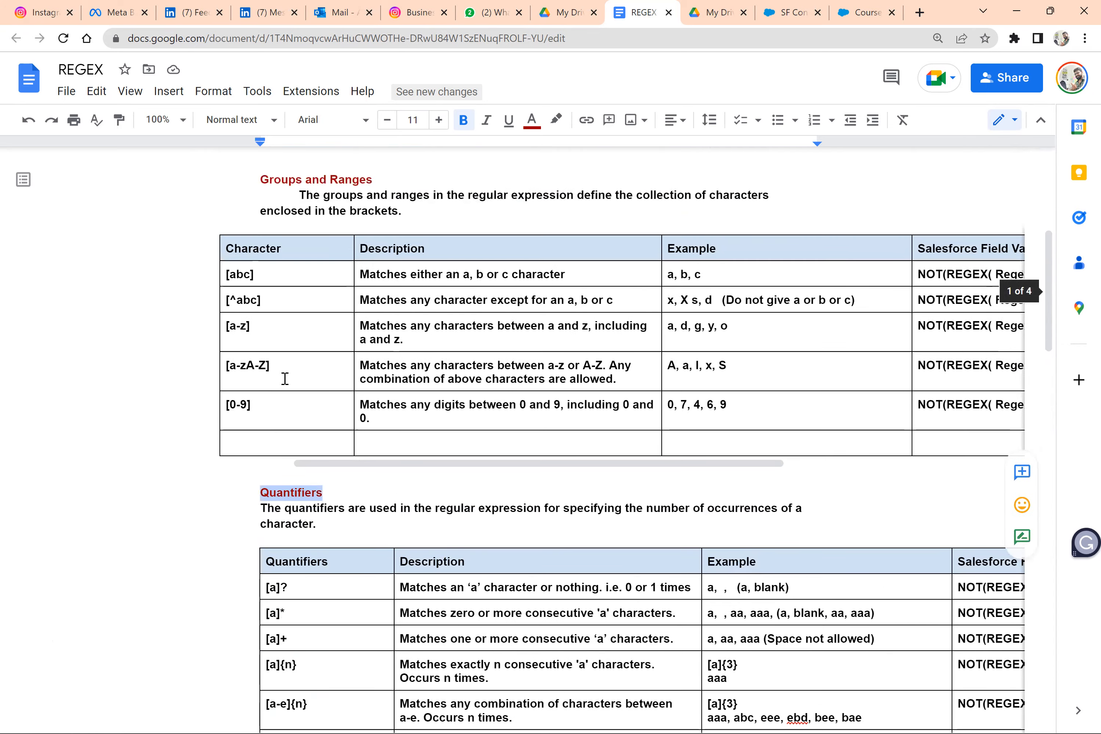
Step: Highlight the [abc] pattern in the first row of the Groups and Ranges table
{"action": "left_click", "coordinate": [273, 269]}
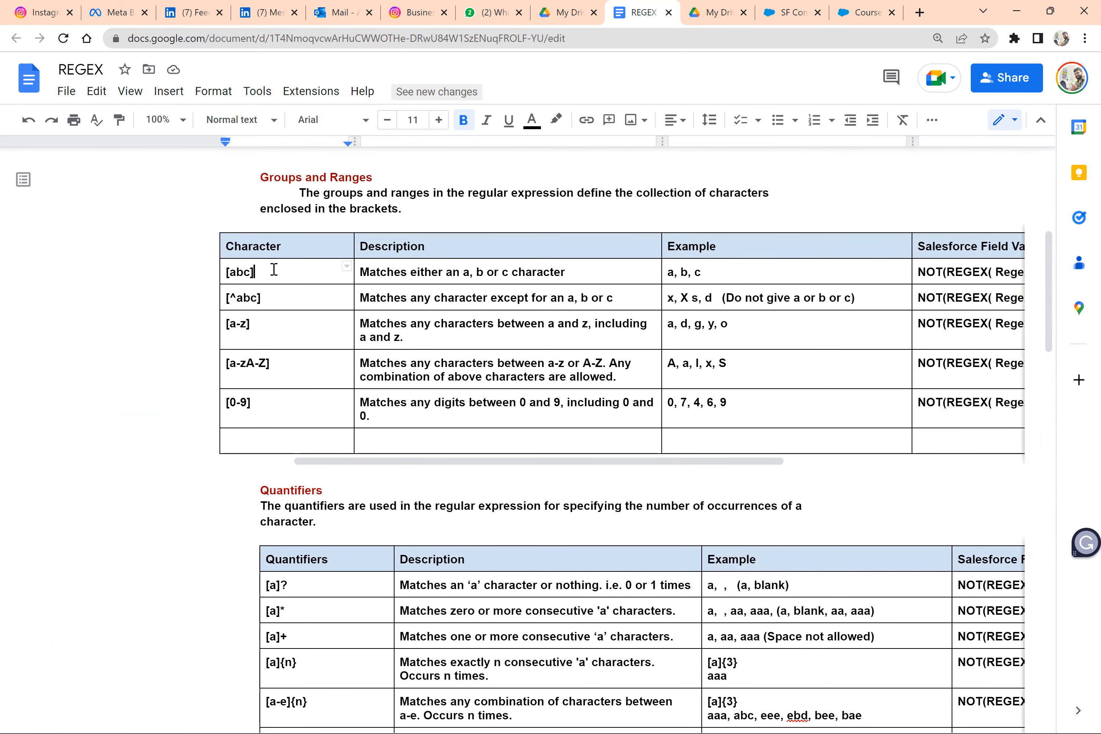
{"action": "left_click_drag", "start_coordinate": [255, 271], "coordinate": [227, 274]}
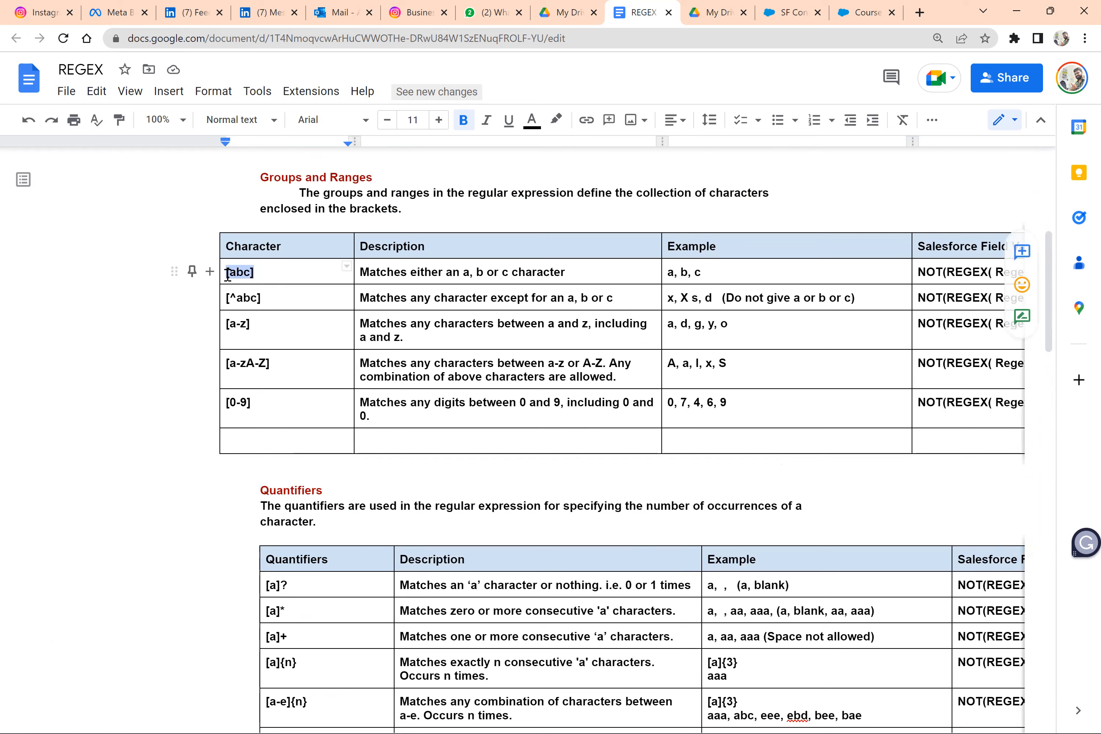
{"action": "left_click", "coordinate": [262, 271]}
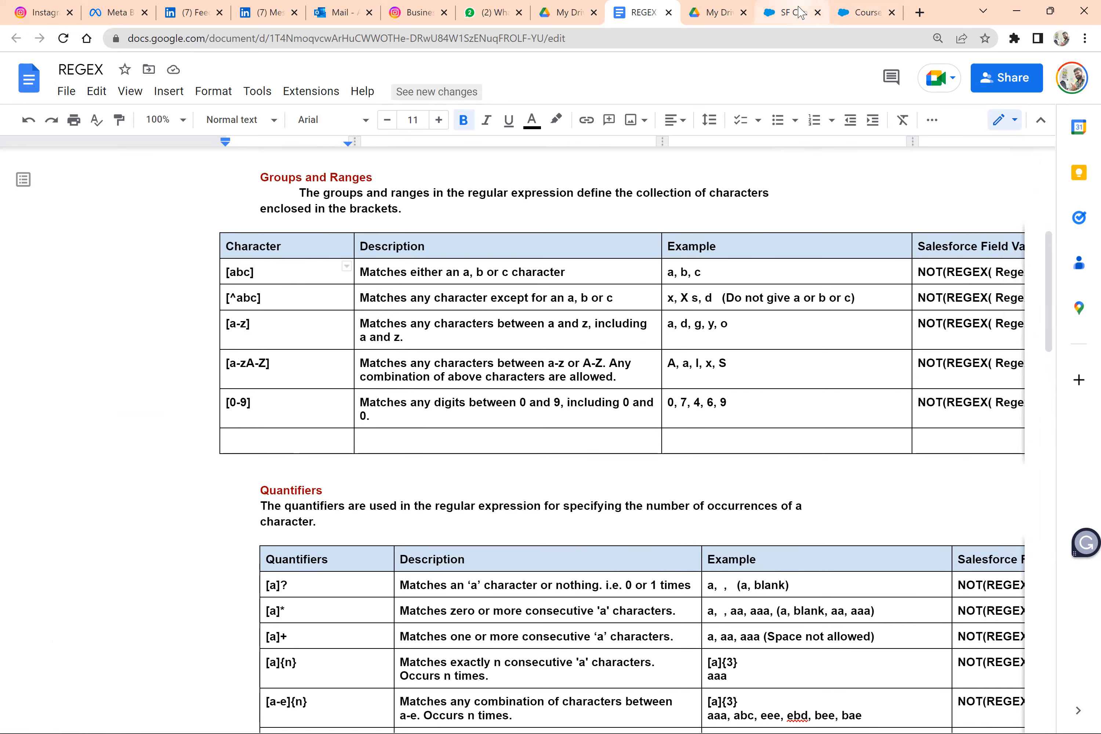
Step: Switch to the SF Consulting course record in Salesforce and highlight its Result value
{"action": "left_click", "coordinate": [788, 12]}
{"action": "left_click", "coordinate": [186, 492]}
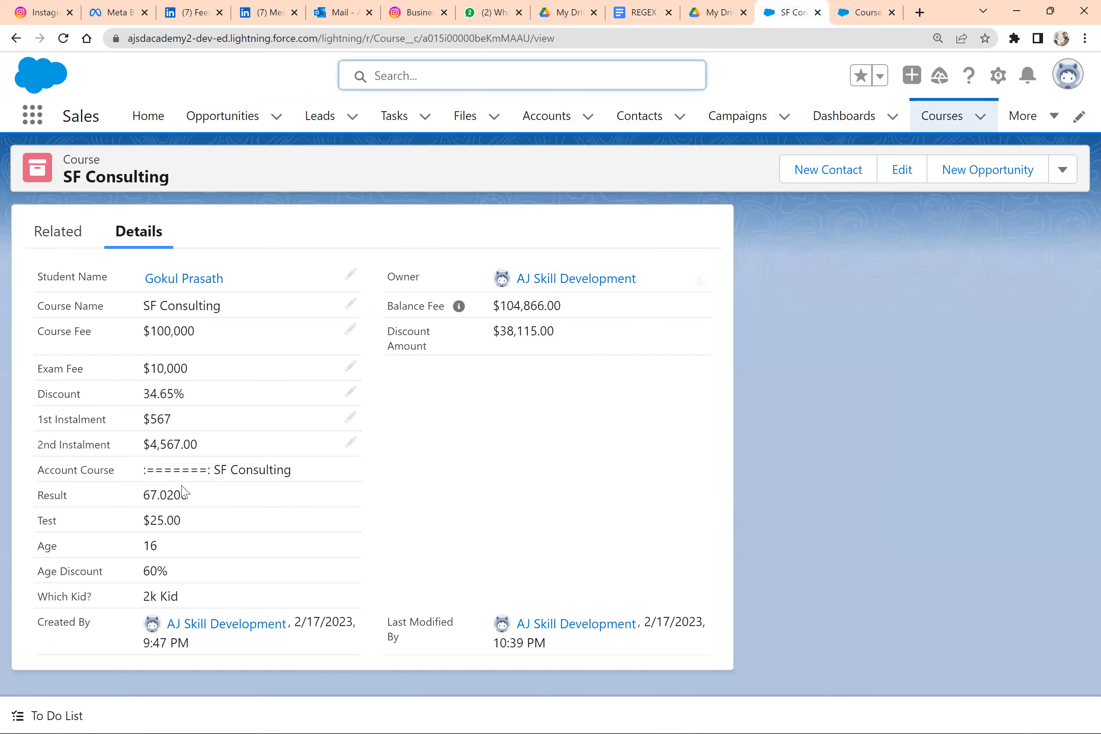
{"action": "double_click", "coordinate": [164, 496]}
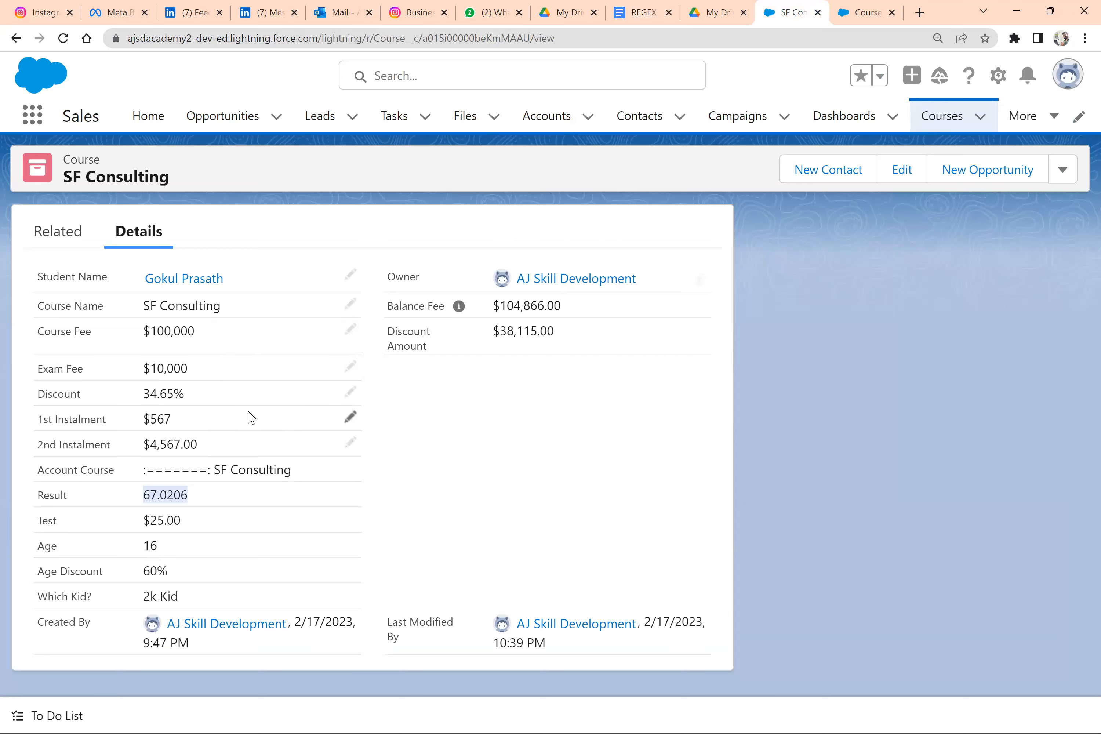
{"action": "left_click", "coordinate": [351, 307]}
{"action": "left_click_drag", "start_coordinate": [248, 336], "coordinate": [156, 339]}
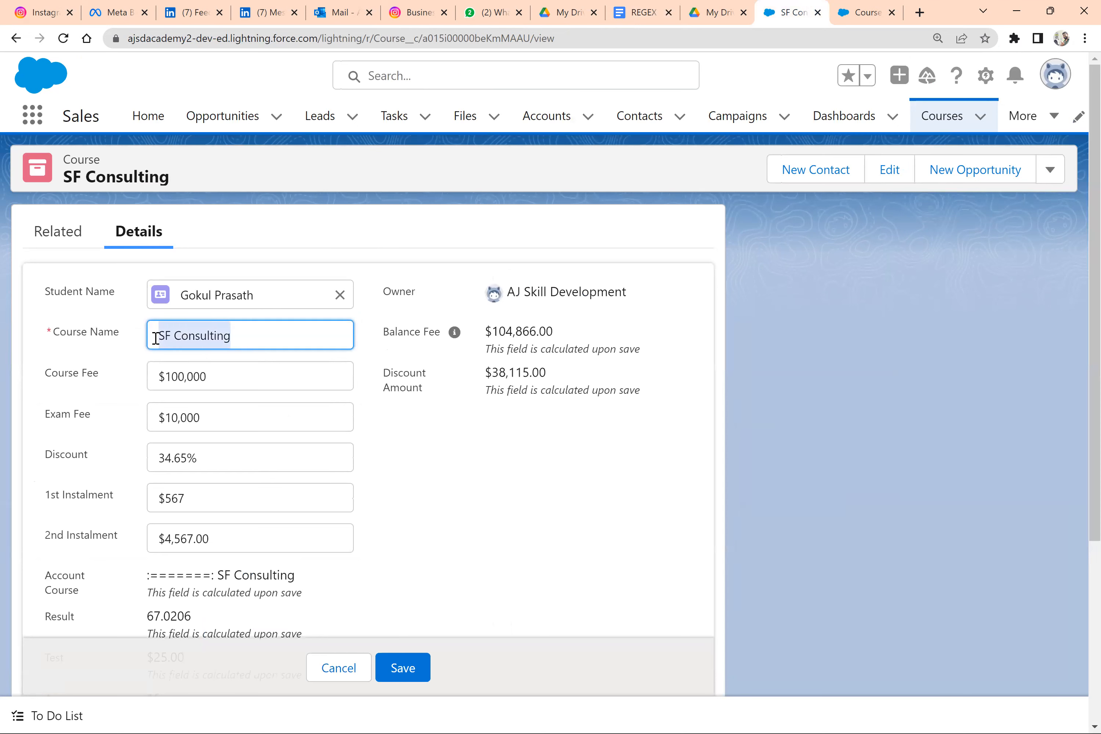
{"action": "type", "text": "abc lskafl"}
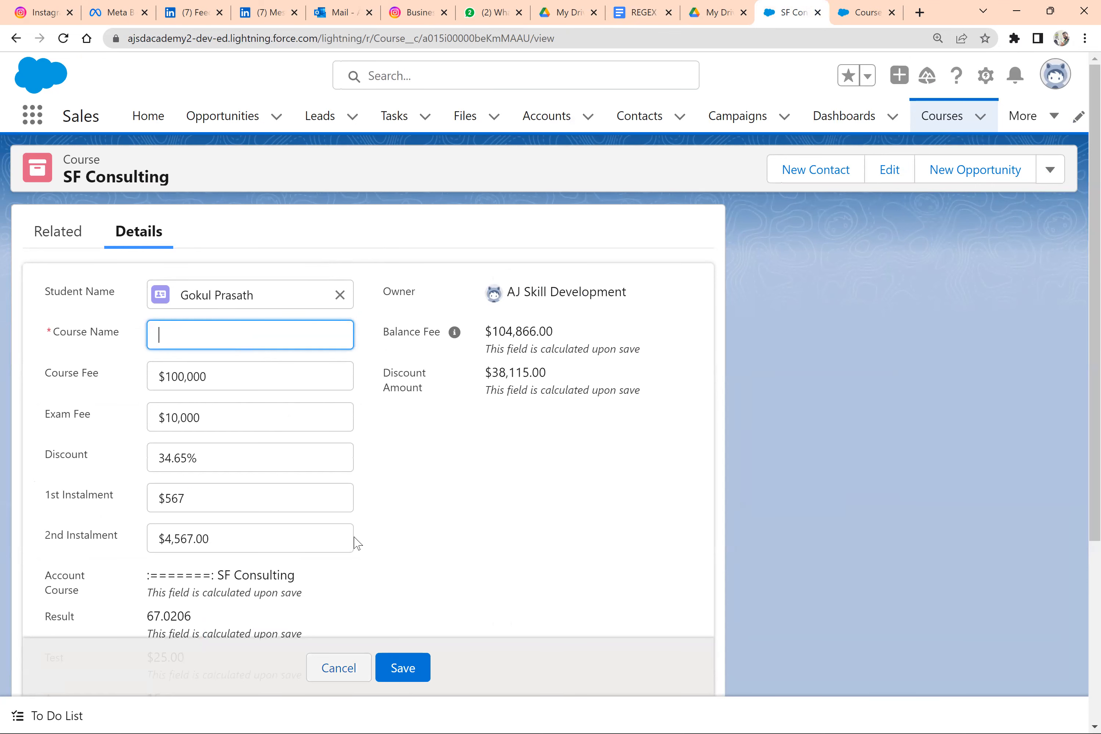
{"action": "left_click", "coordinate": [338, 667]}
Step: Open the Course object's setup from the record and start a new validation rule for it
{"action": "left_click", "coordinate": [999, 74]}
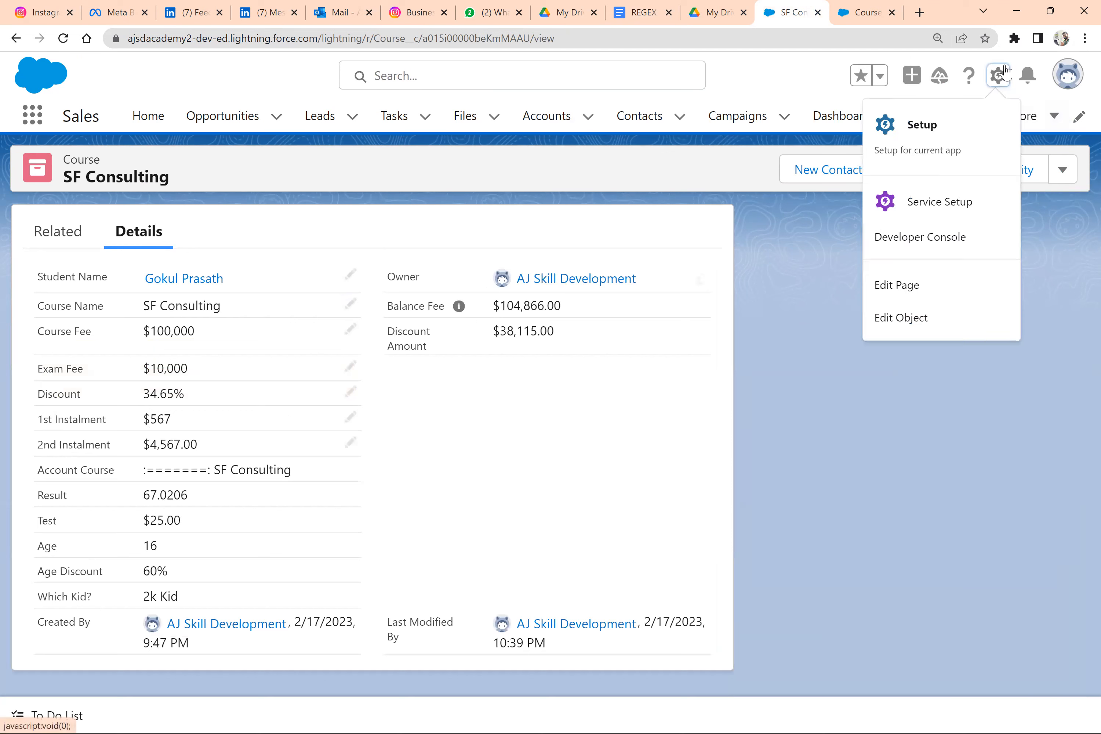
{"action": "left_click", "coordinate": [904, 321]}
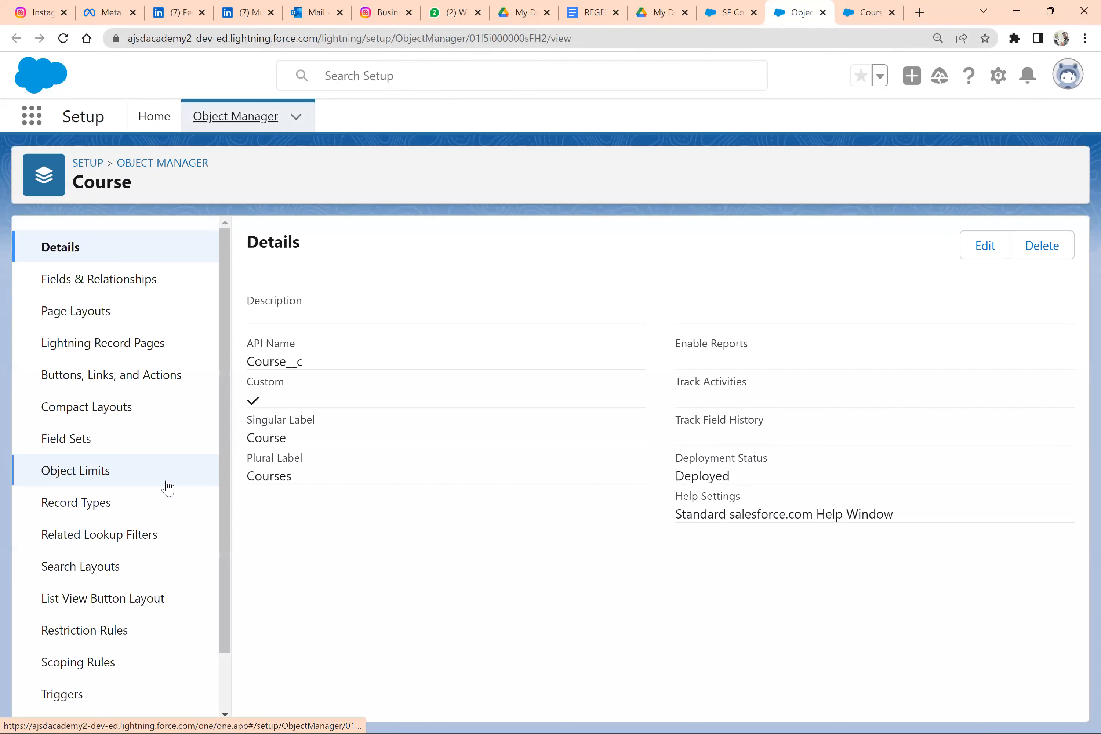
{"action": "scroll", "coordinate": [104, 694], "scroll_direction": "down", "scroll_amount": 2}
{"action": "left_click", "coordinate": [105, 692]}
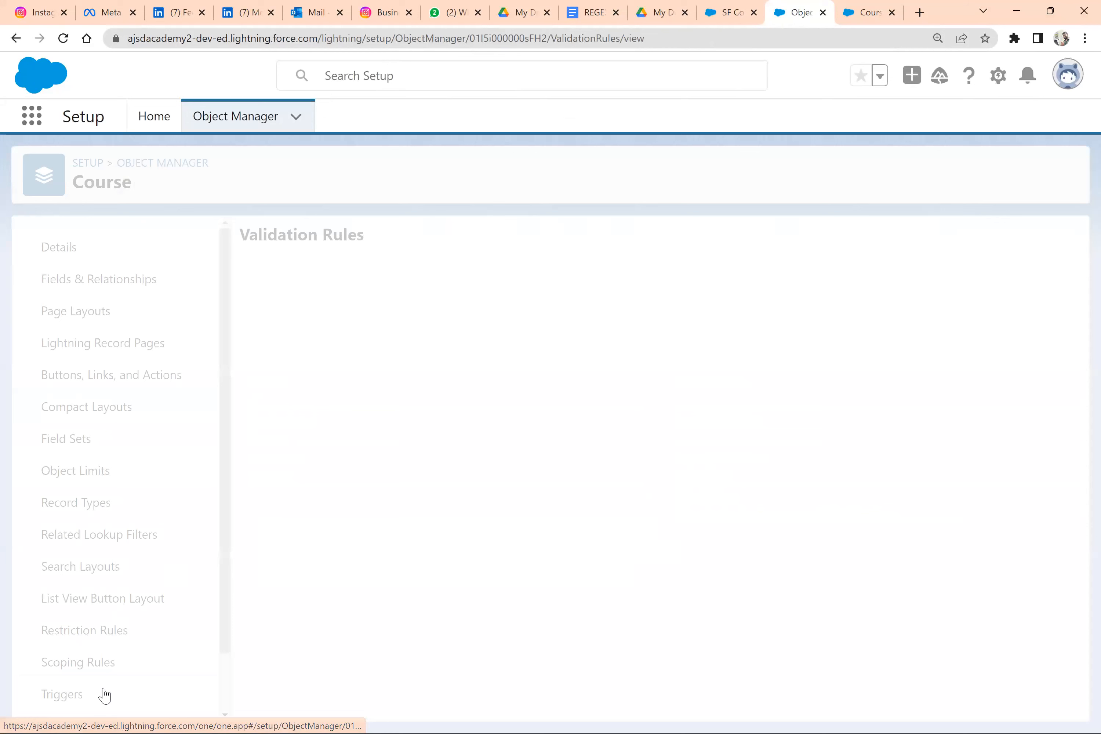
{"action": "left_click", "coordinate": [1047, 246]}
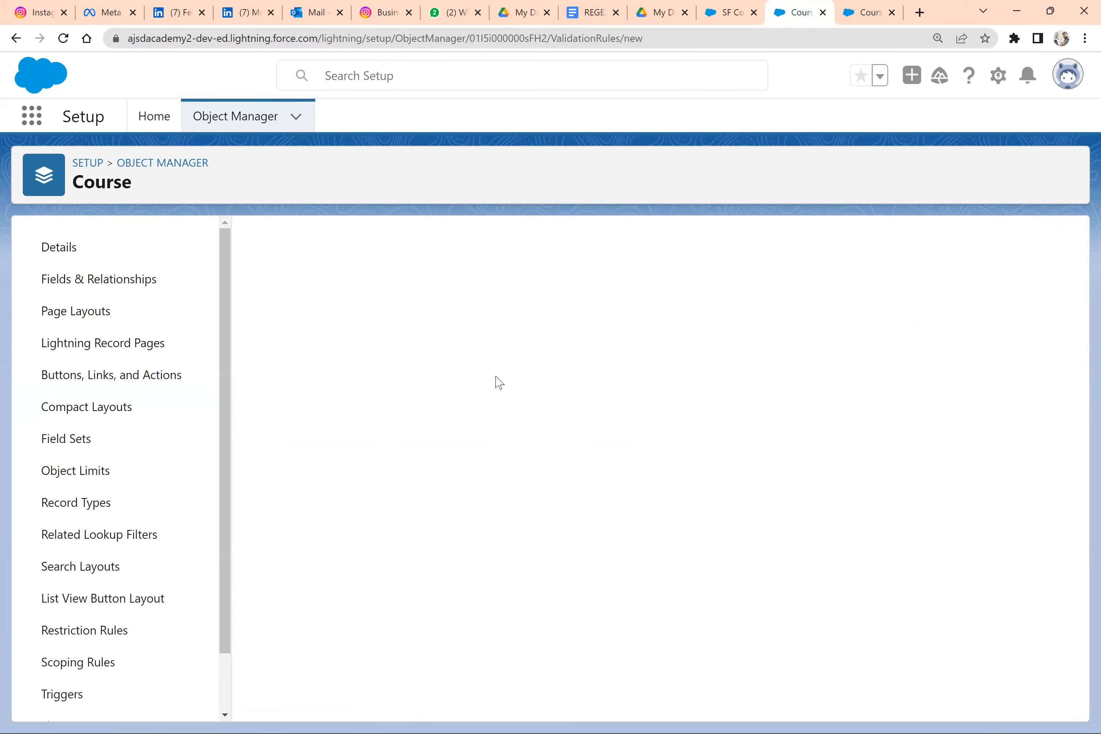
Step: Name the new Course validation rule Regex, leaving its description empty
{"action": "left_click", "coordinate": [402, 379]}
{"action": "type", "text": "Reged"}
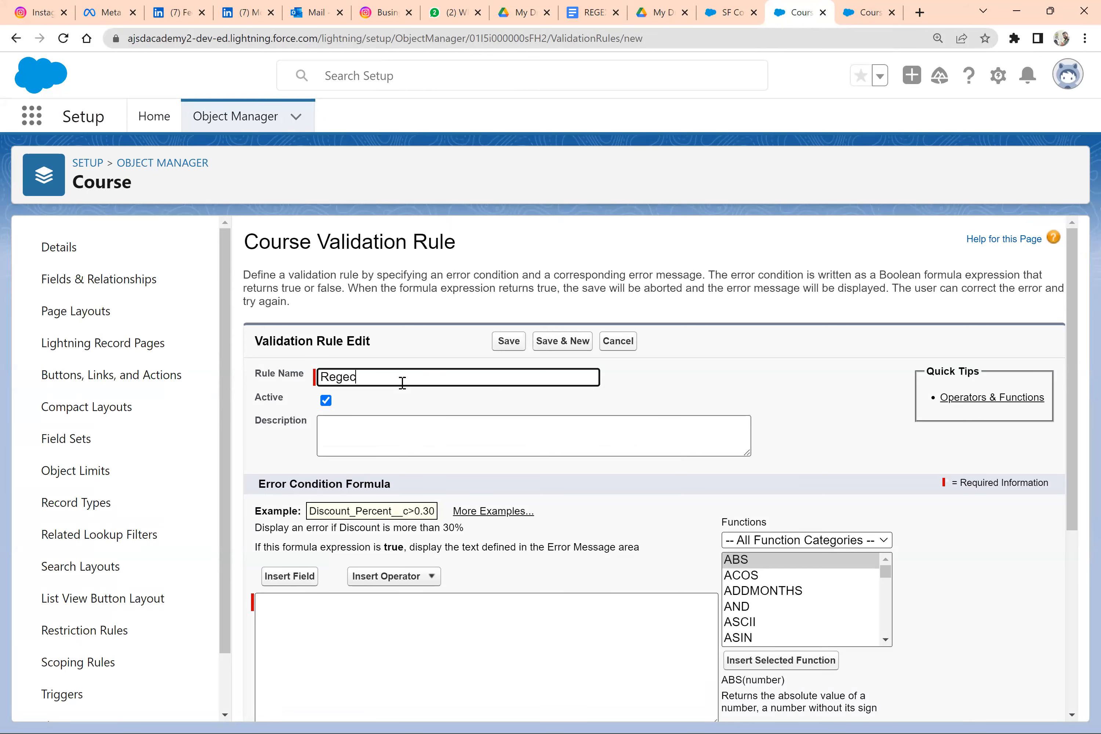
{"action": "type", "text": "x"}
{"action": "key", "text": "Tab"}
{"action": "key", "text": "Tab"}
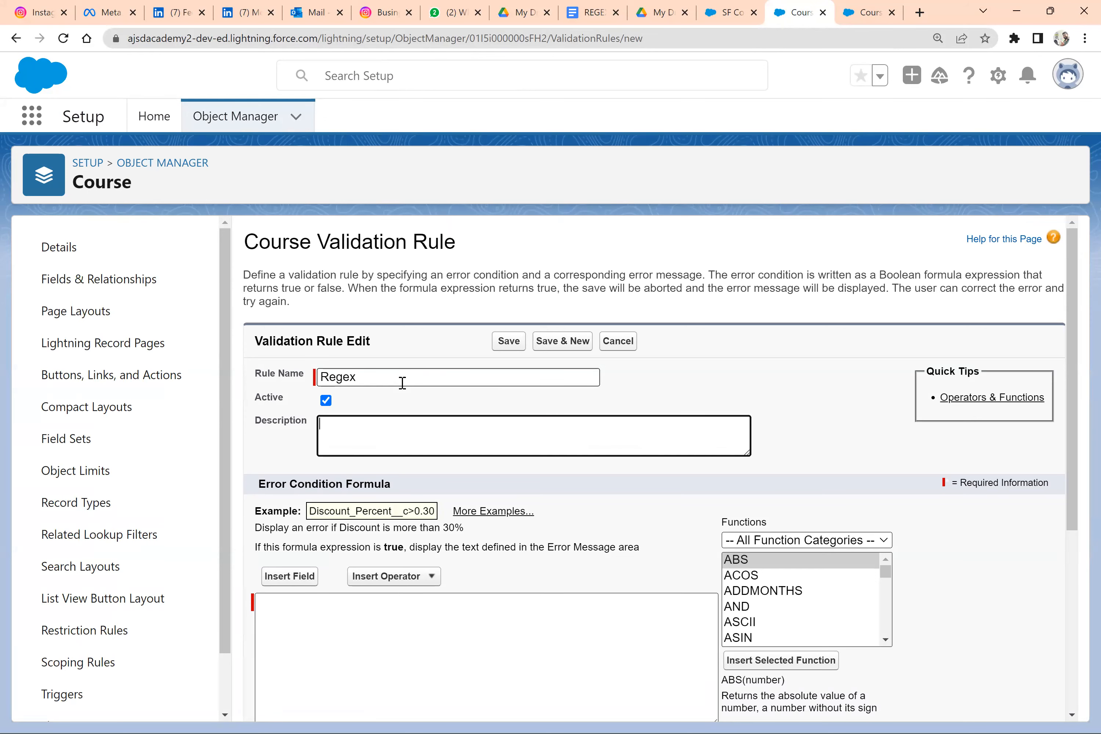
{"action": "key", "text": "Tab"}
{"action": "scroll", "coordinate": [403, 383], "scroll_direction": "down", "scroll_amount": 4}
Step: Switch to the REGEX notes document and move it into its own maximized browser window
{"action": "key", "text": "alt+Tab"}
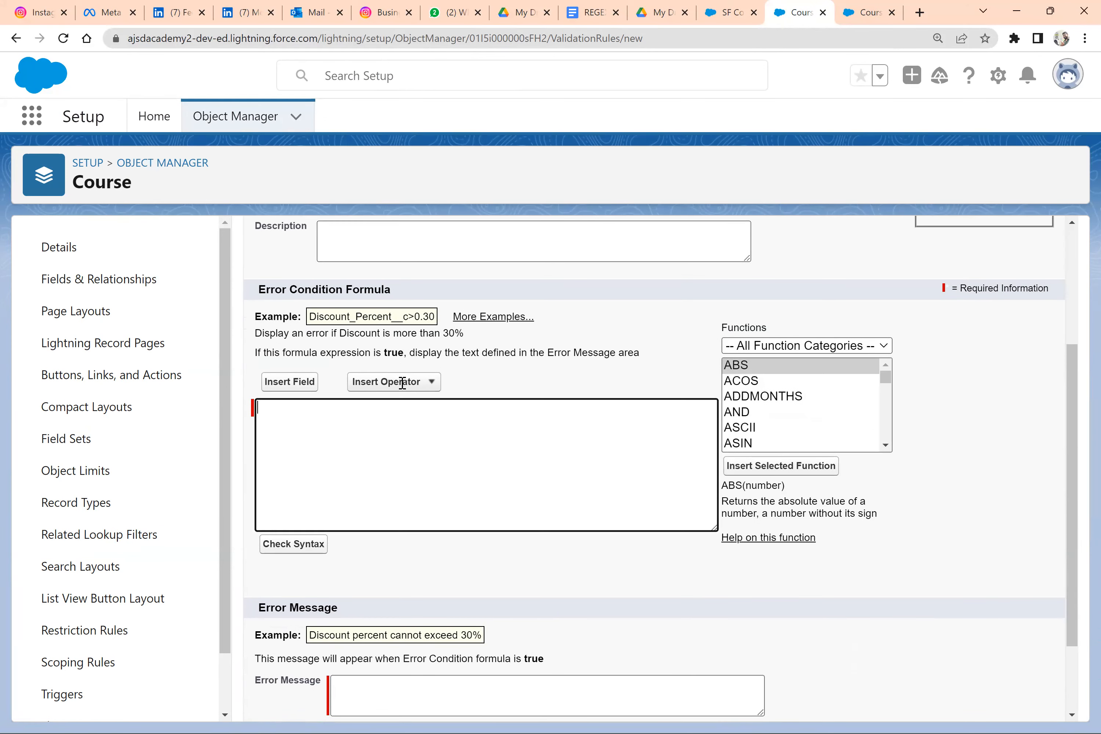
{"action": "key", "text": "alt+Tab"}
{"action": "key", "text": "Tab"}
{"action": "key", "text": "Escape"}
{"action": "left_click", "coordinate": [589, 12]}
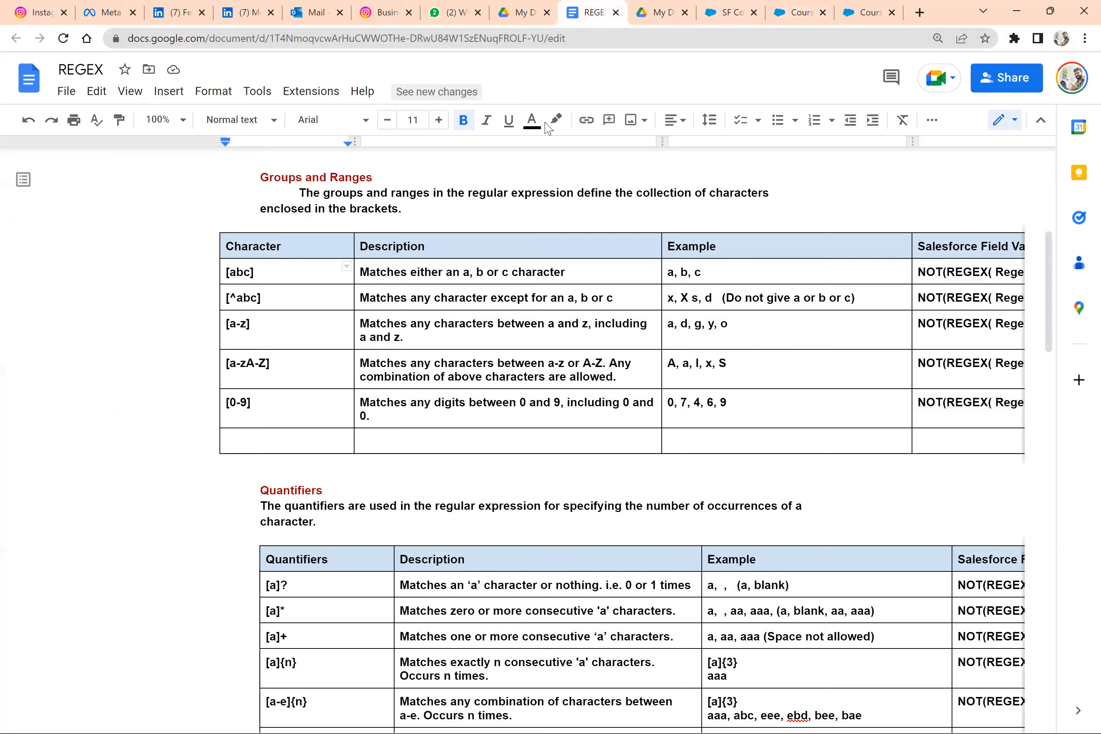
{"action": "left_click_drag", "start_coordinate": [546, 129], "coordinate": [533, 131]}
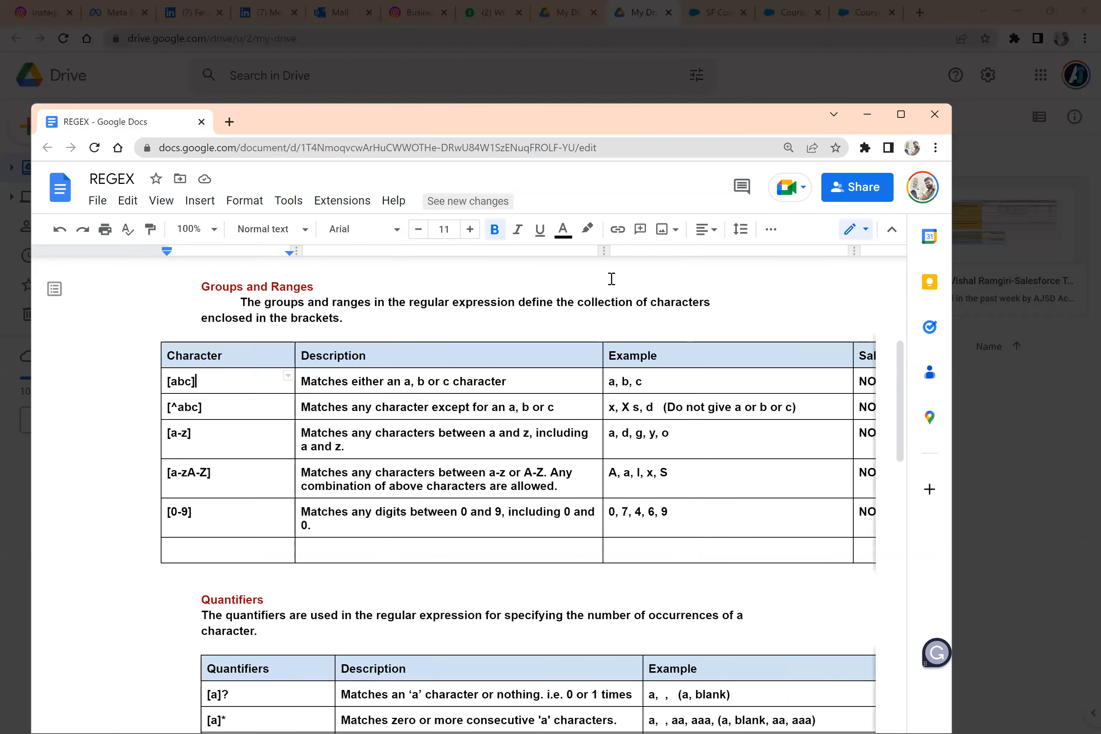
{"action": "key", "text": "super+Up"}
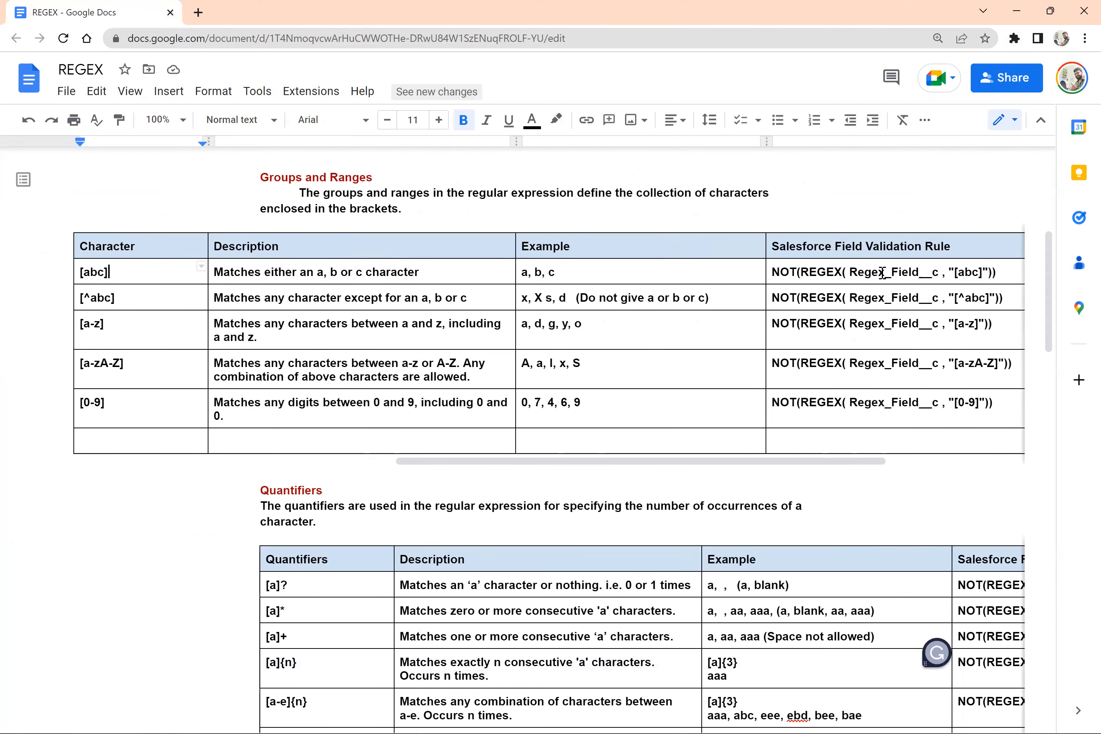
Step: Copy the [abc] row's validation formula from the Groups and Ranges table and return to the Course validation rule in Salesforce
{"action": "left_click_drag", "start_coordinate": [772, 272], "coordinate": [940, 274]}
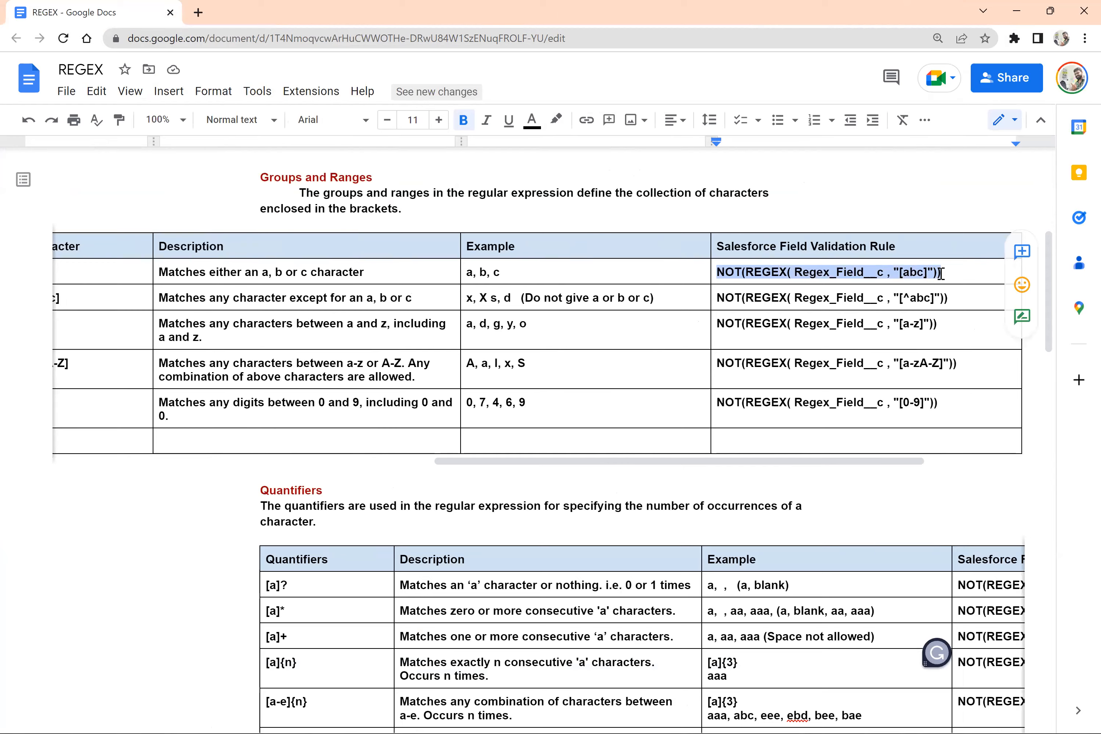
{"action": "key", "text": "alt+Tab"}
{"action": "key", "text": "alt+Tab"}
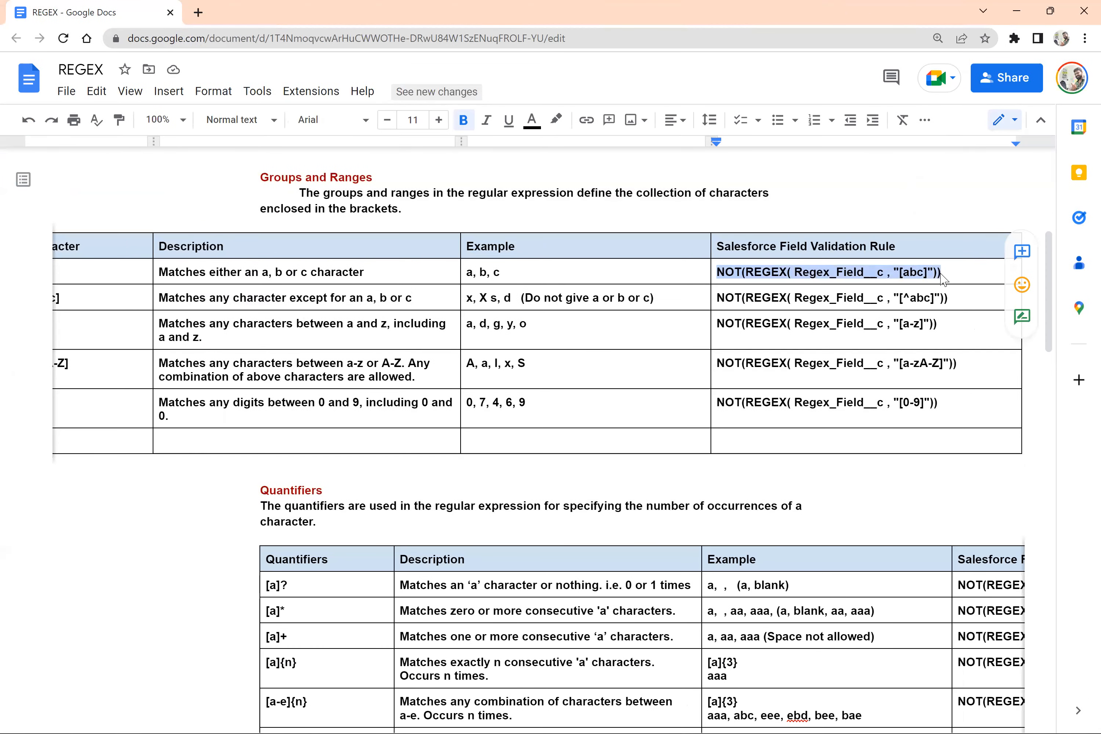
{"action": "key", "text": "alt+Tab"}
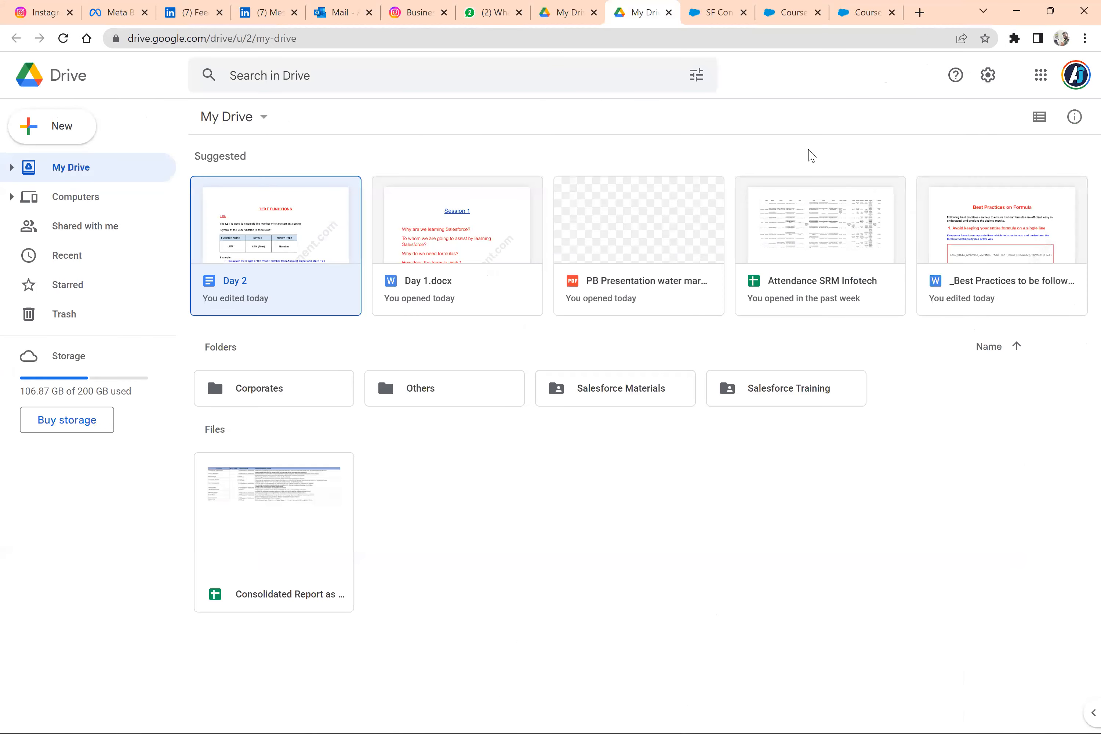
{"action": "left_click", "coordinate": [809, 148]}
{"action": "key", "text": "alt+Tab"}
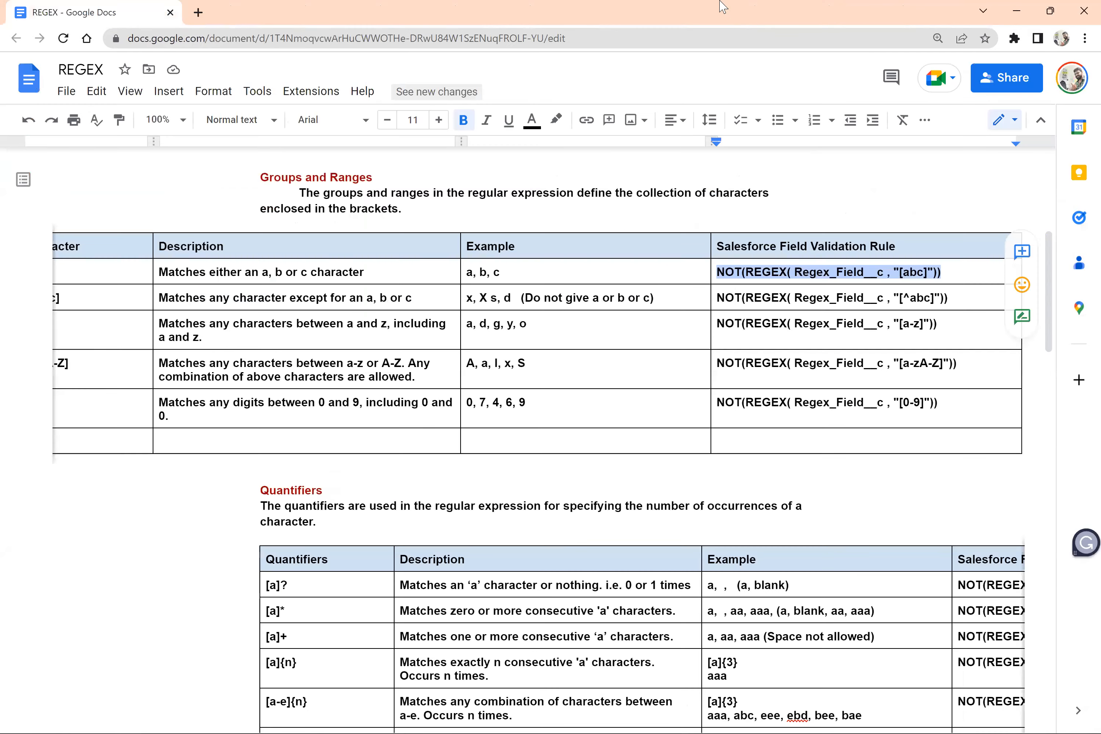
{"action": "key", "text": "alt+Tab"}
{"action": "left_click", "coordinate": [724, 6]}
{"action": "left_click", "coordinate": [797, 6]}
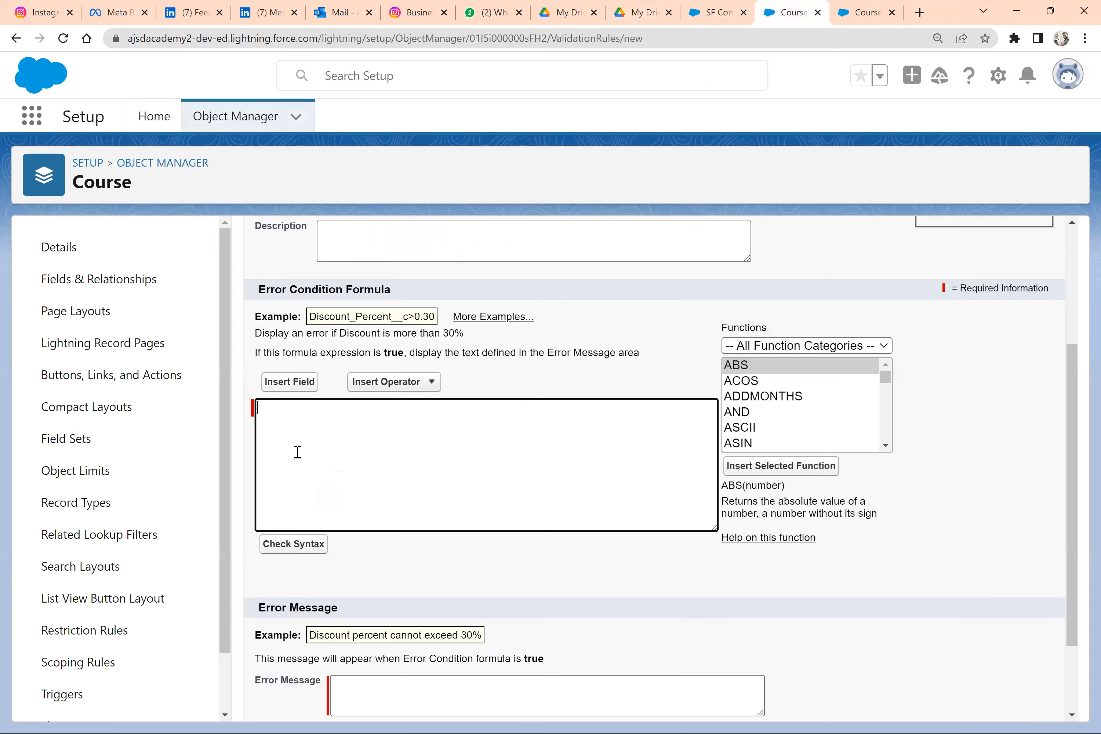
{"action": "key", "text": "ctrl+v"}
{"action": "key", "text": "ctrl+a"}
{"action": "key", "text": "BackSpace"}
Step: Look up the REGEX function in the function list and highlight its Text and RegEx_Text arguments
{"action": "left_click", "coordinate": [817, 413]}
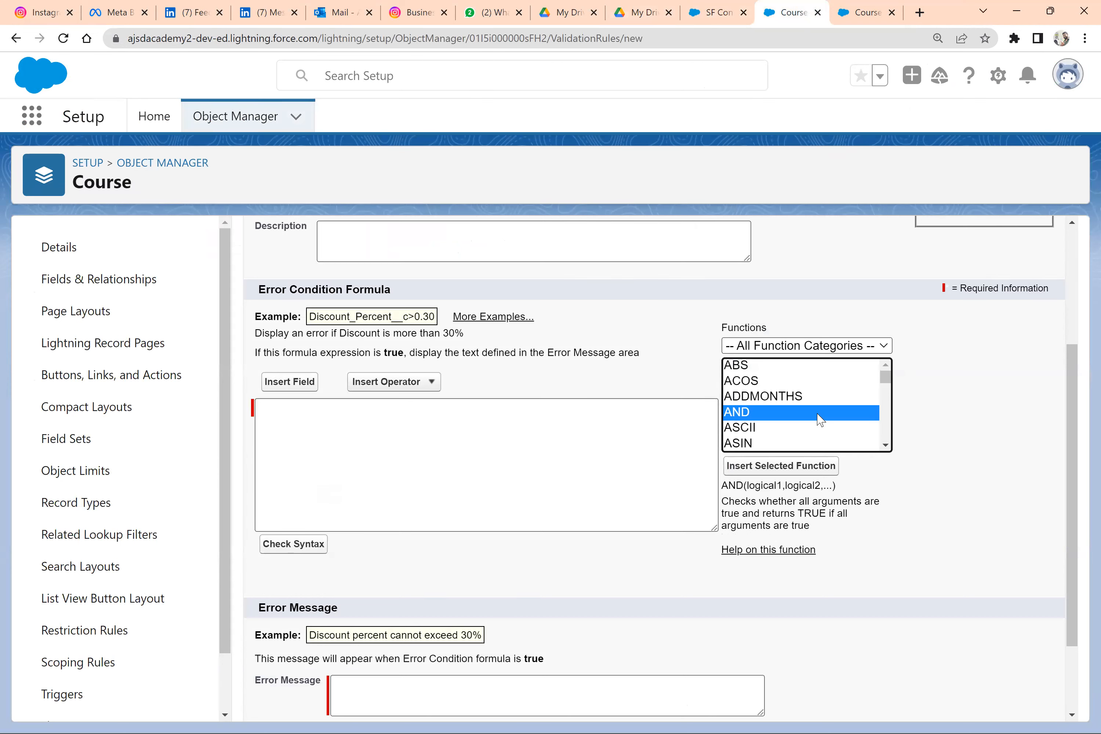
{"action": "key", "text": "r"}
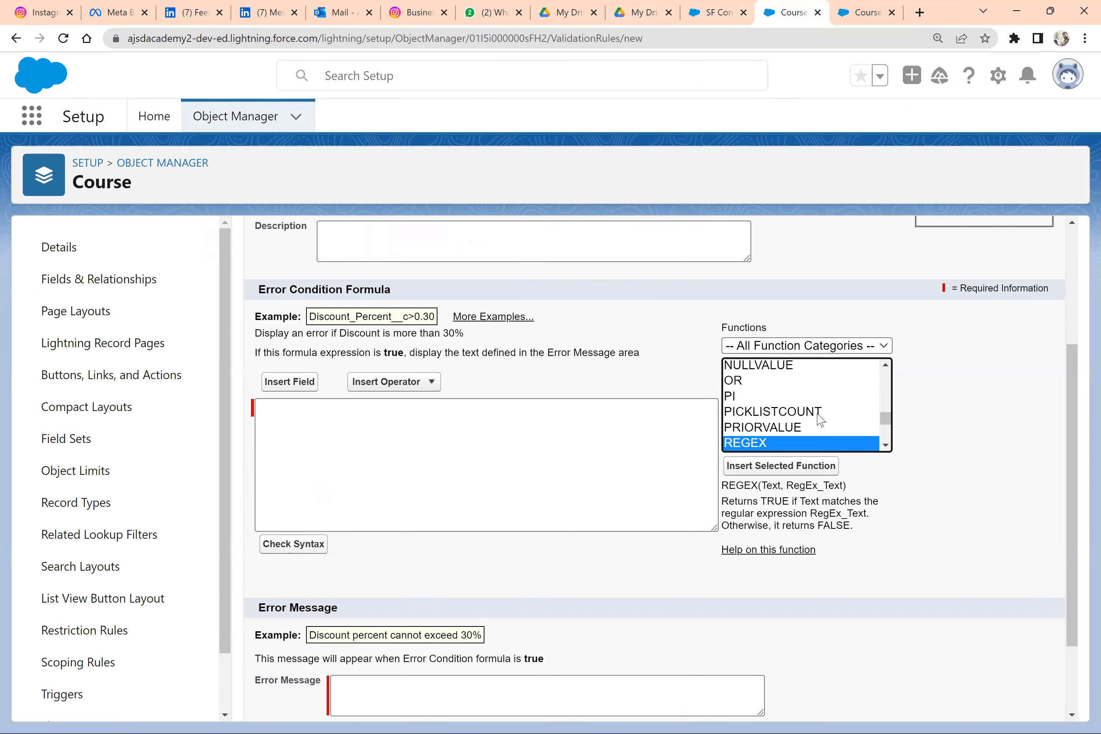
{"action": "double_click", "coordinate": [770, 485]}
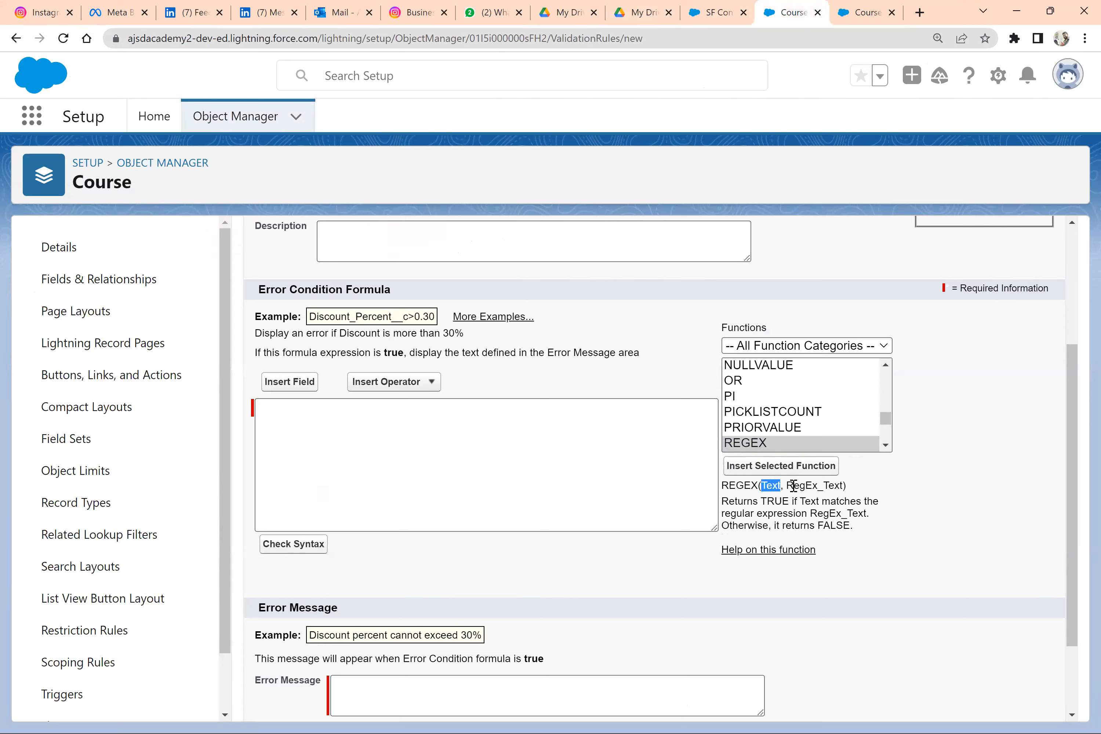
{"action": "left_click_drag", "start_coordinate": [787, 485], "coordinate": [834, 485]}
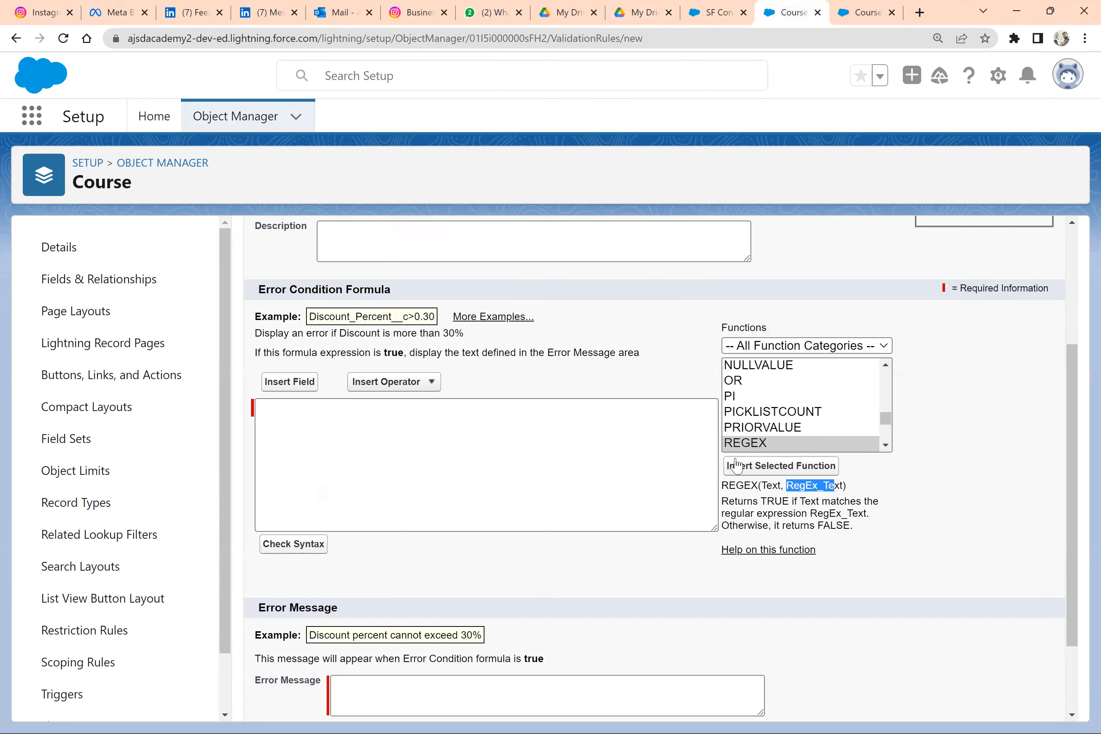
Step: Enter the error condition NOT(REGEX( Regex_Field__c , "[abc]")) and replace Regex_Field__c with the Course Name field
{"action": "left_click", "coordinate": [672, 449]}
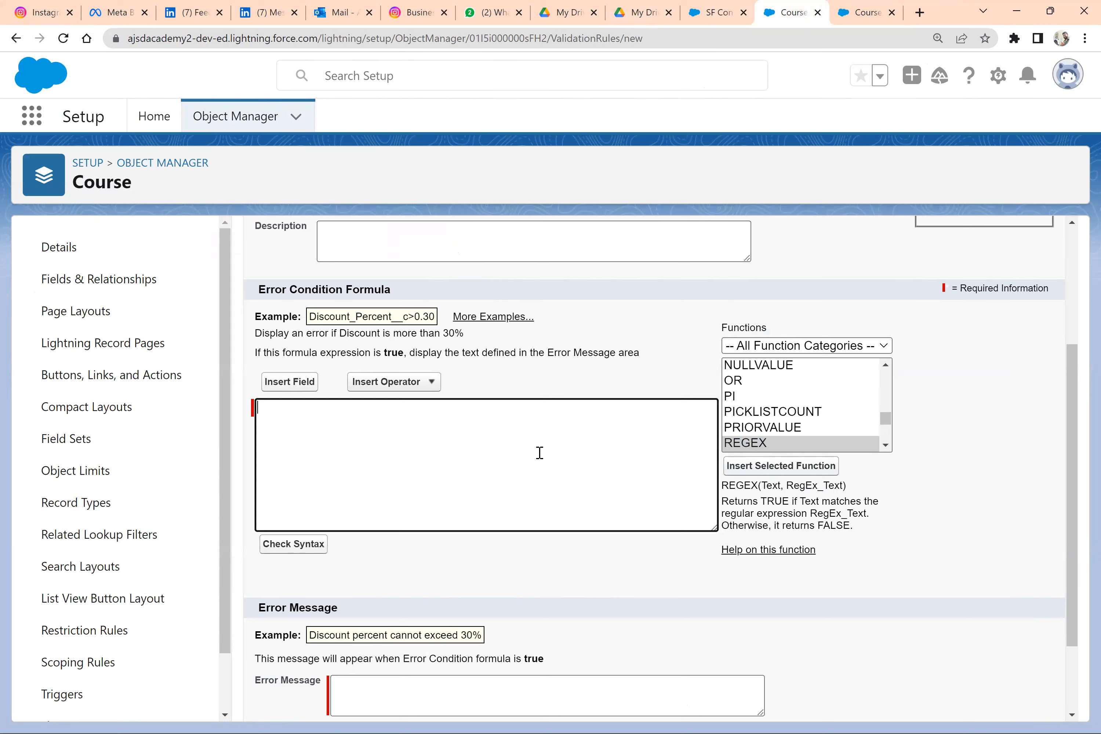
{"action": "type", "text": "NOT(REGEX( Regex_Field__c , \"[abc]\"))"}
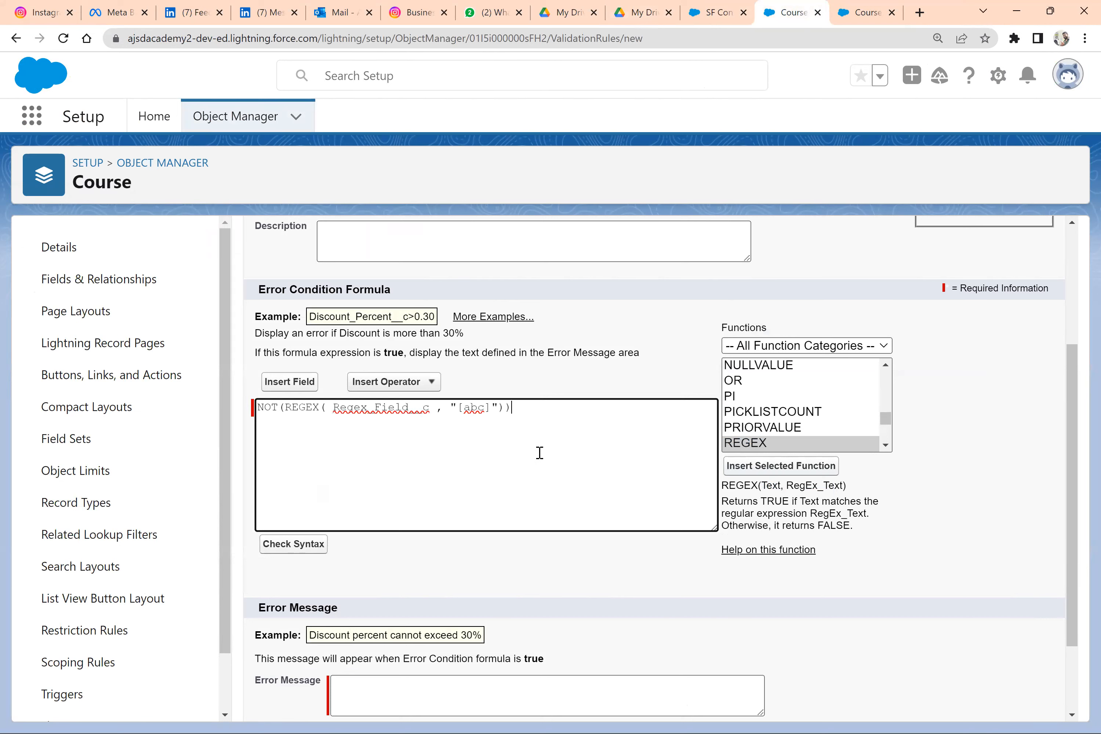
{"action": "double_click", "coordinate": [363, 412]}
{"action": "key", "text": "BackSpace"}
{"action": "left_click", "coordinate": [289, 383]}
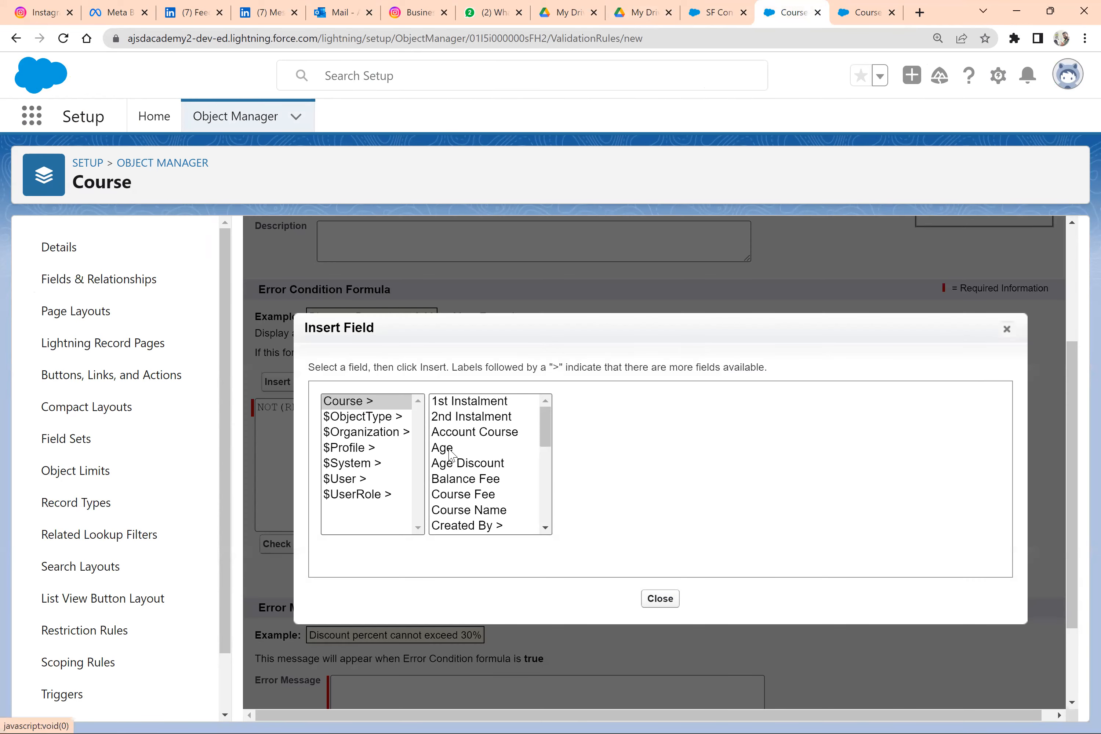
{"action": "left_click", "coordinate": [449, 452]}
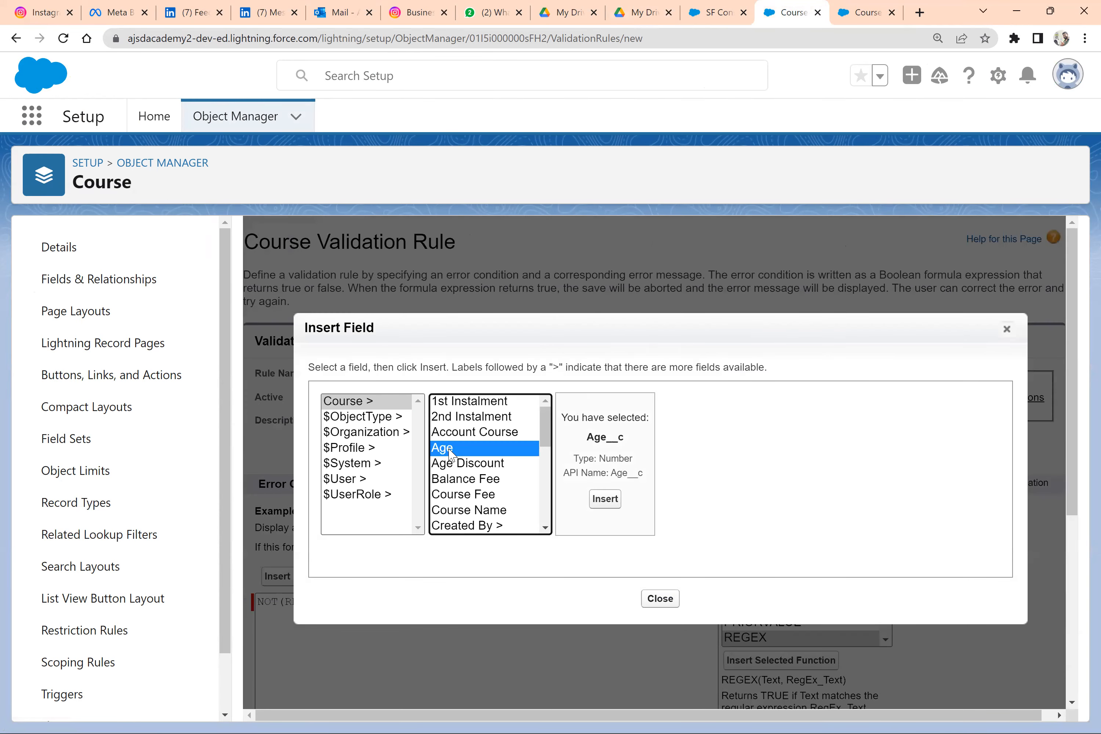
{"action": "key", "text": "Down"}
{"action": "key", "text": "Down"}
{"action": "key", "text": "Down"}
{"action": "key", "text": "Down"}
{"action": "left_click", "coordinate": [600, 501]}
{"action": "scroll", "coordinate": [545, 496], "scroll_direction": "down", "scroll_amount": 4}
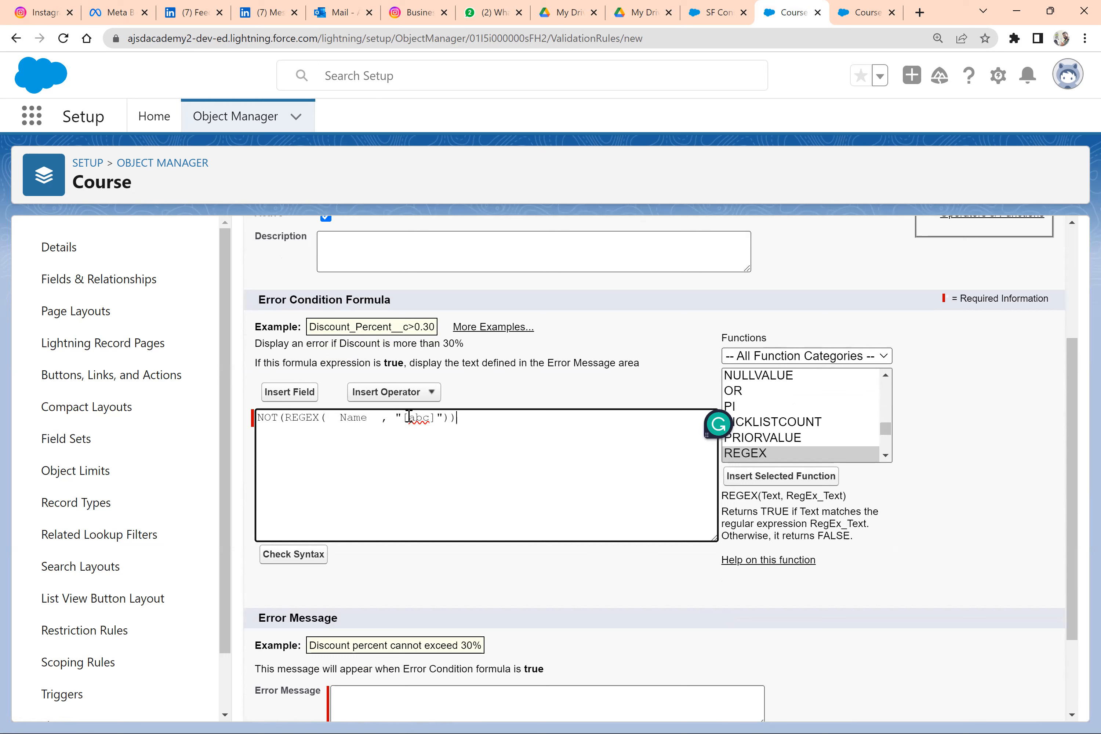
Step: Highlight the [abc] pattern in the error condition formula
{"action": "left_click_drag", "start_coordinate": [404, 419], "coordinate": [419, 427]}
{"action": "left_click", "coordinate": [419, 420]}
{"action": "double_click", "coordinate": [420, 420]}
Step: Switch to the REGEX notes and examine the [abc] row of the Groups and Ranges table, highlighting its pattern
{"action": "key", "text": "alt+Tab"}
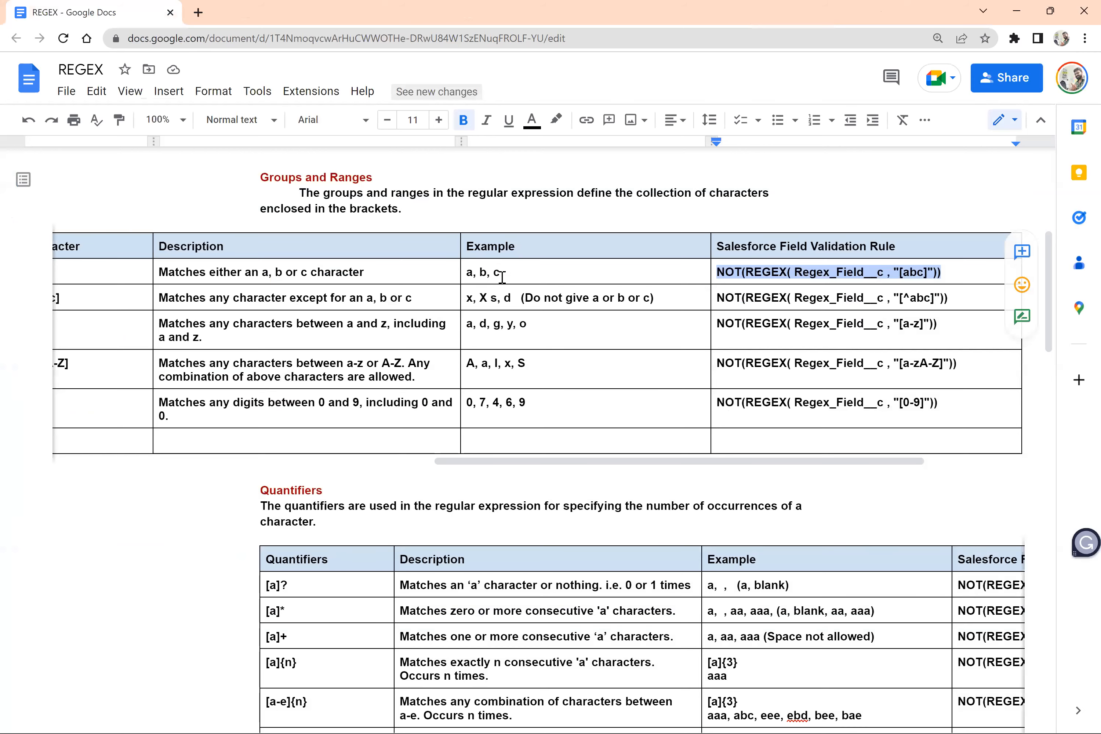
{"action": "left_click", "coordinate": [502, 277]}
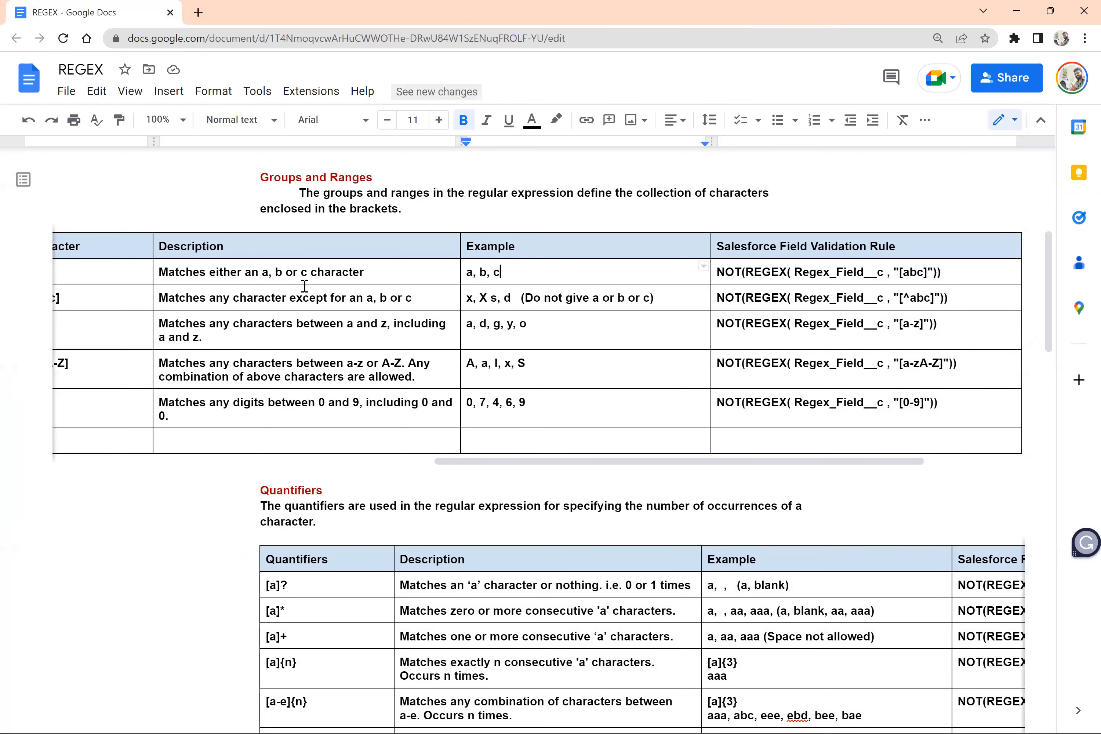
{"action": "scroll", "coordinate": [264, 286], "scroll_direction": "left", "scroll_amount": 1}
{"action": "scroll", "coordinate": [264, 286], "scroll_direction": "left", "scroll_amount": 2}
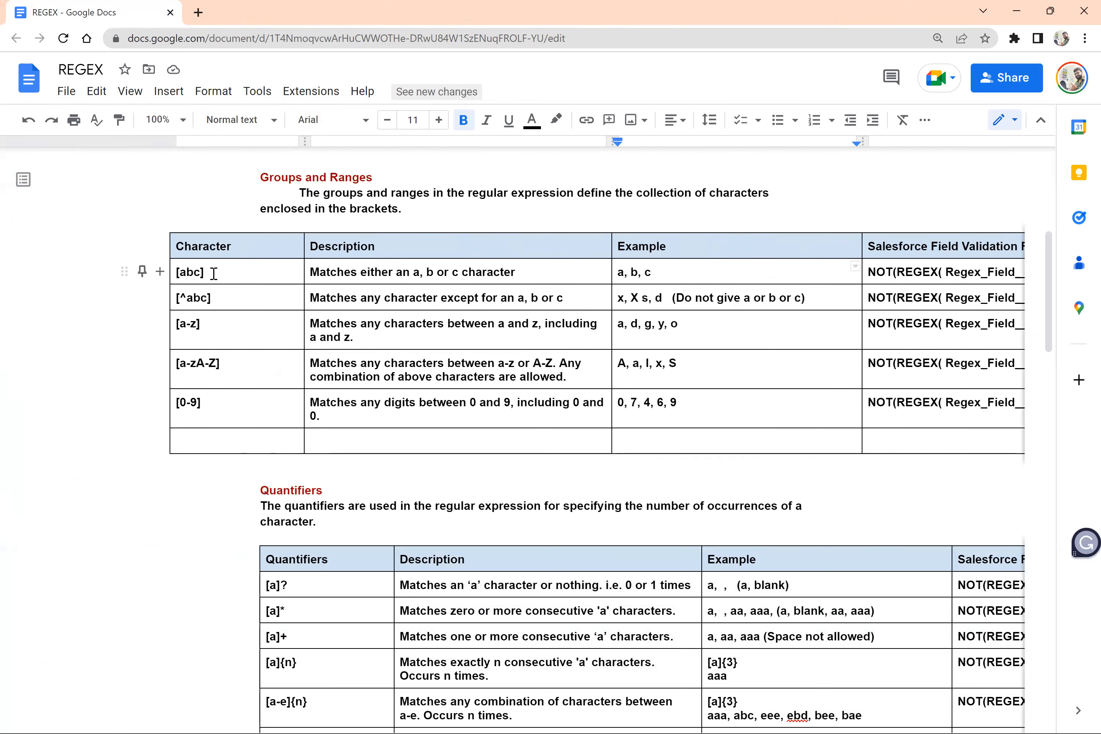
{"action": "double_click", "coordinate": [186, 273]}
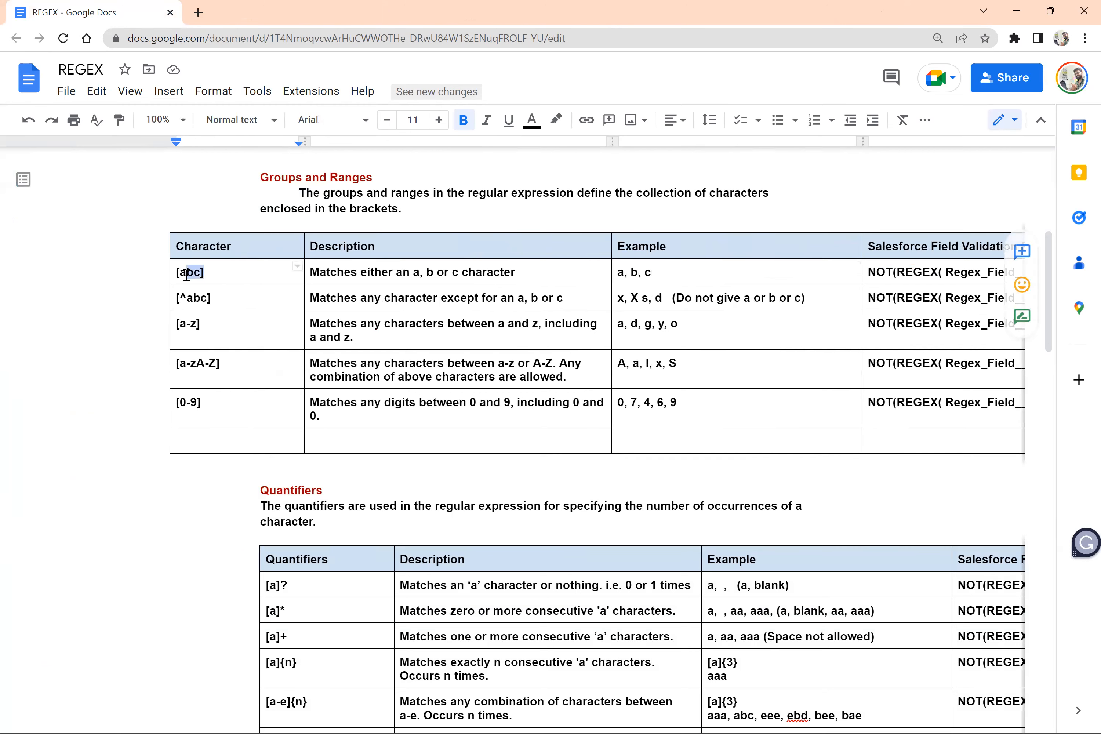
{"action": "triple_click", "coordinate": [288, 182]}
{"action": "left_click", "coordinate": [221, 272]}
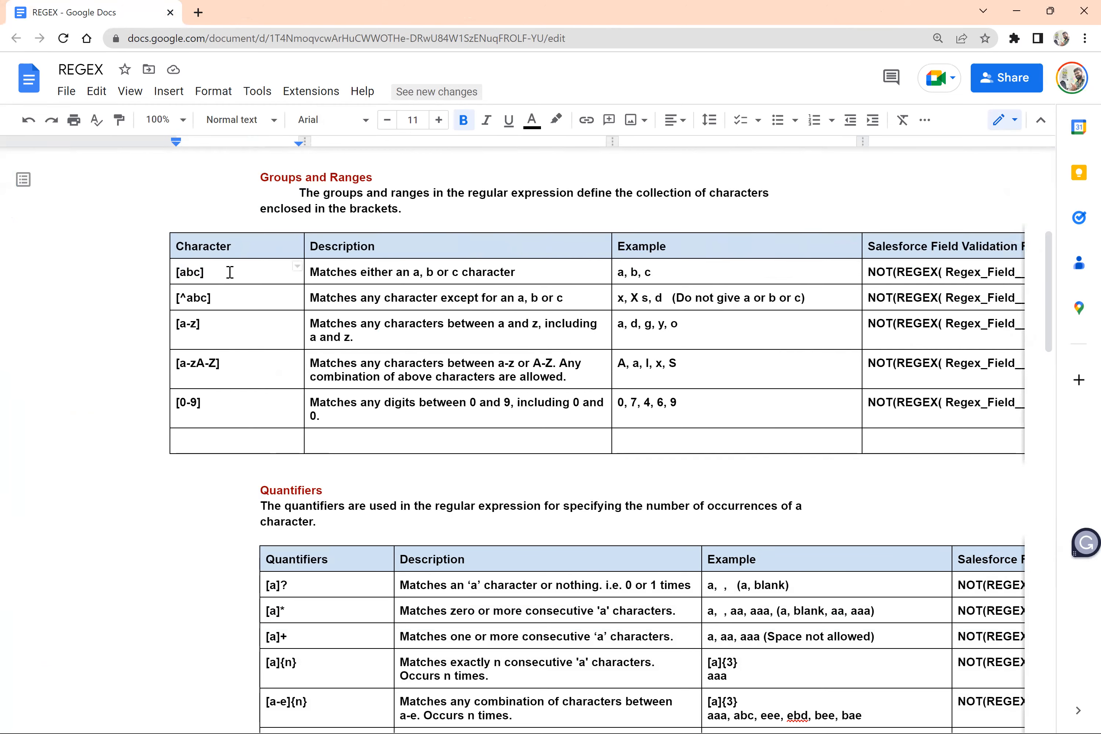
{"action": "left_click_drag", "start_coordinate": [205, 273], "coordinate": [179, 277]}
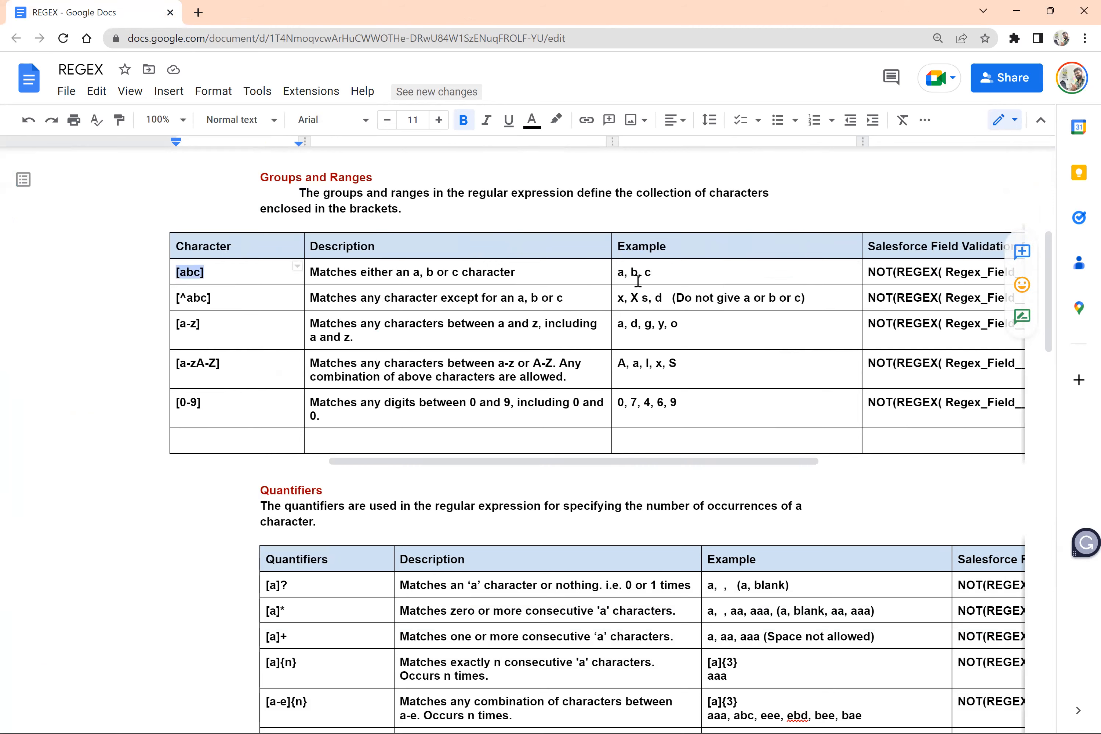
Step: Return to the Course validation rule in Salesforce and check the formula's syntax
{"action": "key", "text": "alt+Tab"}
{"action": "scroll", "coordinate": [484, 410], "scroll_direction": "down", "scroll_amount": 2}
{"action": "left_click", "coordinate": [283, 448]}
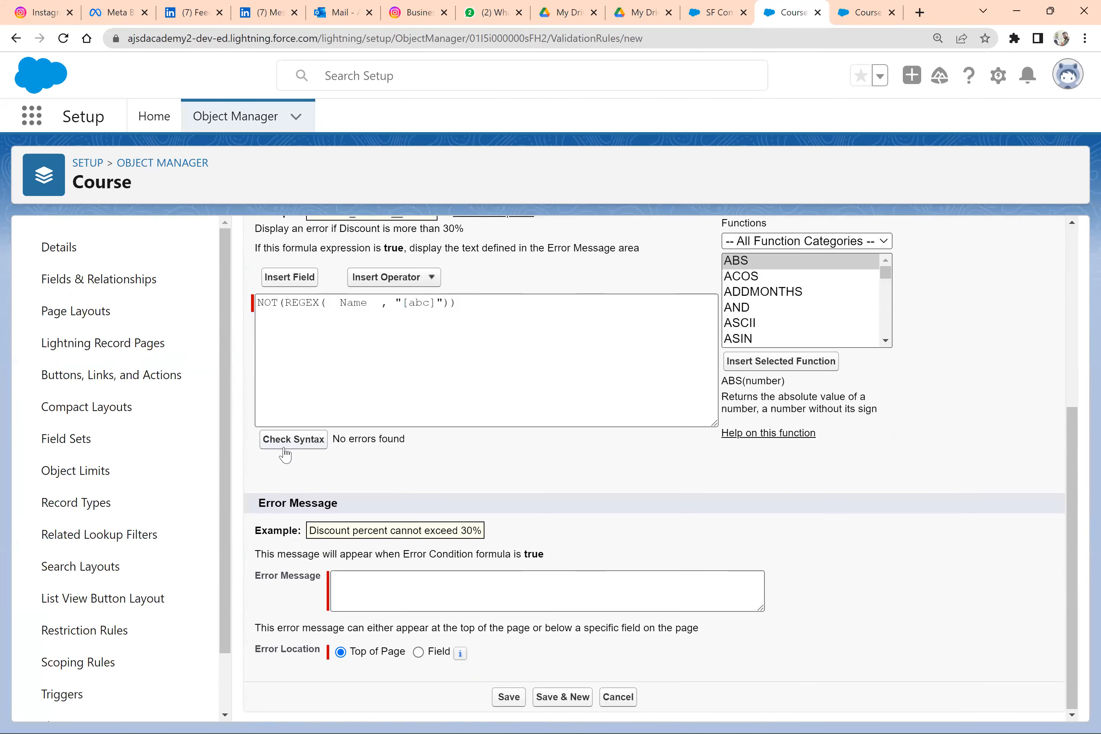
Step: Set the error message to "Allow only a,b,c" and save the validation rule
{"action": "left_click", "coordinate": [346, 586]}
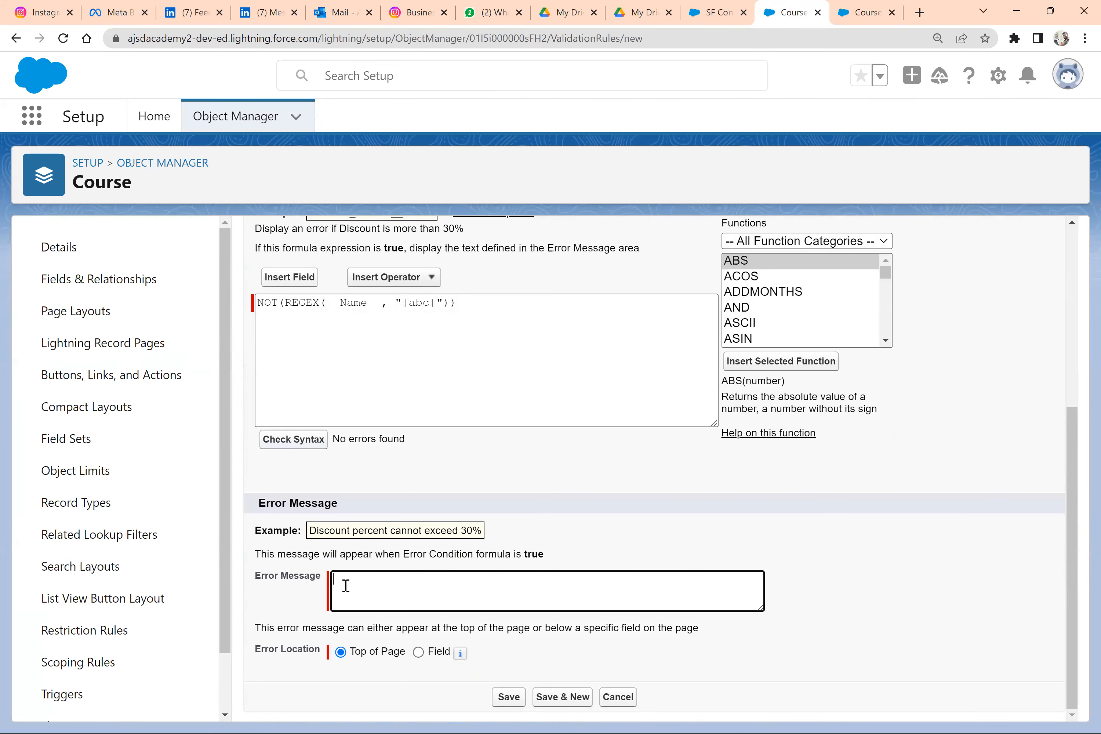
{"action": "type", "text": "Allow only a,b,v"}
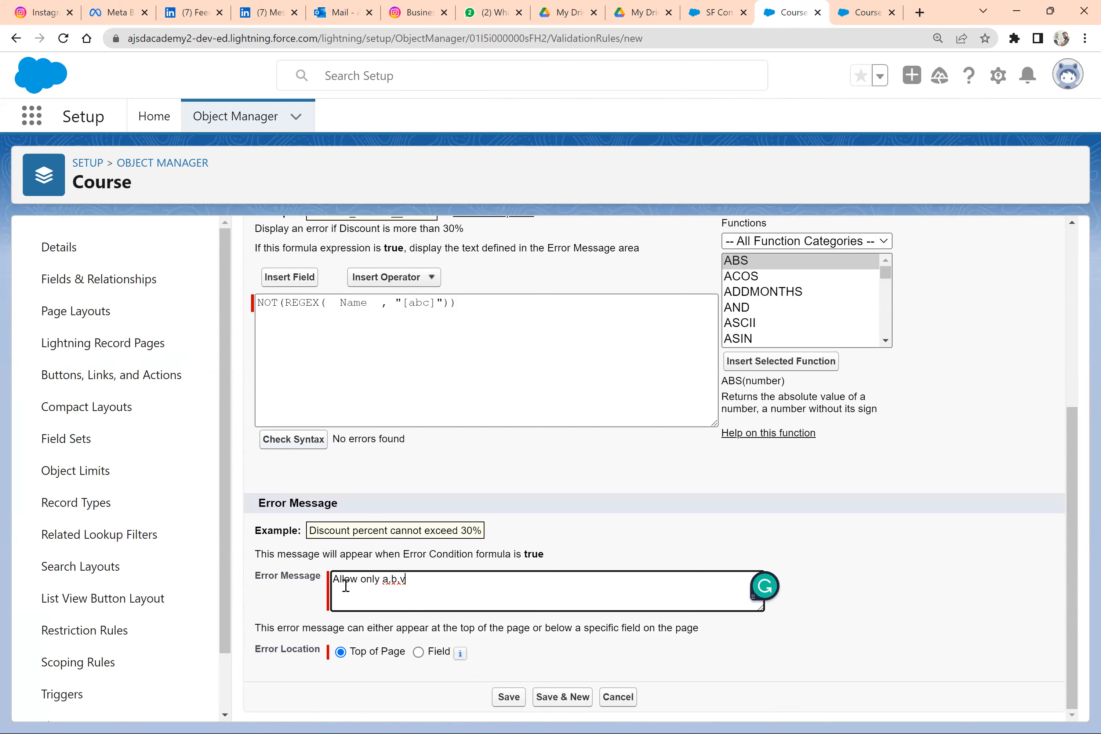
{"action": "key", "text": "BackSpace"}
{"action": "type", "text": "c"}
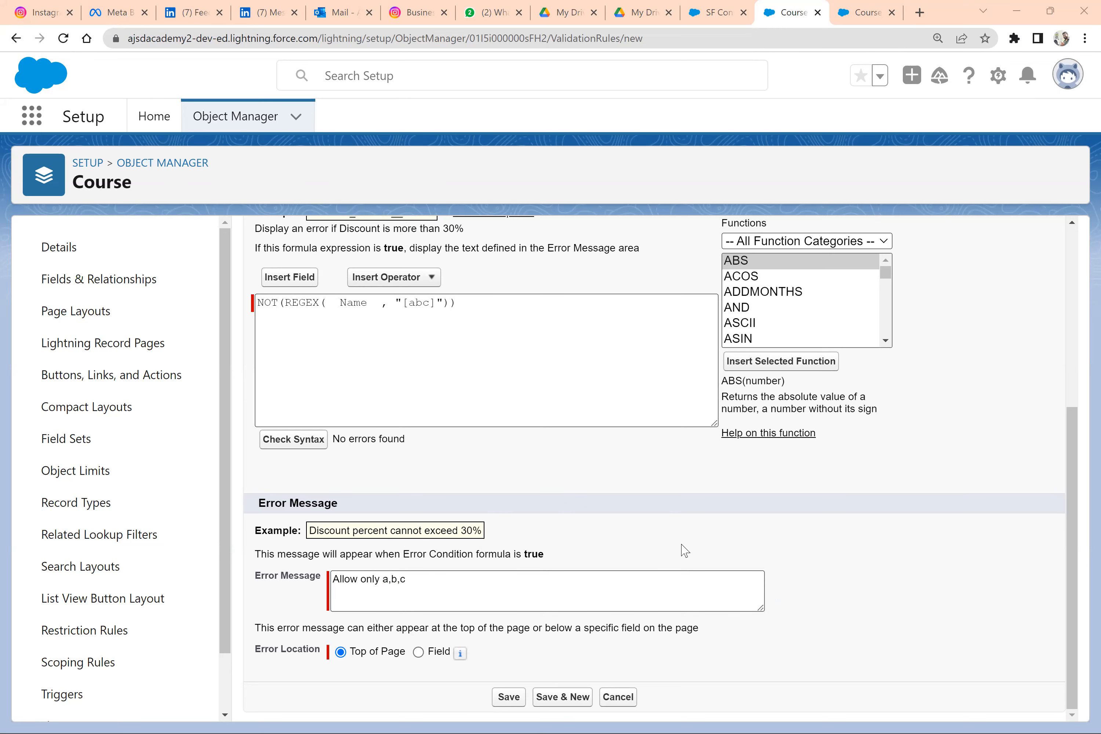
{"action": "left_click", "coordinate": [510, 701]}
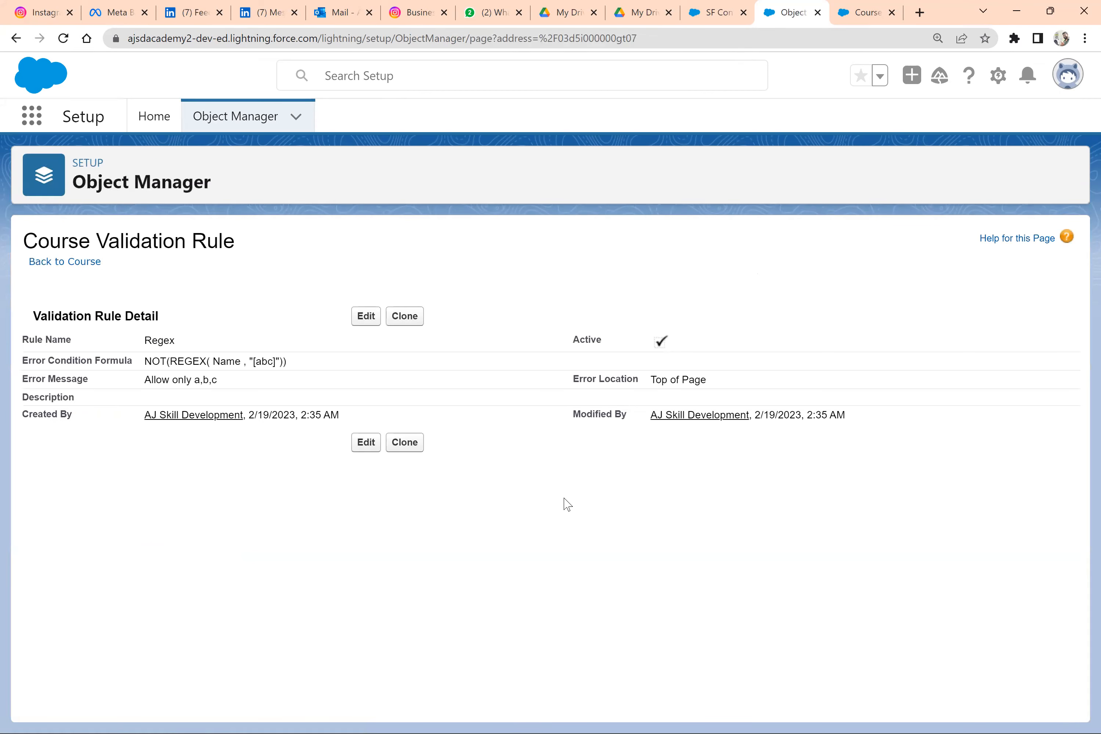
Step: Edit the SF Consulting course record, set its Course Name to "x y z", and try to save it
{"action": "left_click", "coordinate": [863, 13]}
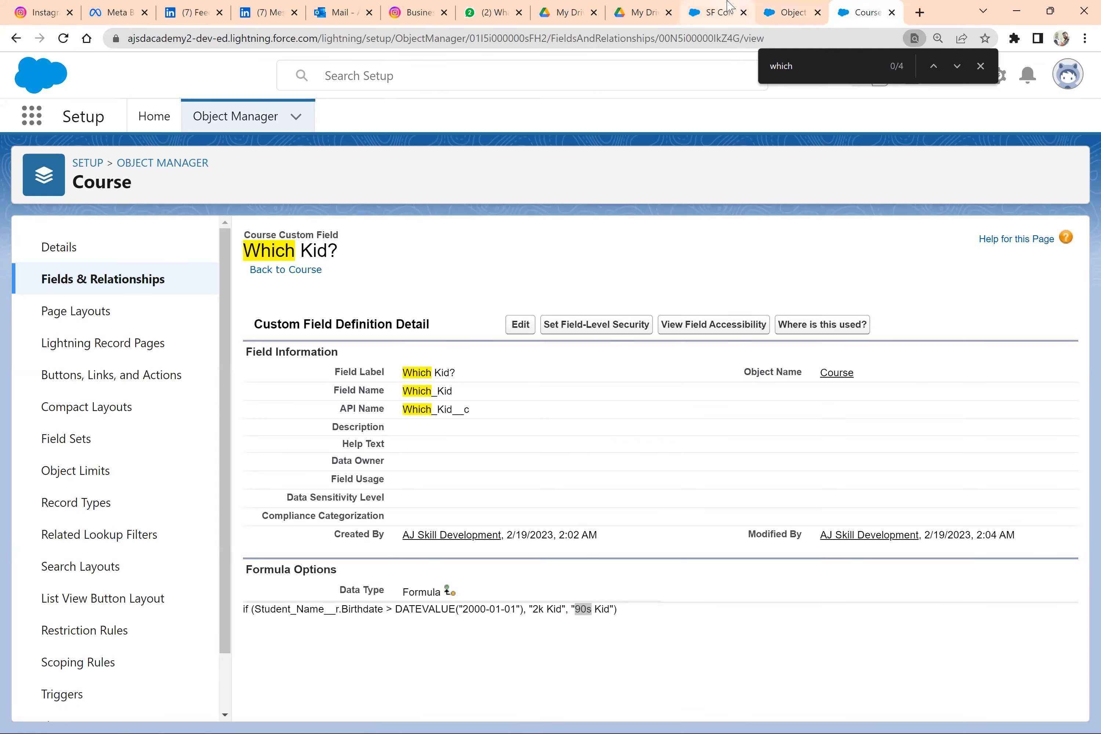
{"action": "left_click", "coordinate": [728, 6]}
{"action": "left_click", "coordinate": [352, 301]}
{"action": "key", "text": "ctrl+a"}
{"action": "type", "text": "x"}
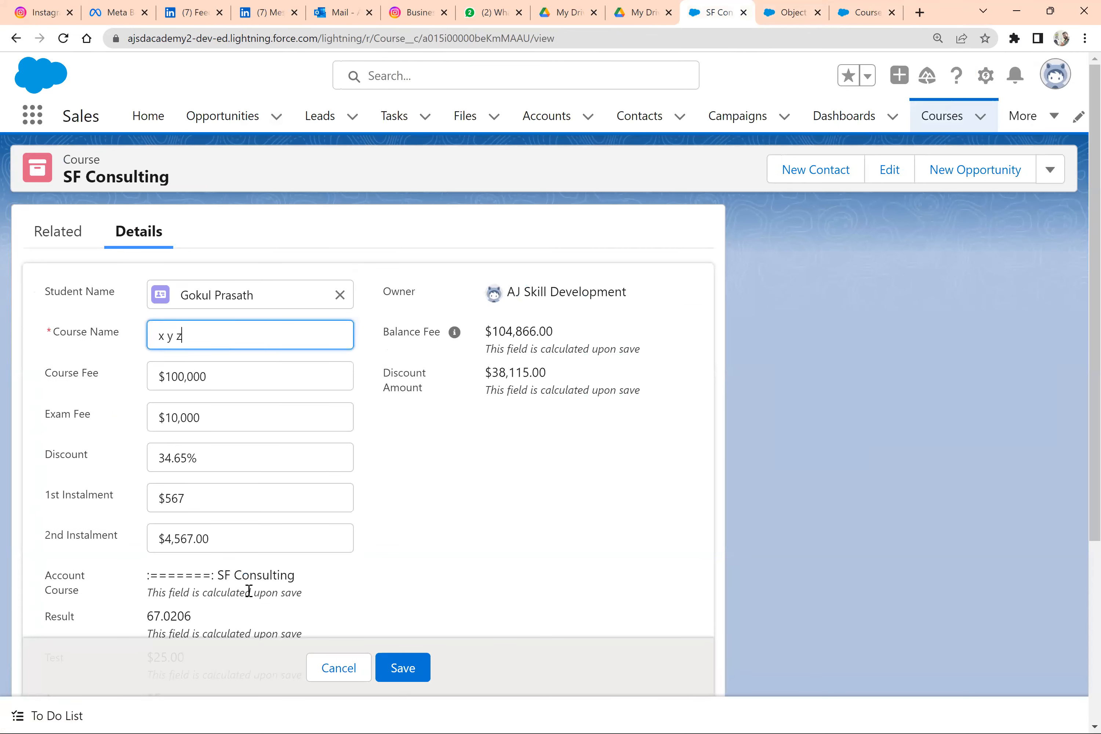
{"action": "left_click", "coordinate": [418, 670]}
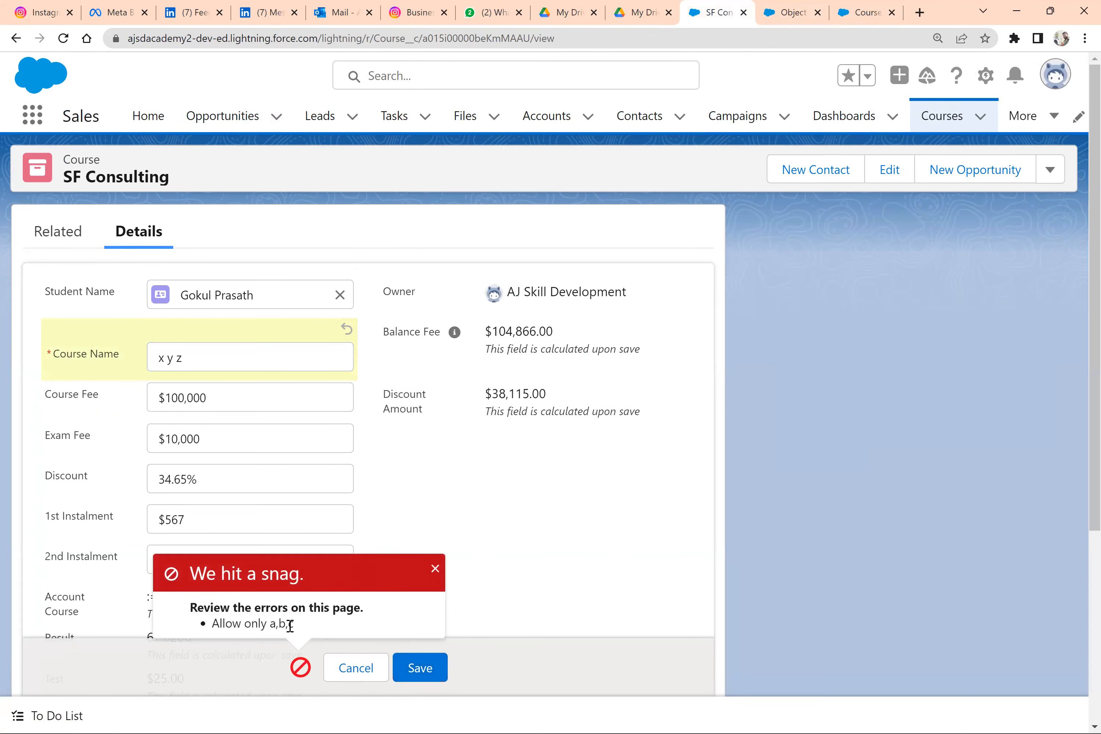
Step: Save the course record with its Course Name set to "a", and again with it set to "b"
{"action": "left_click", "coordinate": [213, 363]}
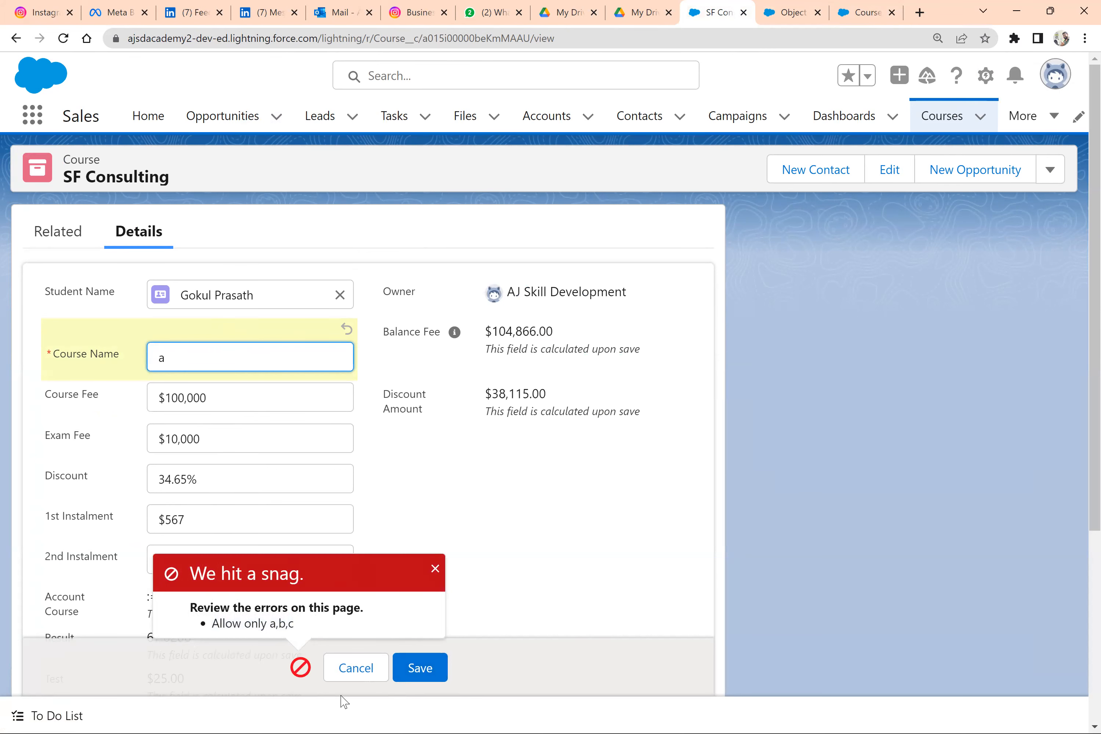
{"action": "left_click", "coordinate": [421, 668]}
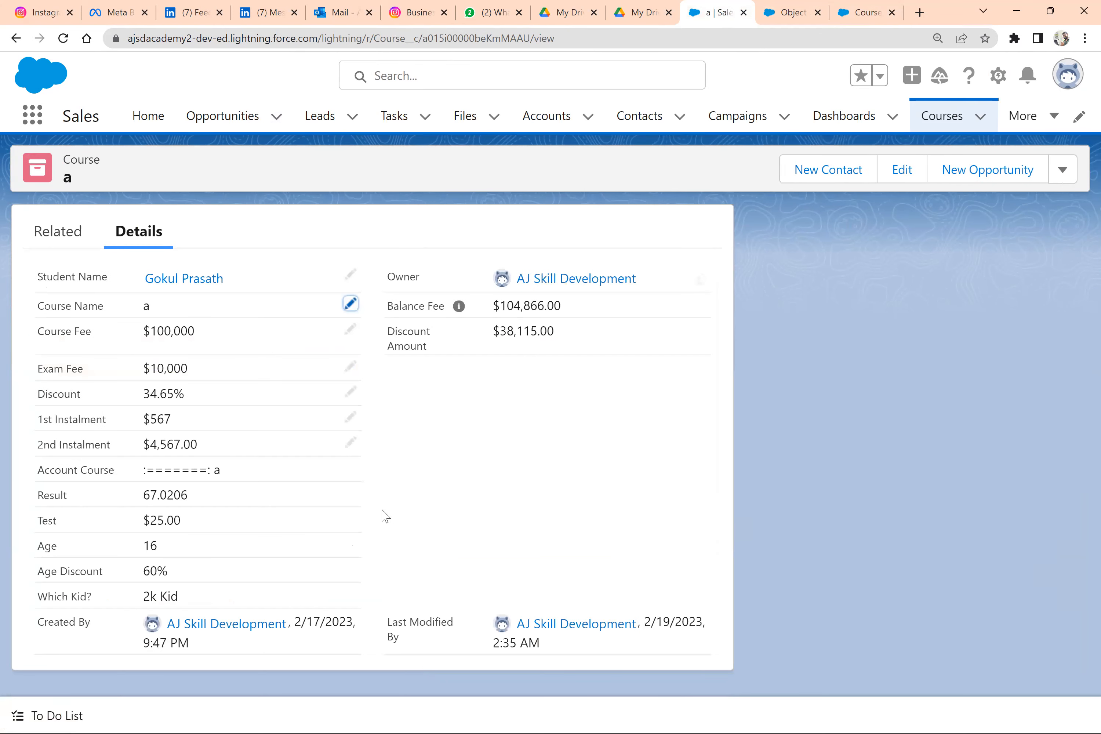
{"action": "left_click", "coordinate": [349, 303]}
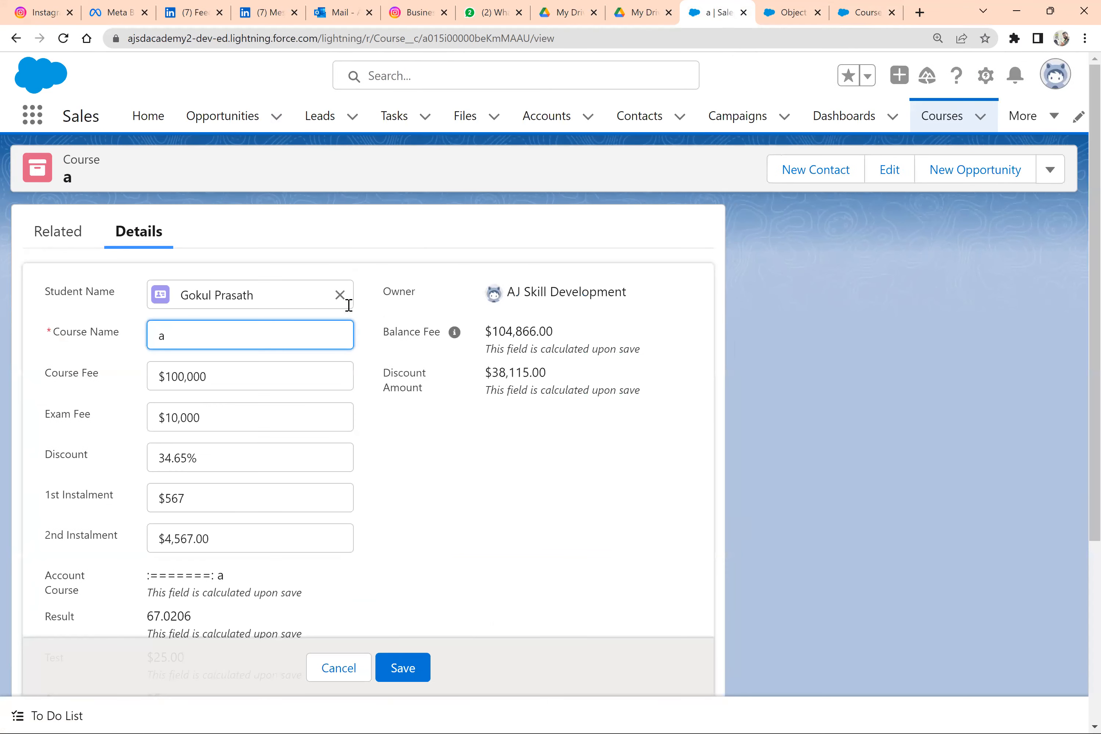
{"action": "type", "text": "b"}
{"action": "left_click", "coordinate": [403, 667]}
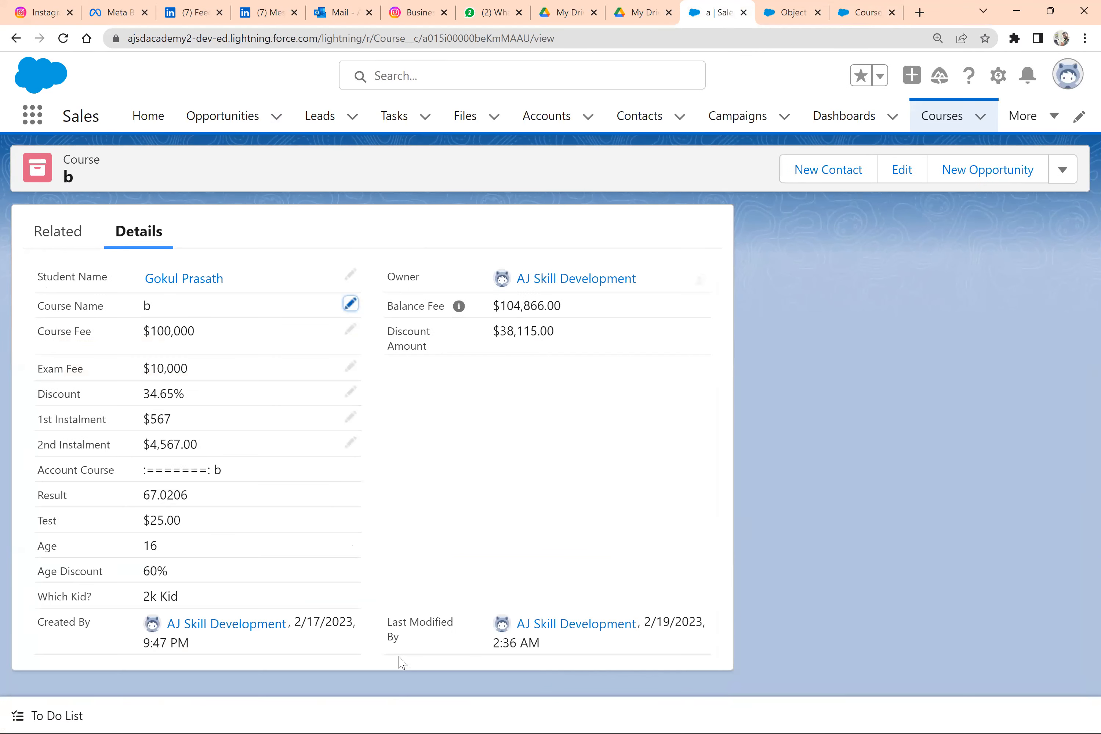
Step: Set the record's Course Name to "abc" and try to save it
{"action": "left_click", "coordinate": [350, 303]}
{"action": "type", "text": "abc"}
{"action": "left_click", "coordinate": [401, 670]}
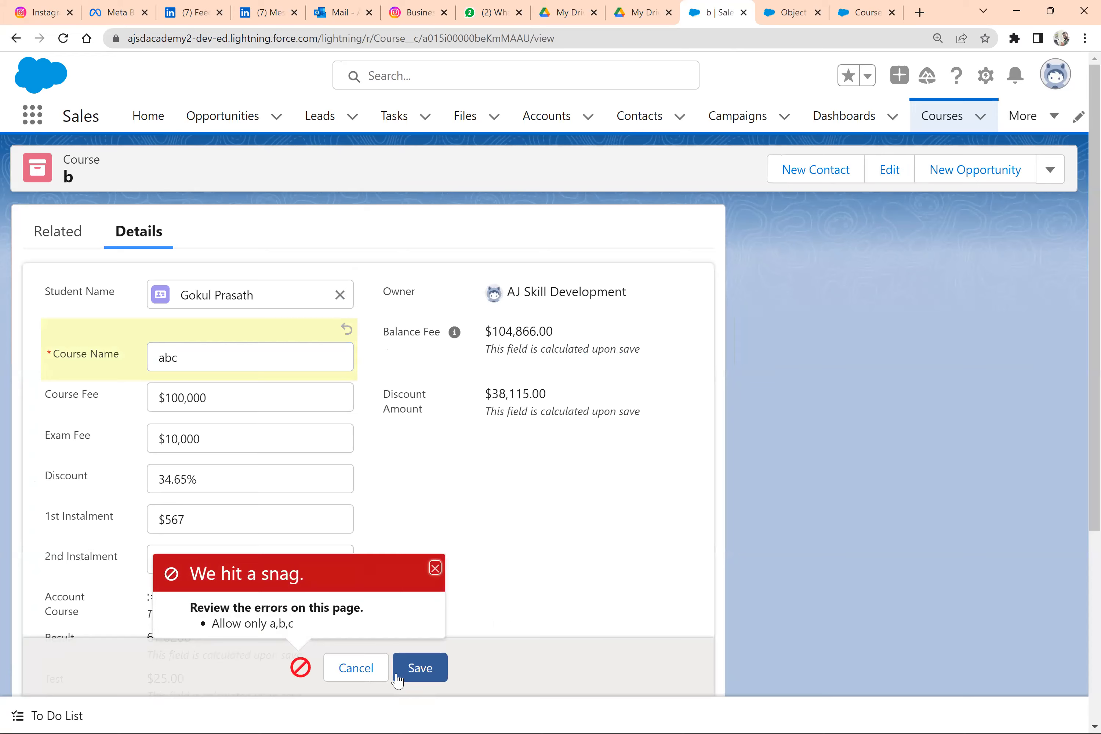
Step: Switch to the REGEX notes and reread the description of the [abc] pattern in the Groups and Ranges table
{"action": "key", "text": "alt+Tab"}
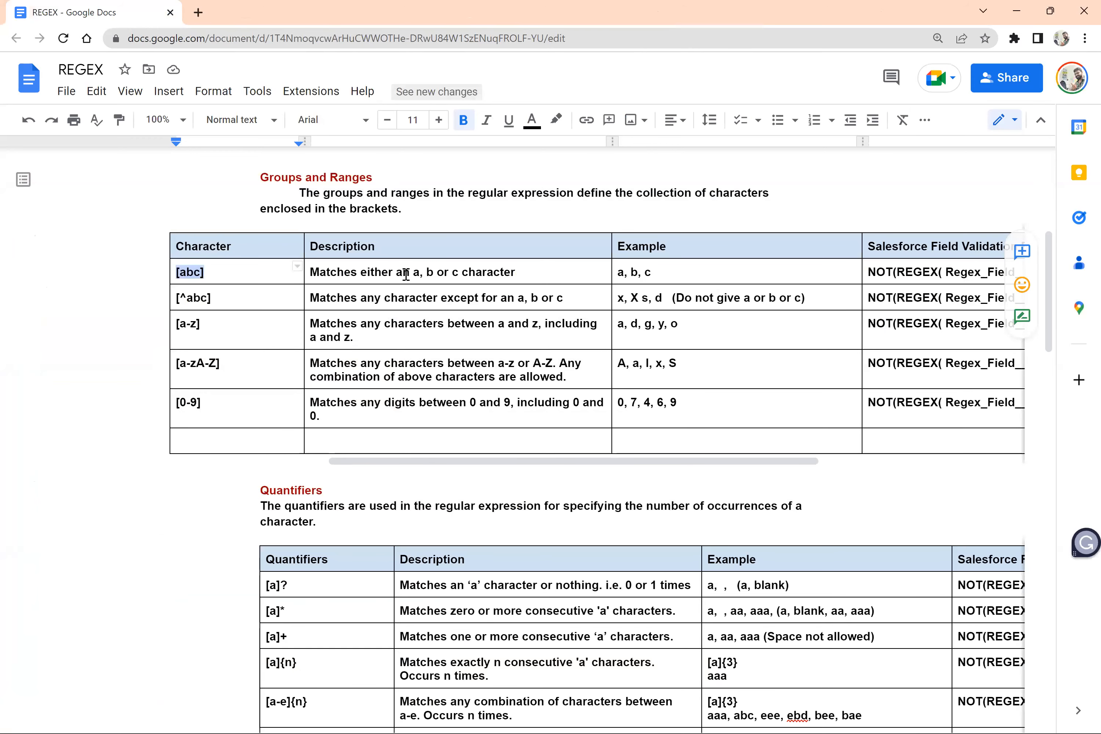
{"action": "double_click", "coordinate": [404, 272]}
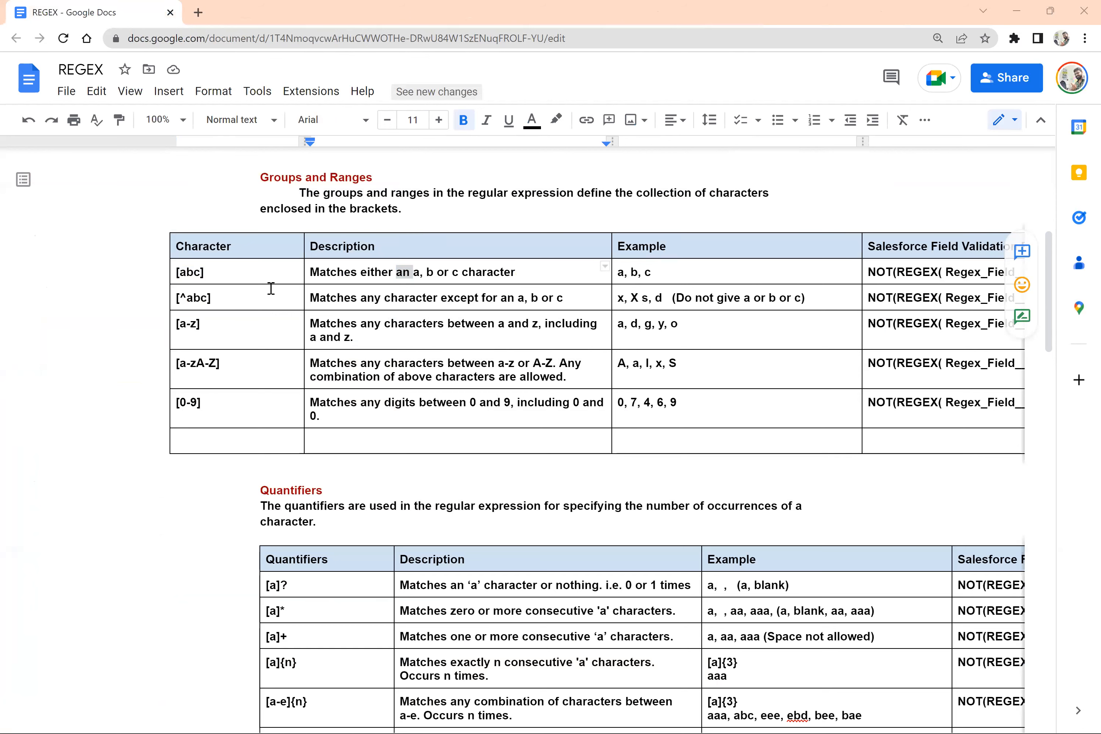
{"action": "left_click", "coordinate": [424, 274]}
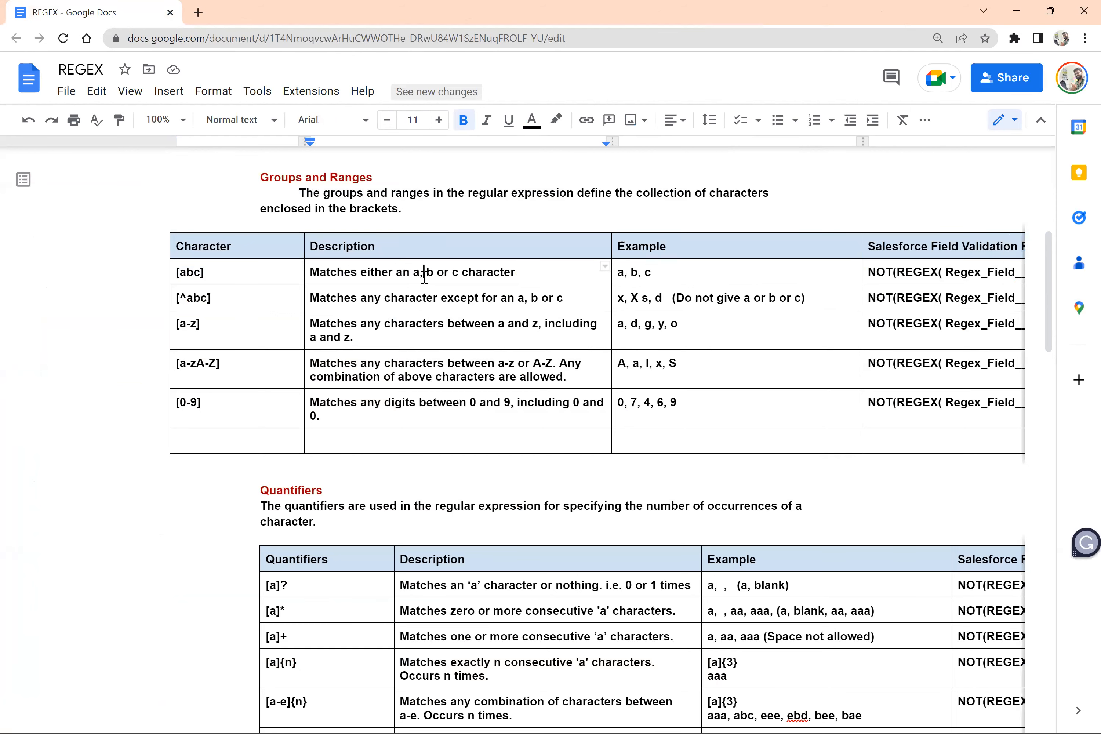
Step: Return to Salesforce, change the pattern in the Course validation rule's REGEX formula to [xys], and save the rule
{"action": "key", "text": "alt+Tab"}
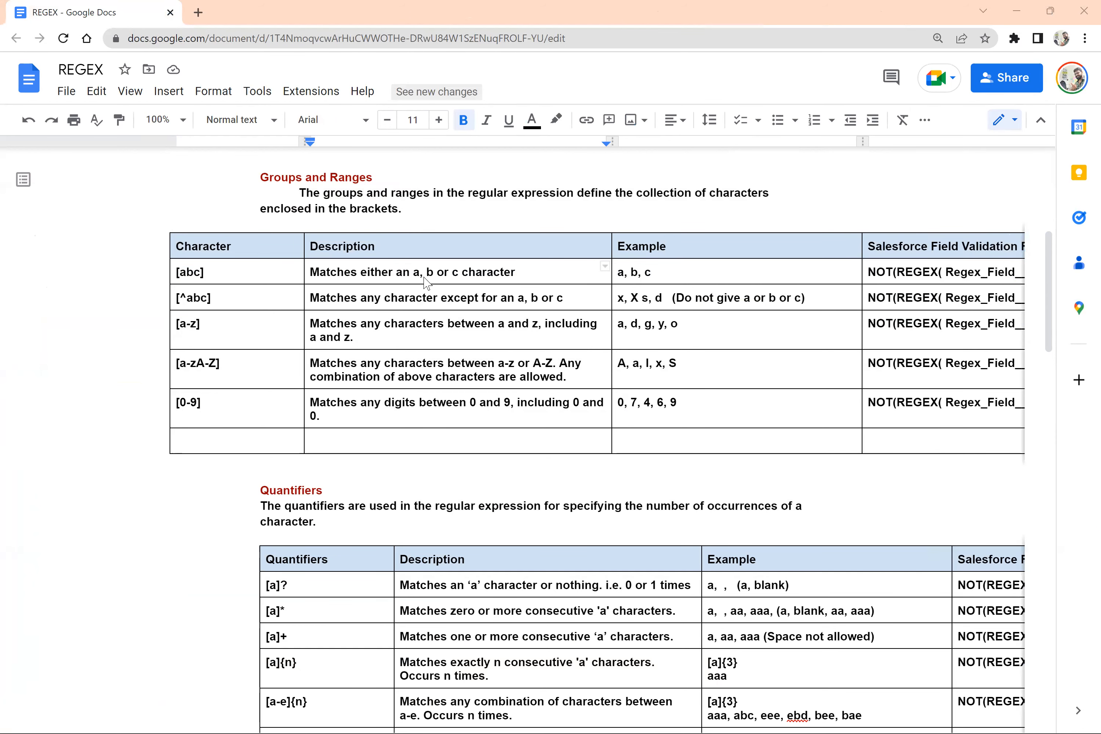
{"action": "key", "text": "alt+Tab"}
{"action": "key", "text": "alt+Tab"}
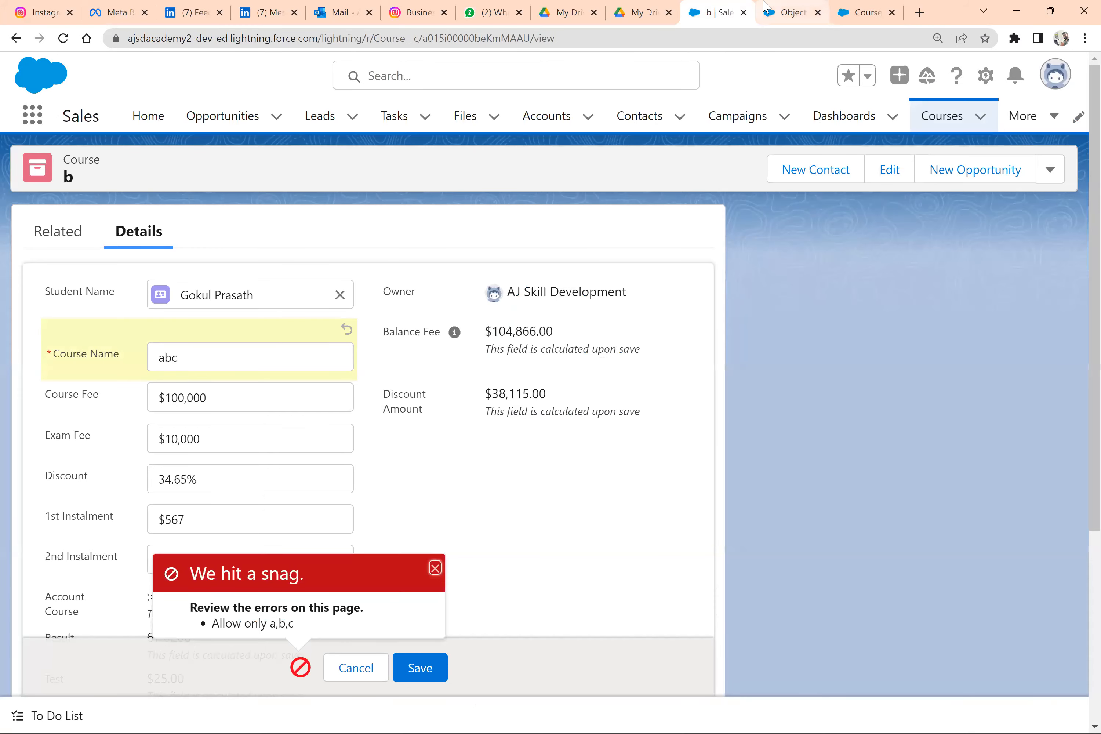
{"action": "left_click", "coordinate": [764, 6]}
{"action": "left_click", "coordinate": [363, 317]}
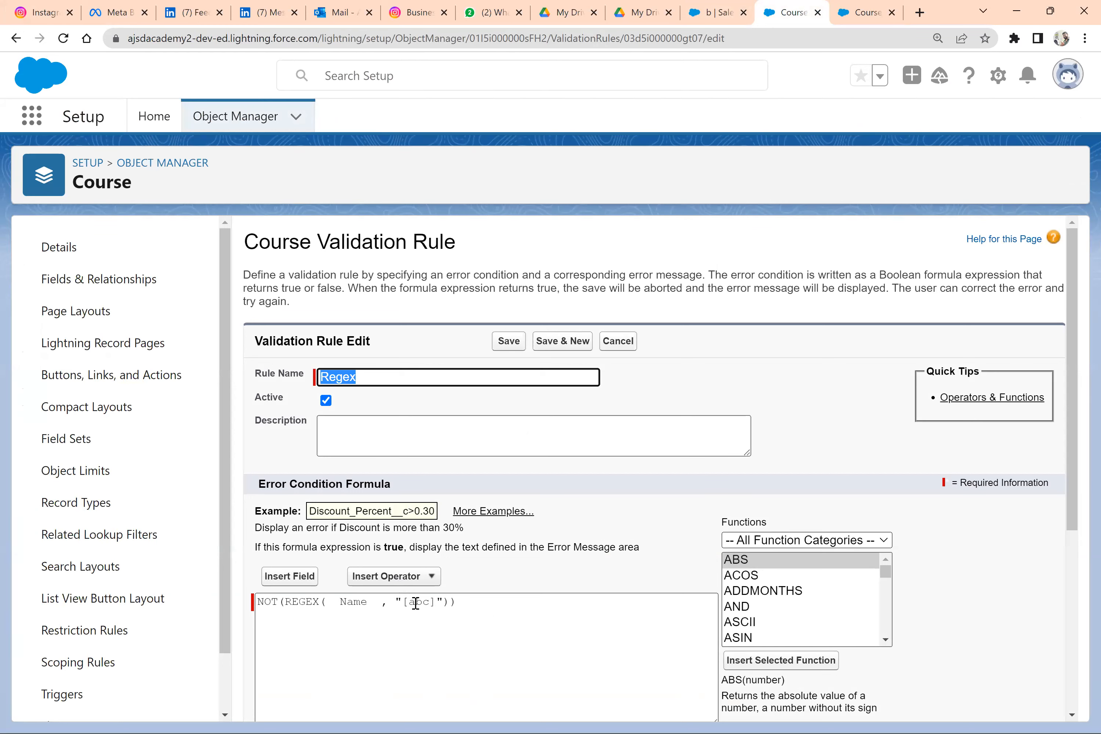
{"action": "double_click", "coordinate": [415, 602]}
{"action": "type", "text": "xy"}
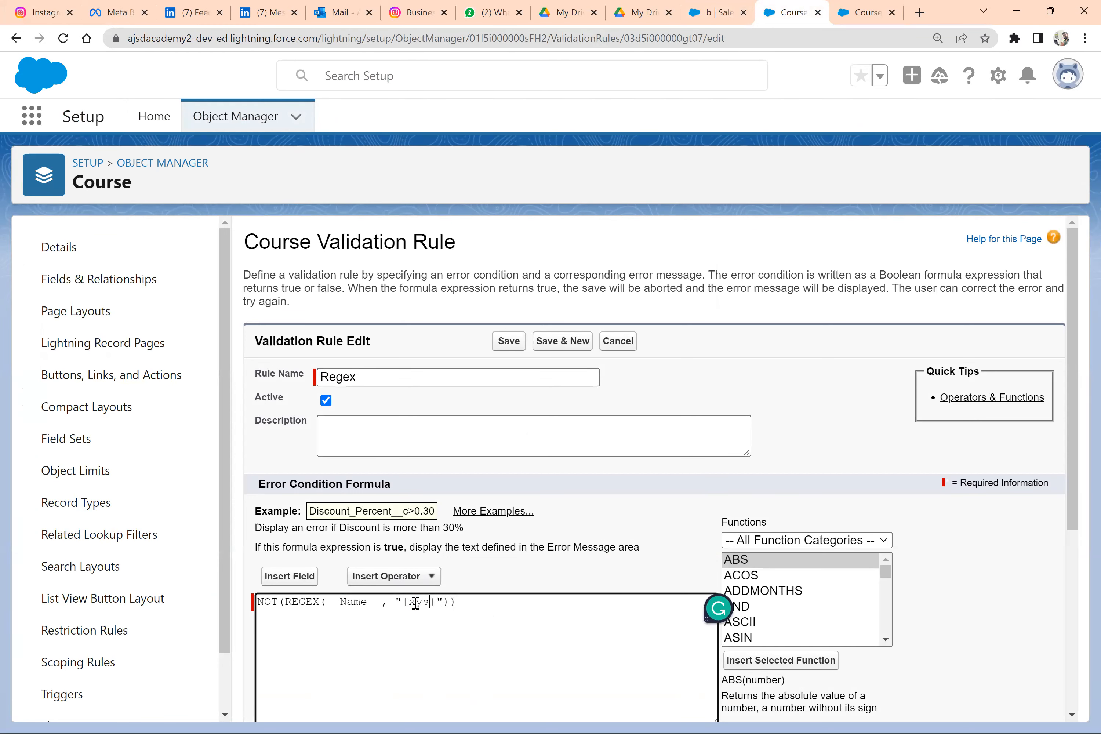
{"action": "type", "text": "s"}
{"action": "scroll", "coordinate": [601, 564], "scroll_direction": "down", "scroll_amount": 1}
{"action": "scroll", "coordinate": [601, 564], "scroll_direction": "down", "scroll_amount": 2}
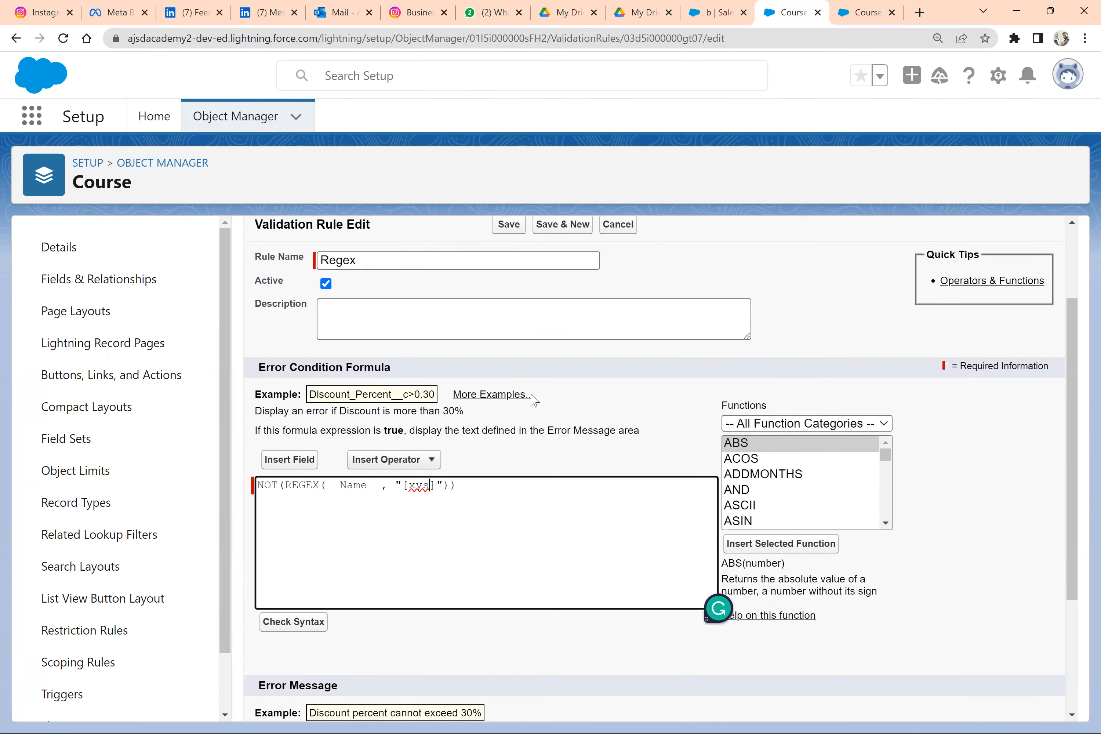
{"action": "scroll", "coordinate": [511, 285], "scroll_direction": "up", "scroll_amount": 1}
{"action": "left_click", "coordinate": [512, 279]}
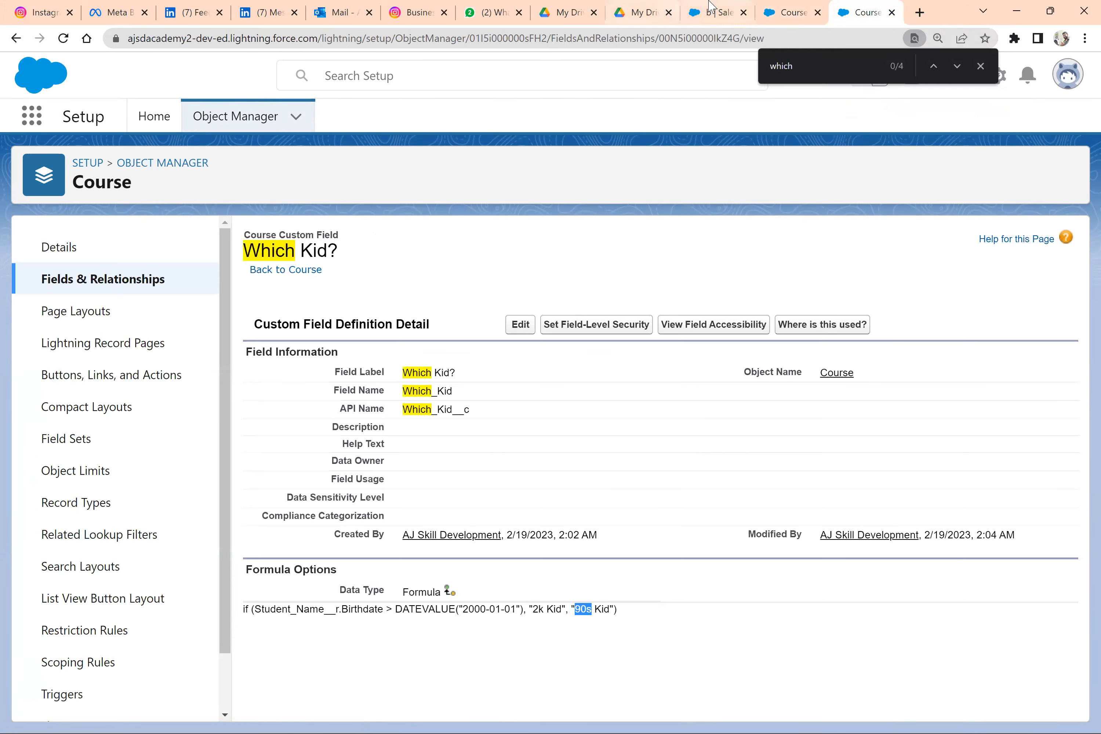
Step: Go back to the course record, set its Course Name to "s", and save it
{"action": "left_click", "coordinate": [716, 11]}
{"action": "double_click", "coordinate": [273, 363]}
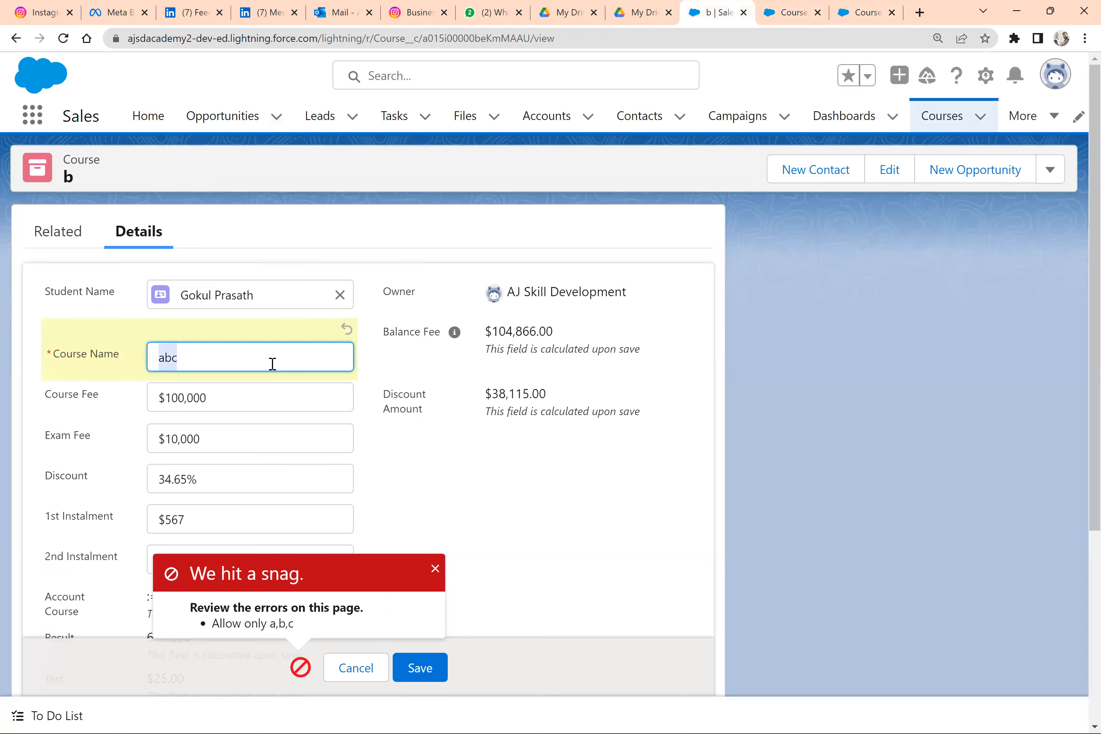
{"action": "type", "text": "s"}
{"action": "left_click", "coordinate": [414, 669]}
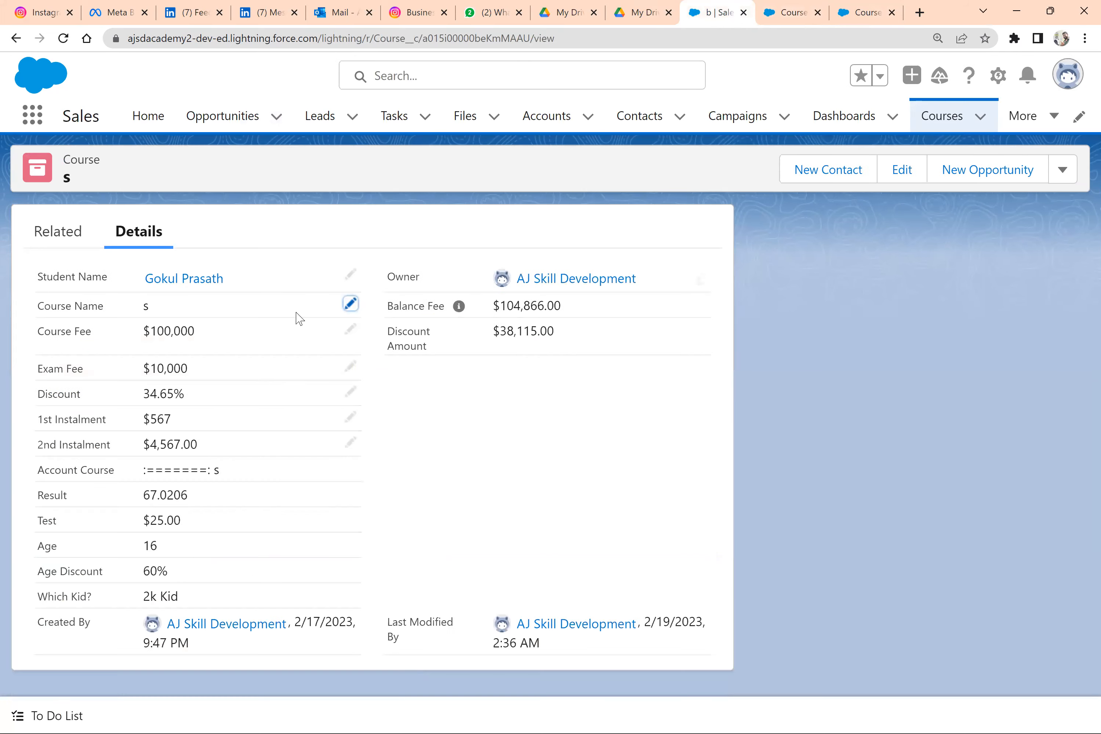
Step: Edit the course record again, set its Course Name to "w", and try to save it
{"action": "left_click", "coordinate": [350, 304]}
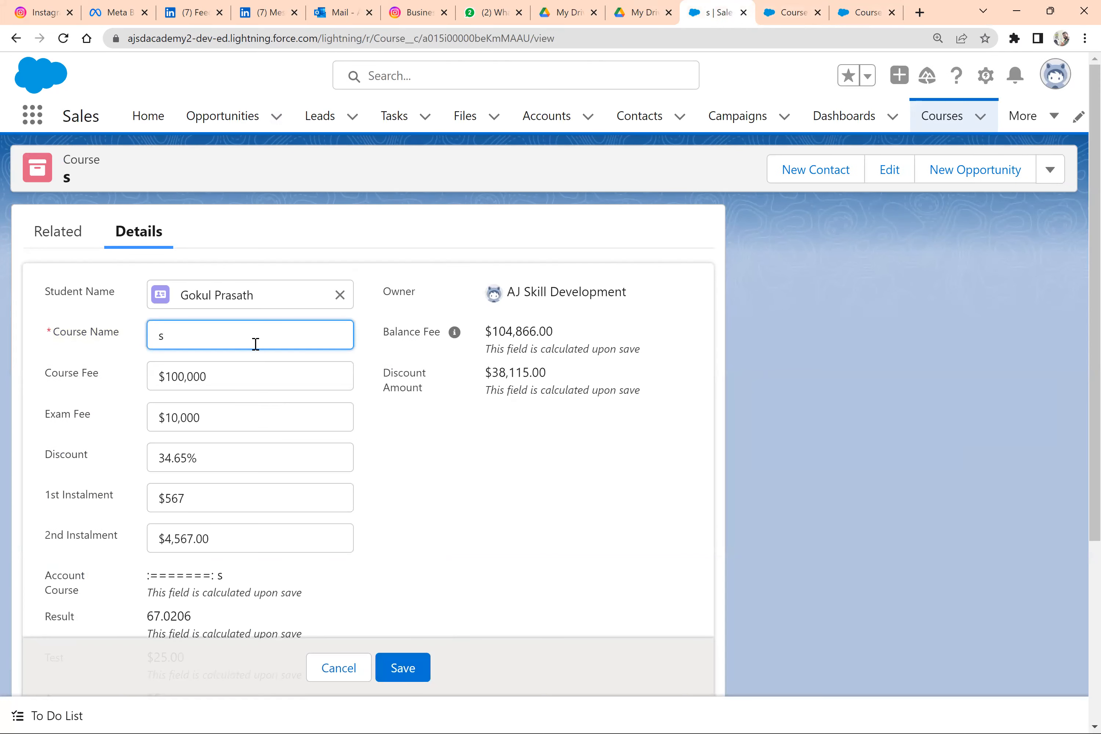
{"action": "type", "text": "w"}
{"action": "left_click", "coordinate": [427, 674]}
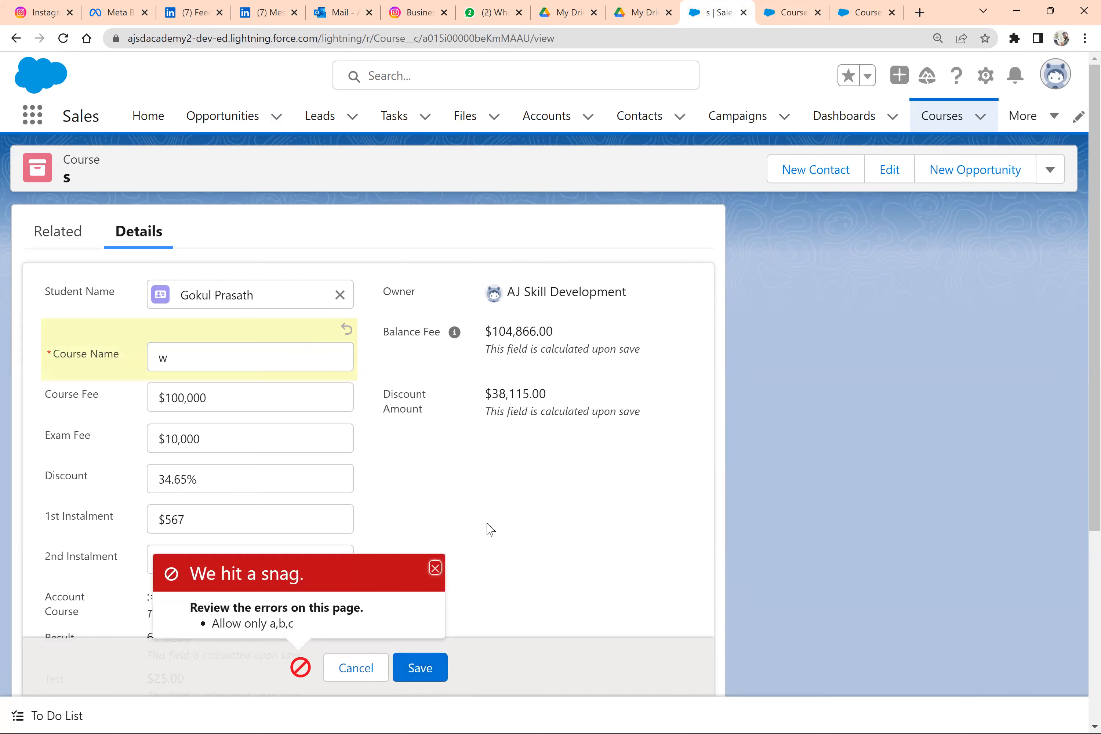
Step: Switch to the REGEX notes and review the [abc] row, including its Salesforce field validation rule
{"action": "key", "text": "alt+Tab"}
{"action": "key", "text": "alt+Tab"}
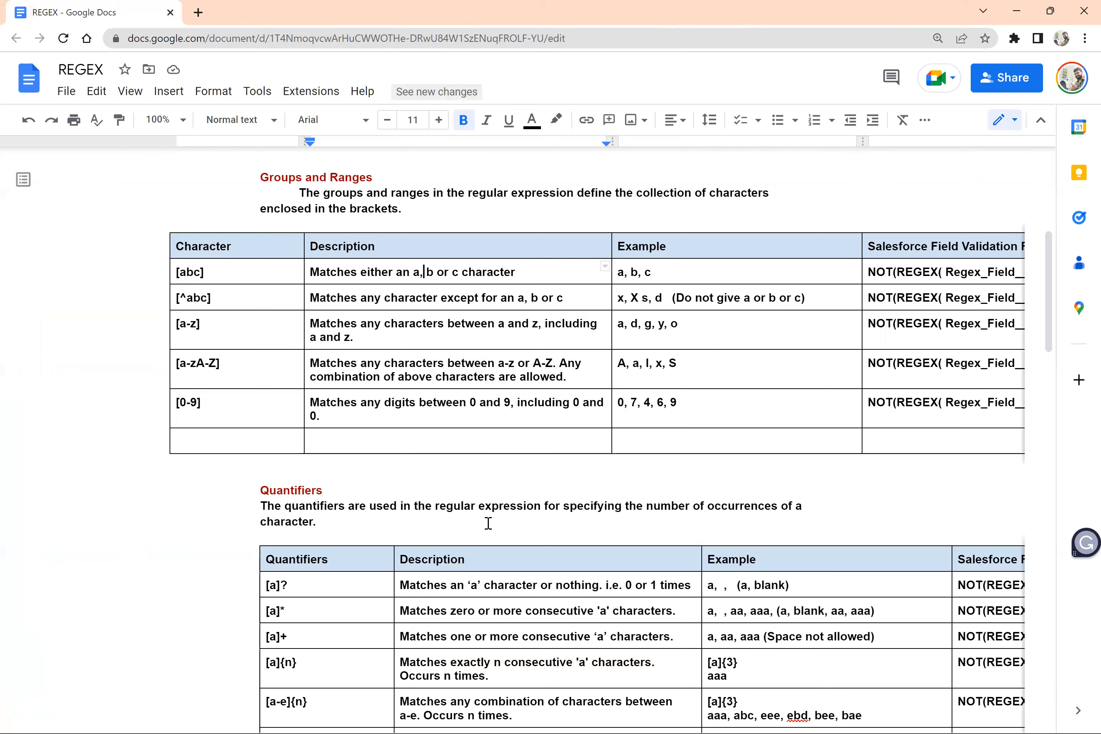
{"action": "left_click_drag", "start_coordinate": [243, 277], "coordinate": [142, 272]}
{"action": "scroll", "coordinate": [448, 314], "scroll_direction": "right", "scroll_amount": 5}
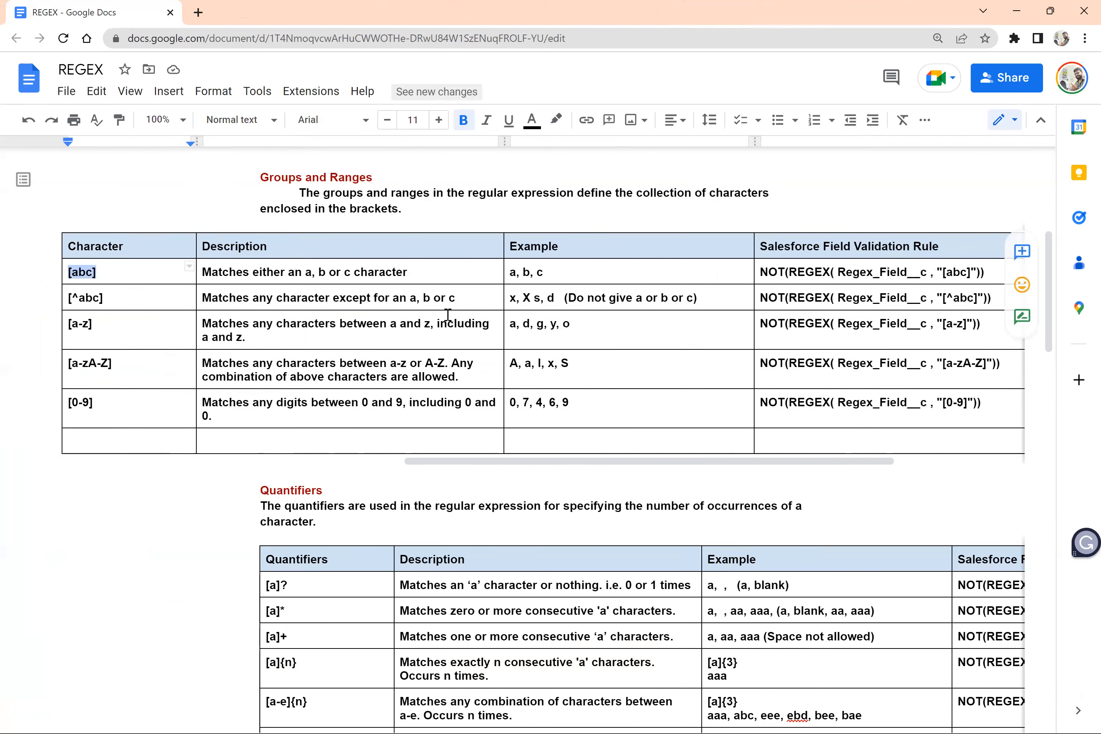
{"action": "scroll", "coordinate": [448, 315], "scroll_direction": "left", "scroll_amount": 5}
{"action": "scroll", "coordinate": [448, 314], "scroll_direction": "left", "scroll_amount": 2}
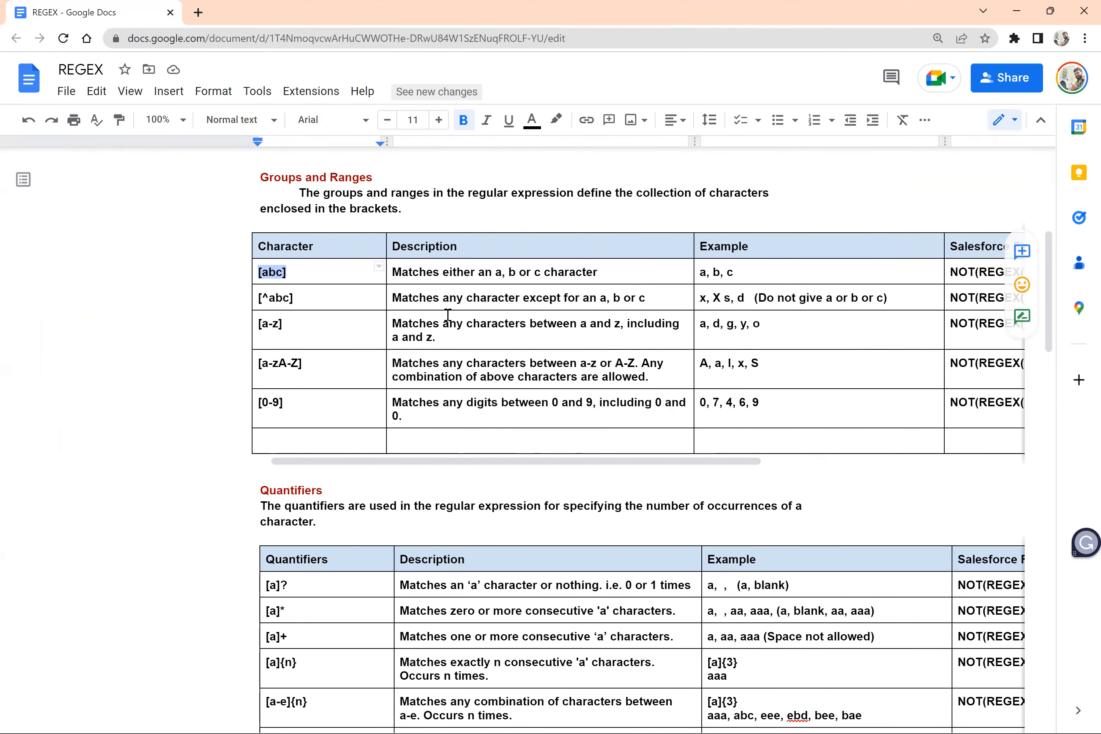
Step: Examine the [^abc] row's description and validation rule, comparing its pattern with [abc]
{"action": "left_click", "coordinate": [365, 303]}
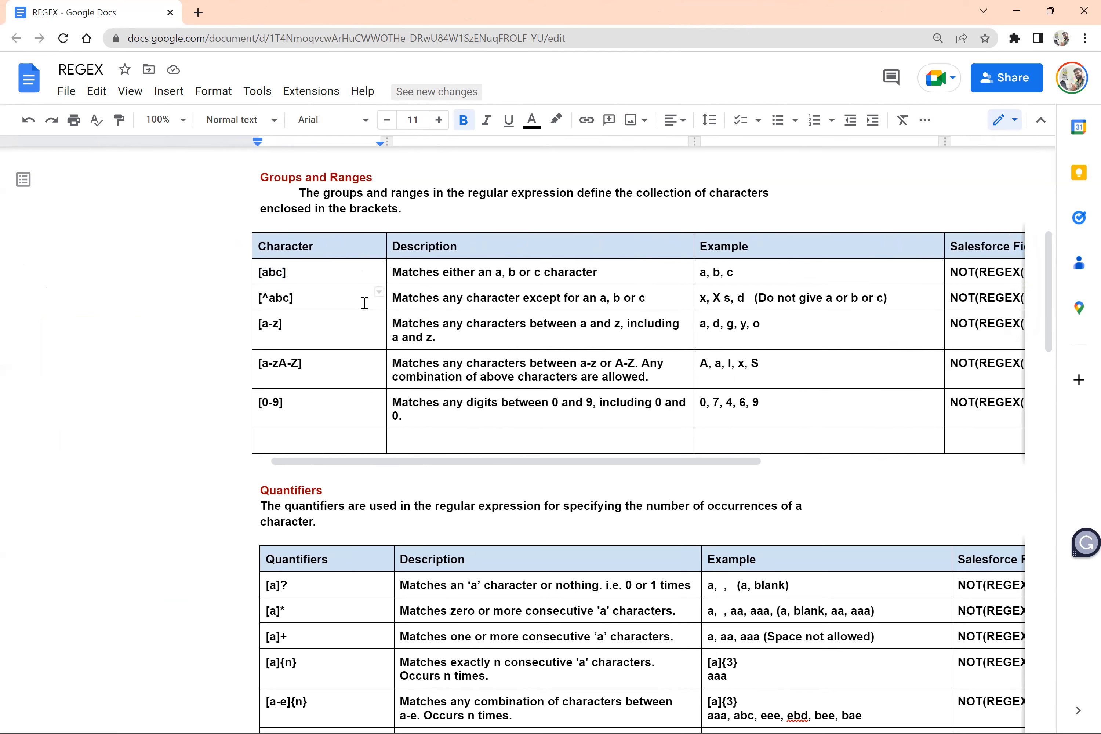
{"action": "left_click_drag", "start_coordinate": [392, 297], "coordinate": [645, 301]}
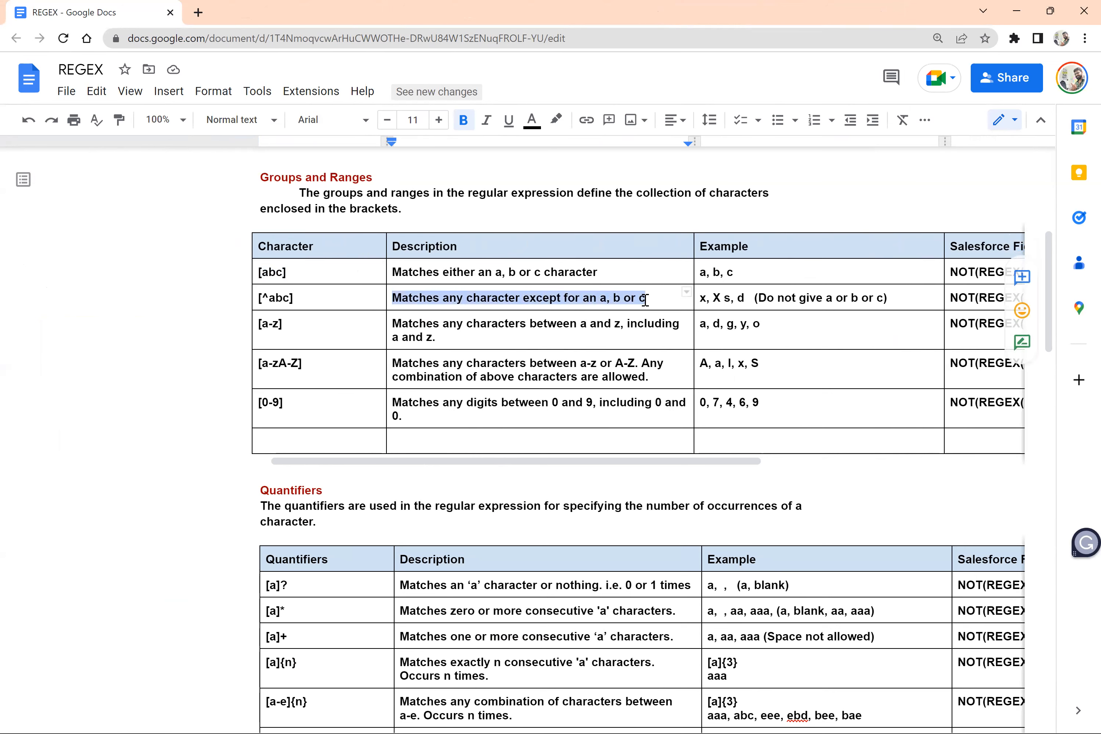
{"action": "left_click", "coordinate": [269, 295]}
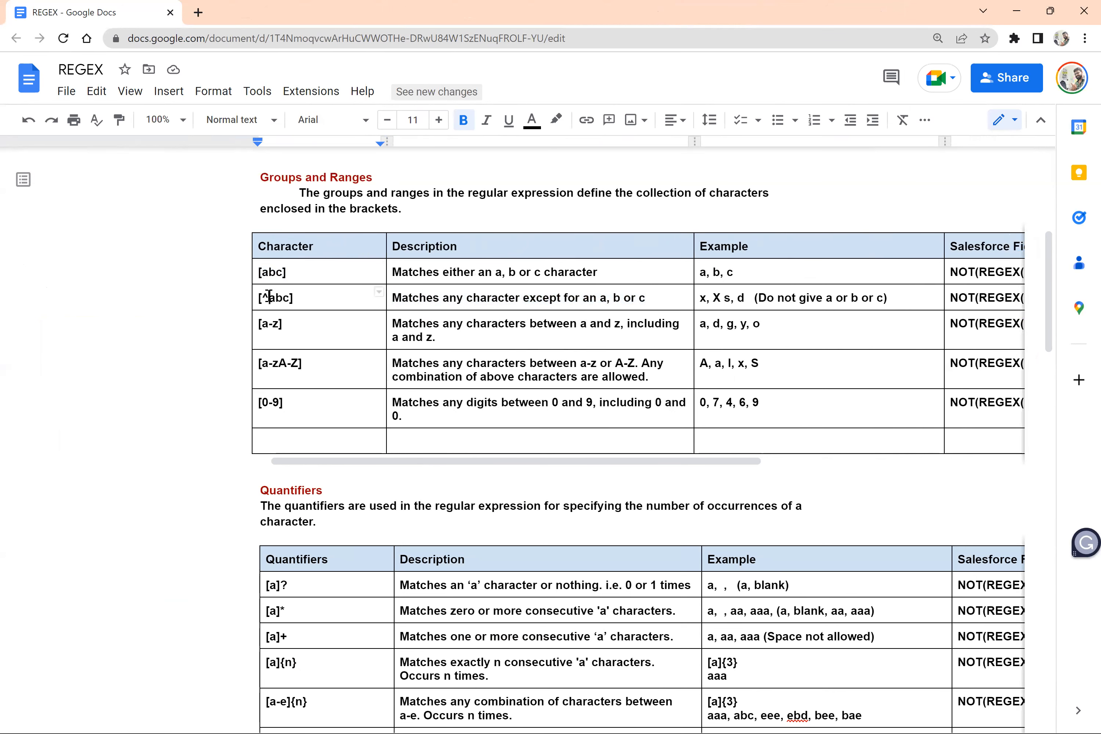
{"action": "double_click", "coordinate": [278, 297]}
{"action": "double_click", "coordinate": [278, 273]}
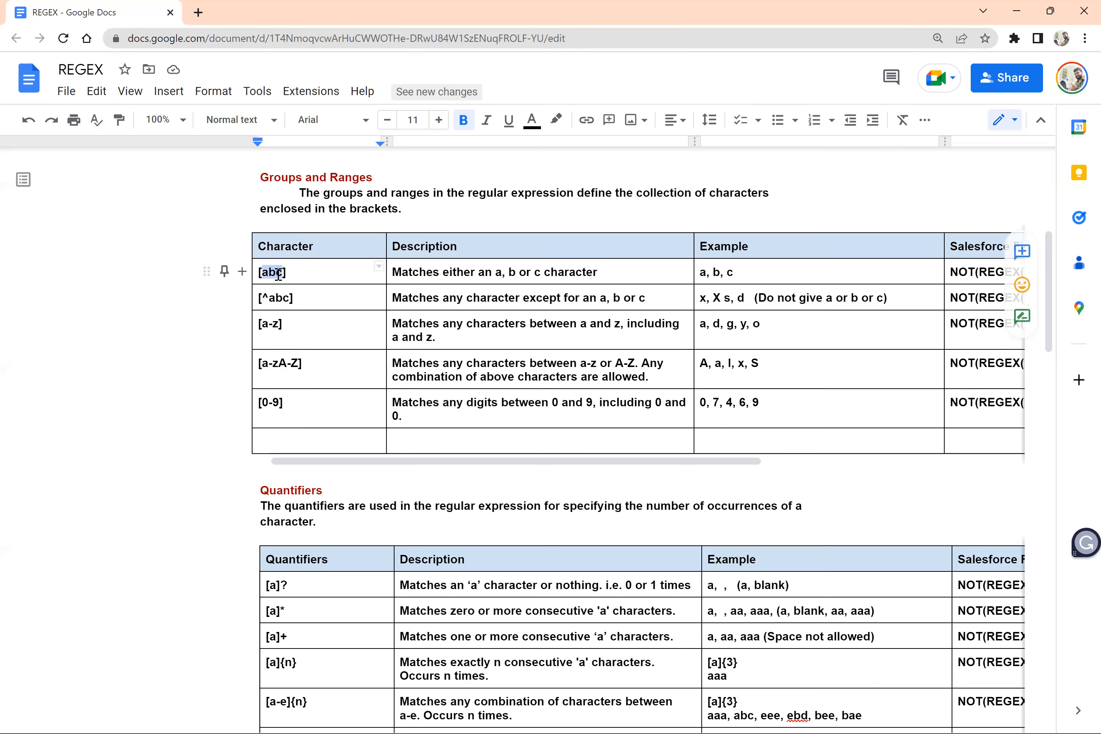
{"action": "double_click", "coordinate": [279, 299]}
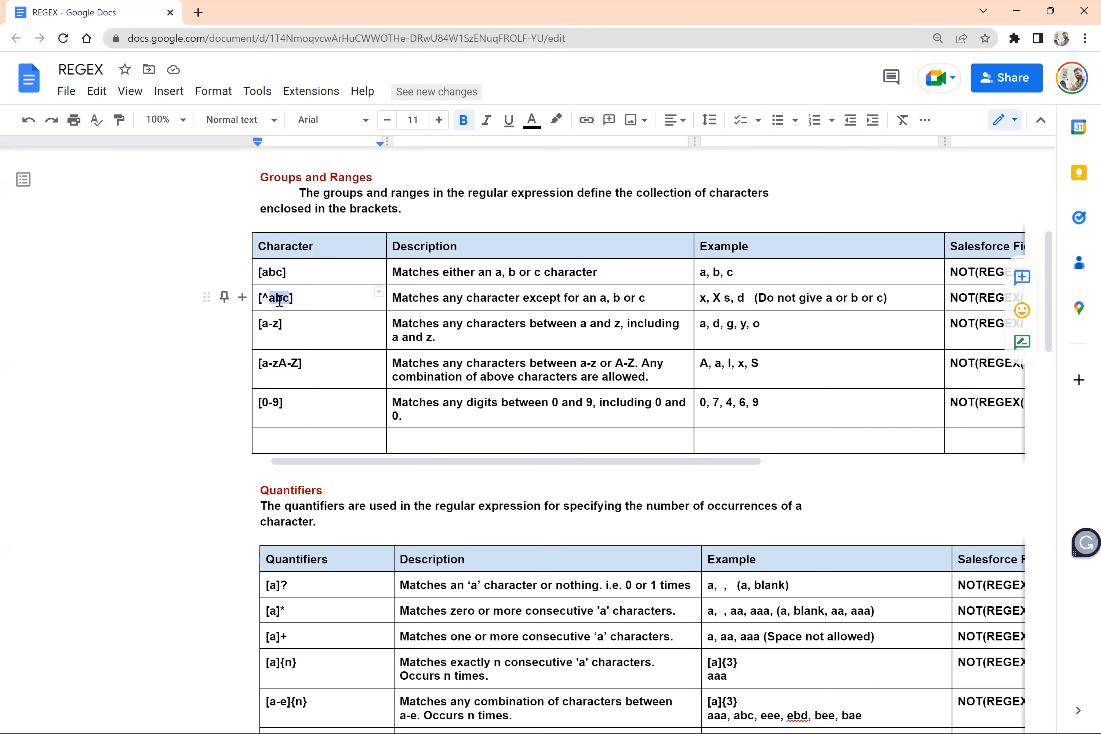
{"action": "scroll", "coordinate": [295, 299], "scroll_direction": "right", "scroll_amount": 5}
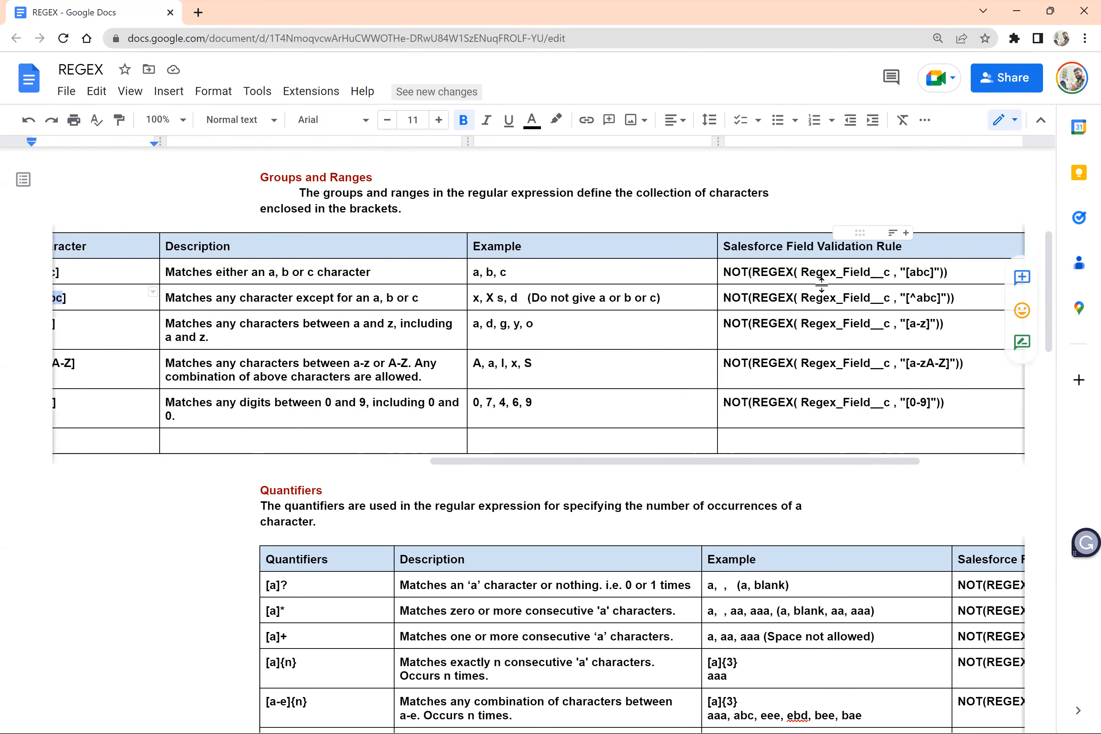
{"action": "key", "text": "Tab"}
{"action": "key", "text": "Tab"}
{"action": "key", "text": "Tab"}
Step: Examine the [a-z] row of the Groups and Ranges table, highlight its pattern, and switch back to the course record in Salesforce
{"action": "scroll", "coordinate": [585, 388], "scroll_direction": "left", "scroll_amount": 5}
{"action": "left_click", "coordinate": [294, 364]}
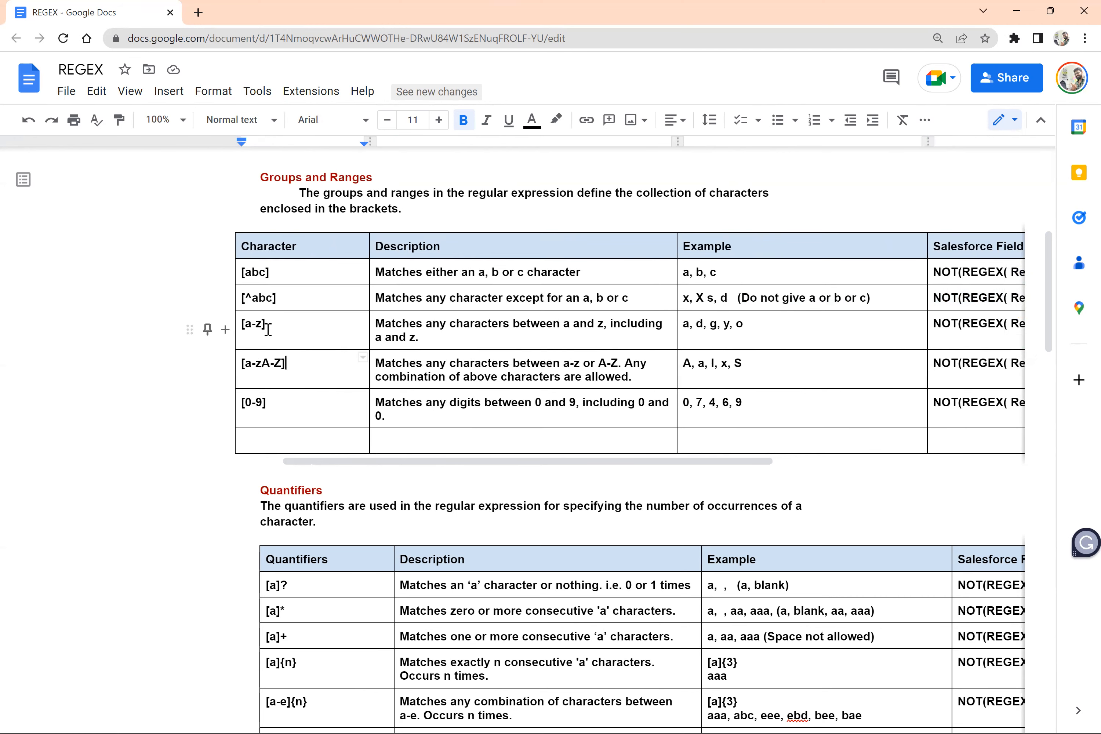
{"action": "double_click", "coordinate": [423, 326]}
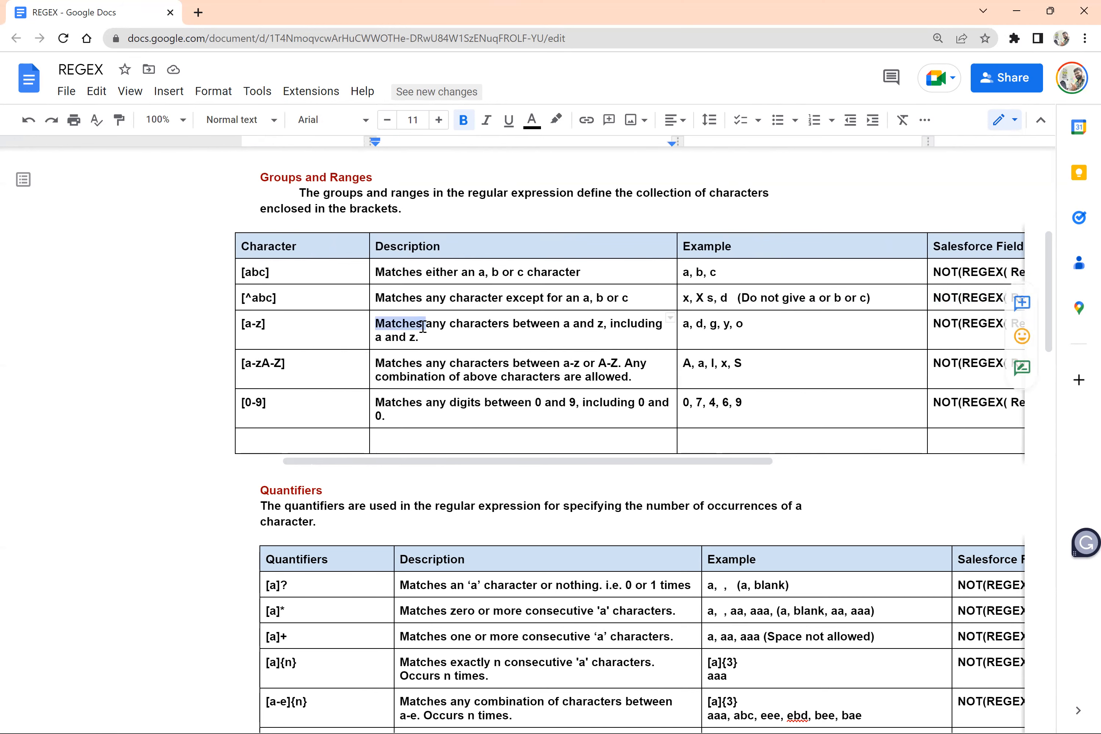
{"action": "scroll", "coordinate": [362, 346], "scroll_direction": "up", "scroll_amount": 2}
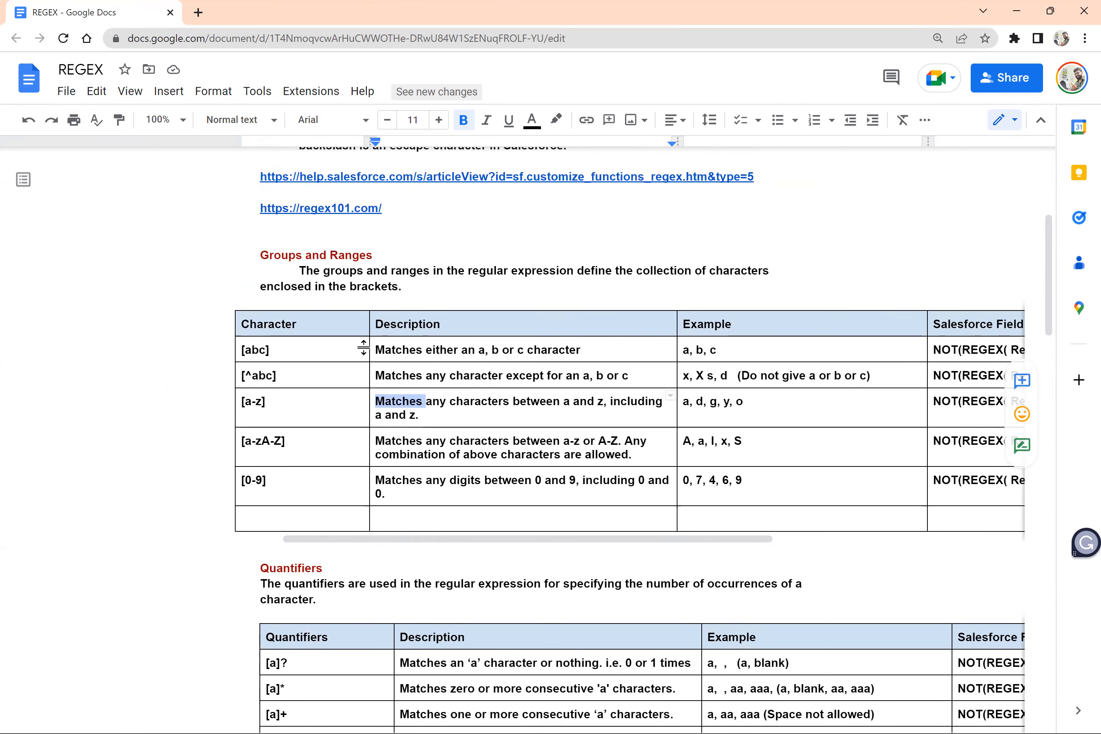
{"action": "double_click", "coordinate": [350, 266]}
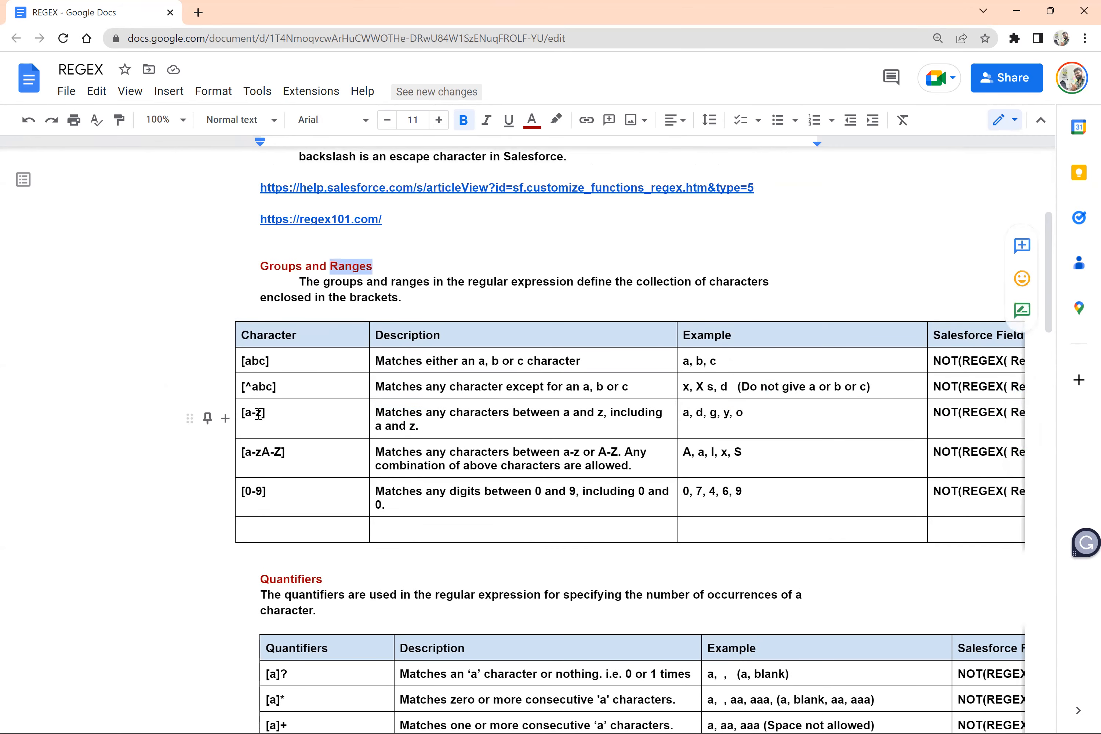
{"action": "mouse_move", "coordinate": [261, 414]}
{"action": "left_mouse_down"}
{"action": "mouse_move", "coordinate": [250, 415]}
{"action": "mouse_move", "coordinate": [274, 414]}
{"action": "mouse_move", "coordinate": [243, 416]}
{"action": "left_mouse_up"}
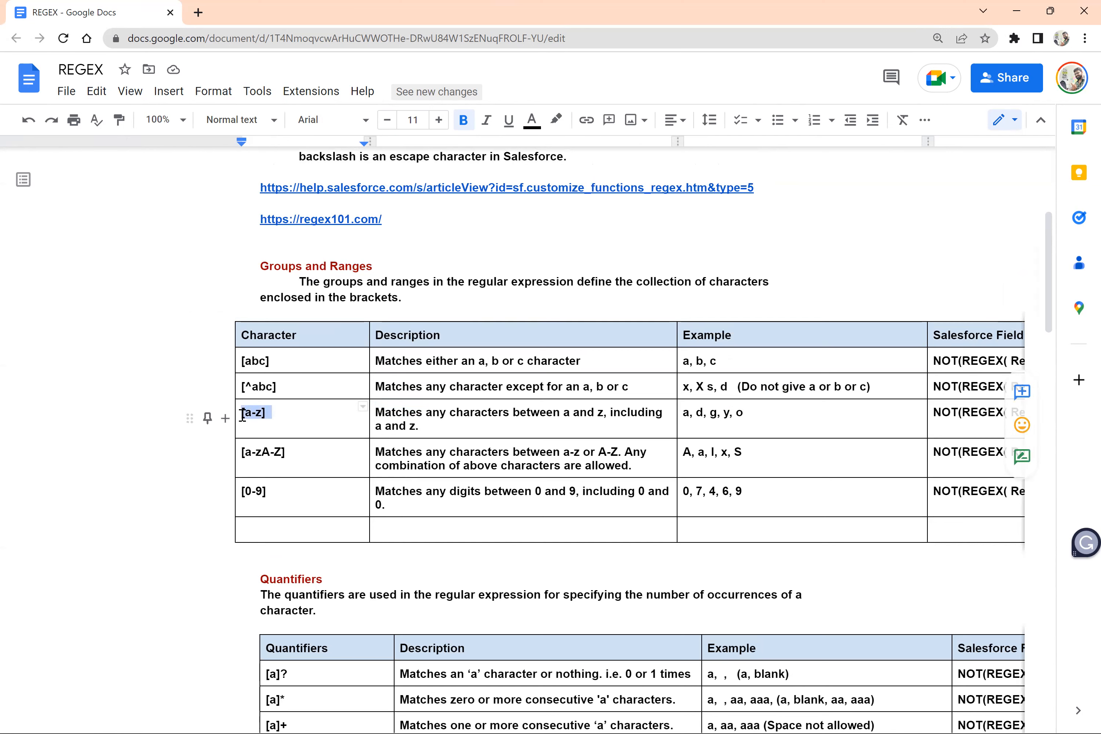
{"action": "left_click", "coordinate": [268, 414]}
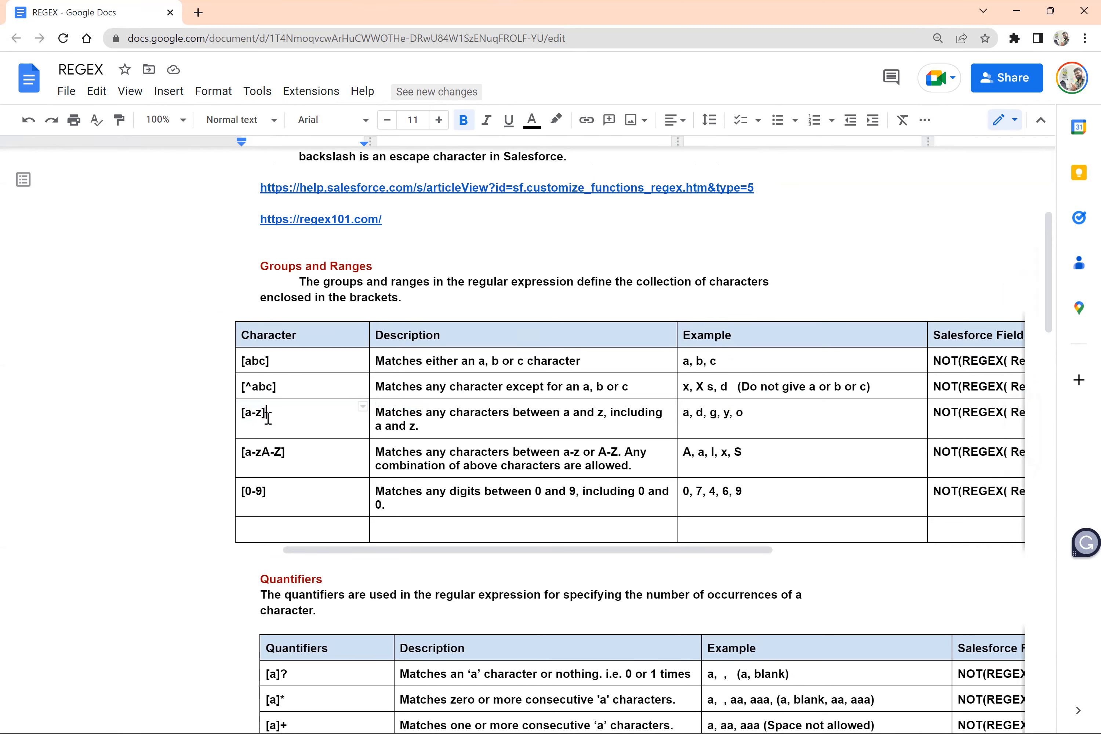
{"action": "key", "text": "shift+Left"}
{"action": "key", "text": "shift+Left"}
{"action": "key", "text": "shift+Left"}
{"action": "key", "text": "shift+Left"}
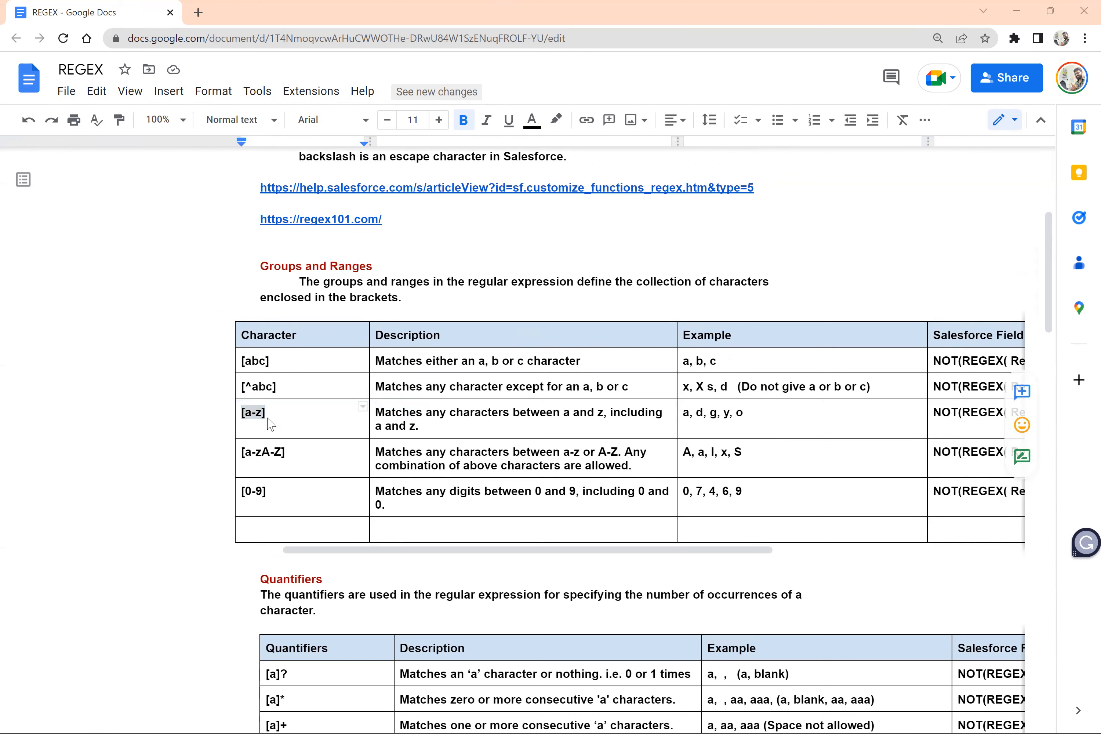
{"action": "key", "text": "alt+Tab"}
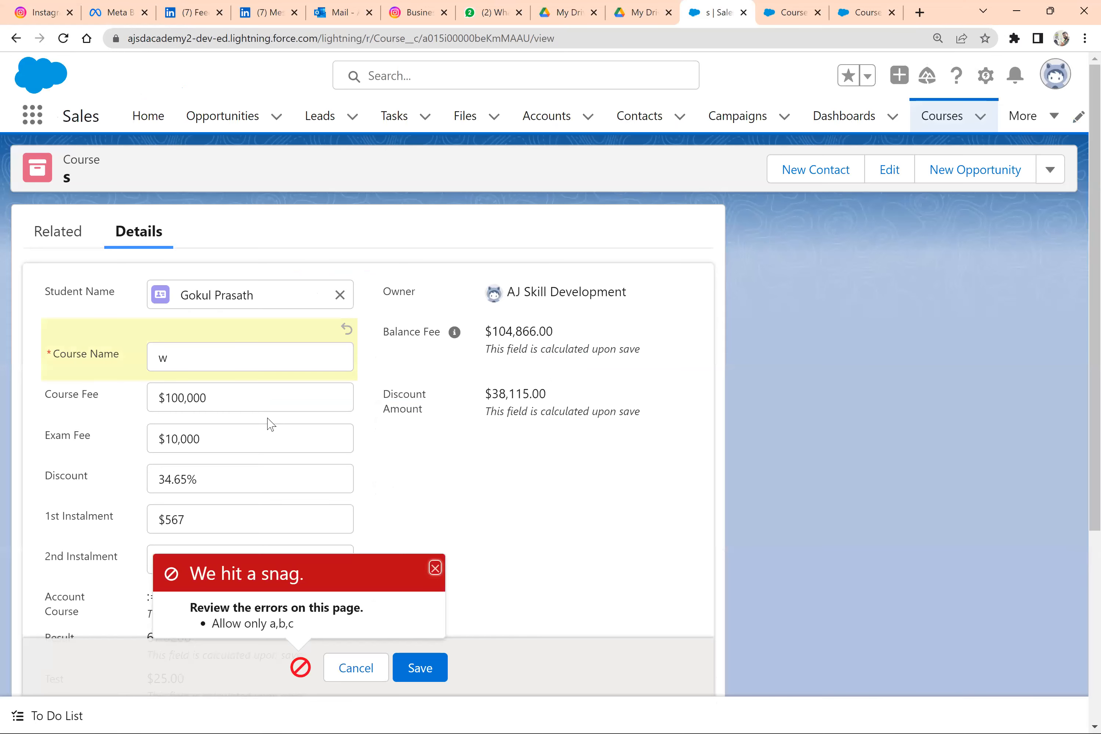
Step: Edit the Course validation rule so its formula reads NOT(REGEX( Name , "[a-z]")), and save it
{"action": "left_click", "coordinate": [807, 10]}
{"action": "left_click", "coordinate": [521, 318]}
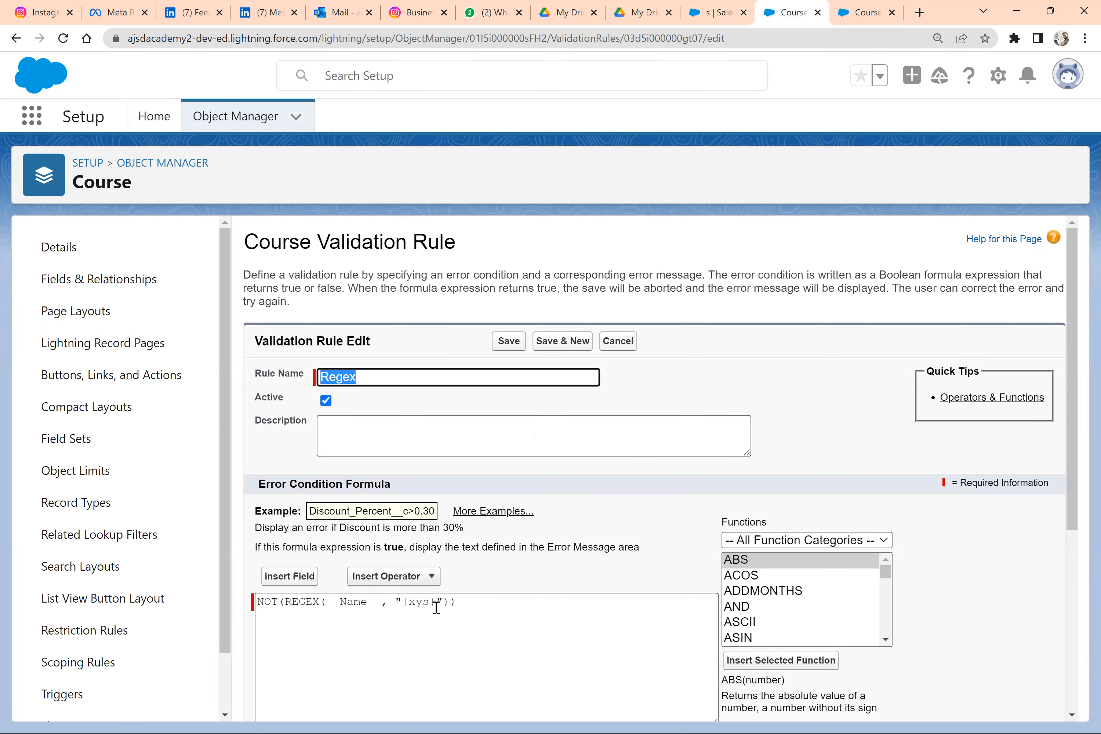
{"action": "left_click", "coordinate": [436, 607]}
{"action": "key", "text": "BackSpace"}
{"action": "key", "text": "BackSpace"}
{"action": "key", "text": "BackSpace"}
{"action": "key", "text": "BackSpace"}
{"action": "type", "text": "[a-z]"}
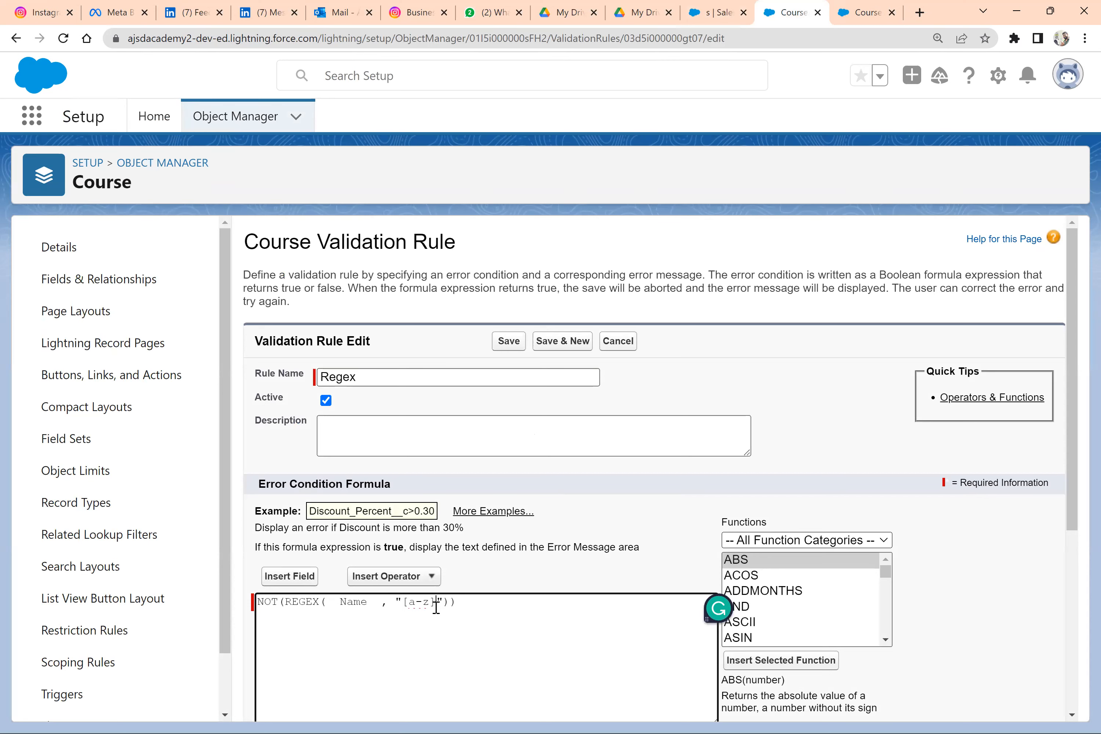
{"action": "left_click", "coordinate": [509, 341]}
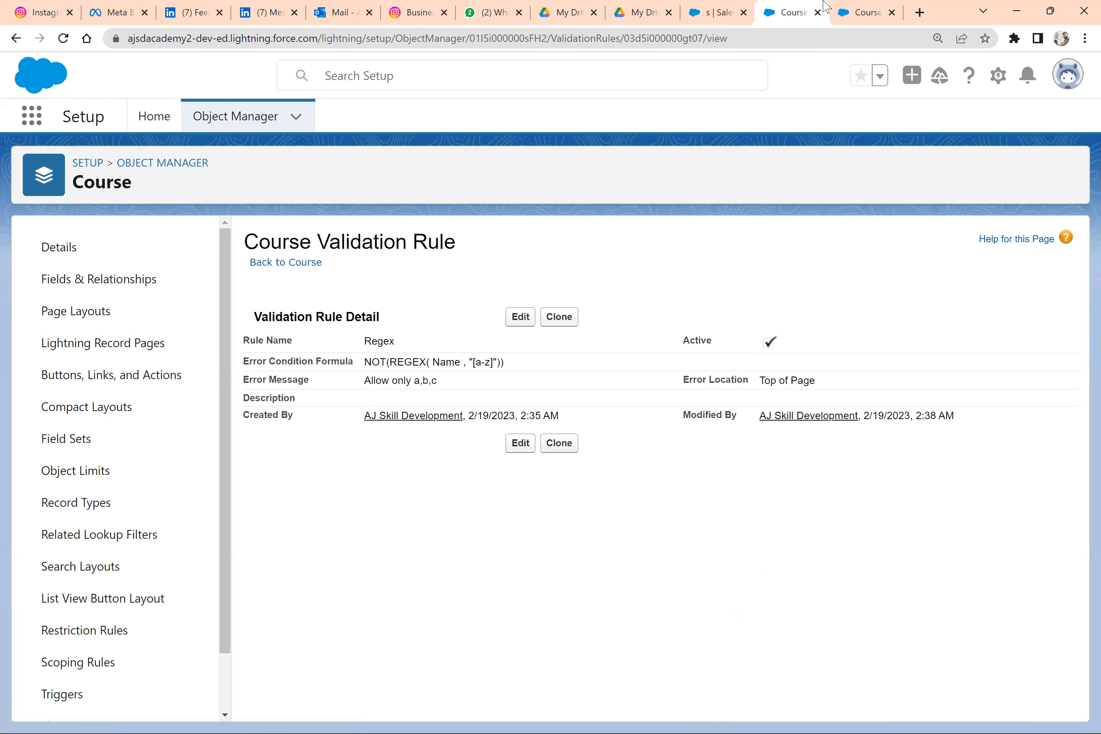
Step: Return to the course record, set its Course Name to "azgfcsahdscdhgfv", and try to save it
{"action": "left_click", "coordinate": [868, 8]}
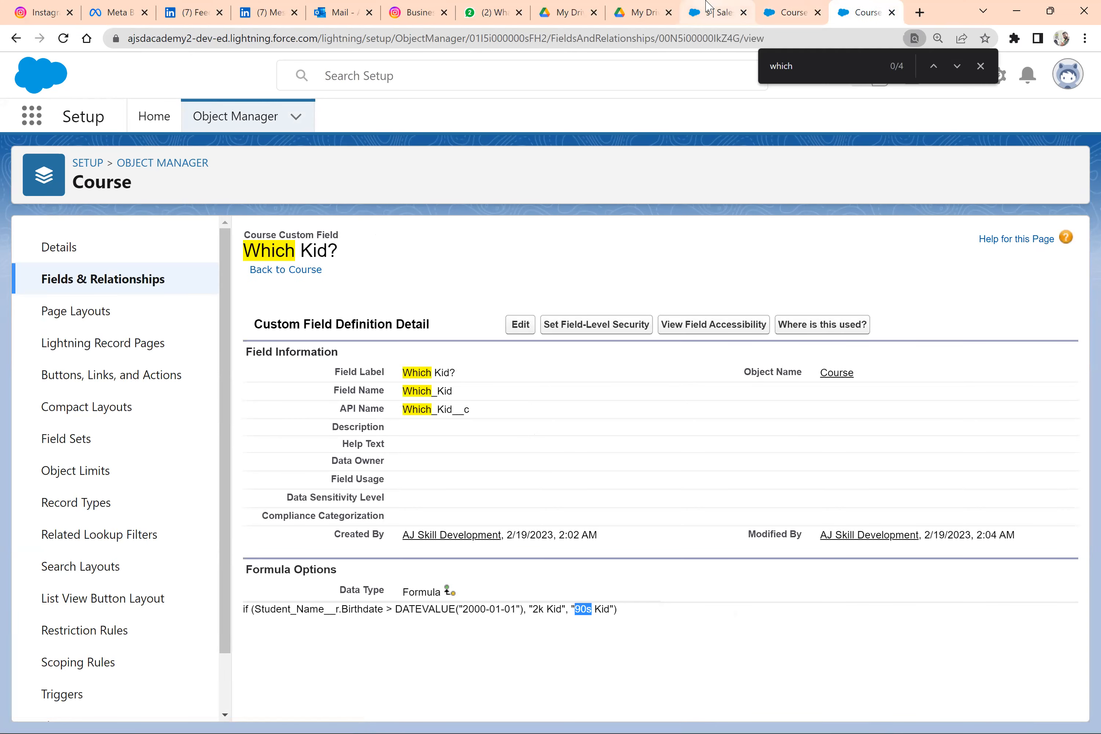
{"action": "left_click", "coordinate": [696, 10]}
{"action": "left_click", "coordinate": [237, 364]}
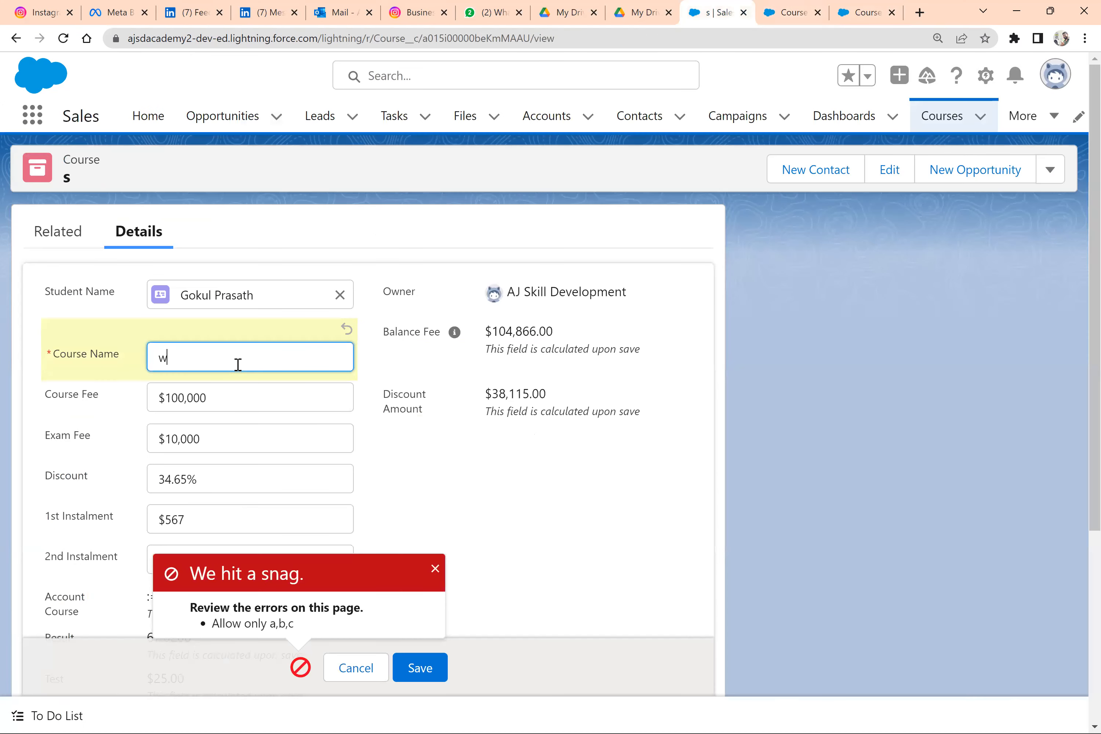
{"action": "type", "text": "azgfcsahdscdhgfv"}
{"action": "left_click", "coordinate": [412, 677]}
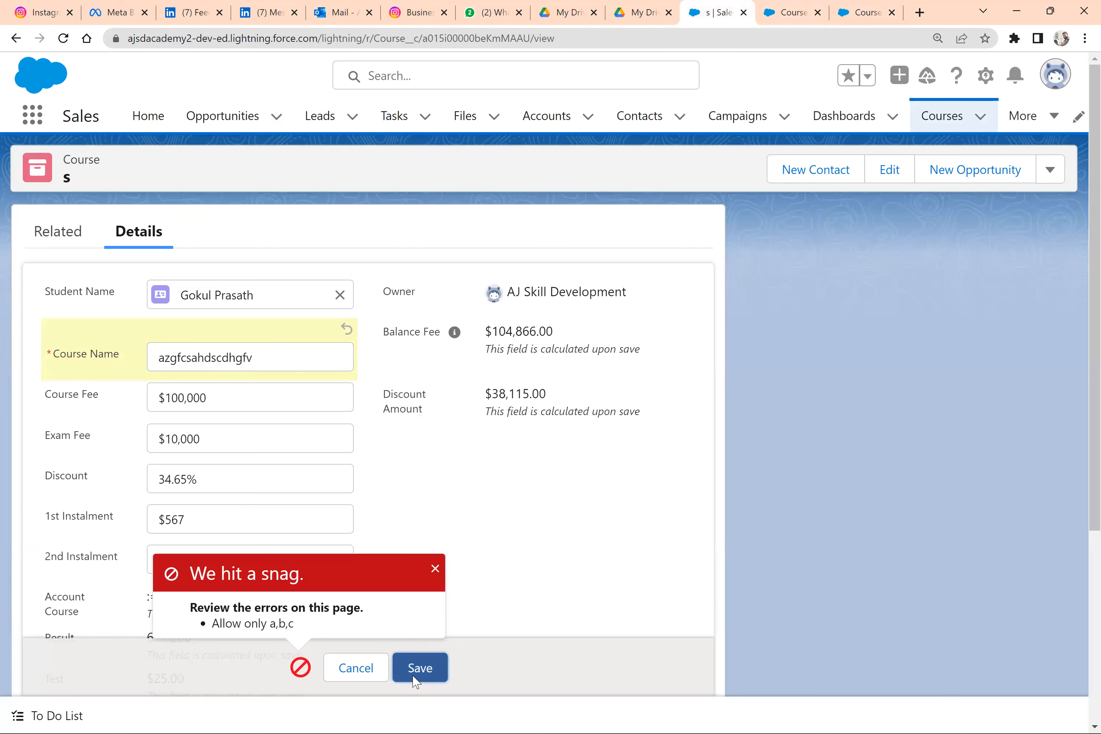
Step: Save the course record with "a" as its Course Name, and again with "y"
{"action": "left_click", "coordinate": [269, 352]}
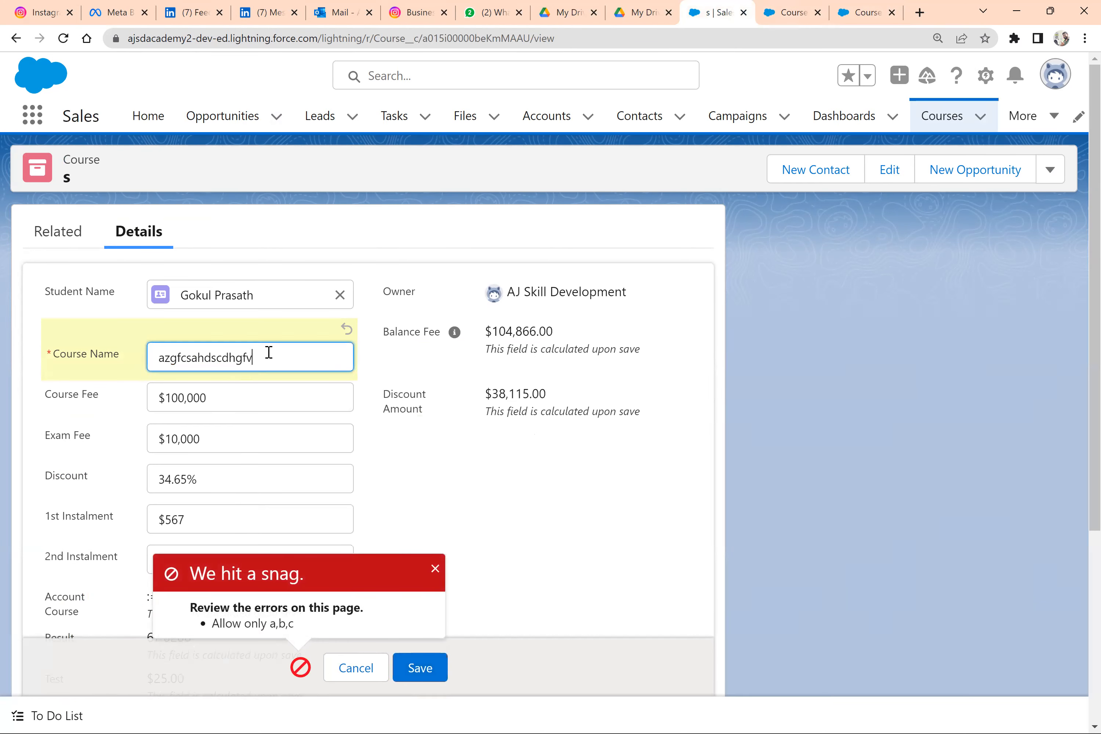
{"action": "key", "text": "ctrl+a"}
{"action": "type", "text": "a"}
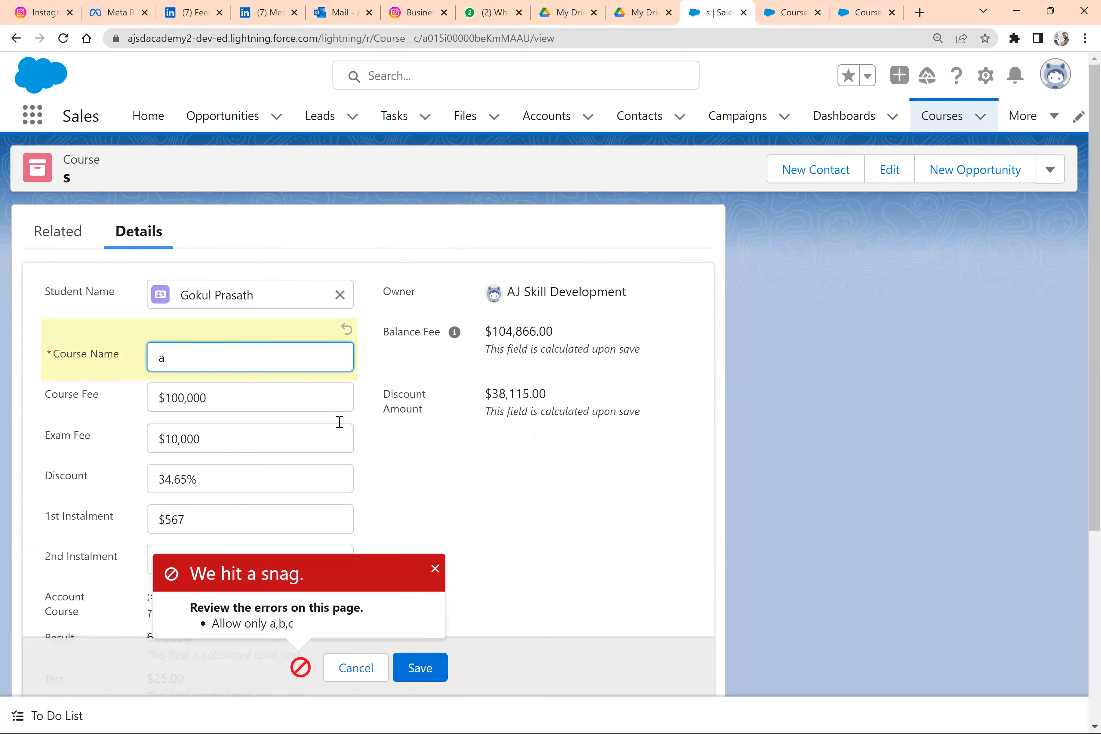
{"action": "left_click", "coordinate": [419, 668]}
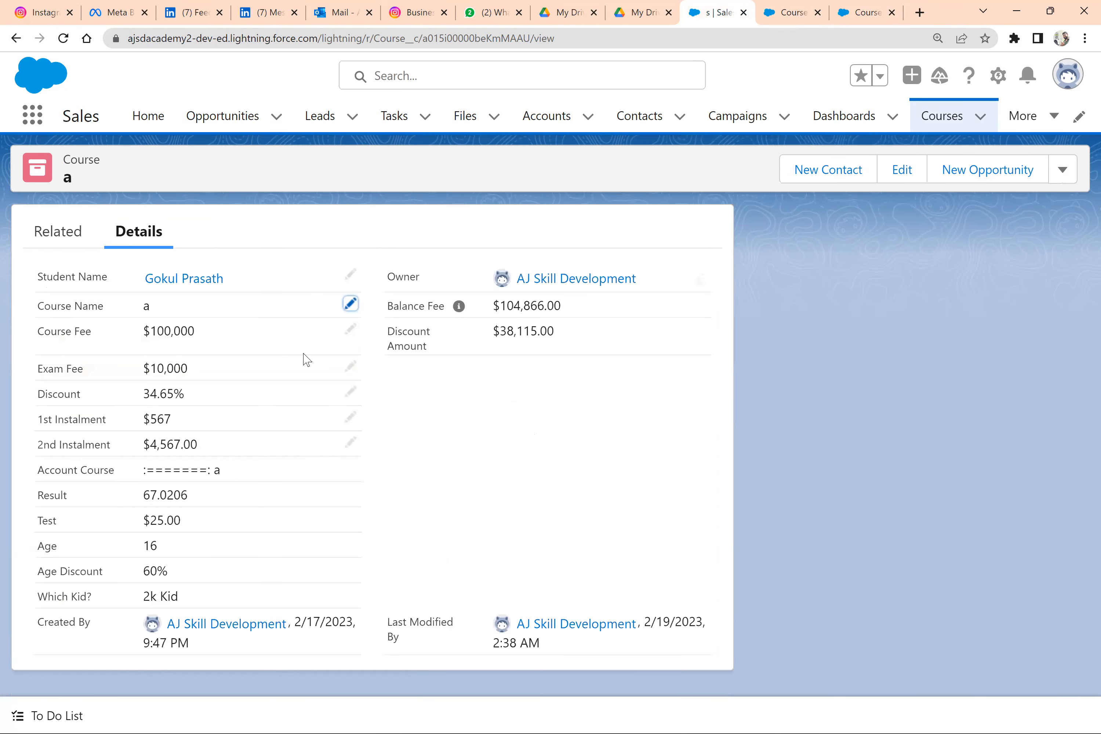
{"action": "left_click", "coordinate": [350, 303]}
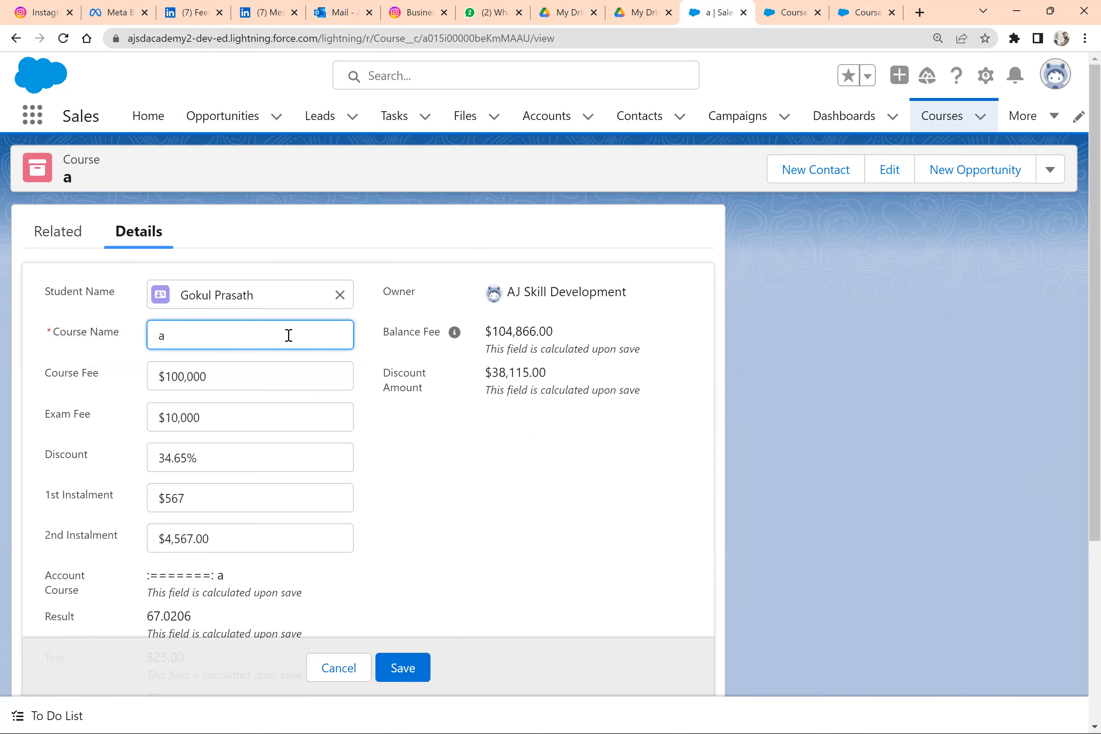
{"action": "type", "text": "y"}
{"action": "left_click", "coordinate": [405, 667]}
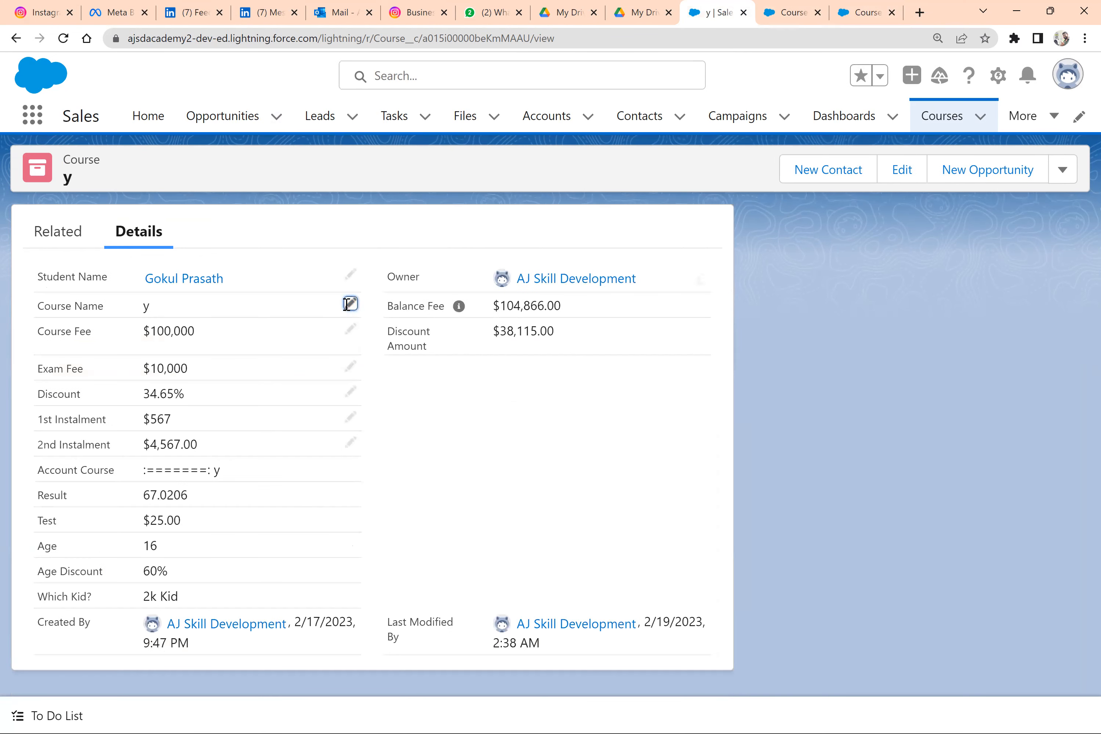
Step: Try to save the course record with "3" as its Course Name, and again with an uppercase "A"
{"action": "left_click", "coordinate": [349, 303]}
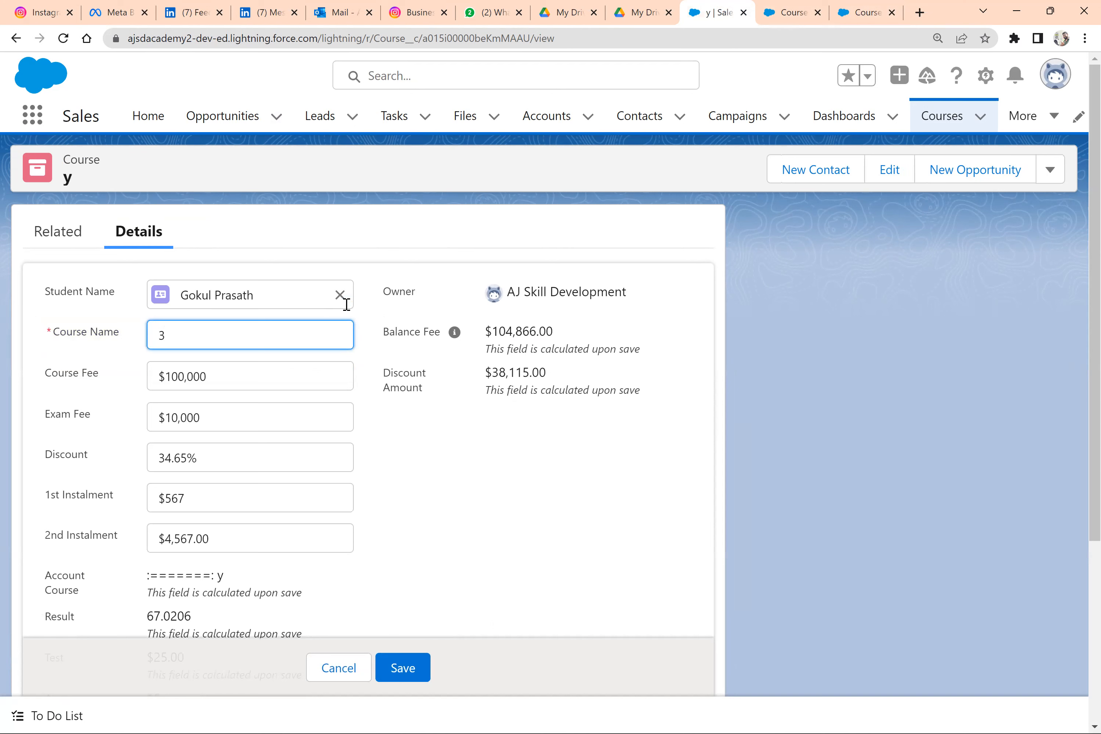
{"action": "left_click", "coordinate": [417, 670]}
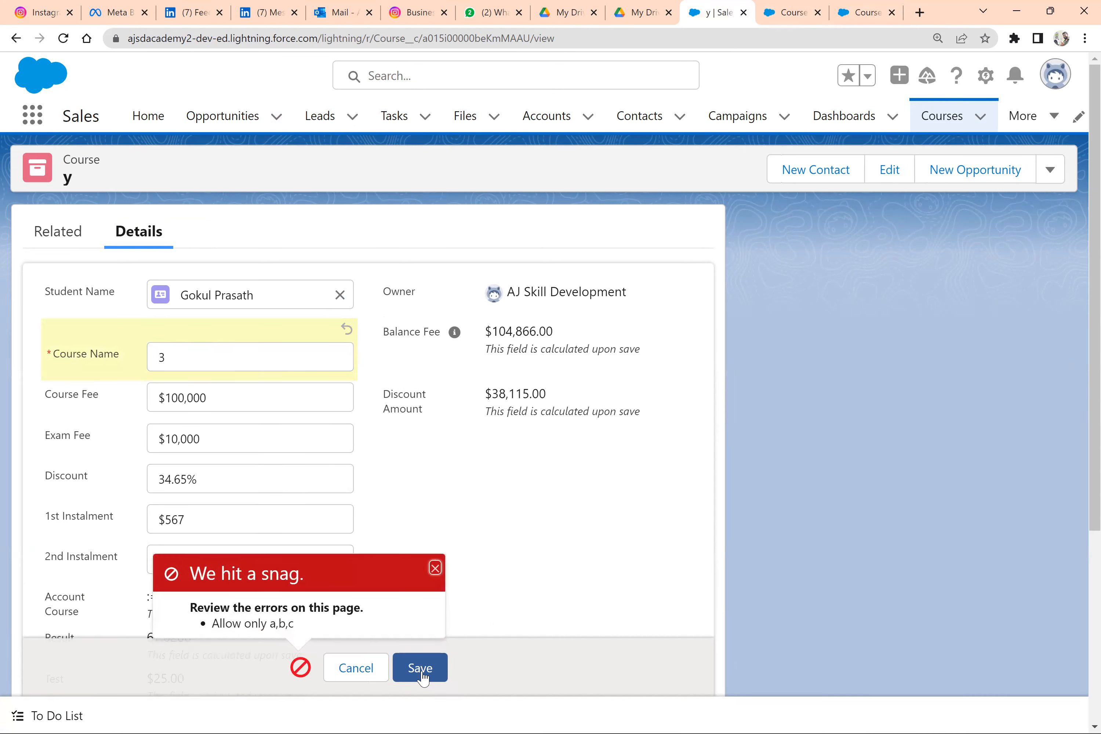
{"action": "left_click", "coordinate": [333, 357]}
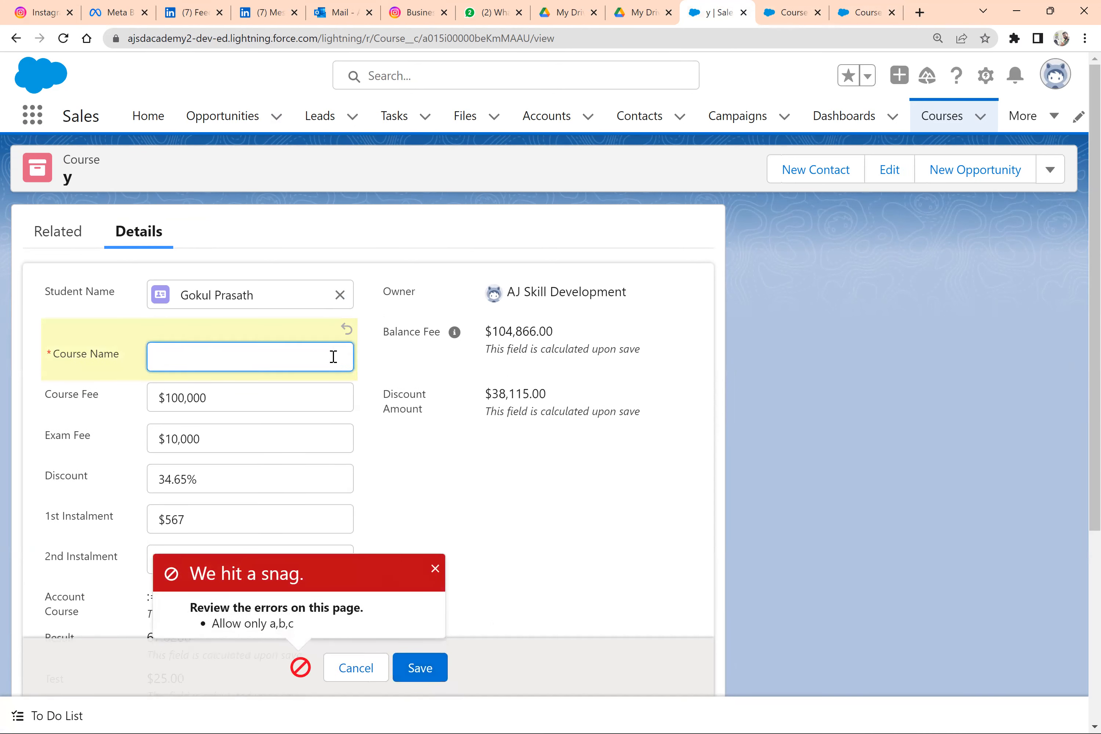
{"action": "left_click", "coordinate": [429, 675]}
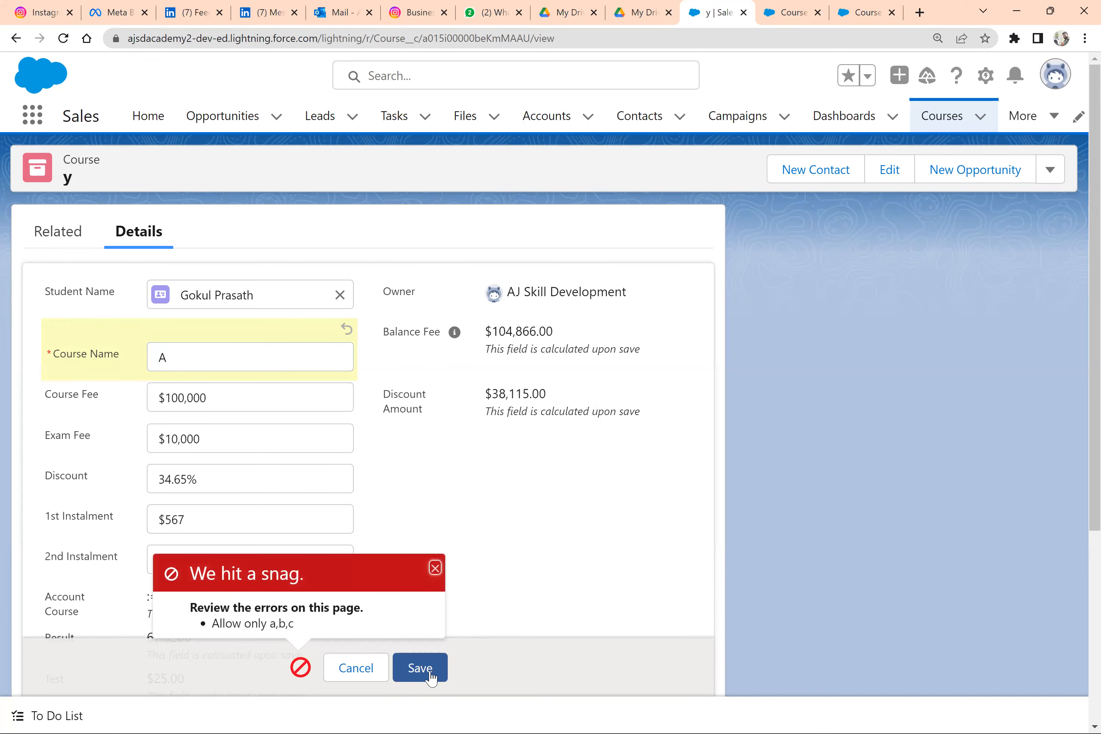
Step: Switch to the REGEX notes and highlight the [a-zA-Z] pattern in the Groups and Ranges table
{"action": "key", "text": "alt+Tab"}
{"action": "left_click", "coordinate": [308, 448]}
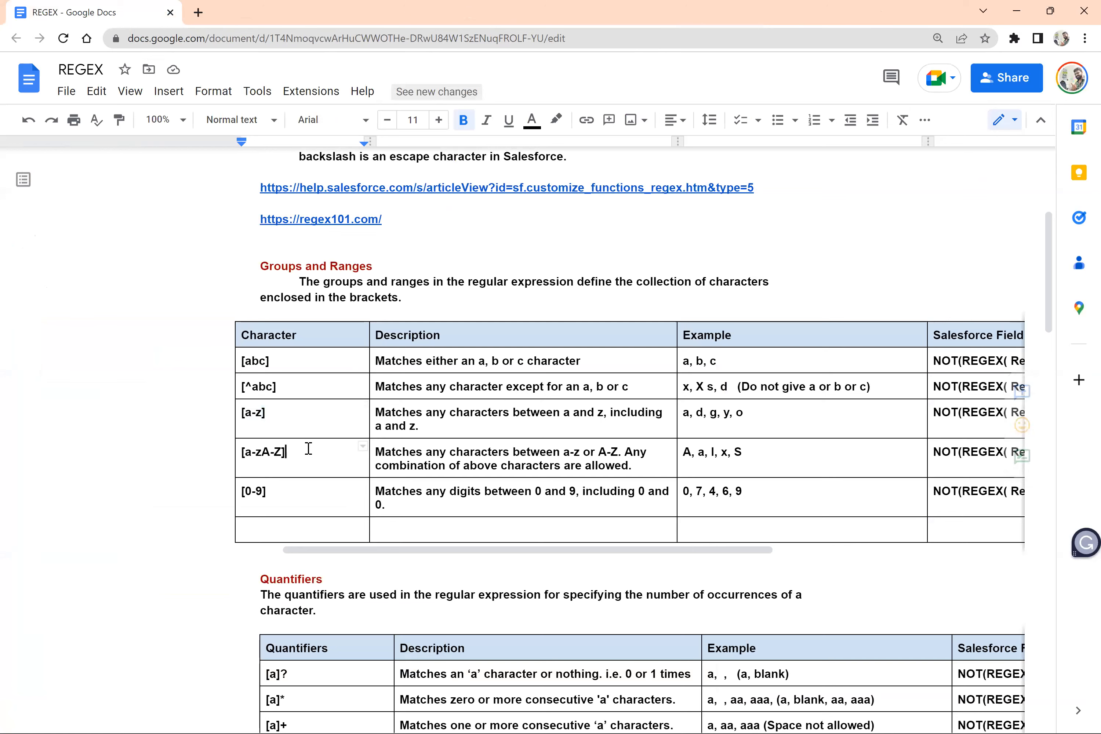
{"action": "double_click", "coordinate": [302, 450]}
{"action": "left_click", "coordinate": [245, 453], "text": "shift"}
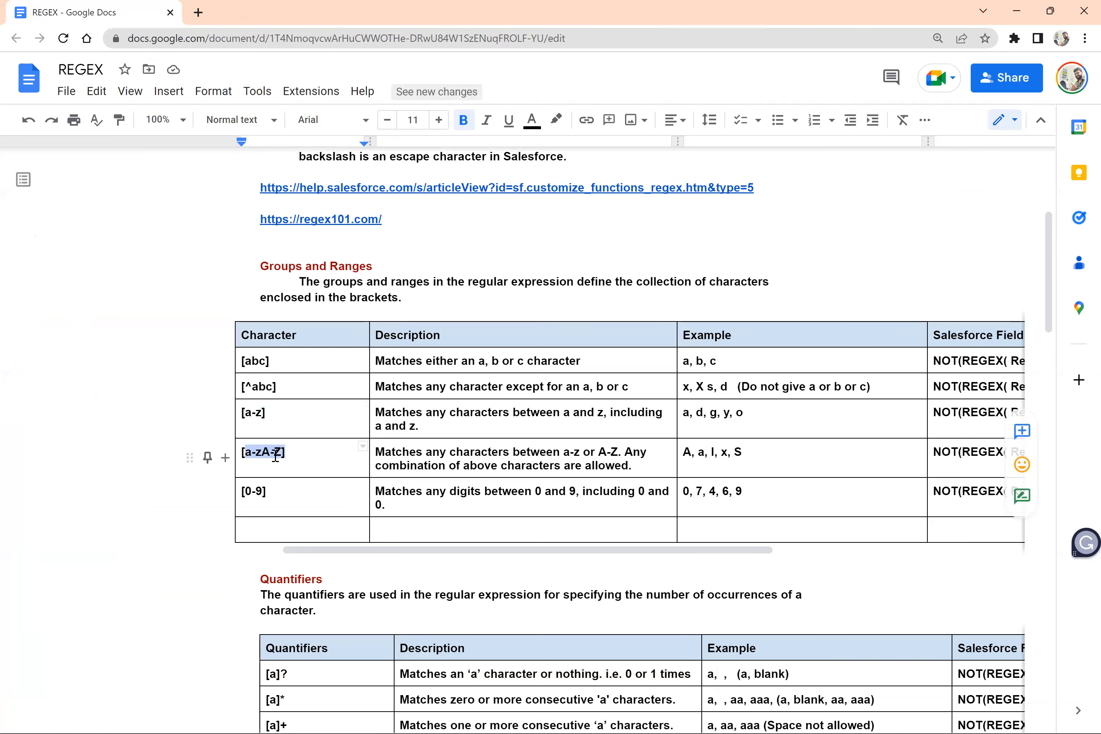
Step: Examine the [0-9] row of the Groups and Ranges table, highlighting its pattern
{"action": "scroll", "coordinate": [275, 455], "scroll_direction": "down", "scroll_amount": 2}
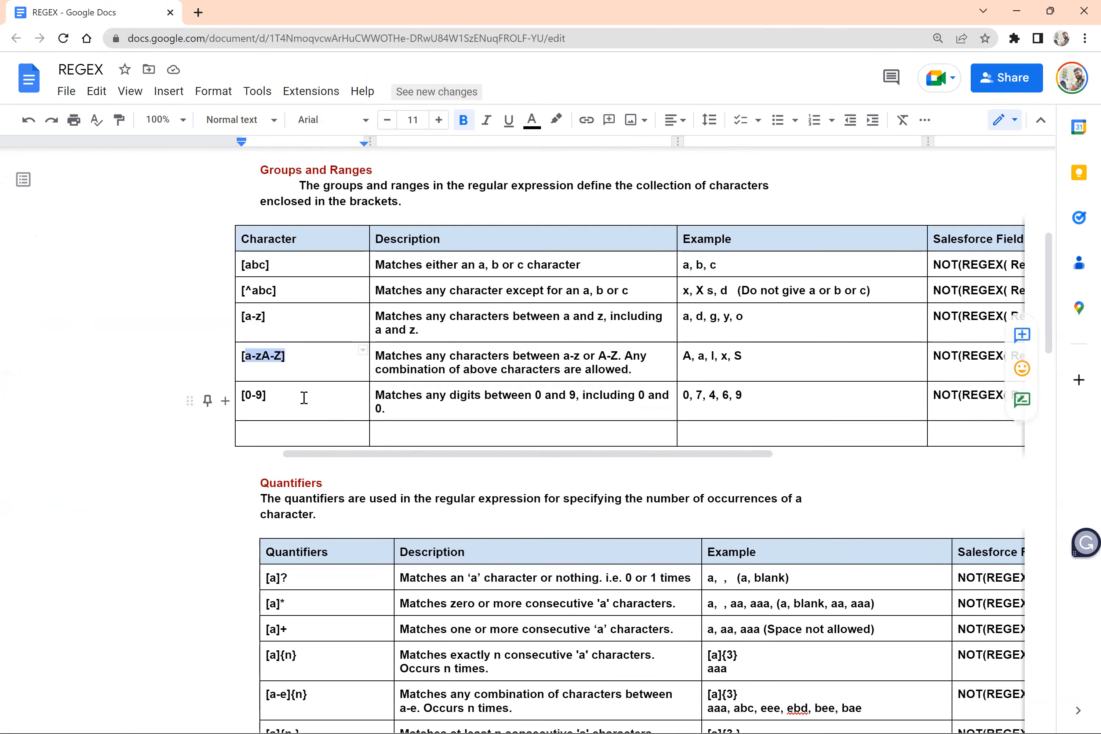
{"action": "left_click", "coordinate": [302, 397]}
{"action": "key", "text": "shift+Left"}
{"action": "key", "text": "shift+Left"}
{"action": "key", "text": "shift+Left"}
{"action": "key", "text": "shift+Left"}
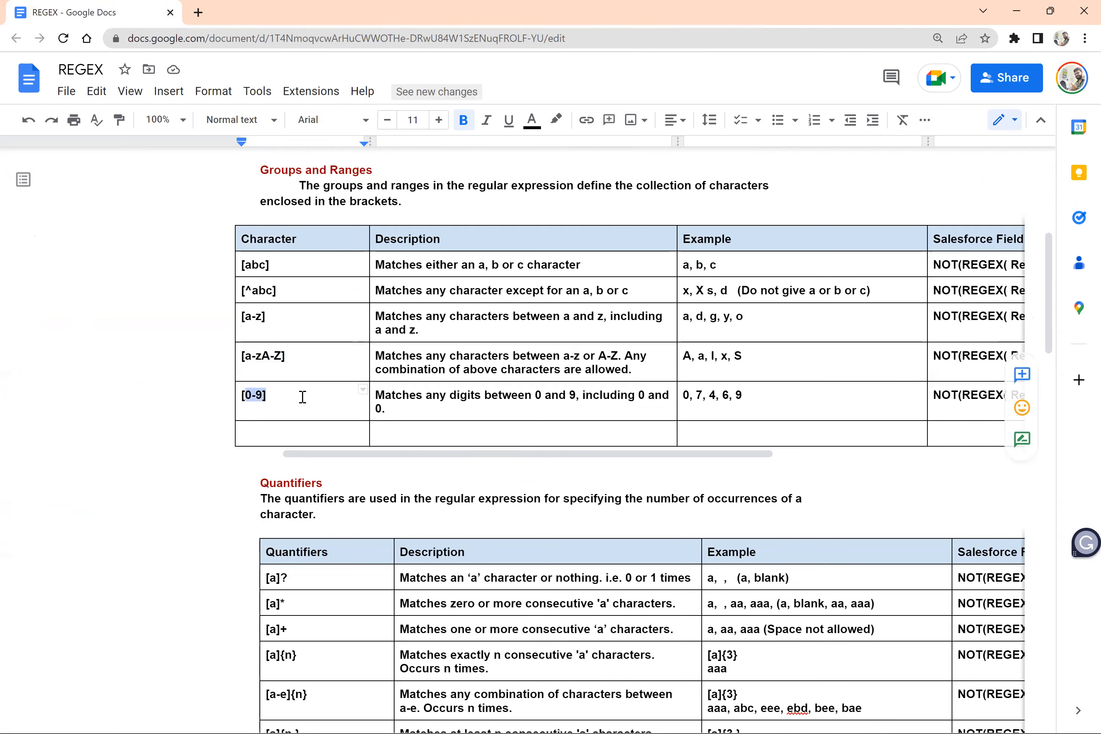
{"action": "left_click", "coordinate": [302, 396]}
{"action": "scroll", "coordinate": [302, 396], "scroll_direction": "up", "scroll_amount": 2}
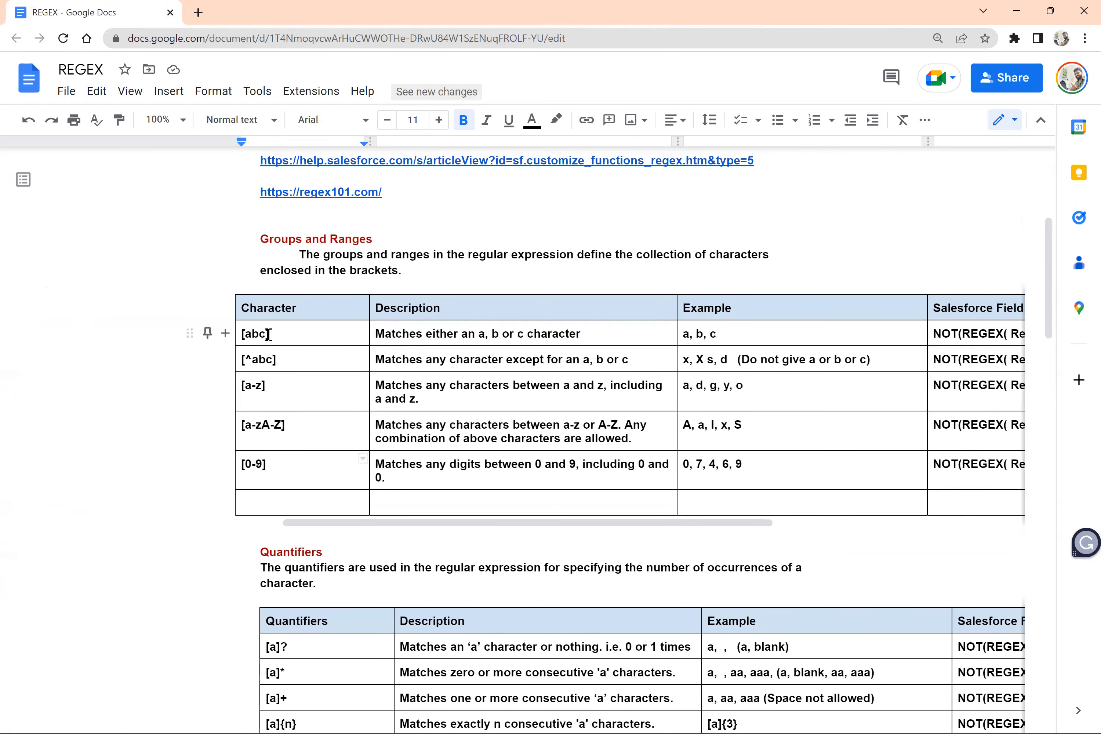
Step: Recap the [abc], [^abc], [a-z] and [a-zA-Z] patterns one by one in the Groups and Ranges table
{"action": "left_click_drag", "start_coordinate": [271, 335], "coordinate": [240, 335]}
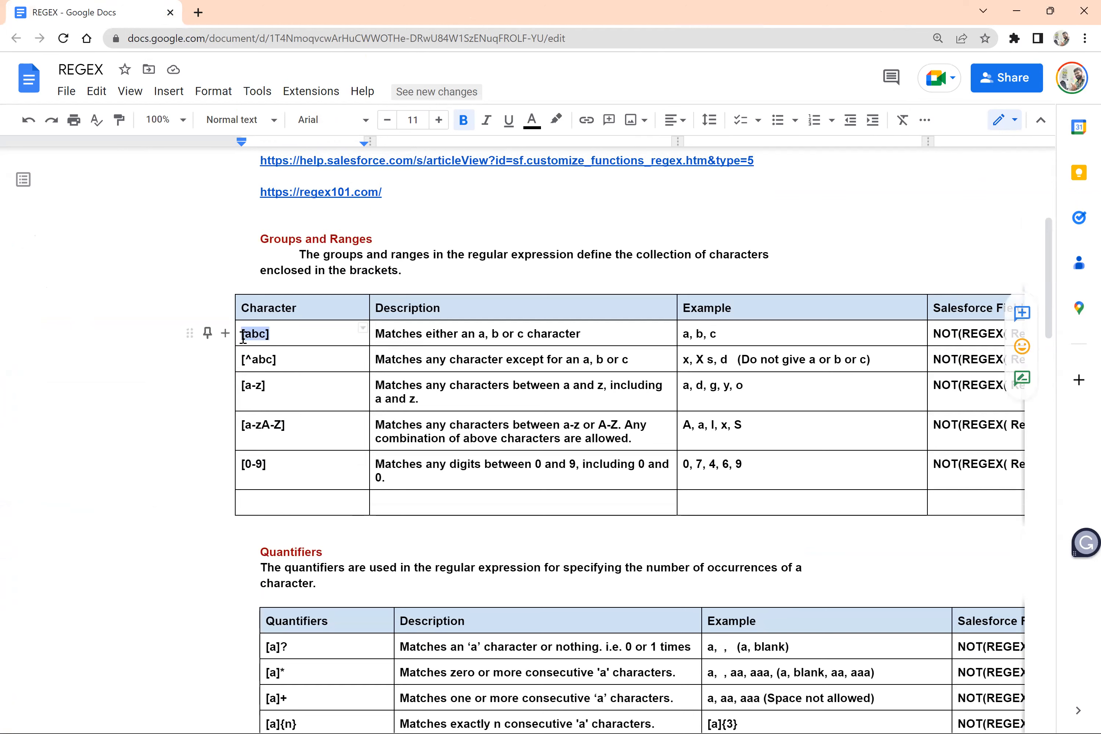
{"action": "left_click", "coordinate": [282, 358]}
{"action": "key", "text": "shift+Left"}
{"action": "key", "text": "shift+Left"}
{"action": "key", "text": "shift+Left"}
{"action": "key", "text": "shift+Left"}
{"action": "key", "text": "shift+Left"}
{"action": "key", "text": "shift+Left"}
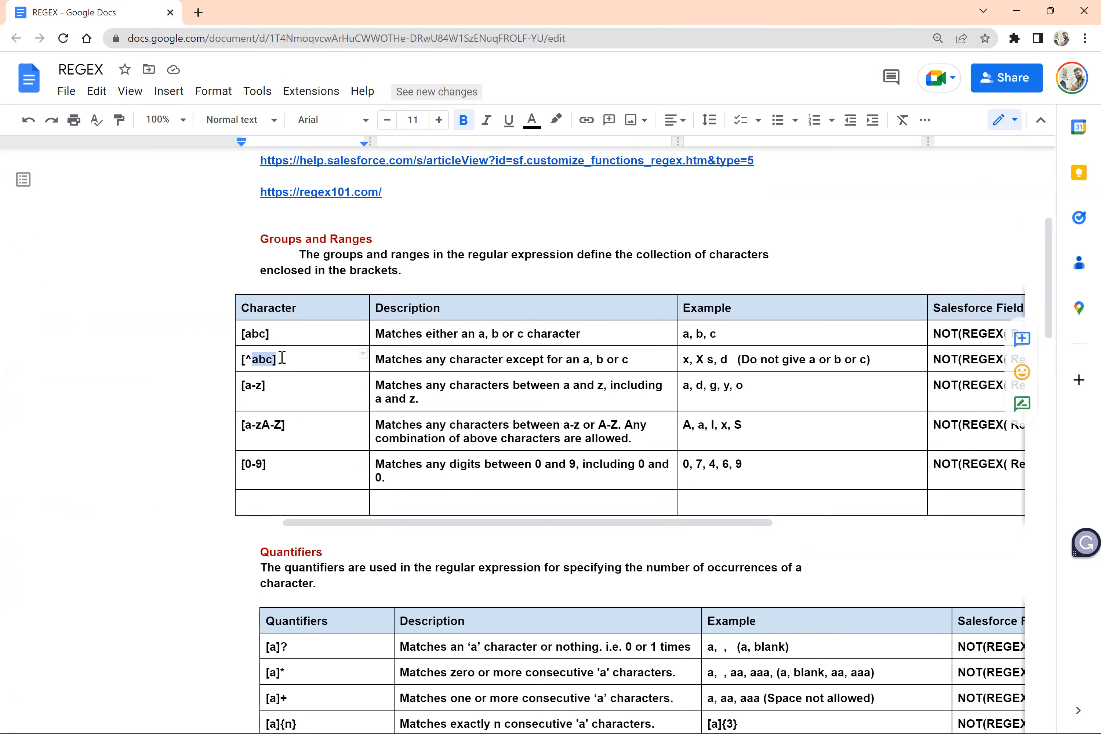
{"action": "left_click", "coordinate": [268, 391]}
{"action": "key", "text": "shift+Left"}
{"action": "key", "text": "shift+Left"}
{"action": "key", "text": "shift+Left"}
{"action": "key", "text": "shift+Left"}
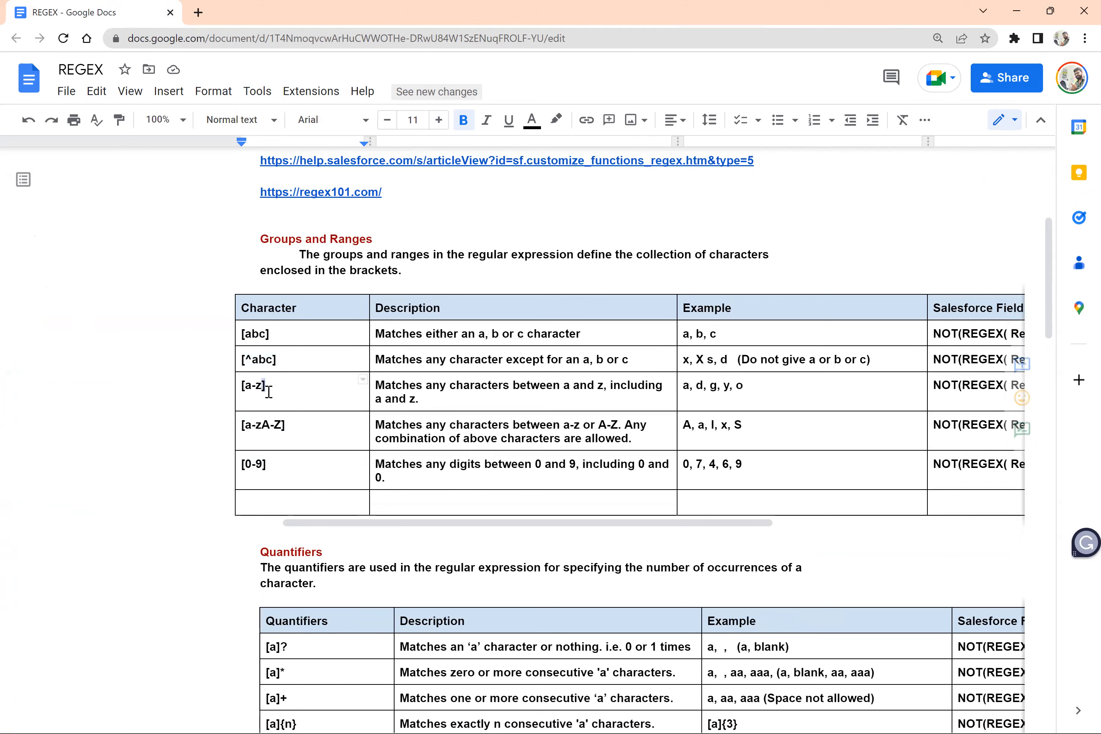
{"action": "left_click", "coordinate": [288, 424]}
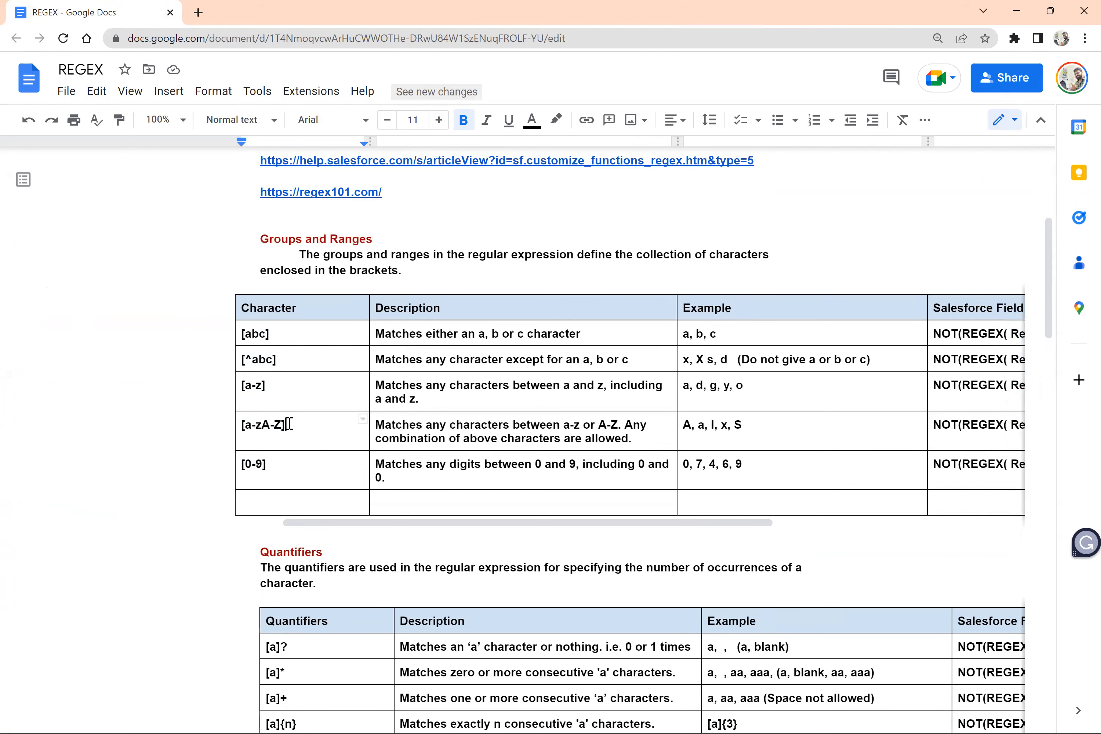
Step: Go to the Quantifiers section of the notes and highlight its heading
{"action": "scroll", "coordinate": [289, 422], "scroll_direction": "down", "scroll_amount": 3}
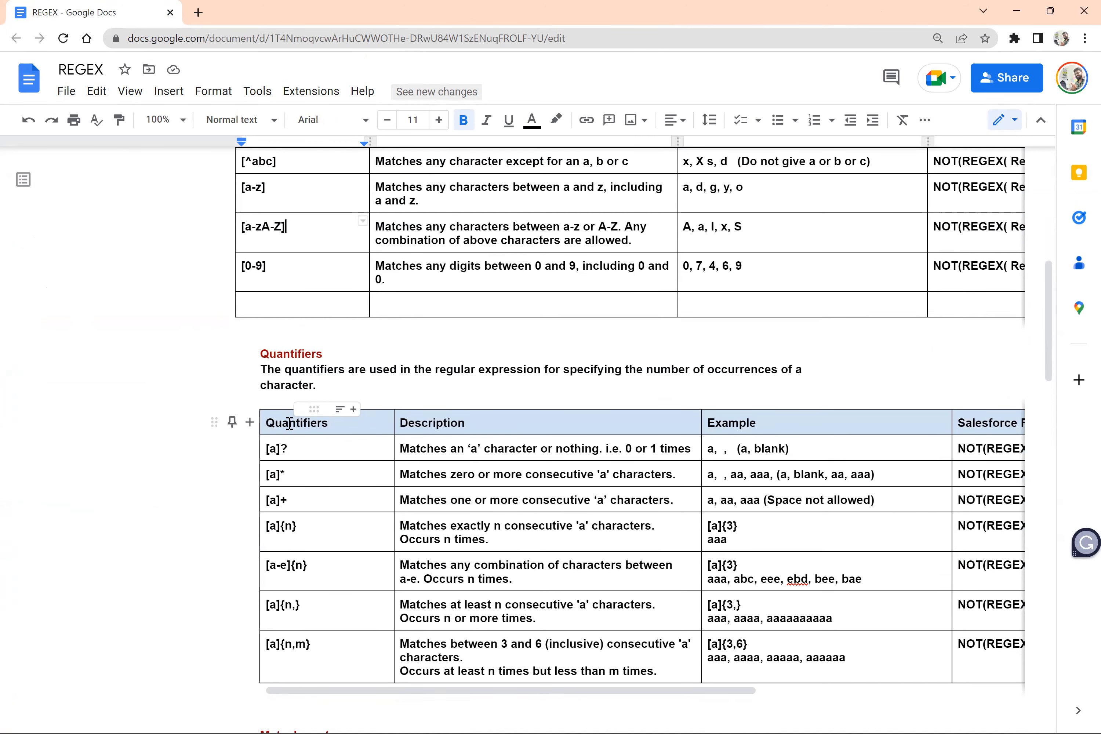
{"action": "scroll", "coordinate": [289, 423], "scroll_direction": "down", "scroll_amount": 3}
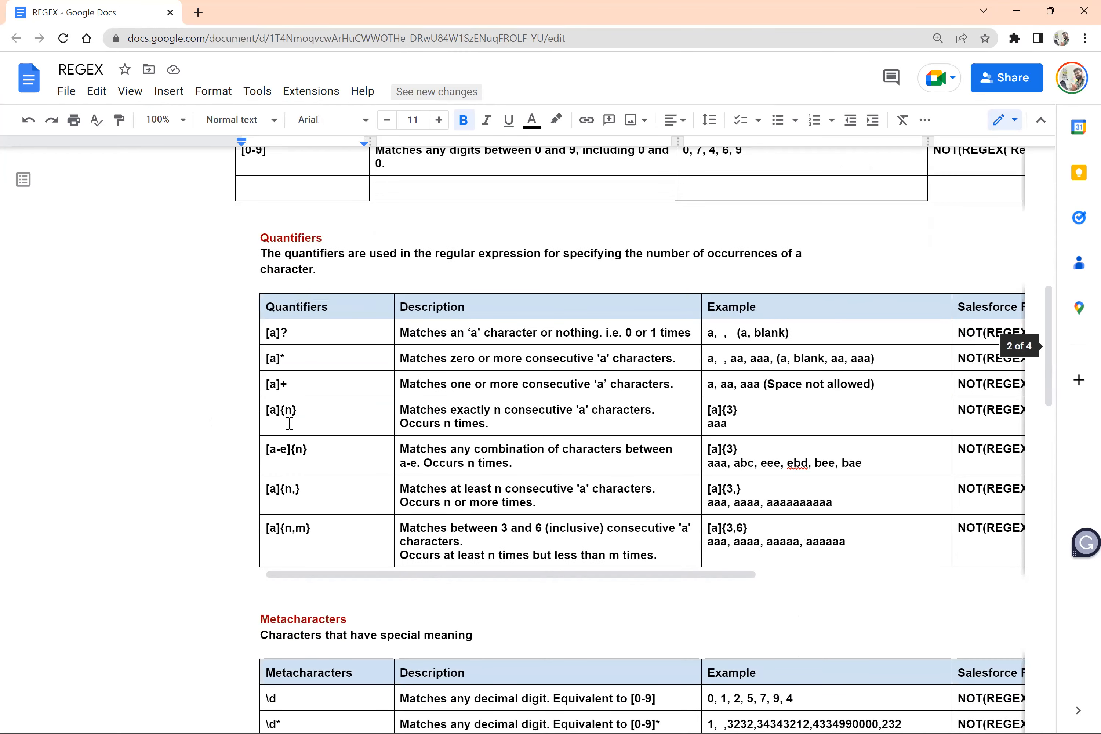
{"action": "left_click", "coordinate": [286, 238]}
{"action": "double_click", "coordinate": [286, 238]}
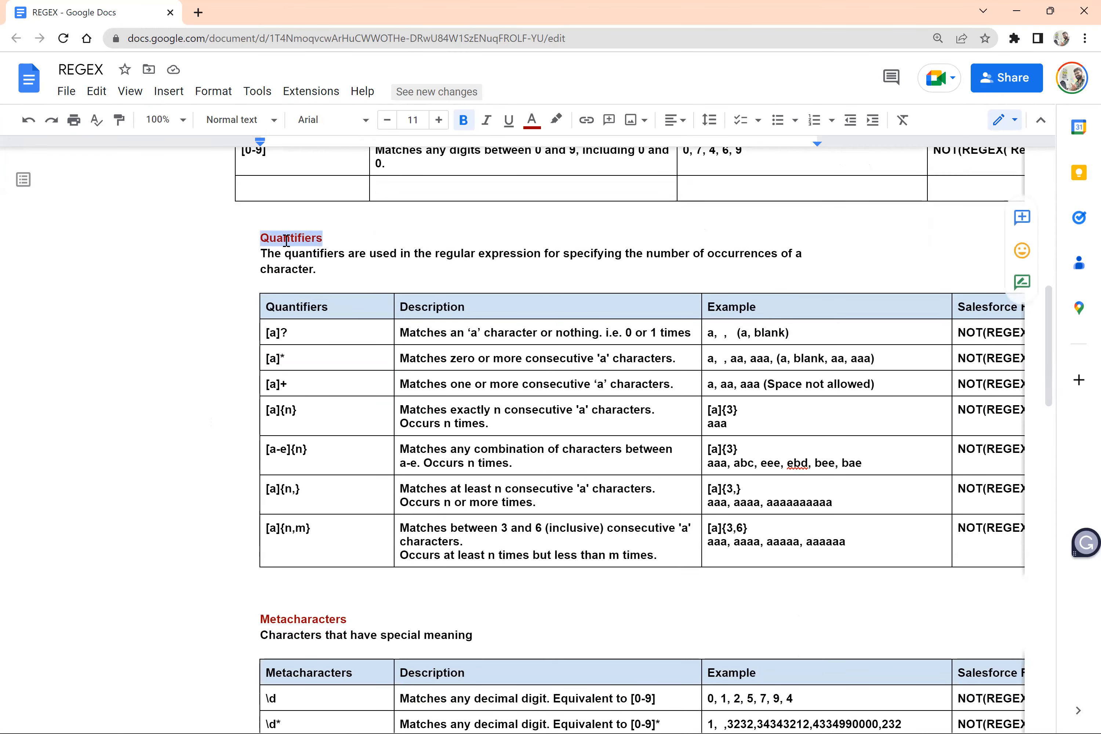
Step: Examine the [a]? row of the Quantifiers table, including its description and example, and highlight its pattern
{"action": "left_click", "coordinate": [293, 336]}
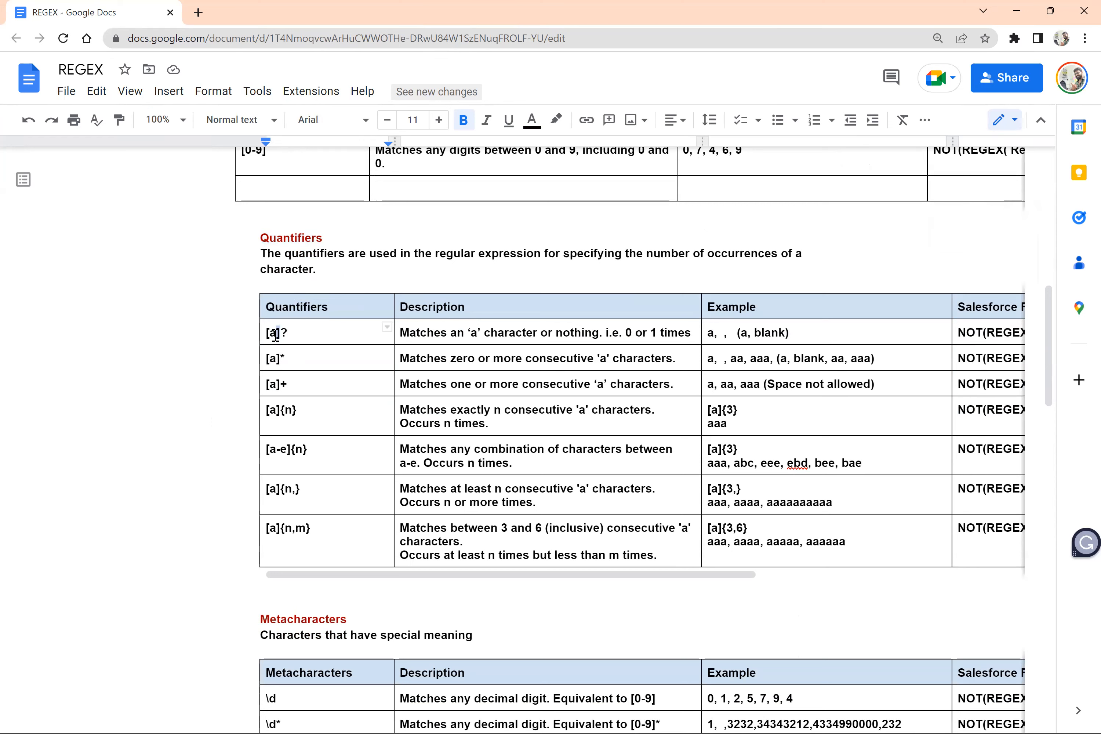
{"action": "left_click_drag", "start_coordinate": [280, 333], "coordinate": [268, 336]}
{"action": "left_click", "coordinate": [298, 337]}
{"action": "scroll", "coordinate": [477, 337], "scroll_direction": "right", "scroll_amount": 2}
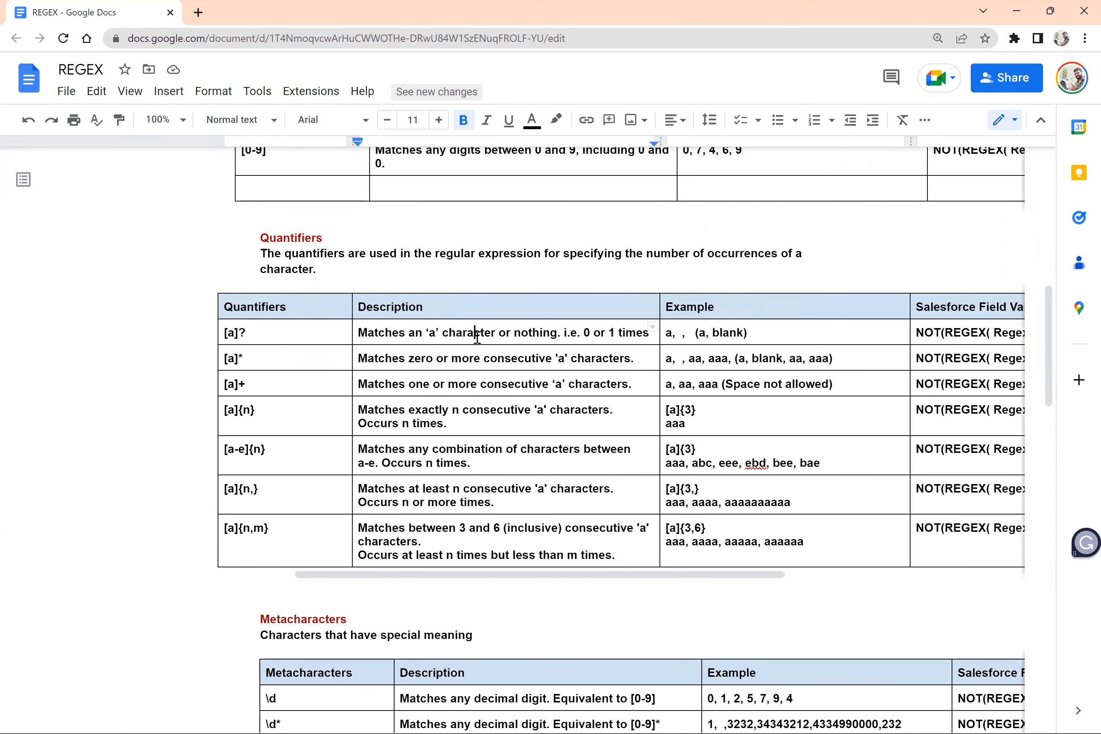
{"action": "left_click", "coordinate": [730, 331]}
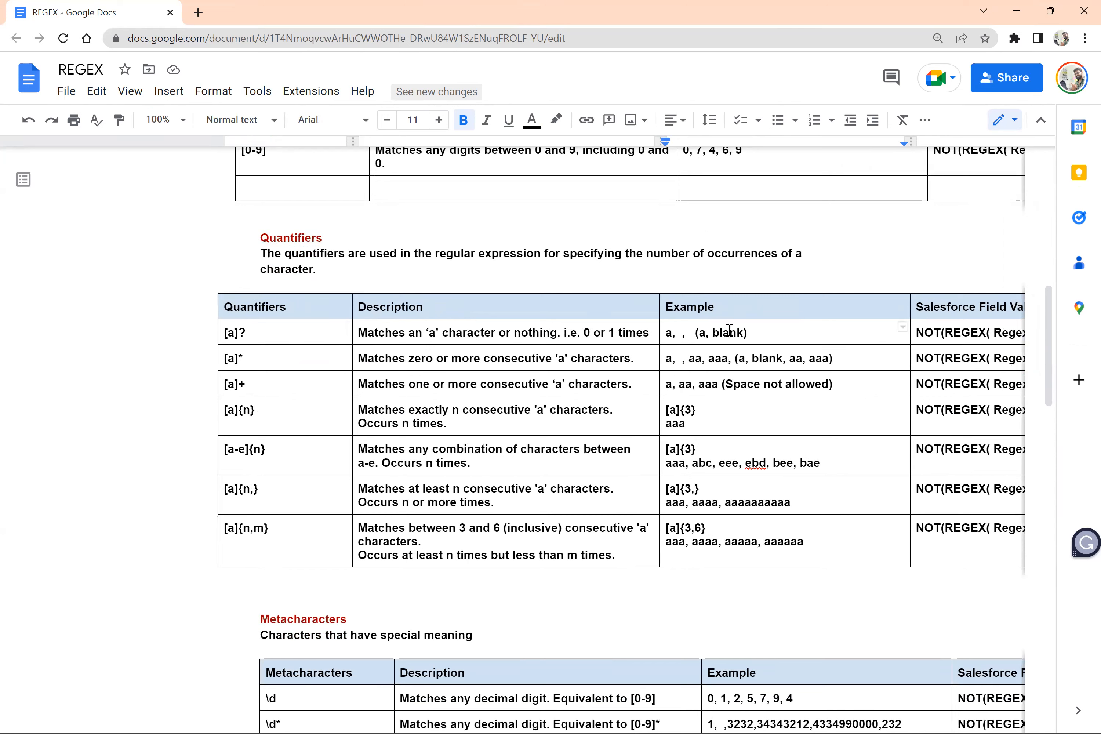
{"action": "left_click", "coordinate": [300, 333]}
{"action": "key", "text": "shift+Left"}
{"action": "key", "text": "shift+Left"}
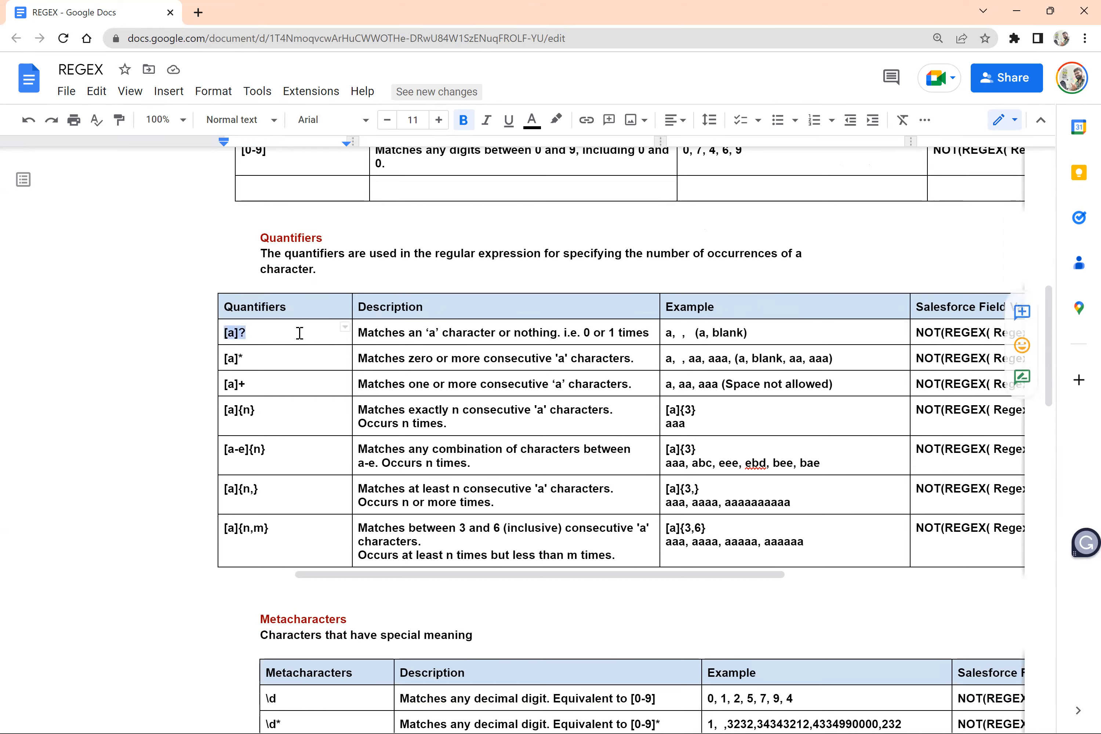
Step: Switch back to Salesforce, change the Course validation rule's REGEX pattern to "[a]?", and save the rule
{"action": "key", "text": "alt+Tab"}
{"action": "left_click", "coordinate": [800, 10]}
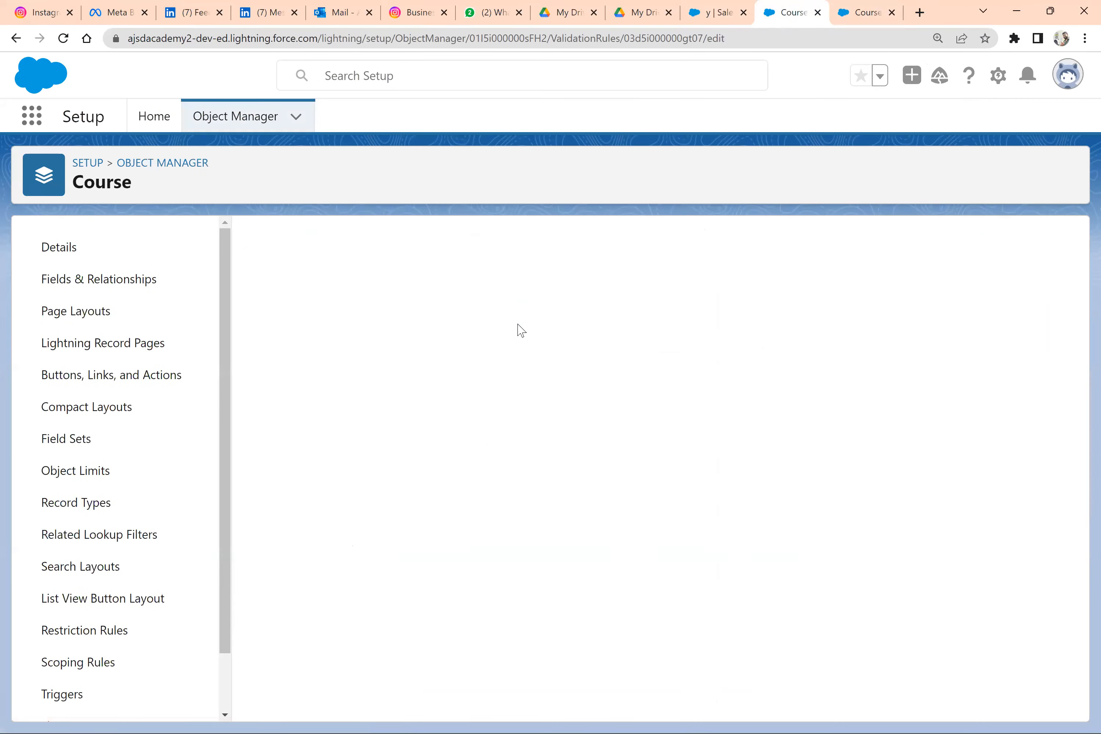
{"action": "left_click", "coordinate": [434, 607]}
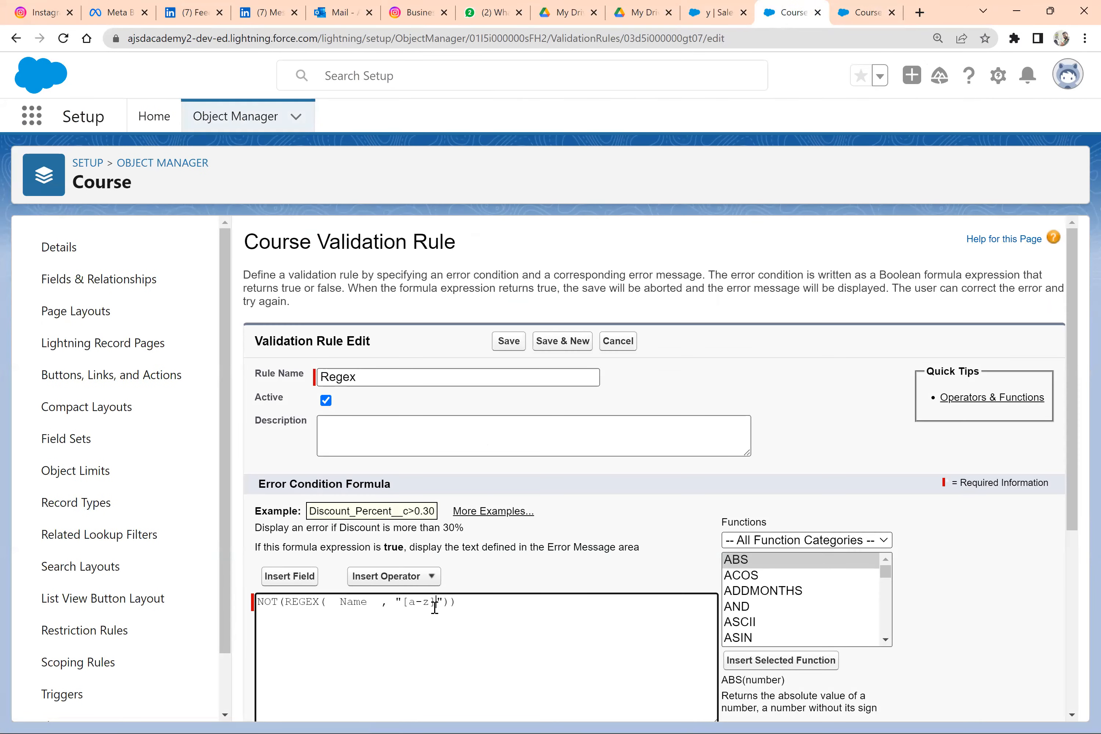
{"action": "key", "text": "BackSpace"}
{"action": "key", "text": "BackSpace"}
{"action": "key", "text": "BackSpace"}
{"action": "key", "text": "BackSpace"}
{"action": "key", "text": "BackSpace"}
{"action": "type", "text": "[a]?"}
{"action": "left_click", "coordinate": [521, 348]}
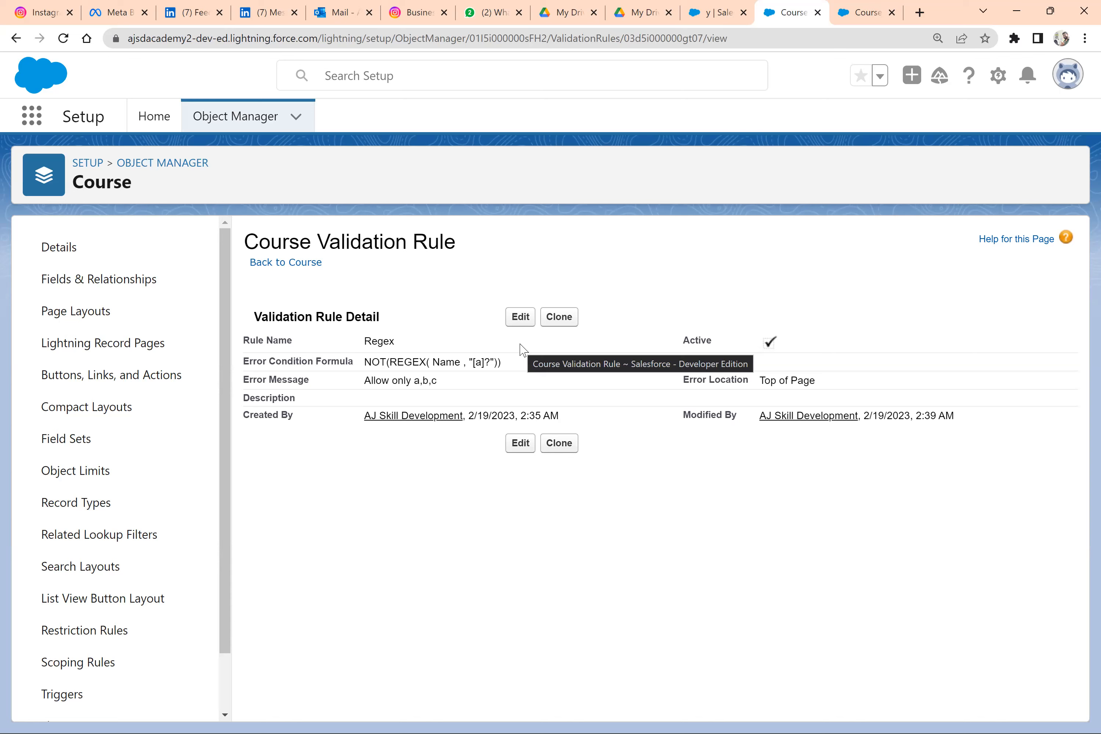
{"action": "left_click", "coordinate": [859, 10]}
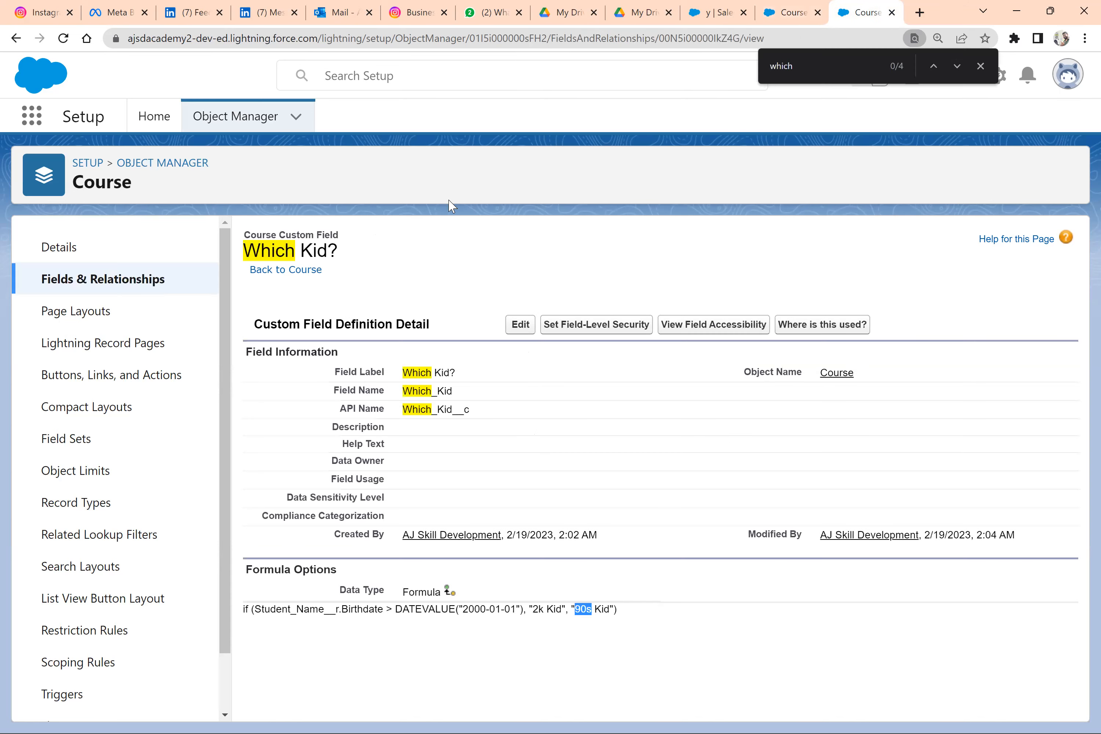
Step: Return to the Course record and save it with the Course Name "a"
{"action": "left_click", "coordinate": [715, 12]}
{"action": "left_click", "coordinate": [187, 355]}
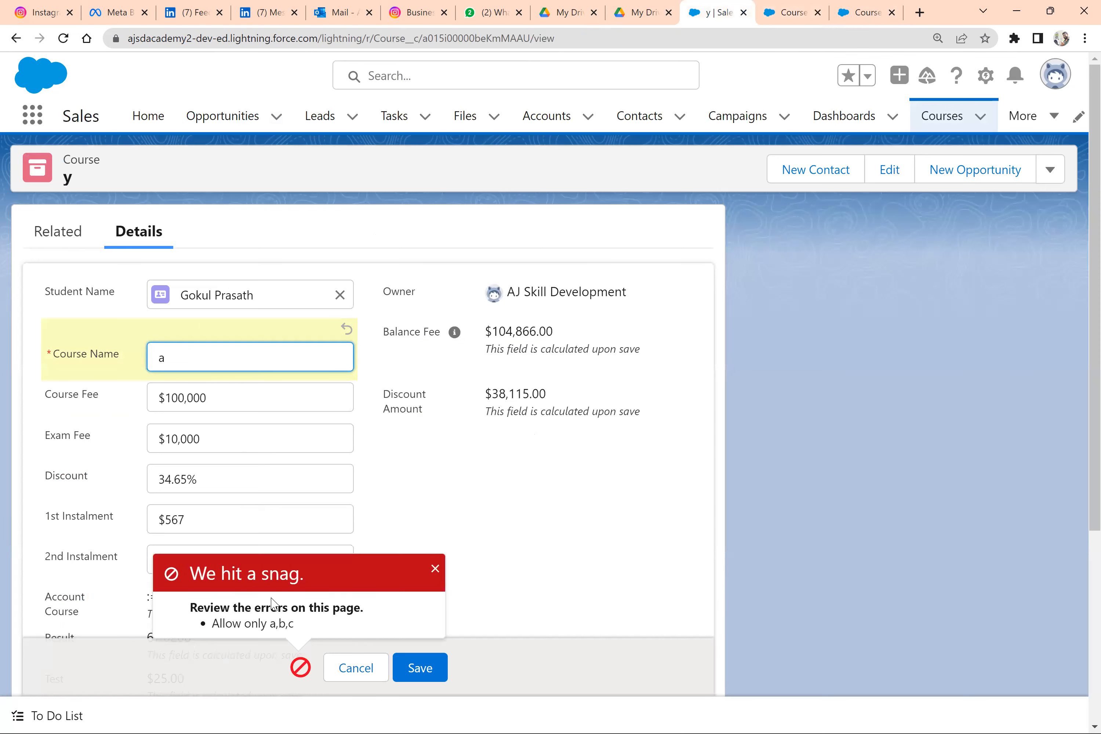
{"action": "left_click", "coordinate": [433, 670]}
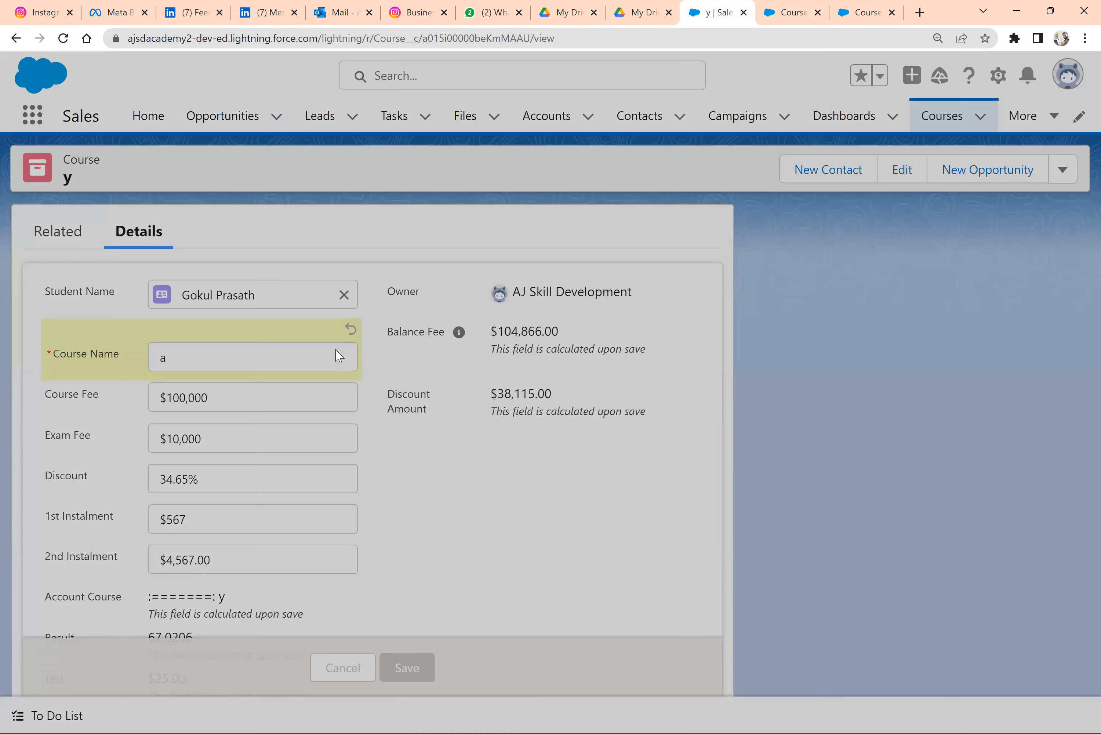
Step: Test the rule by trying to save the Course Name as "aa" and as "abv"
{"action": "left_click", "coordinate": [345, 303]}
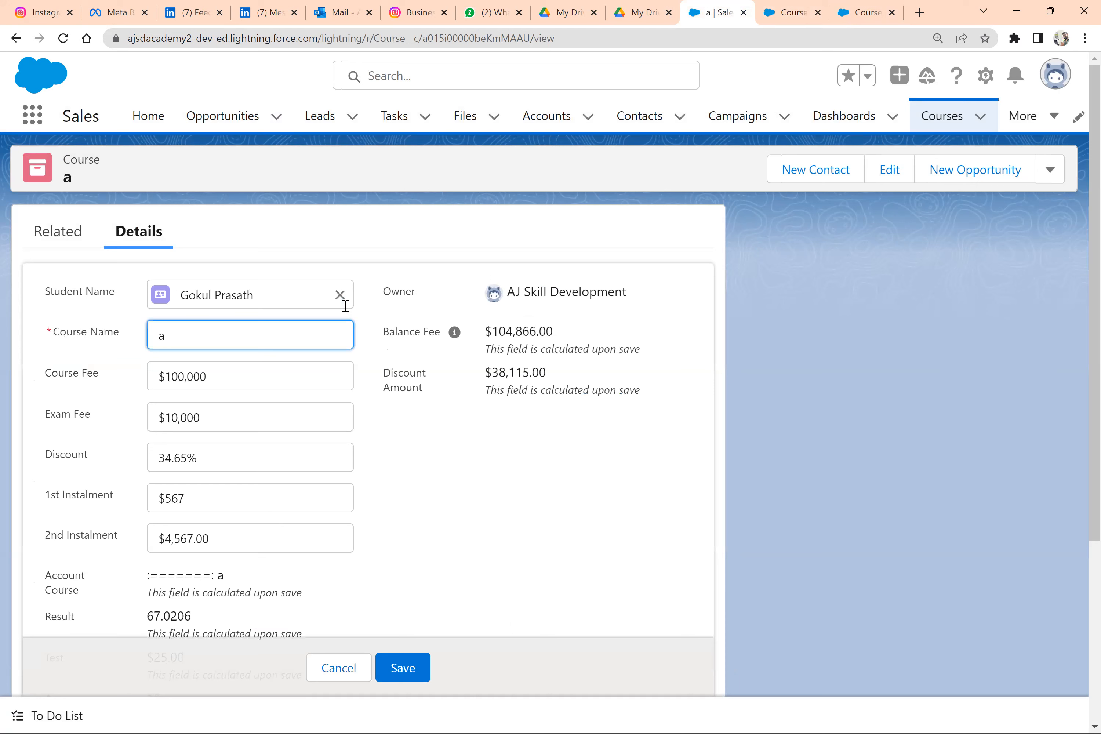
{"action": "type", "text": "a"}
{"action": "left_click", "coordinate": [391, 668]}
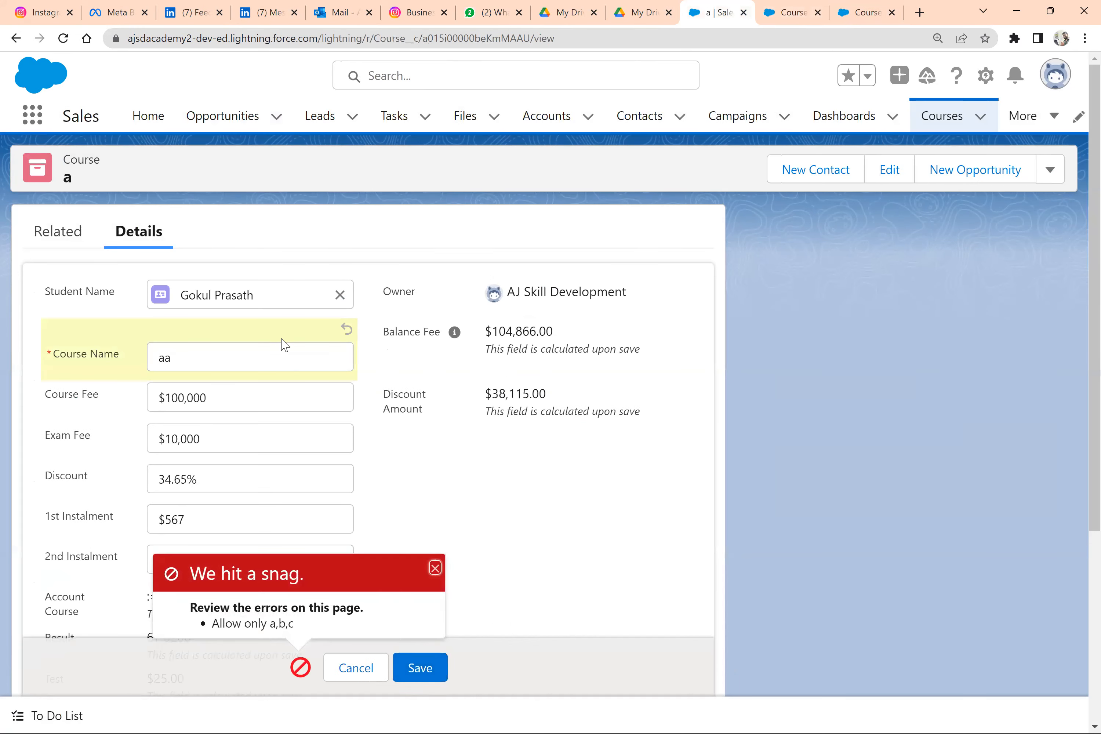
{"action": "left_click", "coordinate": [283, 354]}
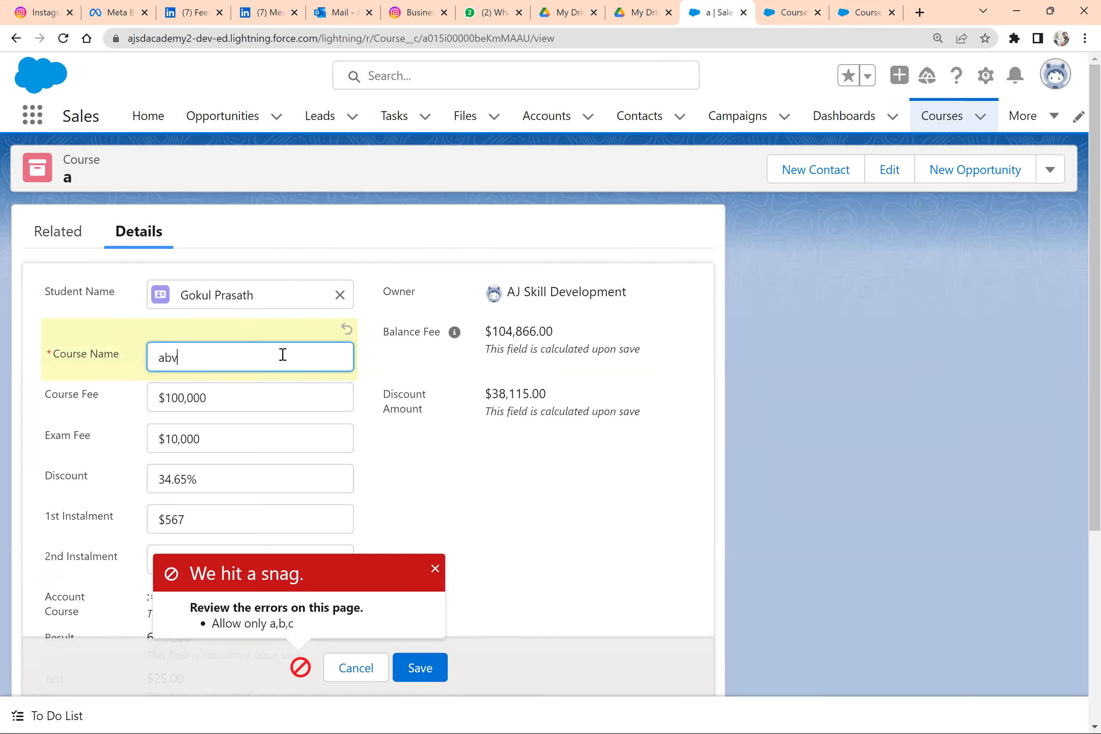
{"action": "left_click", "coordinate": [423, 672]}
Step: Try to save the record with the Course Name "e"
{"action": "left_click", "coordinate": [251, 362]}
{"action": "key", "text": "BackSpace"}
{"action": "key", "text": "BackSpace"}
{"action": "key", "text": "BackSpace"}
{"action": "left_click", "coordinate": [421, 668]}
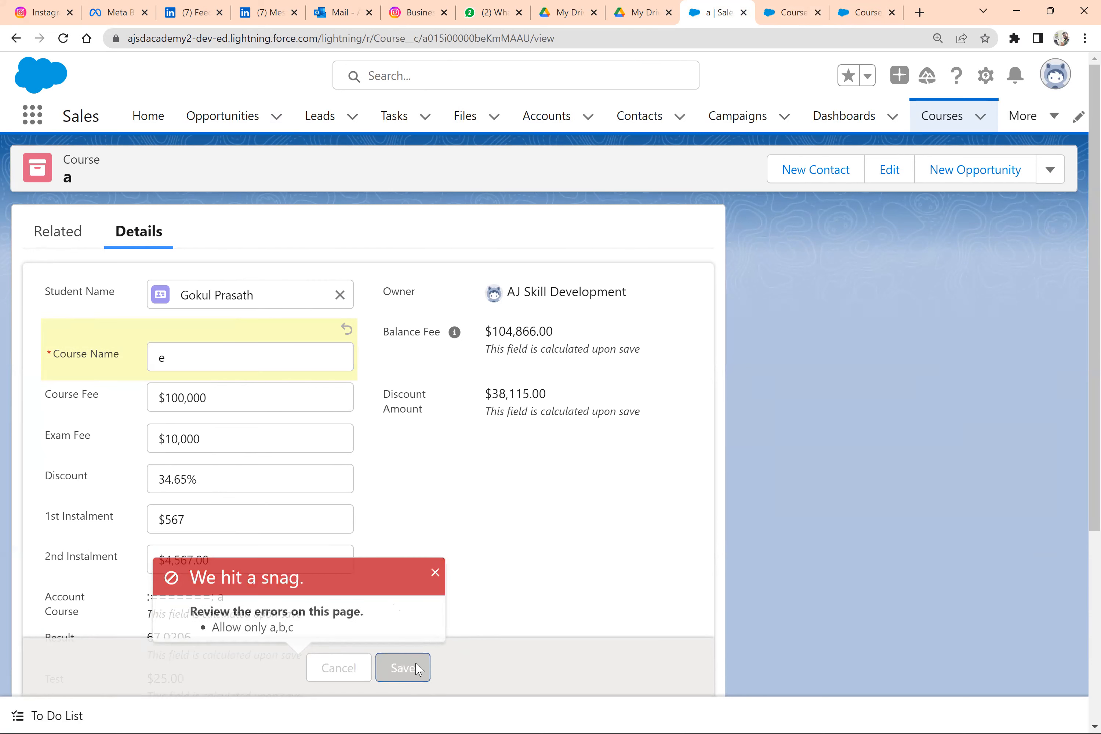
Step: Clear the Course Name and check the Quantifiers table's examples and validation formulas in the REGEX notes
{"action": "left_click", "coordinate": [260, 360]}
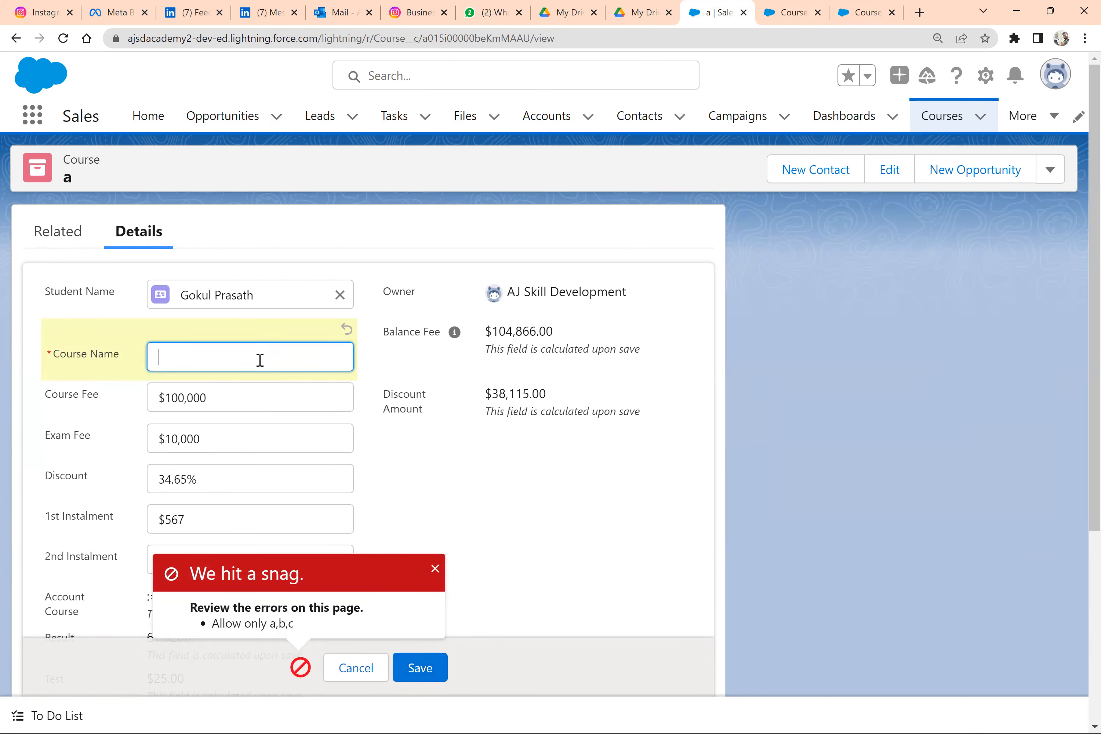
{"action": "key", "text": "alt+Tab"}
{"action": "left_click", "coordinate": [273, 361]}
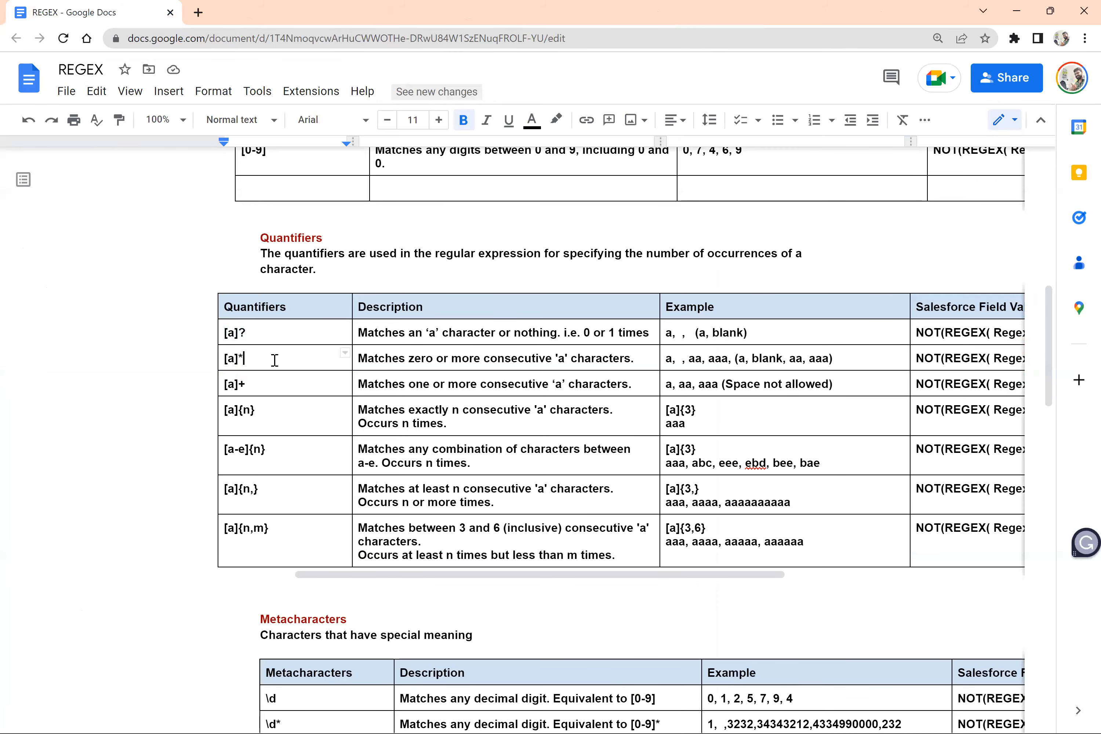
{"action": "scroll", "coordinate": [274, 361], "scroll_direction": "right", "scroll_amount": 5}
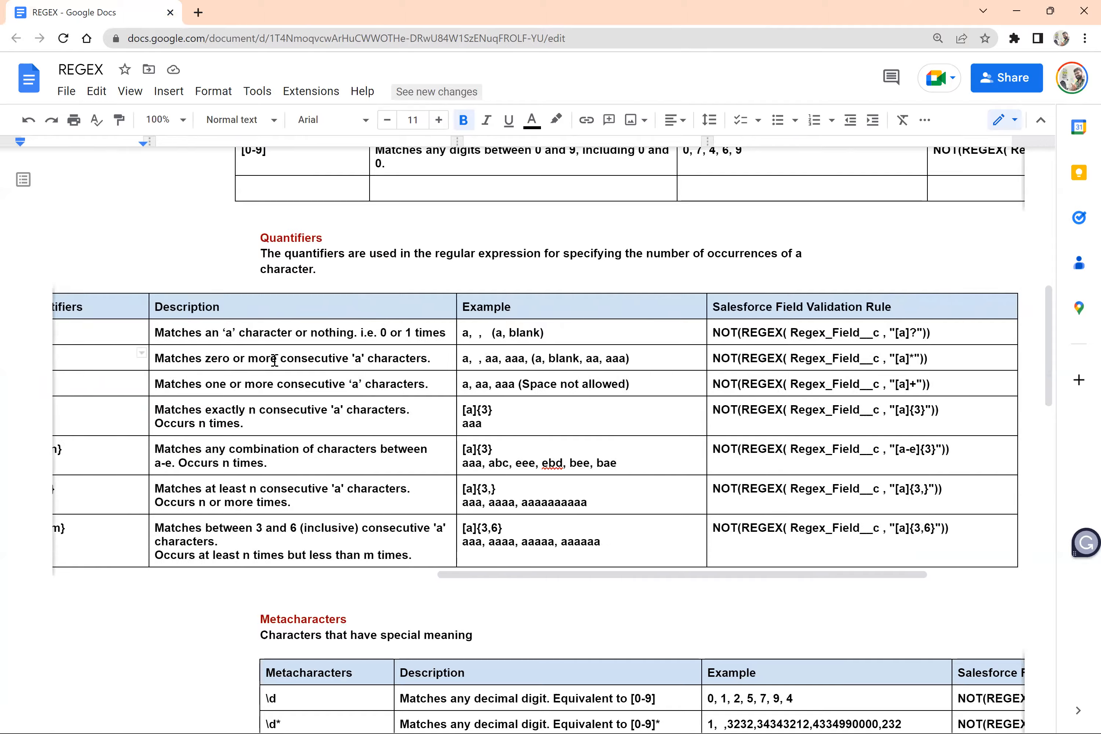
{"action": "key", "text": "alt+Tab"}
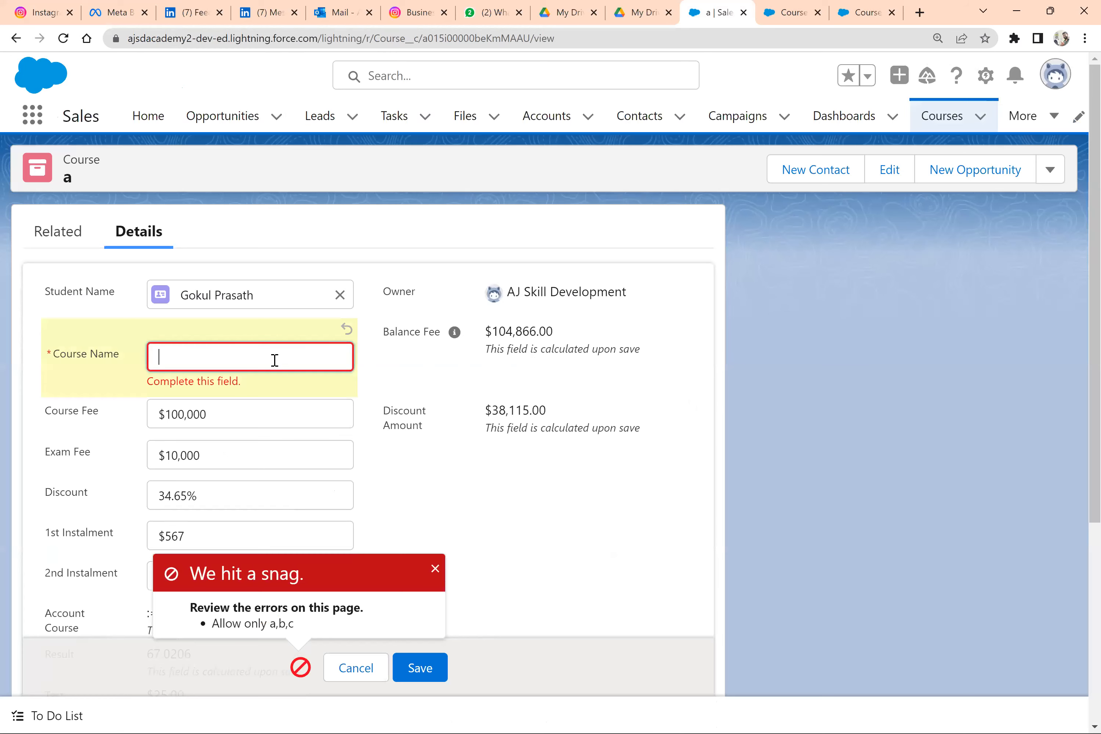
Step: Try to save the Course record with a blank Course Name and cancel the edit
{"action": "left_click", "coordinate": [859, 9]}
{"action": "left_click", "coordinate": [722, 9]}
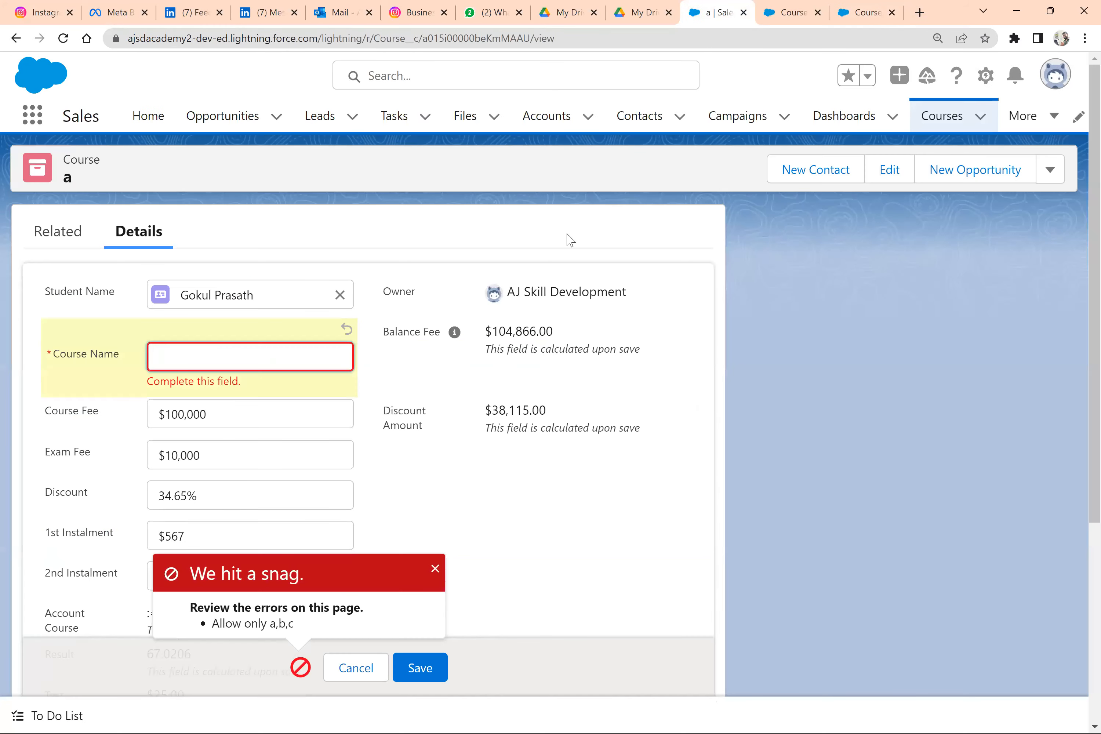
{"action": "left_click", "coordinate": [798, 9]}
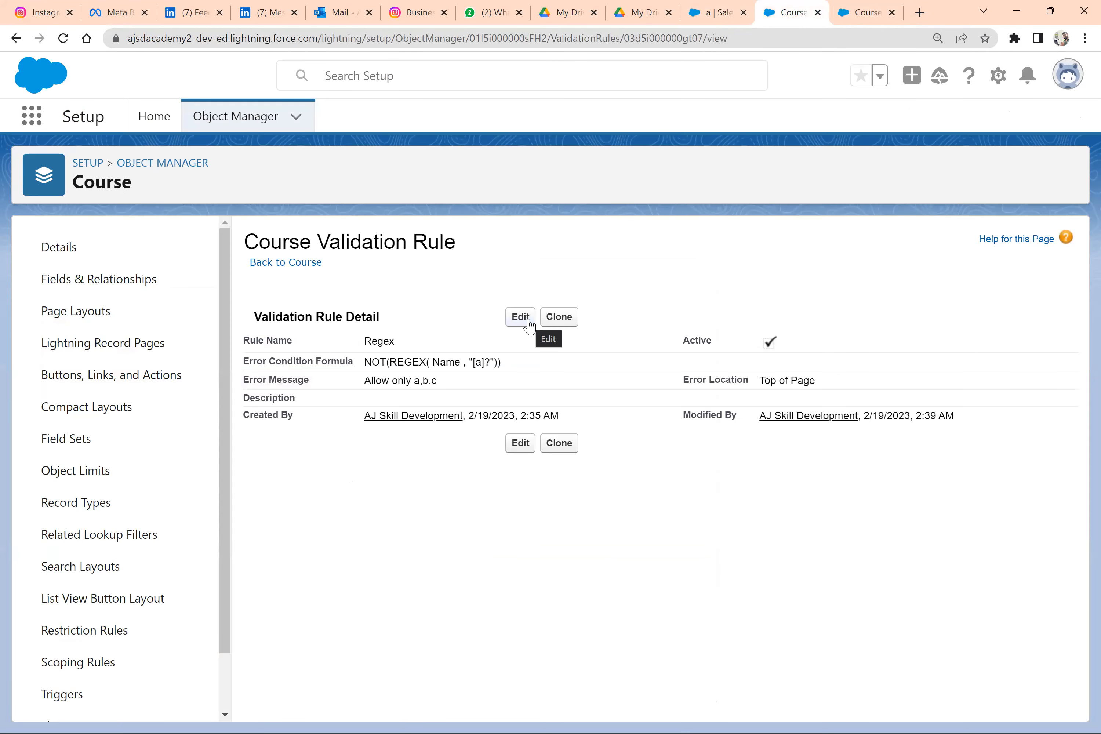
{"action": "left_click", "coordinate": [714, 7]}
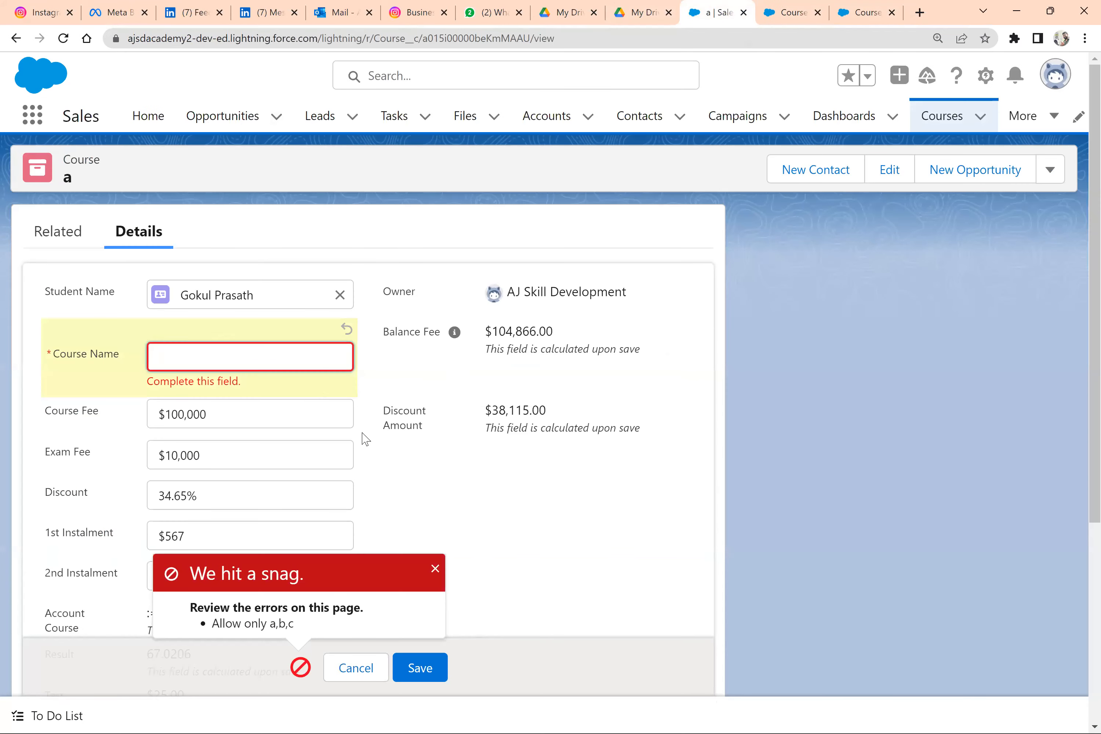
{"action": "left_click", "coordinate": [410, 675]}
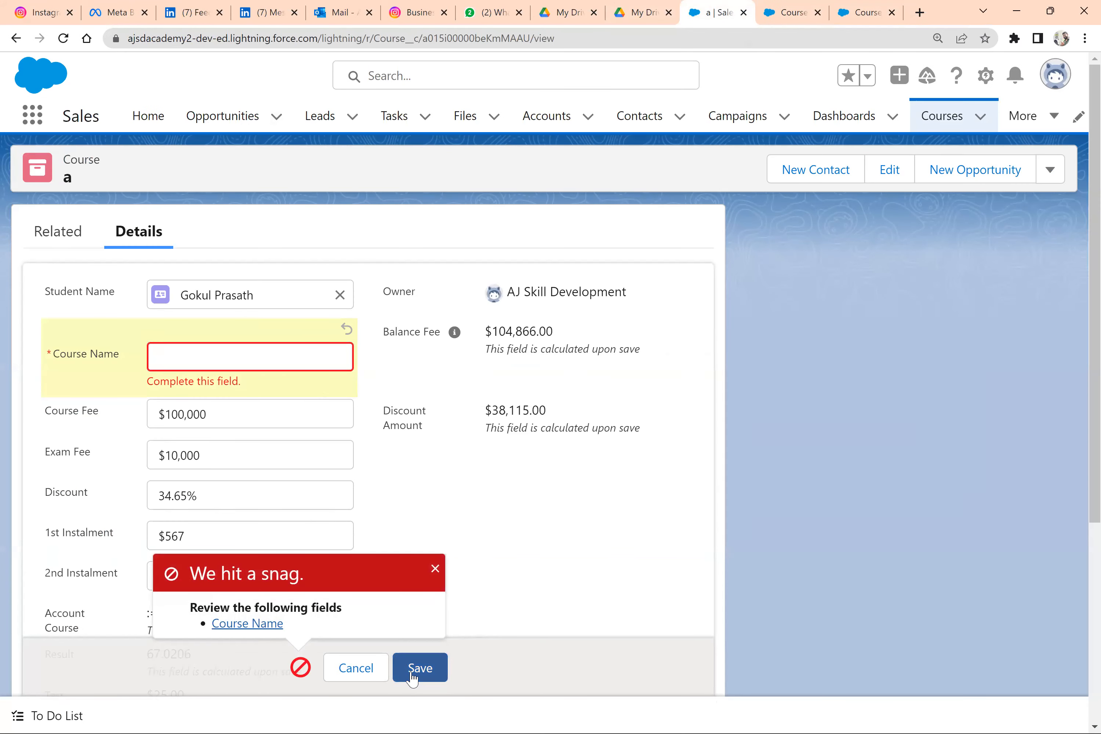
{"action": "left_click", "coordinate": [317, 351]}
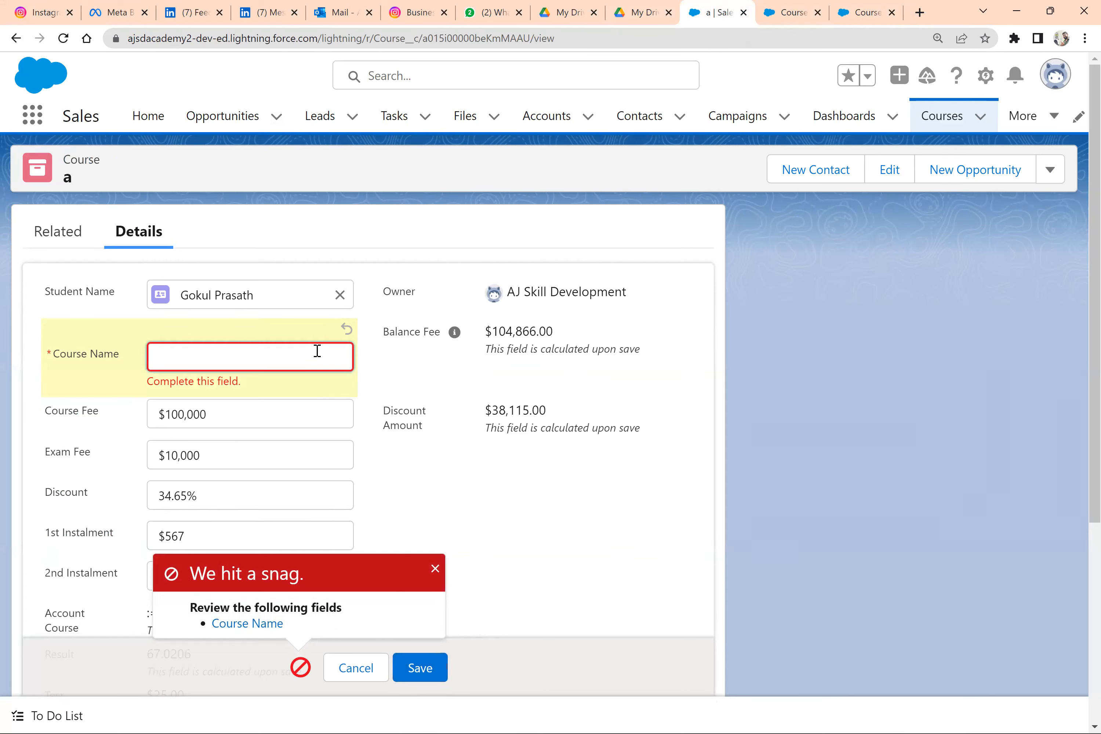
{"action": "left_click", "coordinate": [355, 666]}
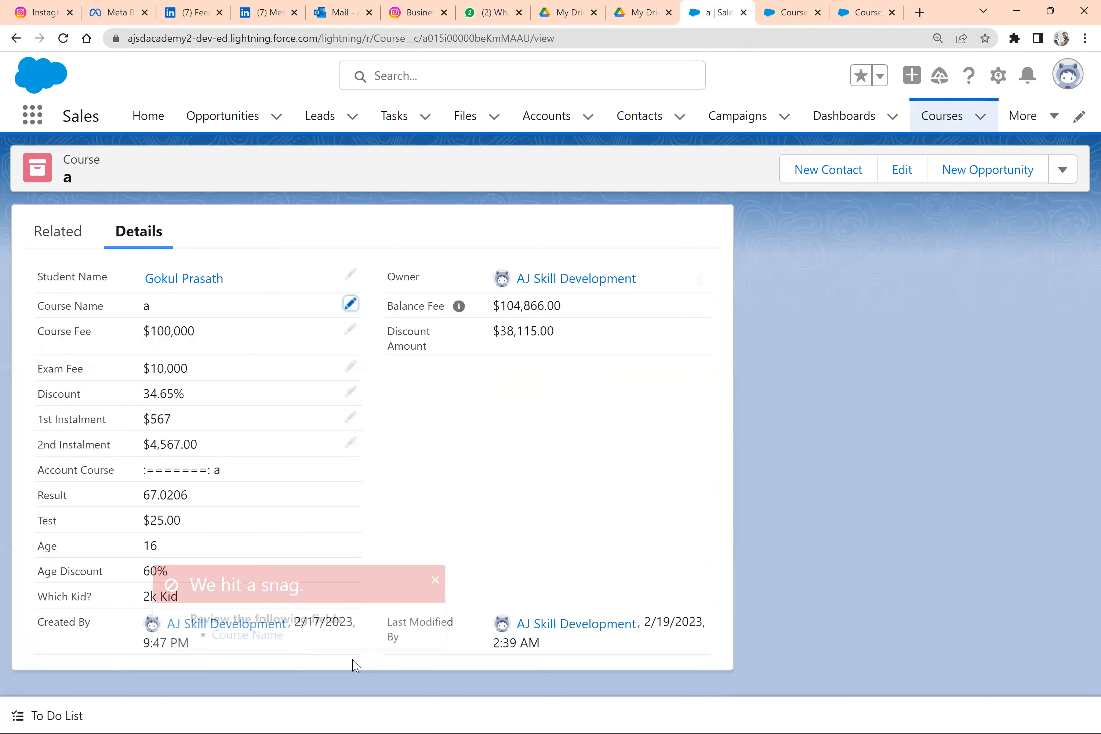
Step: Open the Course object's fields in Setup and start a new custom field of type Text
{"action": "left_click", "coordinate": [350, 304]}
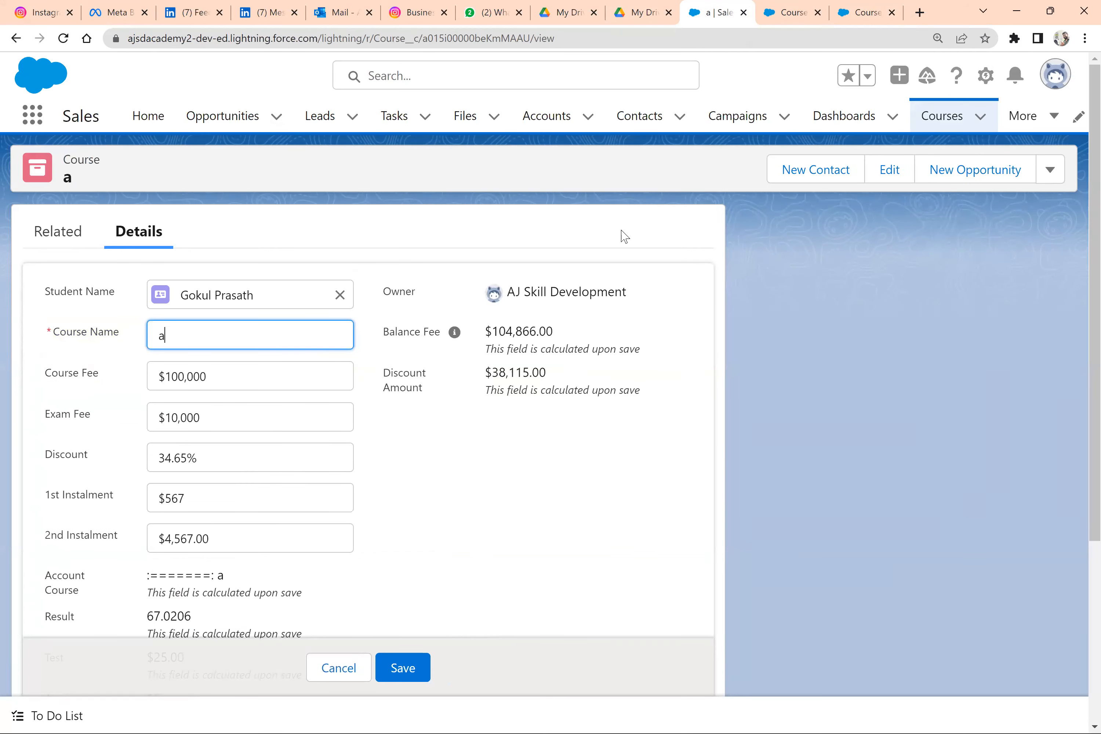
{"action": "left_click", "coordinate": [985, 76]}
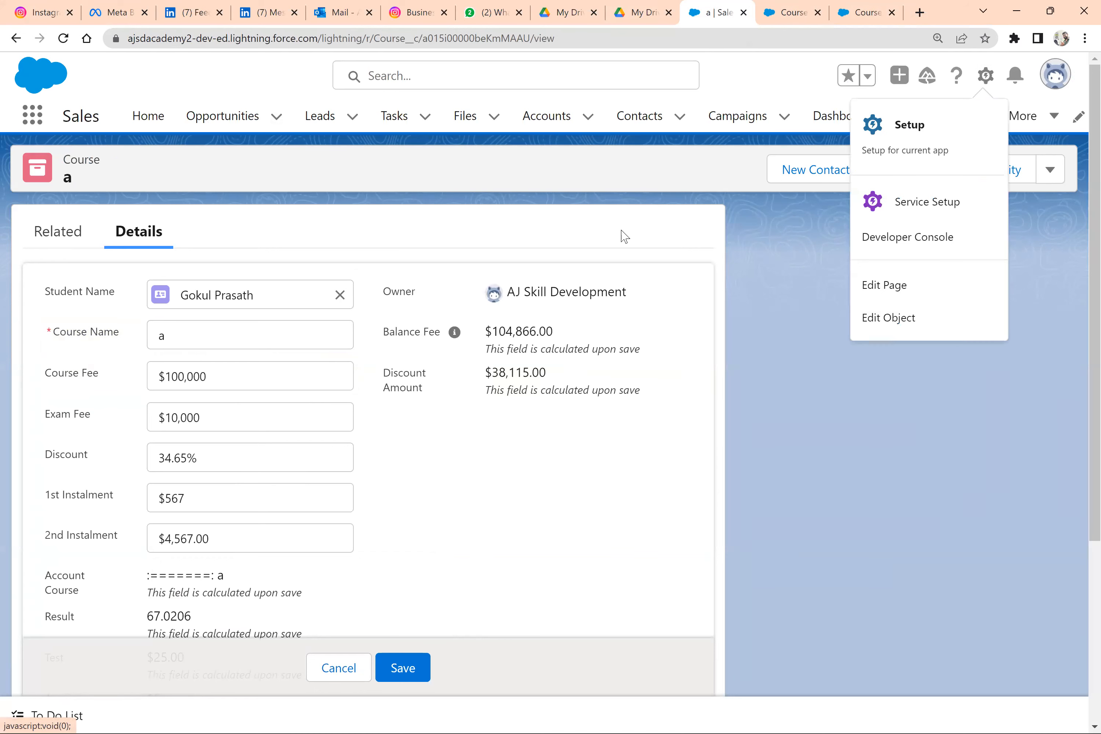
{"action": "left_click", "coordinate": [891, 318]}
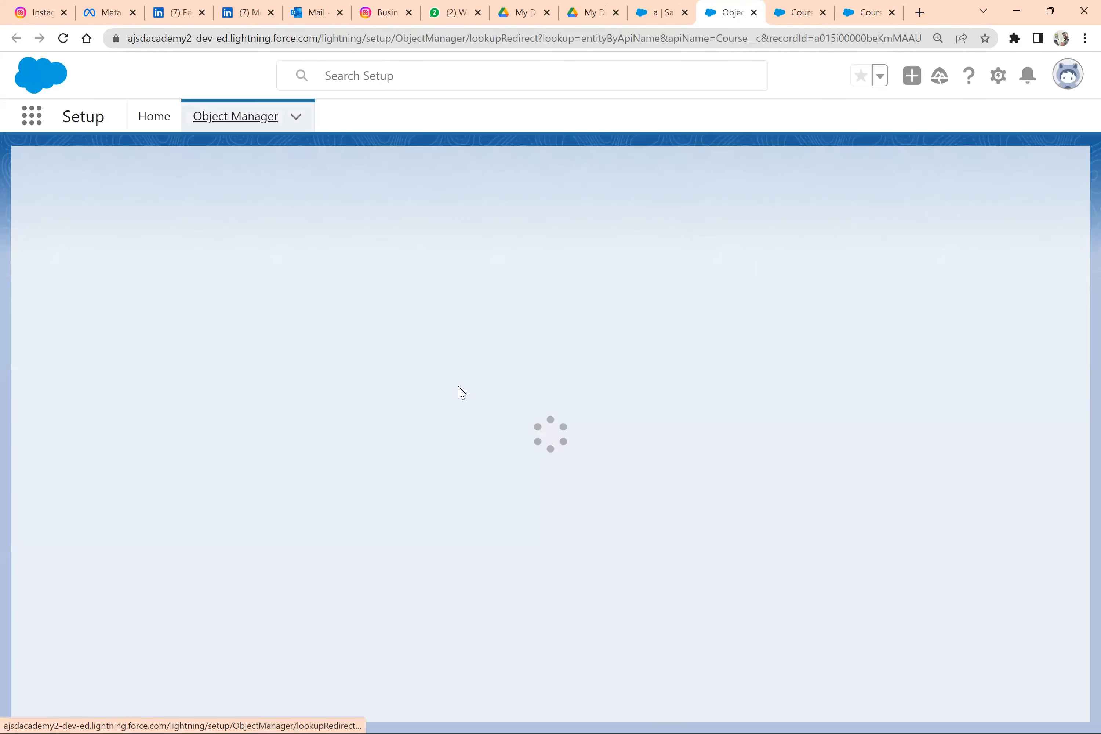
{"action": "left_click", "coordinate": [105, 280]}
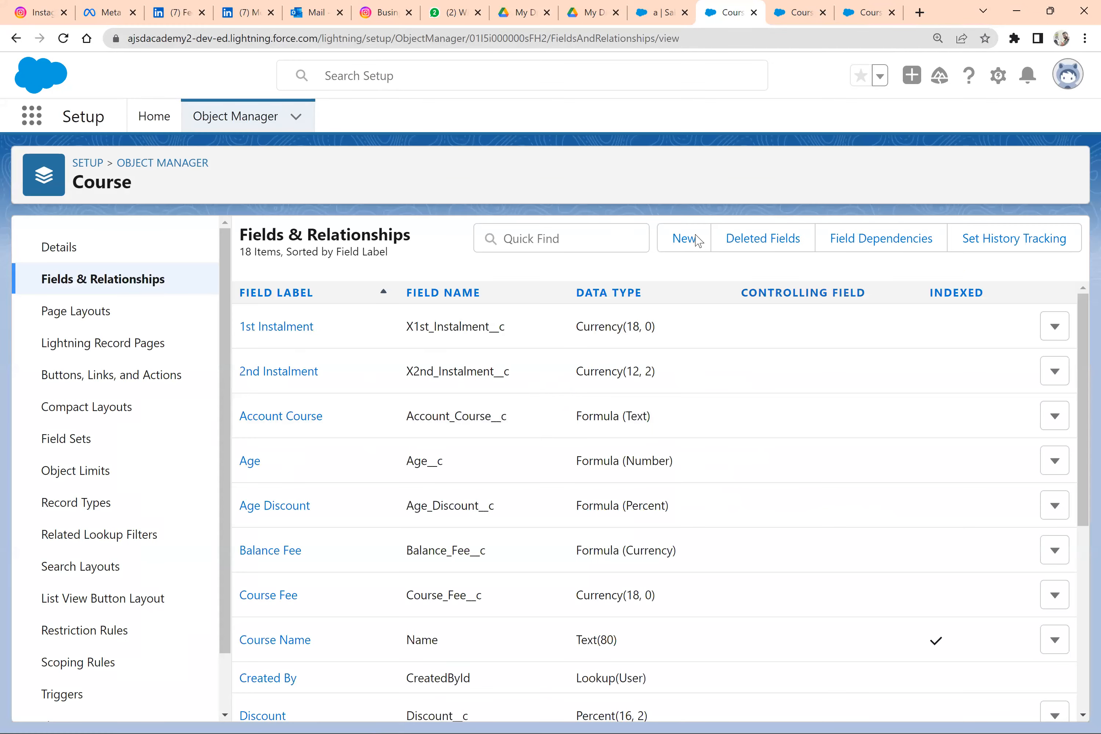
{"action": "left_click", "coordinate": [697, 241]}
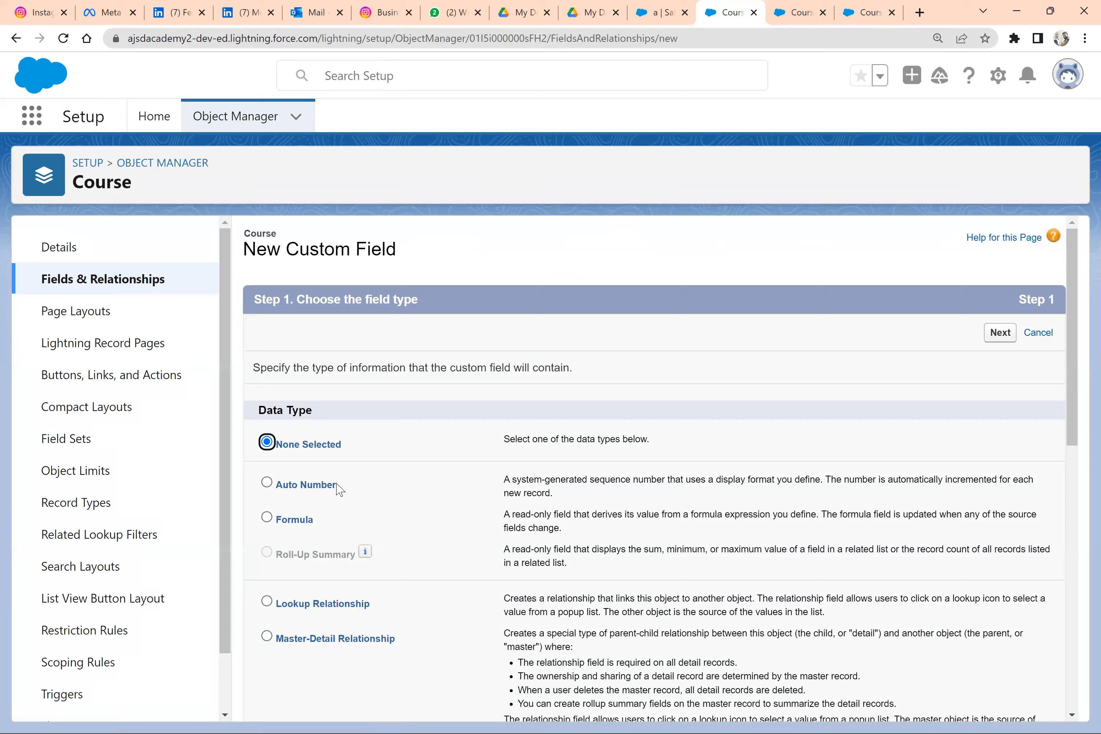
{"action": "scroll", "coordinate": [290, 563], "scroll_direction": "down", "scroll_amount": 7}
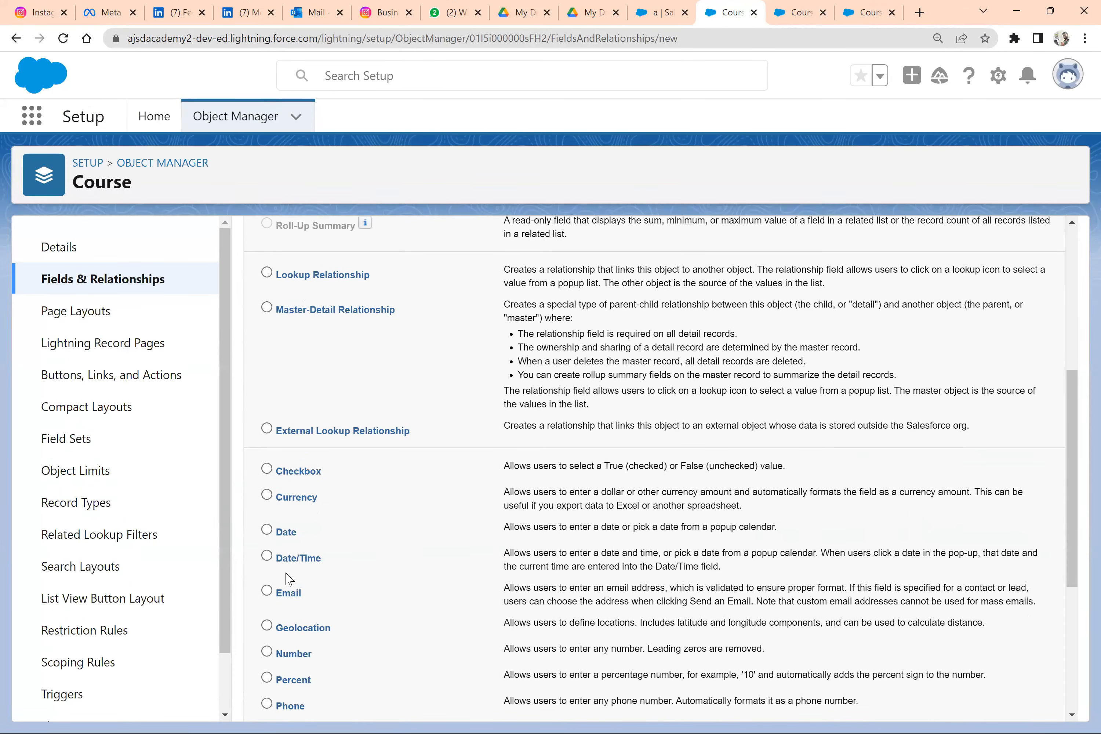
{"action": "scroll", "coordinate": [267, 646], "scroll_direction": "down", "scroll_amount": 3}
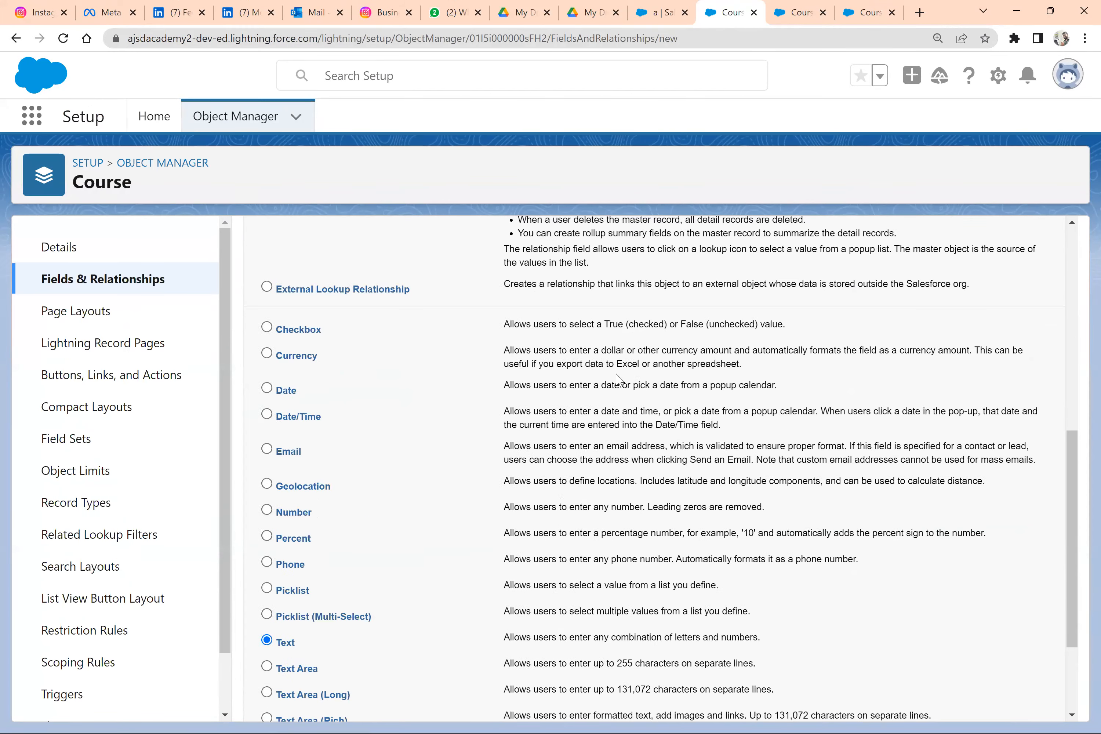
{"action": "scroll", "coordinate": [517, 375], "scroll_direction": "up", "scroll_amount": 10}
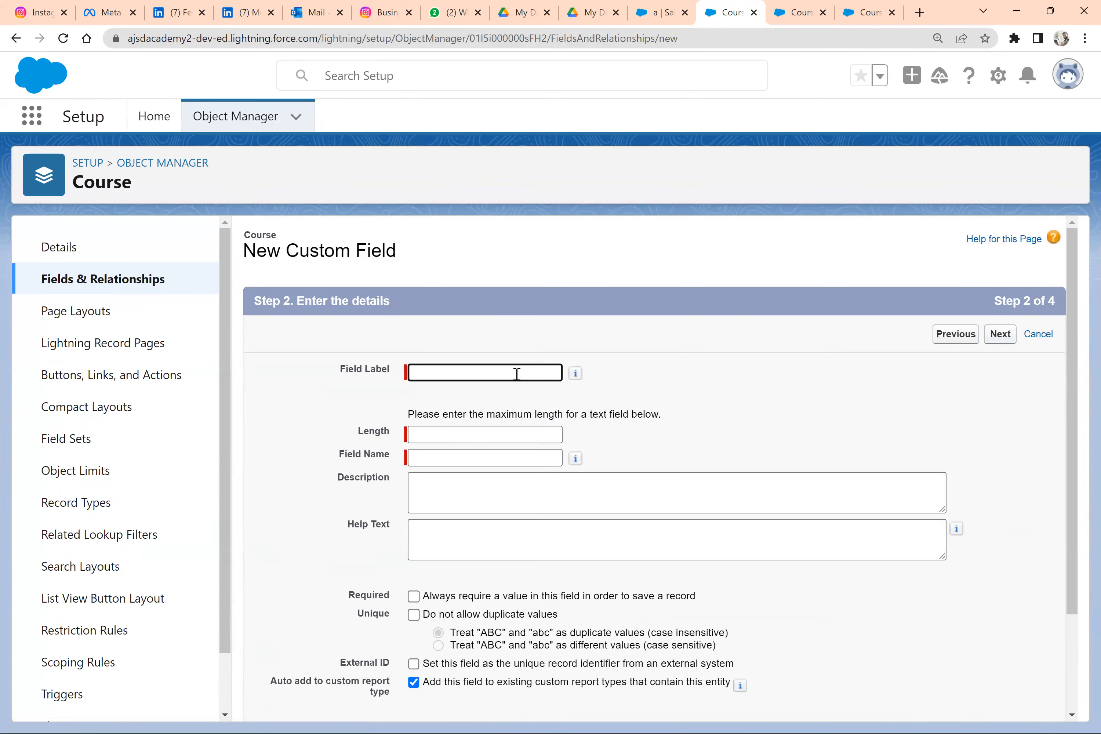
Step: Label the new text field "regex" and set its length to 18
{"action": "type", "text": "egex"}
{"action": "key", "text": "Tab"}
{"action": "key", "text": "Tab"}
{"action": "type", "text": "18"}
{"action": "left_click", "coordinate": [1016, 342]}
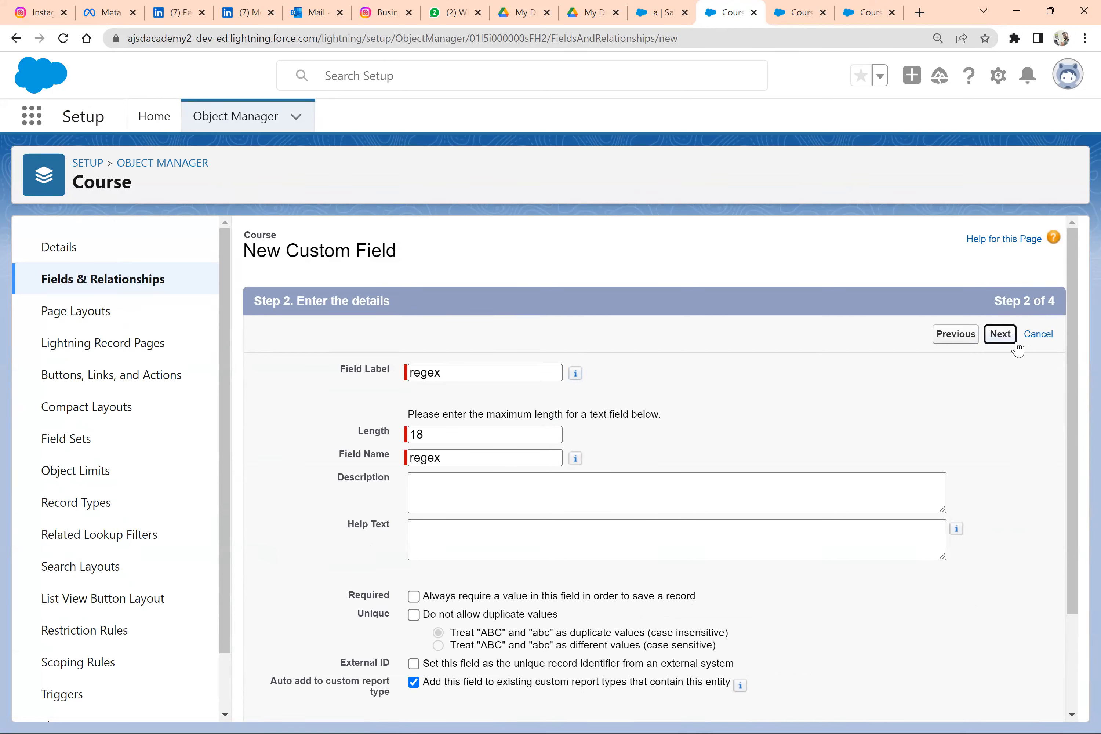
Step: Go through the remaining pages of the new field setup and save the regex field
{"action": "left_click", "coordinate": [1005, 337]}
{"action": "scroll", "coordinate": [951, 580], "scroll_direction": "down", "scroll_amount": 3}
{"action": "left_click", "coordinate": [998, 692]}
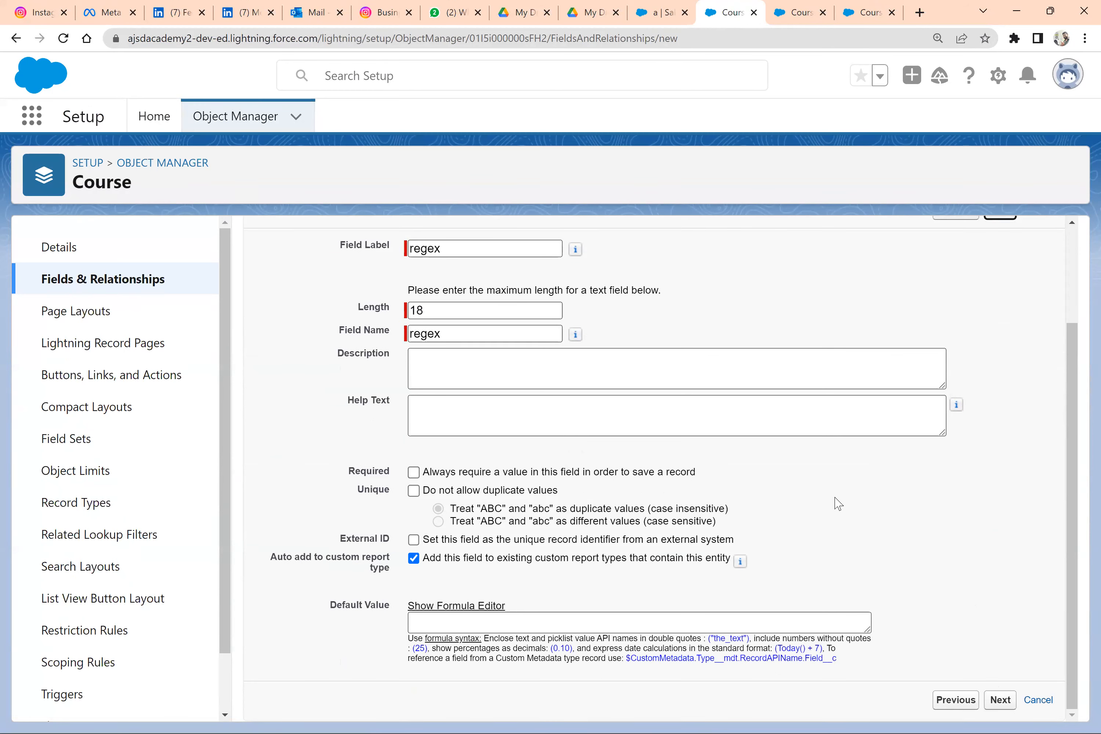
{"action": "left_click", "coordinate": [768, 490]}
{"action": "left_click", "coordinate": [768, 490]}
{"action": "left_click", "coordinate": [1000, 336]}
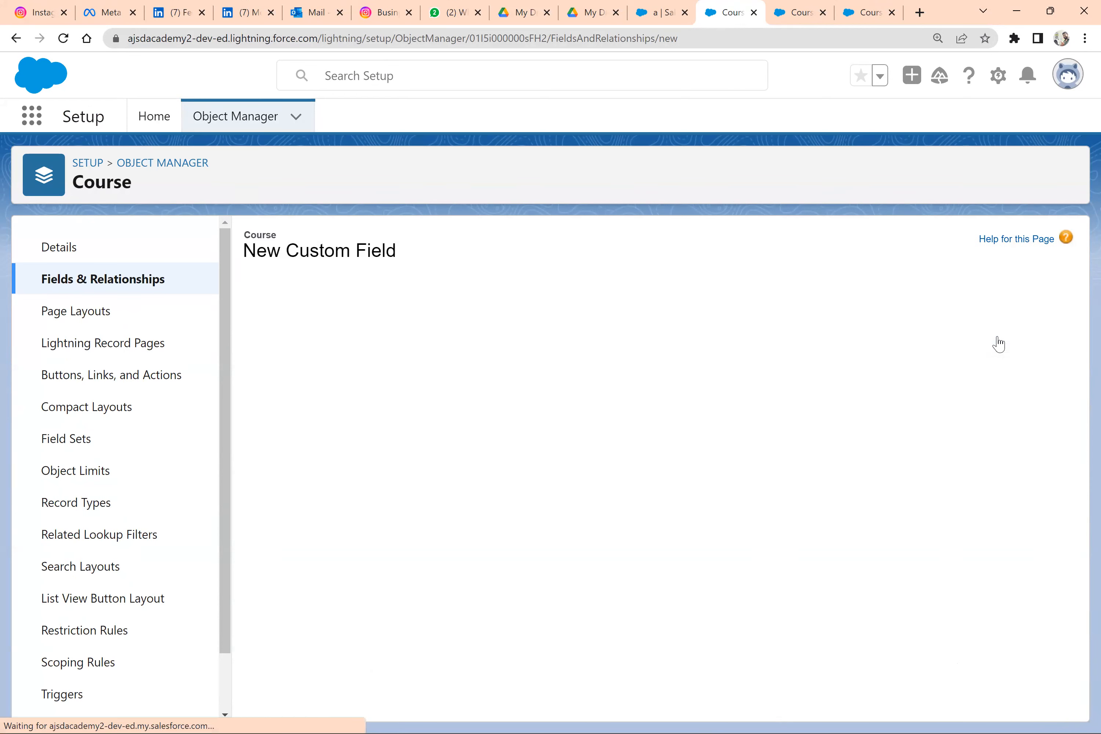
{"action": "left_click", "coordinate": [1008, 336]}
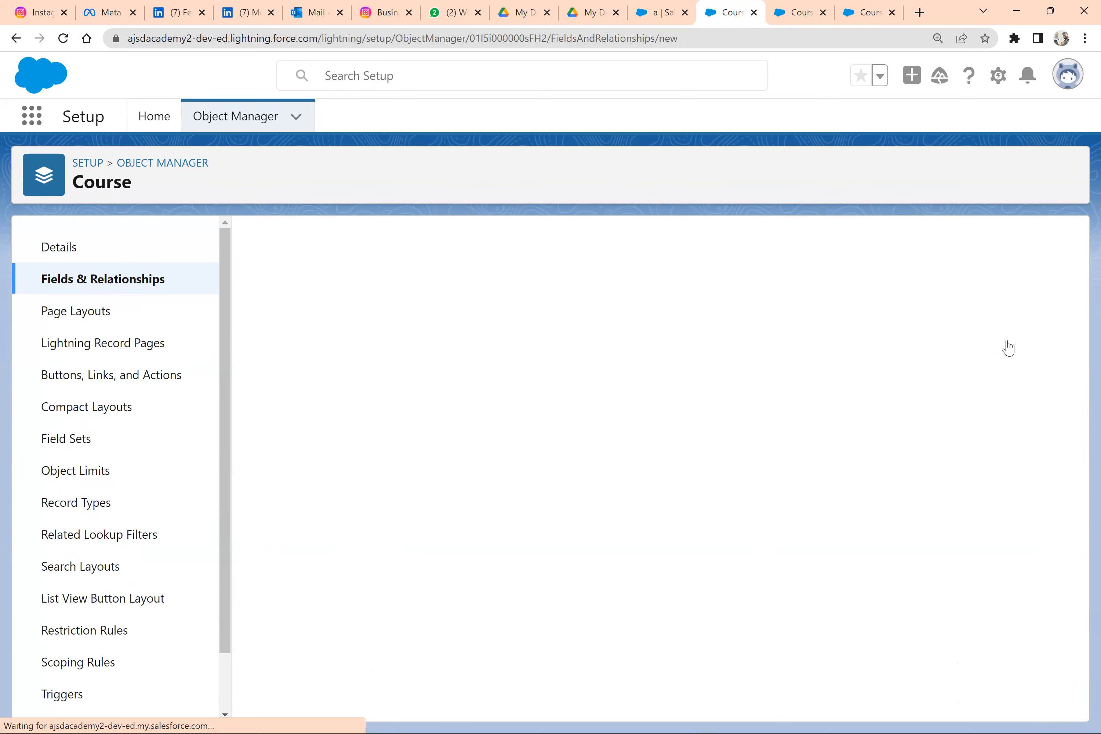
Step: Edit the Course validation rule so its REGEX formula checks regex__c instead of Name, and save the rule
{"action": "left_click", "coordinate": [653, 11]}
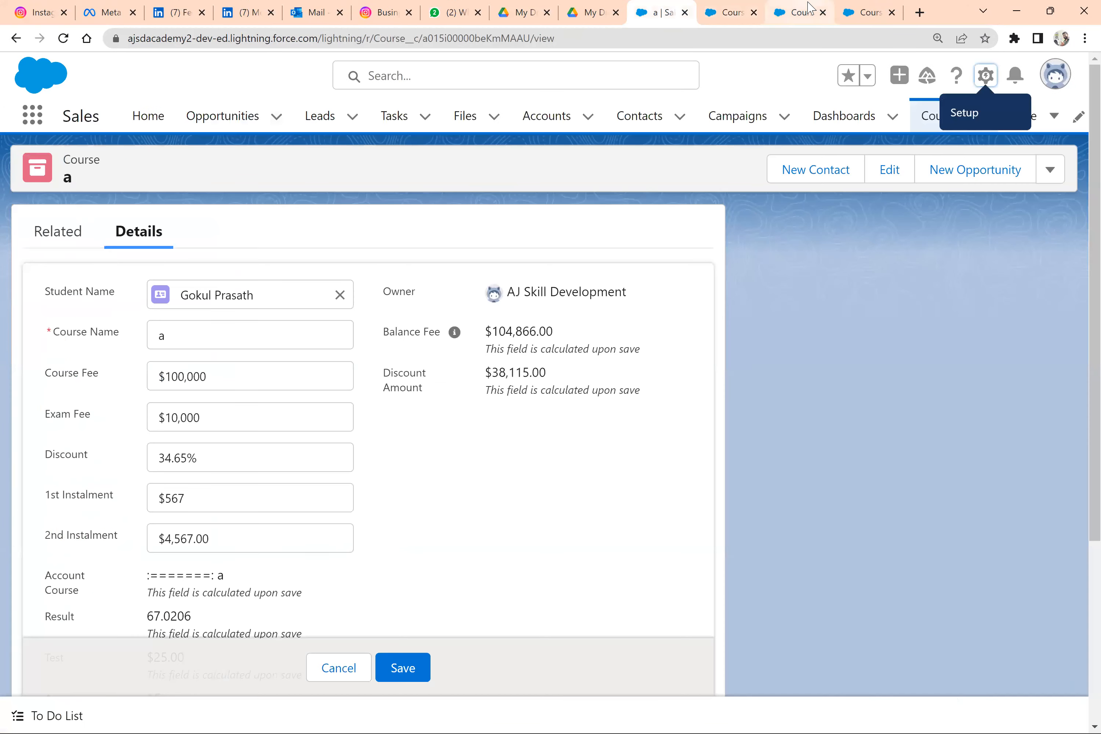
{"action": "left_click", "coordinate": [808, 9]}
{"action": "left_click", "coordinate": [521, 317]}
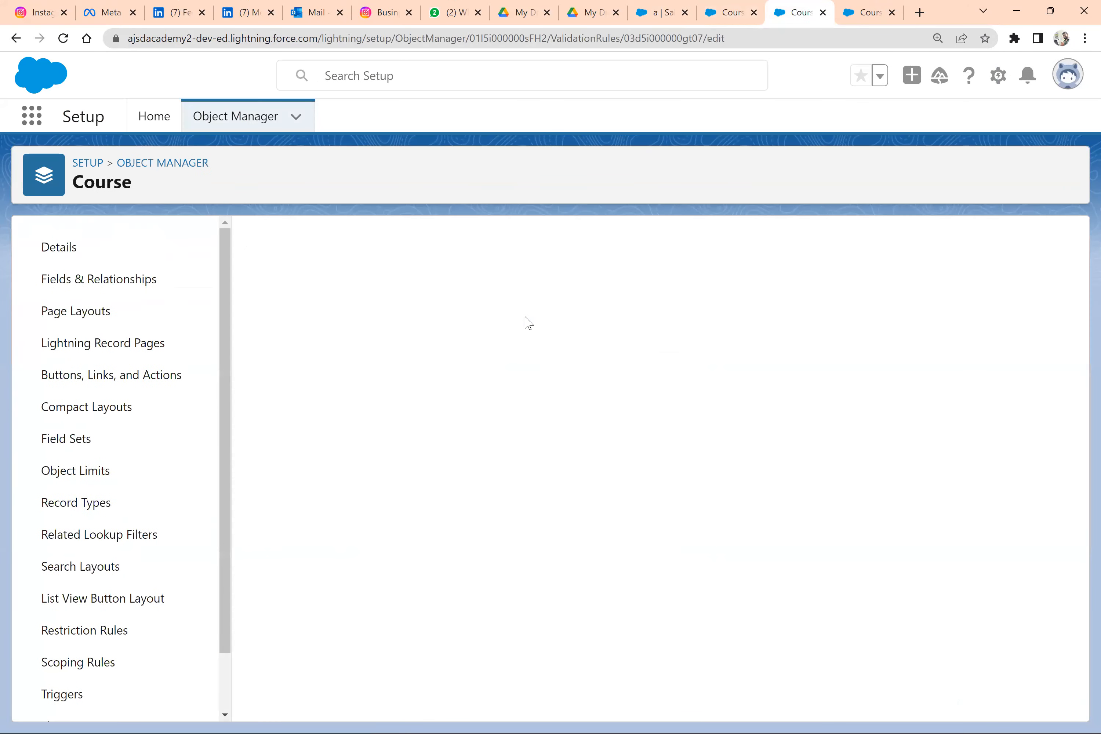
{"action": "double_click", "coordinate": [353, 603]}
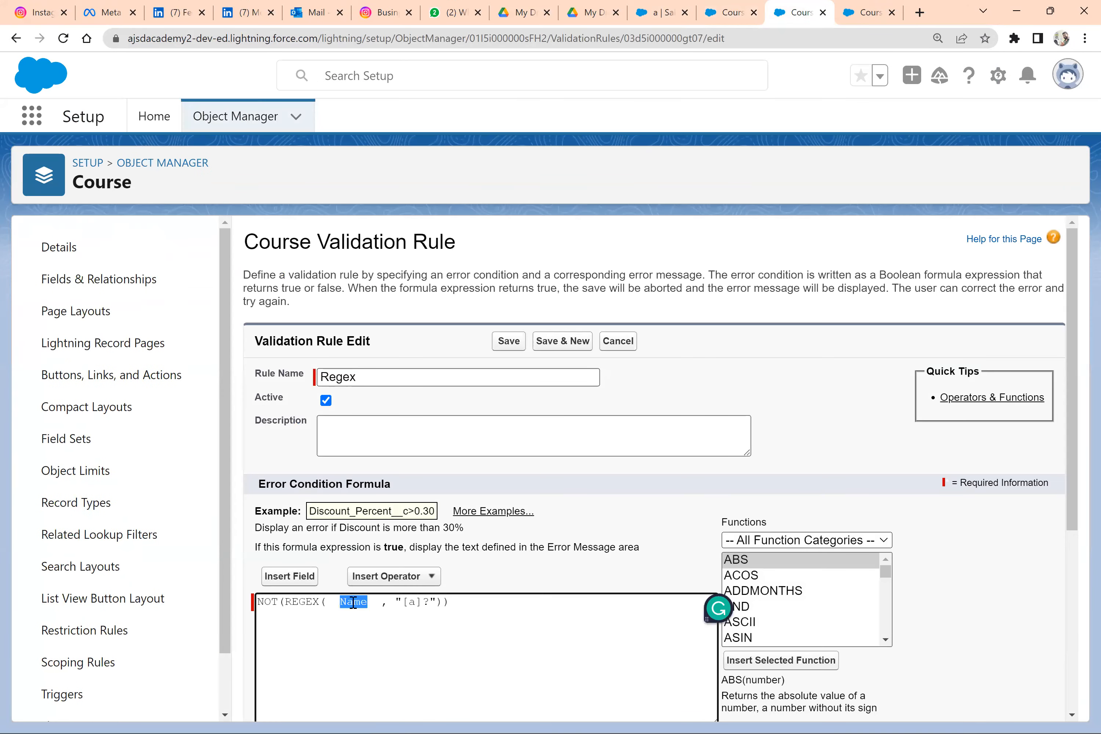
{"action": "type", "text": "regex__c"}
{"action": "scroll", "coordinate": [420, 633], "scroll_direction": "down", "scroll_amount": 5}
{"action": "left_click", "coordinate": [506, 697]}
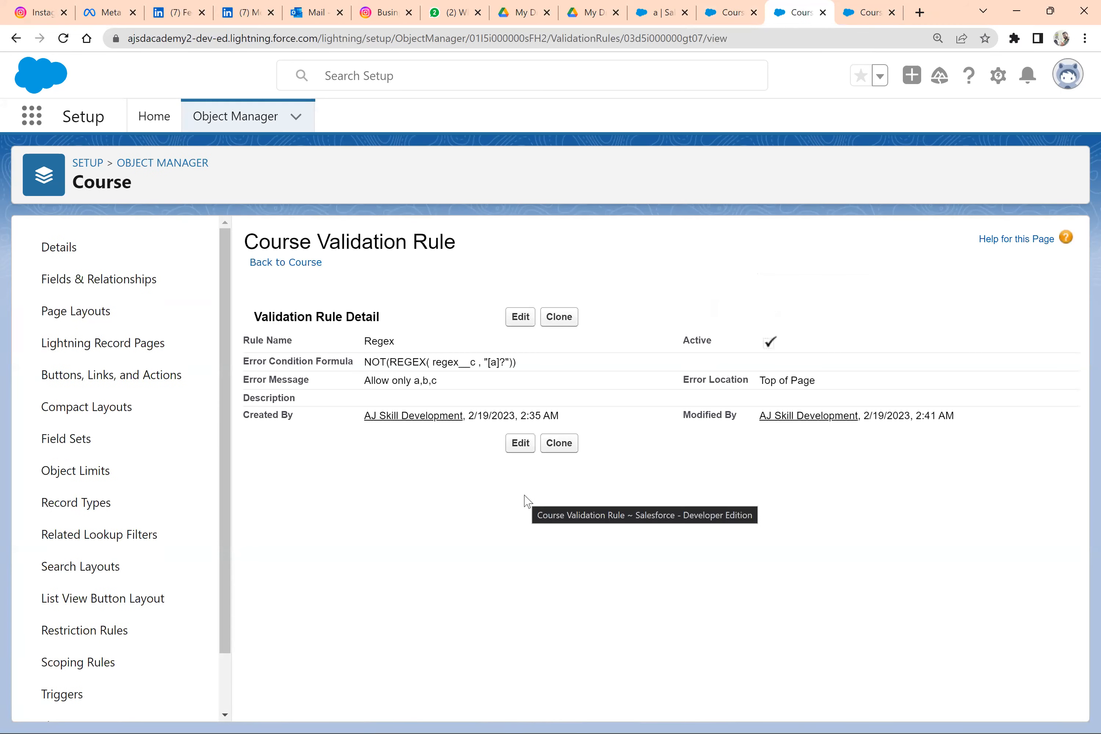
Step: Highlight the regex__c reference in the saved rule's error condition formula to review it
{"action": "double_click", "coordinate": [444, 361]}
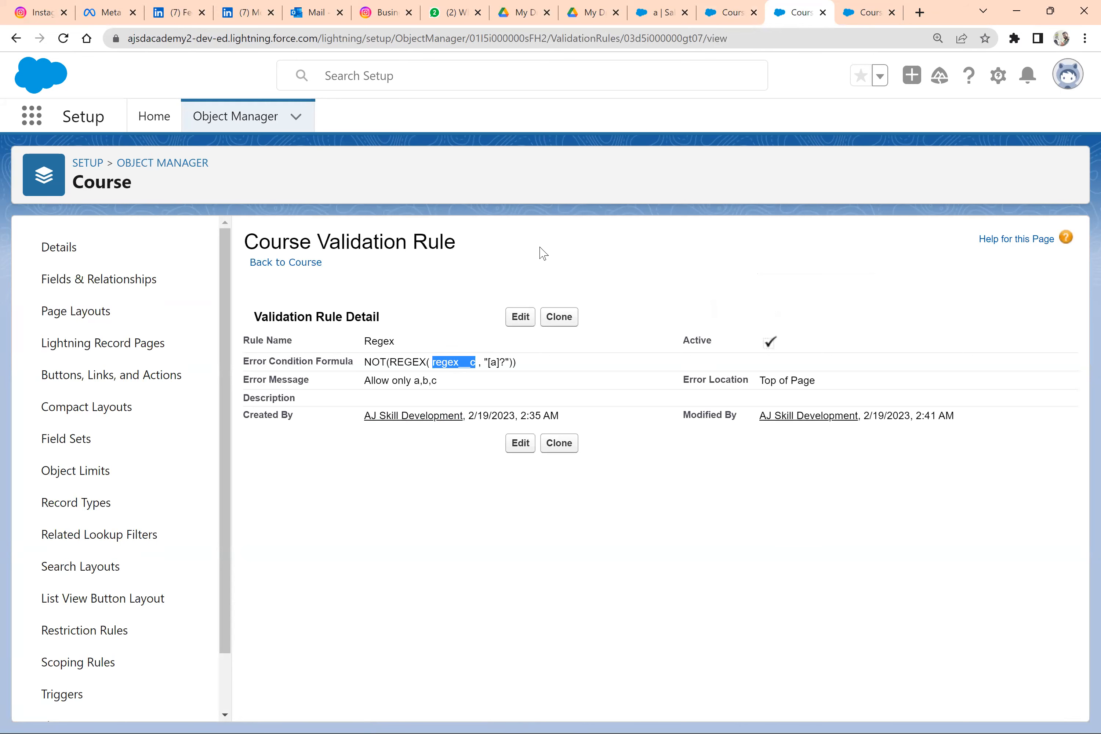
{"action": "left_click", "coordinate": [858, 6]}
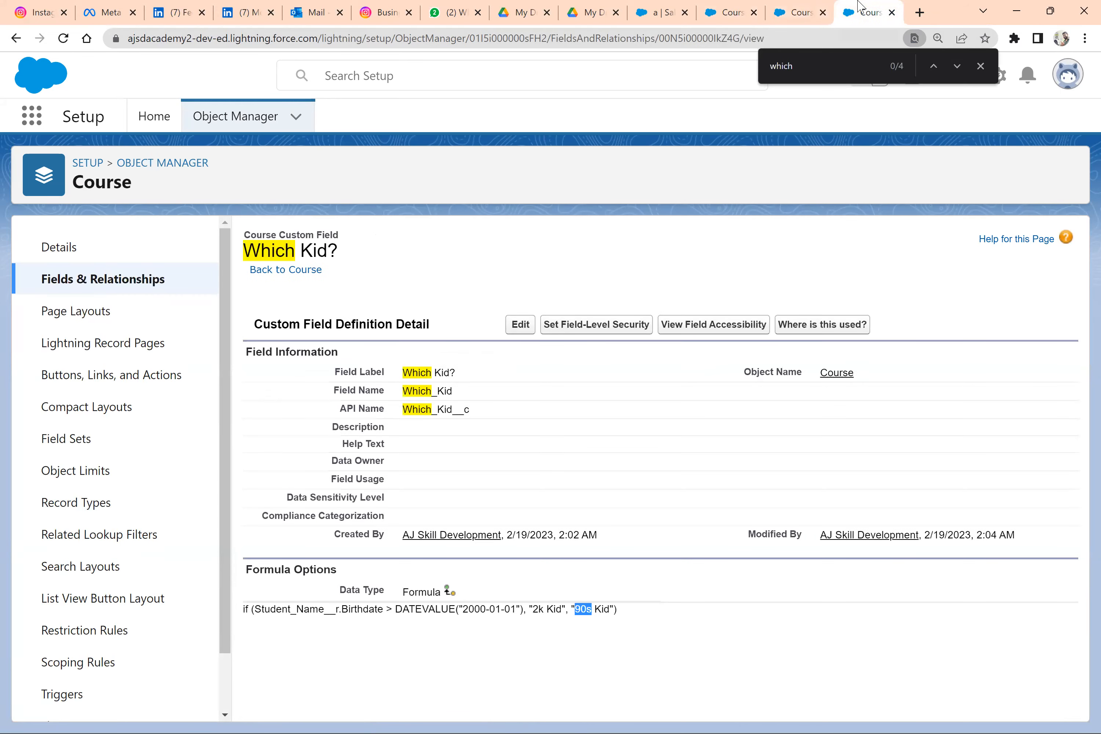
{"action": "left_click", "coordinate": [806, 10]}
{"action": "left_click", "coordinate": [453, 362]}
{"action": "double_click", "coordinate": [453, 363]}
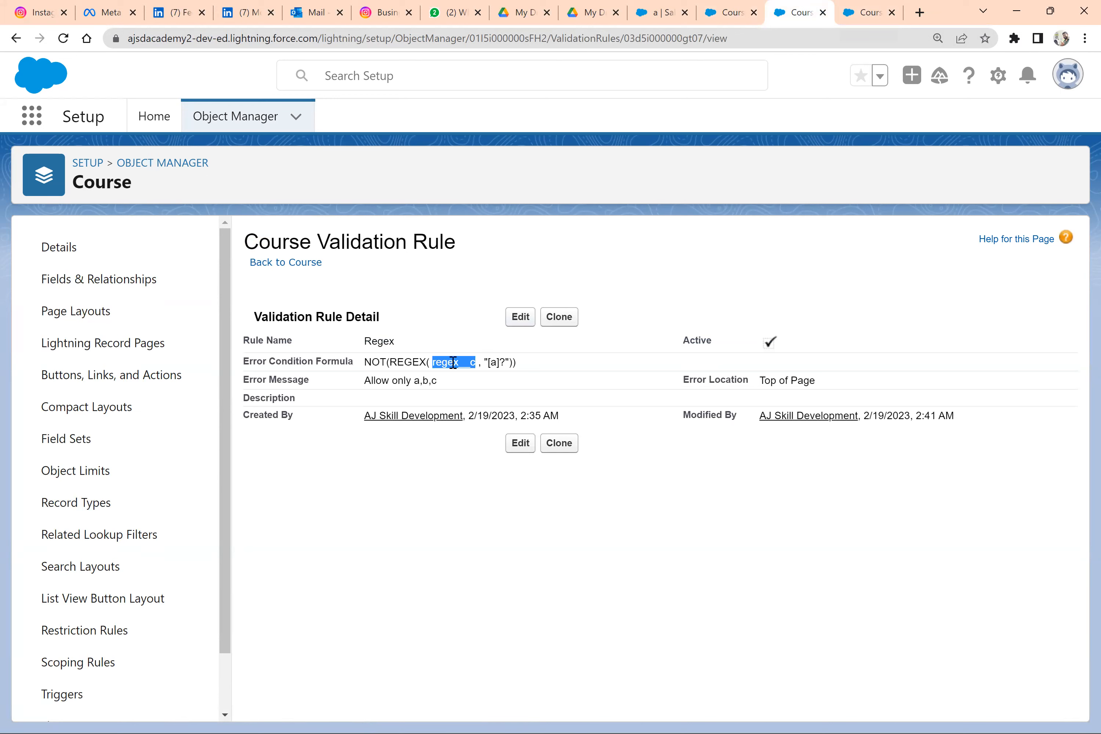
Step: Switch from the validation rule to the Course record "a" and reload it to load the new regex field
{"action": "left_click", "coordinate": [453, 363]}
{"action": "double_click", "coordinate": [453, 363]}
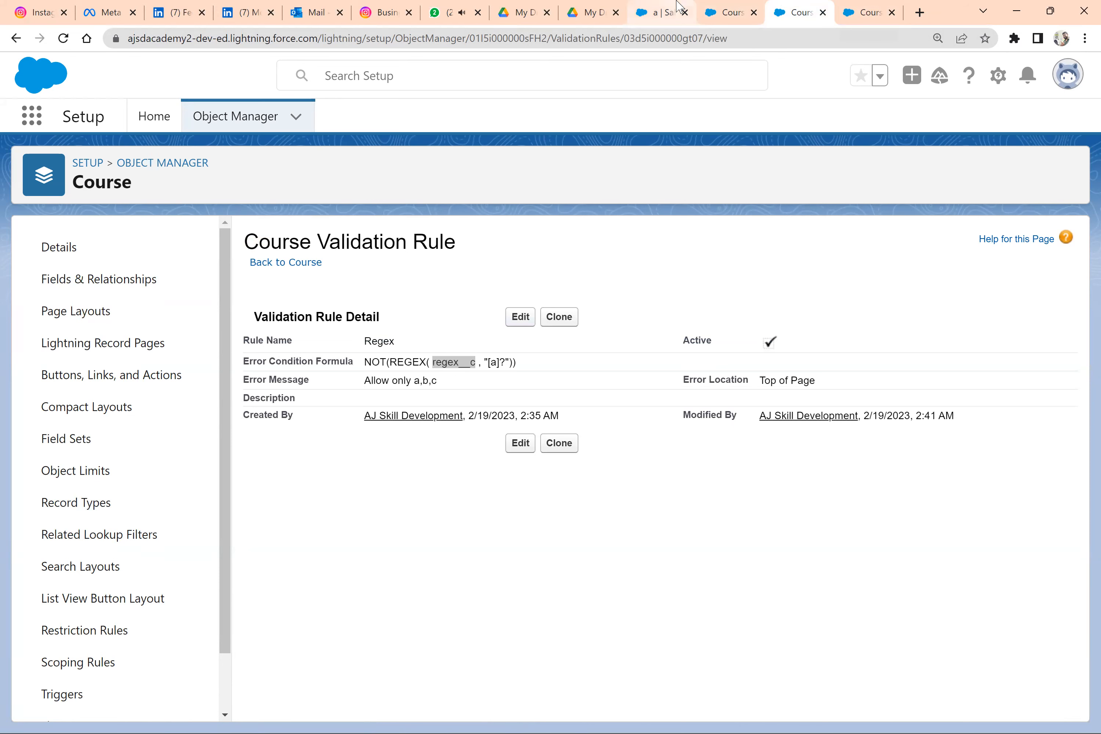
{"action": "left_click", "coordinate": [659, 13]}
{"action": "left_click", "coordinate": [286, 323]}
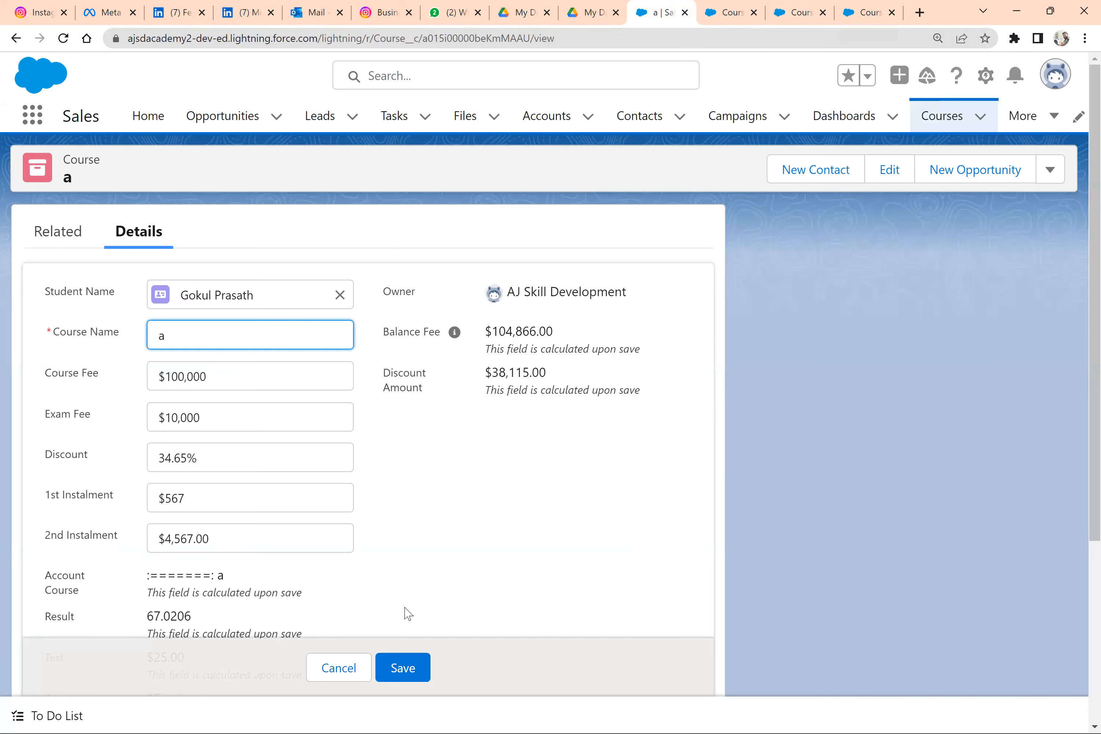
{"action": "left_click", "coordinate": [65, 39]}
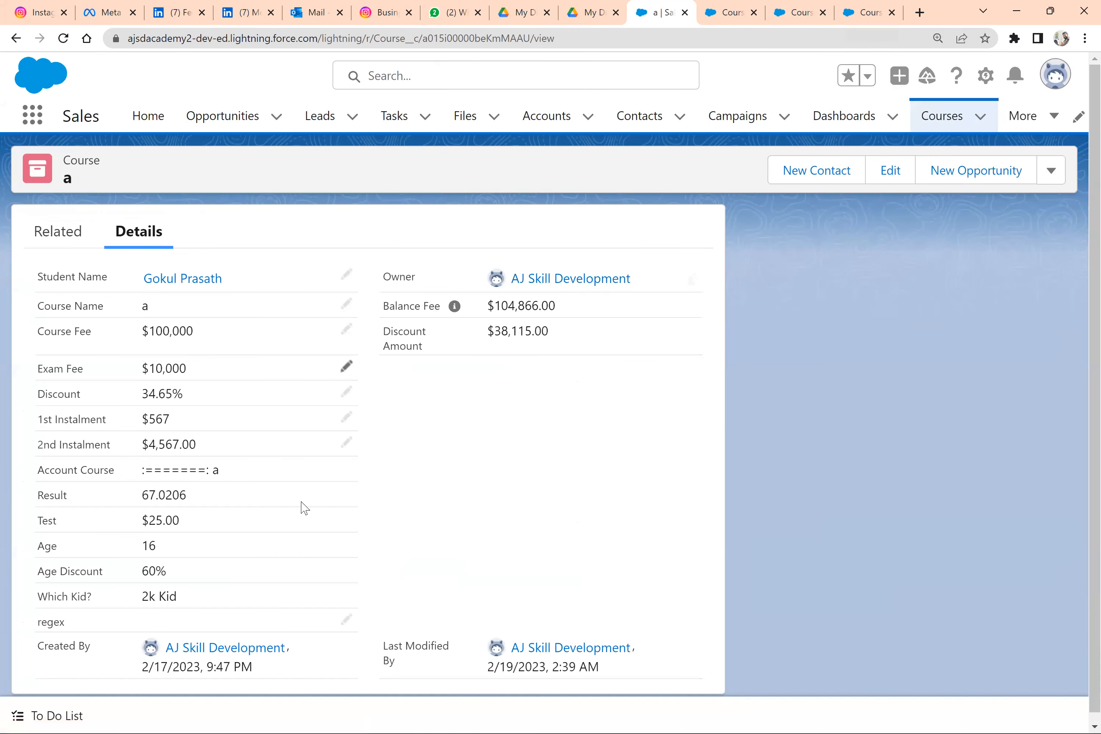
Step: Try saving "w" in the record's regex field, then clear the field and save the record with it blank
{"action": "left_click", "coordinate": [347, 611]}
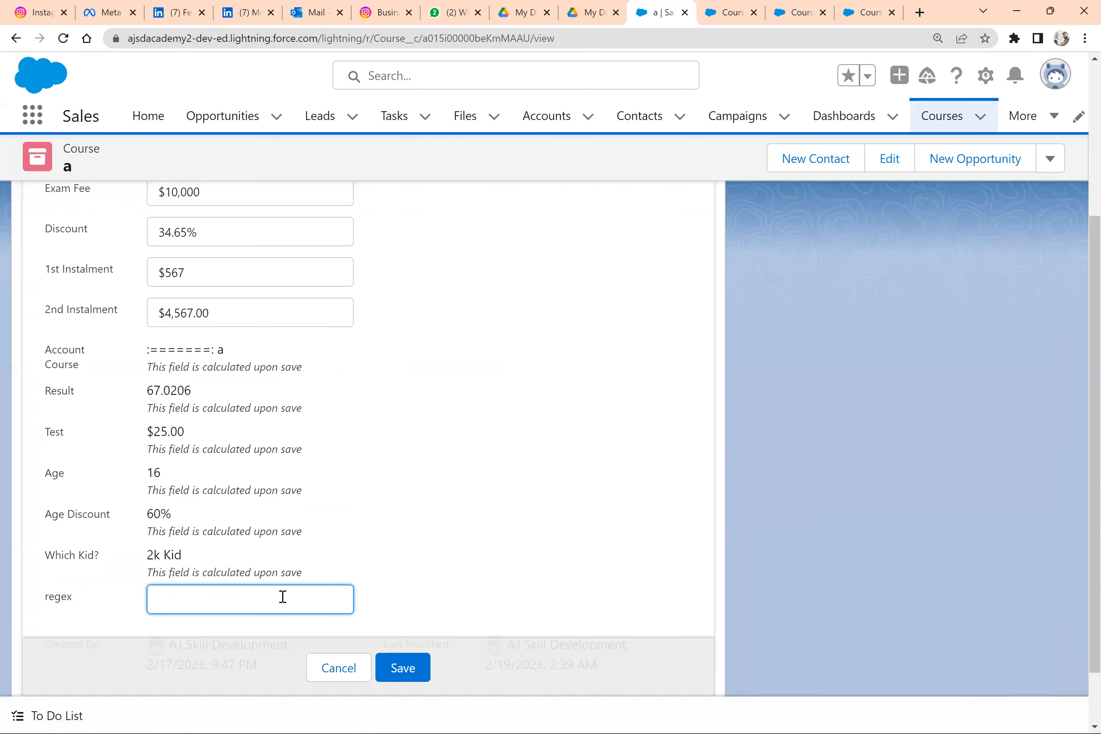
{"action": "type", "text": "w"}
{"action": "left_click", "coordinate": [402, 670]}
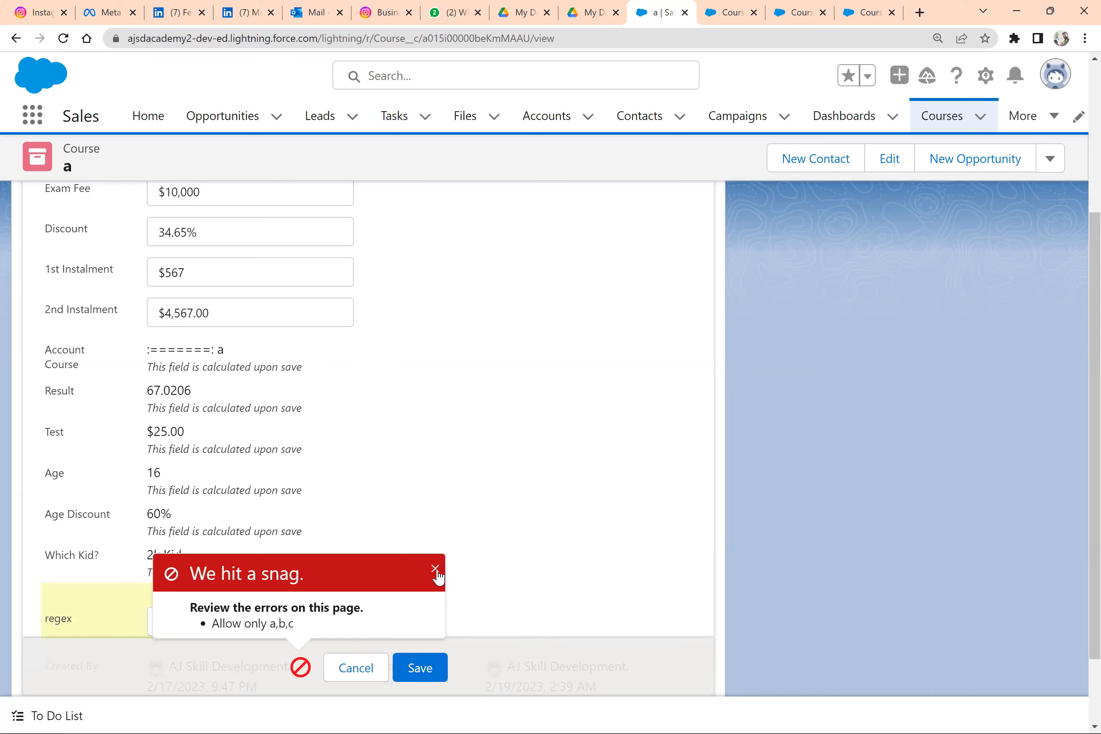
{"action": "left_click", "coordinate": [288, 622]}
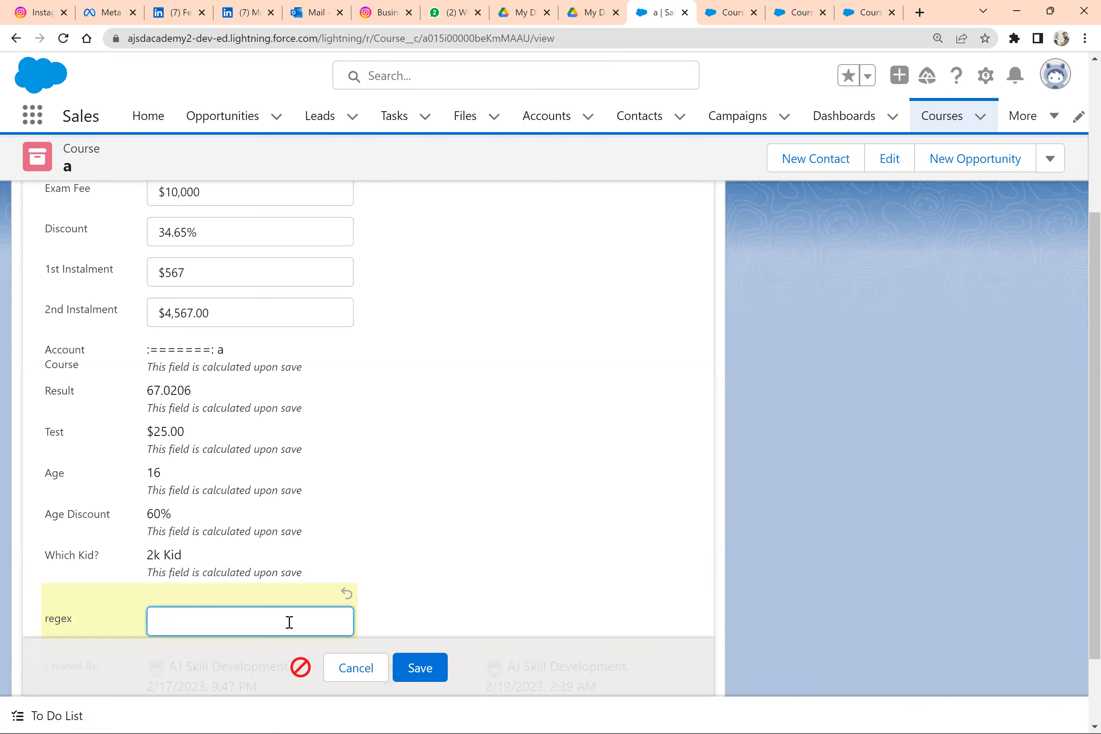
{"action": "left_click", "coordinate": [402, 665]}
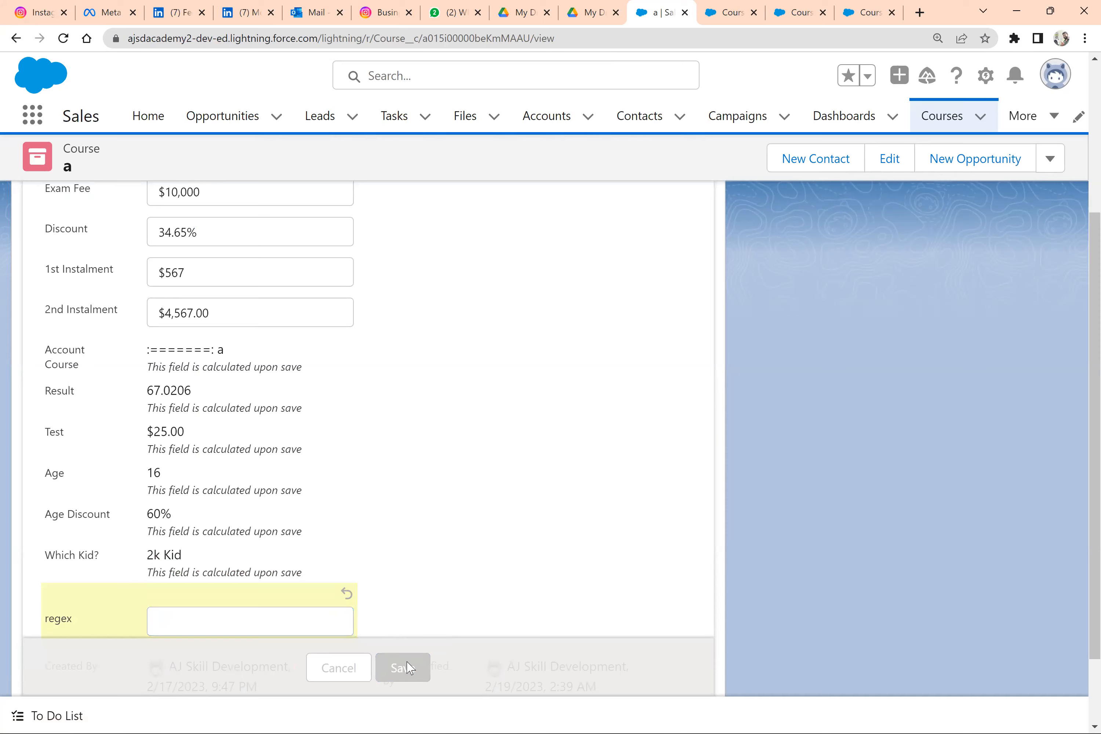
Step: Review the [a]? and [a]* quantifier rows in the REGEX notes, highlighting the "more consecutive 'a' characters" wording
{"action": "key", "text": "alt+Tab"}
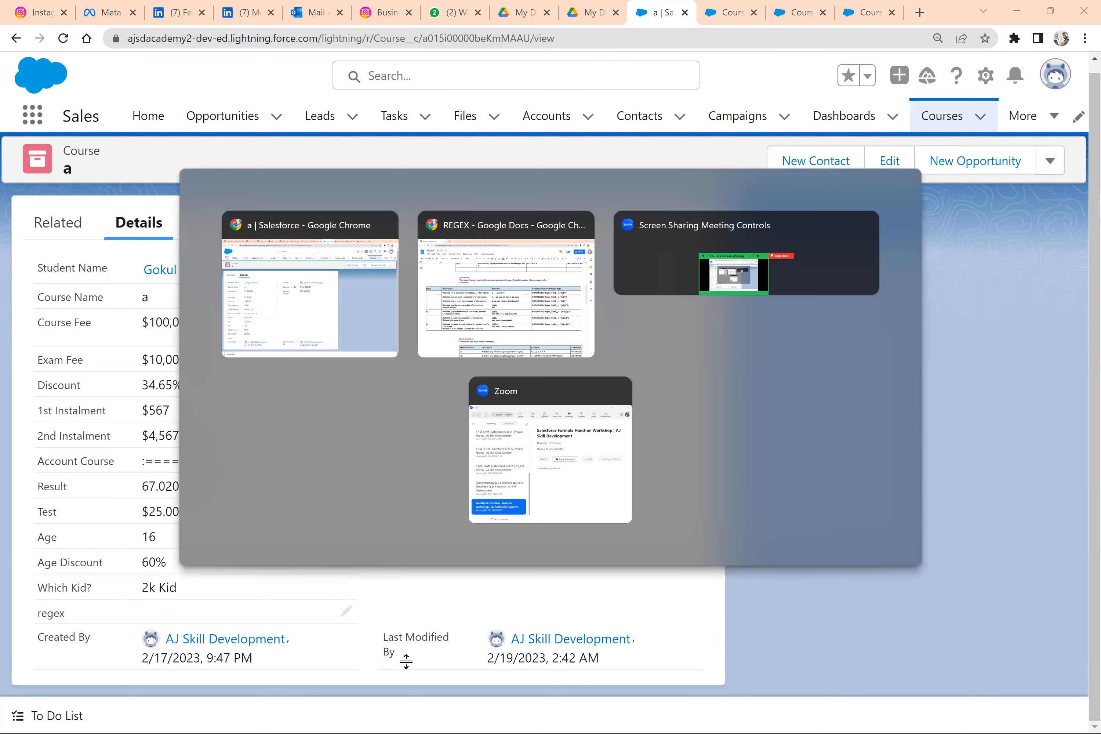
{"action": "left_click", "coordinate": [513, 351]}
{"action": "left_click", "coordinate": [504, 337]}
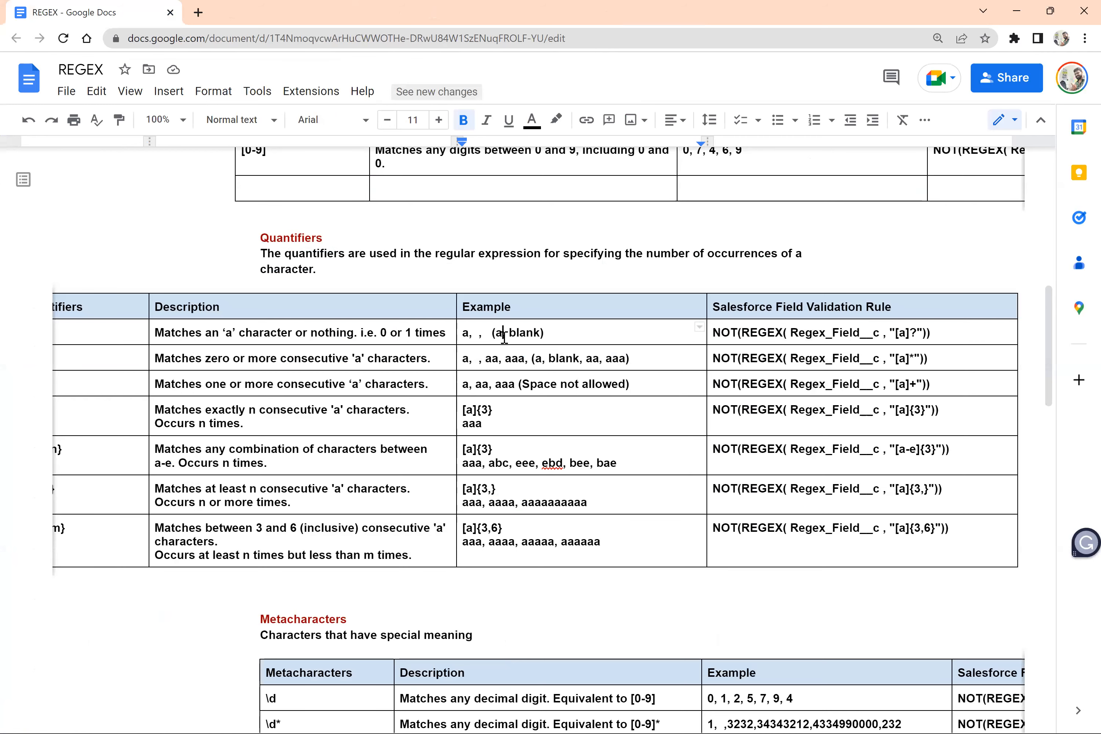
{"action": "scroll", "coordinate": [504, 336], "scroll_direction": "down", "scroll_amount": 1}
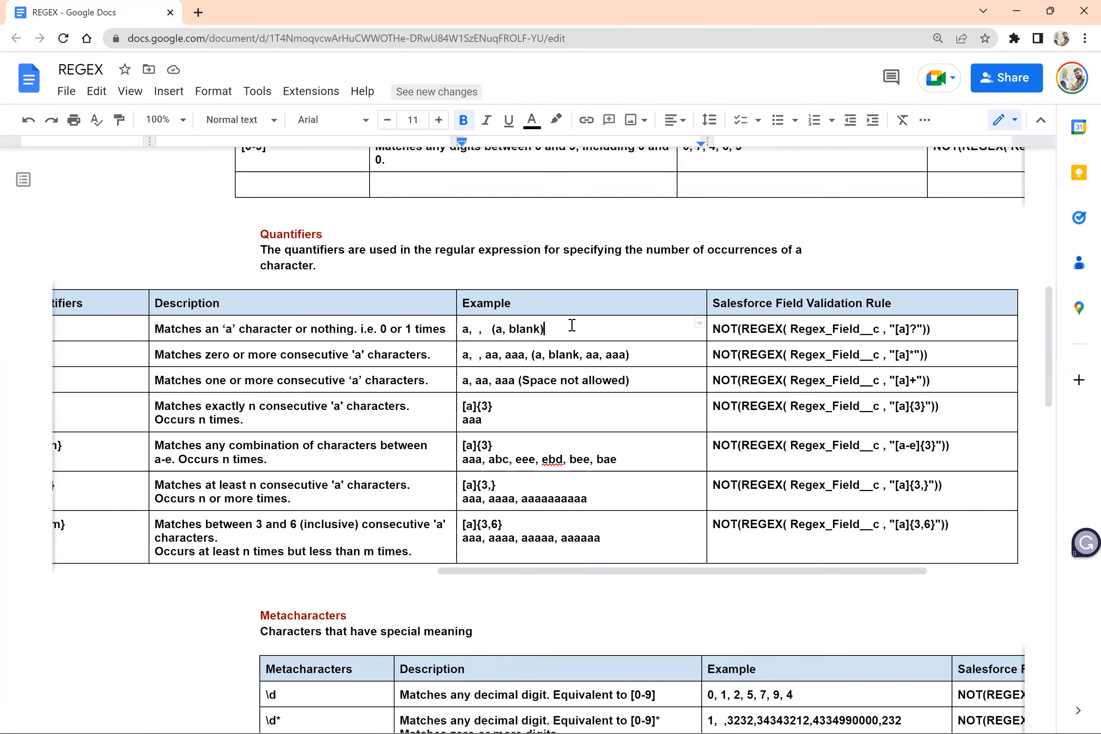
{"action": "scroll", "coordinate": [571, 325], "scroll_direction": "left", "scroll_amount": 6}
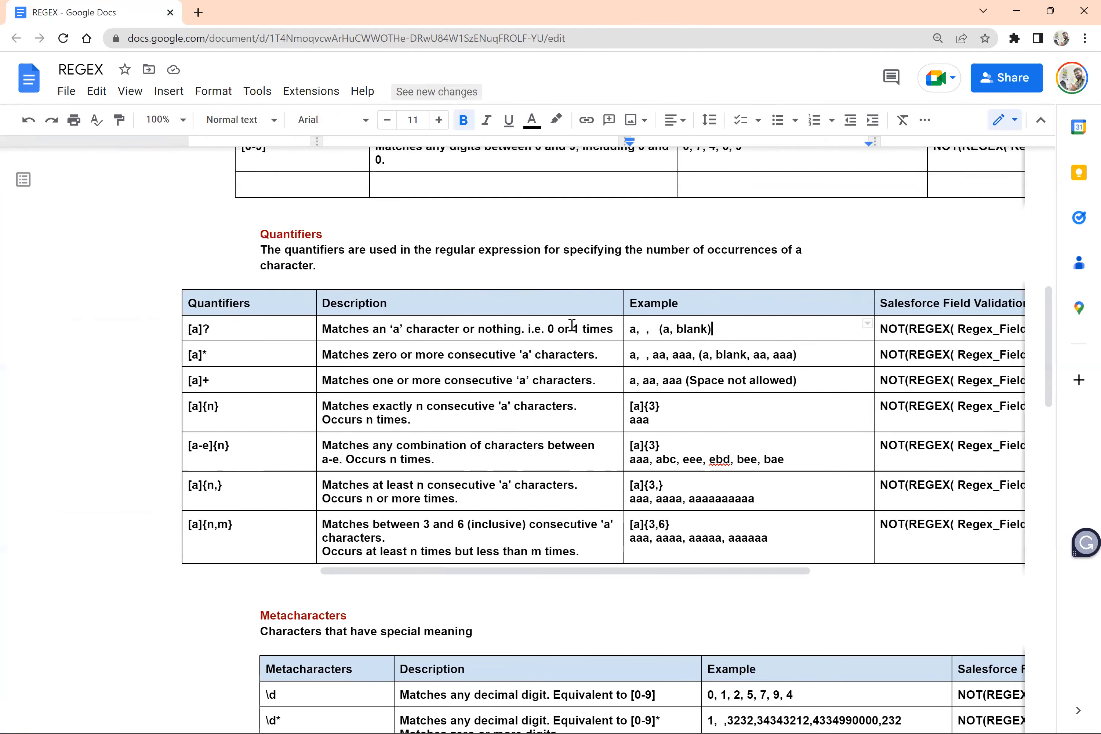
{"action": "scroll", "coordinate": [571, 360], "scroll_direction": "up", "scroll_amount": 6}
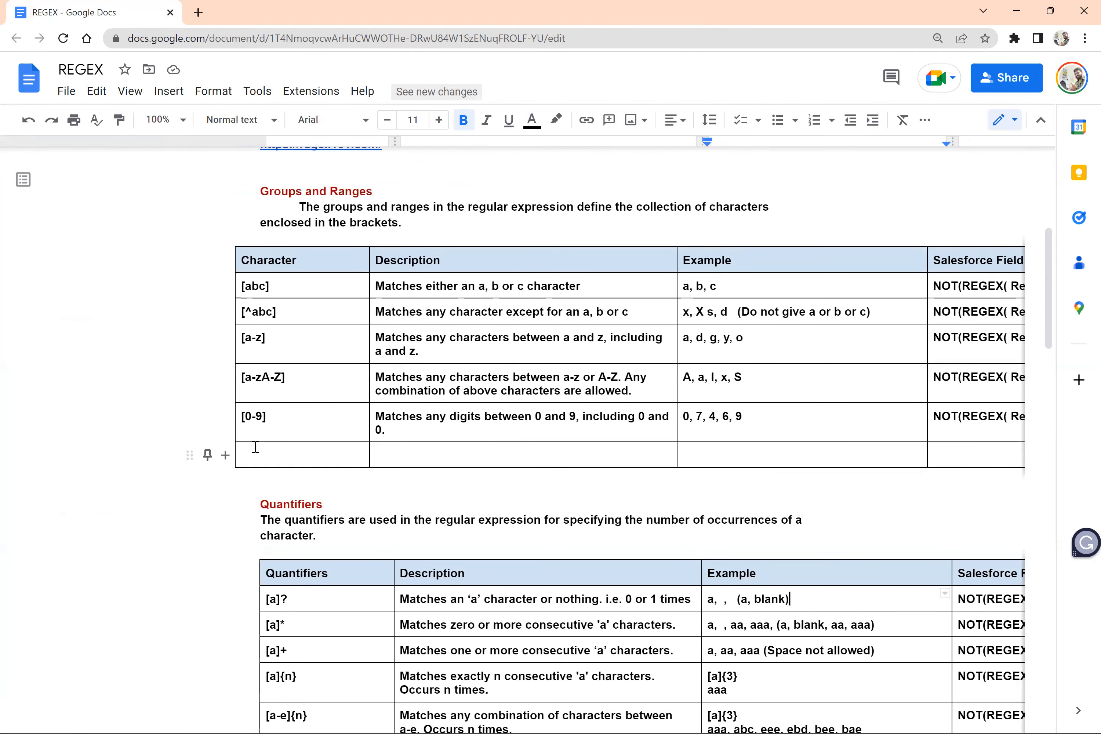
{"action": "scroll", "coordinate": [256, 447], "scroll_direction": "down", "scroll_amount": 5}
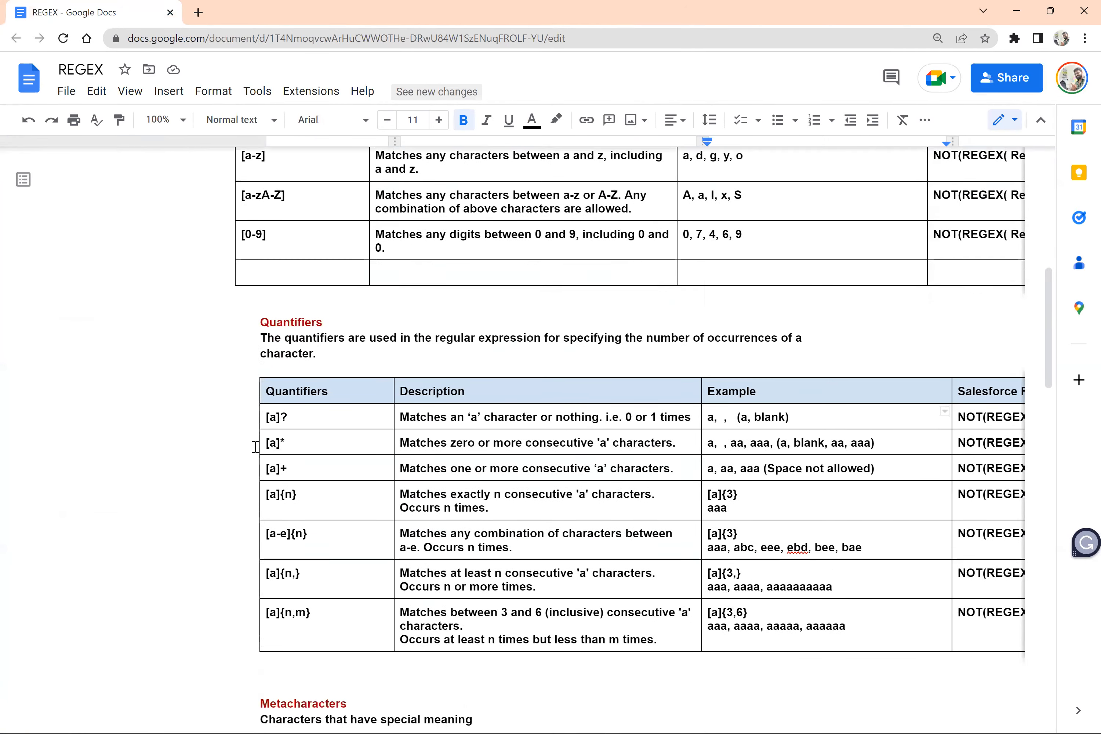
{"action": "left_click", "coordinate": [308, 359]}
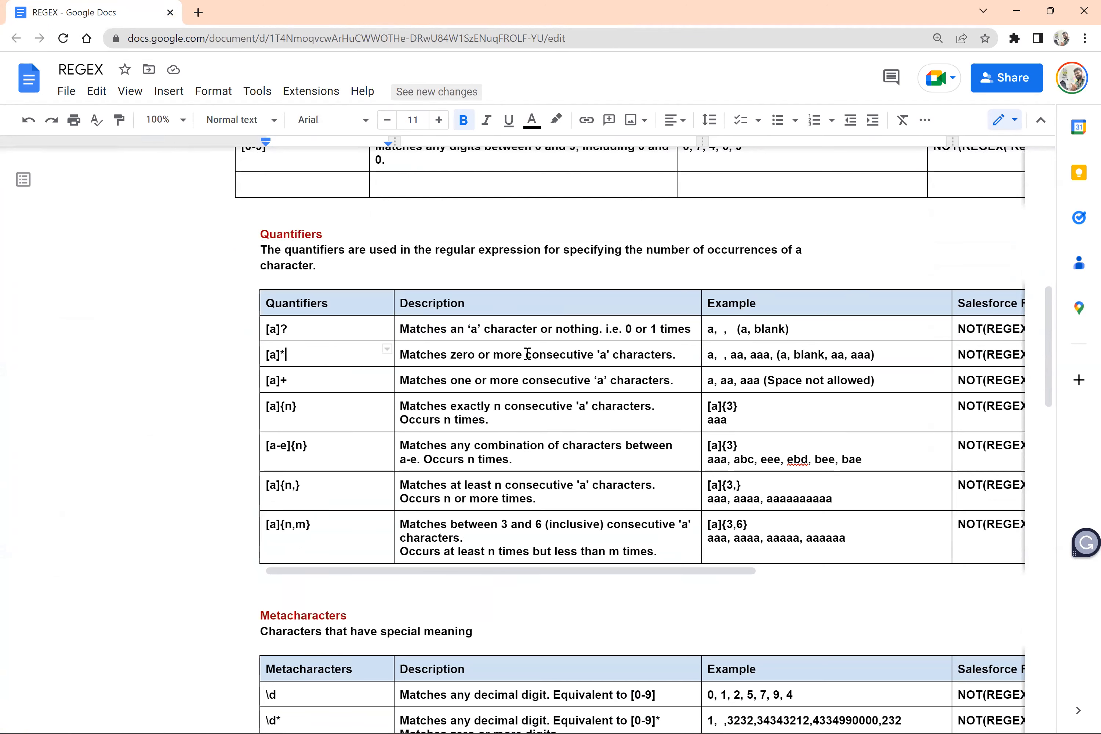
{"action": "left_click_drag", "start_coordinate": [493, 355], "coordinate": [670, 356]}
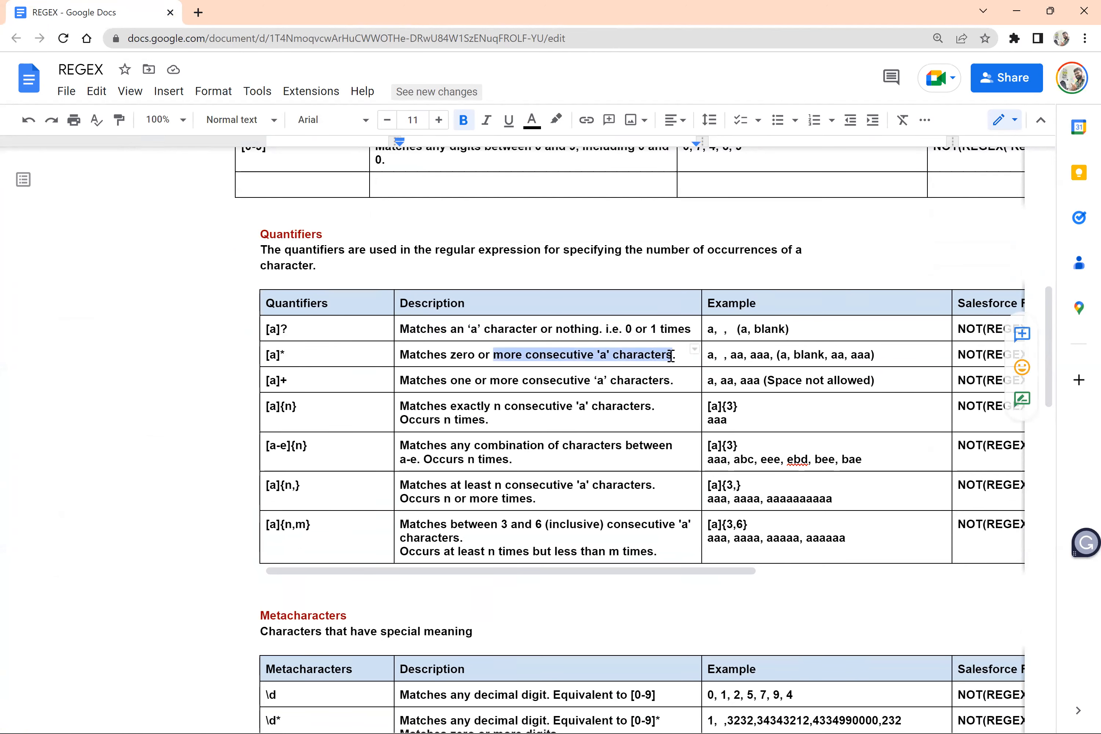
{"action": "scroll", "coordinate": [671, 356], "scroll_direction": "right", "scroll_amount": 1}
{"action": "scroll", "coordinate": [661, 353], "scroll_direction": "right", "scroll_amount": 5}
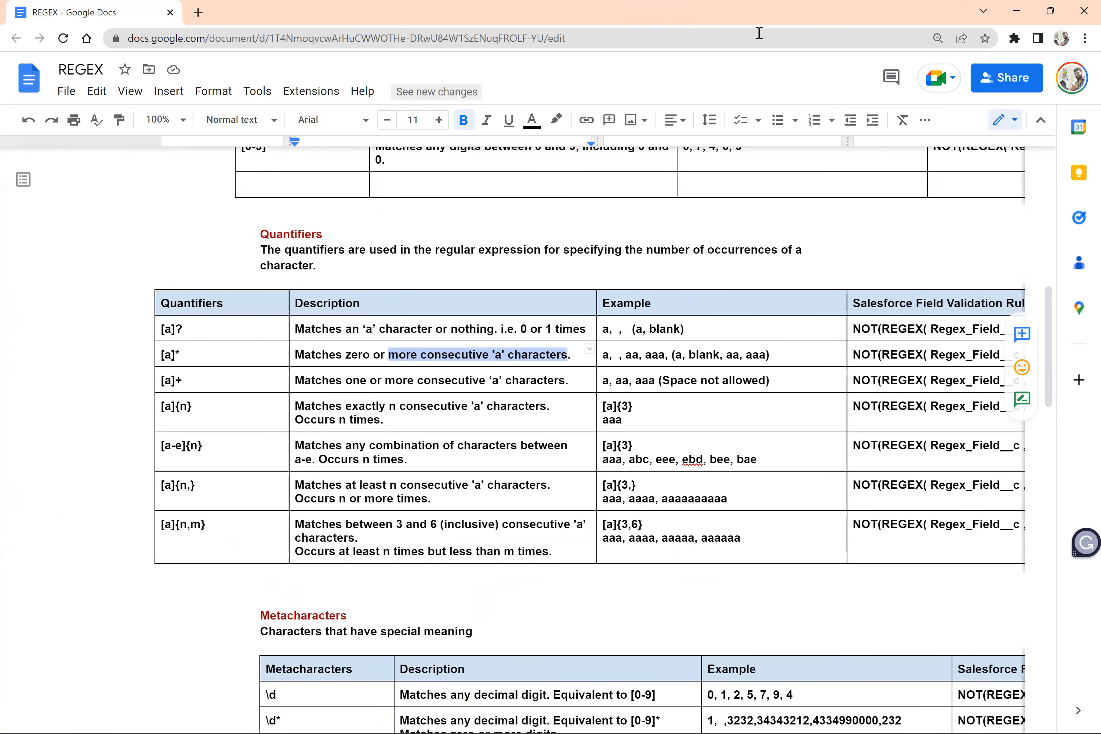
Step: Edit the Course validation rule's REGEX pattern to "[a]*" and save the rule
{"action": "key", "text": "alt+Tab"}
{"action": "left_click", "coordinate": [729, 13]}
{"action": "left_click", "coordinate": [803, 13]}
{"action": "left_click", "coordinate": [520, 317]}
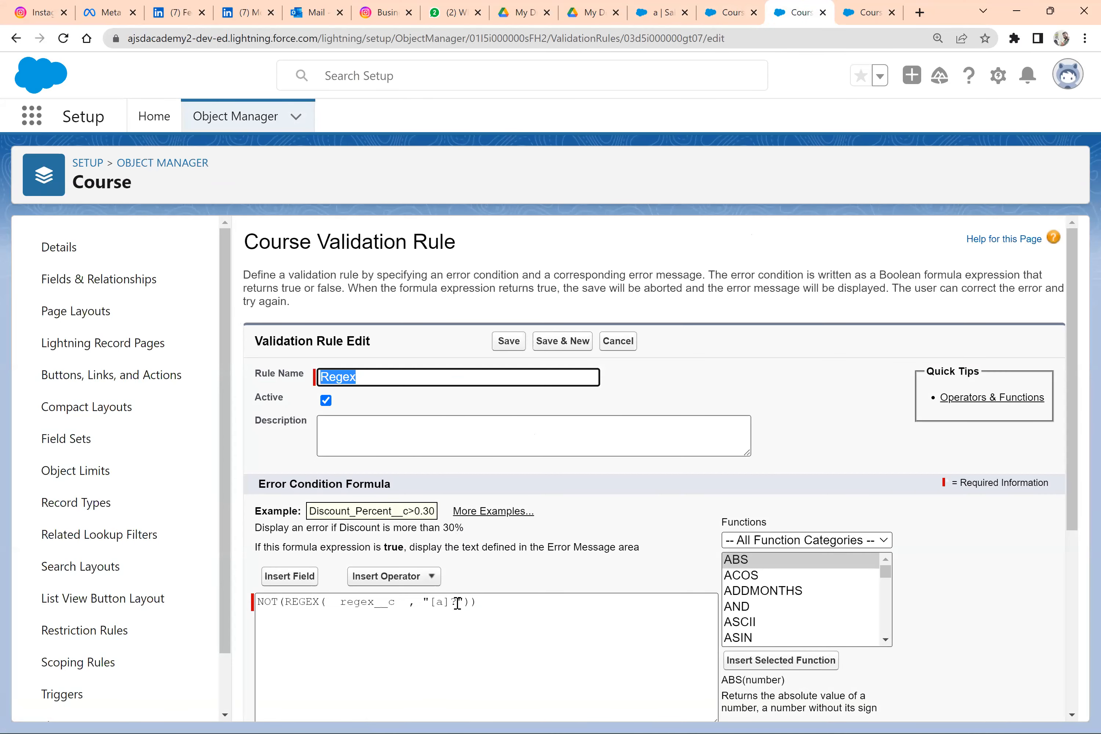
{"action": "left_click", "coordinate": [457, 602]}
{"action": "key", "text": "BackSpace"}
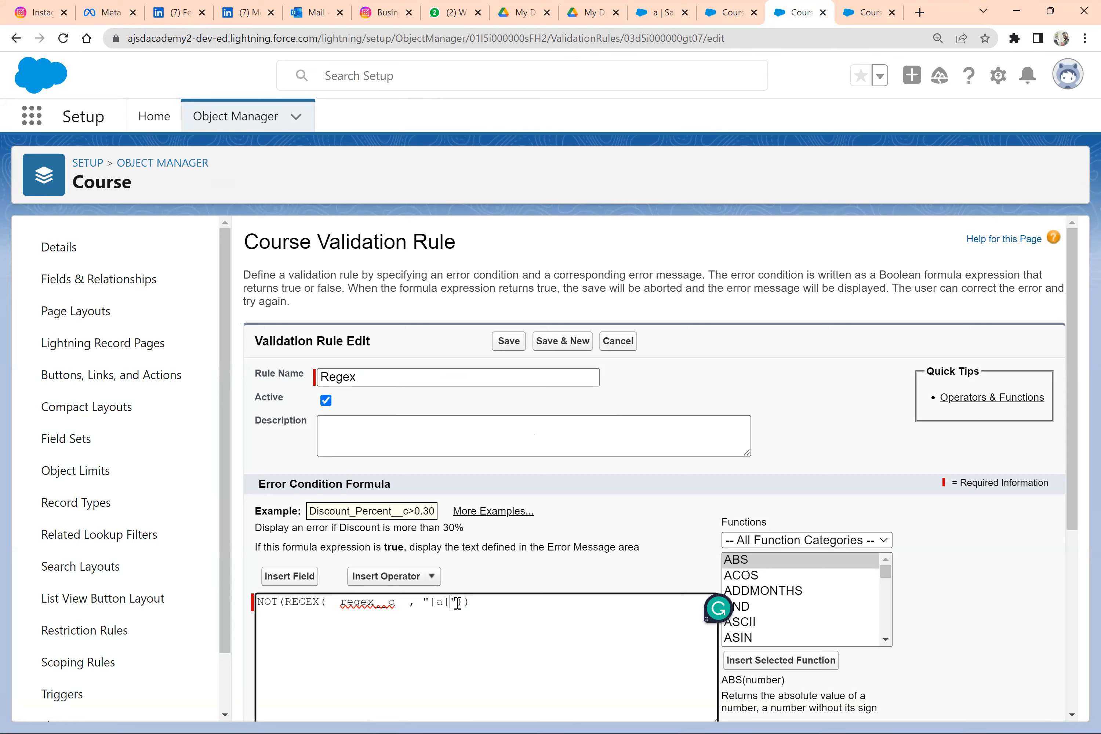
{"action": "type", "text": "*"}
{"action": "left_click", "coordinate": [508, 341]}
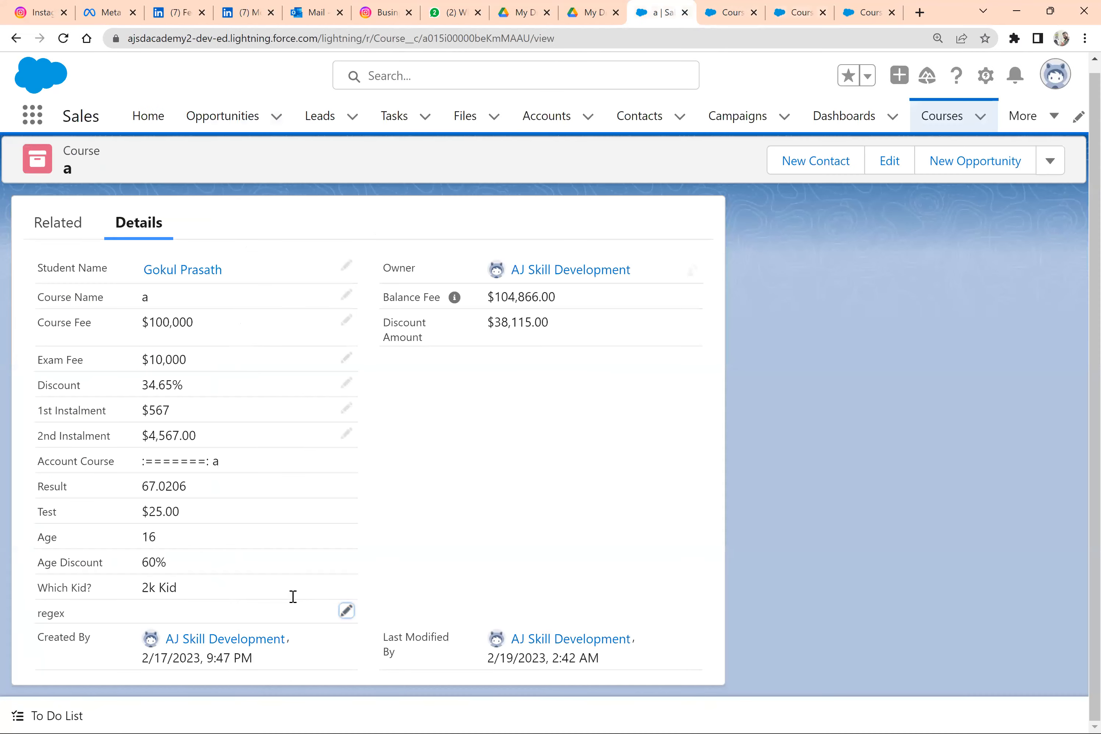
Step: Save "aaaaaa" in the Course record's regex field, then extend it with more "a" characters and save again
{"action": "double_click", "coordinate": [293, 596]}
{"action": "type", "text": "aaaaaa"}
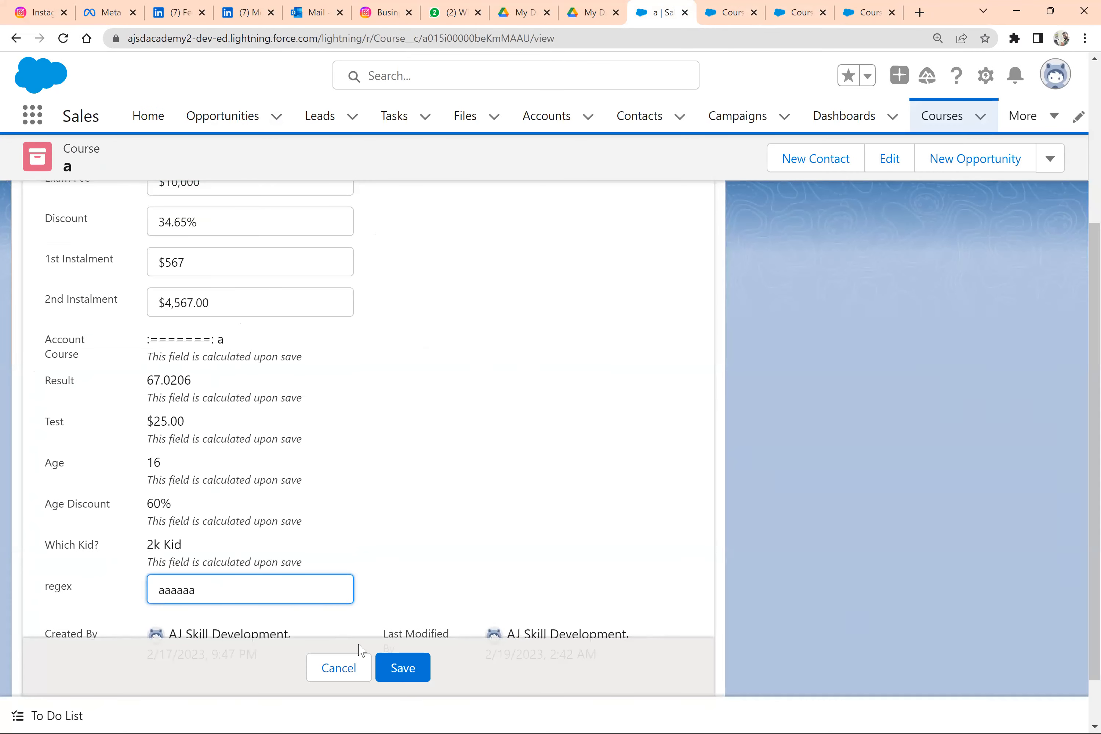
{"action": "left_click", "coordinate": [386, 668]}
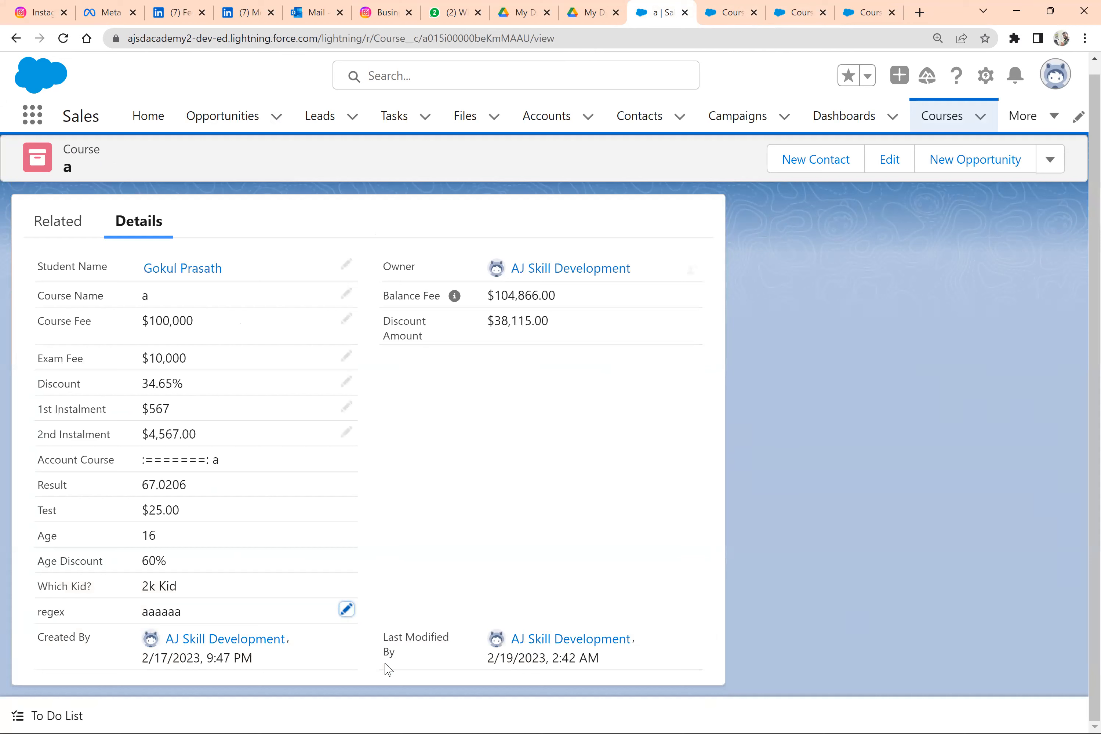
{"action": "left_click", "coordinate": [347, 610]}
{"action": "type", "text": "aaaaaaaaaaa"}
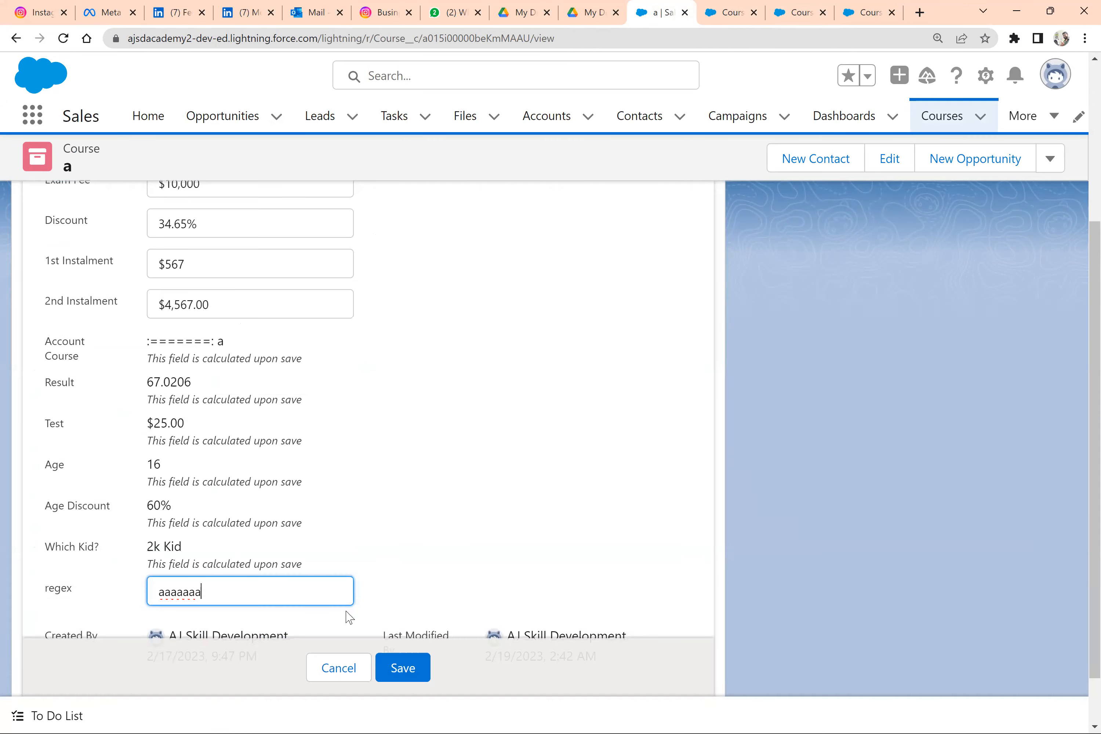
{"action": "left_click", "coordinate": [402, 667]}
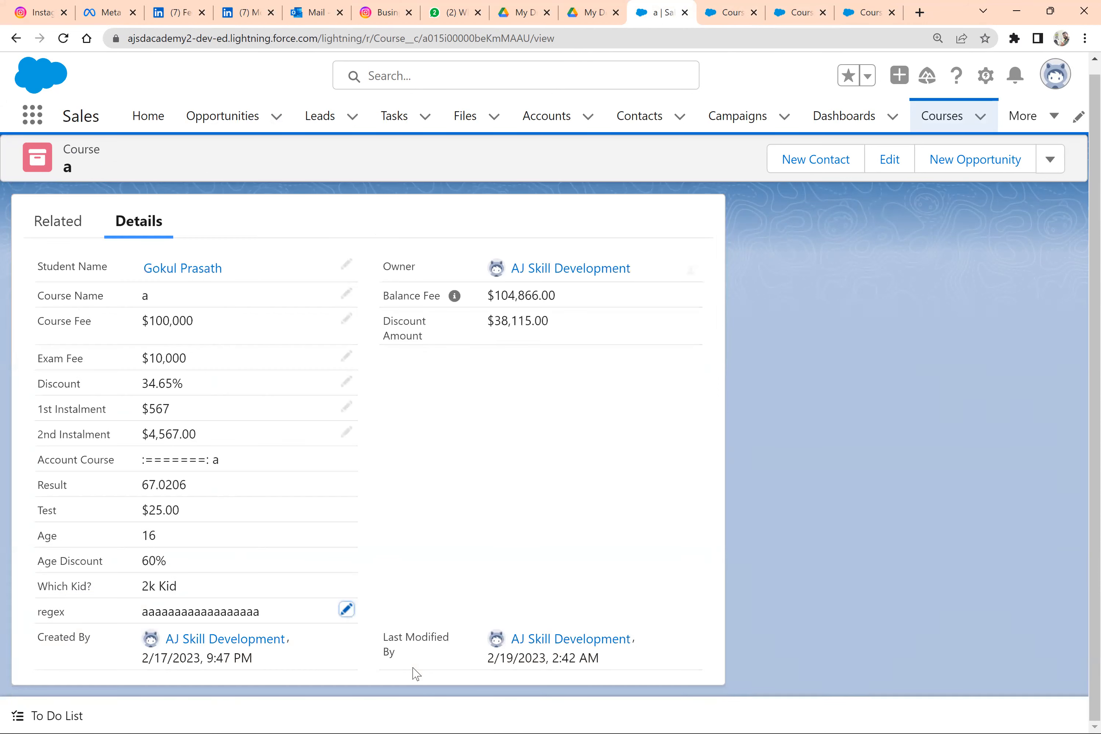
Step: Delete all the characters from the record's regex field and save it blank
{"action": "left_click", "coordinate": [348, 608]}
{"action": "key", "text": "BackSpace"}
{"action": "key", "text": "BackSpace"}
{"action": "key", "text": "BackSpace"}
{"action": "key", "text": "BackSpace"}
{"action": "key", "text": "BackSpace"}
{"action": "key", "text": "BackSpace"}
{"action": "key", "text": "BackSpace"}
{"action": "key", "text": "BackSpace"}
{"action": "key", "text": "BackSpace"}
{"action": "key", "text": "BackSpace"}
{"action": "key", "text": "BackSpace"}
{"action": "key", "text": "BackSpace"}
{"action": "key", "text": "BackSpace"}
{"action": "key", "text": "BackSpace"}
{"action": "key", "text": "BackSpace"}
{"action": "key", "text": "BackSpace"}
{"action": "key", "text": "BackSpace"}
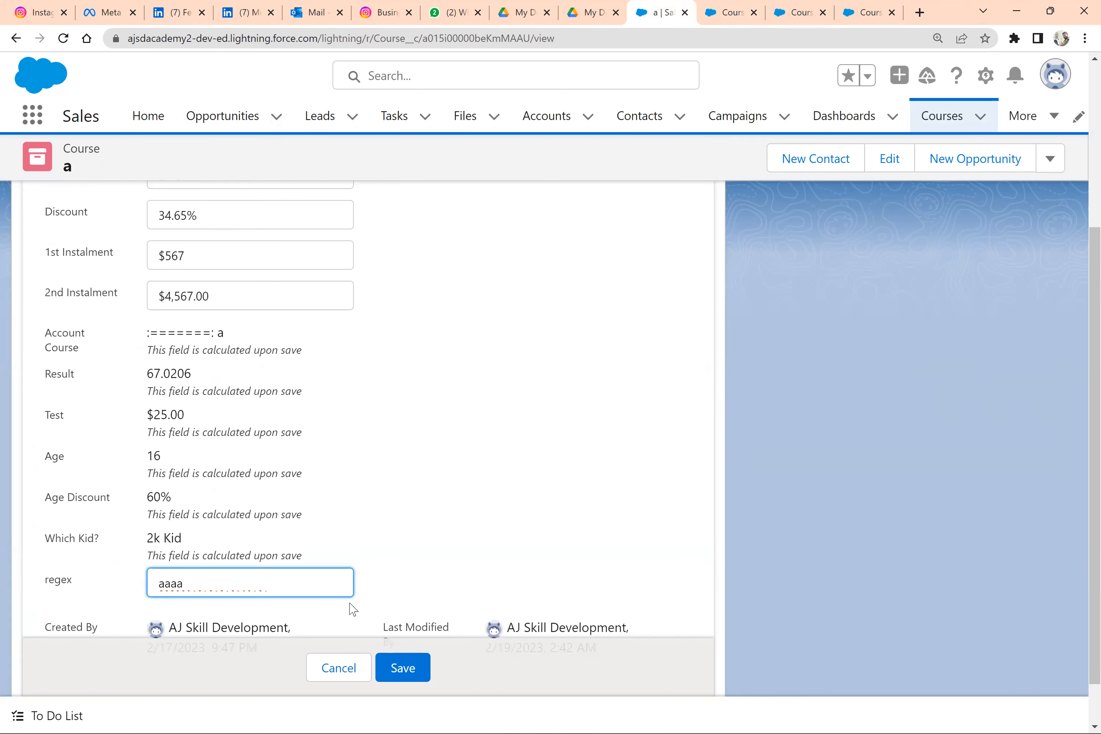
{"action": "left_click", "coordinate": [412, 665]}
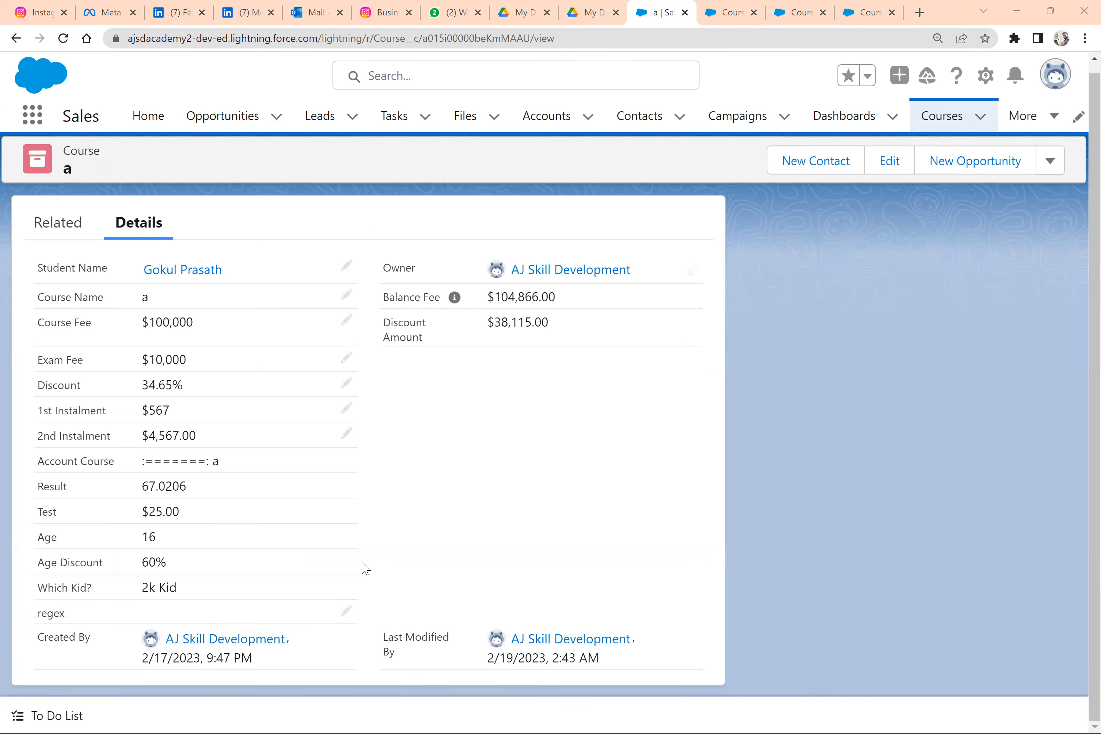
Step: Review the [a]{n} quantifier row in the REGEX notes, highlighting its description and the pattern itself
{"action": "key", "text": "alt+Tab"}
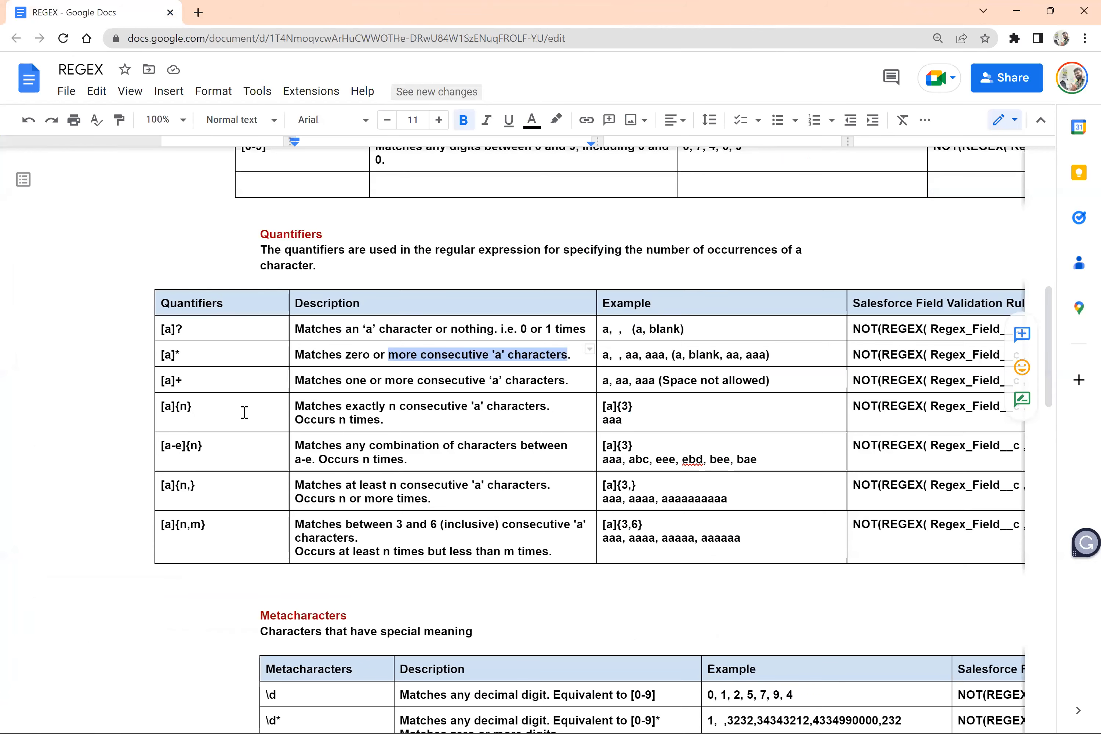
{"action": "scroll", "coordinate": [243, 413], "scroll_direction": "down", "scroll_amount": 3}
{"action": "scroll", "coordinate": [244, 412], "scroll_direction": "down", "scroll_amount": 1}
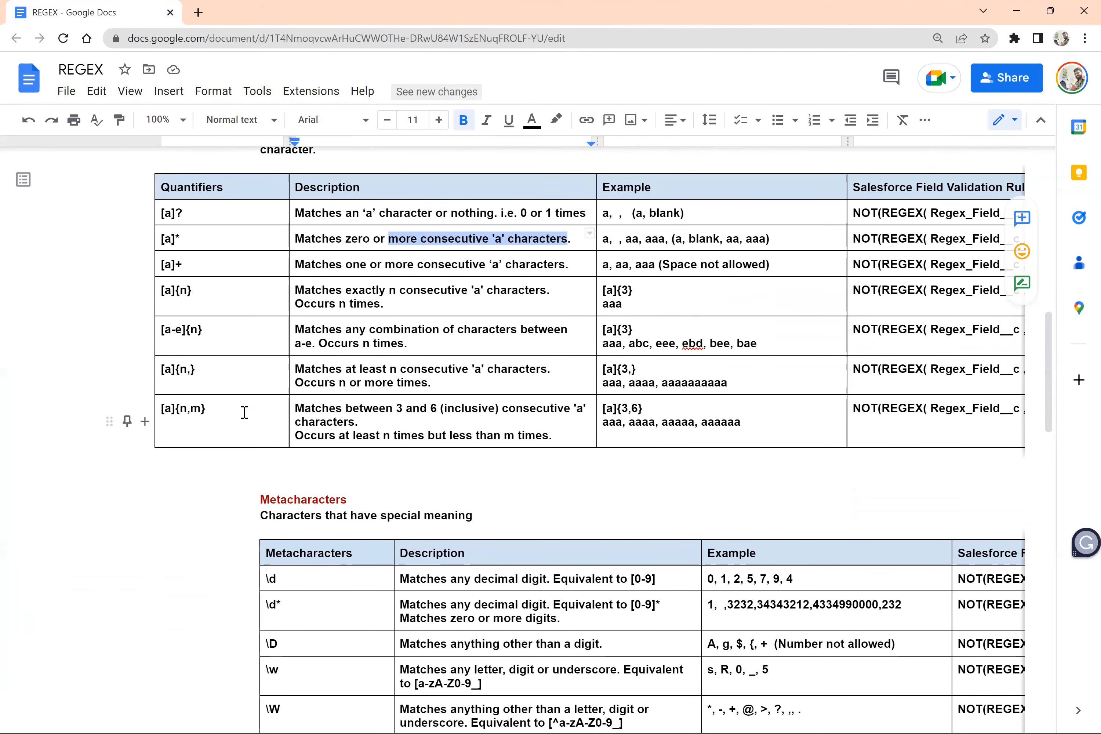
{"action": "scroll", "coordinate": [244, 412], "scroll_direction": "down", "scroll_amount": 3}
{"action": "scroll", "coordinate": [243, 410], "scroll_direction": "up", "scroll_amount": 4}
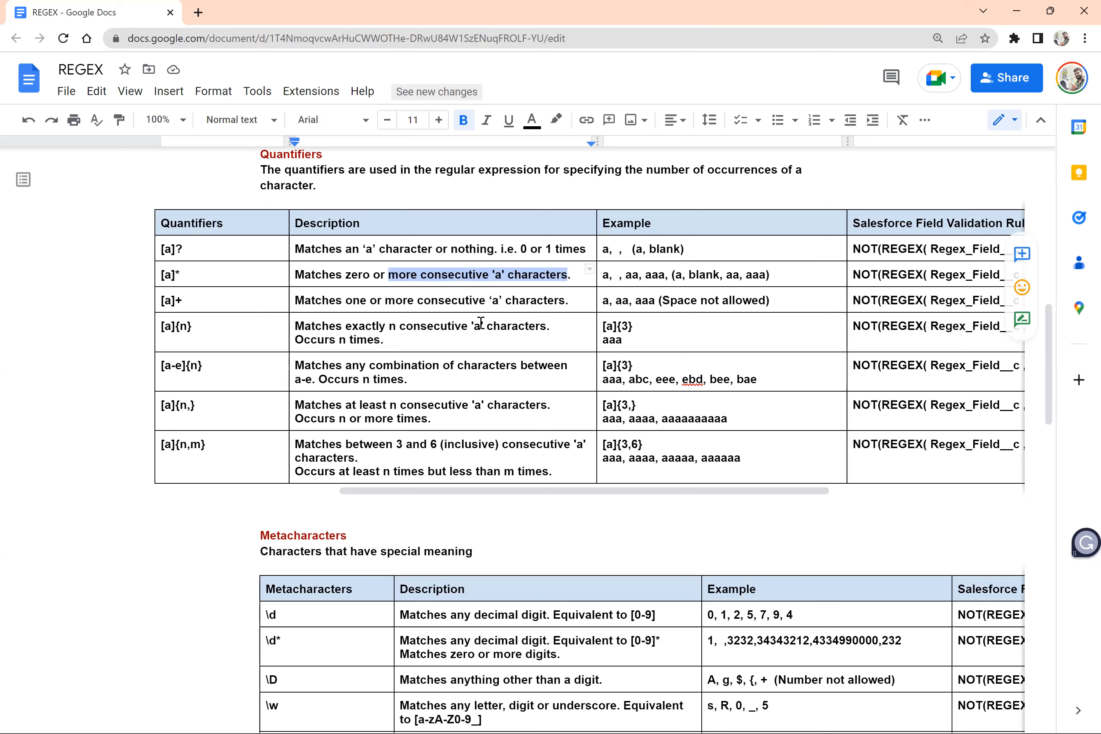
{"action": "left_click_drag", "start_coordinate": [381, 340], "coordinate": [295, 328]}
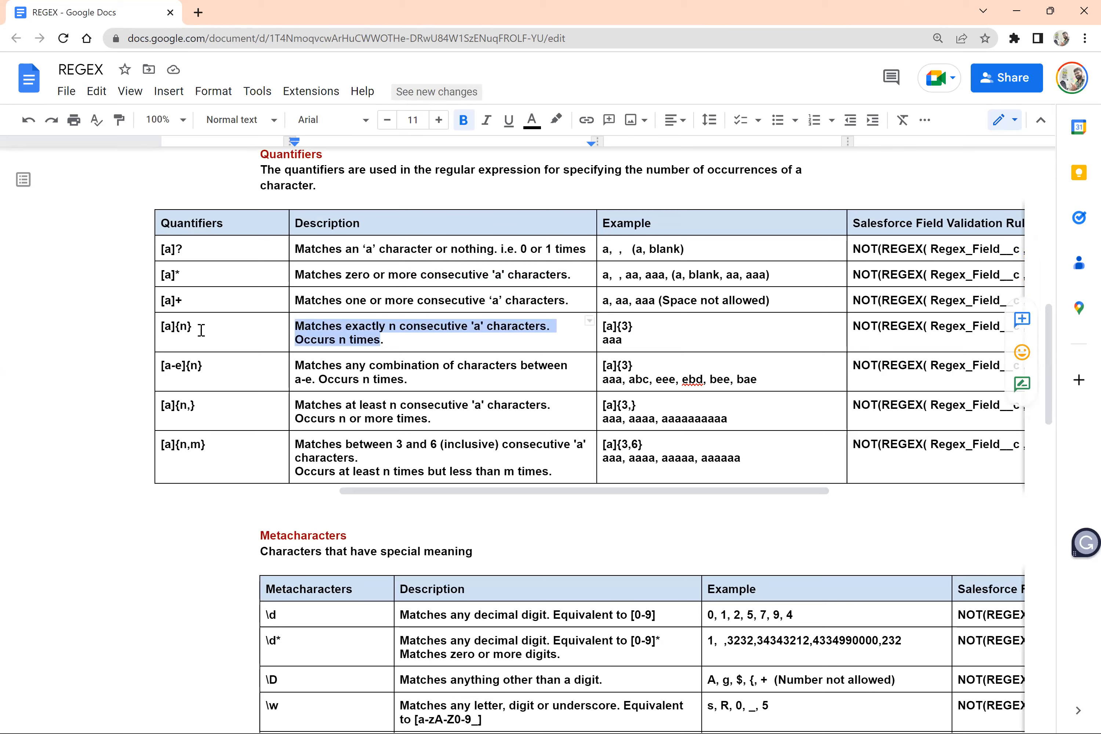
{"action": "triple_click", "coordinate": [162, 327]}
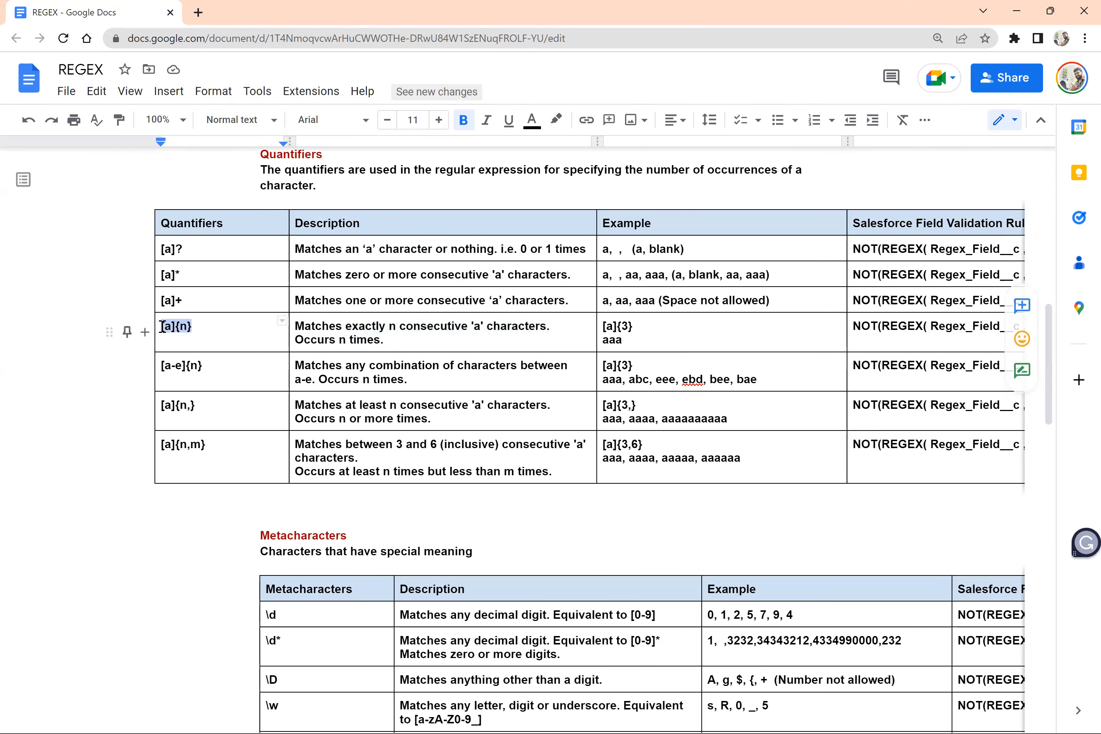
Step: Edit the Course validation rule's REGEX pattern to "[a]{3}" and save the rule
{"action": "key", "text": "alt+Tab"}
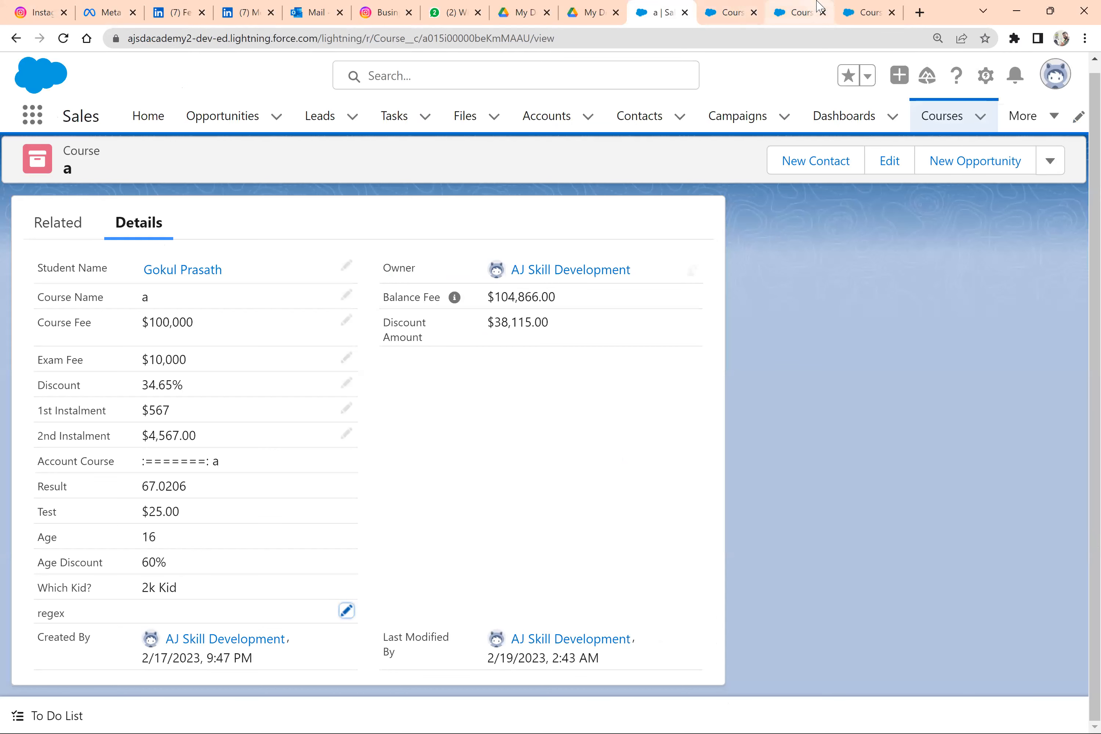
{"action": "left_click", "coordinate": [815, 7]}
{"action": "left_click", "coordinate": [519, 314]}
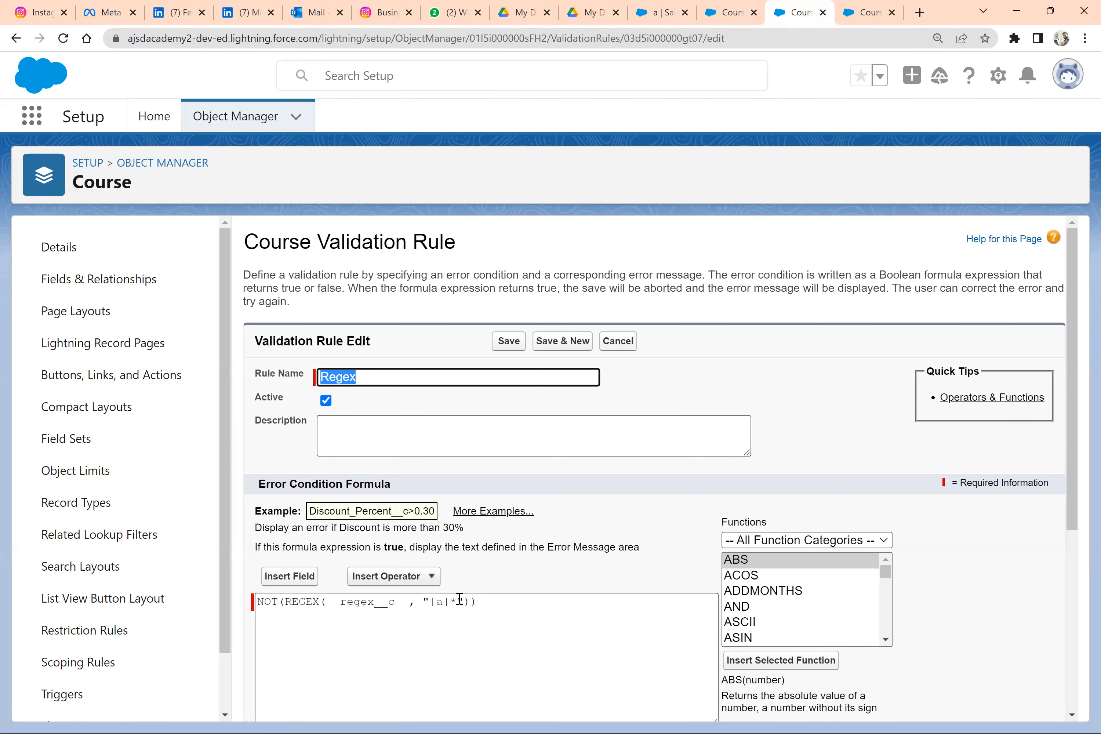
{"action": "left_click", "coordinate": [459, 601]}
{"action": "key", "text": "BackSpace"}
{"action": "type", "text": "{1}"}
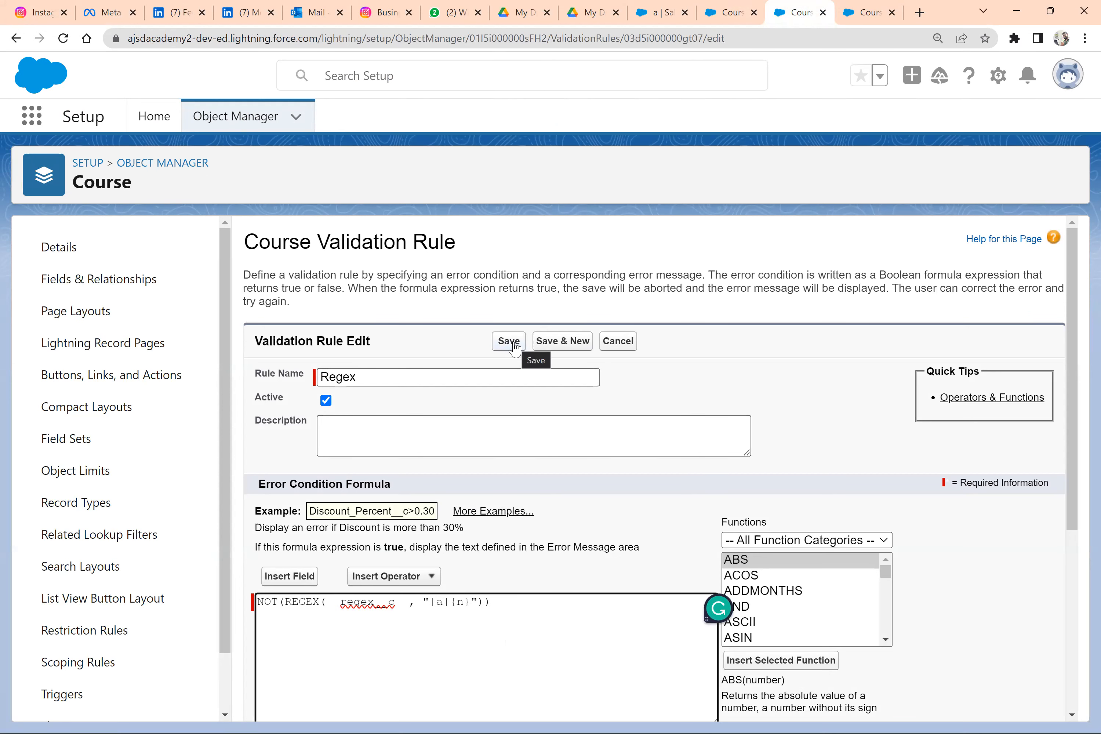
{"action": "scroll", "coordinate": [483, 630], "scroll_direction": "down", "scroll_amount": 1}
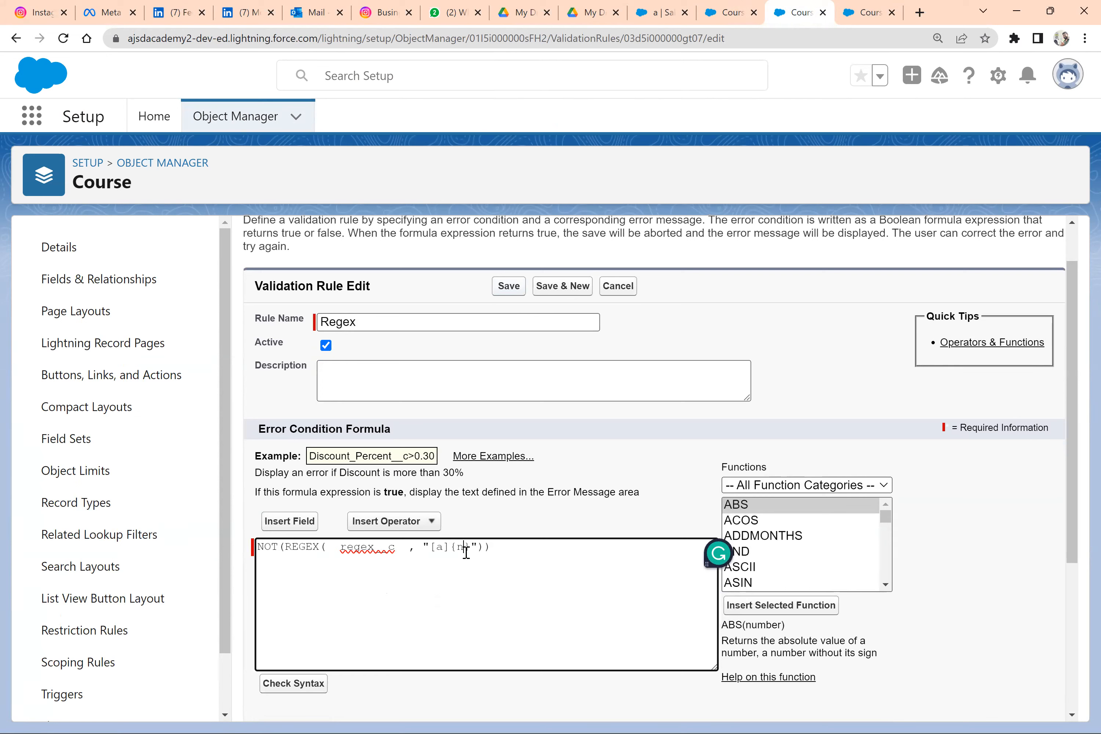
{"action": "key", "text": "BackSpace"}
{"action": "type", "text": "3"}
{"action": "left_click", "coordinate": [509, 288]}
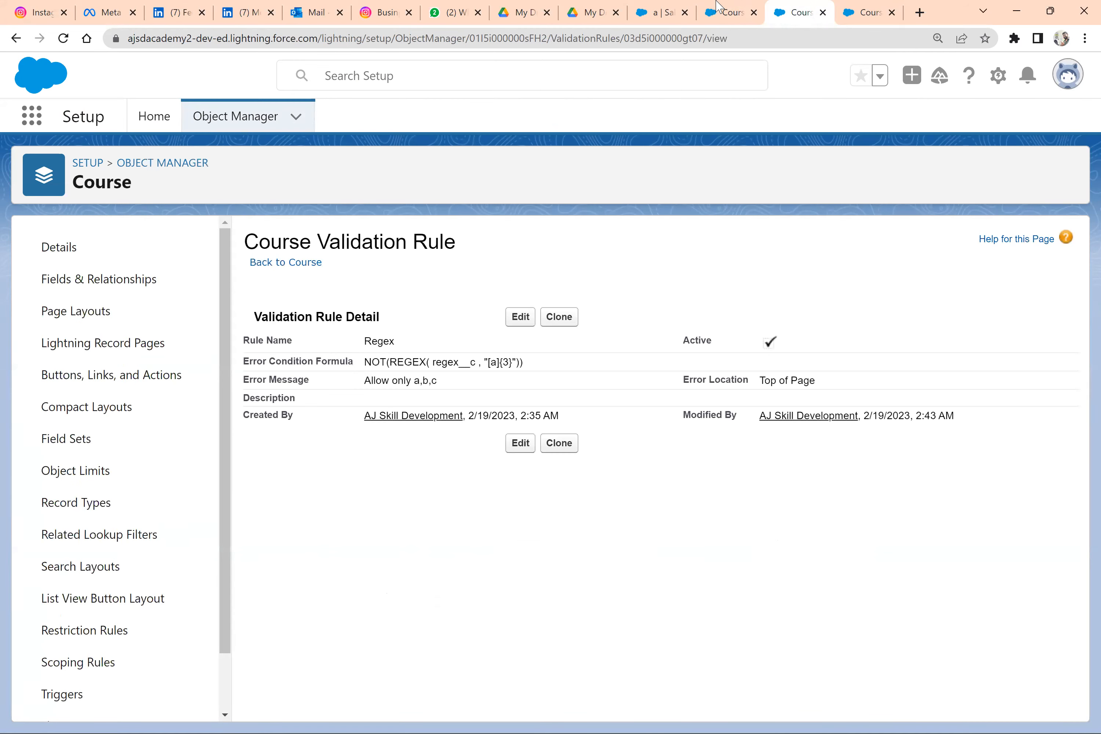
Step: Try saving "aa" in the Course record's regex field, then extend it to "aaa" and save
{"action": "left_click", "coordinate": [672, 7]}
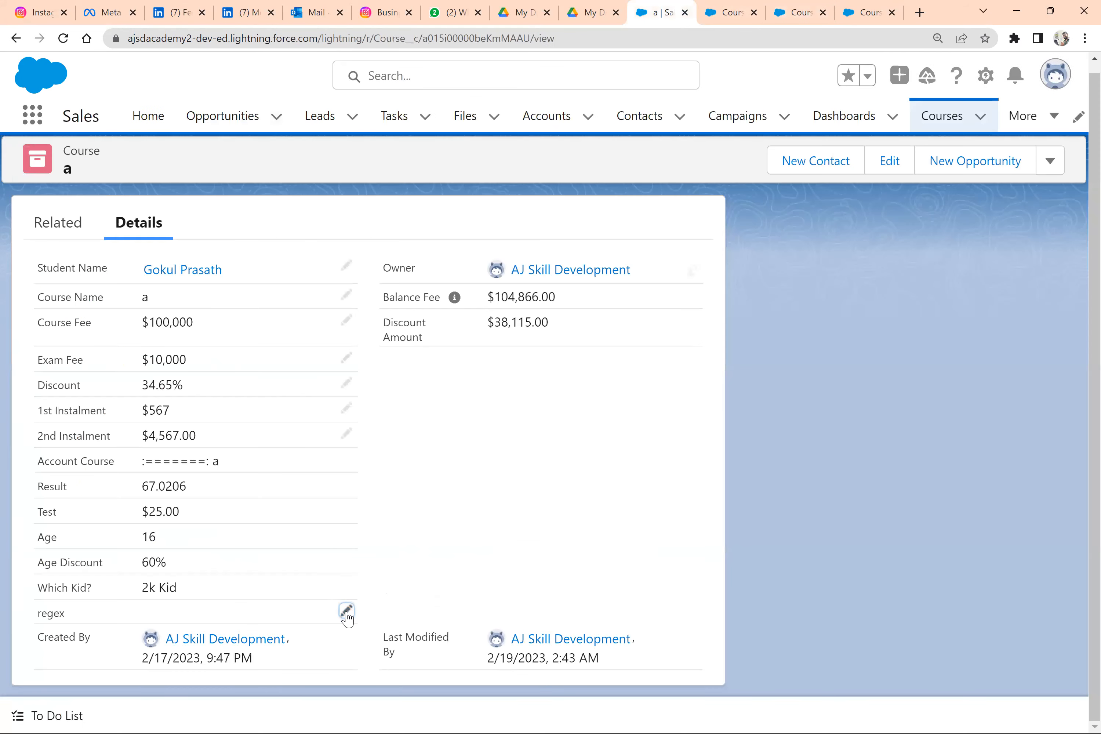
{"action": "left_click", "coordinate": [347, 612]}
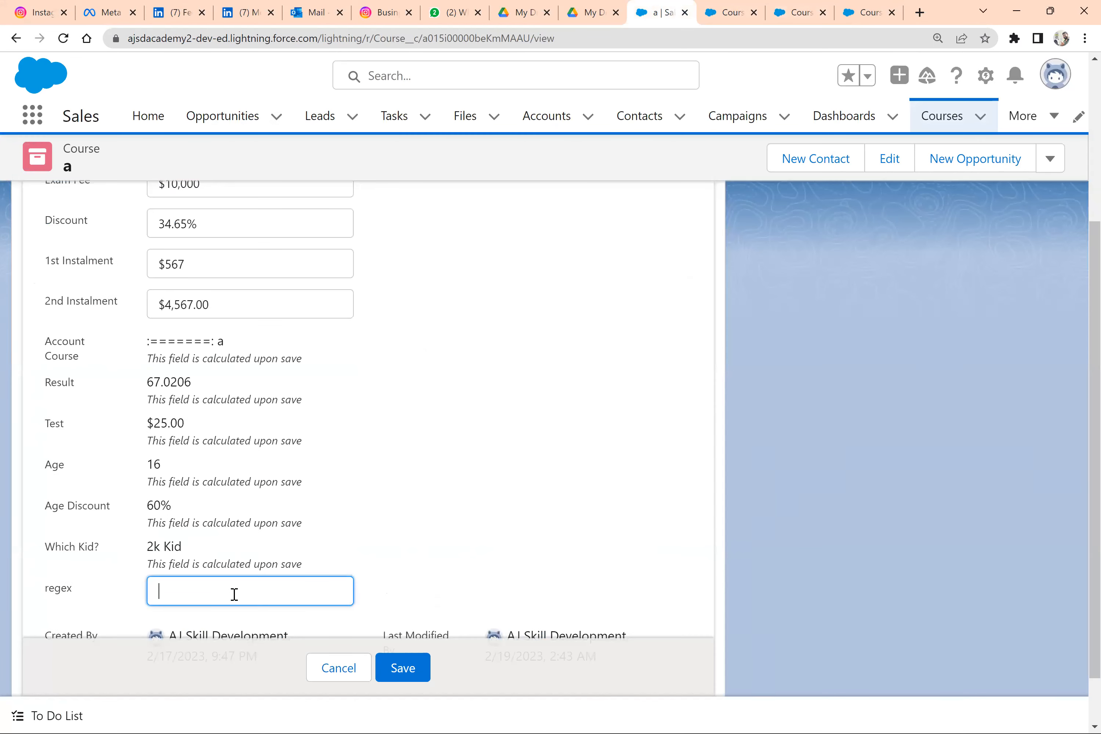
{"action": "left_click", "coordinate": [421, 662]}
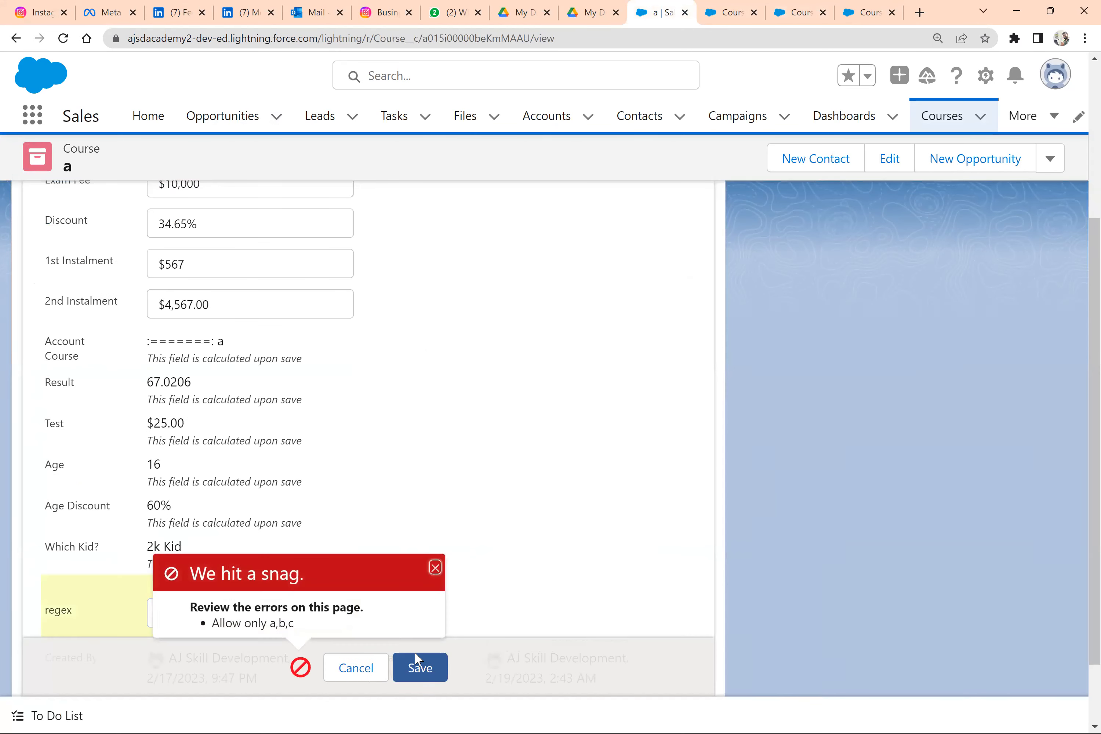
{"action": "left_click", "coordinate": [435, 567]}
{"action": "left_click", "coordinate": [304, 605]}
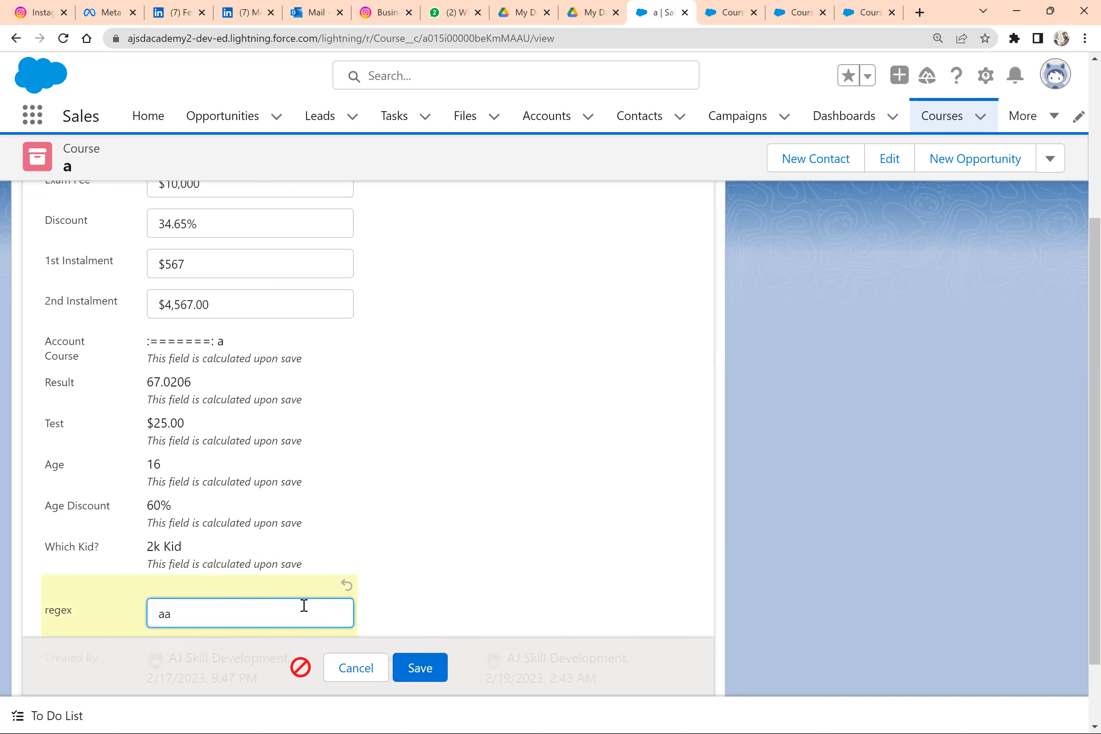
{"action": "type", "text": "a"}
{"action": "left_click", "coordinate": [421, 669]}
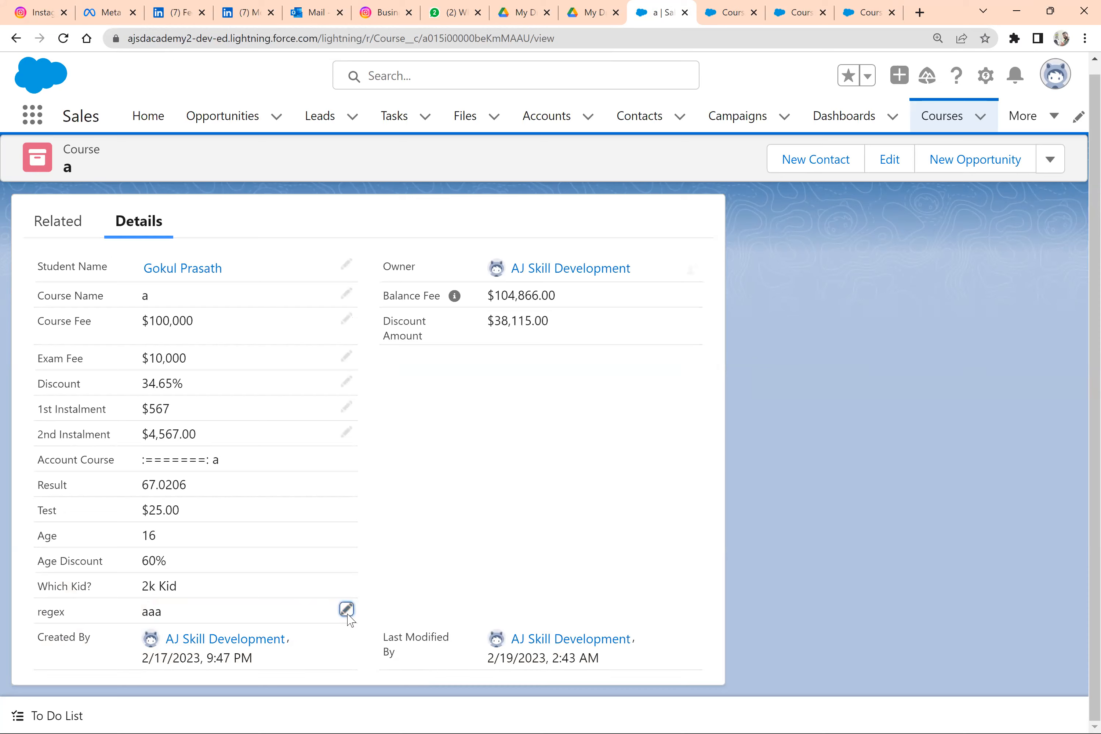
Step: Try saving "aaaaaa" in the record's regex field, then restore it to "aaa" and save
{"action": "left_click", "coordinate": [346, 610]}
{"action": "key", "text": "alt+Tab"}
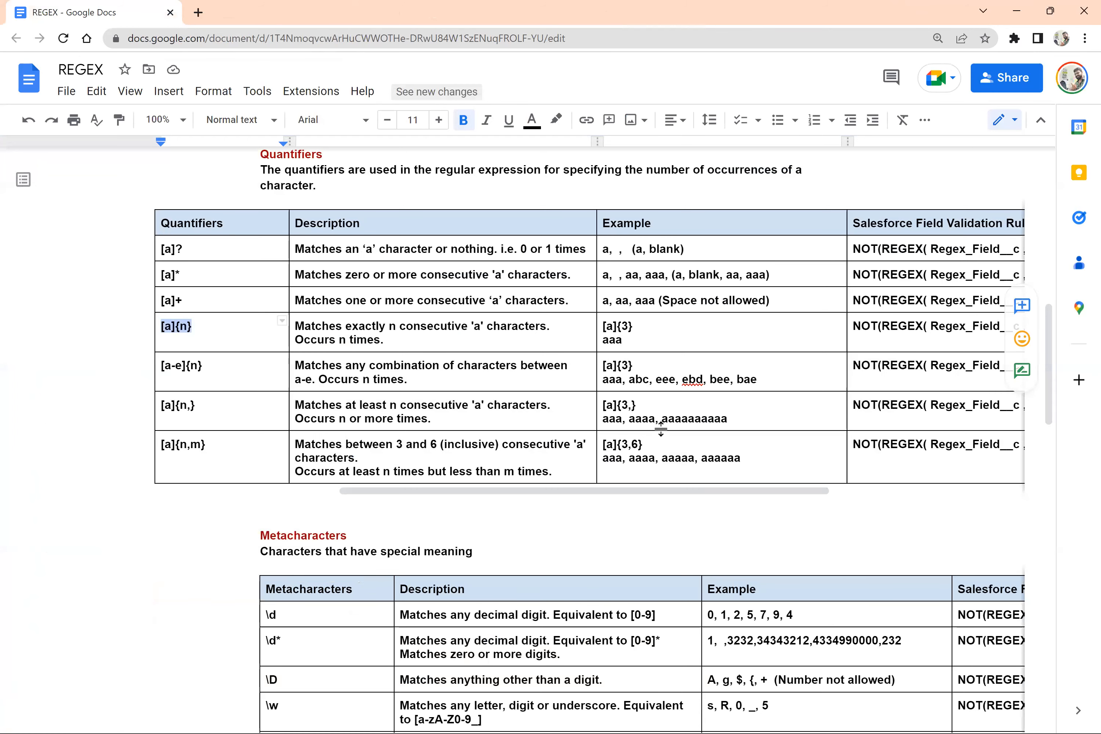
{"action": "key", "text": "alt+Tab"}
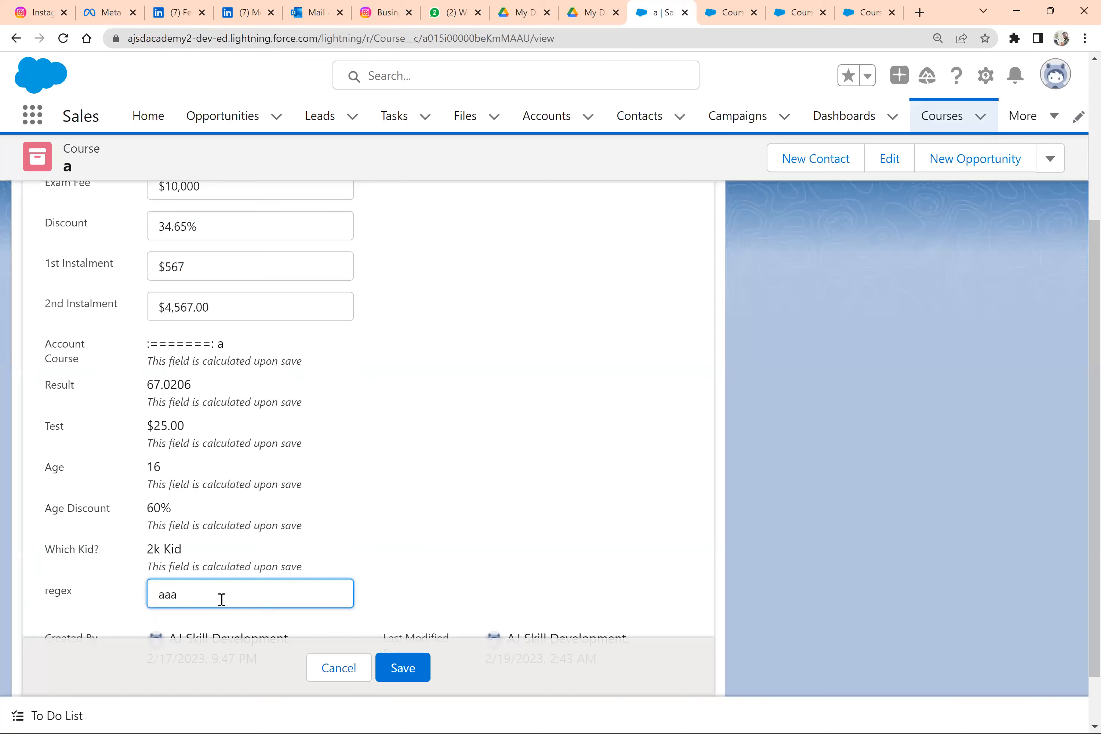
{"action": "type", "text": "aaa"}
{"action": "left_click", "coordinate": [403, 667]}
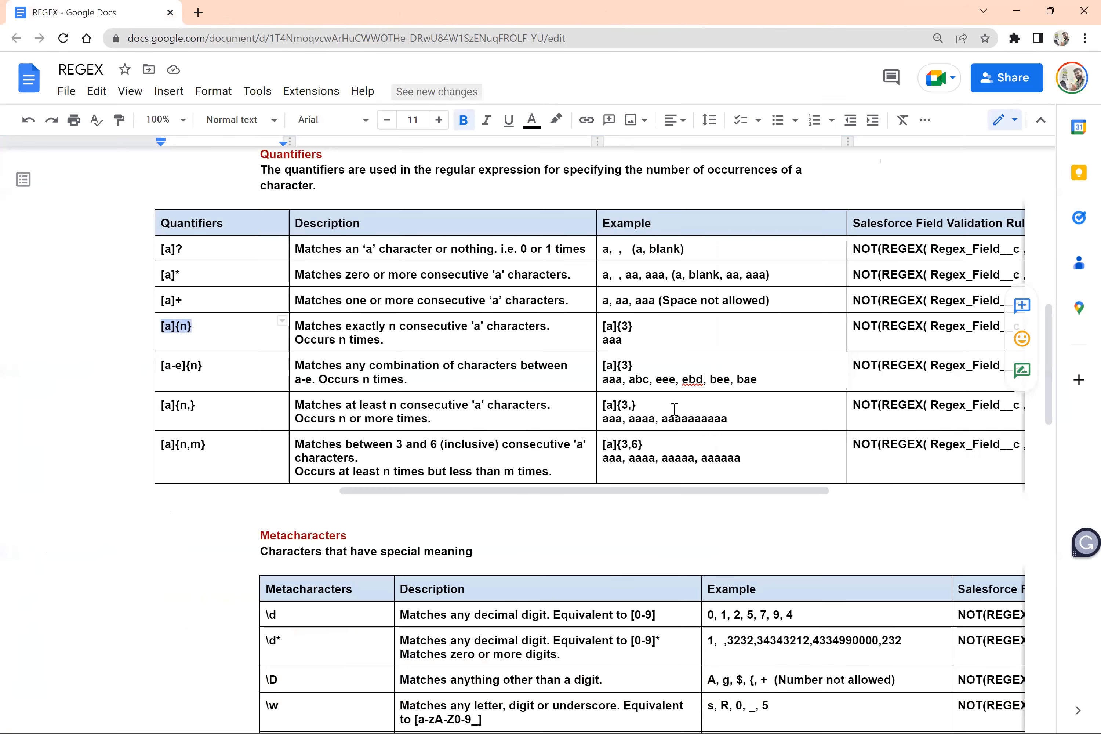
{"action": "key", "text": "alt+Tab"}
{"action": "double_click", "coordinate": [688, 419]}
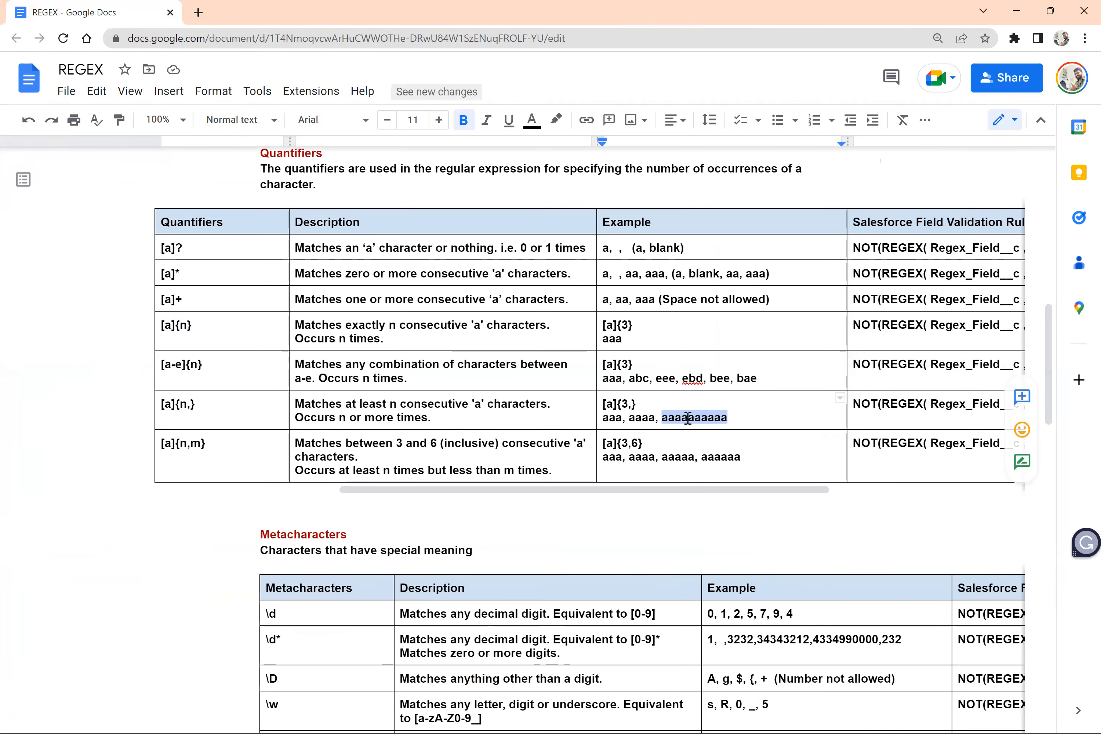
{"action": "key", "text": "alt+Tab"}
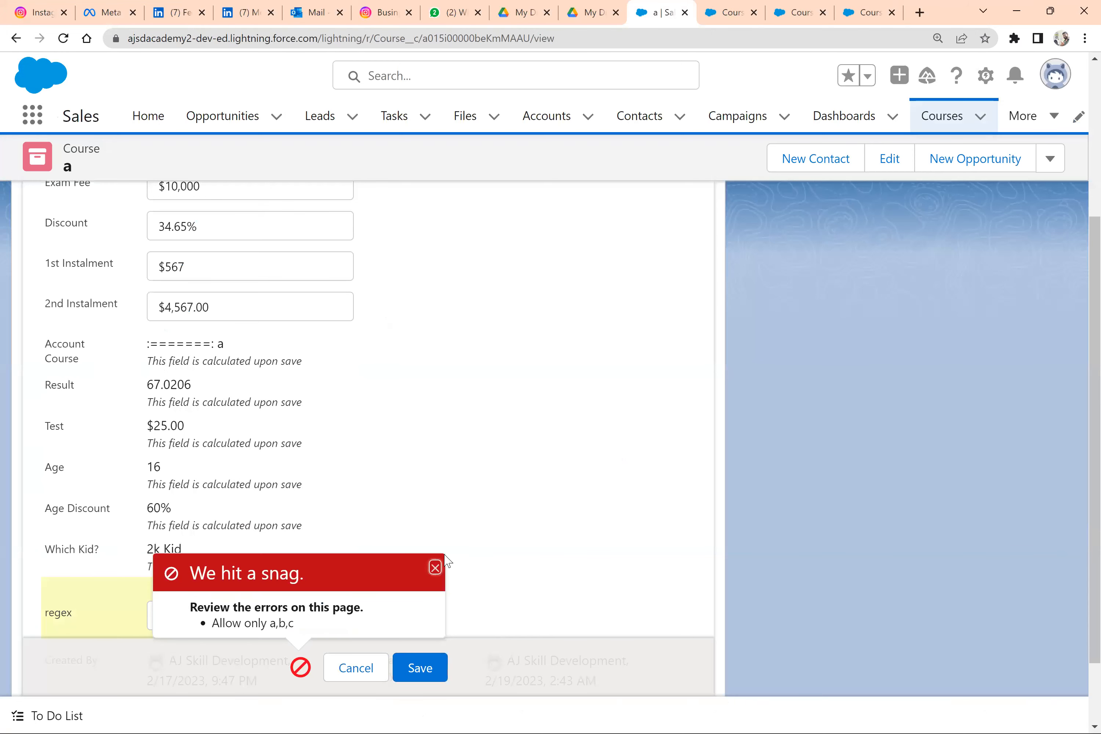
{"action": "left_click", "coordinate": [435, 567]}
{"action": "left_click", "coordinate": [248, 614]}
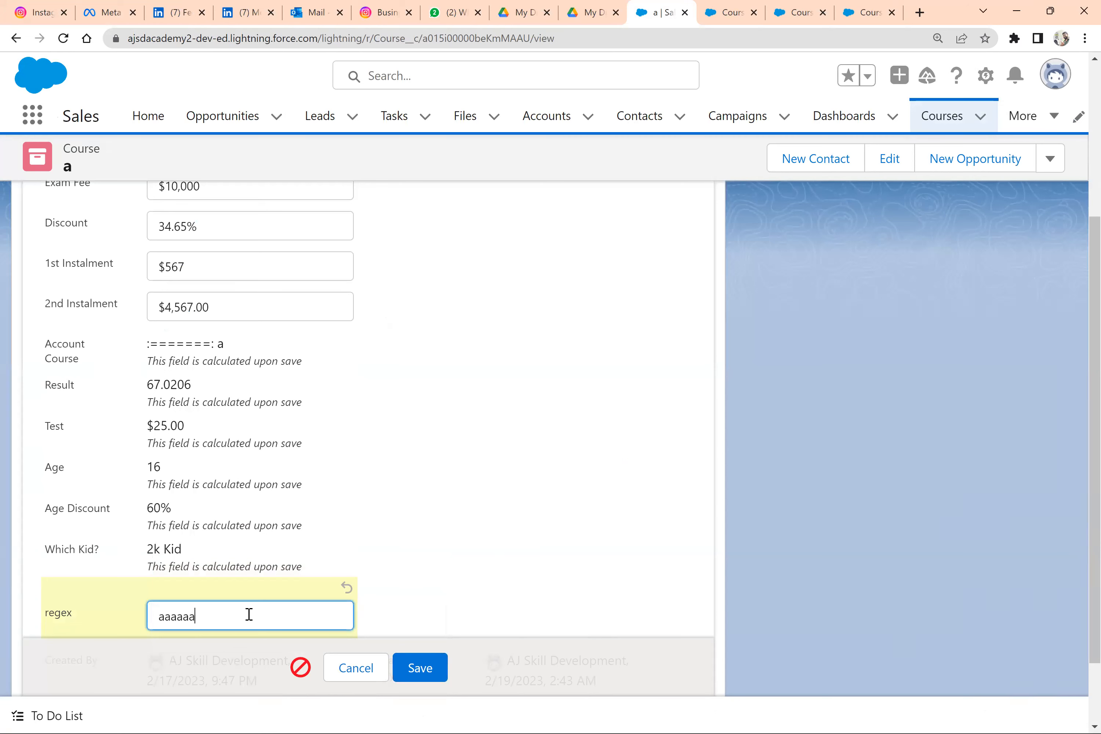
{"action": "left_click", "coordinate": [418, 667]}
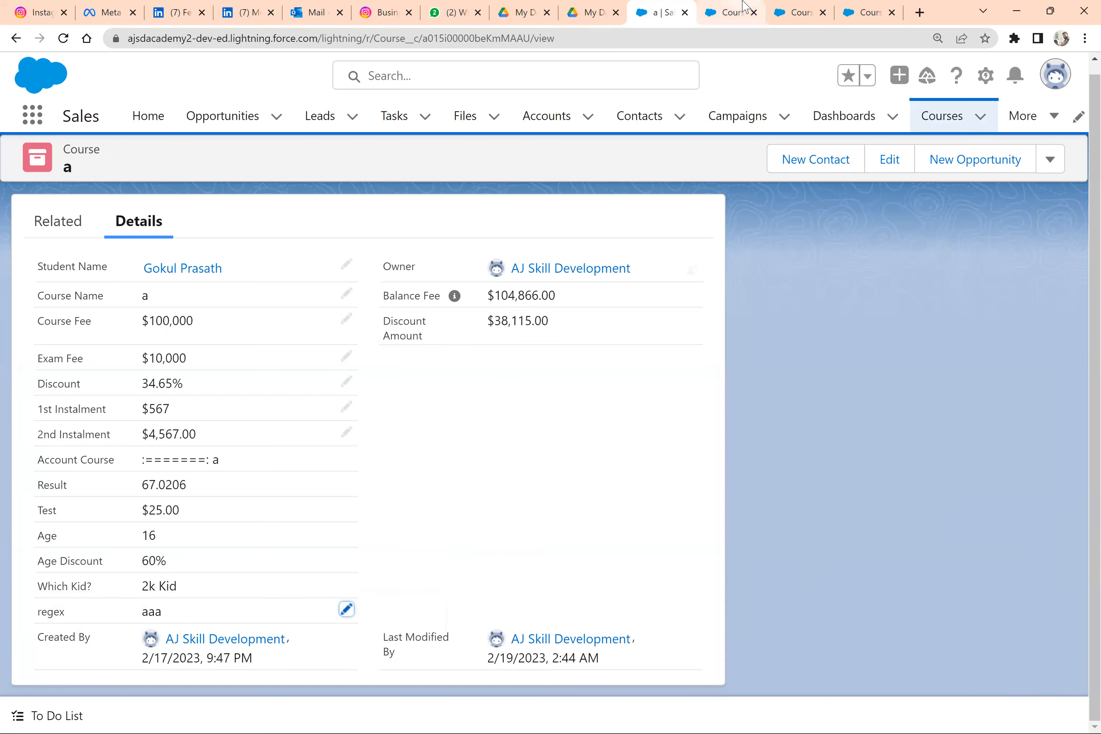
Step: Edit the Course validation rule's REGEX pattern to "[abc]{3}" and save the rule
{"action": "left_click", "coordinate": [763, 2]}
{"action": "left_click", "coordinate": [800, 2]}
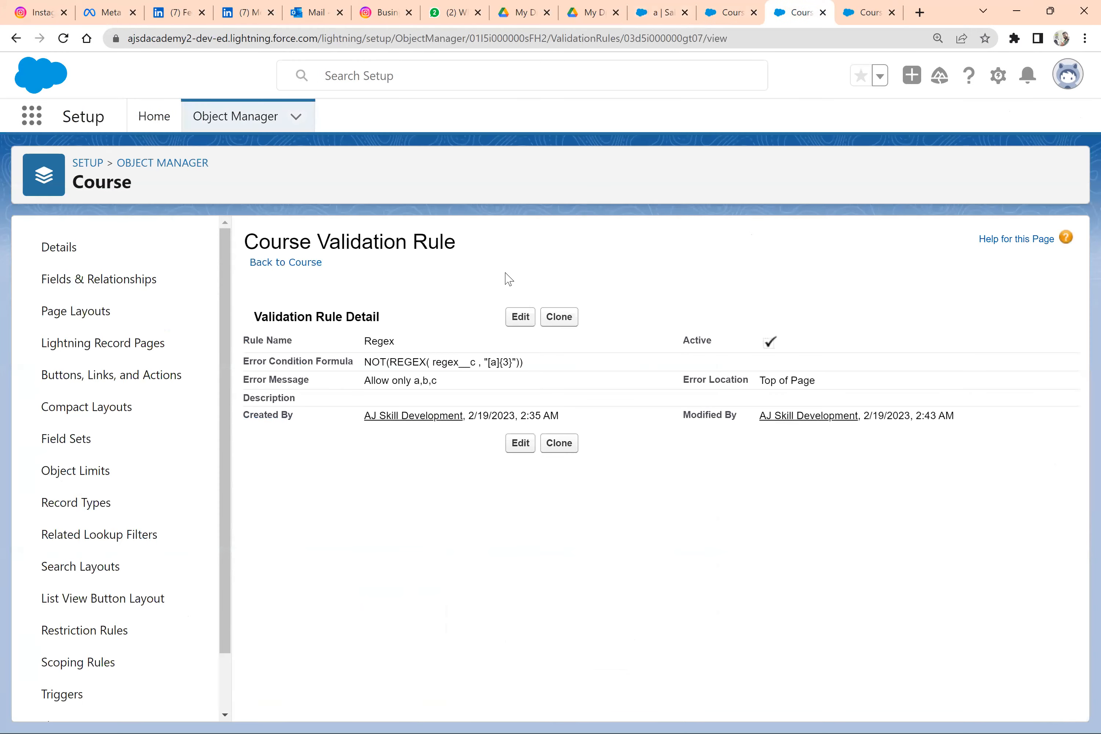
{"action": "left_click", "coordinate": [520, 319]}
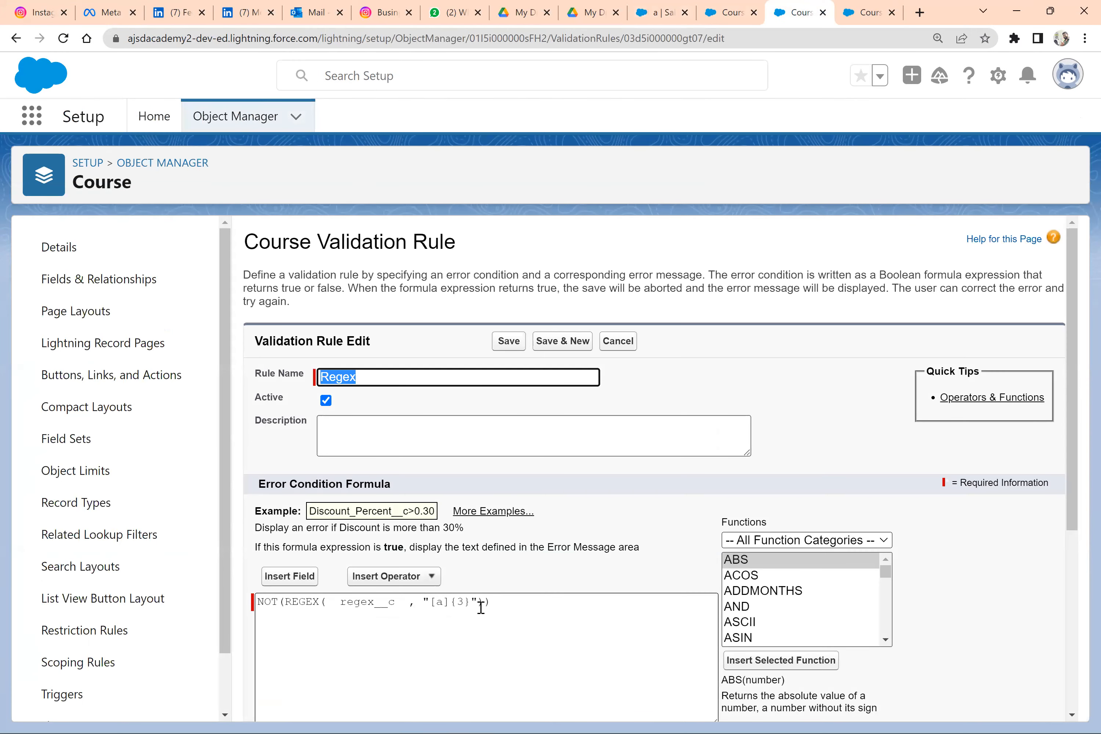
{"action": "left_click", "coordinate": [481, 608]}
{"action": "key", "text": "Left"}
{"action": "key", "text": "Left"}
{"action": "key", "text": "Left"}
{"action": "key", "text": "Left"}
{"action": "key", "text": "Left"}
{"action": "type", "text": "bc"}
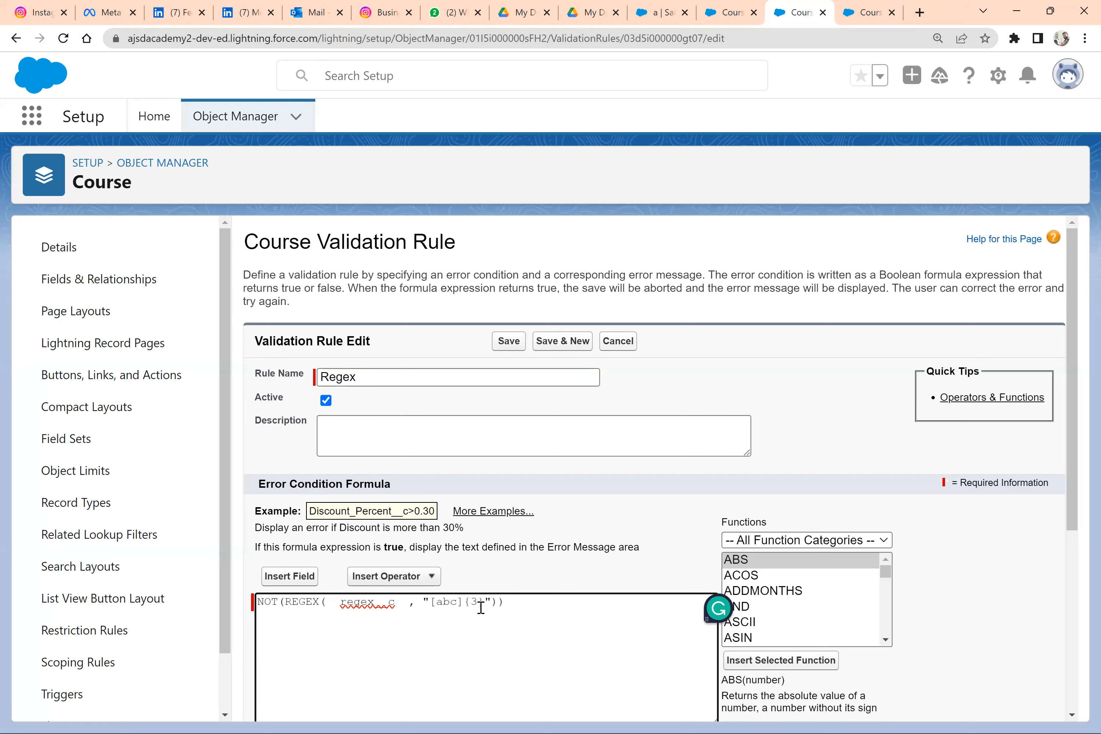
{"action": "left_click", "coordinate": [515, 344]}
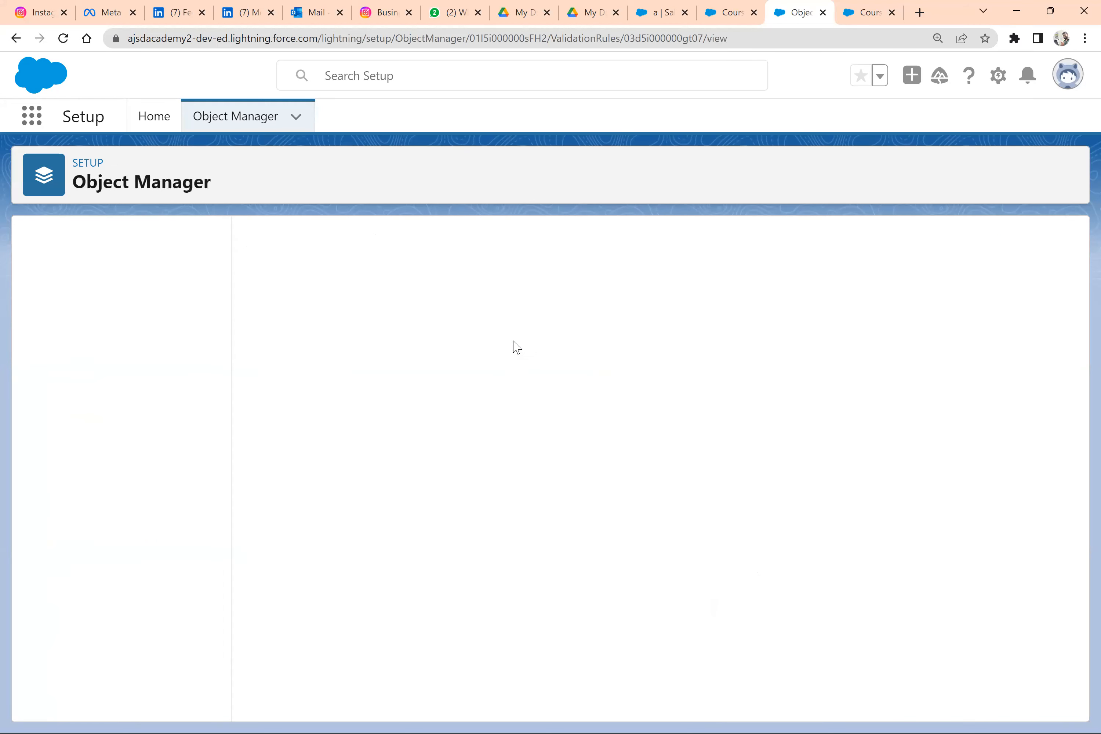
Step: Close the extra Course browser tab and return to the Course record
{"action": "left_click", "coordinate": [724, 13]}
{"action": "left_click", "coordinate": [804, 2]}
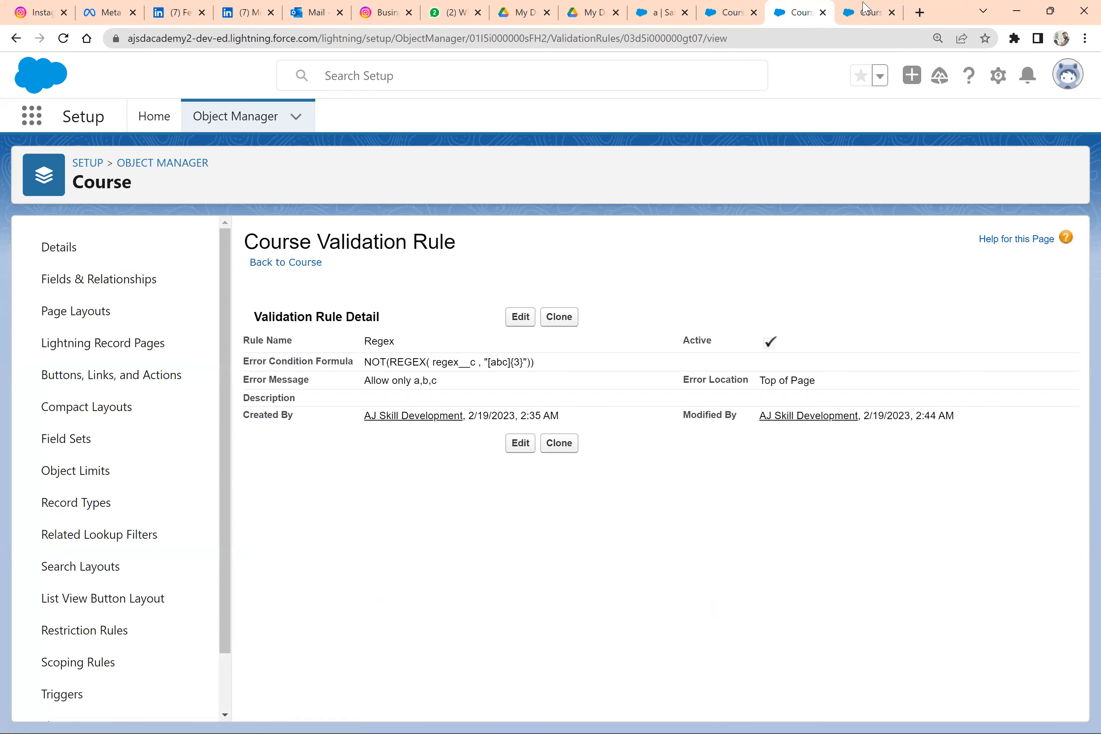
{"action": "left_click", "coordinate": [864, 10]}
{"action": "left_click", "coordinate": [891, 13]}
{"action": "left_click", "coordinate": [736, 1]}
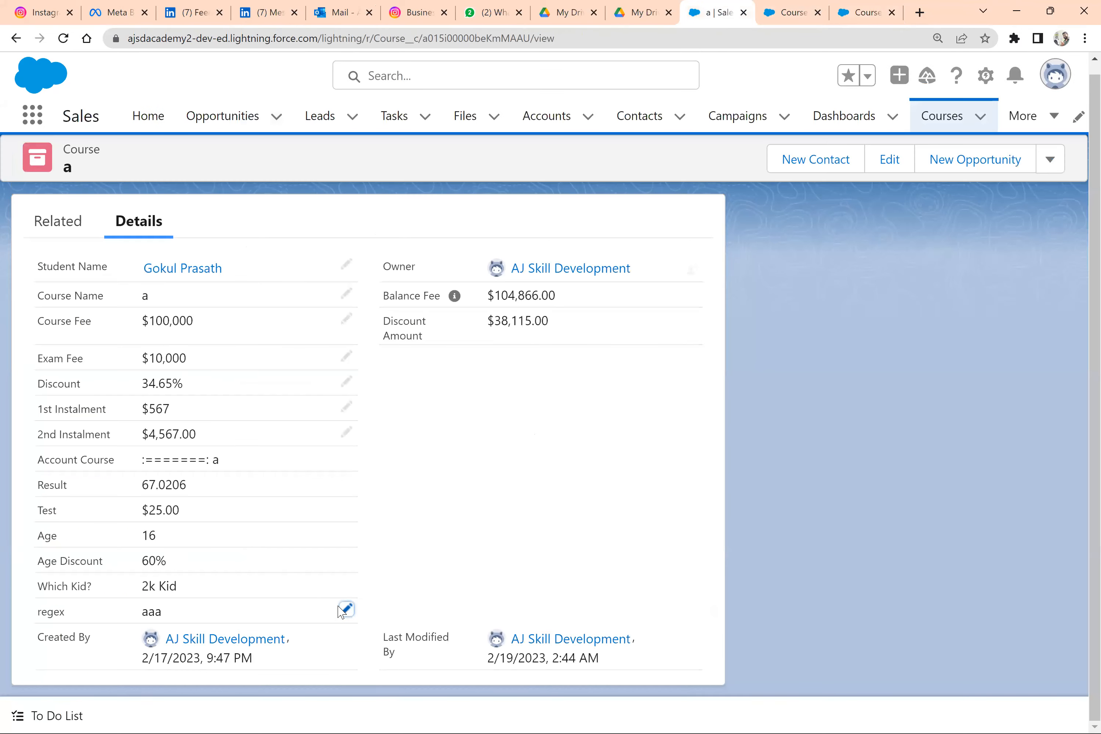
Step: Save "abc" in the Course record's regex field, then replace it with "aaa" and save again
{"action": "left_click", "coordinate": [345, 610]}
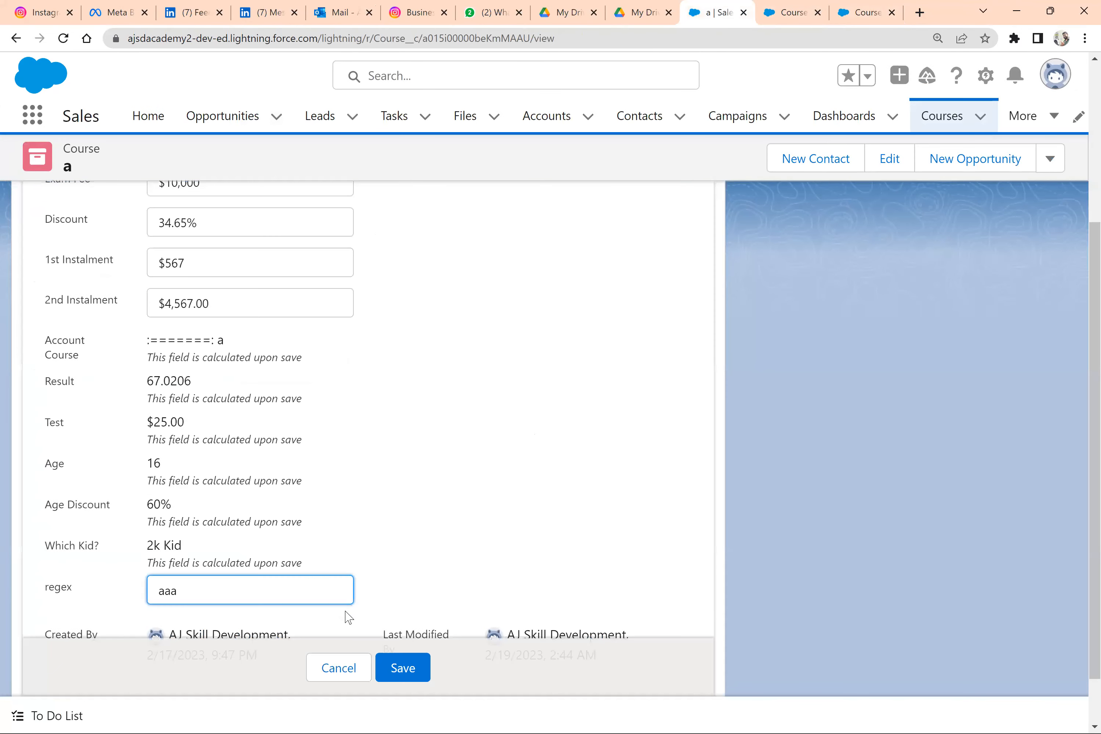
{"action": "type", "text": "abc"}
{"action": "left_click", "coordinate": [421, 670]}
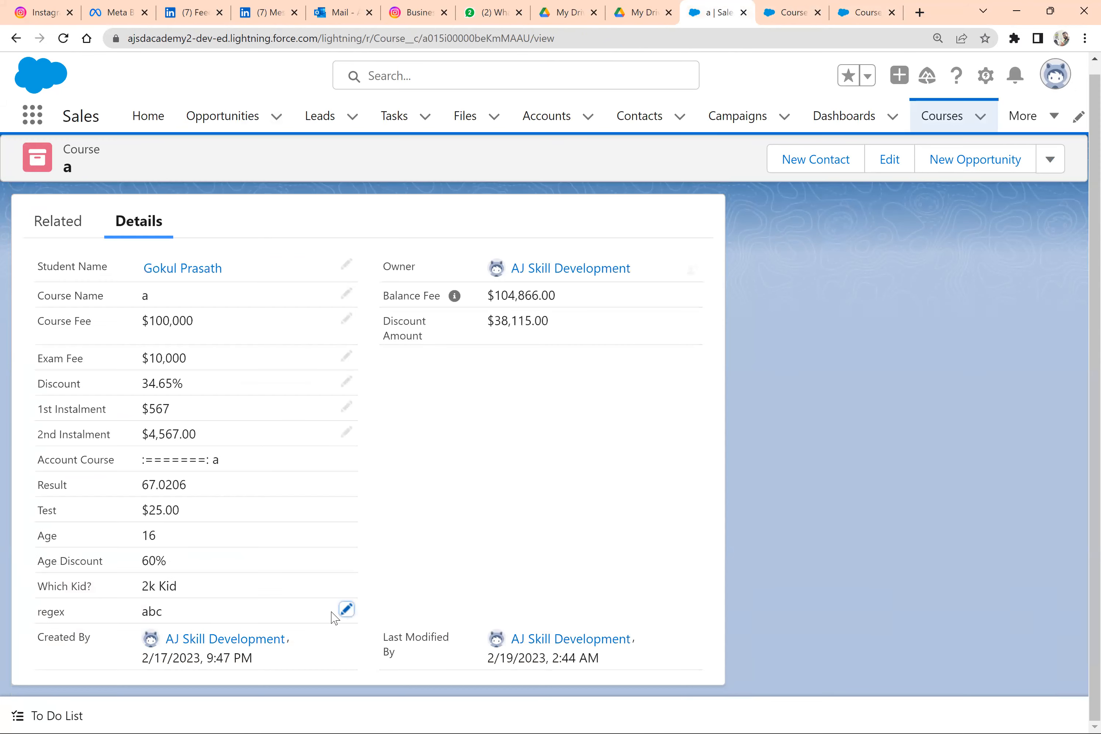
{"action": "left_click", "coordinate": [347, 611]}
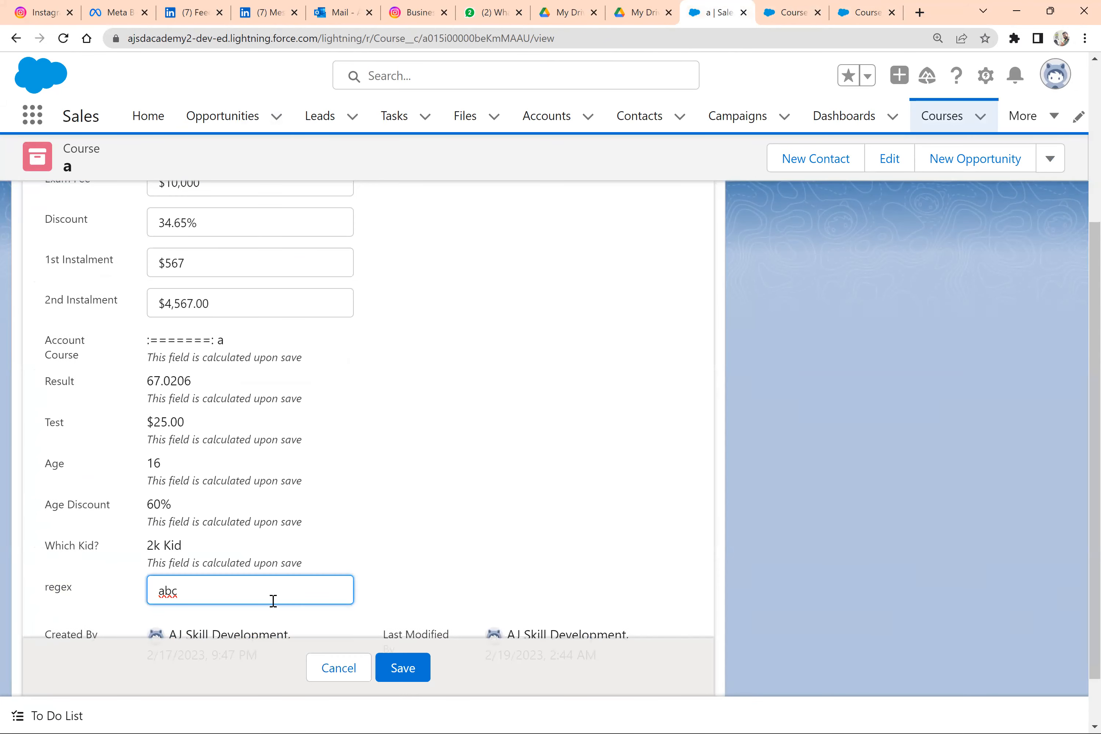
{"action": "key", "text": "BackSpace"}
{"action": "key", "text": "BackSpace"}
{"action": "left_click", "coordinate": [400, 671]}
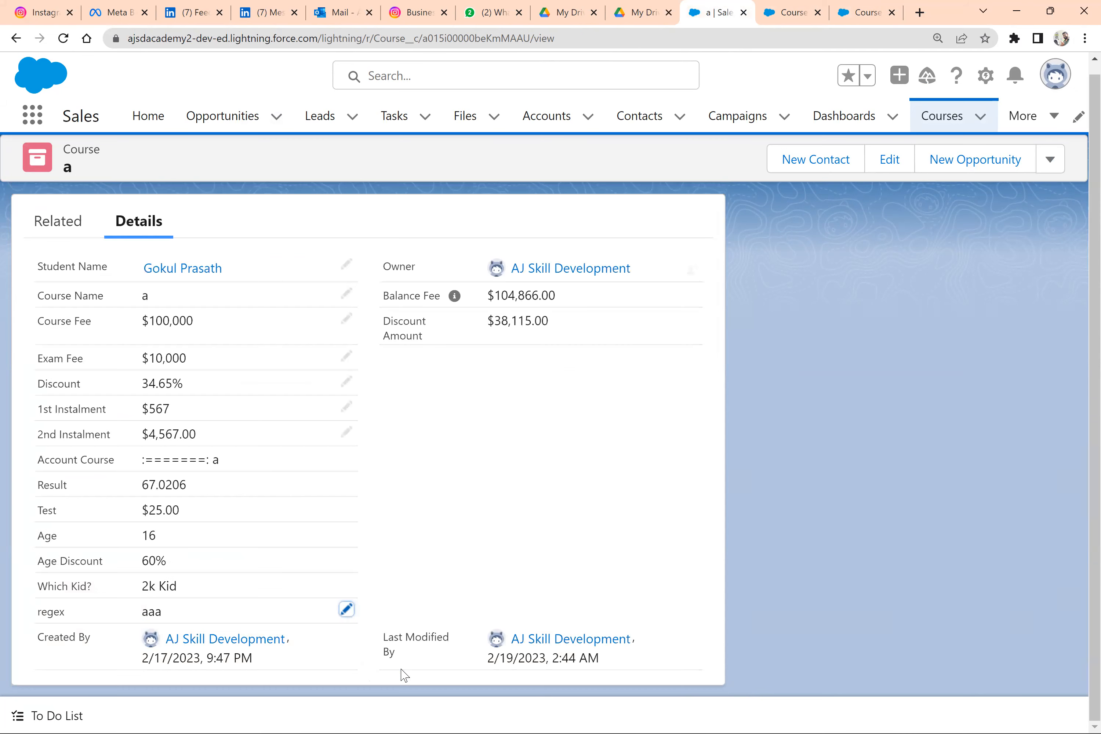
Step: Save "bbb" in the record's regex field, then try saving it as "bbbd"
{"action": "left_click", "coordinate": [346, 609]}
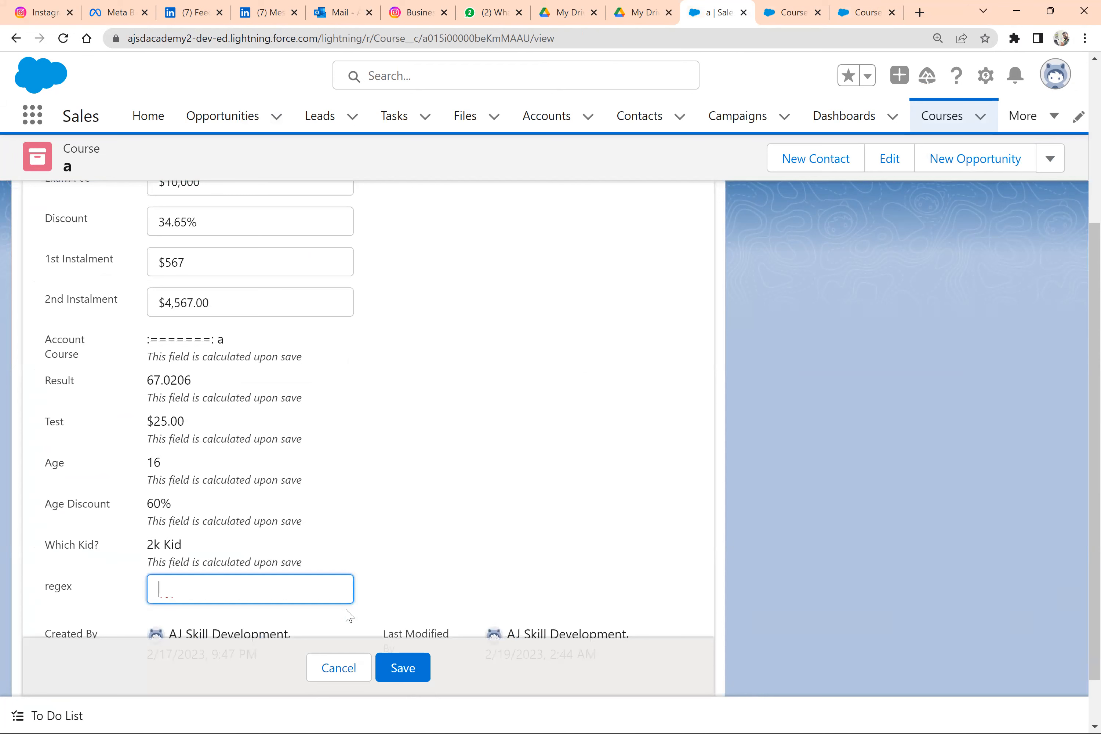
{"action": "type", "text": "bb"}
{"action": "left_click", "coordinate": [415, 667]}
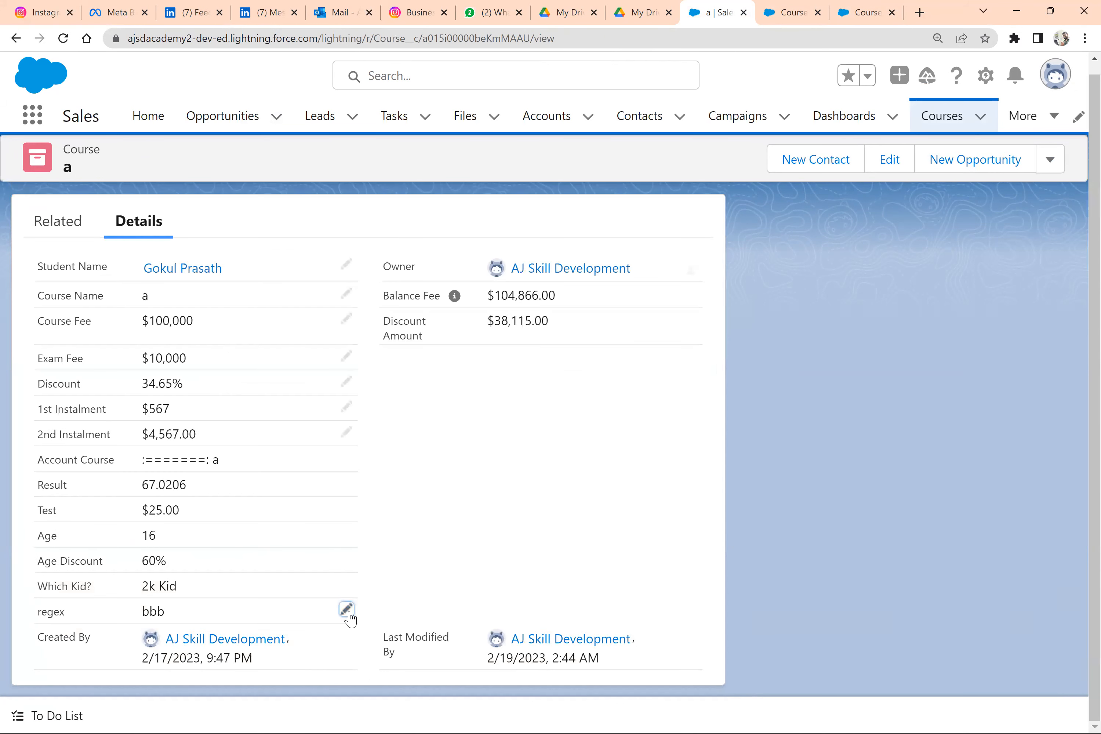
{"action": "left_click", "coordinate": [346, 609]}
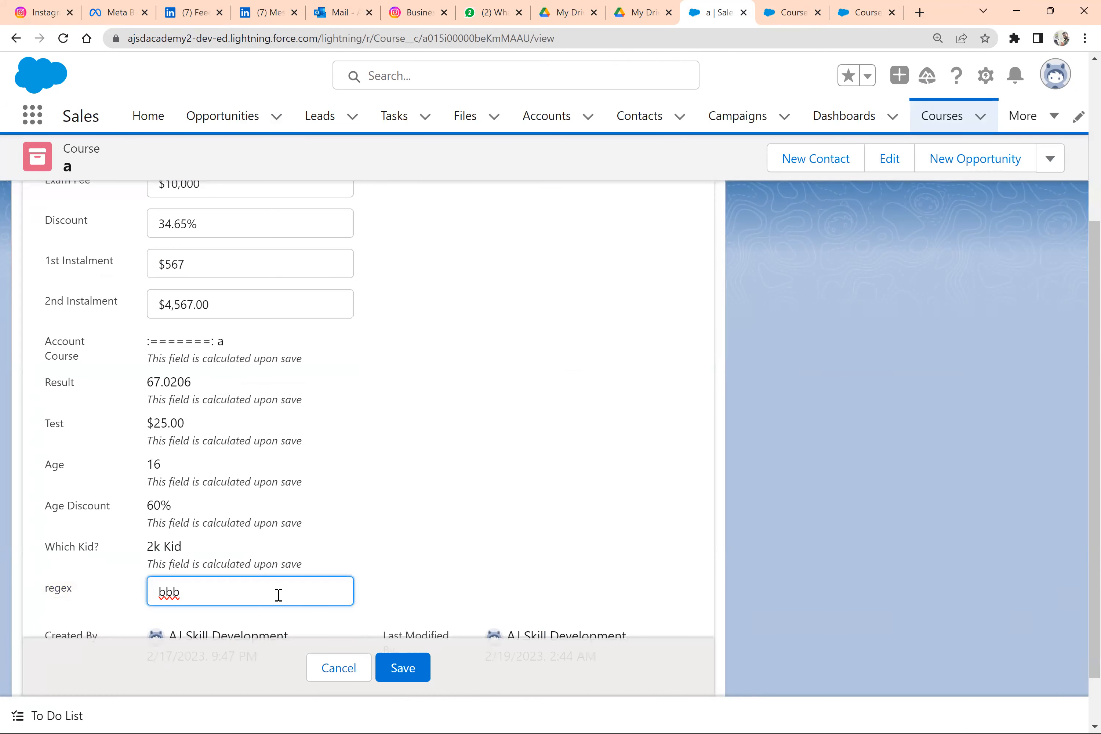
{"action": "type", "text": "4"}
{"action": "left_click", "coordinate": [402, 668]}
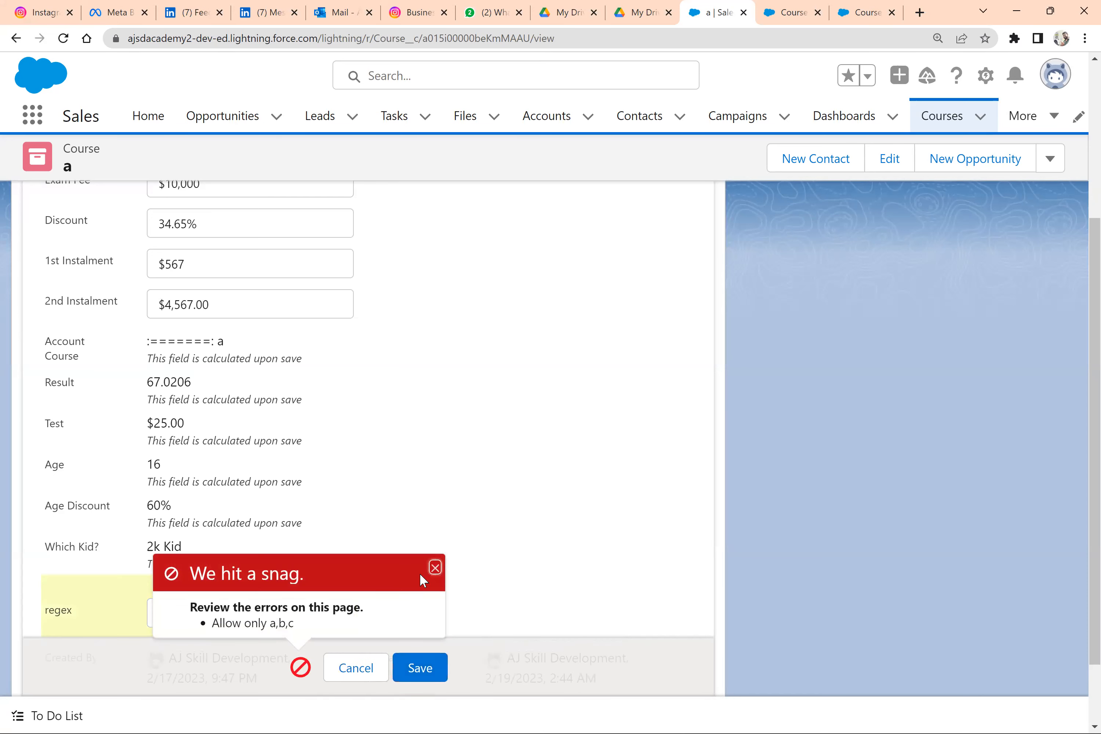
{"action": "left_click", "coordinate": [434, 568]}
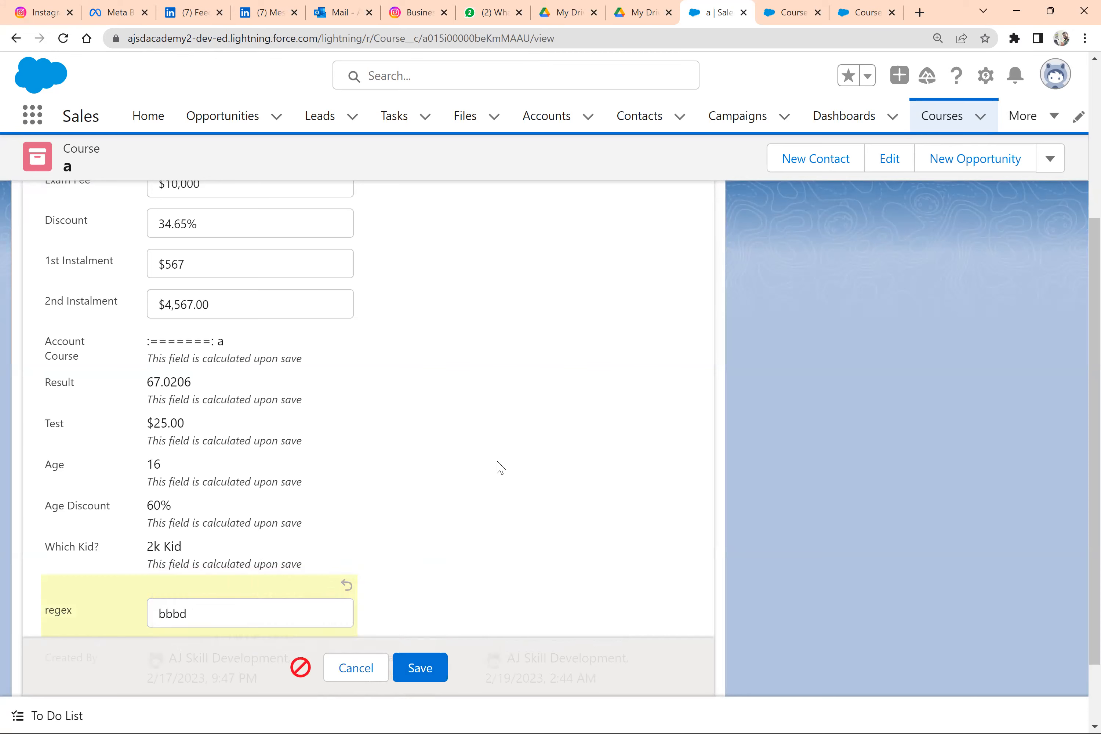
Step: Review the [a]{n,} quantifier row in the REGEX notes, highlighting its pattern, its examples and the 3 in "[a]{3,}"
{"action": "key", "text": "alt+Tab"}
{"action": "scroll", "coordinate": [233, 346], "scroll_direction": "down", "scroll_amount": 2}
{"action": "left_click_drag", "start_coordinate": [184, 339], "coordinate": [127, 344]}
{"action": "left_click_drag", "start_coordinate": [730, 351], "coordinate": [606, 340]}
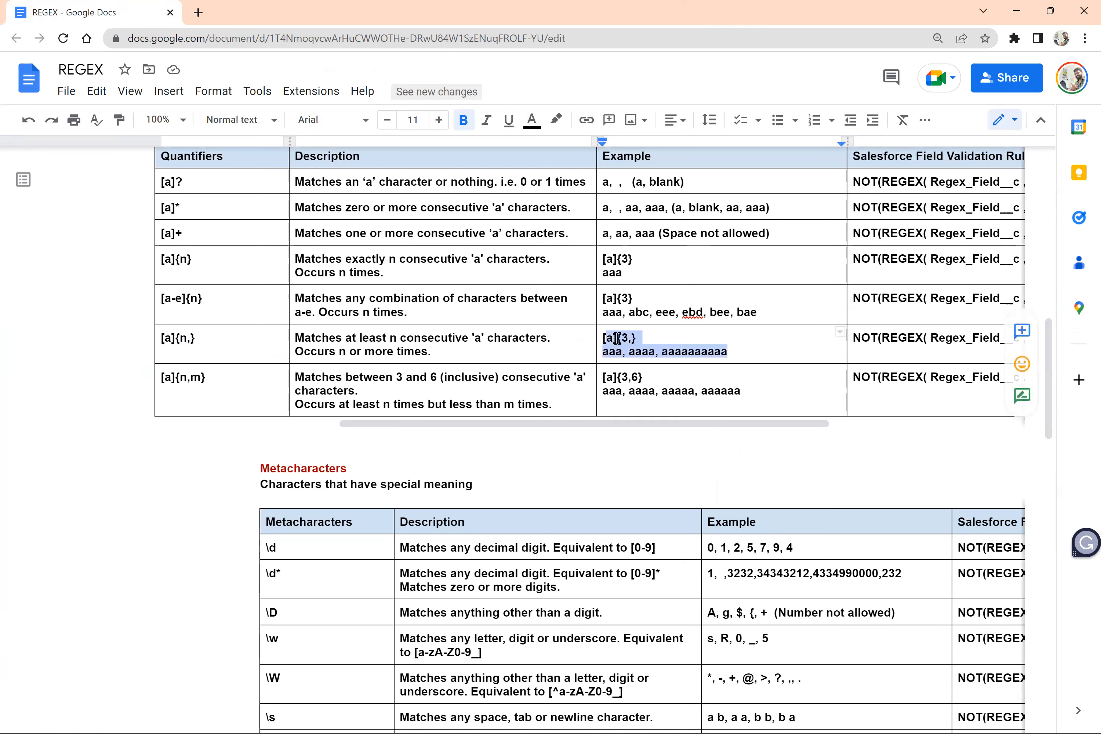
{"action": "left_click", "coordinate": [637, 339]}
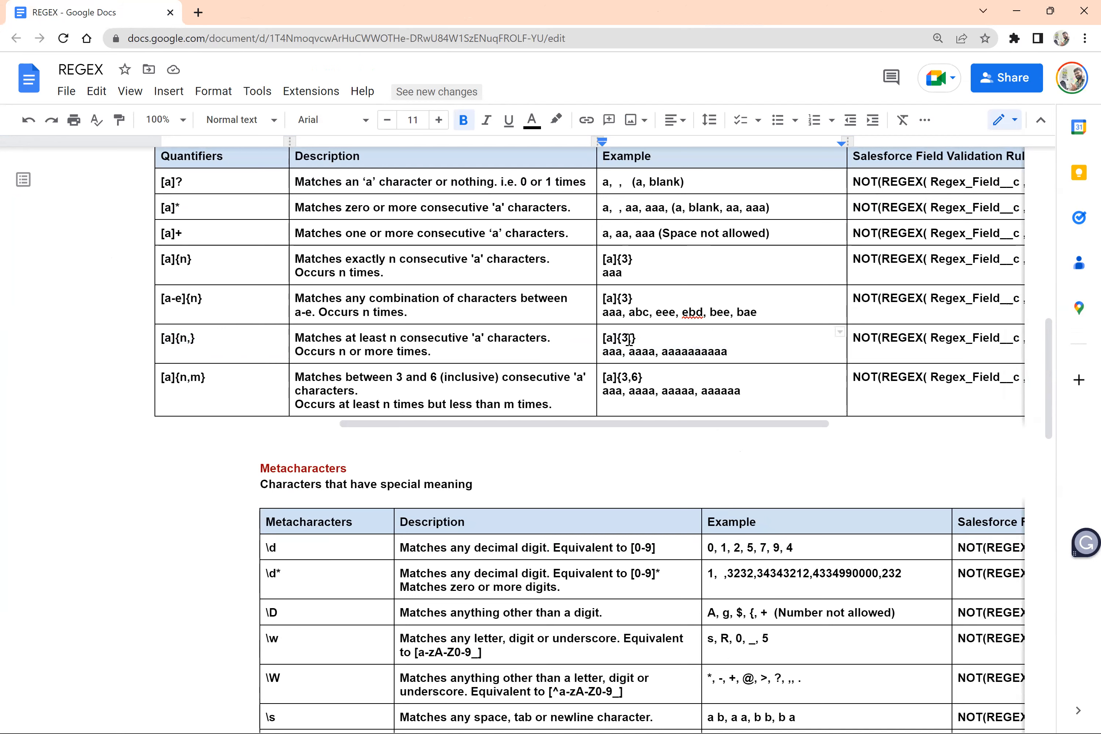
{"action": "left_click_drag", "start_coordinate": [628, 338], "coordinate": [625, 337]}
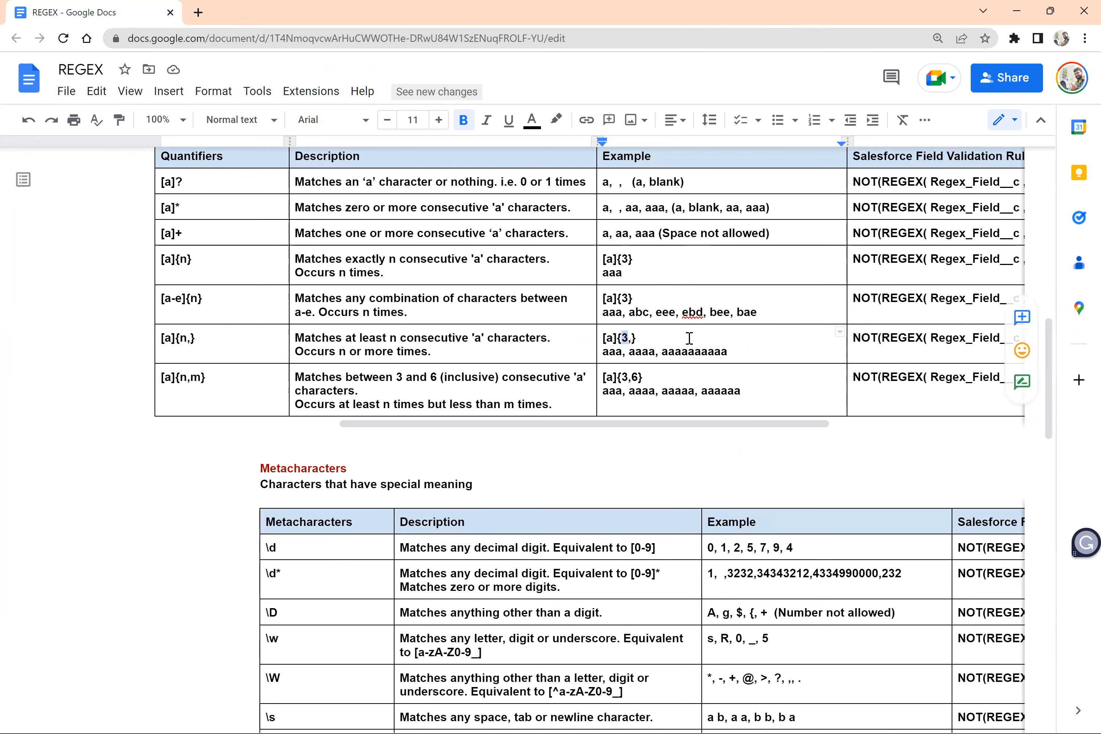
Step: Review the [a]{n,m} quantifier row in the REGEX notes, highlighting the limits 3 and 6 in its description
{"action": "scroll", "coordinate": [688, 338], "scroll_direction": "down", "scroll_amount": 1}
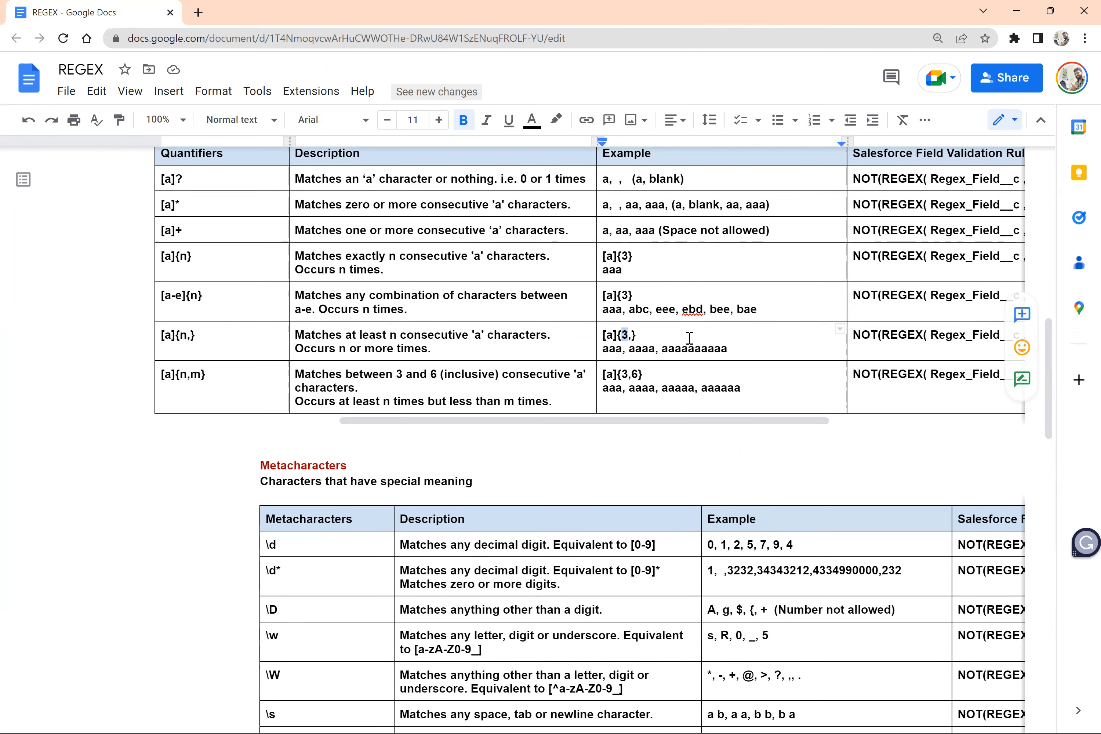
{"action": "scroll", "coordinate": [246, 309], "scroll_direction": "down", "scroll_amount": 3}
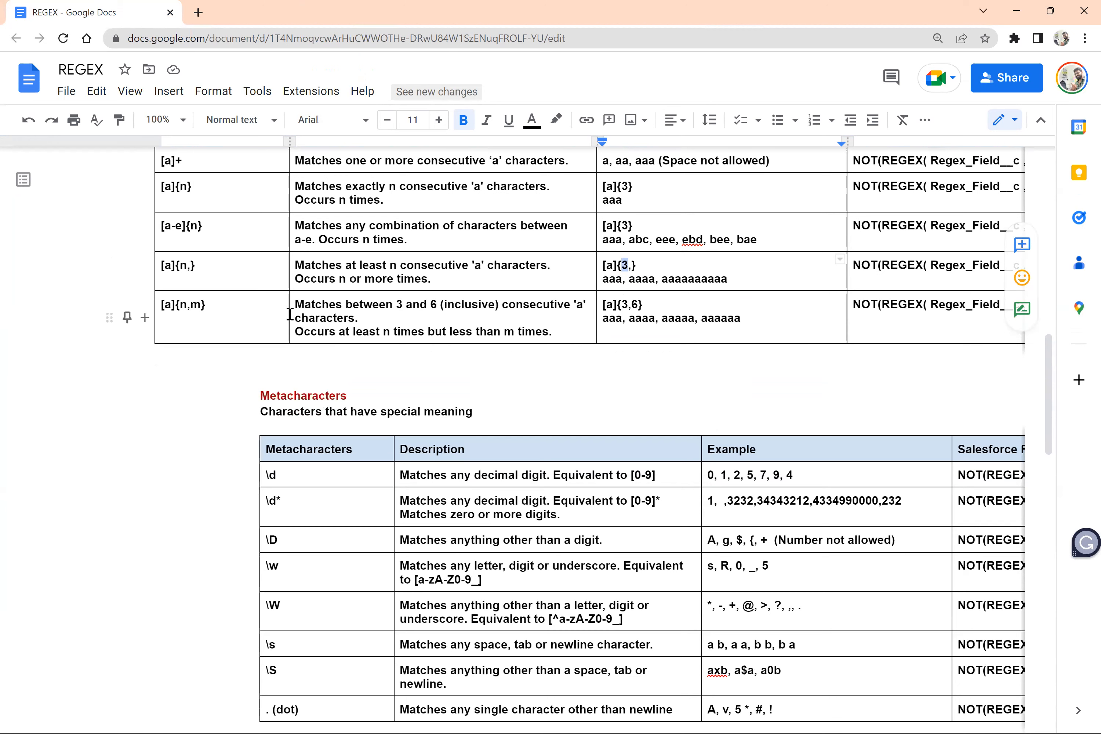
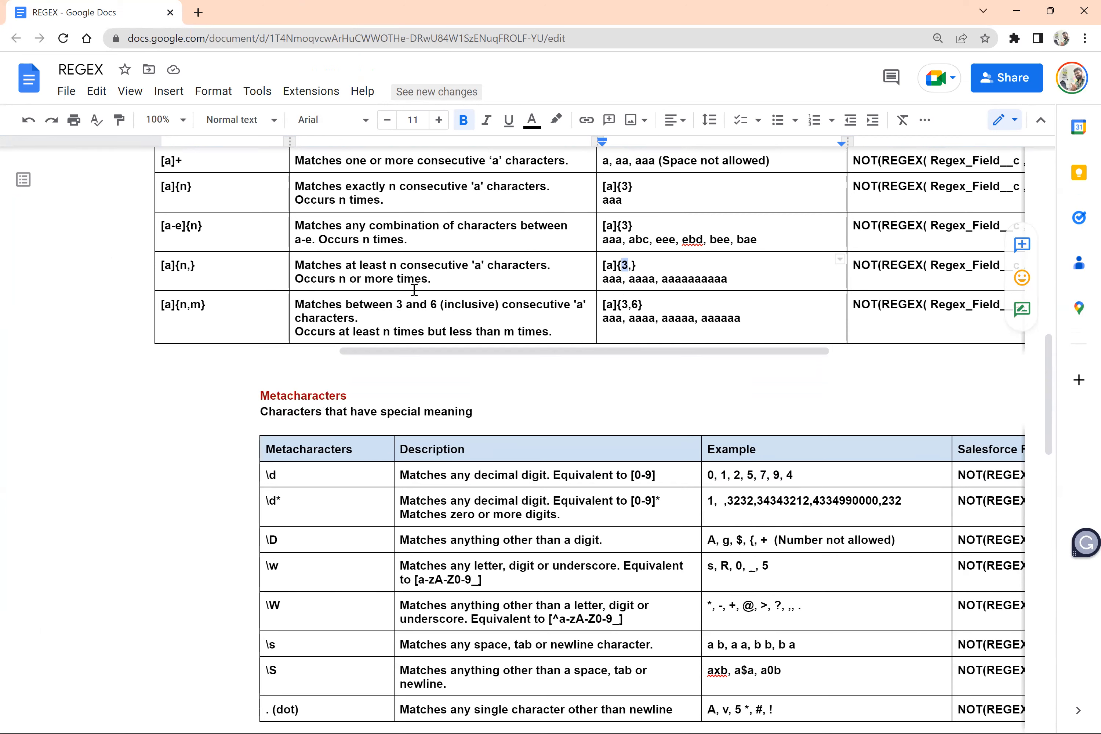
{"action": "double_click", "coordinate": [399, 304]}
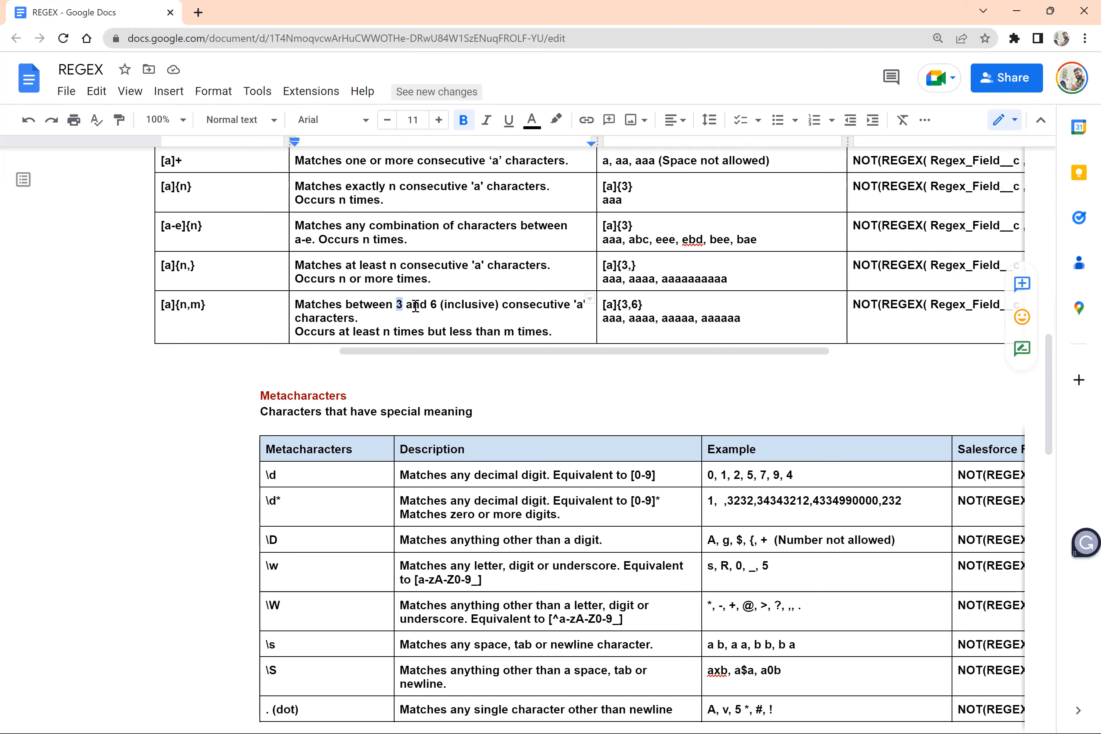
{"action": "double_click", "coordinate": [433, 304]}
{"action": "left_click", "coordinate": [615, 303]}
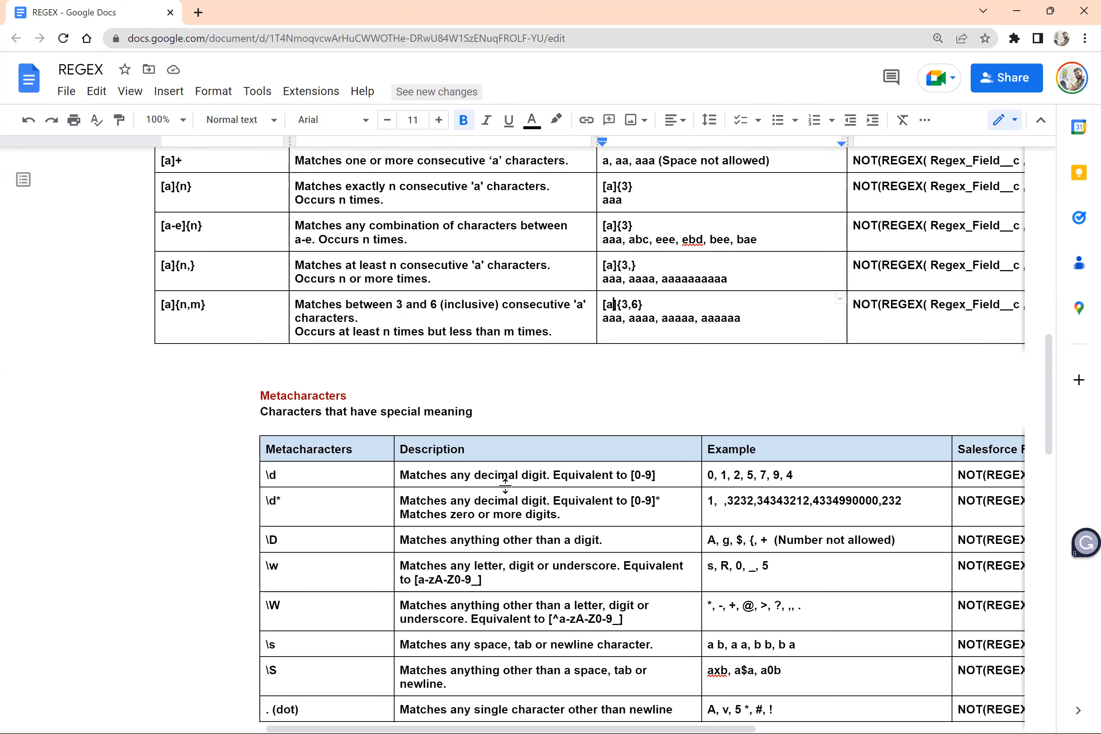
Step: Copy the [a]{n,m} pattern from the Quantifiers table in the REGEX notes and open the Course object's Regex validation rule for editing
{"action": "scroll", "coordinate": [488, 408], "scroll_direction": "down", "scroll_amount": 5}
{"action": "scroll", "coordinate": [475, 399], "scroll_direction": "up", "scroll_amount": 2}
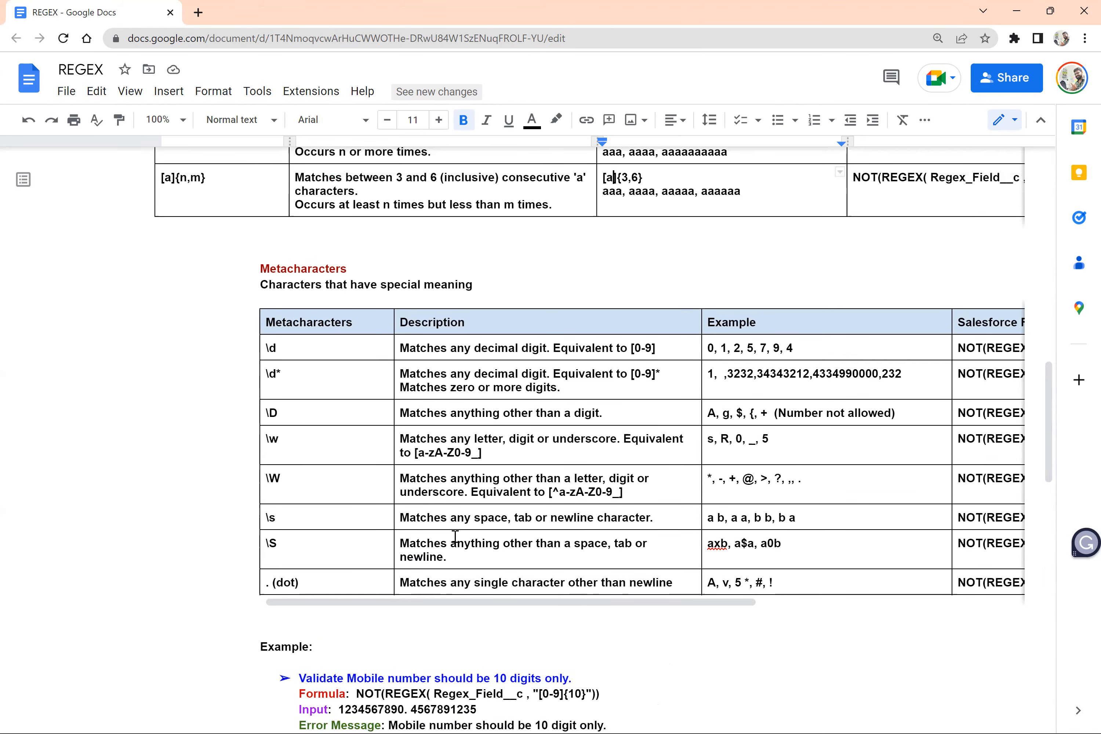
{"action": "scroll", "coordinate": [455, 535], "scroll_direction": "up", "scroll_amount": 4}
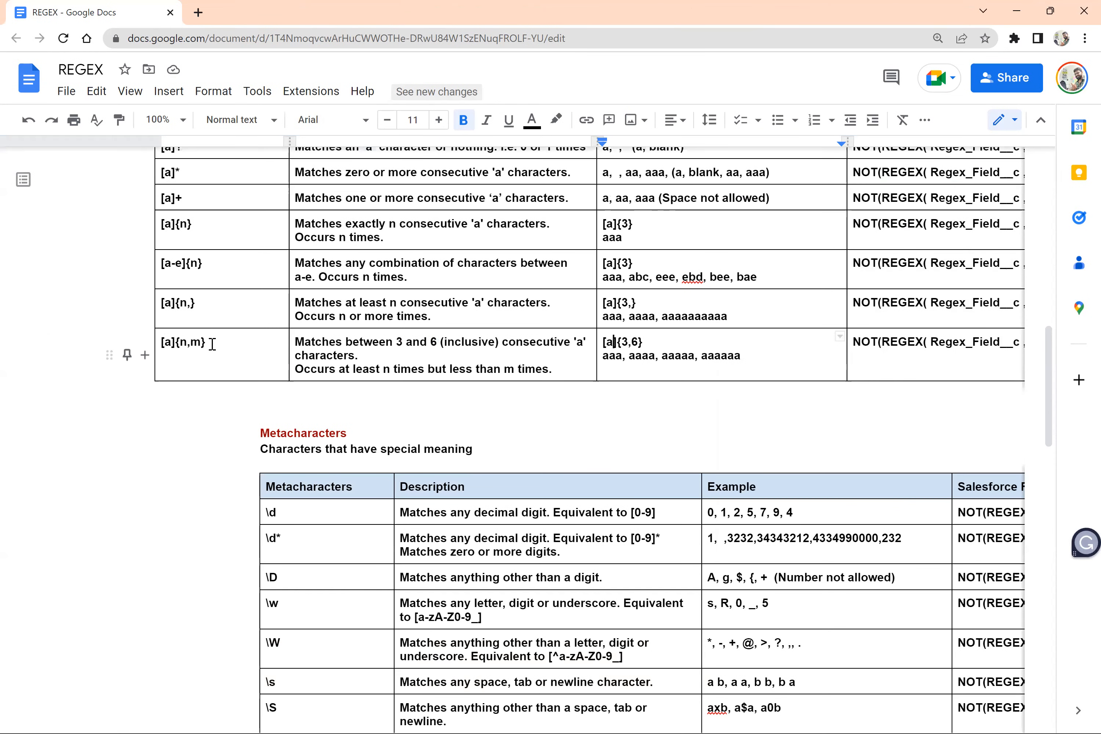
{"action": "left_click_drag", "start_coordinate": [209, 342], "coordinate": [159, 341]}
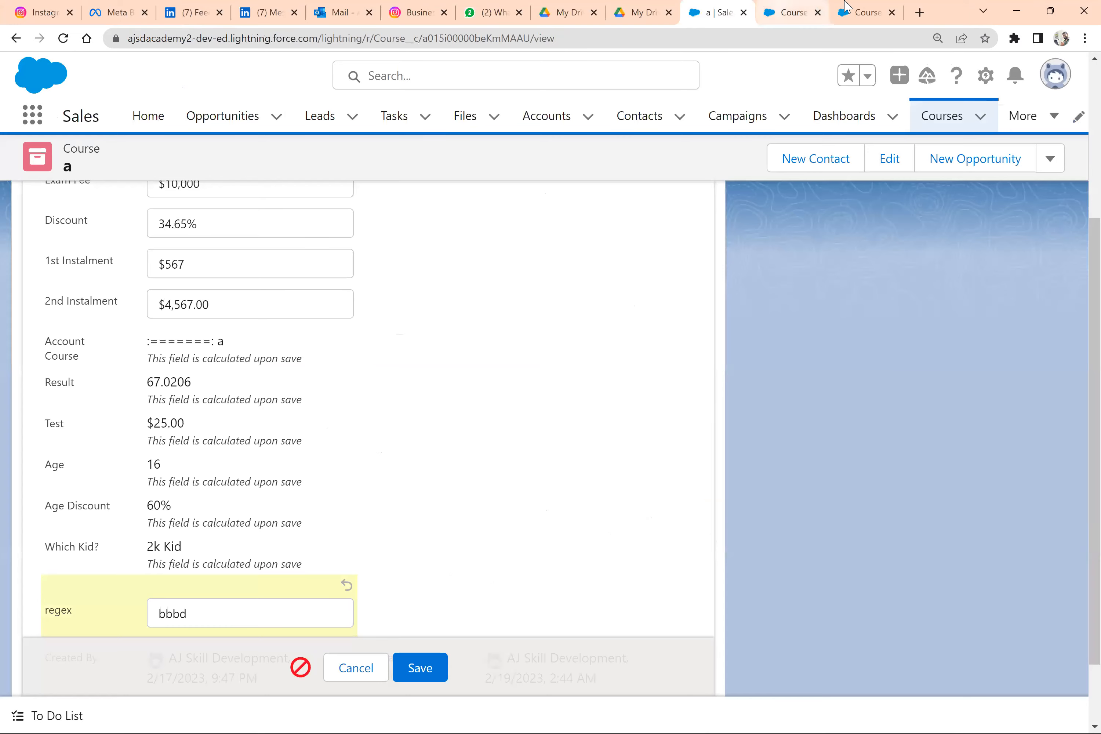
{"action": "left_click", "coordinate": [844, 7]}
{"action": "left_click", "coordinate": [515, 325]}
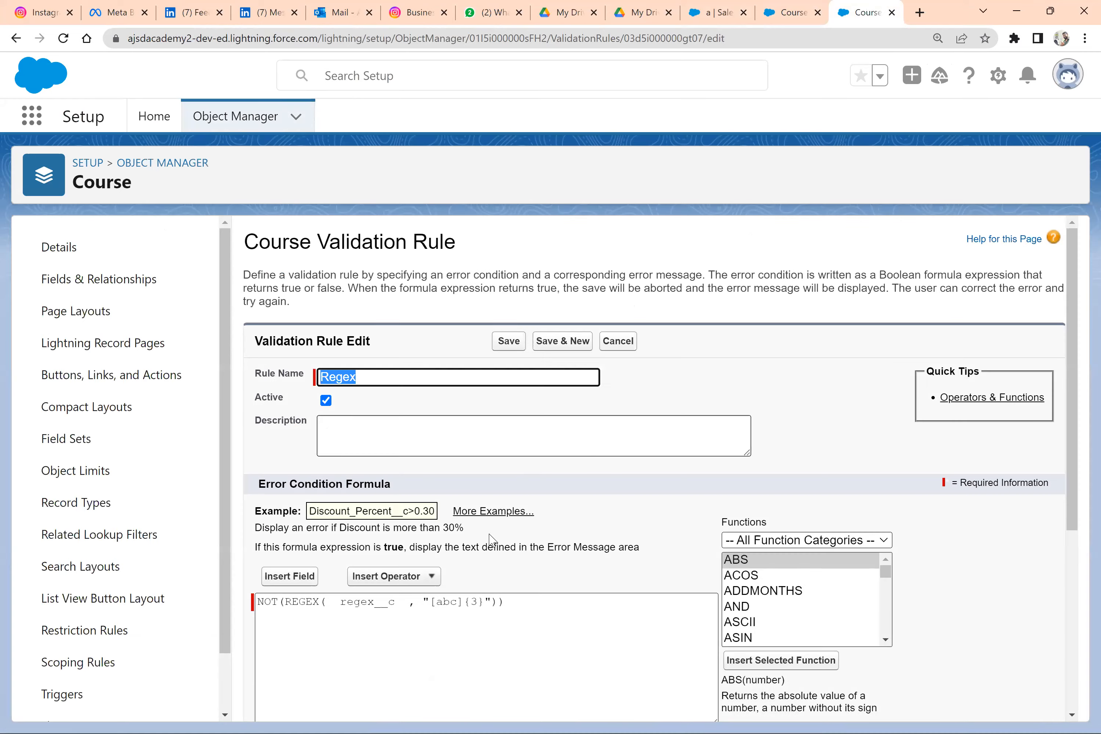
Step: Replace [abc]{3} in the rule's error condition formula with the copied pattern [a]{n,m}
{"action": "scroll", "coordinate": [490, 540], "scroll_direction": "down", "scroll_amount": 1}
{"action": "left_click", "coordinate": [463, 548]}
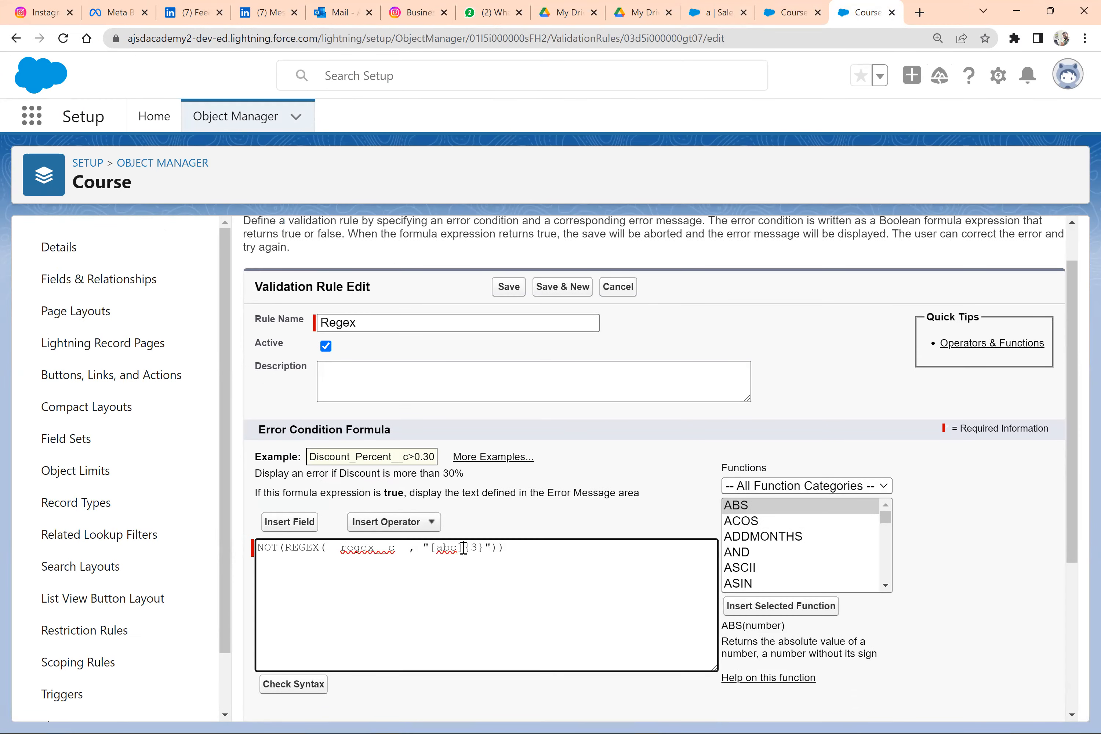
{"action": "key", "text": "BackSpace"}
{"action": "key", "text": "BackSpace"}
{"action": "key", "text": "BackSpace"}
{"action": "key", "text": "BackSpace"}
{"action": "type", "text": "[a]{n,m}"}
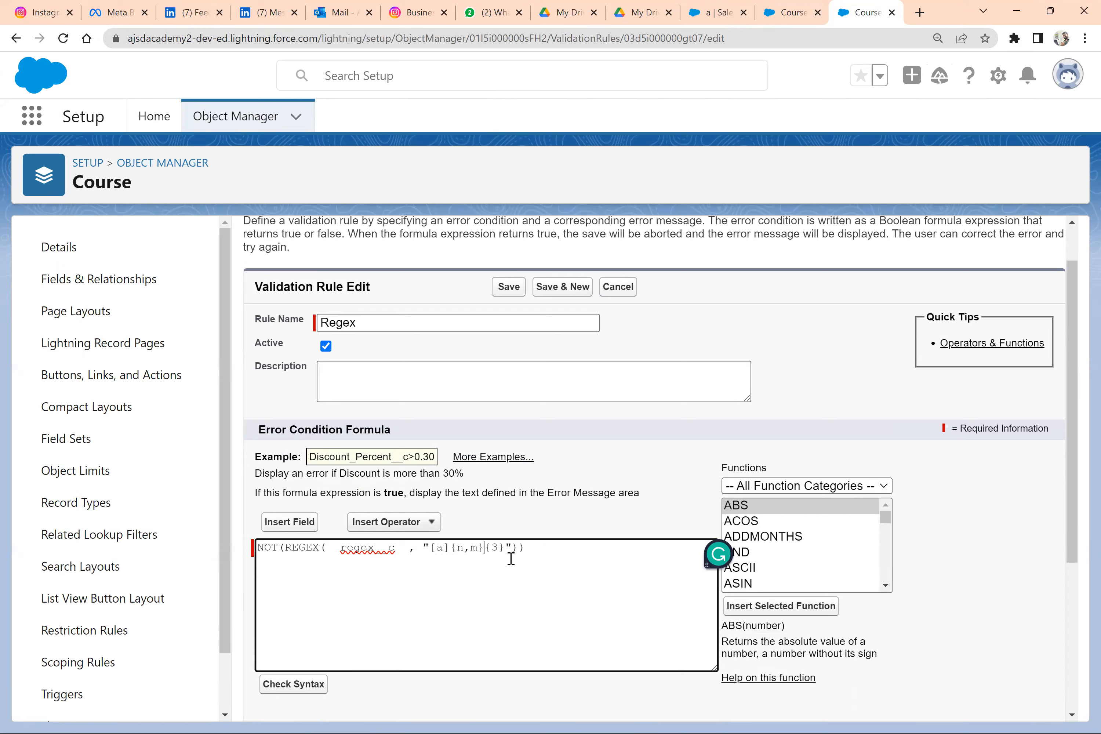
{"action": "key", "text": "Delete"}
{"action": "key", "text": "Delete"}
Step: Skim the REGEX notes from the Metacharacters table through the mobile number examples to the Aadhaar exercise
{"action": "key", "text": "alt+Tab"}
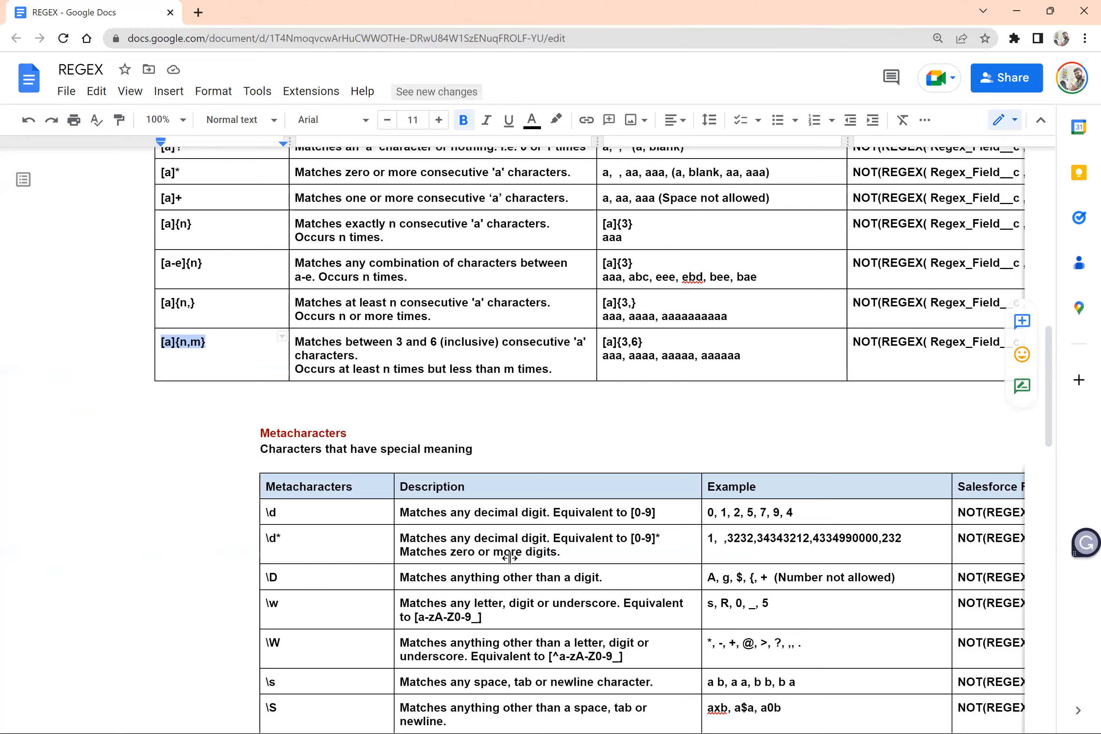
{"action": "scroll", "coordinate": [509, 558], "scroll_direction": "down", "scroll_amount": 2}
{"action": "scroll", "coordinate": [509, 558], "scroll_direction": "down", "scroll_amount": 15}
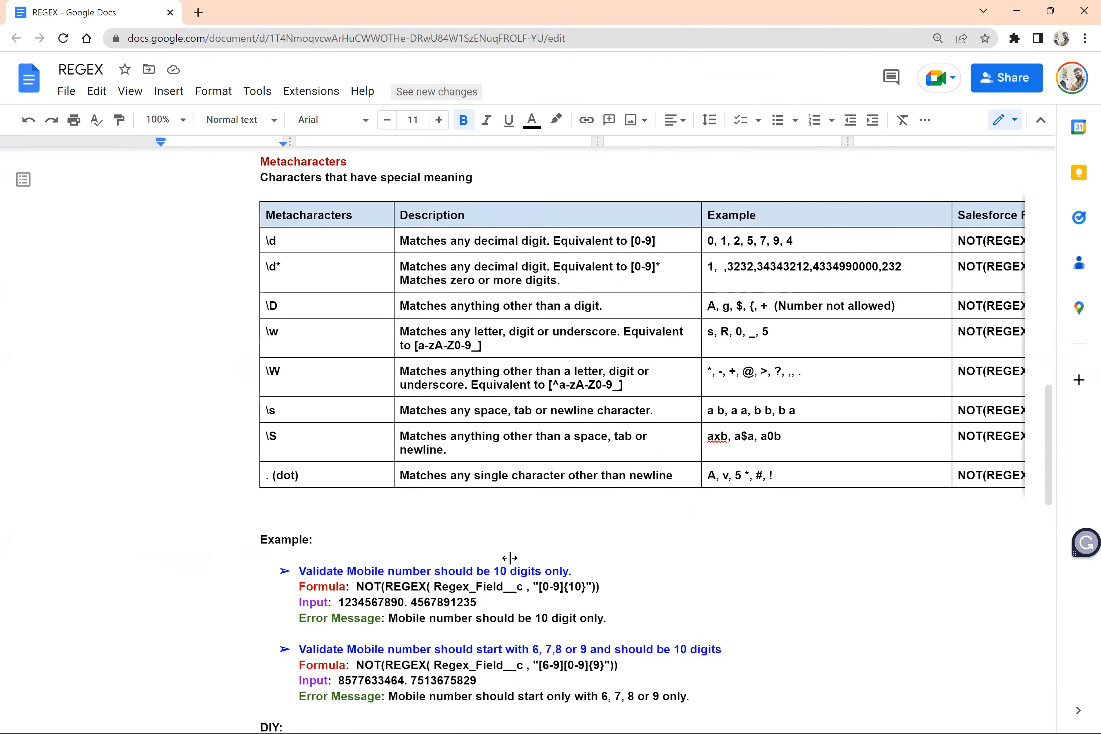
{"action": "scroll", "coordinate": [510, 558], "scroll_direction": "down", "scroll_amount": 7}
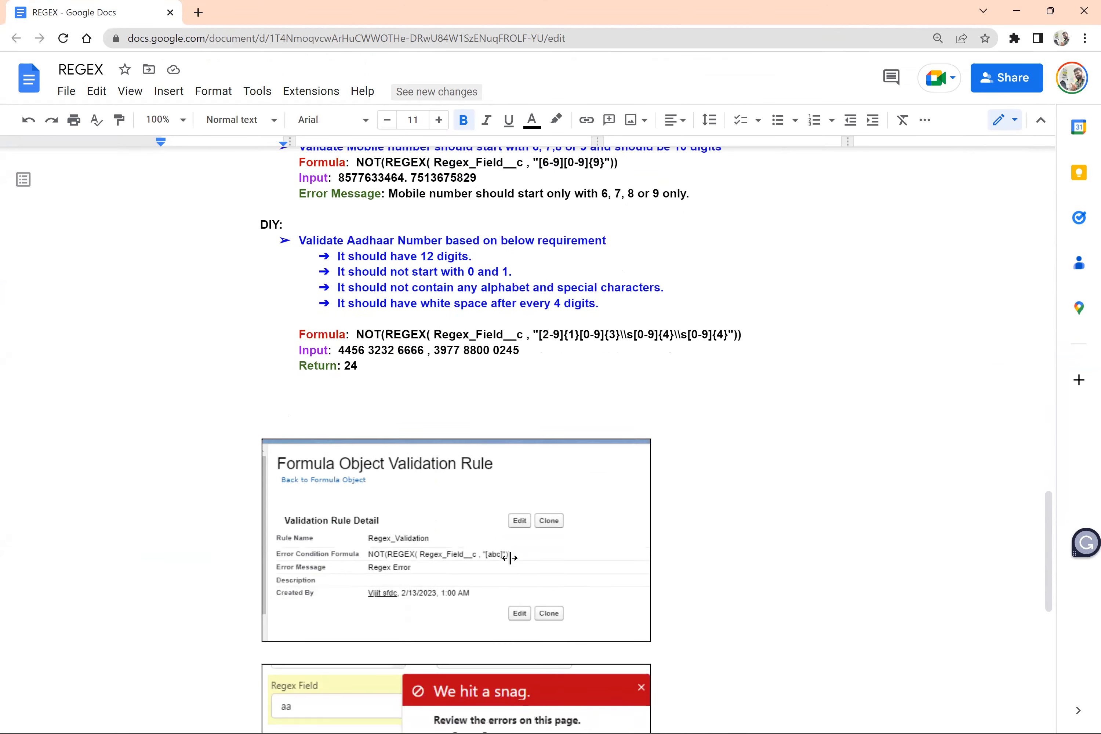
{"action": "scroll", "coordinate": [509, 558], "scroll_direction": "down", "scroll_amount": 5}
{"action": "scroll", "coordinate": [509, 557], "scroll_direction": "up", "scroll_amount": 14}
{"action": "scroll", "coordinate": [511, 559], "scroll_direction": "up", "scroll_amount": 8}
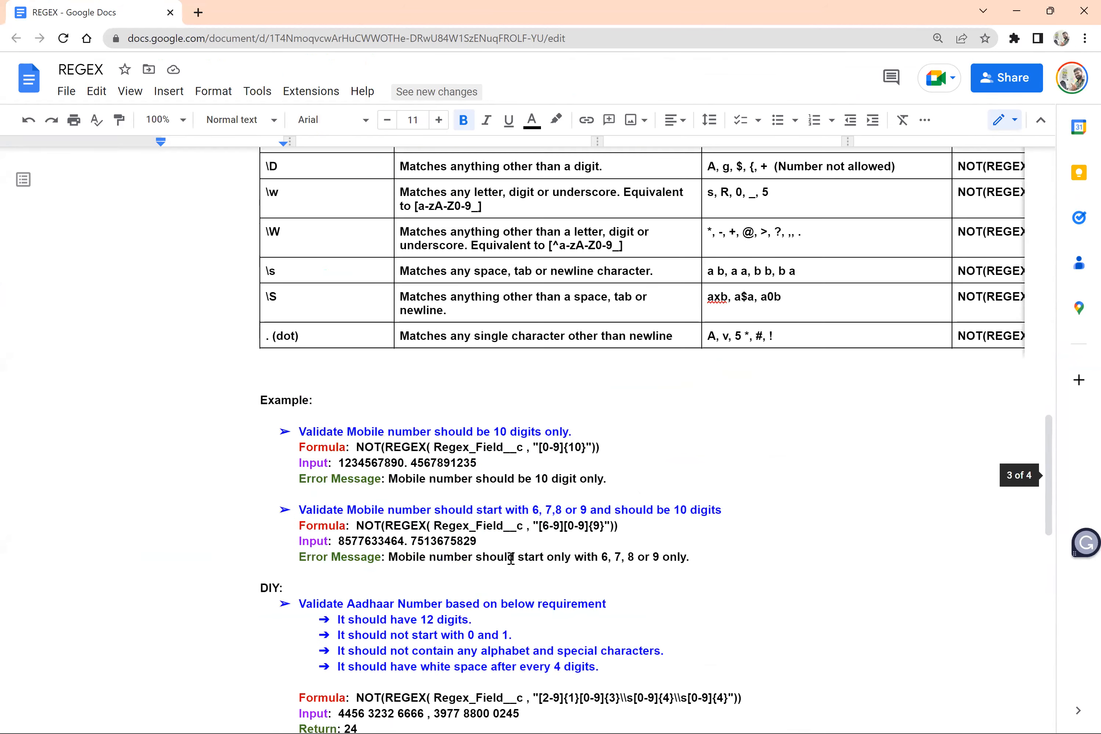
Step: Change the pattern in the validation rule's formula to [a-z]{3,6}, then check the syntax and save the rule
{"action": "key", "text": "alt+Tab"}
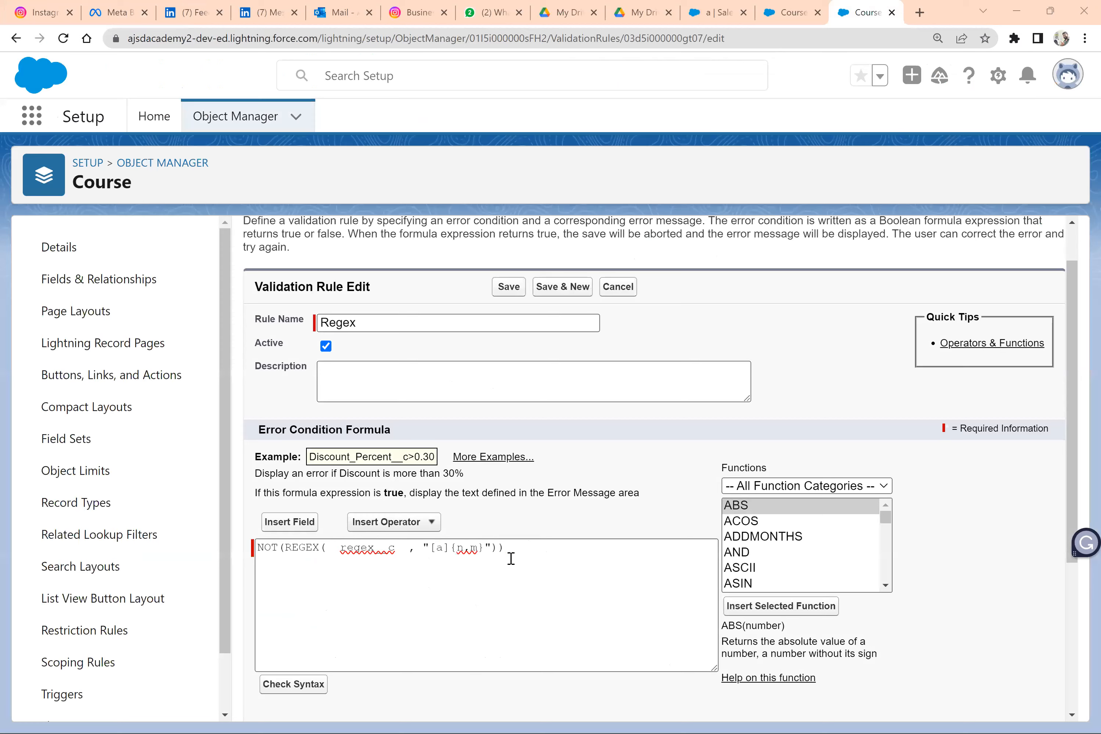
{"action": "key", "text": "BackSpace"}
{"action": "type", "text": "3"}
{"action": "key", "text": "Right"}
{"action": "key", "text": "Right"}
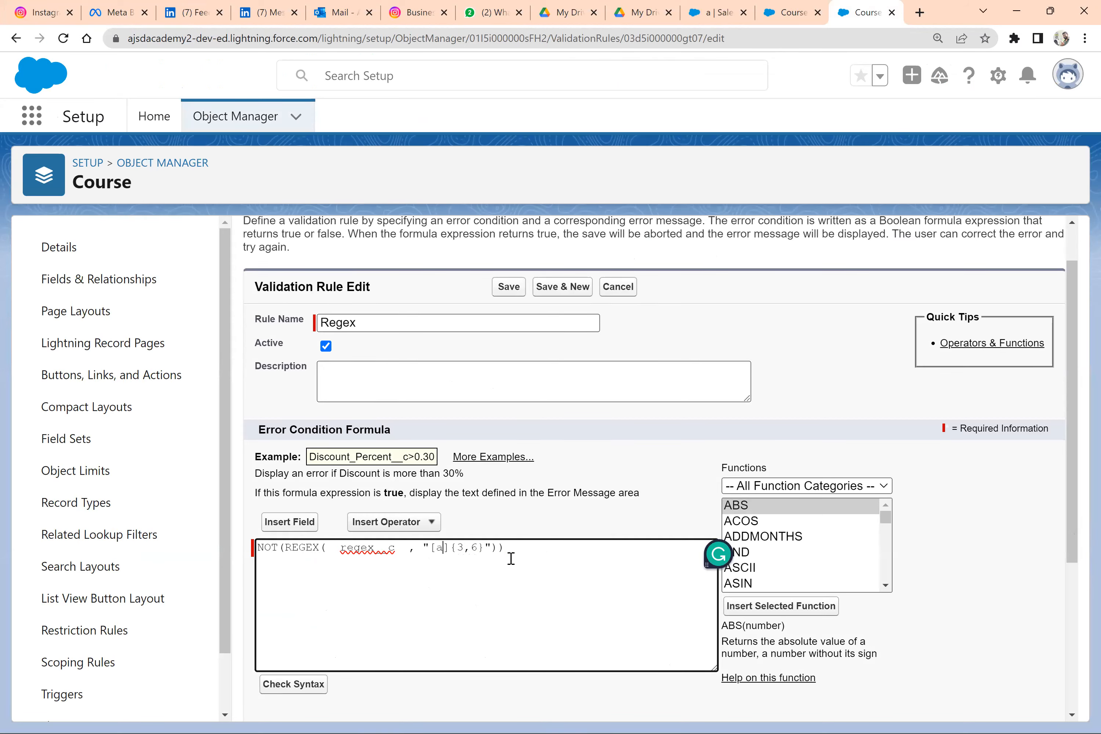
{"action": "type", "text": "-z"}
{"action": "scroll", "coordinate": [511, 559], "scroll_direction": "down", "scroll_amount": 1}
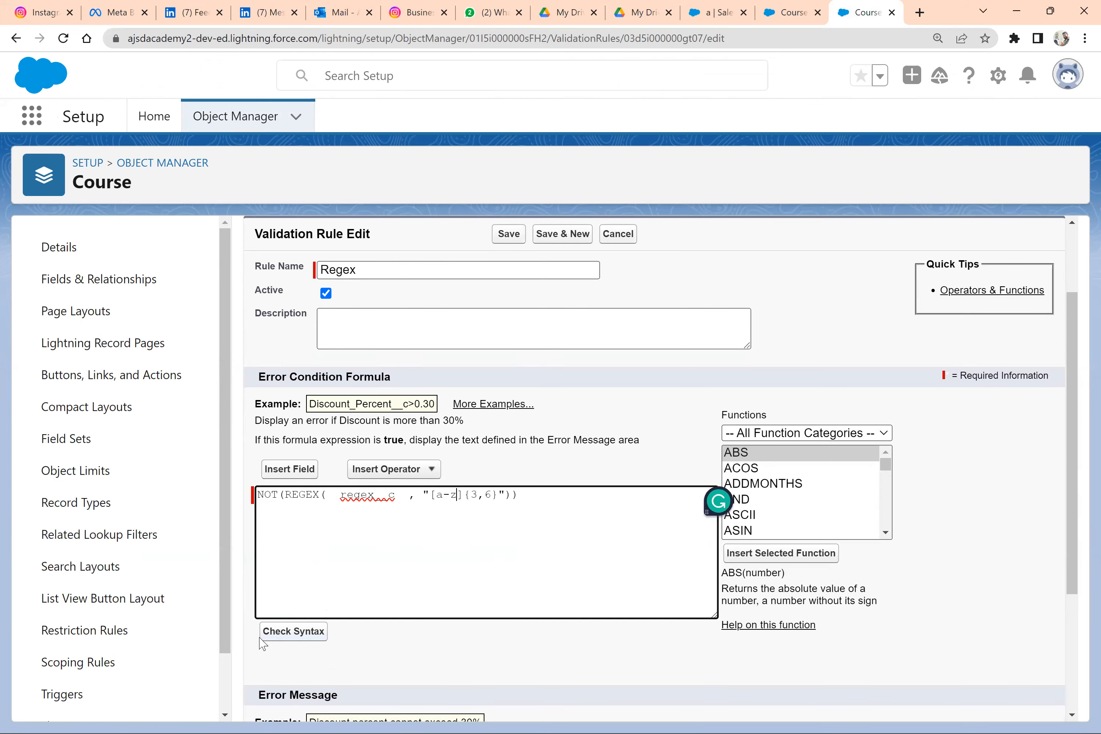
{"action": "left_click", "coordinate": [280, 633]}
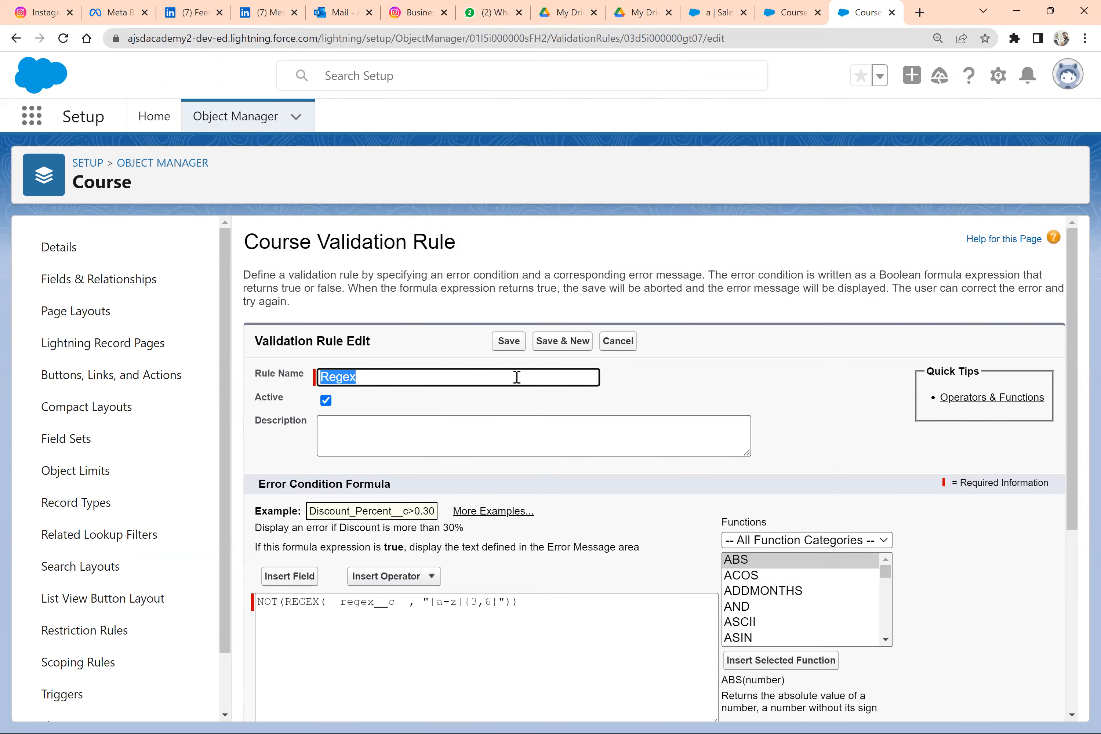
{"action": "left_click", "coordinate": [517, 343]}
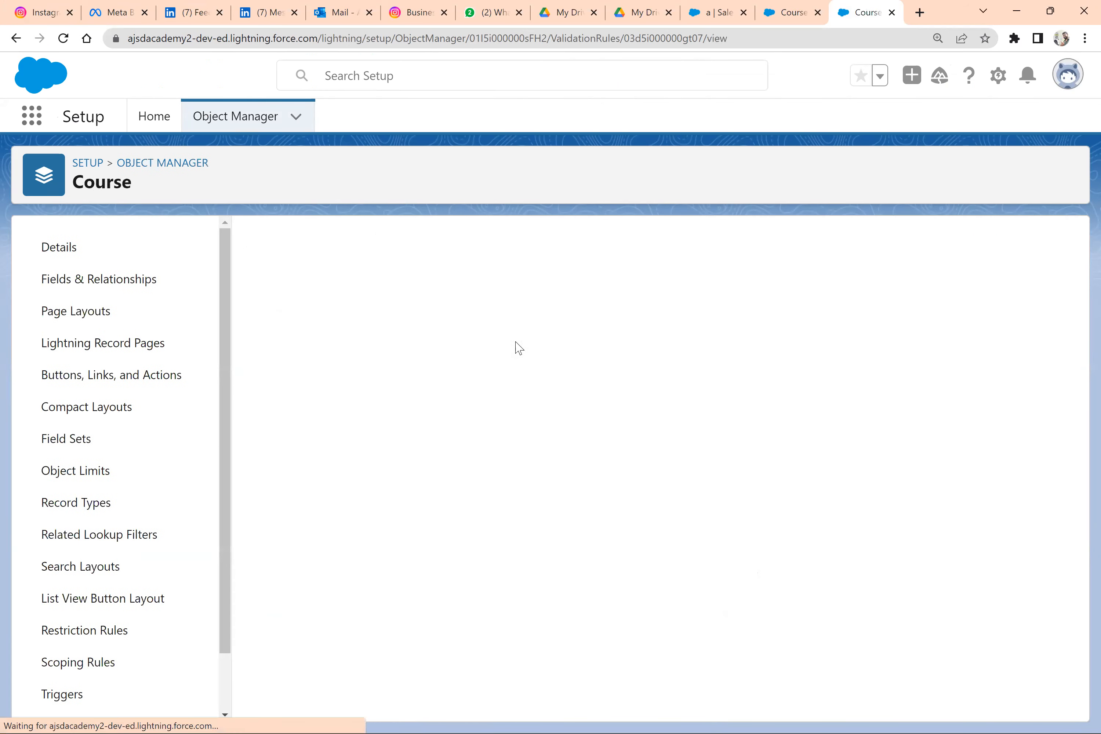
Step: Try saving the Course record with "12" in the regex field, then with "ABN"
{"action": "left_click", "coordinate": [806, 9]}
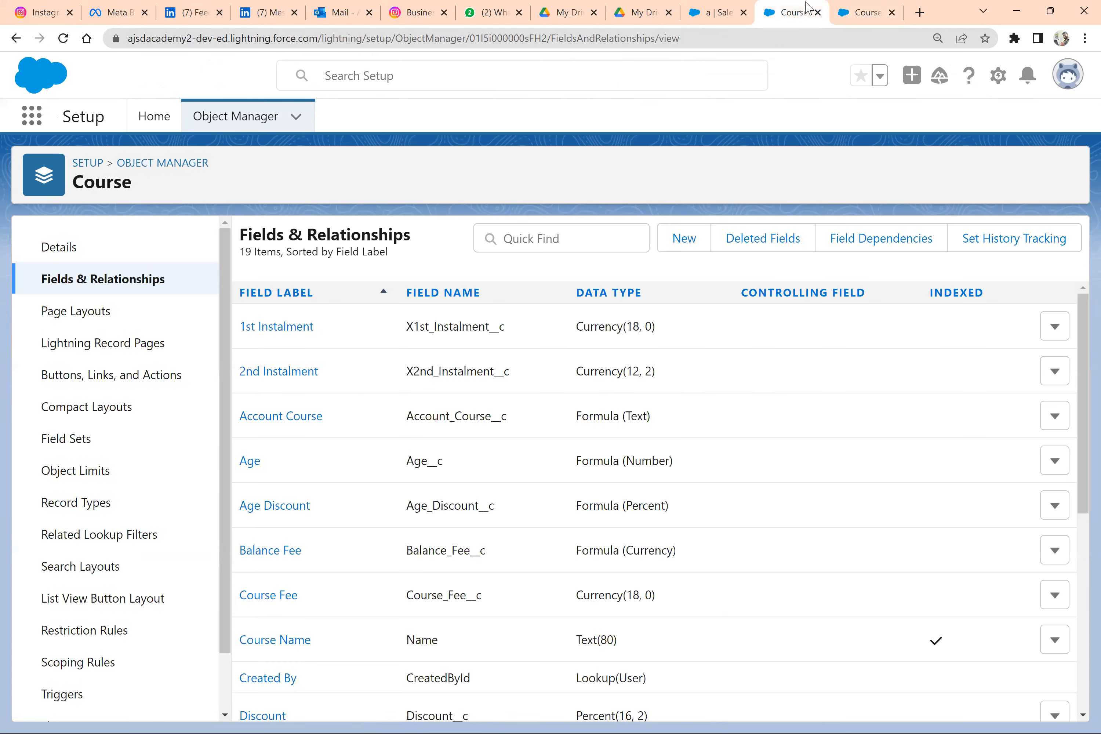
{"action": "left_click", "coordinate": [718, 12]}
{"action": "key", "text": "shift+Left"}
{"action": "key", "text": "shift+Left"}
{"action": "type", "text": "1"}
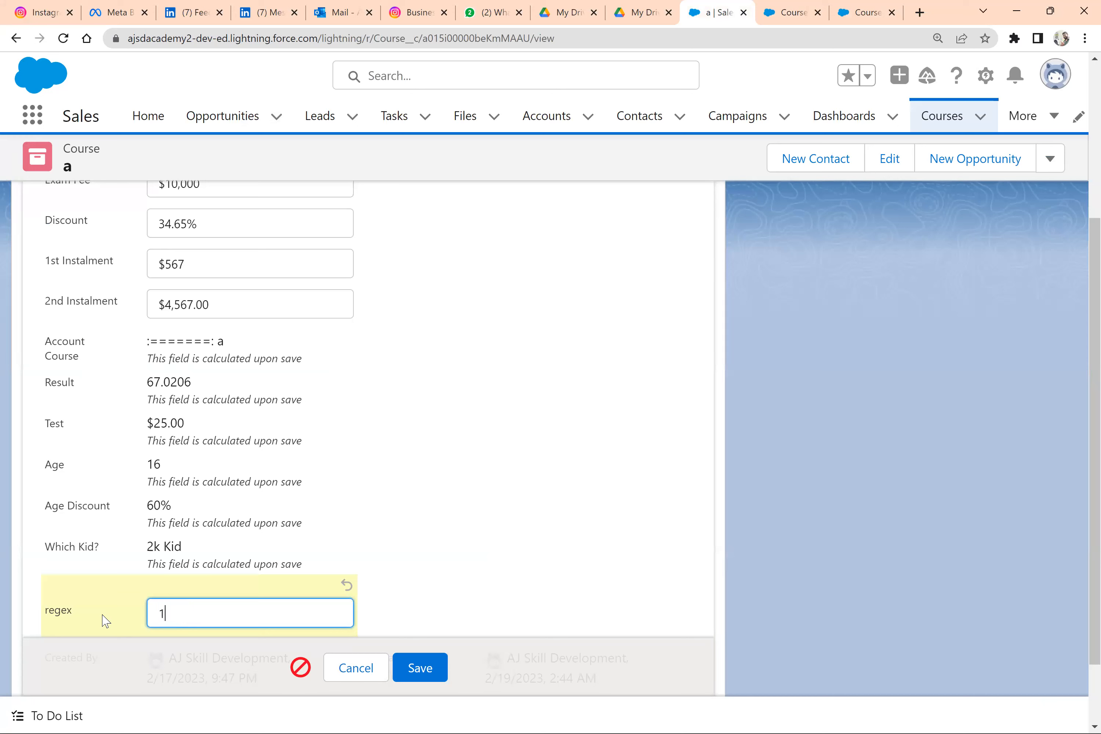
{"action": "type", "text": "2"}
{"action": "left_click", "coordinate": [408, 668]}
{"action": "left_click", "coordinate": [435, 568]}
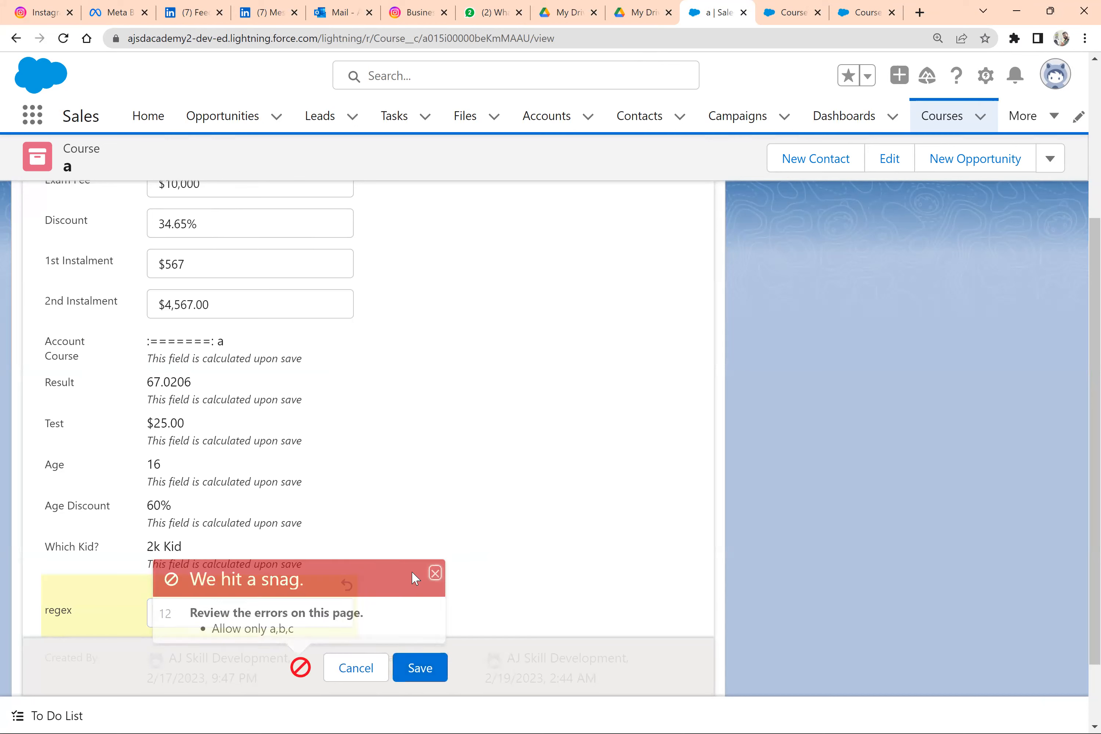
{"action": "left_click", "coordinate": [285, 610]}
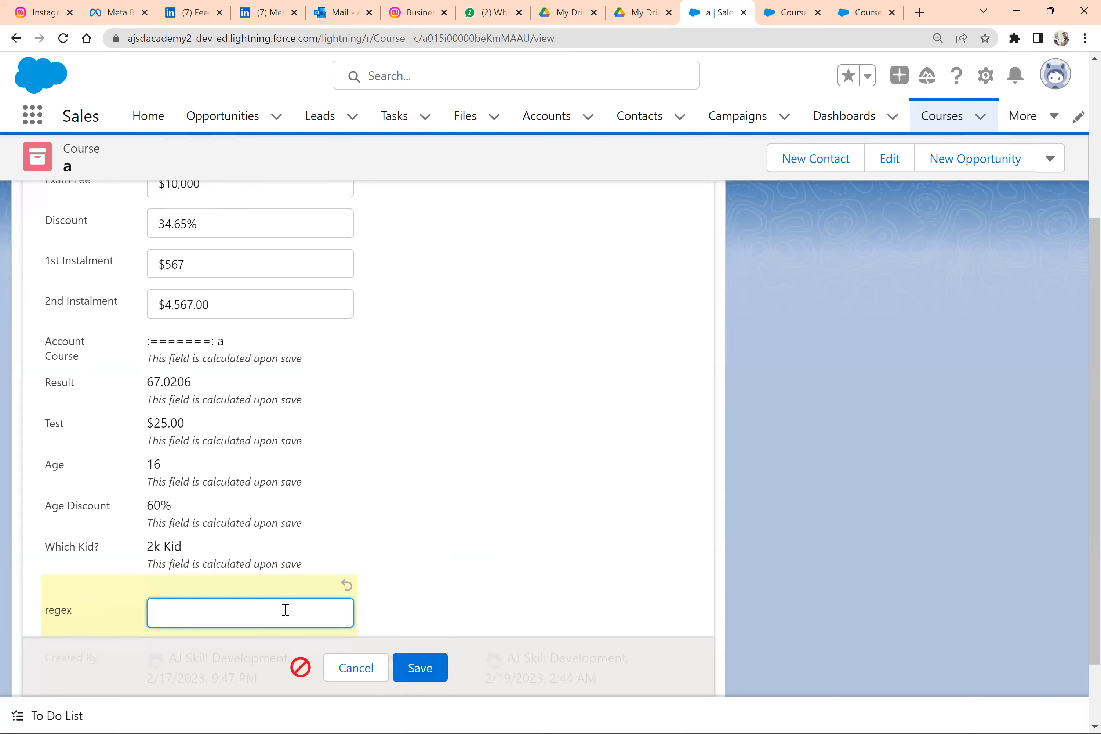
{"action": "left_click", "coordinate": [420, 667]}
{"action": "left_click", "coordinate": [435, 569]}
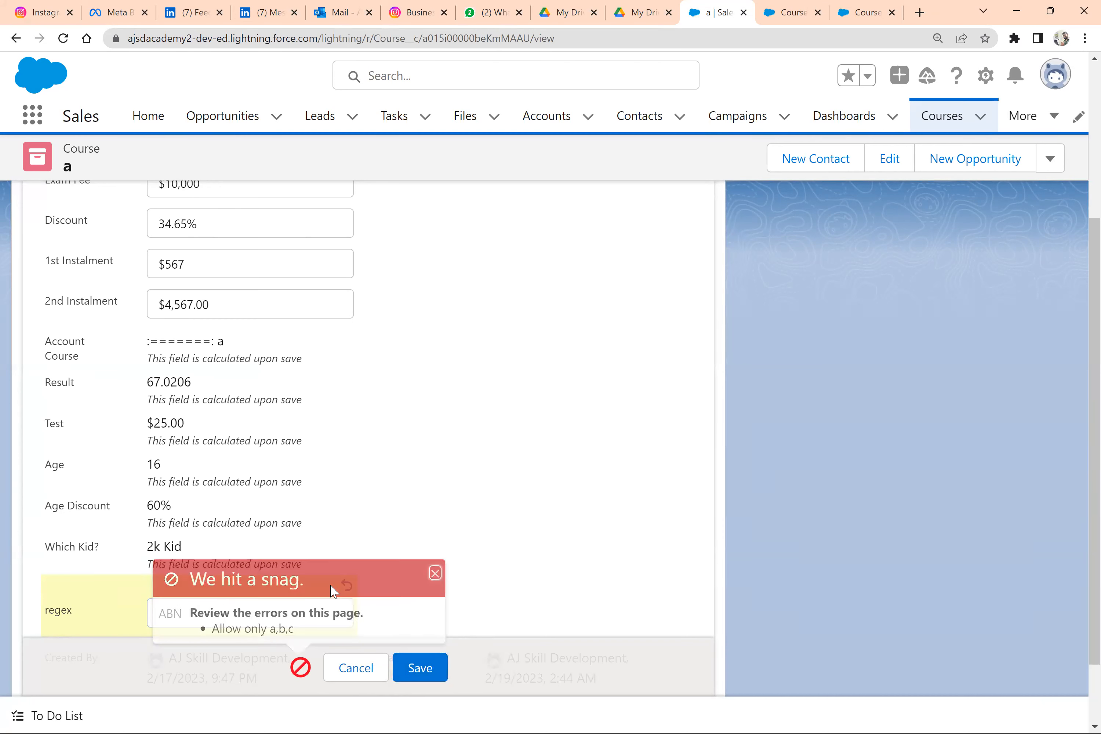
Step: Try saving the Course record with "qwertyuiooiug" in the regex field
{"action": "left_click", "coordinate": [296, 604]}
{"action": "type", "text": "qwertyuiooiug"}
{"action": "left_click", "coordinate": [410, 680]}
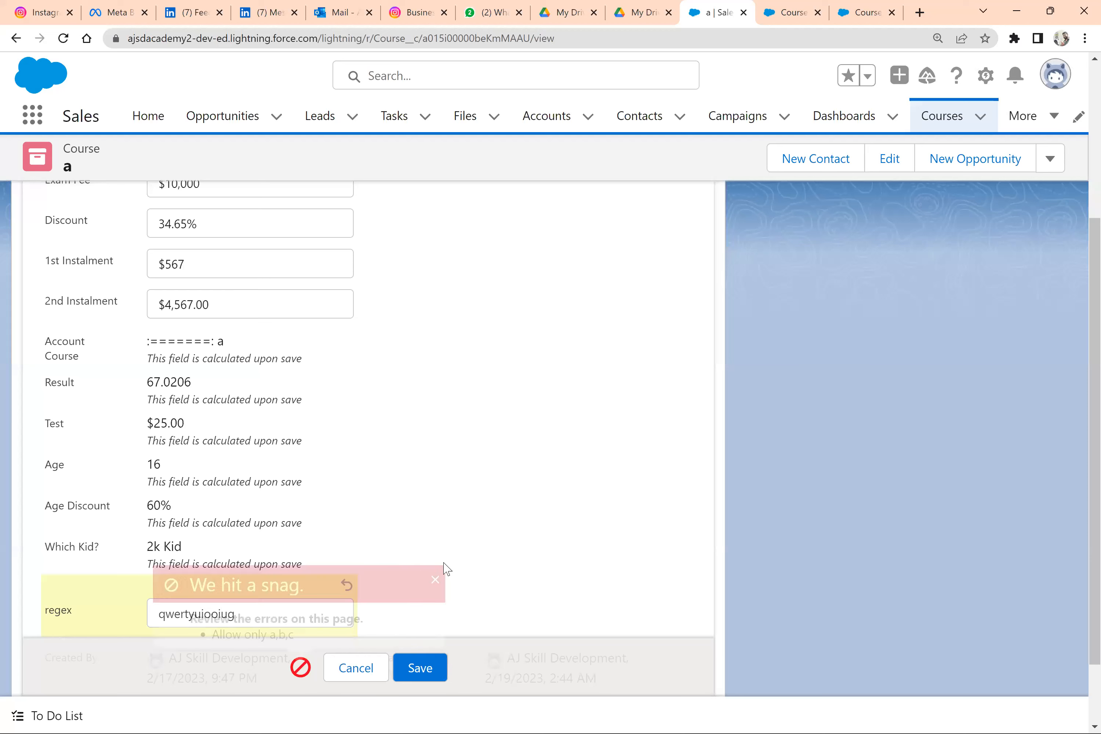
{"action": "left_click", "coordinate": [435, 568]}
{"action": "left_click", "coordinate": [311, 613]}
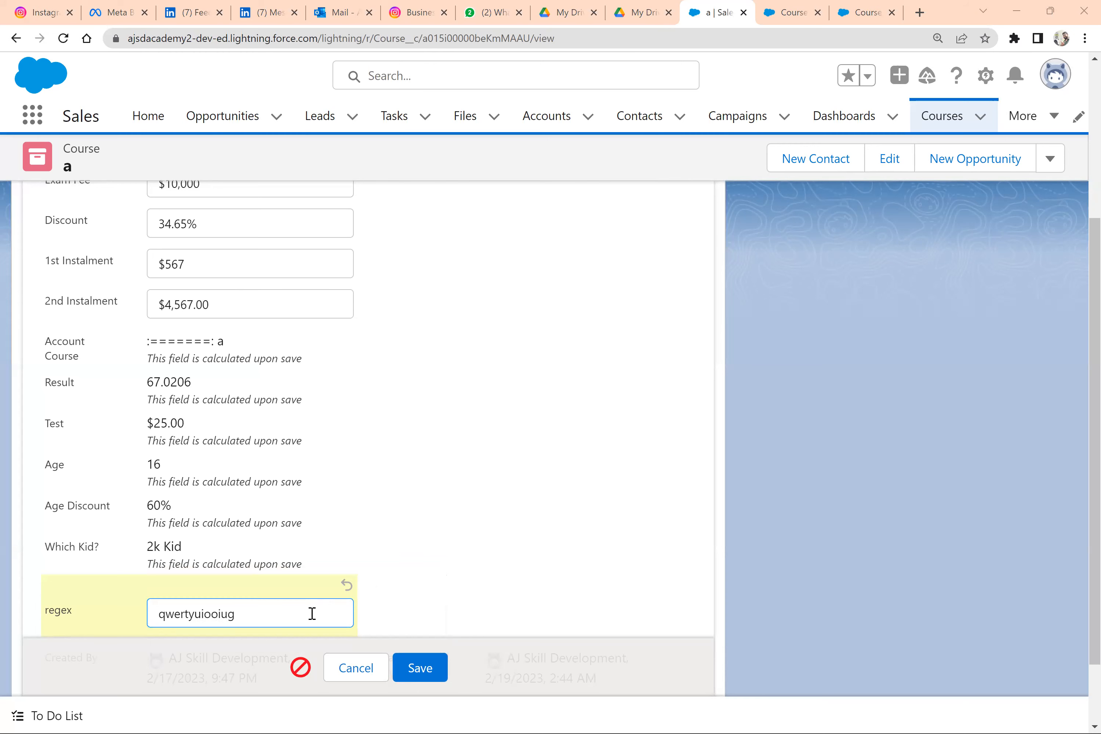
Step: Check the saved rule's formula, then shorten the Course record's regex value to "qwert" and save the record
{"action": "key", "text": "alt+Tab"}
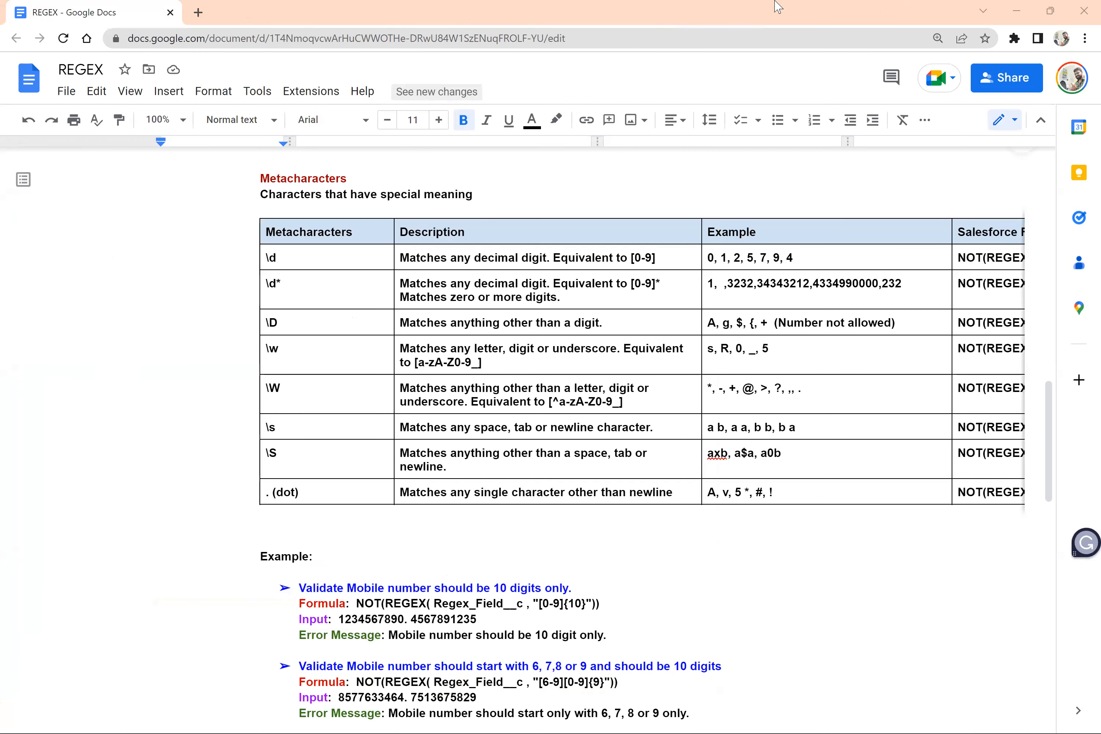
{"action": "key", "text": "alt+Tab"}
{"action": "key", "text": "ctrl+Tab"}
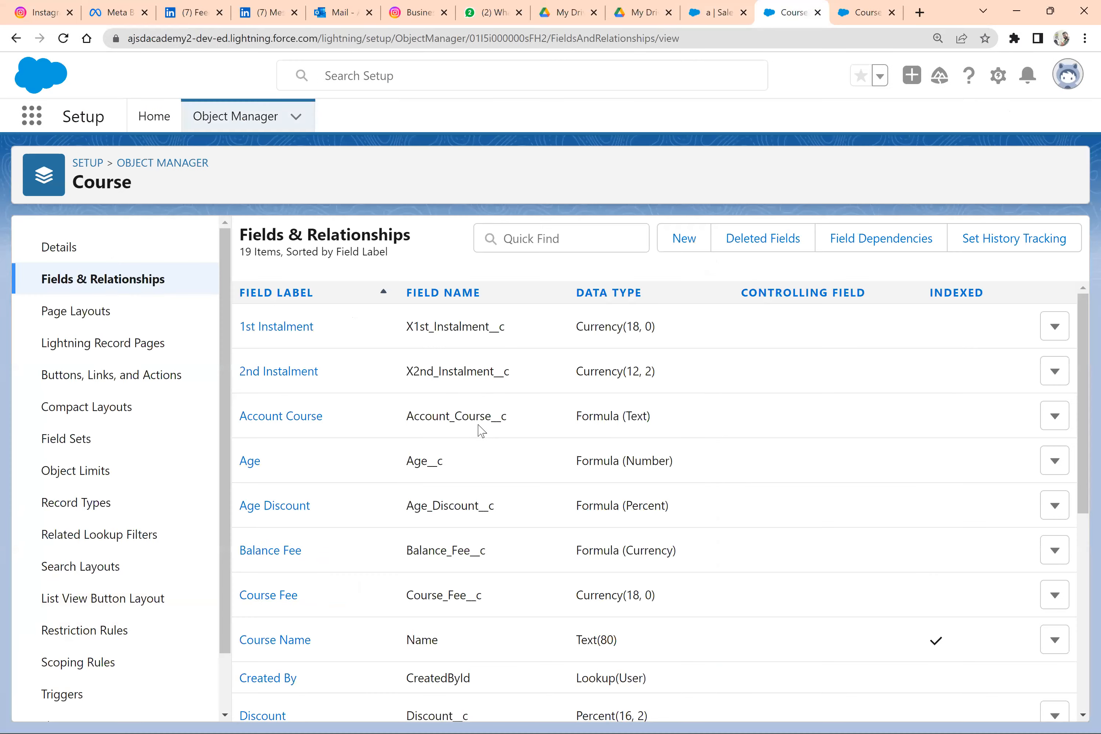
{"action": "key", "text": "ctrl+Tab"}
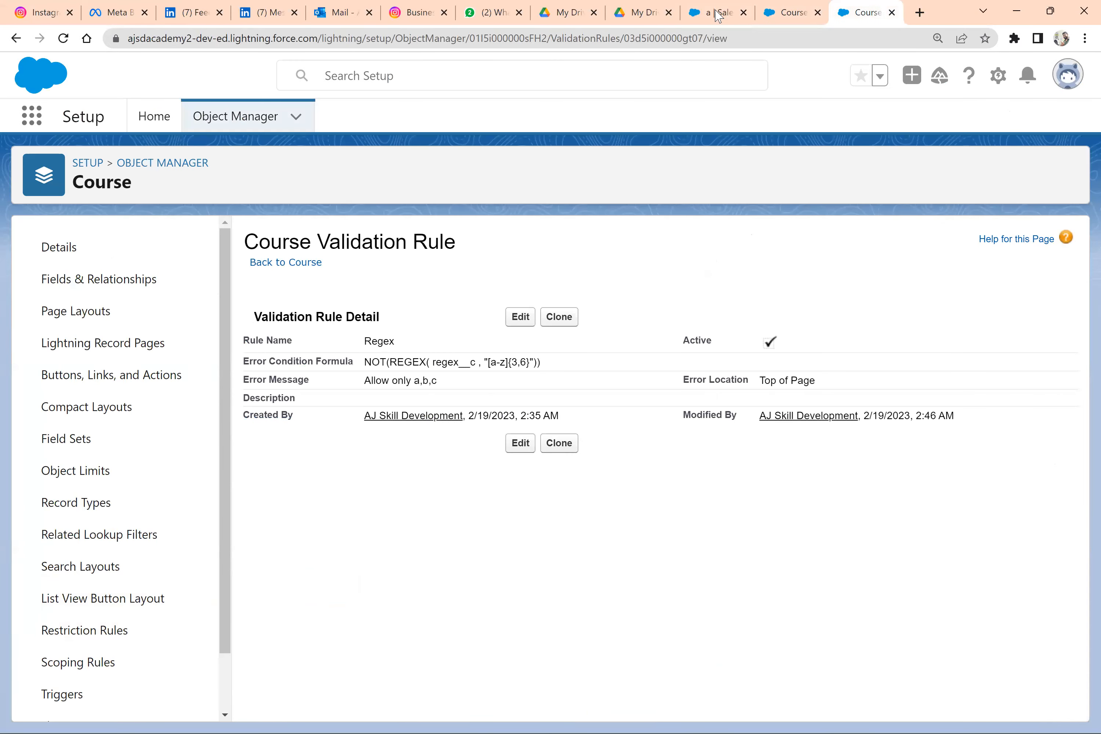
{"action": "key", "text": "ctrl+shift+Tab"}
{"action": "key", "text": "ctrl+shift+Tab"}
{"action": "key", "text": "BackSpace"}
{"action": "key", "text": "BackSpace"}
{"action": "key", "text": "BackSpace"}
{"action": "key", "text": "BackSpace"}
{"action": "left_click", "coordinate": [419, 667]}
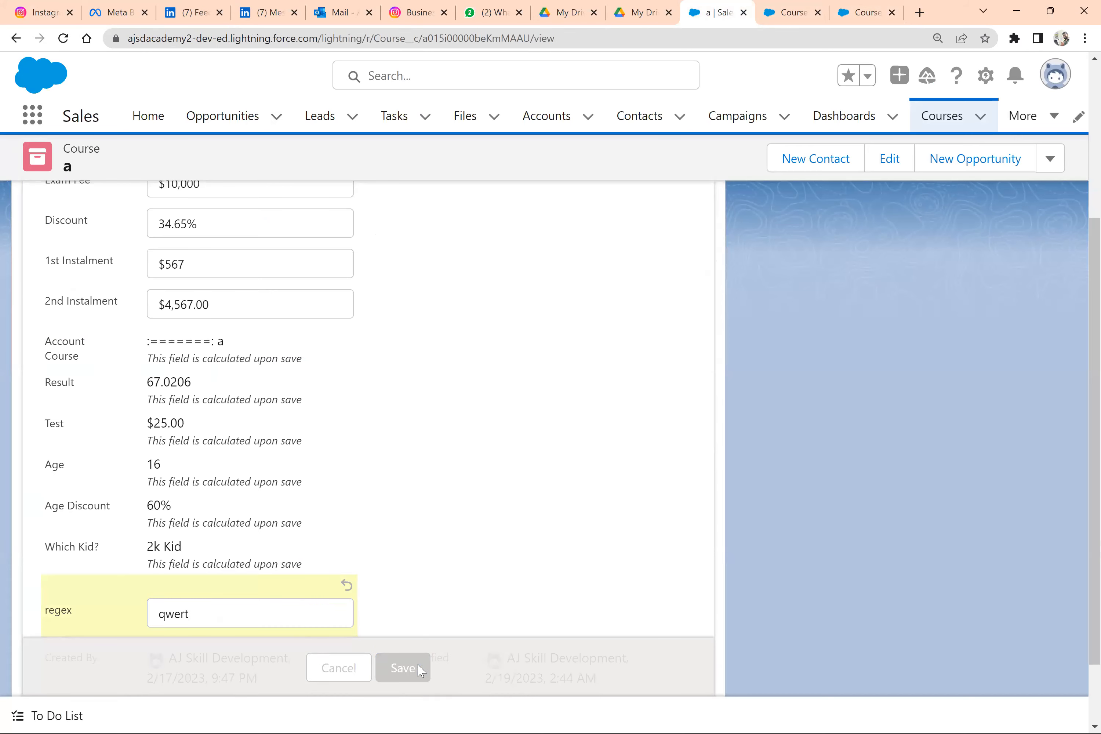
{"action": "left_click", "coordinate": [787, 5]}
{"action": "left_click", "coordinate": [728, 6]}
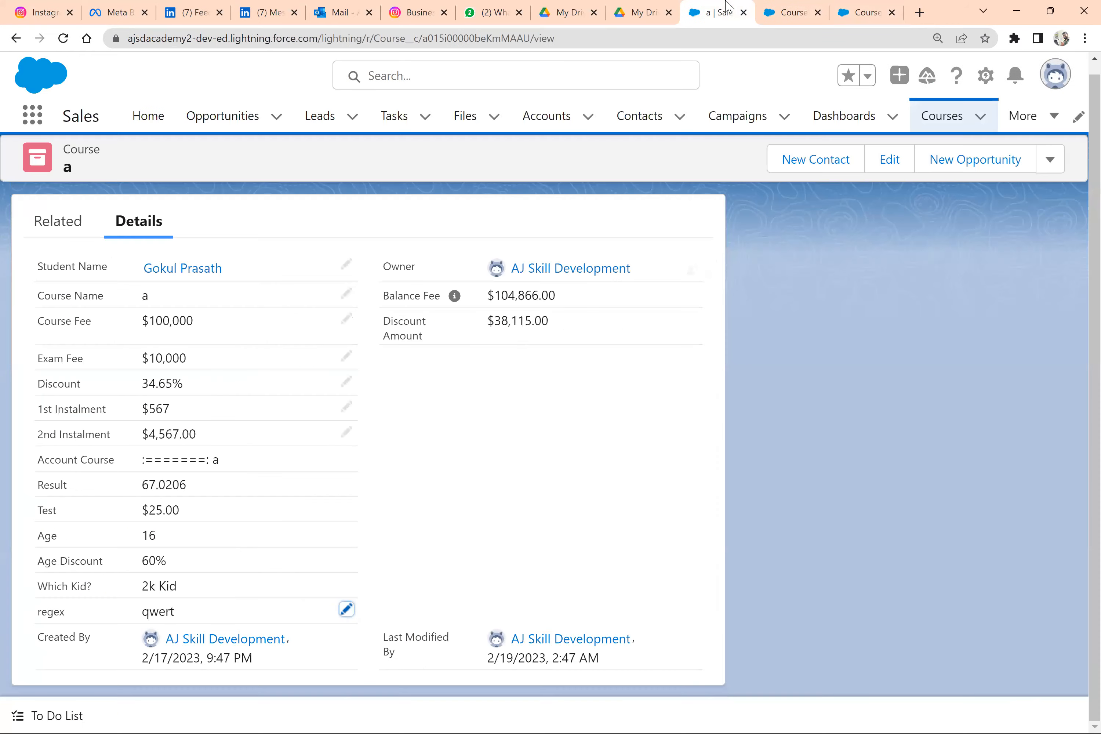
Step: Review the \d row of the Metacharacters table in the REGEX notes, highlighting 0-9 in its description
{"action": "key", "text": "alt+Tab"}
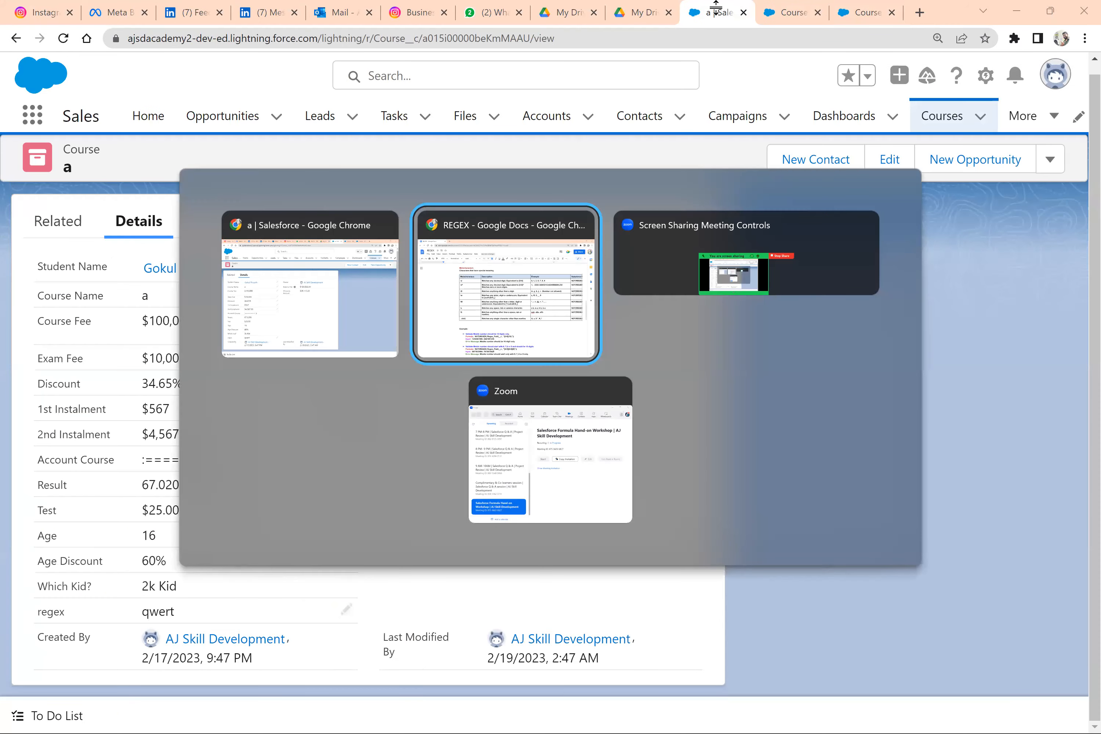
{"action": "scroll", "coordinate": [422, 441], "scroll_direction": "up", "scroll_amount": 2}
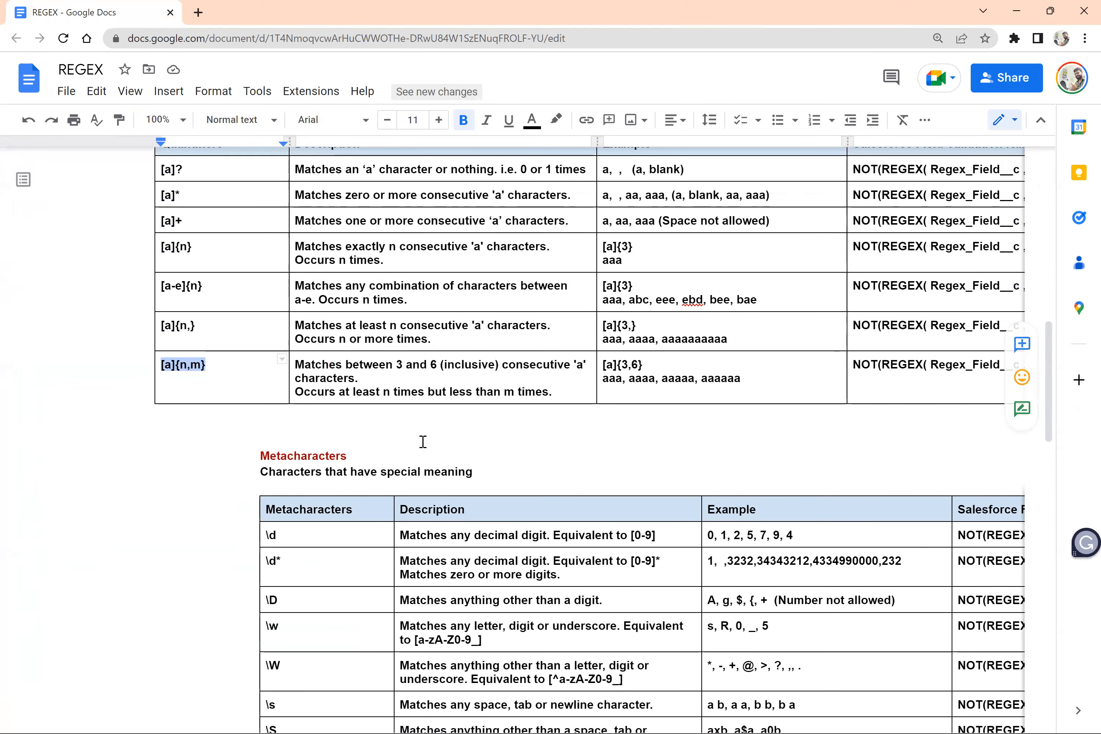
{"action": "scroll", "coordinate": [422, 442], "scroll_direction": "up", "scroll_amount": 8}
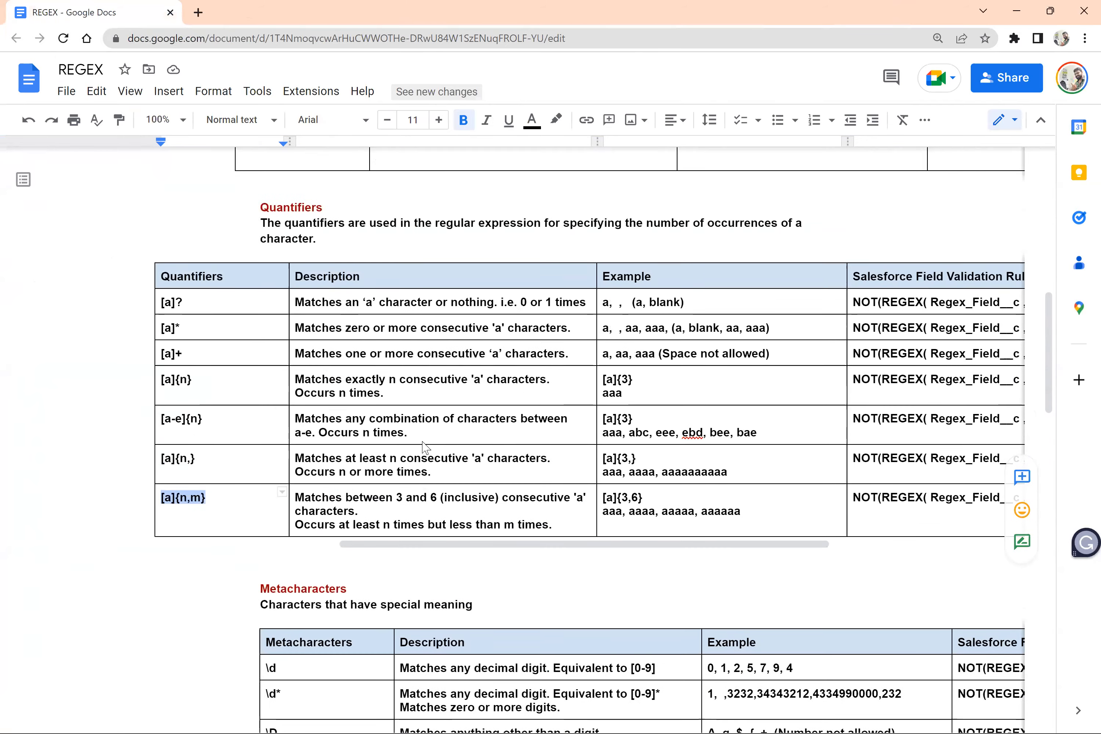
{"action": "scroll", "coordinate": [422, 442], "scroll_direction": "up", "scroll_amount": 2}
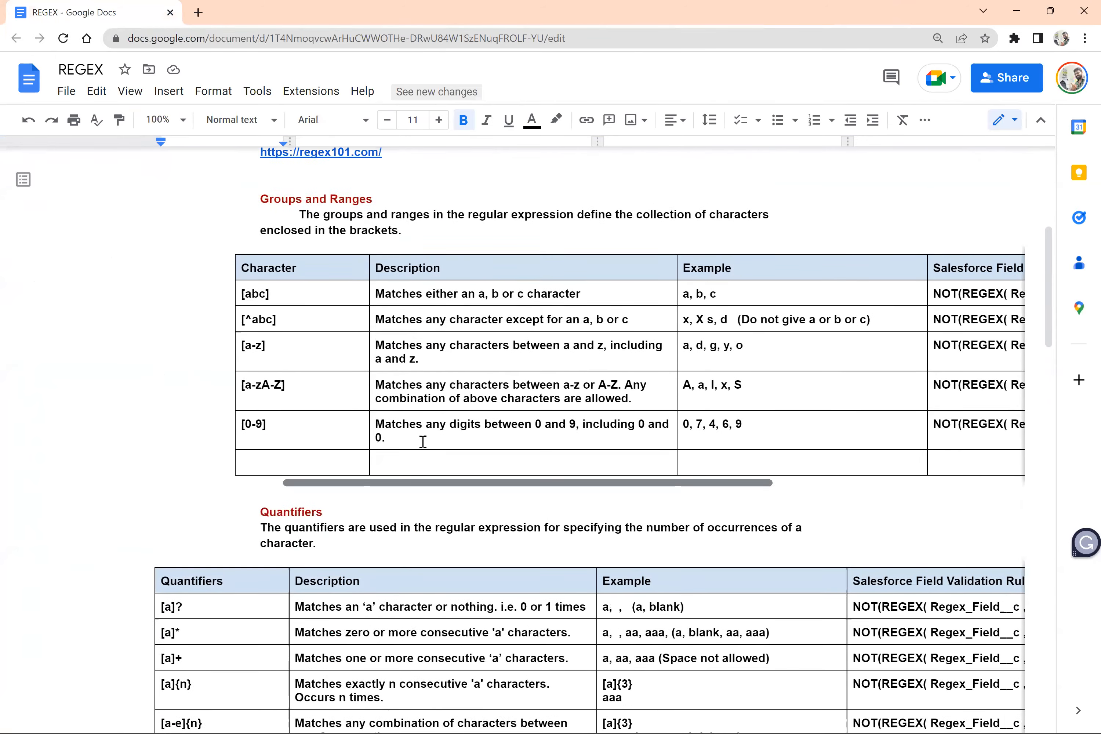
{"action": "scroll", "coordinate": [422, 442], "scroll_direction": "down", "scroll_amount": 5}
{"action": "scroll", "coordinate": [422, 442], "scroll_direction": "down", "scroll_amount": 8}
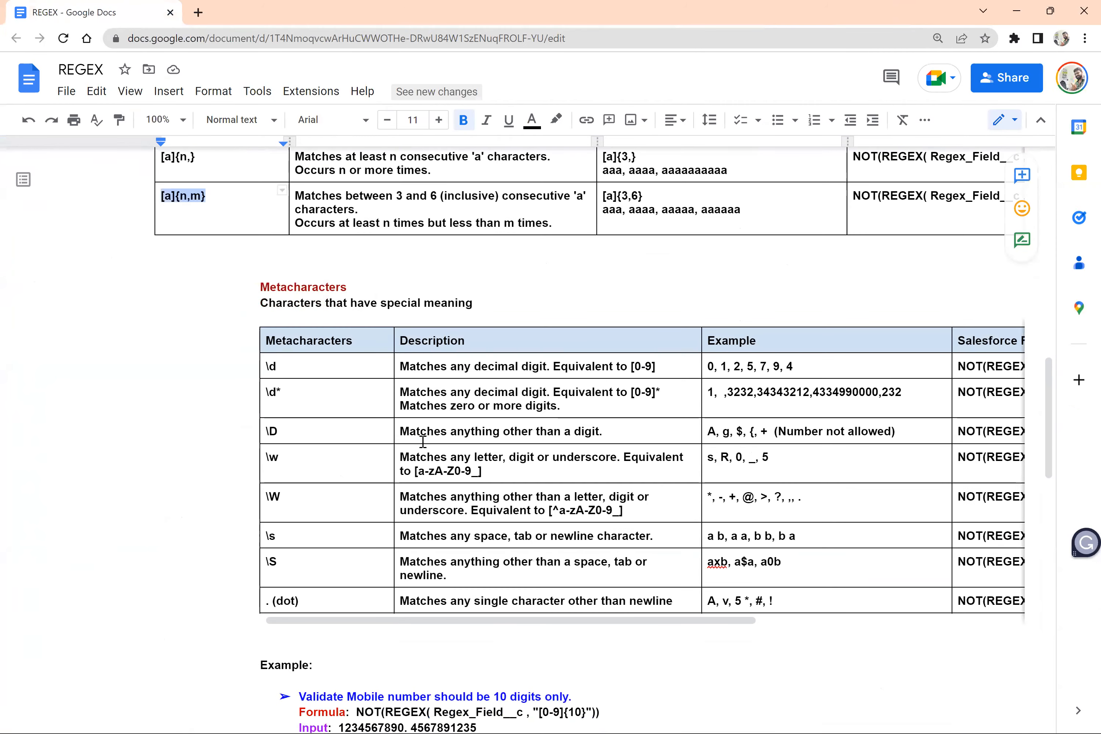
{"action": "scroll", "coordinate": [423, 441], "scroll_direction": "down", "scroll_amount": 1}
{"action": "left_click", "coordinate": [286, 340]}
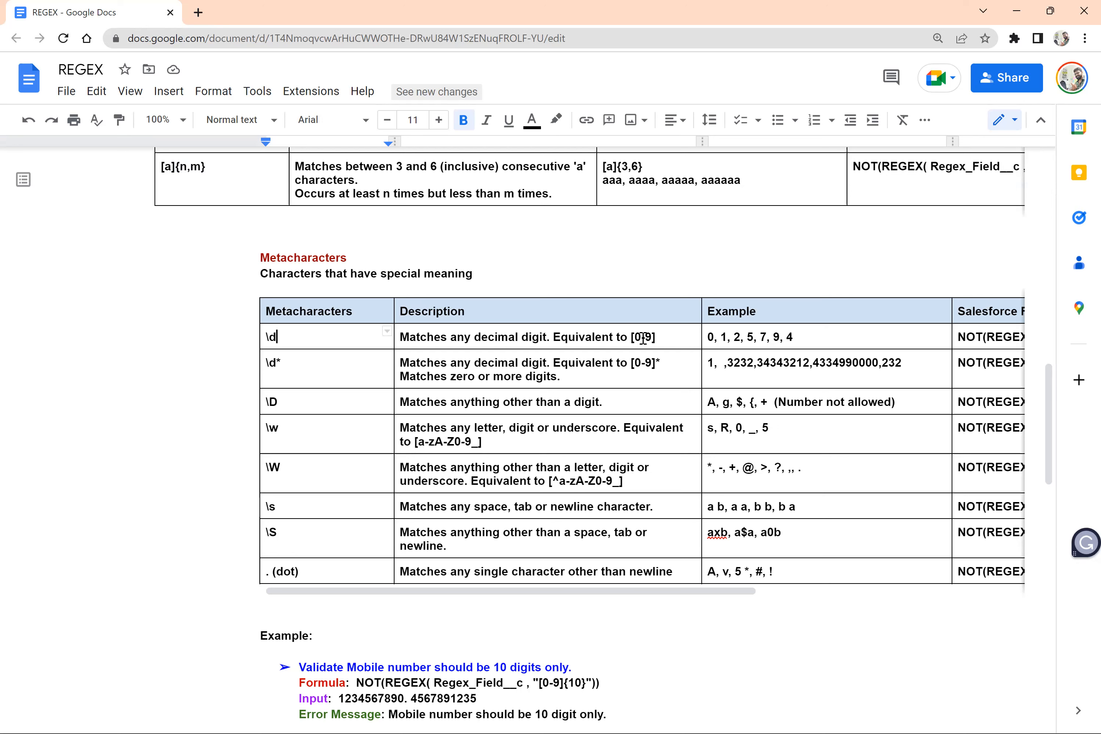
{"action": "left_click_drag", "start_coordinate": [633, 336], "coordinate": [652, 337]}
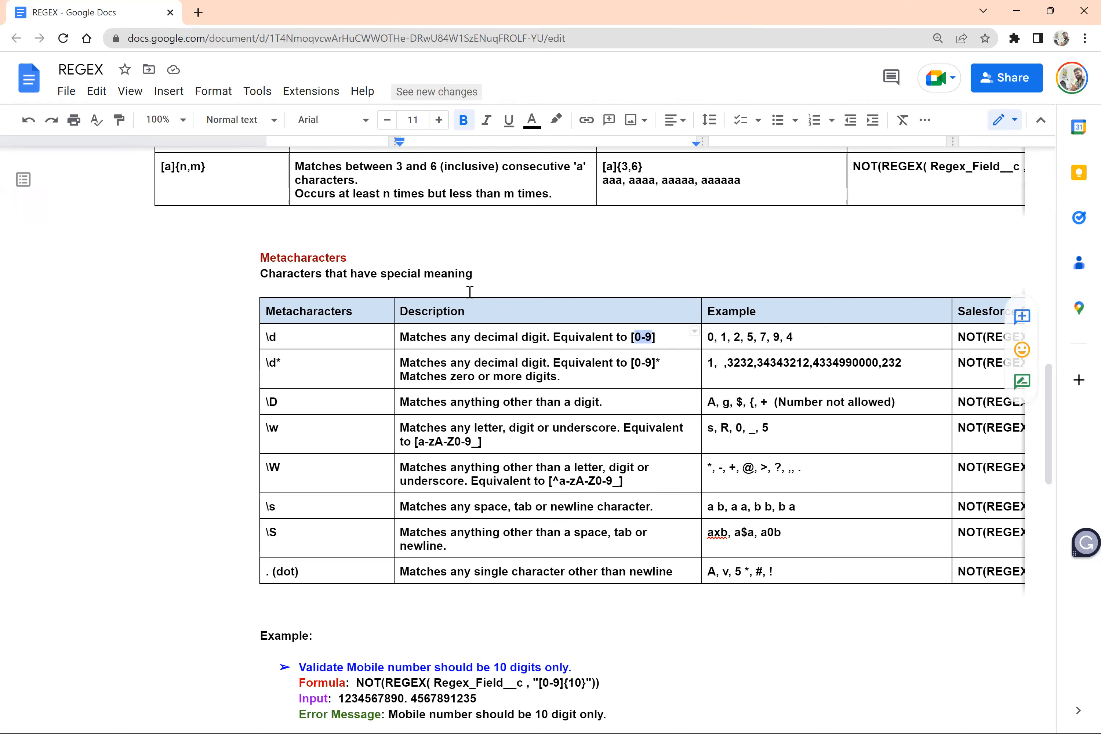
{"action": "left_click", "coordinate": [300, 347]}
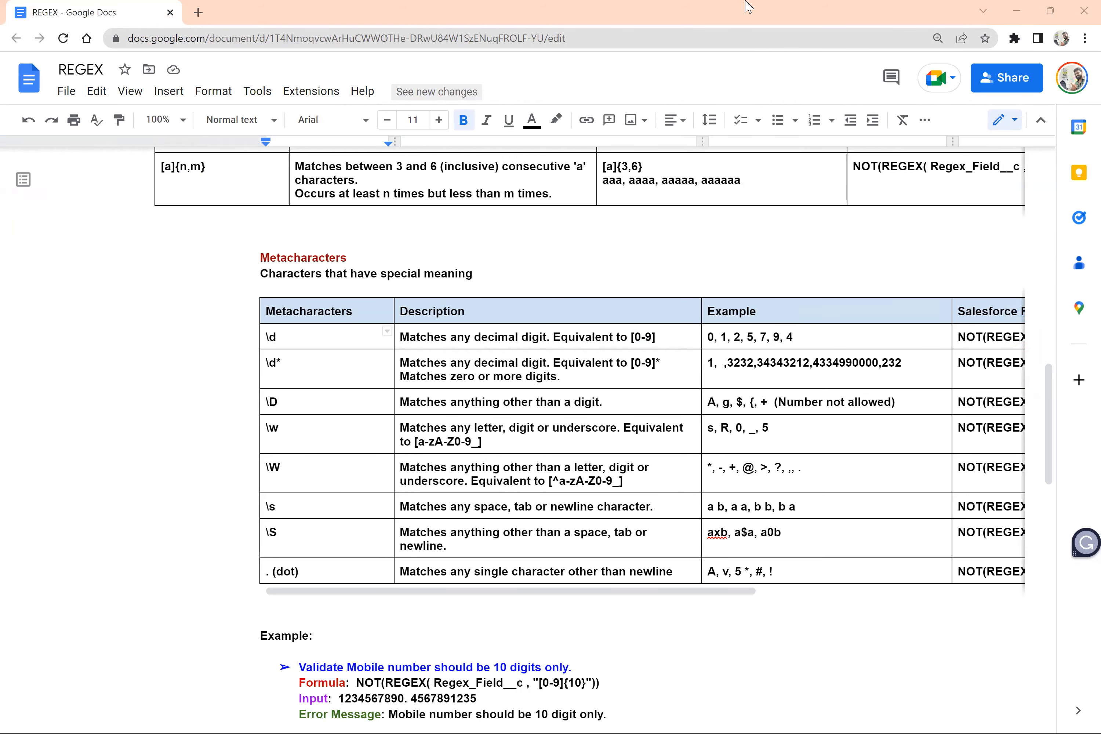
Step: Switch to Salesforce and edit the Course validation rule's formula, replacing [a-z] with \d so the pattern reads "\d{3,6}"
{"action": "key", "text": "alt+Tab"}
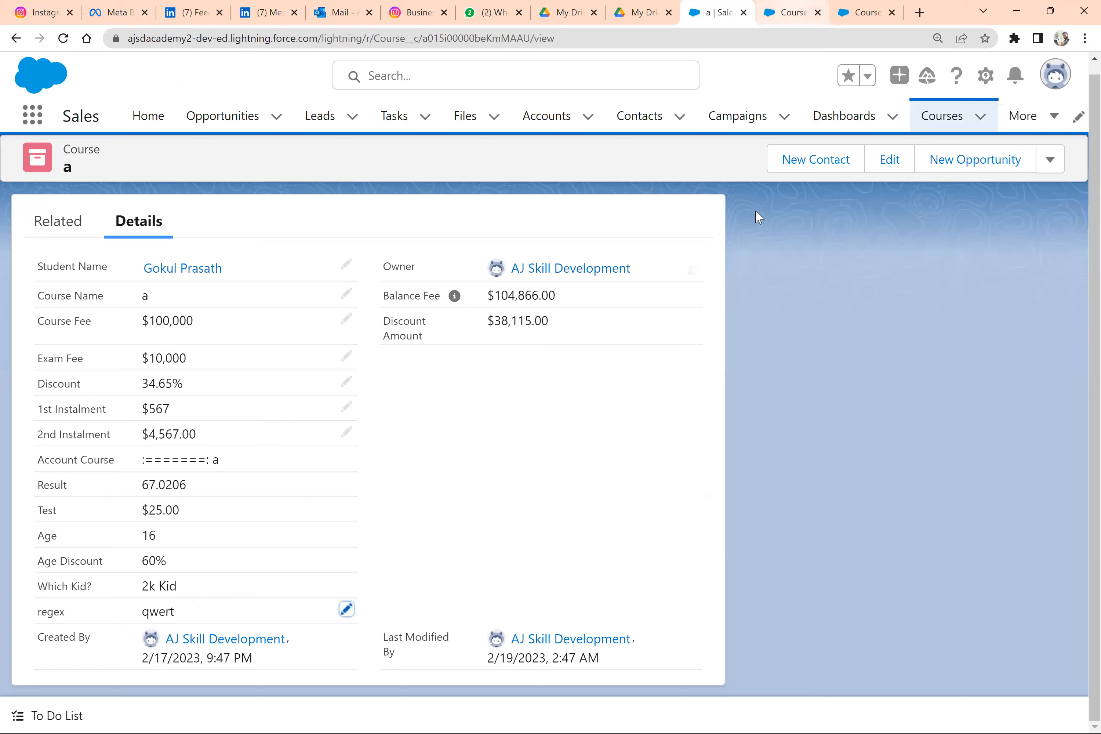
{"action": "left_click", "coordinate": [796, 12]}
{"action": "left_click", "coordinate": [858, 5]}
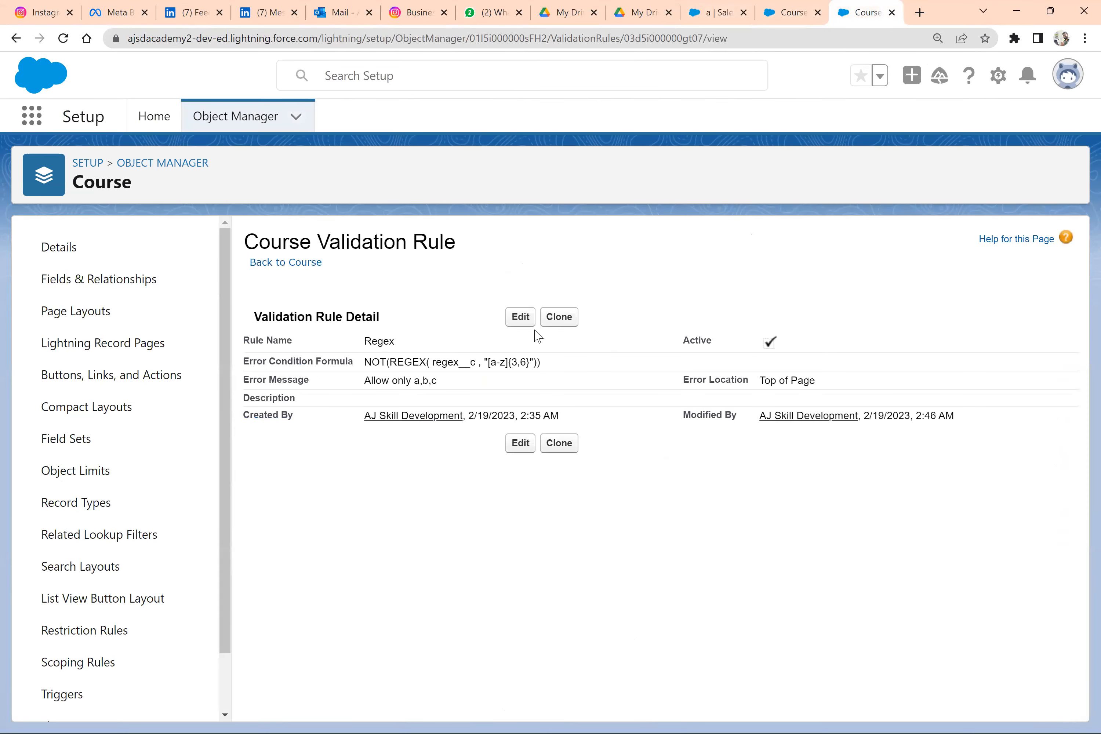
{"action": "left_click", "coordinate": [520, 317]}
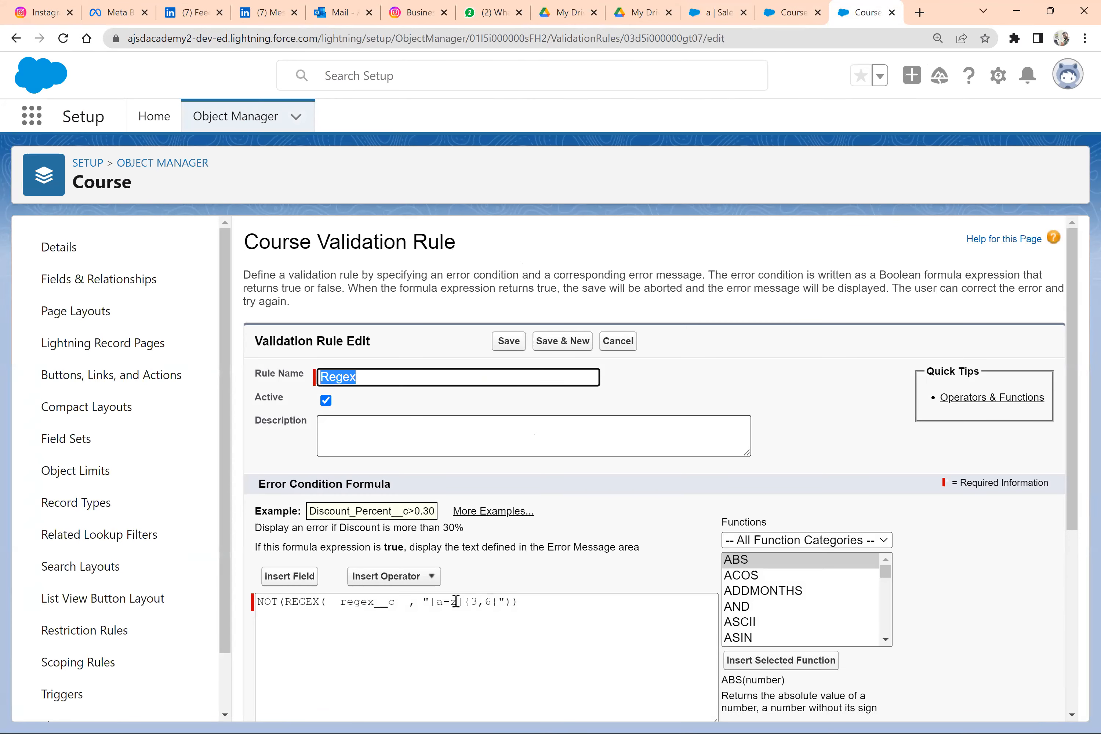
{"action": "left_click", "coordinate": [458, 602]}
{"action": "key", "text": "BackSpace"}
{"action": "key", "text": "BackSpace"}
{"action": "key", "text": "BackSpace"}
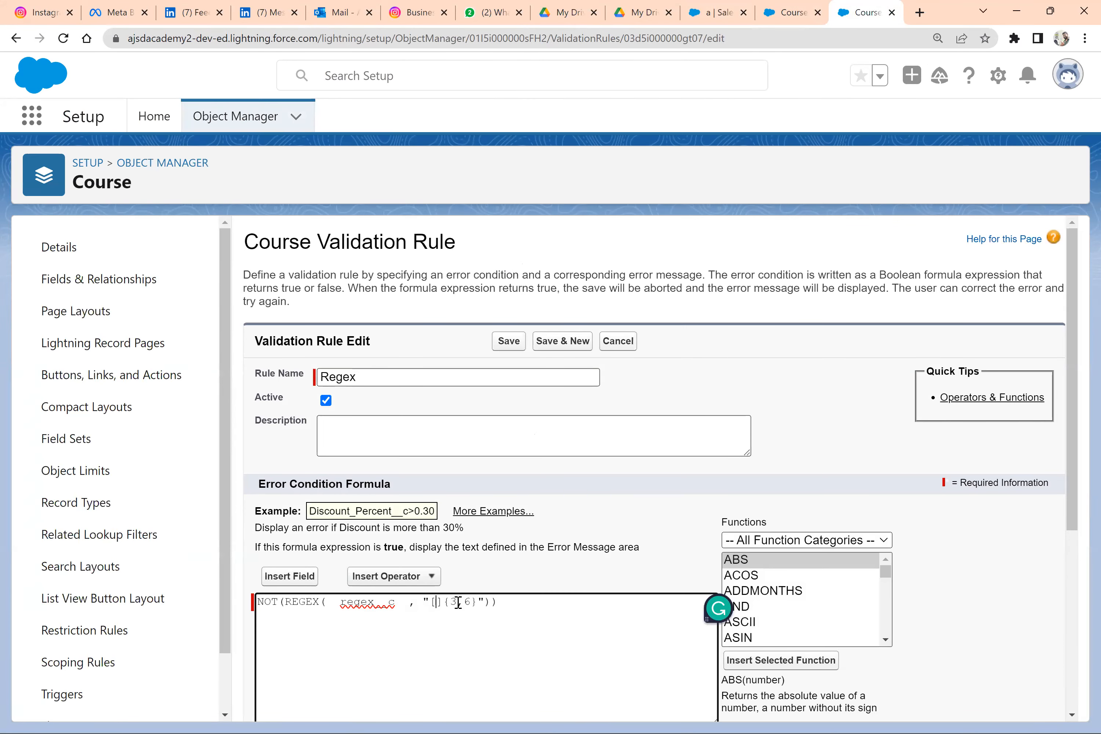
{"action": "type", "text": "\\d"}
{"action": "key", "text": "Delete"}
{"action": "key", "text": "BackSpace"}
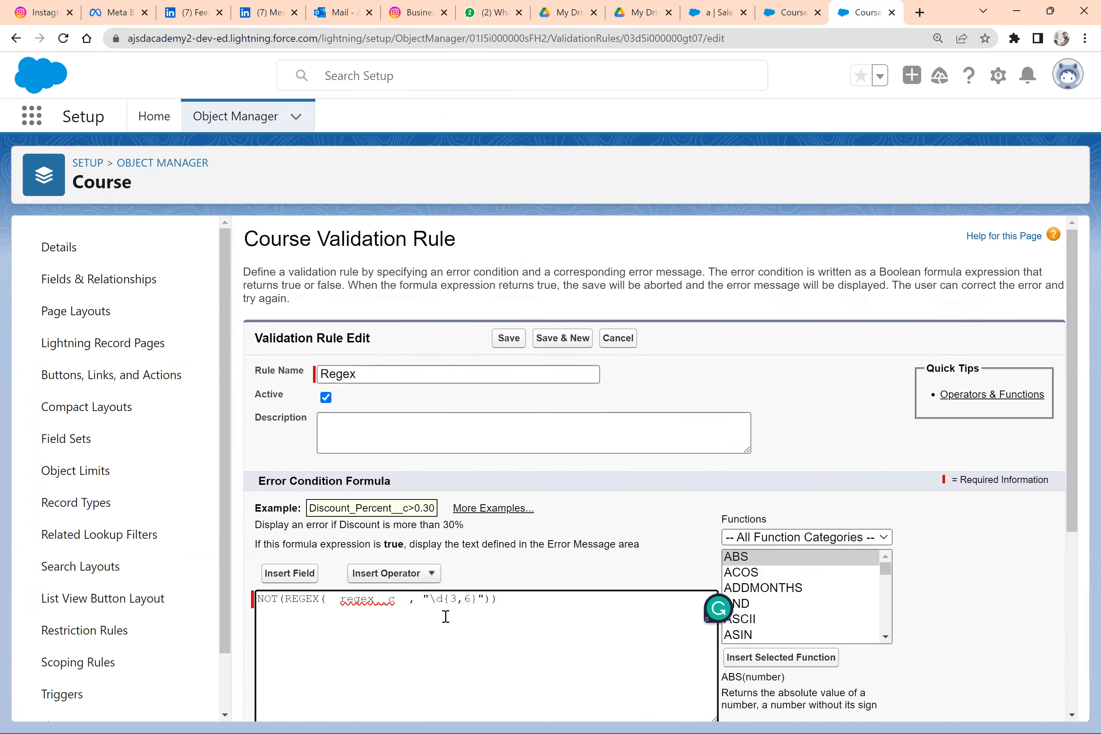
Step: Escape the backslash in the formula so the pattern reads "\\d{3,6}", and check the syntax
{"action": "scroll", "coordinate": [445, 615], "scroll_direction": "down", "scroll_amount": 1}
{"action": "left_click_drag", "start_coordinate": [442, 524], "coordinate": [436, 522]}
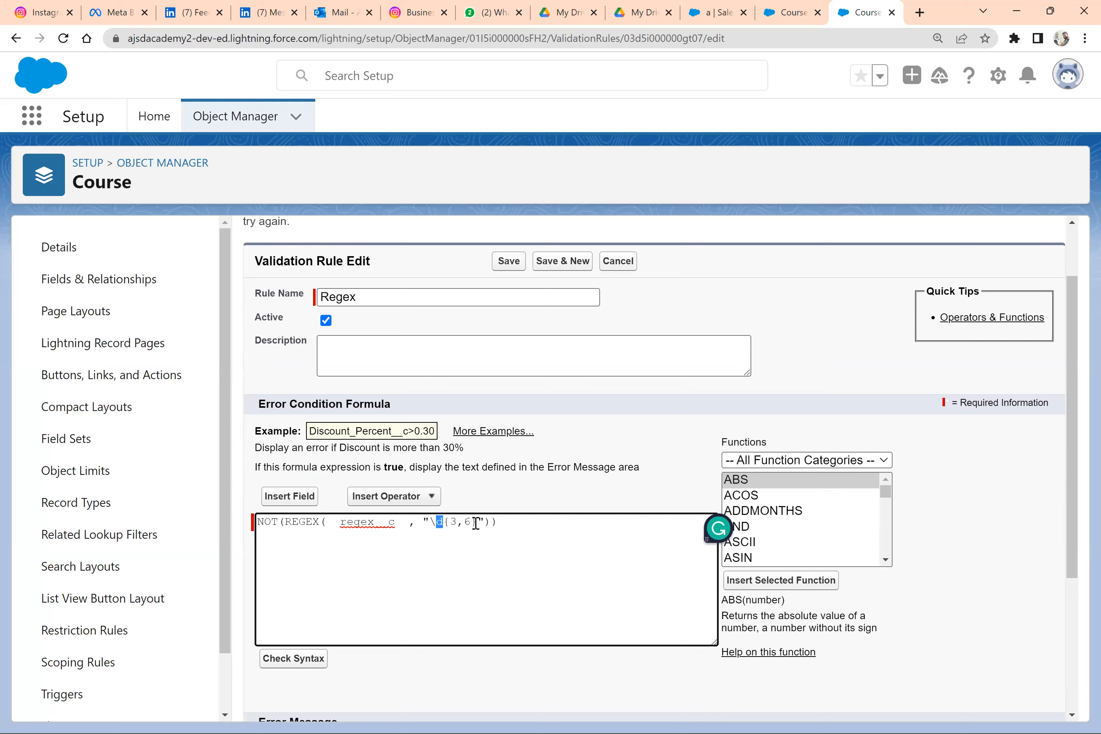
{"action": "key", "text": "Left"}
{"action": "type", "text": "\\"}
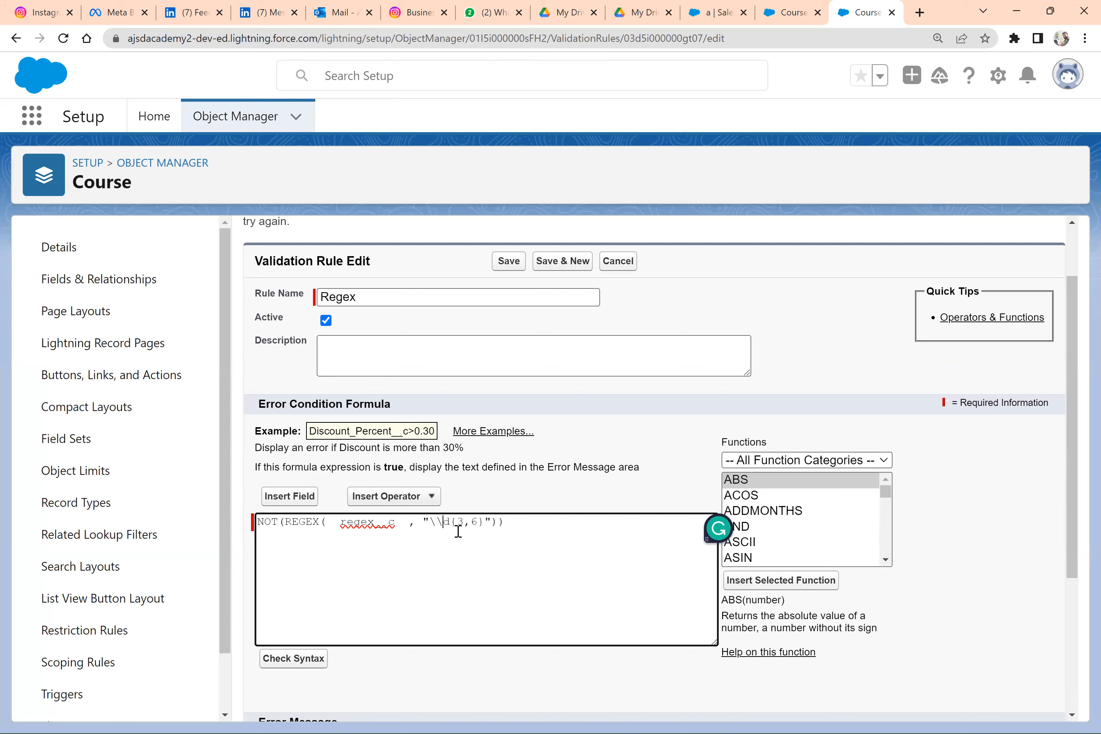
{"action": "left_click", "coordinate": [297, 659]}
{"action": "scroll", "coordinate": [296, 663], "scroll_direction": "down", "scroll_amount": 4}
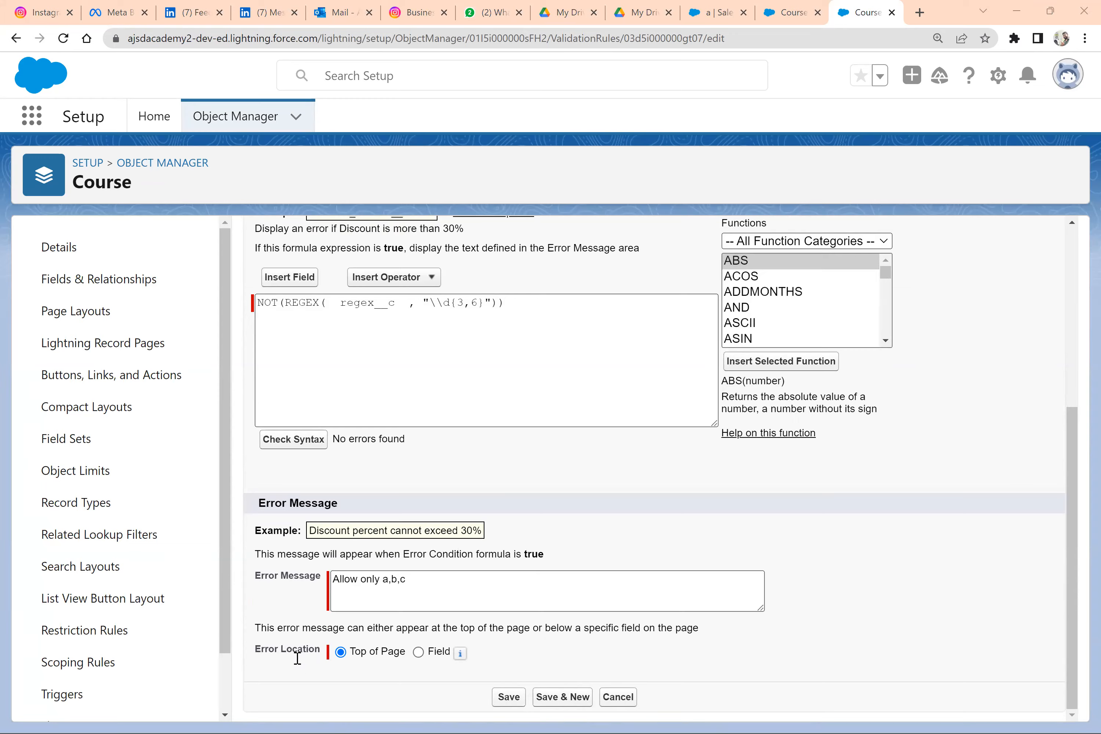
Step: Review the REGEX notes on changing backslashes to double backslashes in Salesforce, highlighting the bullets below the syntax table
{"action": "key", "text": "alt+Tab"}
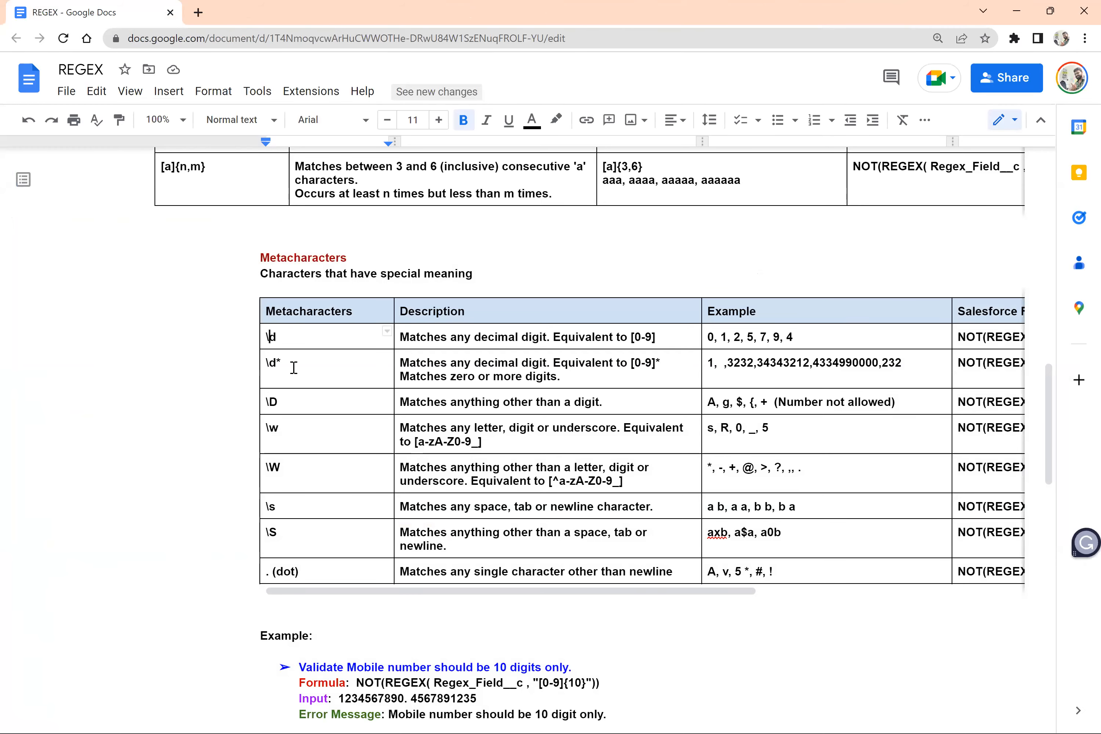
{"action": "key", "text": "alt+Tab"}
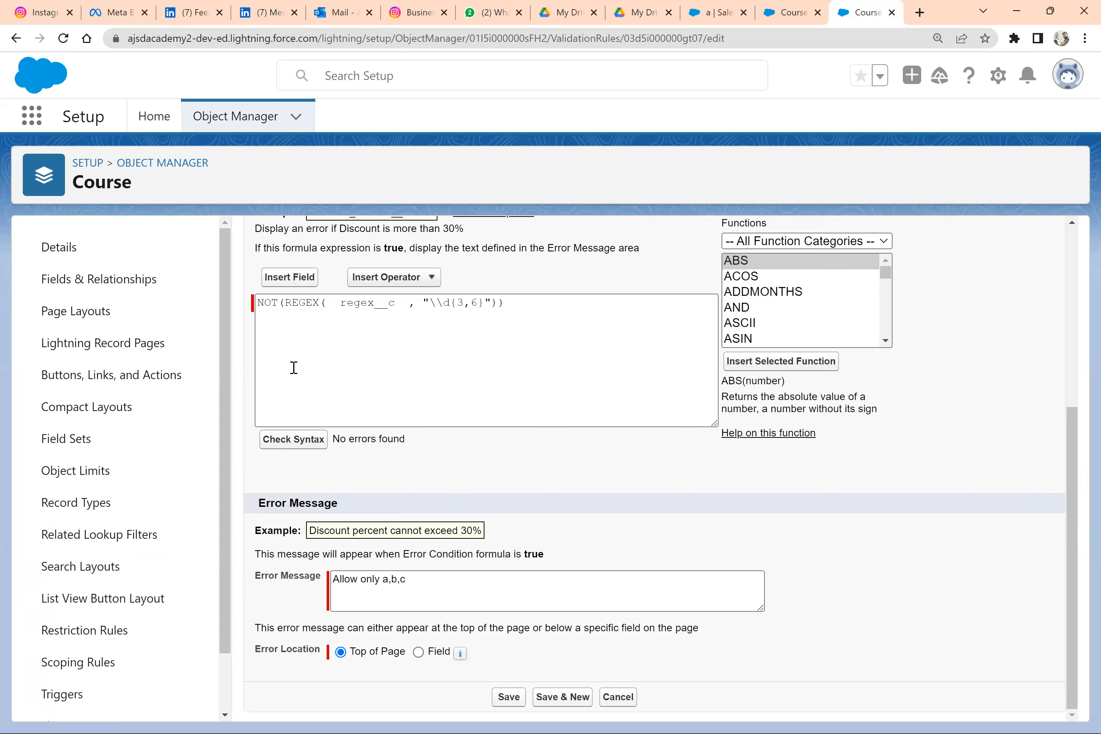
{"action": "scroll", "coordinate": [465, 342], "scroll_direction": "up", "scroll_amount": 5}
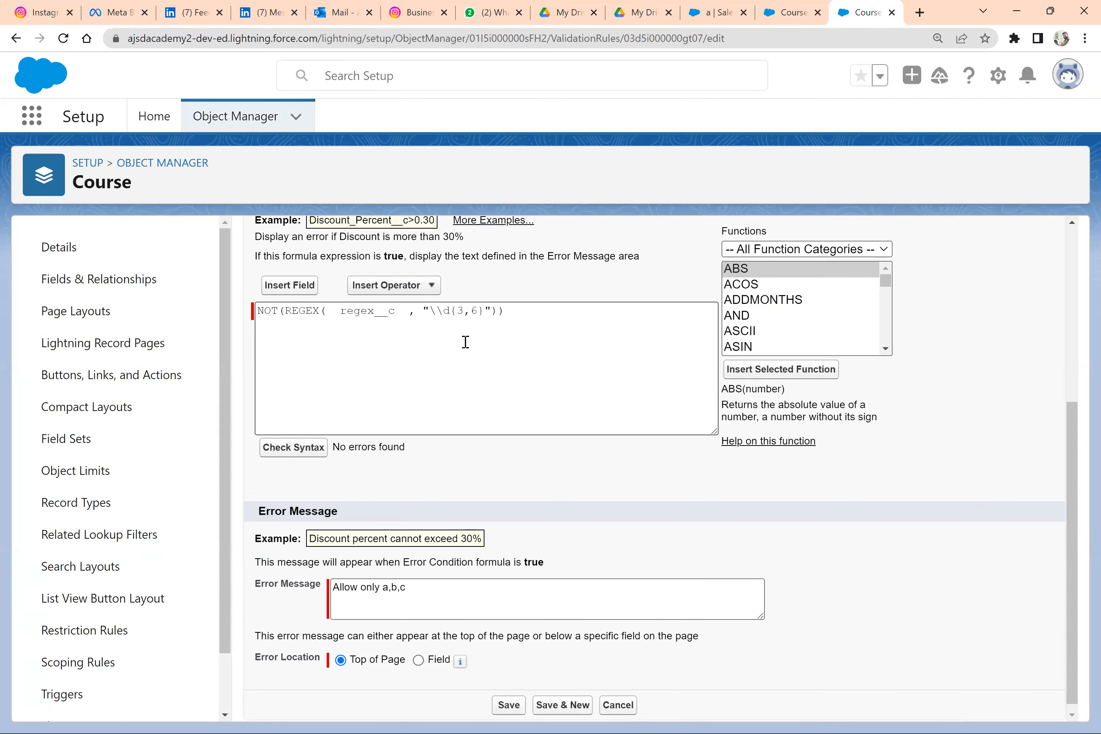
{"action": "scroll", "coordinate": [430, 455], "scroll_direction": "down", "scroll_amount": 2}
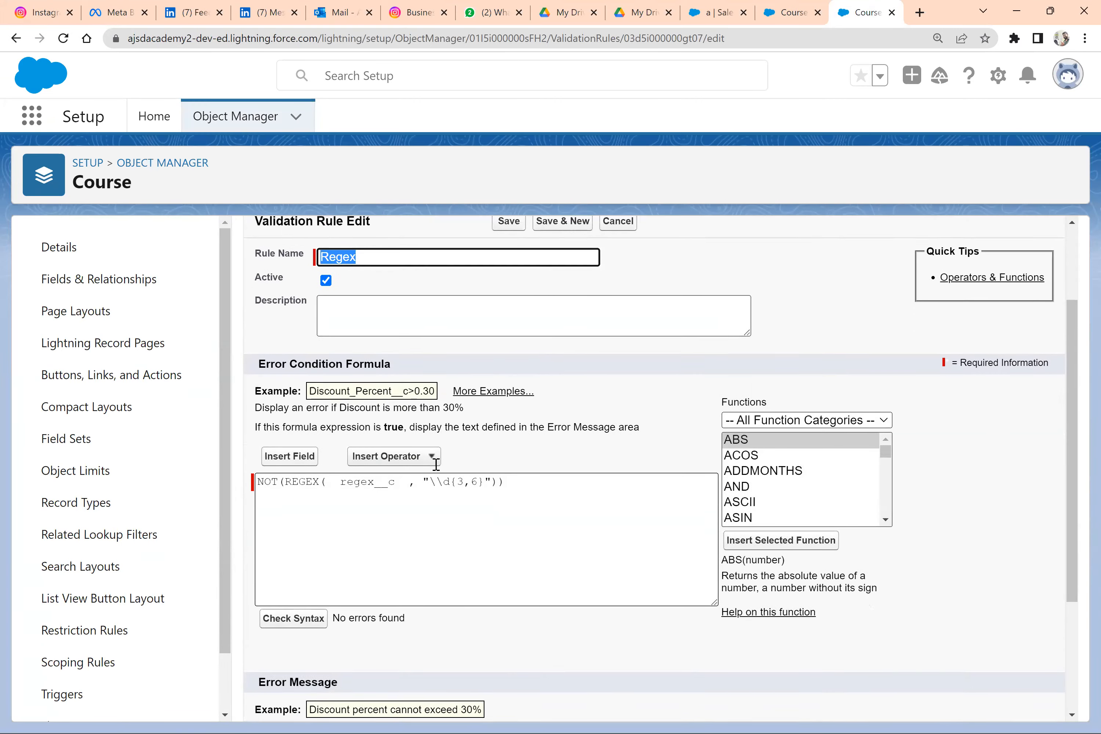
{"action": "key", "text": "alt+Tab"}
{"action": "scroll", "coordinate": [434, 464], "scroll_direction": "up", "scroll_amount": 9}
{"action": "scroll", "coordinate": [434, 464], "scroll_direction": "up", "scroll_amount": 8}
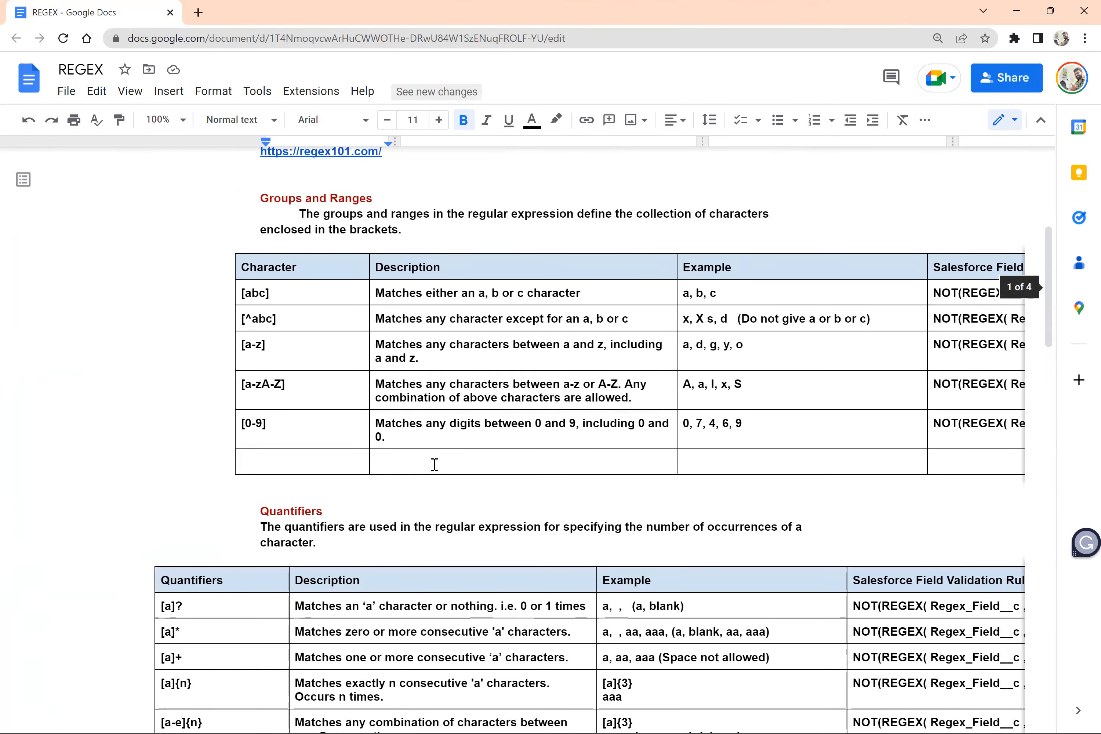
{"action": "scroll", "coordinate": [350, 417], "scroll_direction": "up", "scroll_amount": 2}
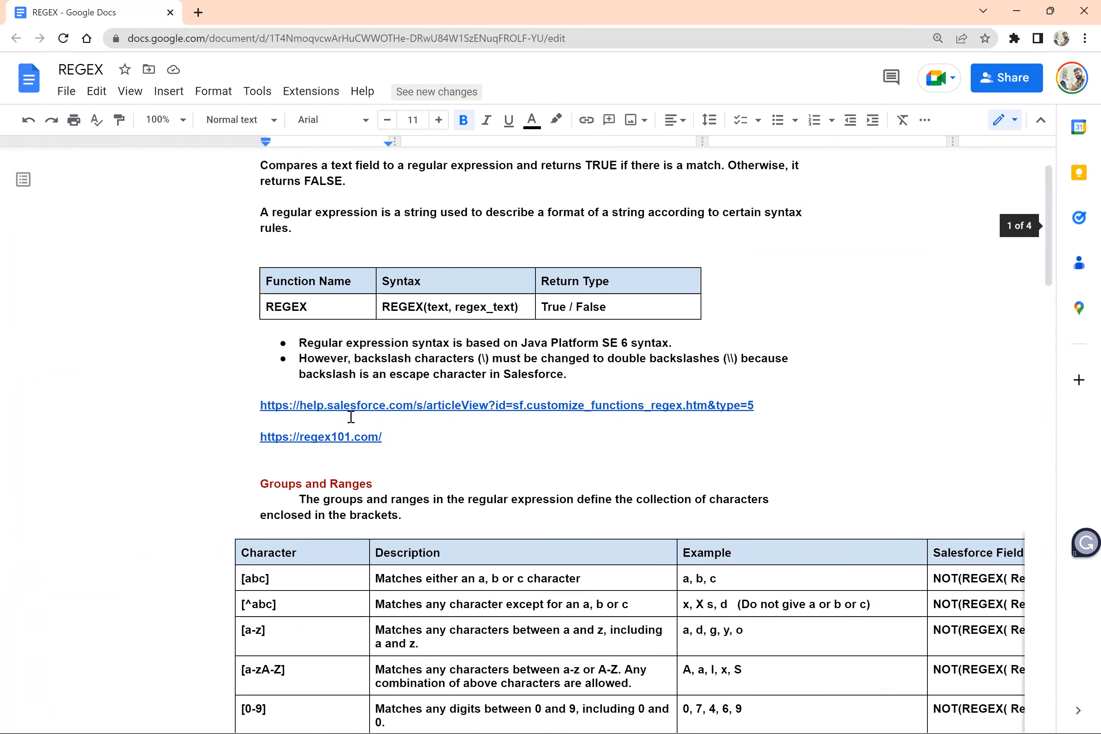
{"action": "left_click", "coordinate": [350, 416]}
{"action": "left_click", "coordinate": [596, 452], "text": "shift"}
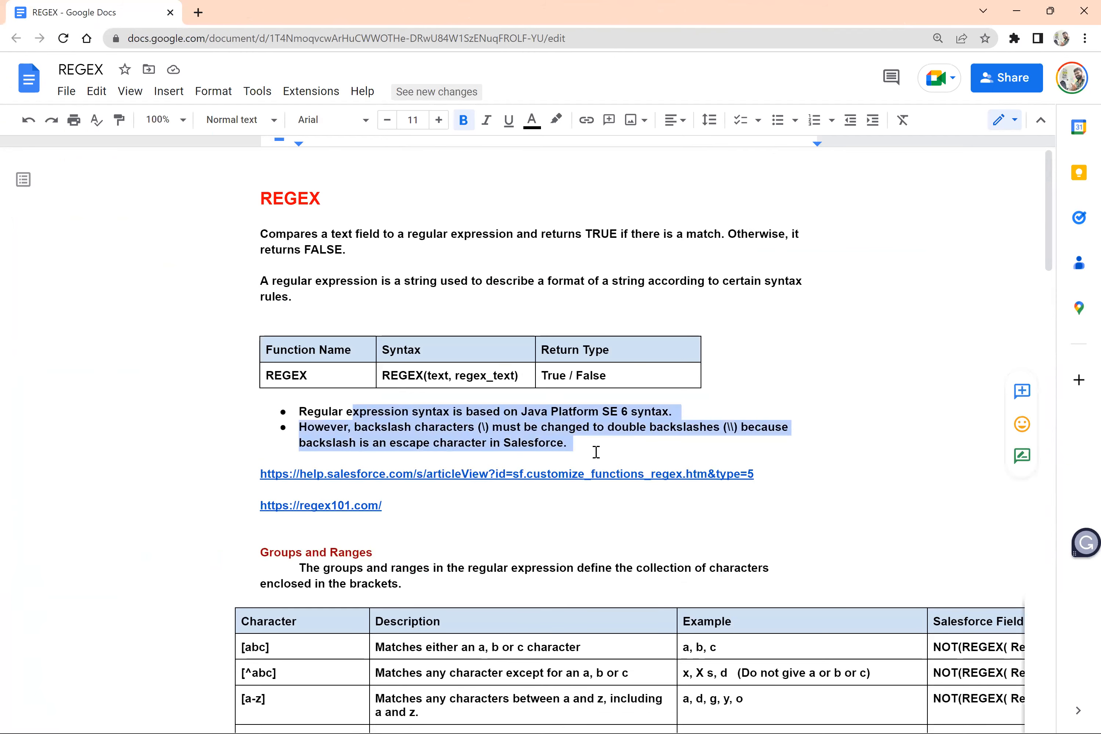
{"action": "scroll", "coordinate": [596, 452], "scroll_direction": "down", "scroll_amount": 9}
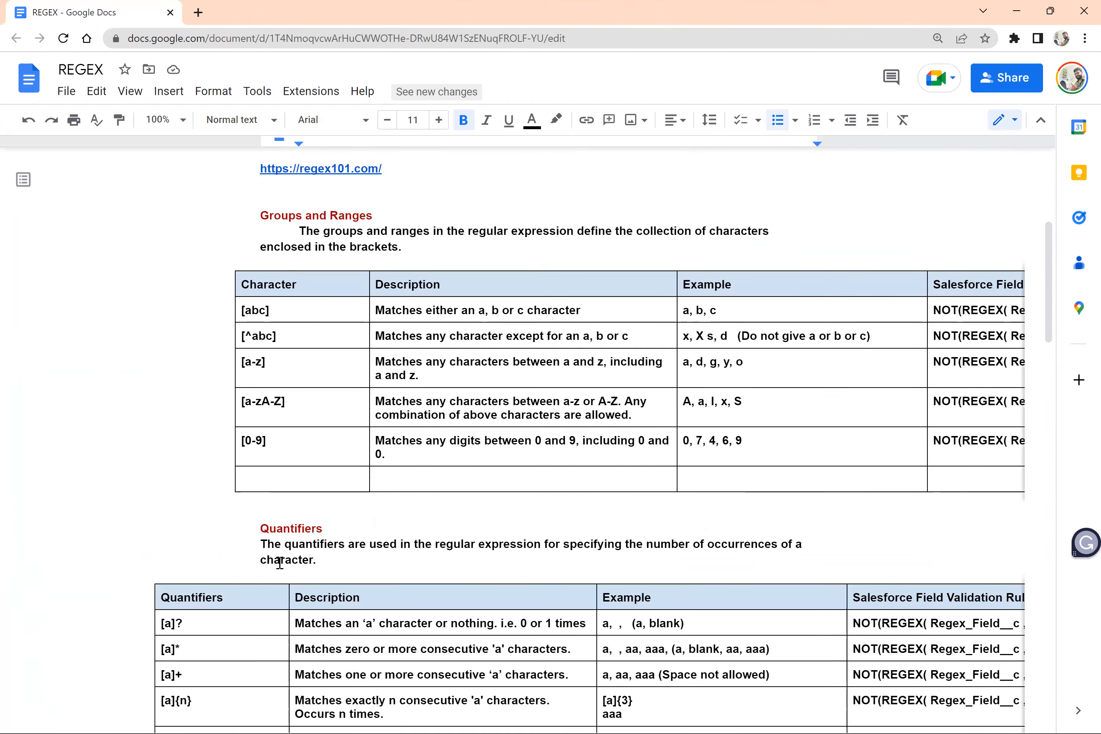
{"action": "scroll", "coordinate": [280, 564], "scroll_direction": "down", "scroll_amount": 9}
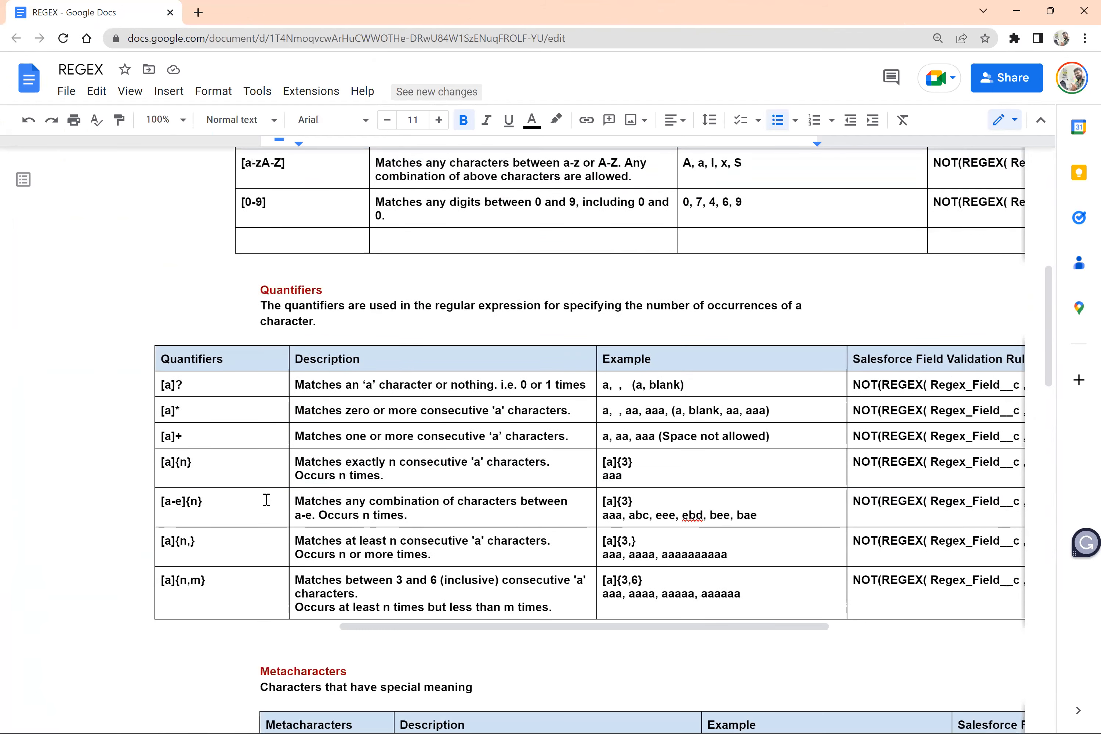
Step: Compare the formula's \\d with the \d row of the Metacharacters table, then save the Course validation rule
{"action": "key", "text": "alt+Tab"}
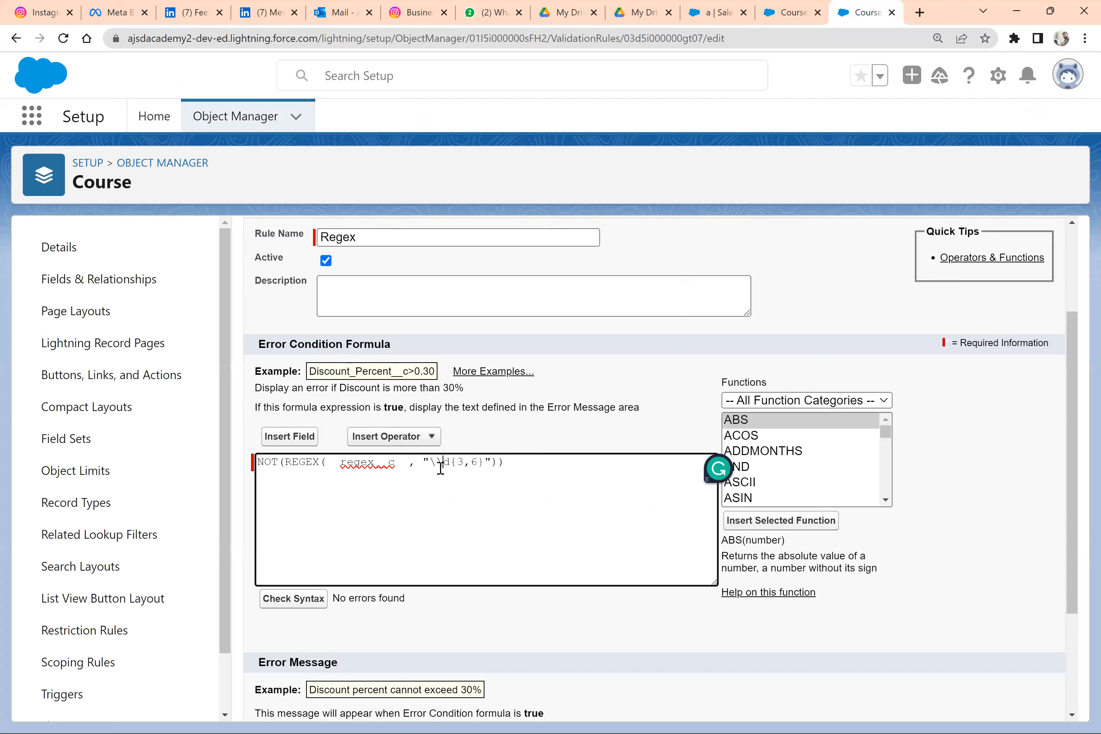
{"action": "key", "text": "alt+Tab"}
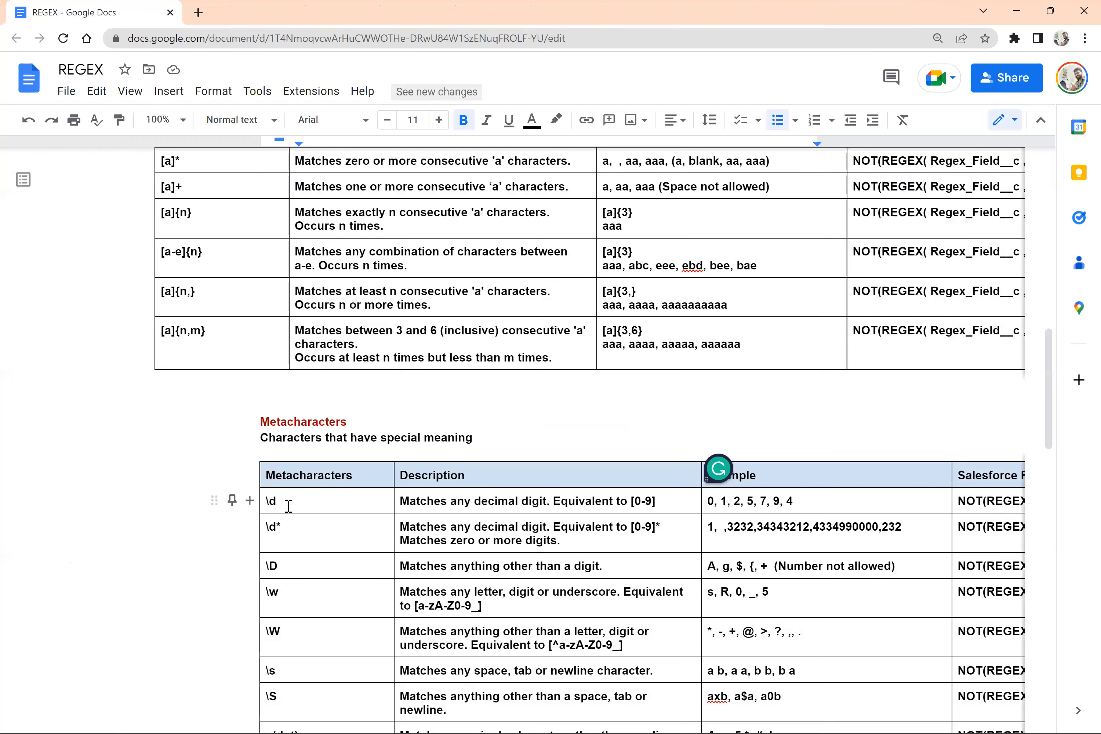
{"action": "left_click", "coordinate": [289, 506]}
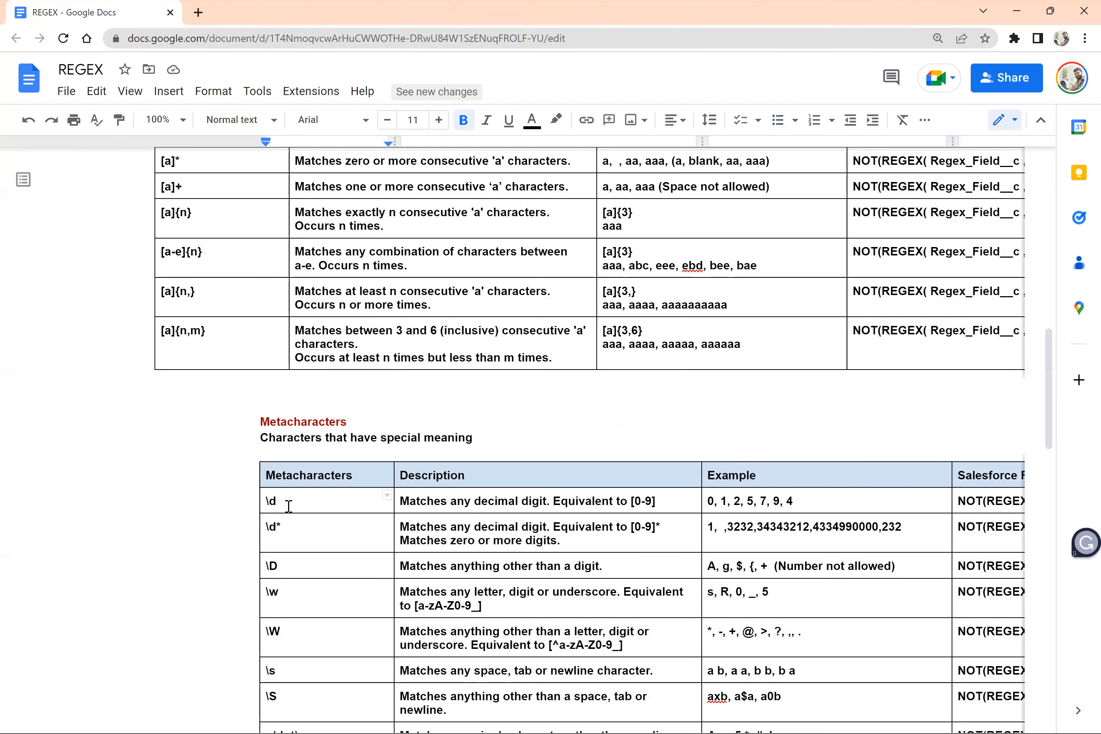
{"action": "key", "text": "alt+Tab"}
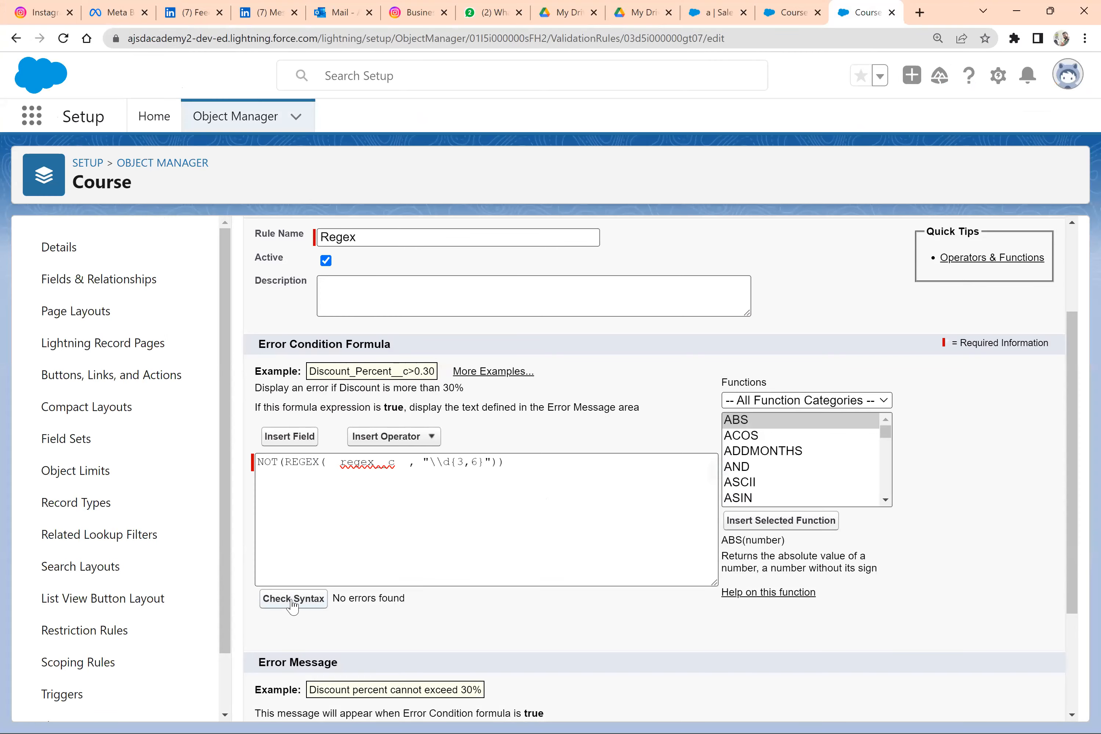
{"action": "scroll", "coordinate": [551, 490], "scroll_direction": "up", "scroll_amount": 3}
{"action": "scroll", "coordinate": [550, 490], "scroll_direction": "down", "scroll_amount": 6}
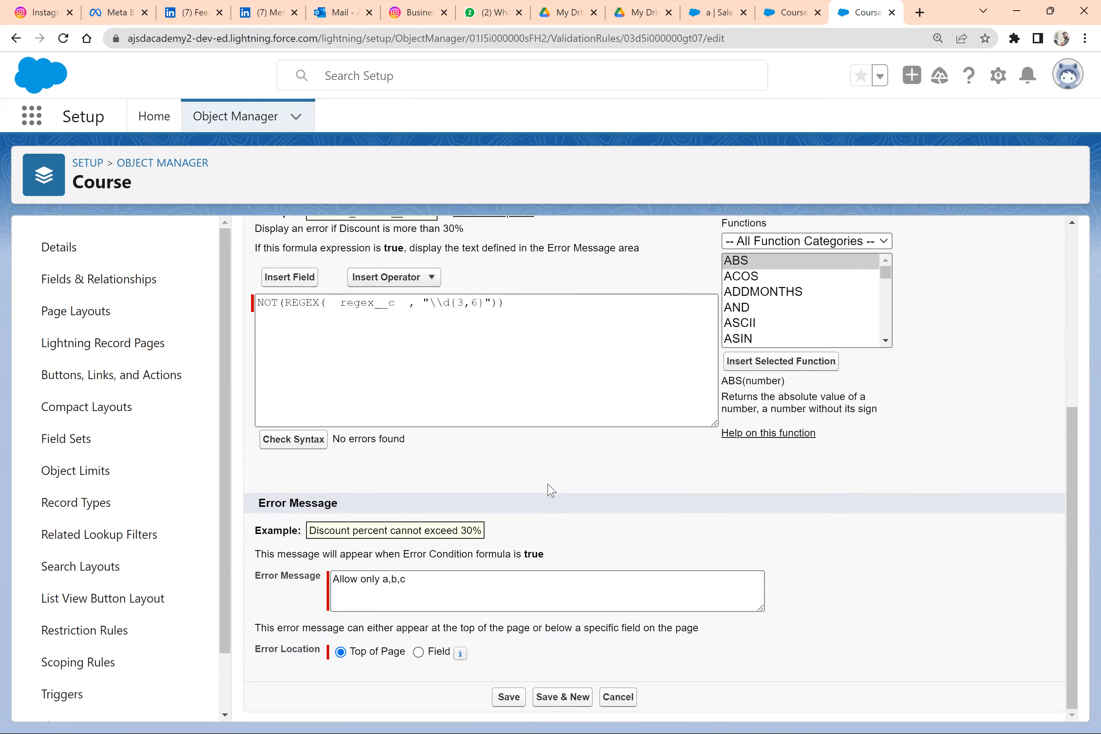
{"action": "left_click", "coordinate": [799, 13]}
{"action": "left_click", "coordinate": [862, 14]}
{"action": "left_click", "coordinate": [508, 696]}
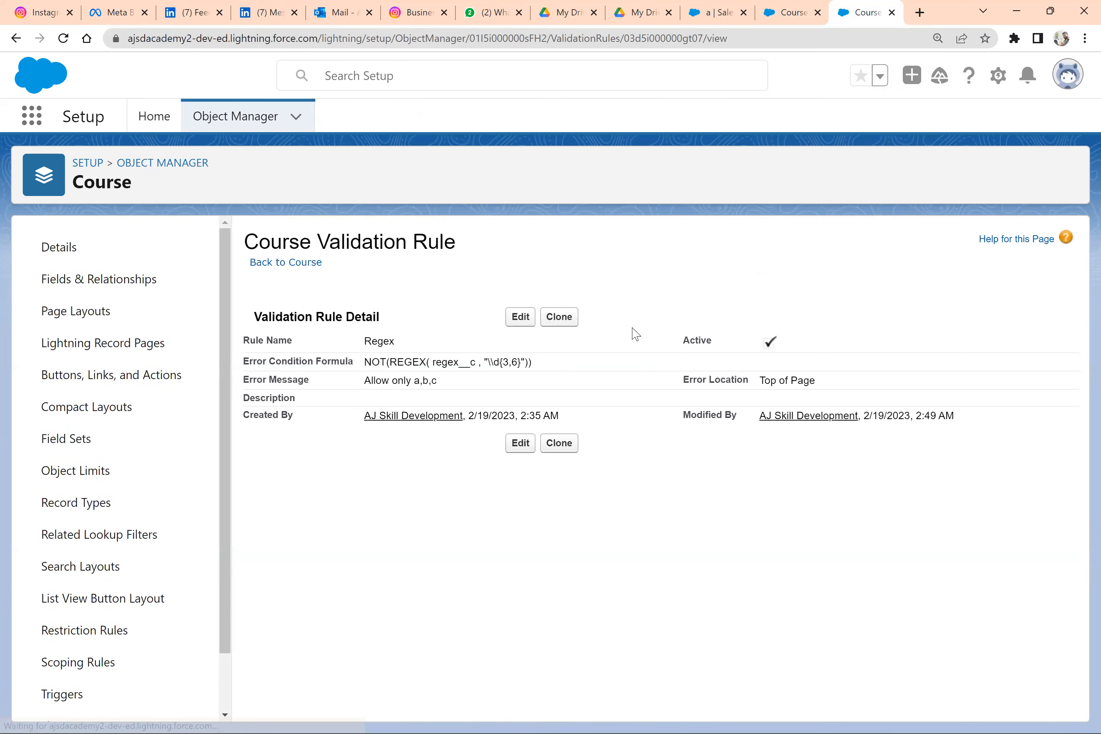
Step: Set the Course record's regex field to "12356" and save the record
{"action": "left_click", "coordinate": [789, 5]}
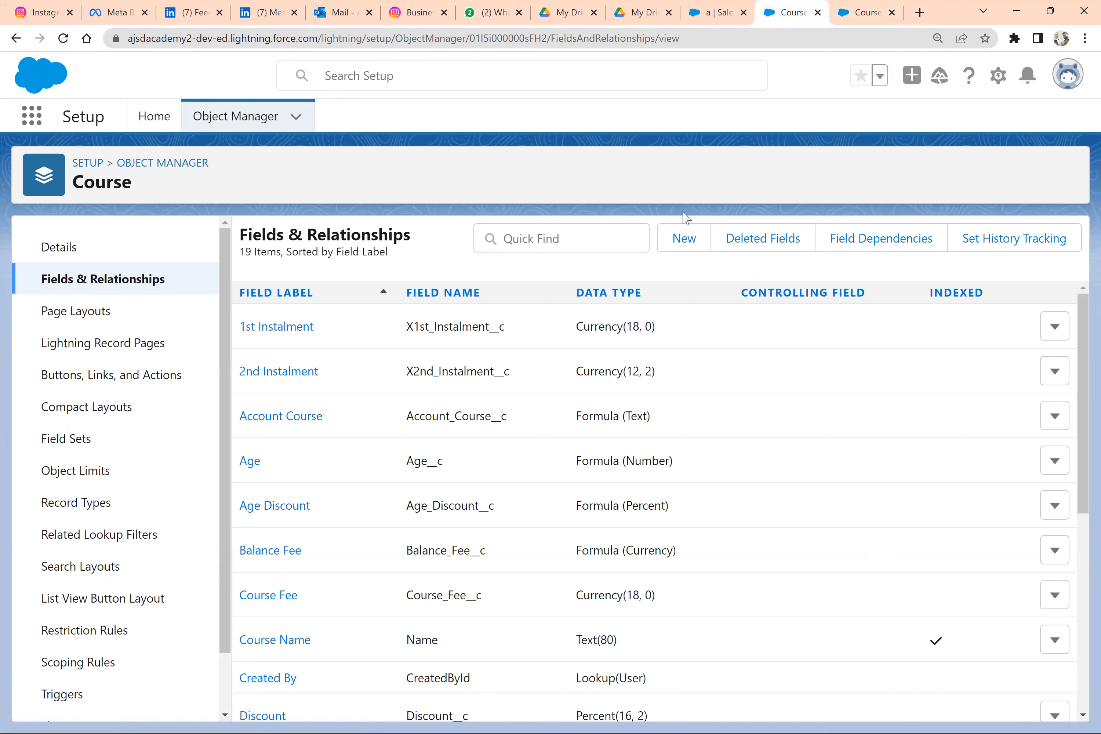
{"action": "left_click", "coordinate": [743, 6]}
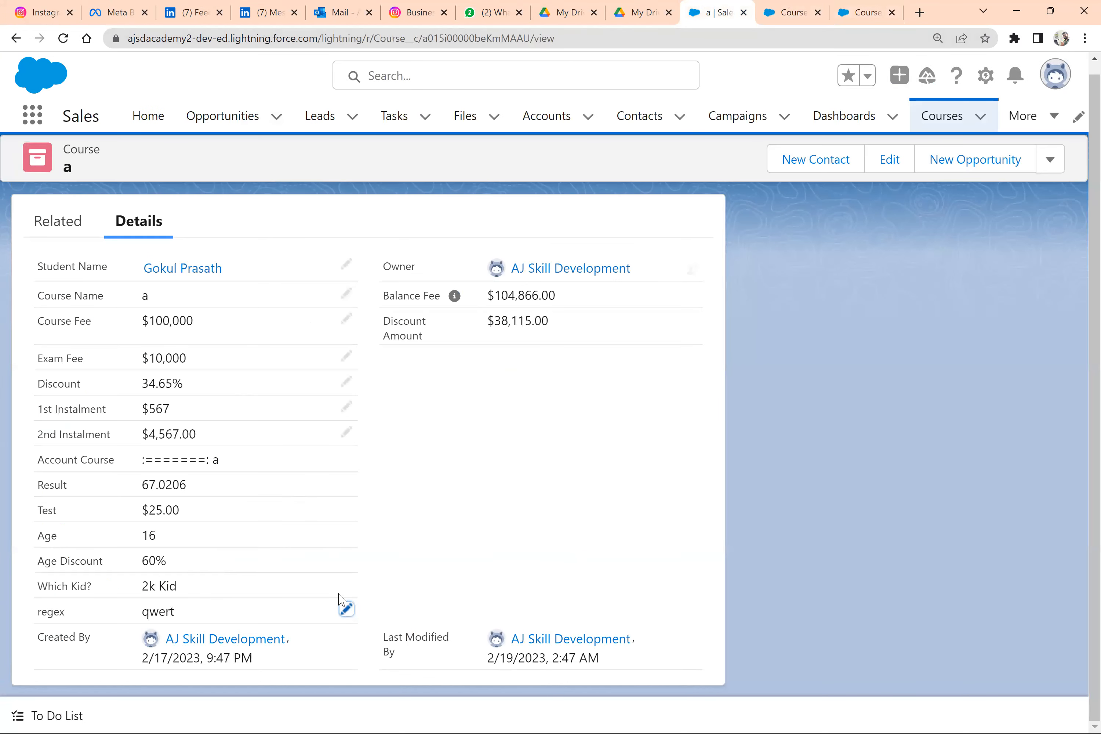
{"action": "left_click", "coordinate": [347, 609]}
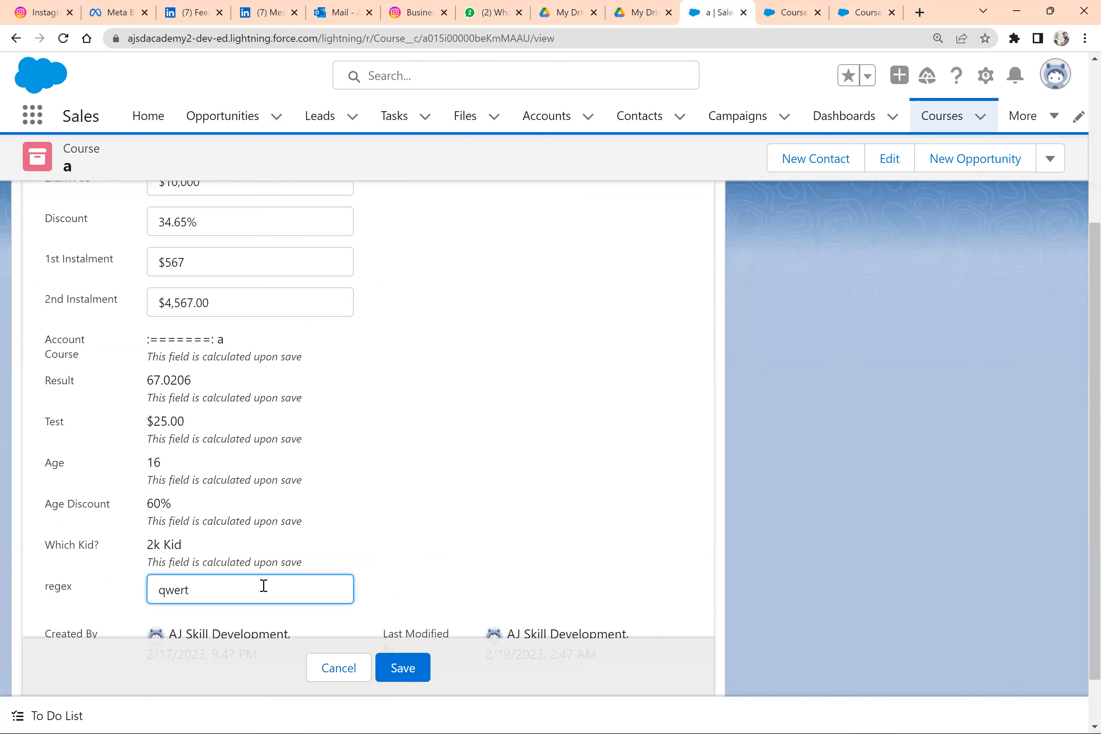
{"action": "left_click_drag", "start_coordinate": [264, 586], "coordinate": [153, 586]}
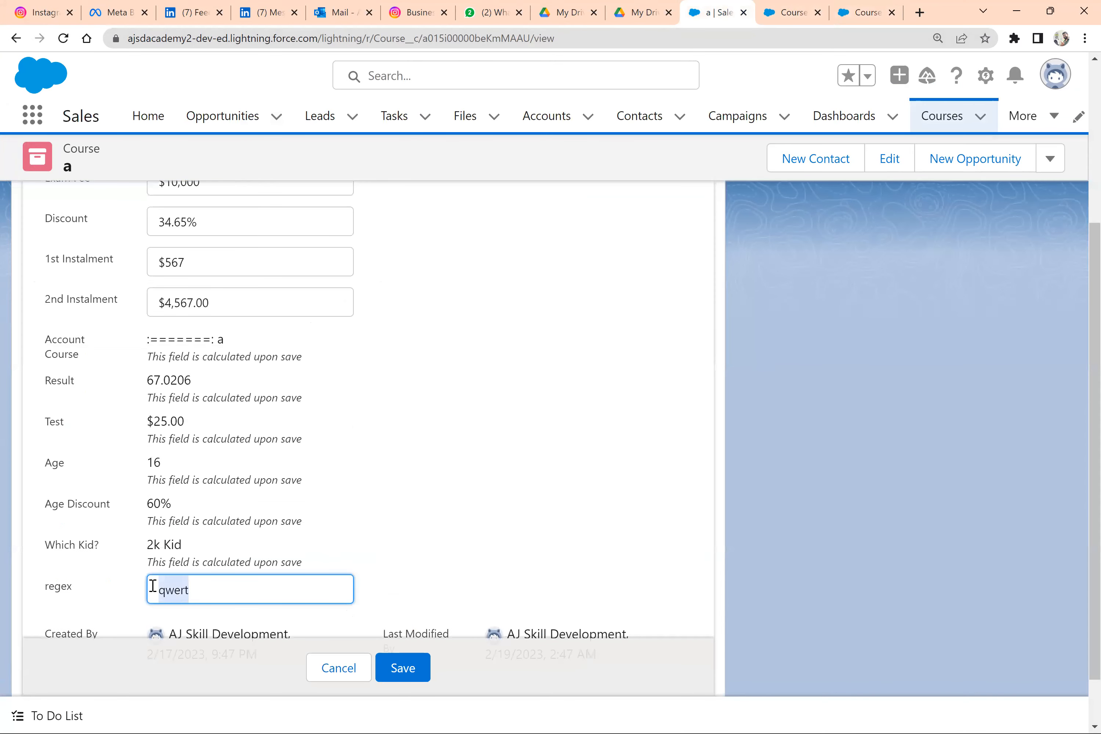
{"action": "type", "text": "123"}
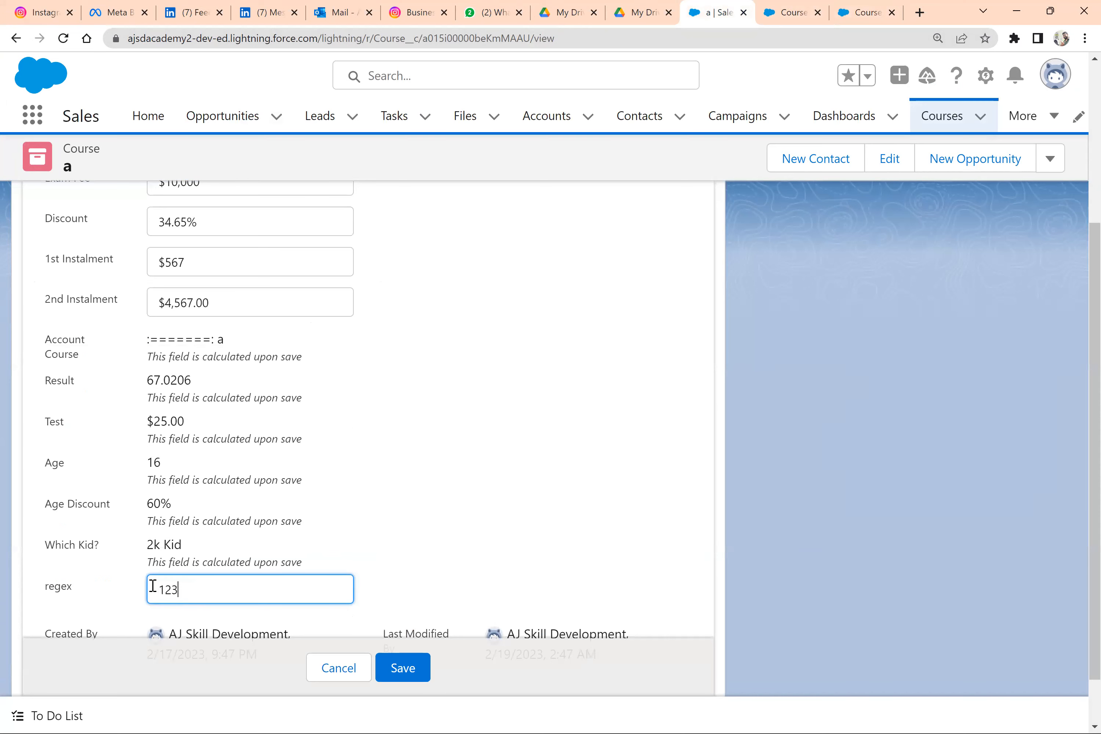
{"action": "type", "text": "56"}
{"action": "left_click", "coordinate": [404, 668]}
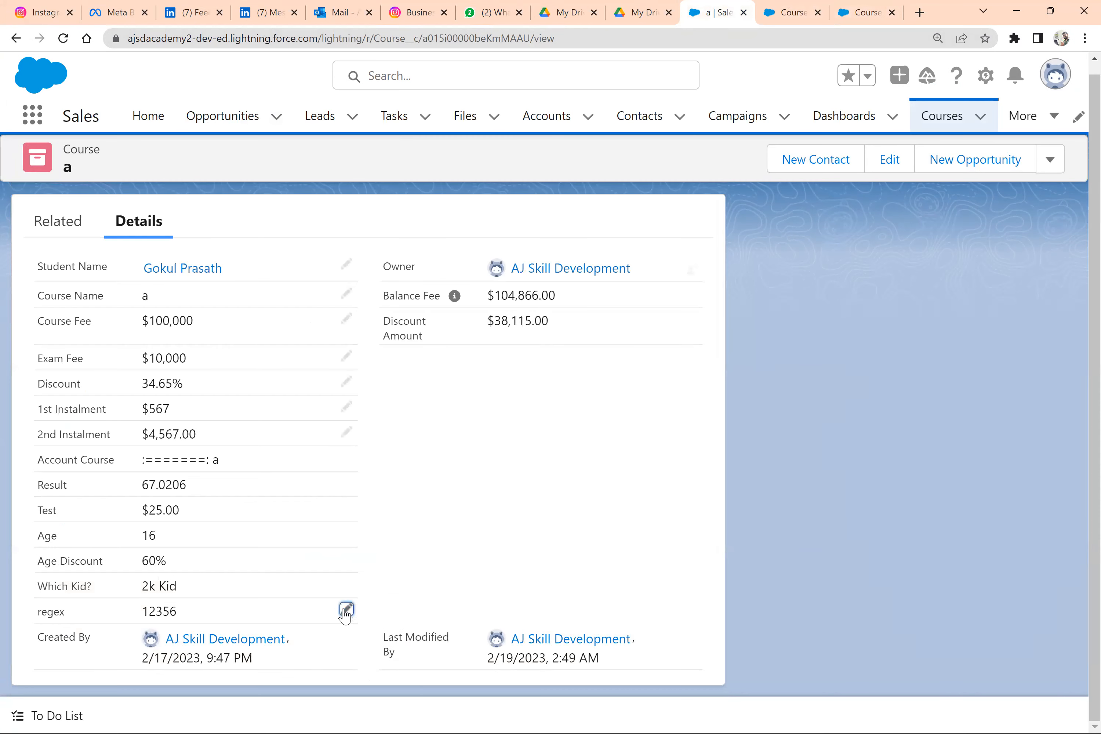
{"action": "left_click", "coordinate": [347, 610]}
{"action": "type", "text": "56789098"}
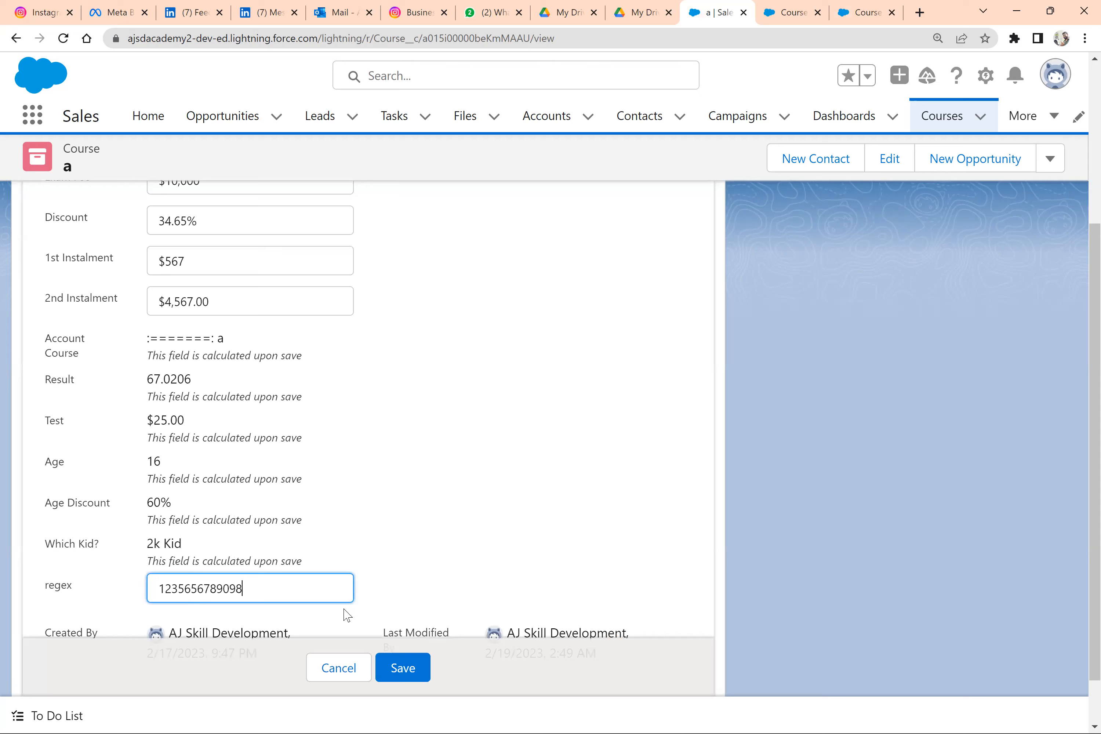
{"action": "left_click", "coordinate": [405, 672]}
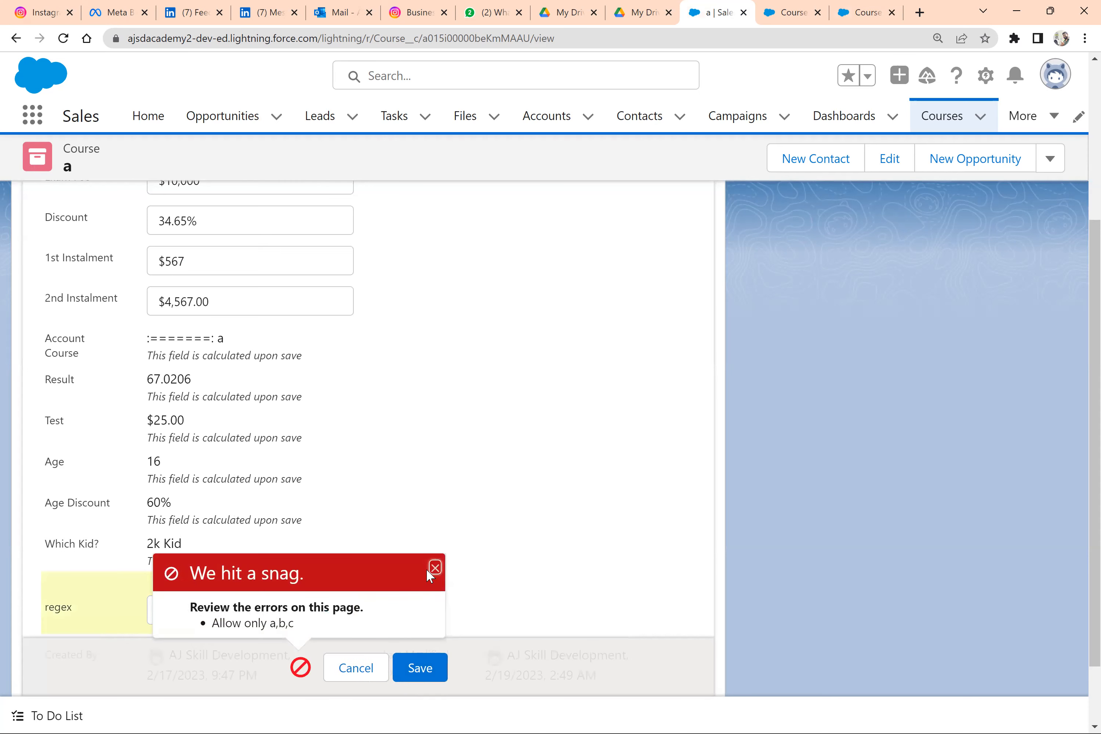
{"action": "left_click", "coordinate": [434, 567]}
Step: Try saving the Course record with "1qwer" in the regex field, then return to the REGEX notes
{"action": "left_click_drag", "start_coordinate": [295, 617], "coordinate": [169, 610]}
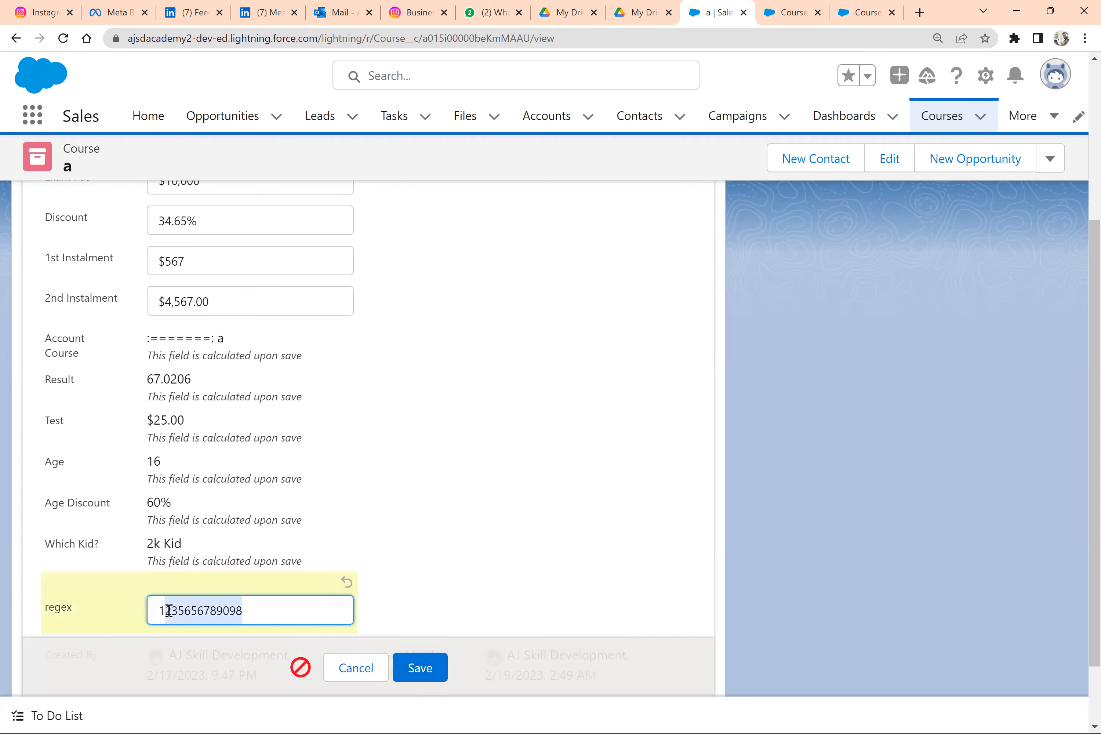
{"action": "type", "text": "qwer"}
{"action": "left_click", "coordinate": [423, 674]}
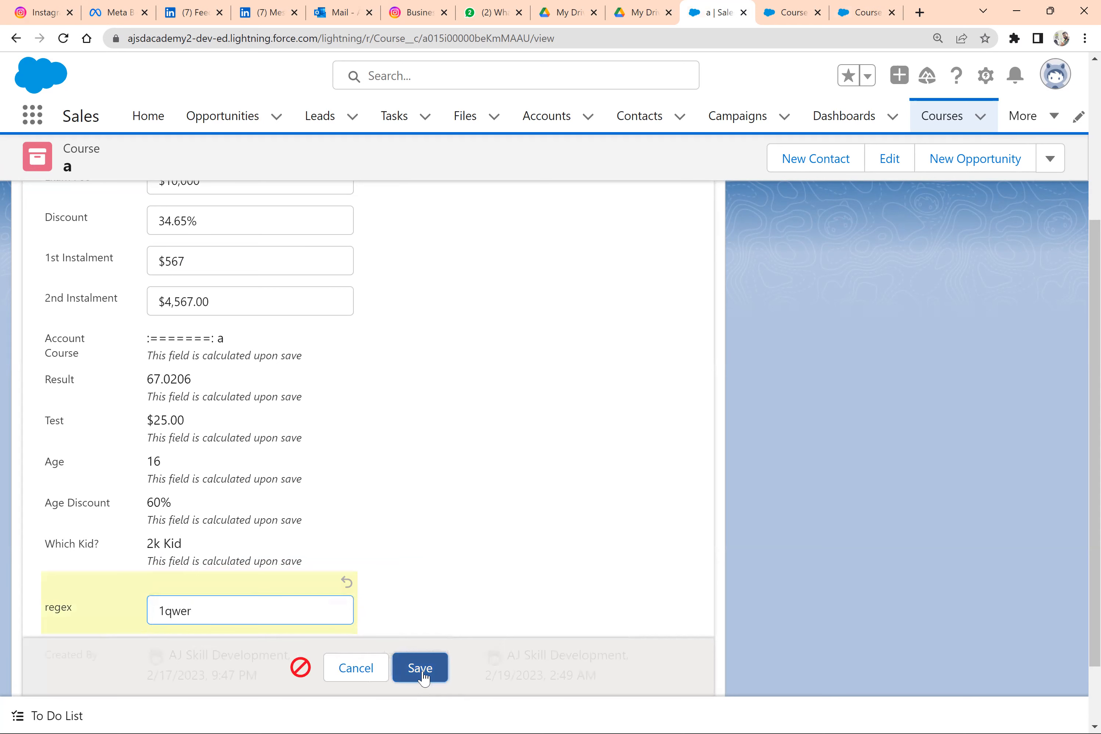
{"action": "left_click", "coordinate": [435, 568]}
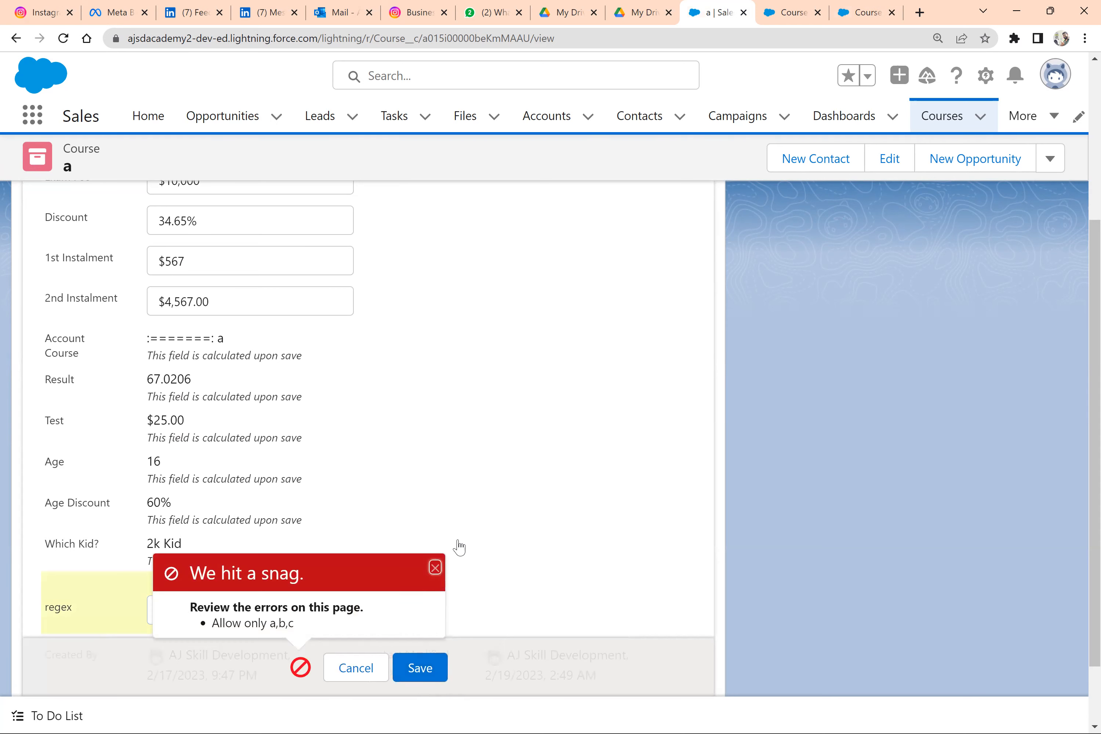
{"action": "key", "text": "alt+Tab"}
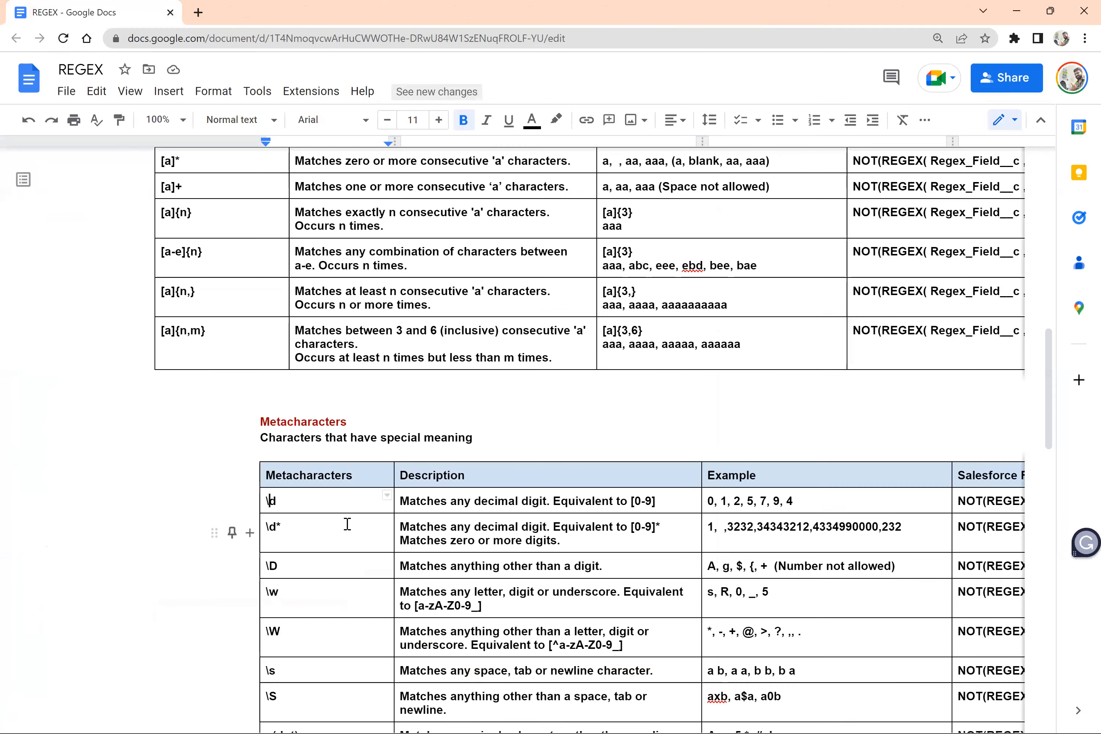
Step: Review the \d* and \D rows of the Metacharacters table, including their descriptions and examples
{"action": "scroll", "coordinate": [332, 502], "scroll_direction": "down", "scroll_amount": 1}
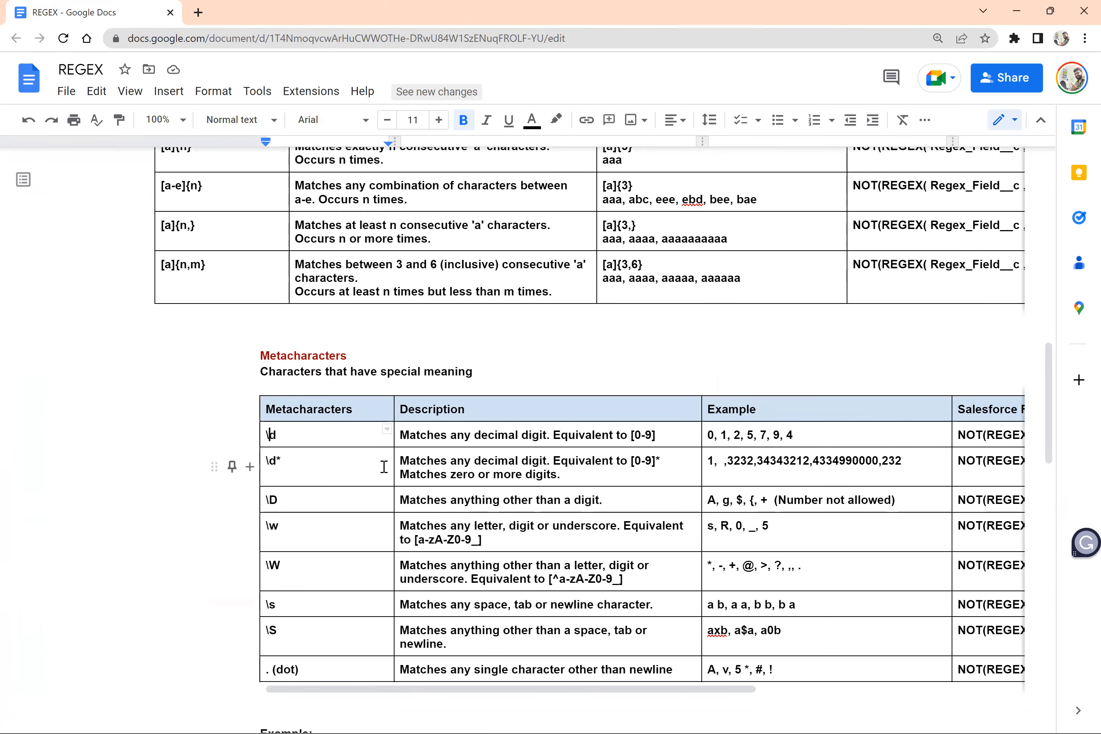
{"action": "left_click", "coordinate": [652, 462]}
{"action": "left_click", "coordinate": [294, 462]}
{"action": "scroll", "coordinate": [293, 462], "scroll_direction": "up", "scroll_amount": 1}
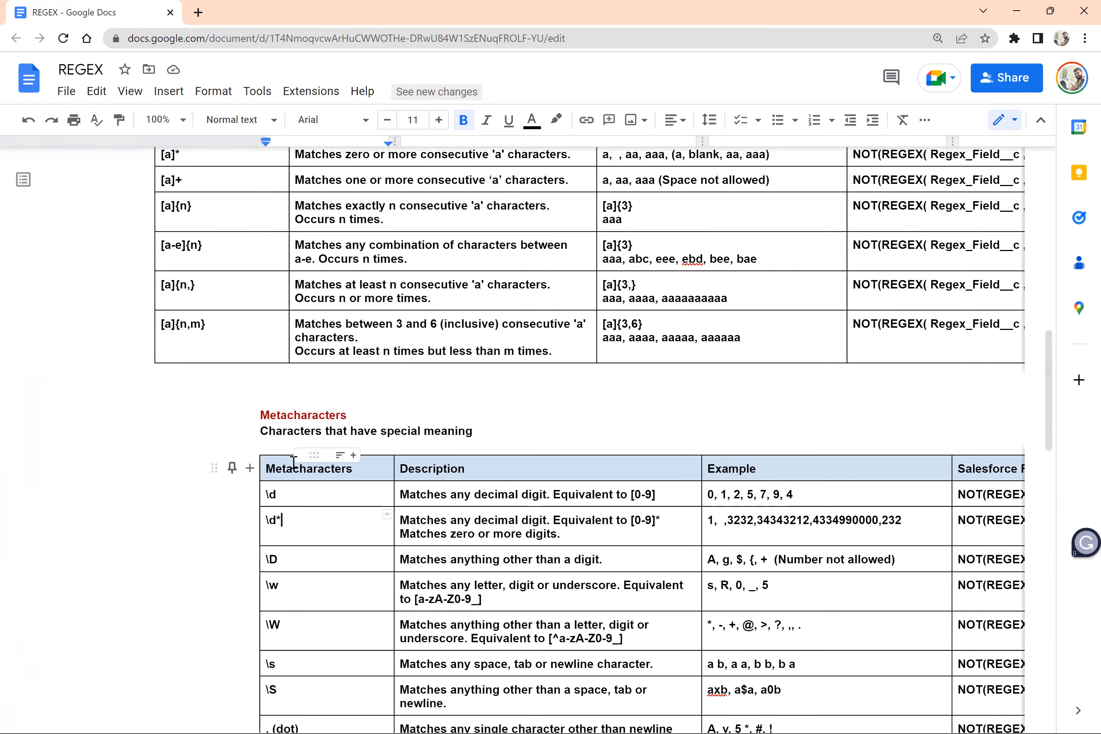
{"action": "scroll", "coordinate": [293, 462], "scroll_direction": "down", "scroll_amount": 2}
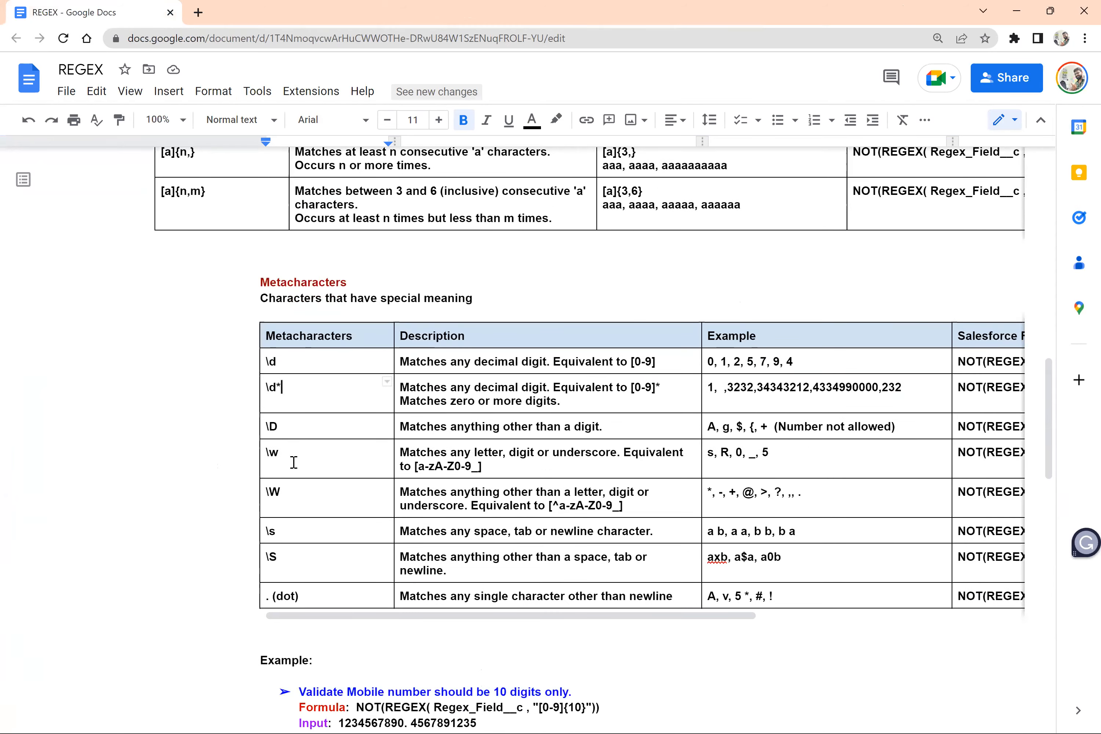
{"action": "left_click_drag", "start_coordinate": [277, 422], "coordinate": [267, 422]}
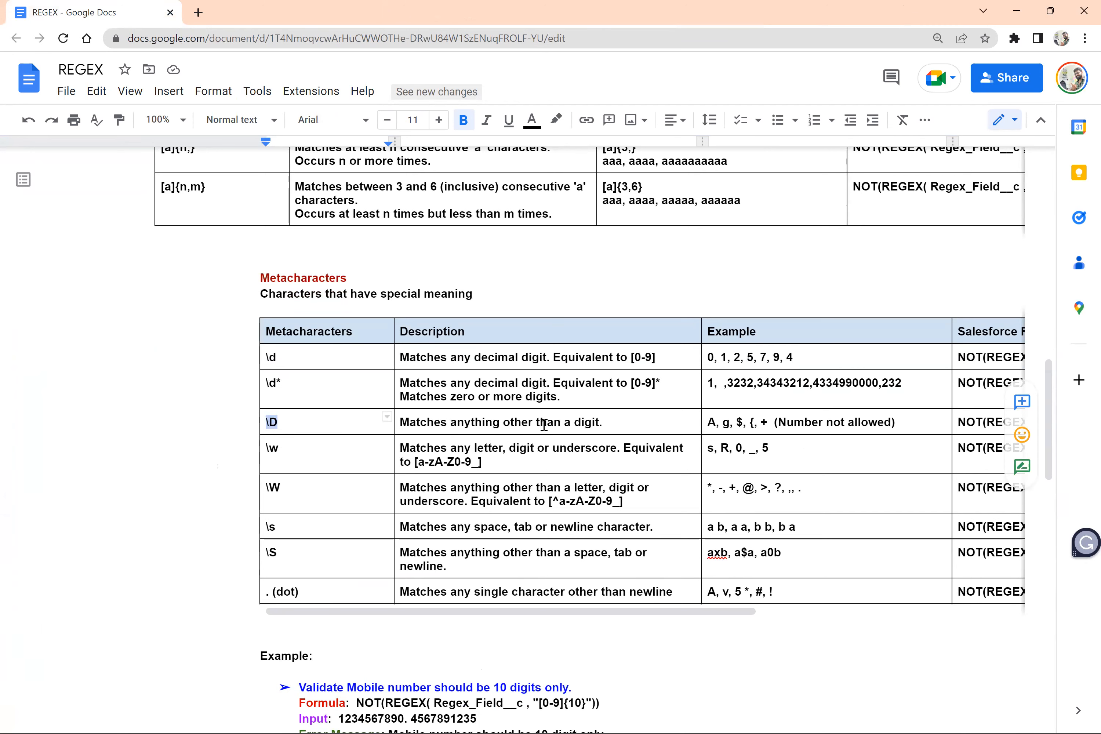
{"action": "scroll", "coordinate": [781, 418], "scroll_direction": "down", "scroll_amount": 1}
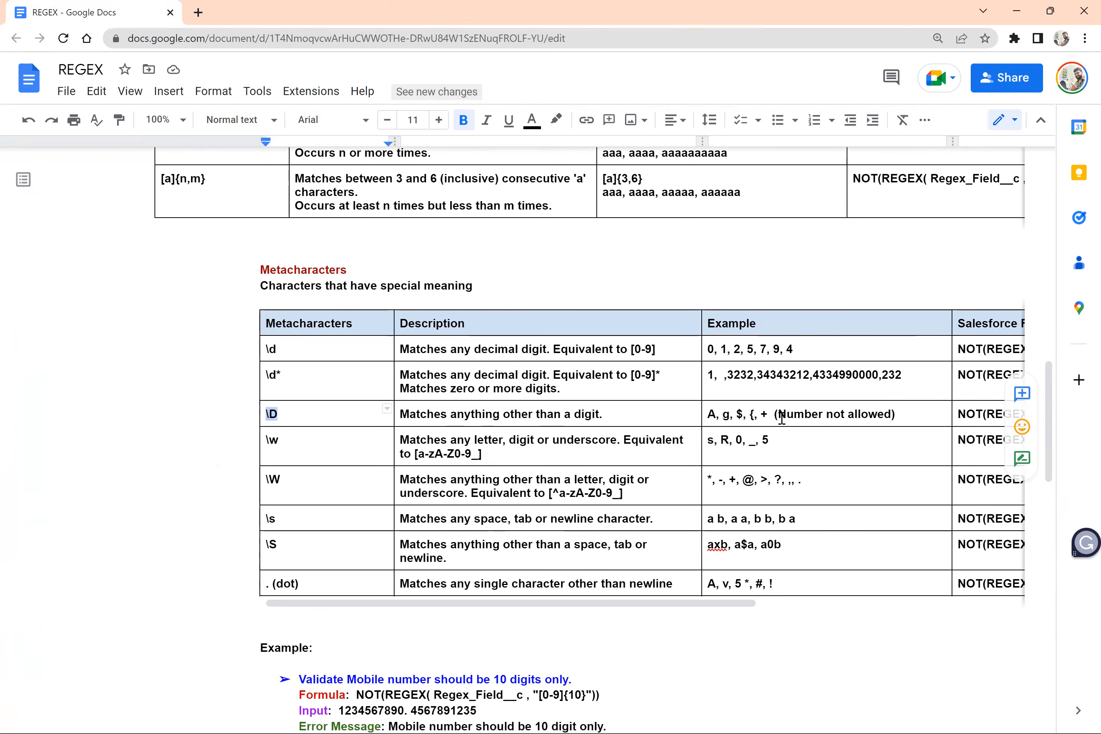
{"action": "left_click", "coordinate": [783, 414]}
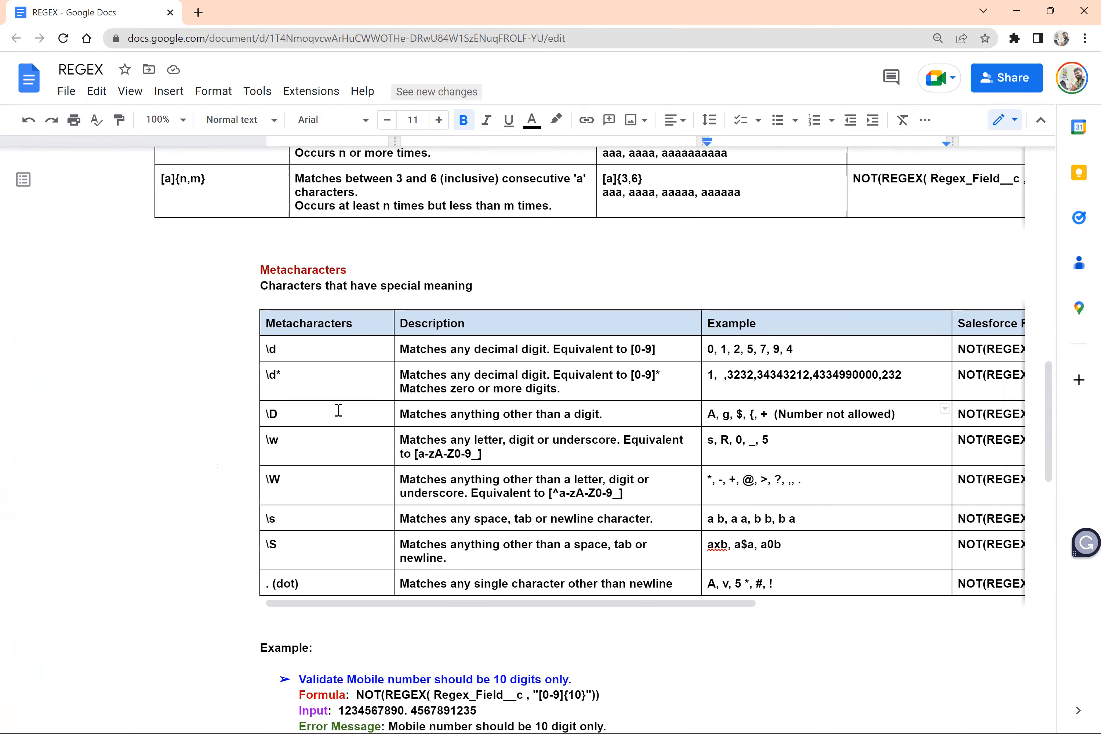
{"action": "left_click_drag", "start_coordinate": [308, 413], "coordinate": [247, 420]}
Step: Switch to Salesforce, change the Course validation rule's error condition formula to NOT(REGEX( regex__c , "\\D*")) and save the rule
{"action": "key", "text": "alt+Tab"}
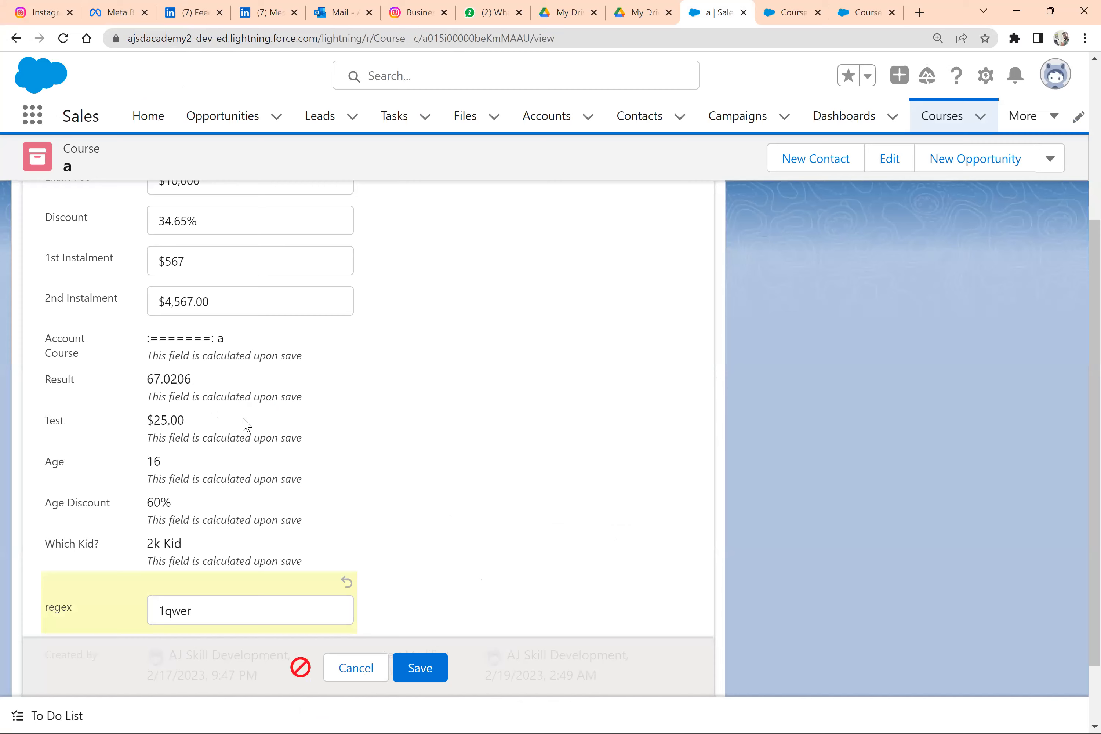
{"action": "left_click", "coordinate": [801, 3]}
{"action": "left_click", "coordinate": [855, 2]}
{"action": "left_click", "coordinate": [519, 320]}
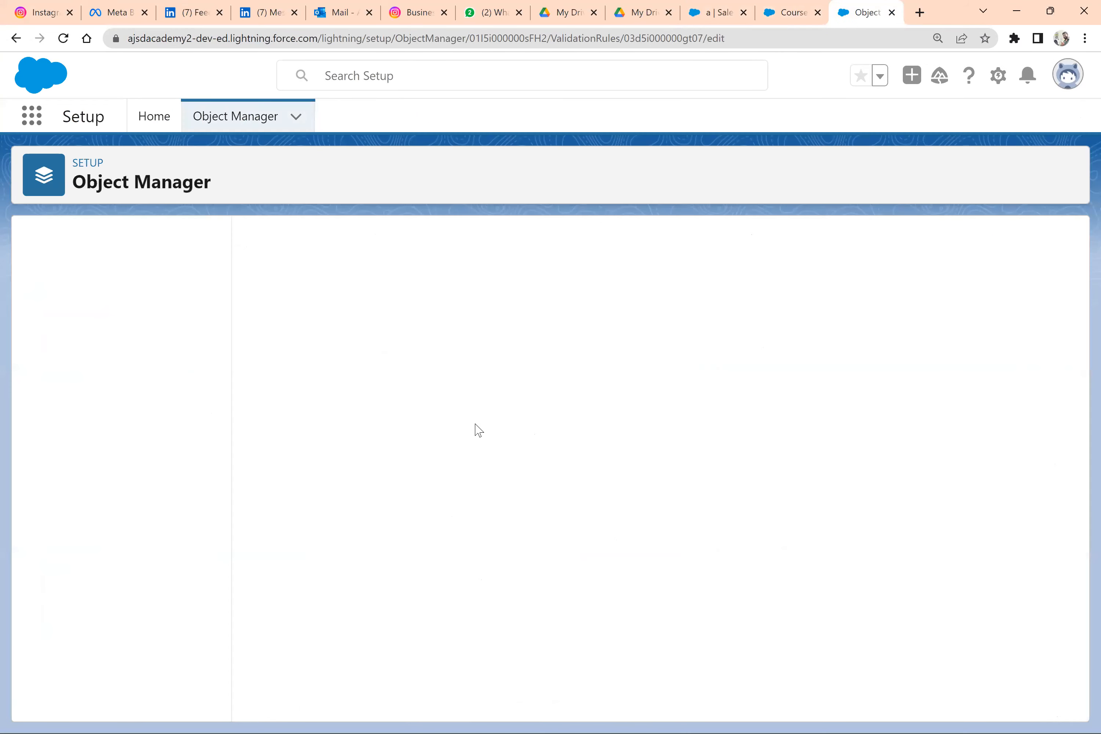
{"action": "left_click", "coordinate": [443, 605]}
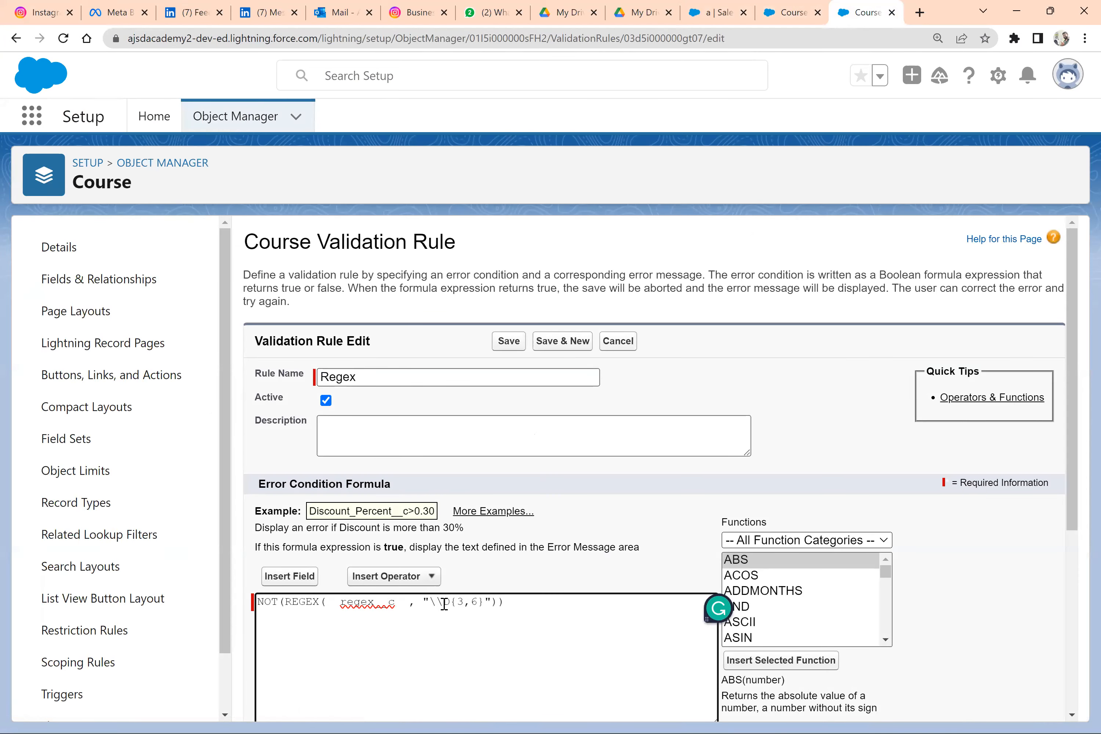
{"action": "key", "text": "Delete"}
{"action": "key", "text": "Delete"}
{"action": "key", "text": "Delete"}
{"action": "key", "text": "Delete"}
{"action": "key", "text": "Delete"}
{"action": "key", "text": "Delete"}
{"action": "type", "text": "*"}
{"action": "left_click", "coordinate": [510, 344]}
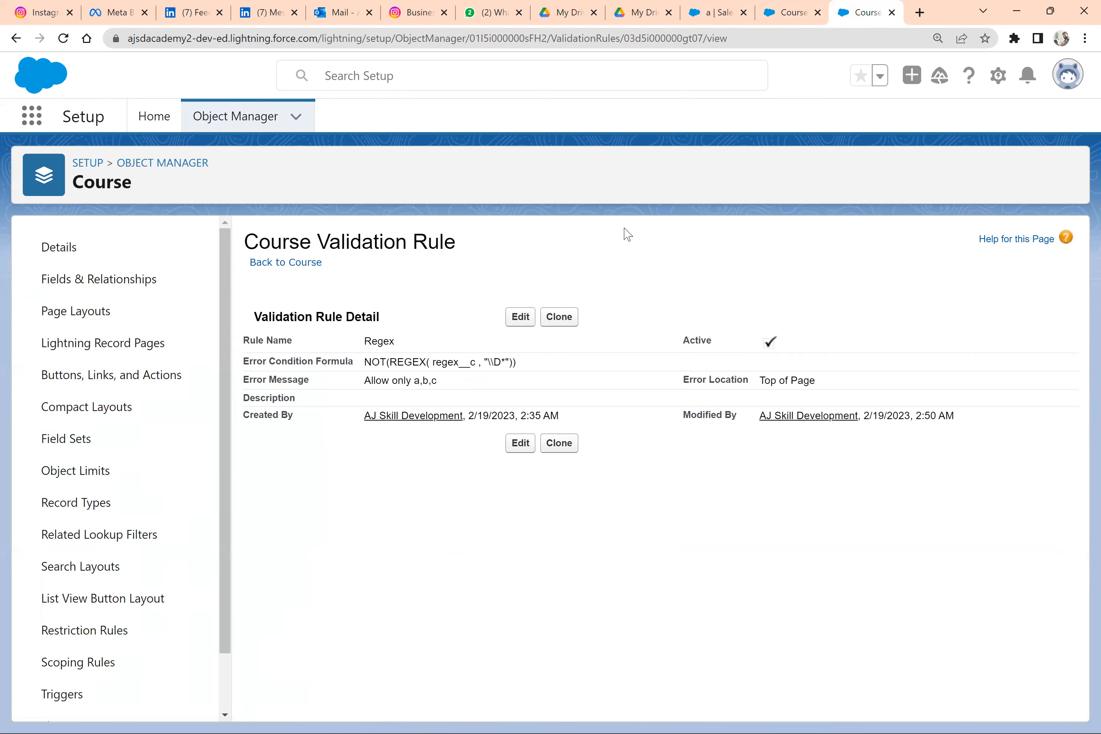
Step: Return to the Course record and try saving it with "1234434" in the regex field
{"action": "left_click", "coordinate": [804, 7]}
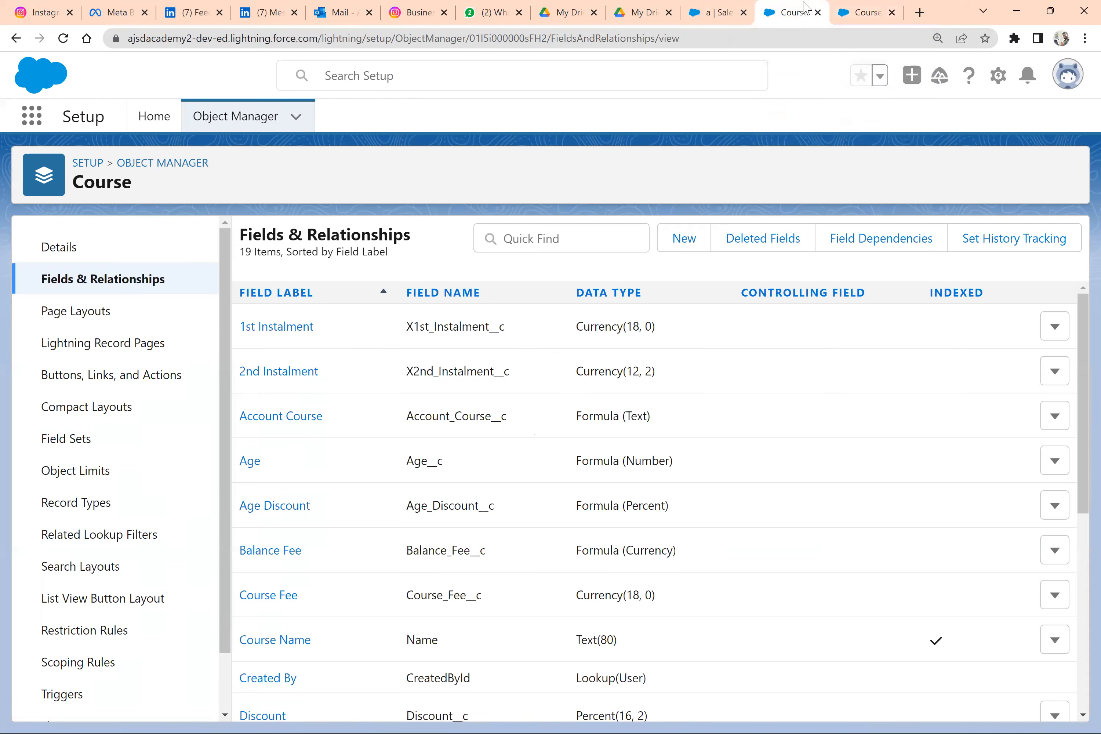
{"action": "left_click", "coordinate": [724, 10]}
{"action": "left_click_drag", "start_coordinate": [278, 621], "coordinate": [115, 614]}
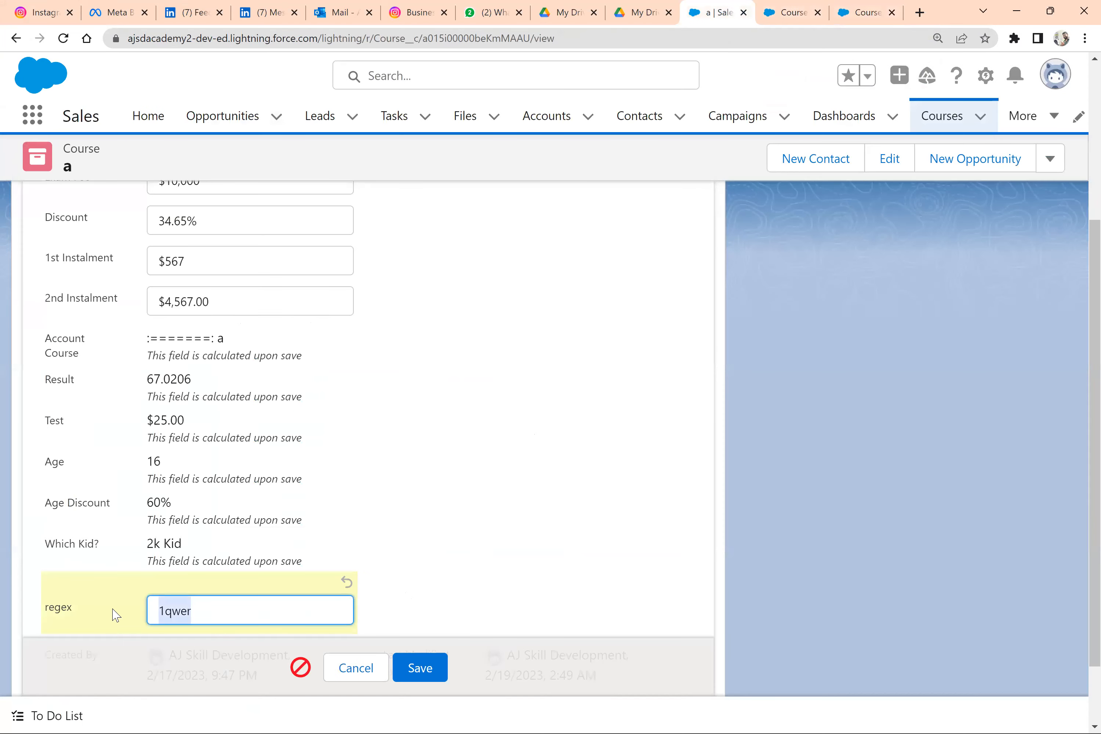
{"action": "type", "text": "1234434"}
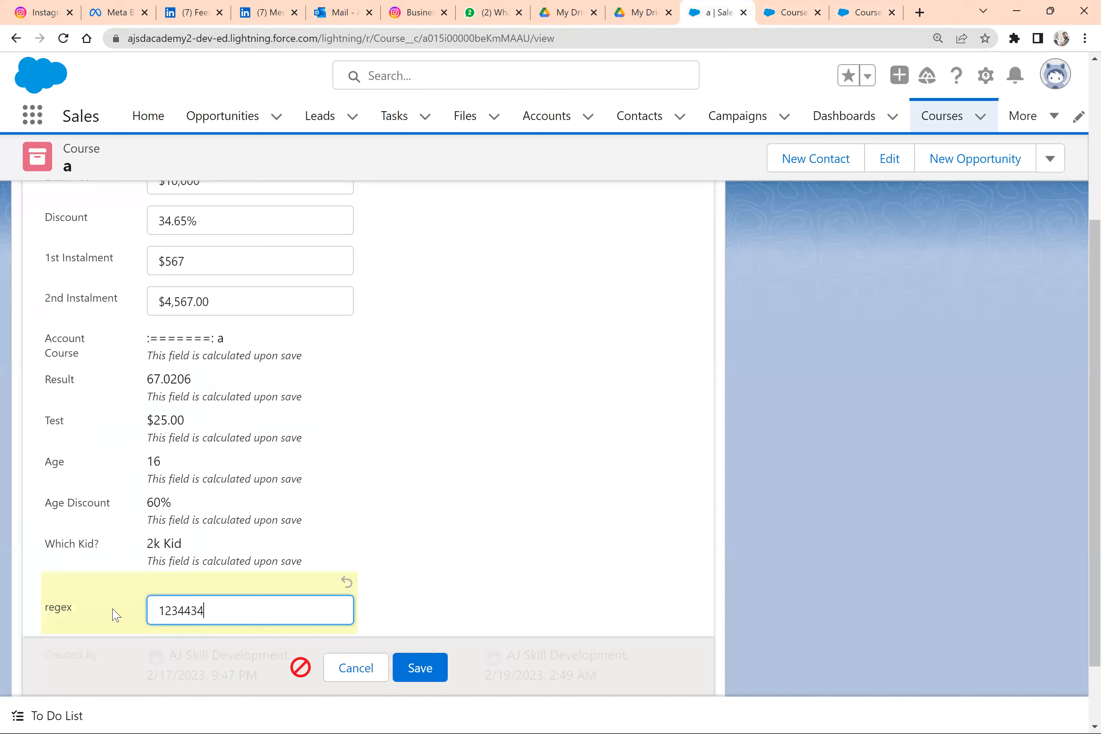
{"action": "left_click", "coordinate": [423, 668]}
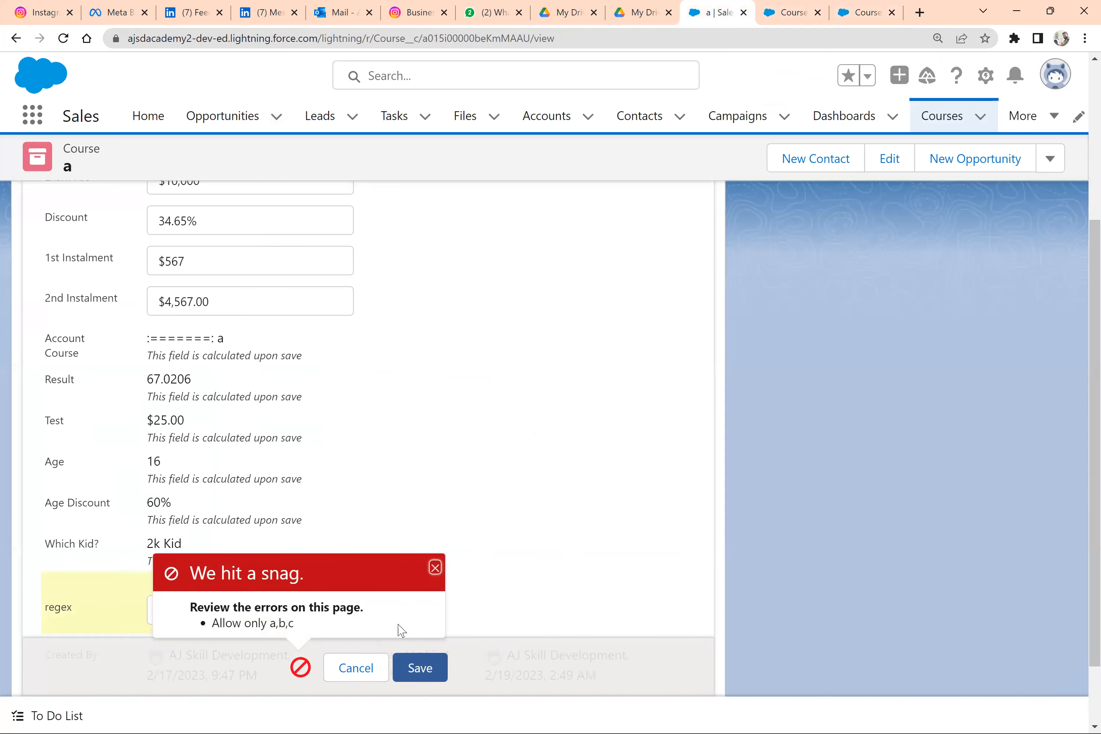
Step: Set the Course record's regex field to "asdfgh%&*" and save the record
{"action": "left_click_drag", "start_coordinate": [228, 614], "coordinate": [135, 604]}
{"action": "type", "text": "asdfgh%&*"}
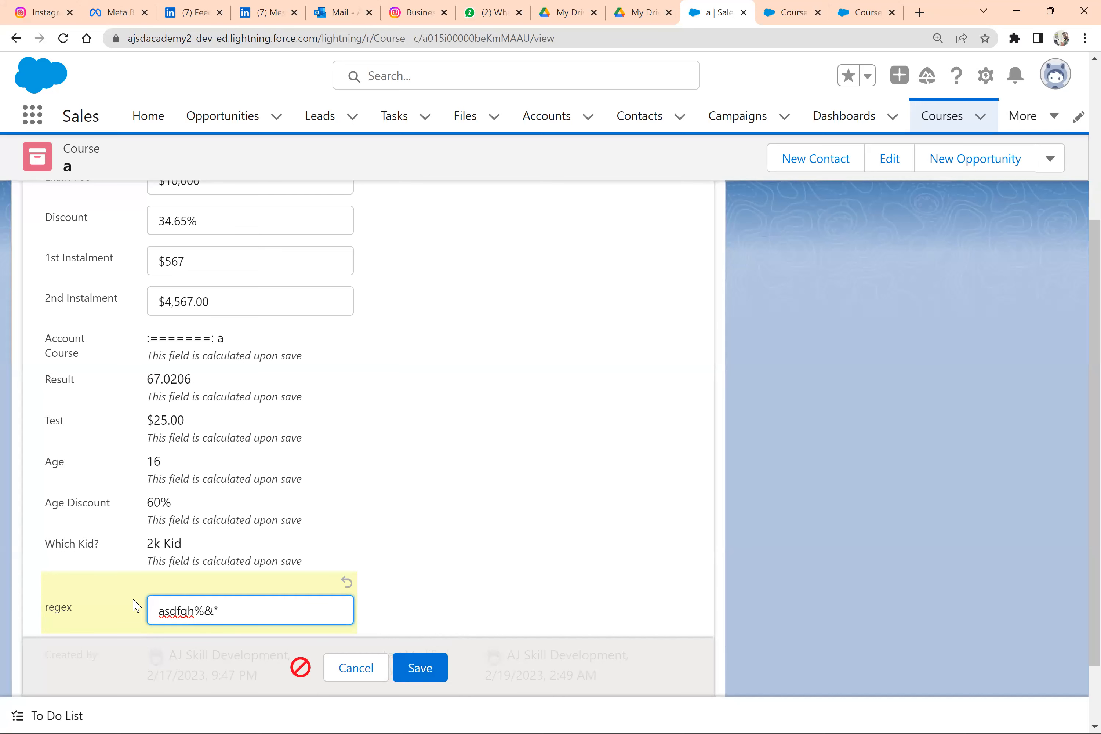
{"action": "left_click", "coordinate": [420, 667]}
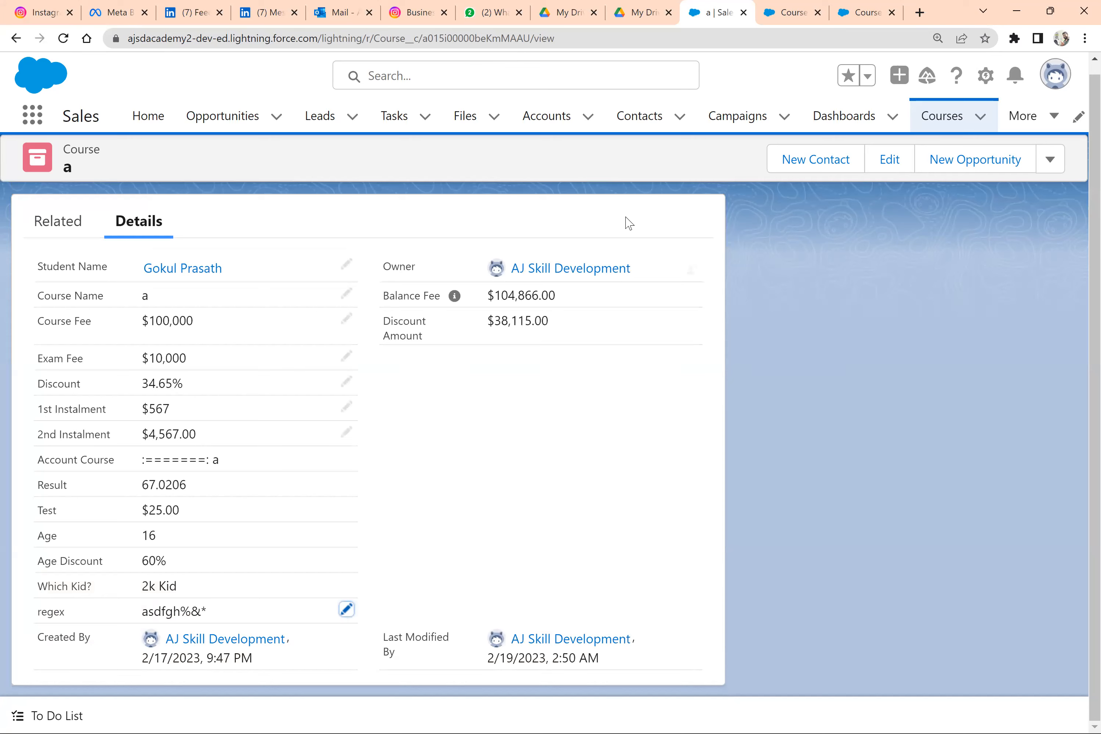
Step: Switch back to the REGEX notes and review the remaining Metacharacters rows, highlighting the description of \s
{"action": "key", "text": "alt+Tab"}
{"action": "scroll", "coordinate": [537, 447], "scroll_direction": "down", "scroll_amount": 3}
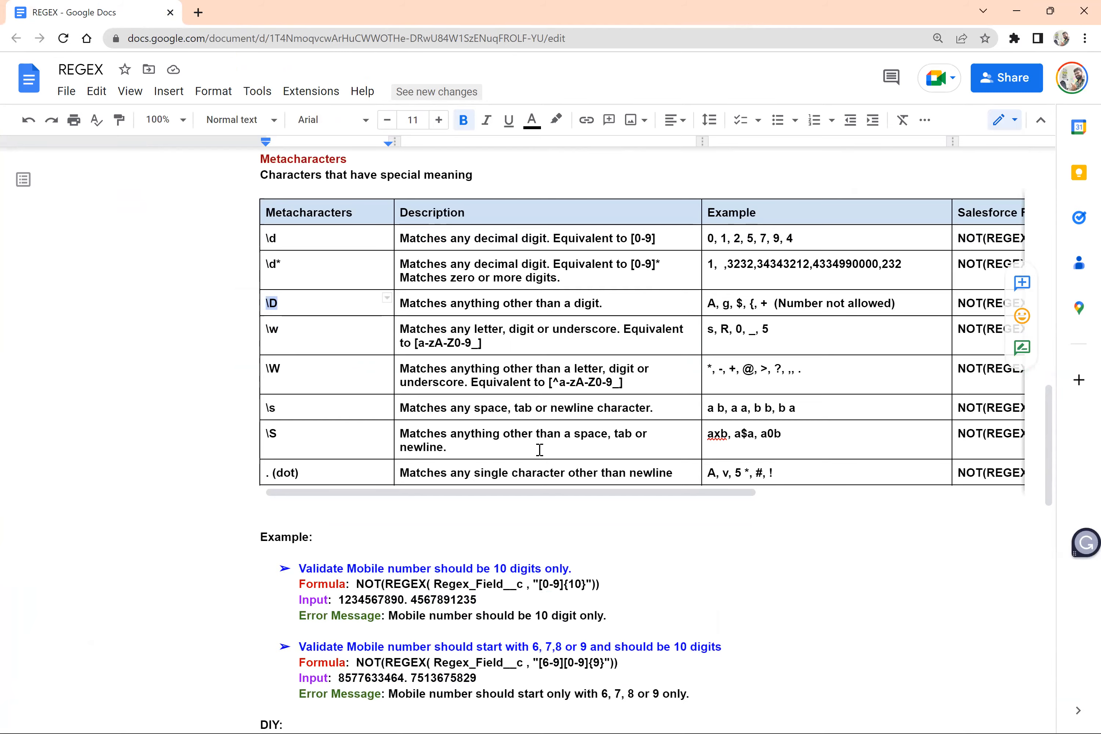
{"action": "scroll", "coordinate": [539, 449], "scroll_direction": "down", "scroll_amount": 2}
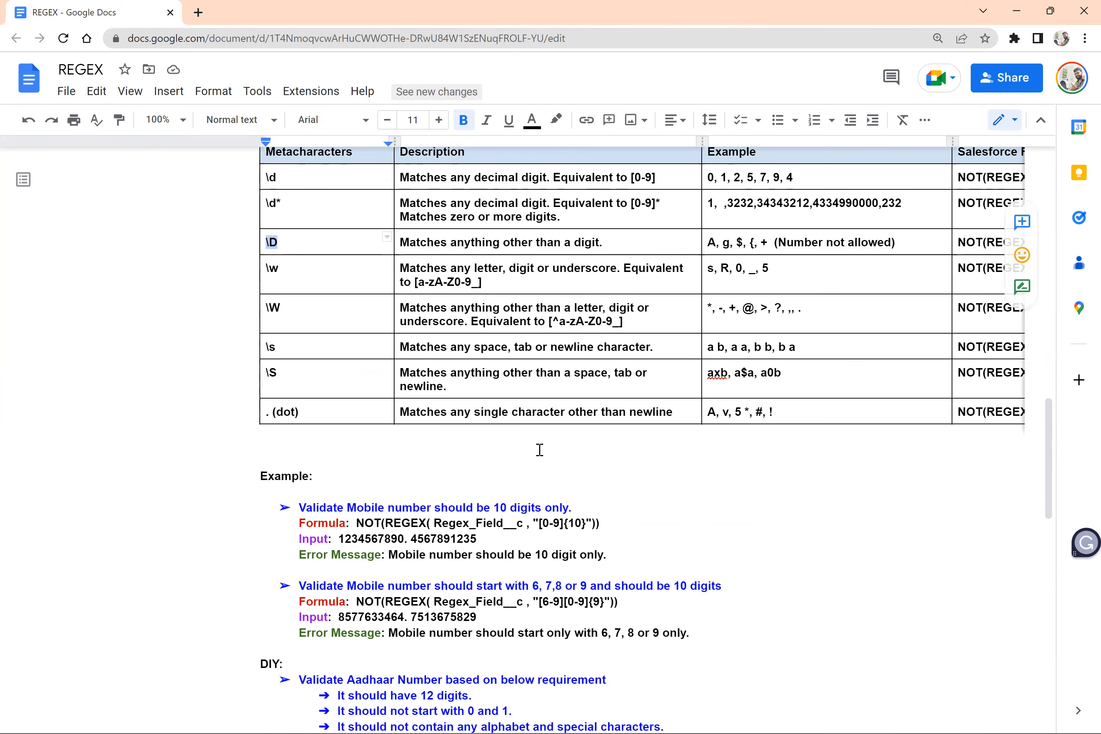
{"action": "scroll", "coordinate": [539, 450], "scroll_direction": "up", "scroll_amount": 2}
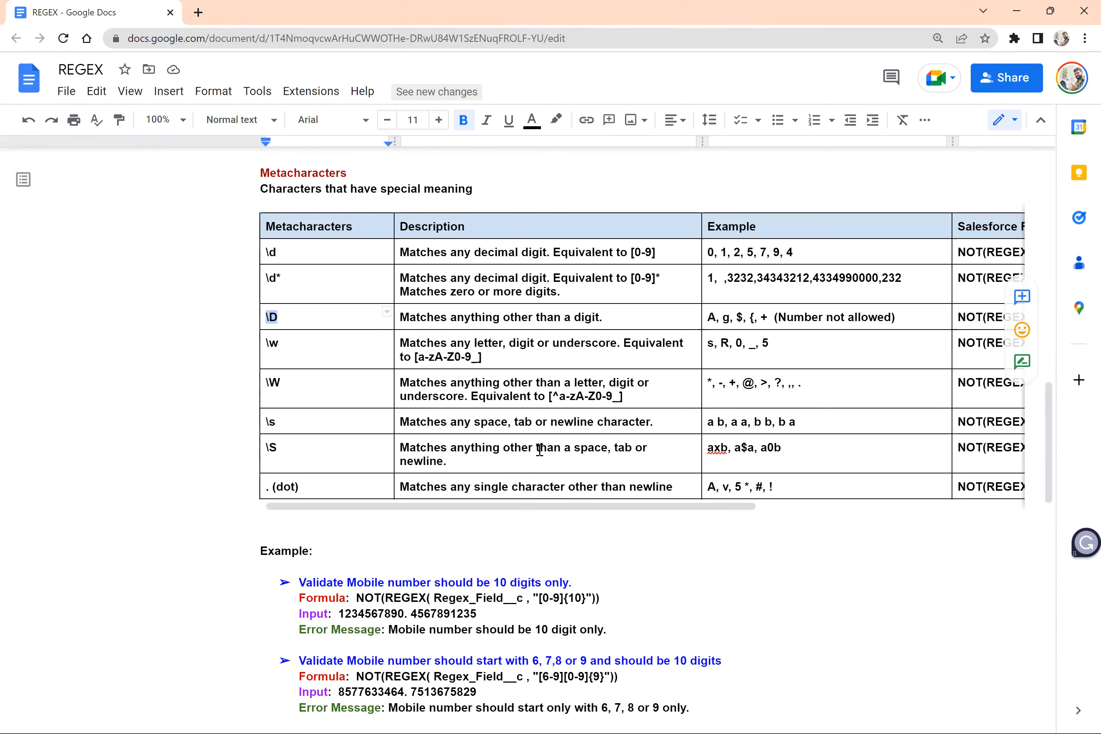
{"action": "triple_click", "coordinate": [542, 402]}
{"action": "triple_click", "coordinate": [521, 424]}
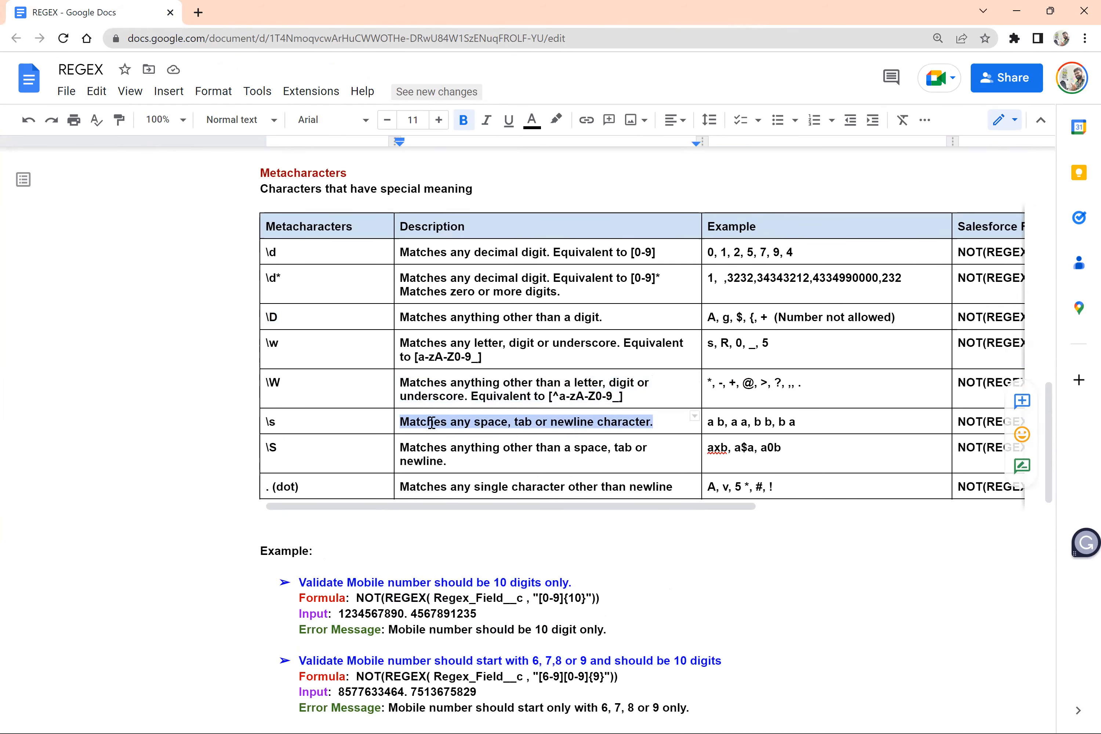
Step: Read through the mobile number validation examples and the DIY Aadhaar number requirements below the Metacharacters table
{"action": "scroll", "coordinate": [431, 422], "scroll_direction": "down", "scroll_amount": 3}
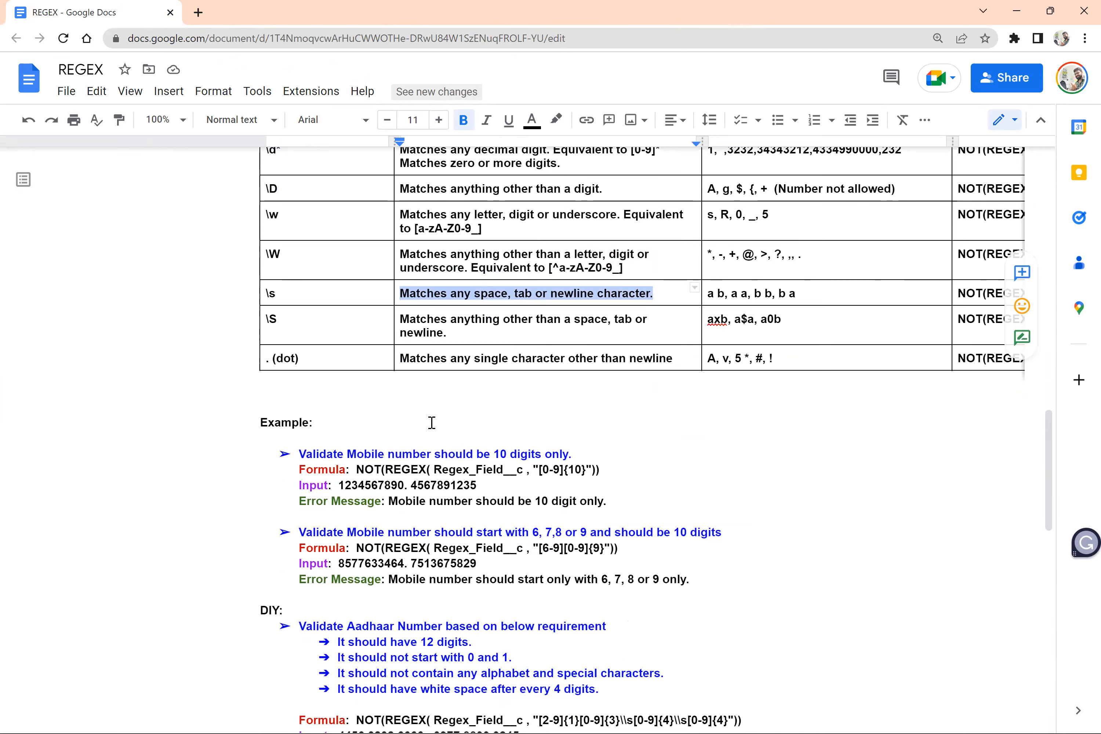
{"action": "scroll", "coordinate": [431, 422], "scroll_direction": "down", "scroll_amount": 2}
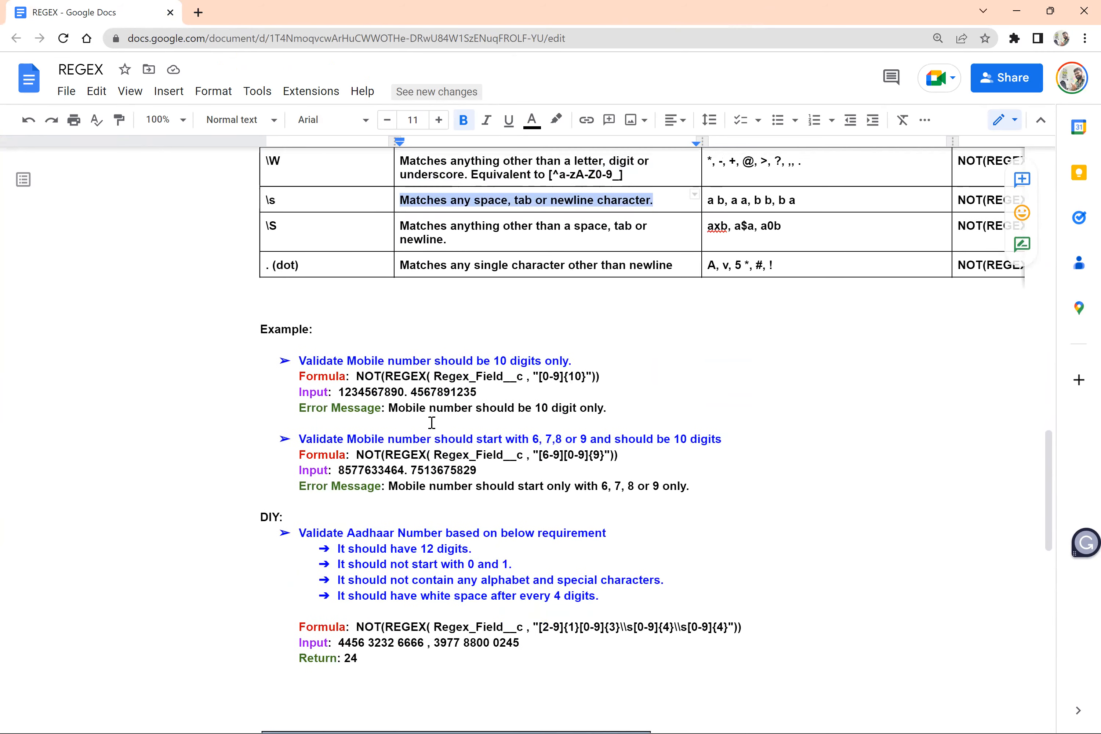
{"action": "scroll", "coordinate": [432, 422], "scroll_direction": "down", "scroll_amount": 3}
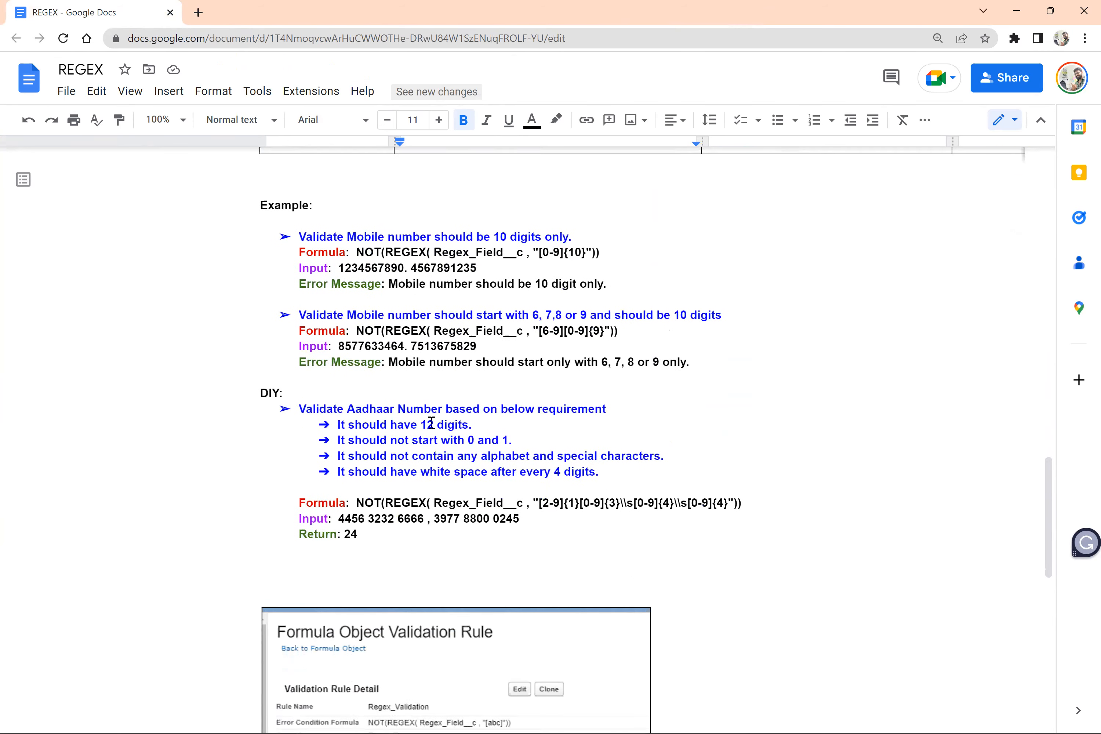
{"action": "scroll", "coordinate": [431, 422], "scroll_direction": "up", "scroll_amount": 2}
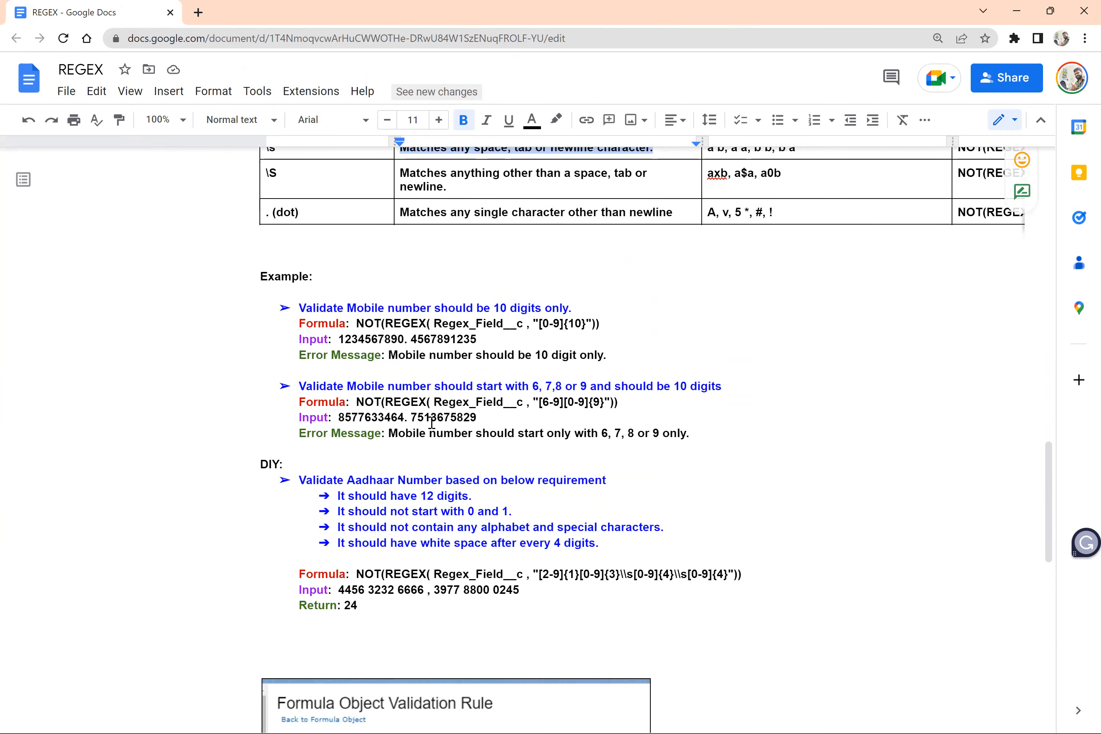
{"action": "scroll", "coordinate": [431, 422], "scroll_direction": "down", "scroll_amount": 2}
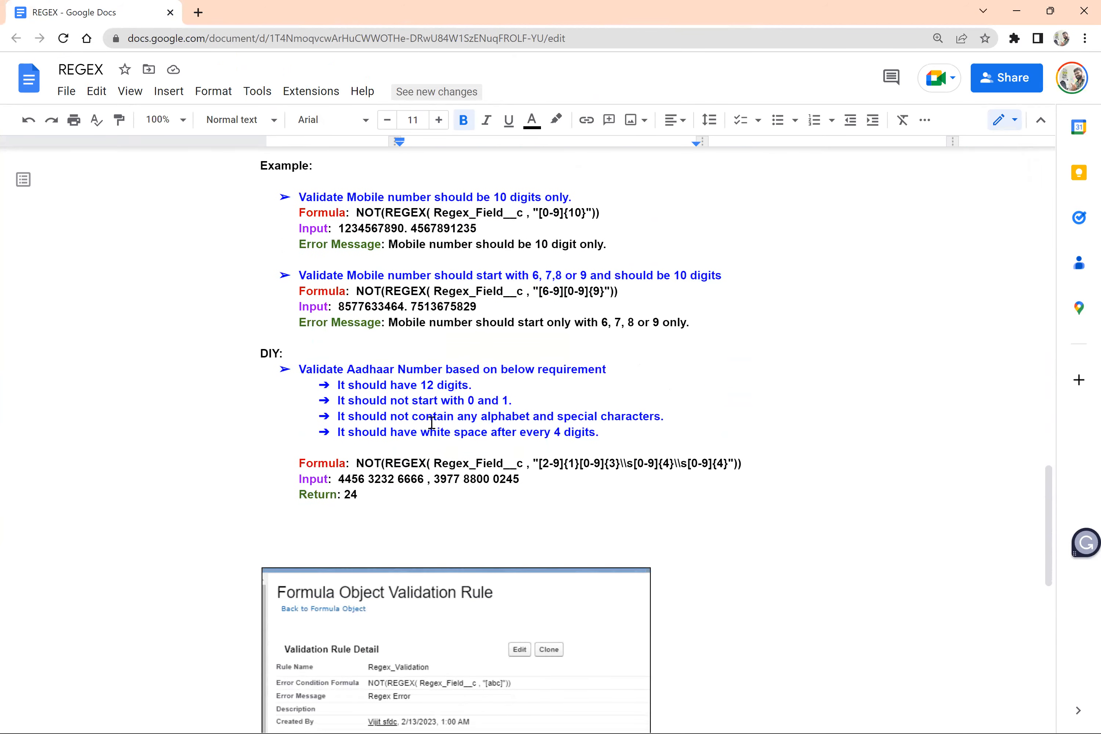
{"action": "scroll", "coordinate": [431, 422], "scroll_direction": "up", "scroll_amount": 1}
{"action": "scroll", "coordinate": [432, 422], "scroll_direction": "down", "scroll_amount": 2}
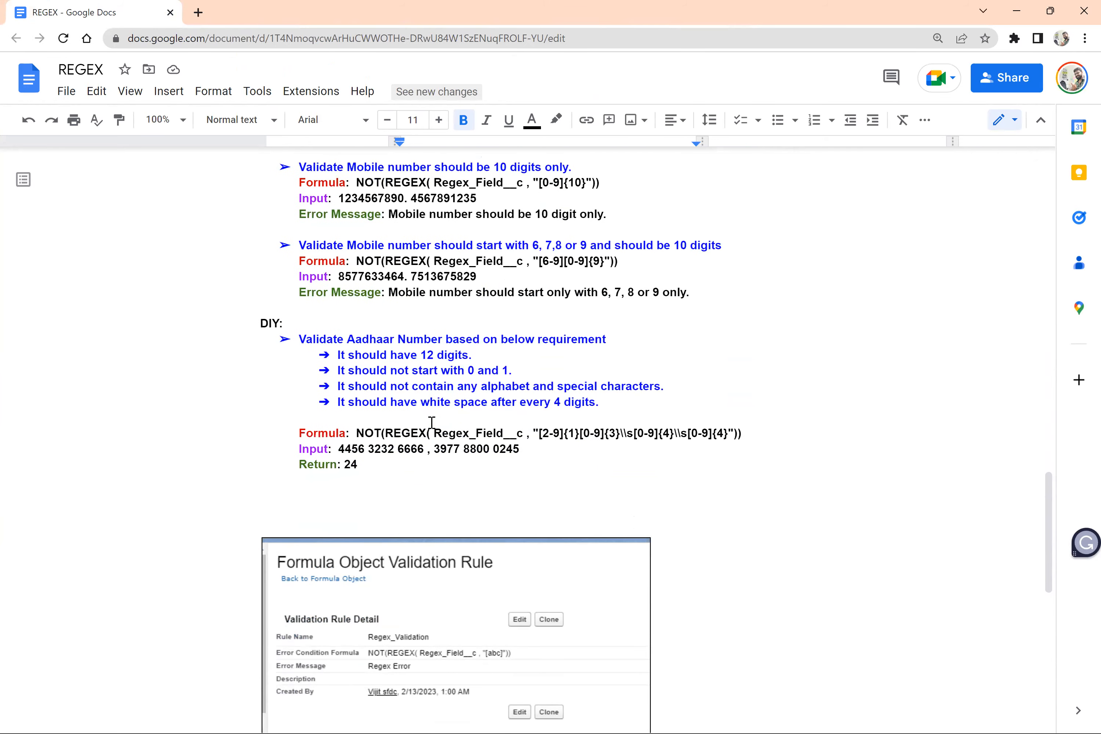
{"action": "scroll", "coordinate": [431, 423], "scroll_direction": "down", "scroll_amount": 1}
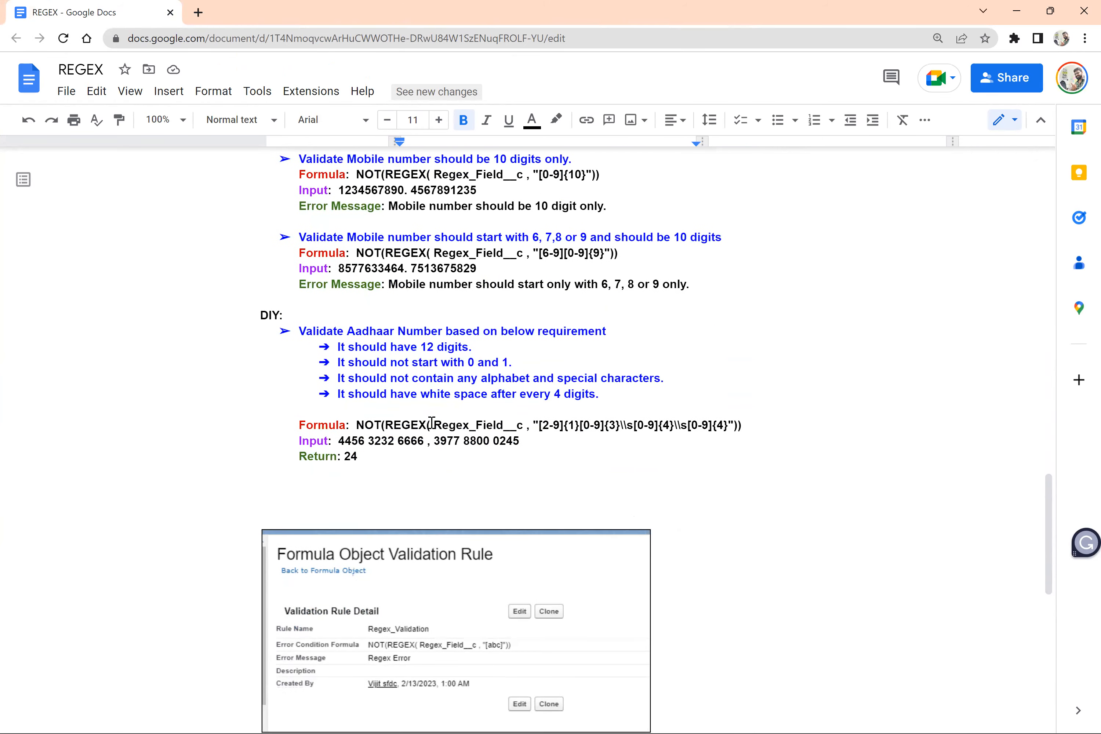
{"action": "scroll", "coordinate": [431, 422], "scroll_direction": "up", "scroll_amount": 3}
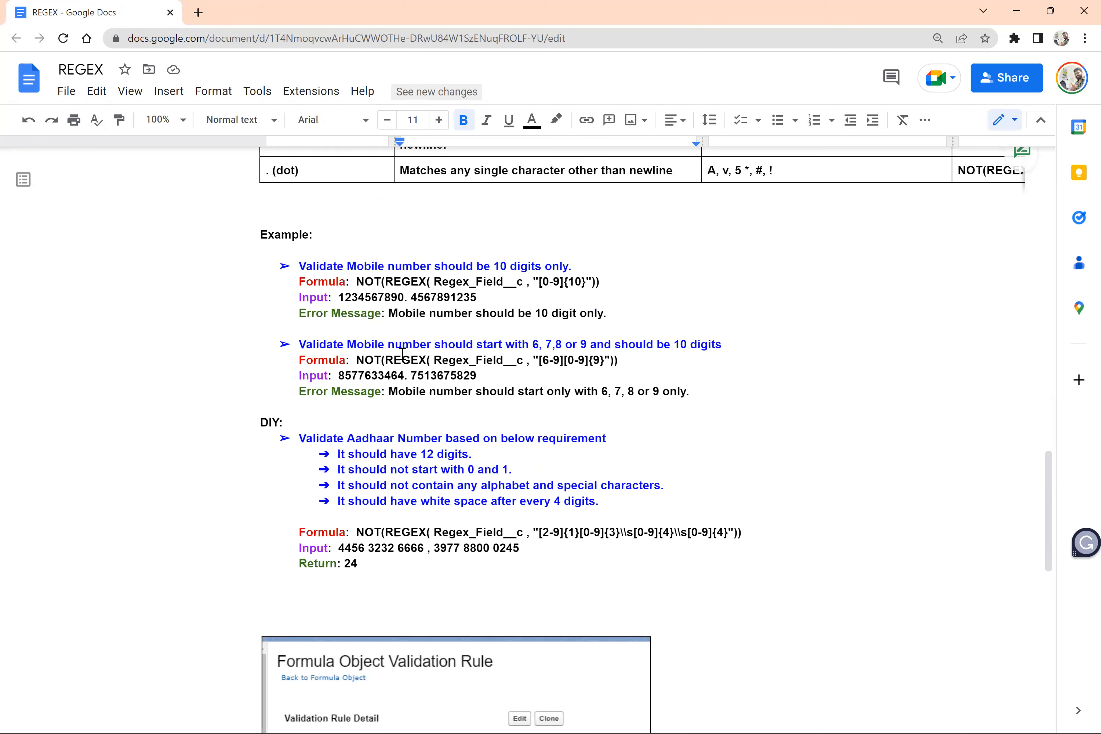
Step: Highlight the [0-9]{10} pattern in the 10-digit mobile number example, part by part and whole, then switch to the Course record in Salesforce
{"action": "left_click", "coordinate": [304, 261]}
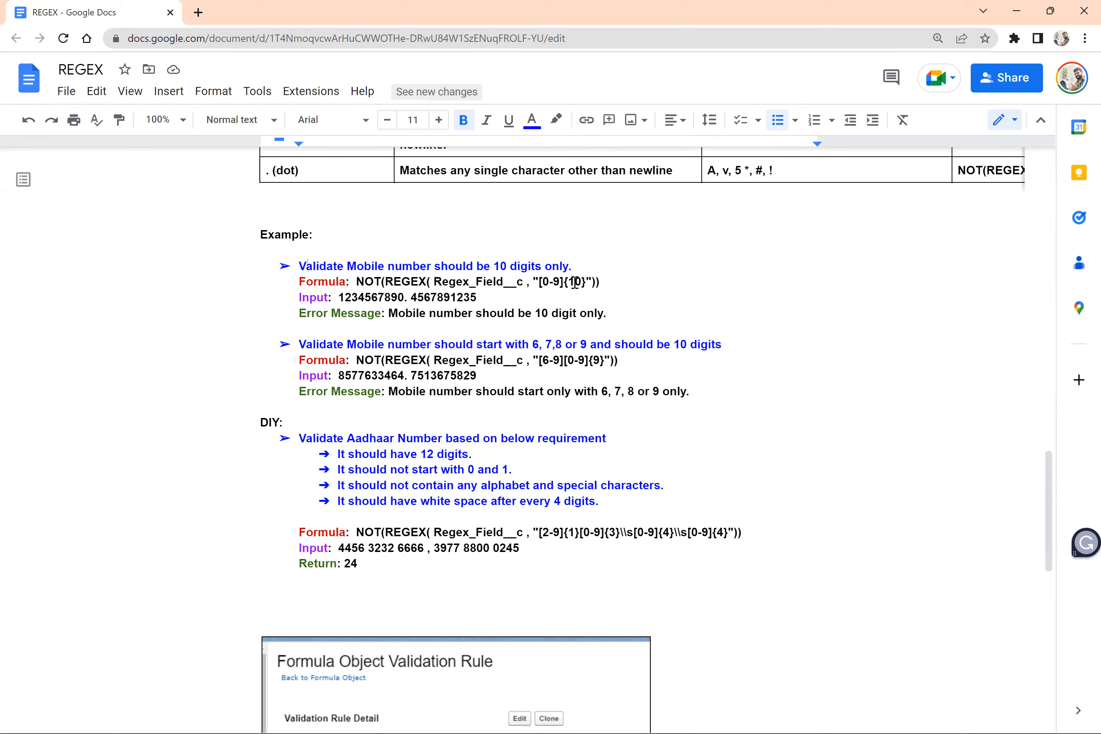
{"action": "mouse_move", "coordinate": [539, 282]}
{"action": "left_mouse_down"}
{"action": "mouse_move", "coordinate": [567, 286]}
{"action": "mouse_move", "coordinate": [543, 287]}
{"action": "left_mouse_up"}
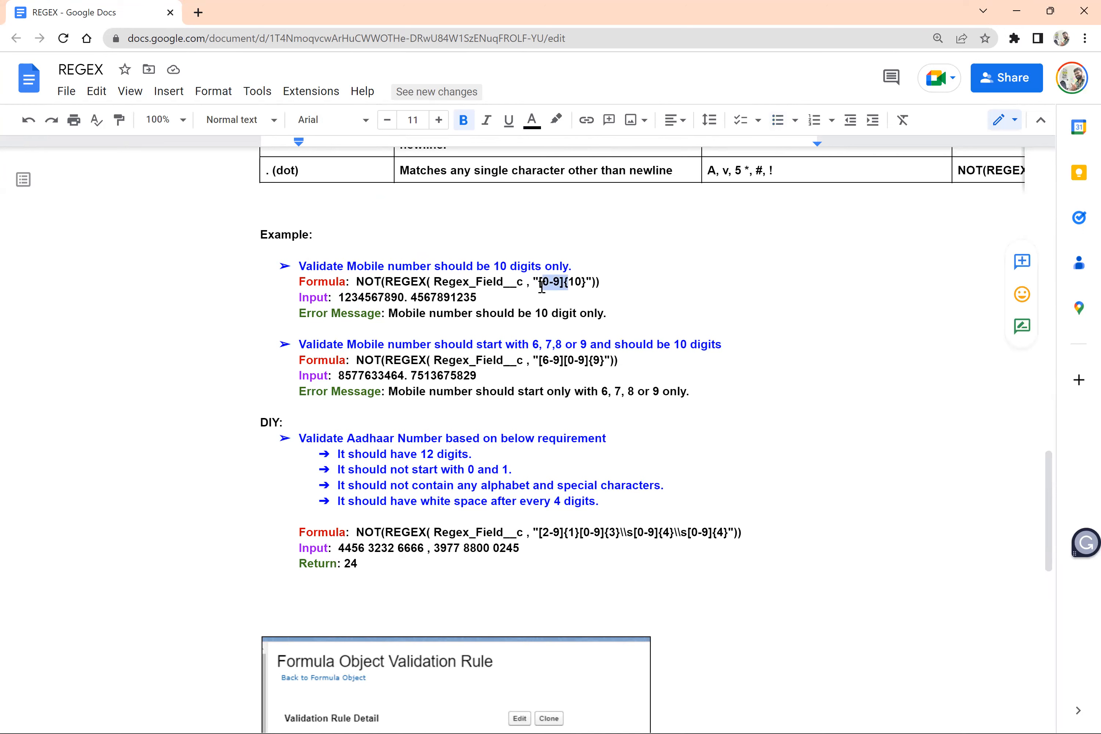
{"action": "left_click", "coordinate": [575, 286]}
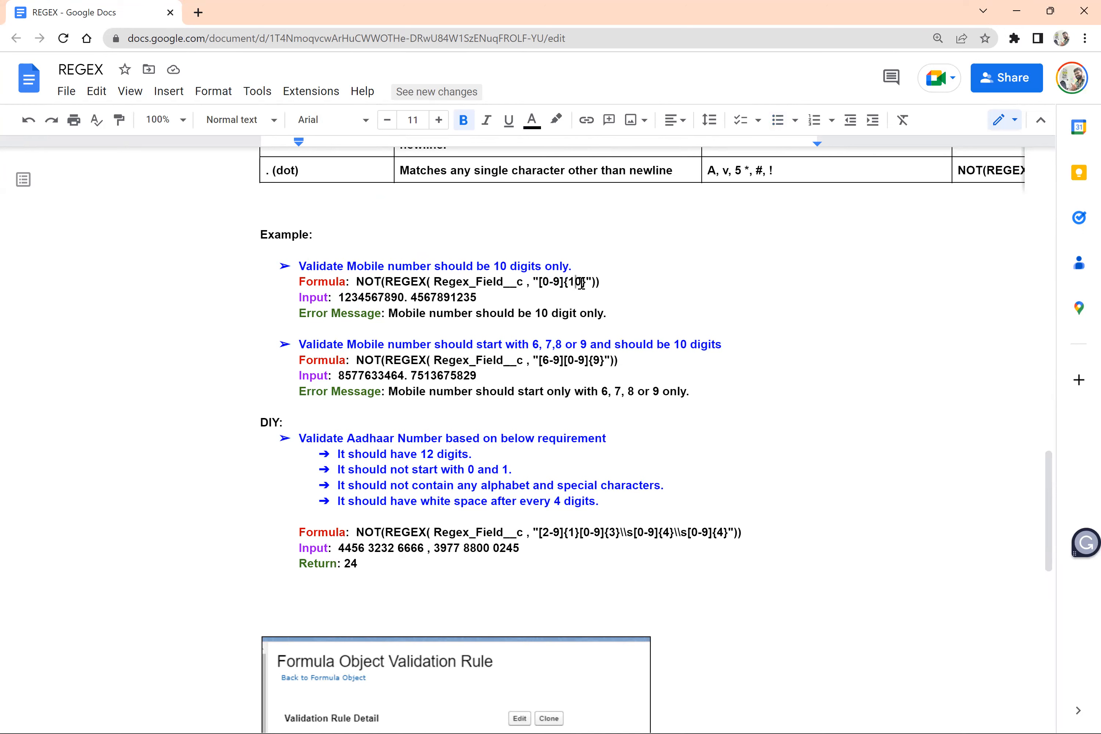
{"action": "left_click_drag", "start_coordinate": [582, 282], "coordinate": [565, 282]}
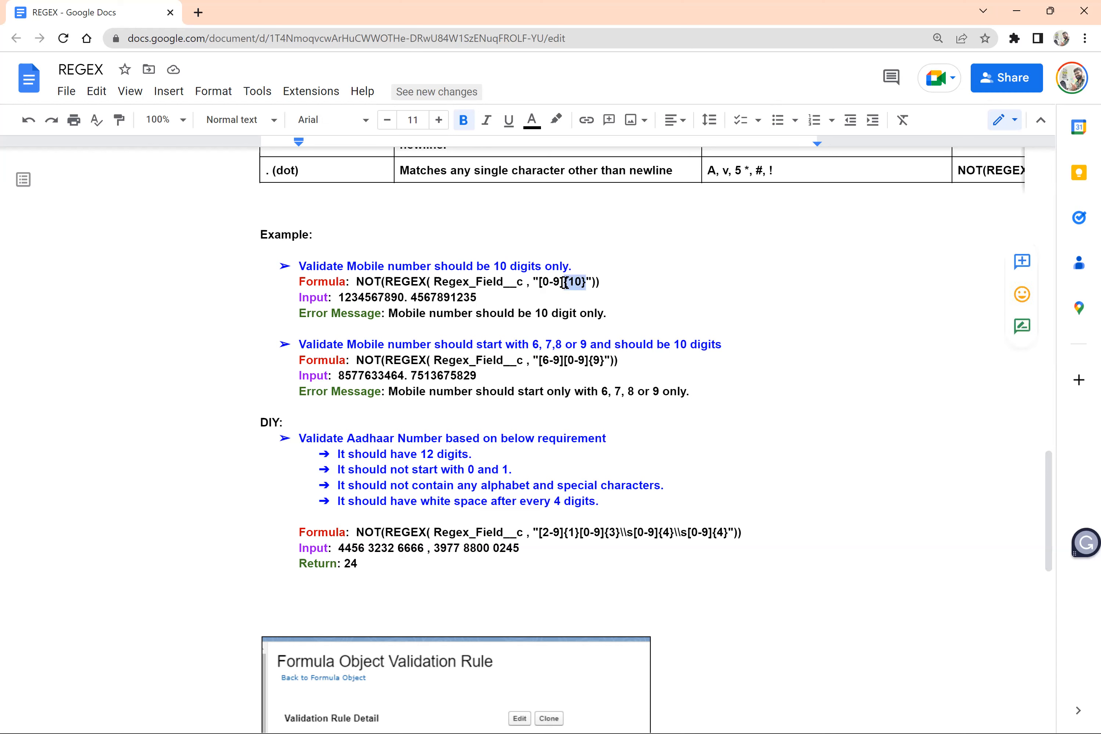
{"action": "left_click", "coordinate": [565, 283]}
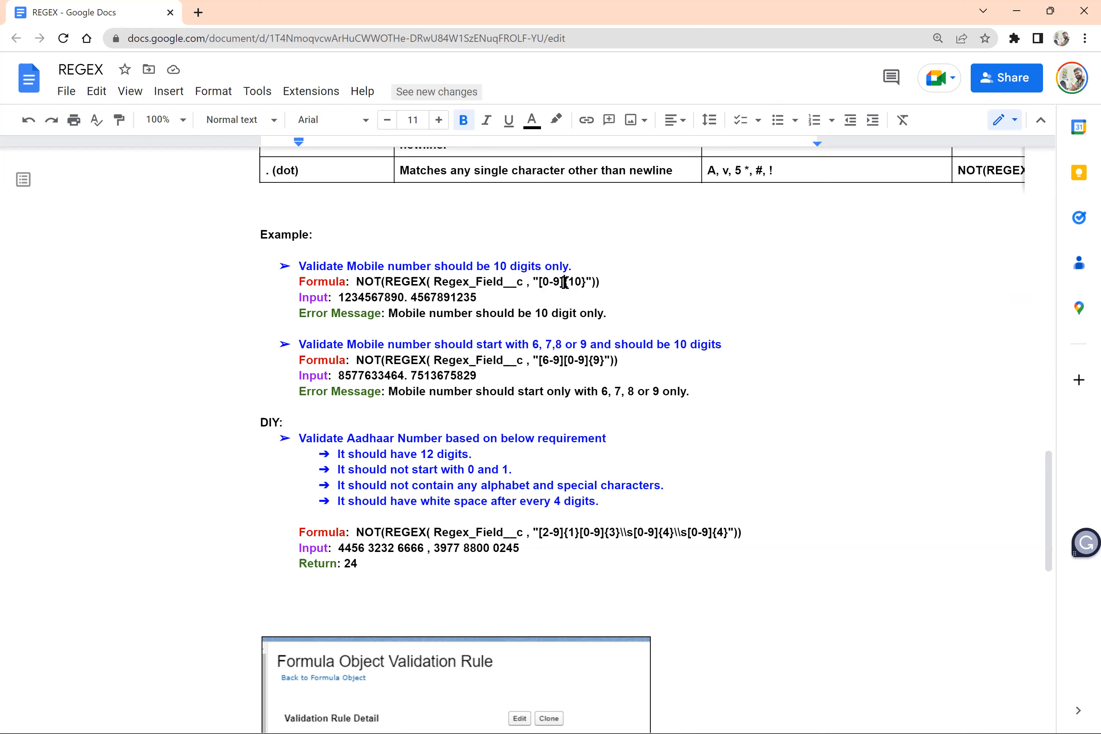
{"action": "left_click", "coordinate": [585, 281], "text": "shift"}
{"action": "key", "text": "shift+Left"}
{"action": "key", "text": "shift+Left"}
{"action": "key", "text": "shift+Left"}
{"action": "key", "text": "shift+Left"}
{"action": "key", "text": "shift+Left"}
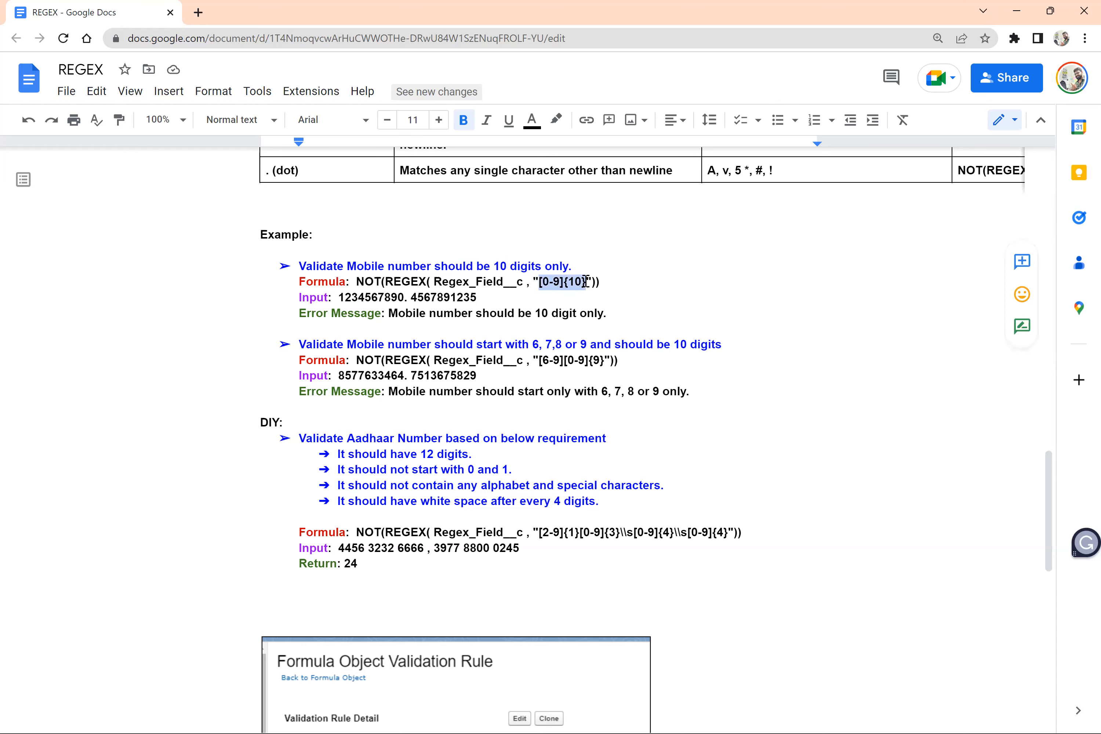
{"action": "key", "text": "alt+Tab"}
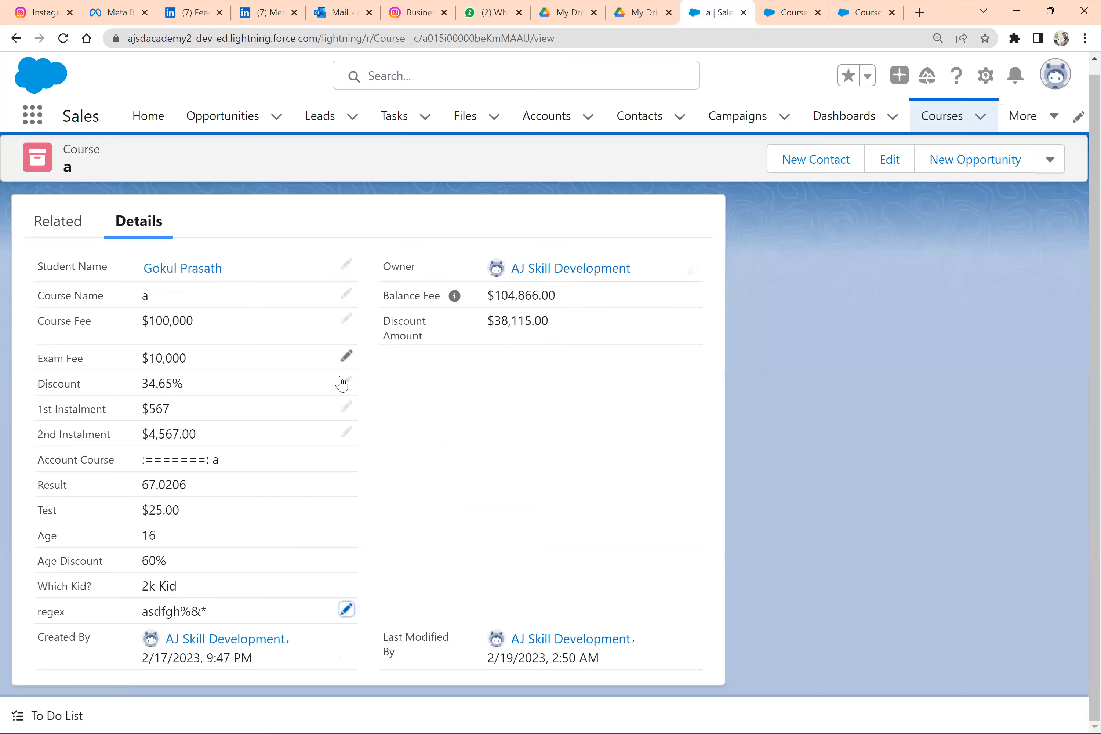
Step: Change the pattern in the Course Regex validation rule's error condition formula to [0-9]{10} and save the rule
{"action": "left_click", "coordinate": [794, 11]}
{"action": "left_click", "coordinate": [867, 12]}
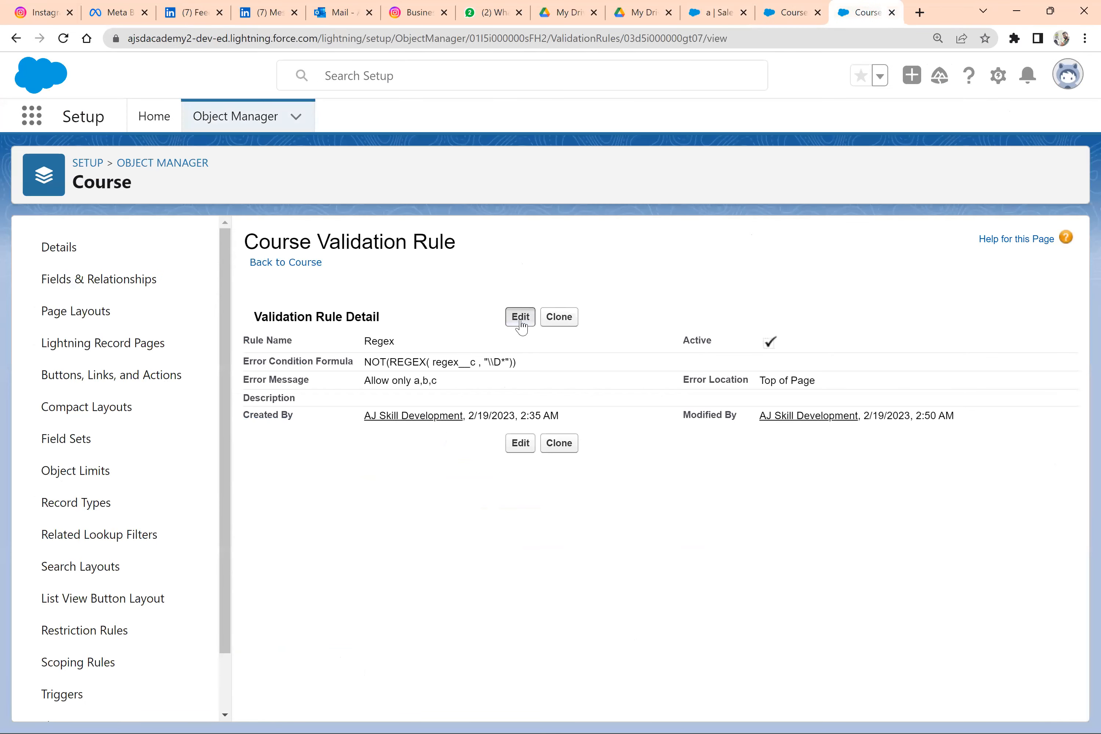
{"action": "left_click", "coordinate": [520, 317]}
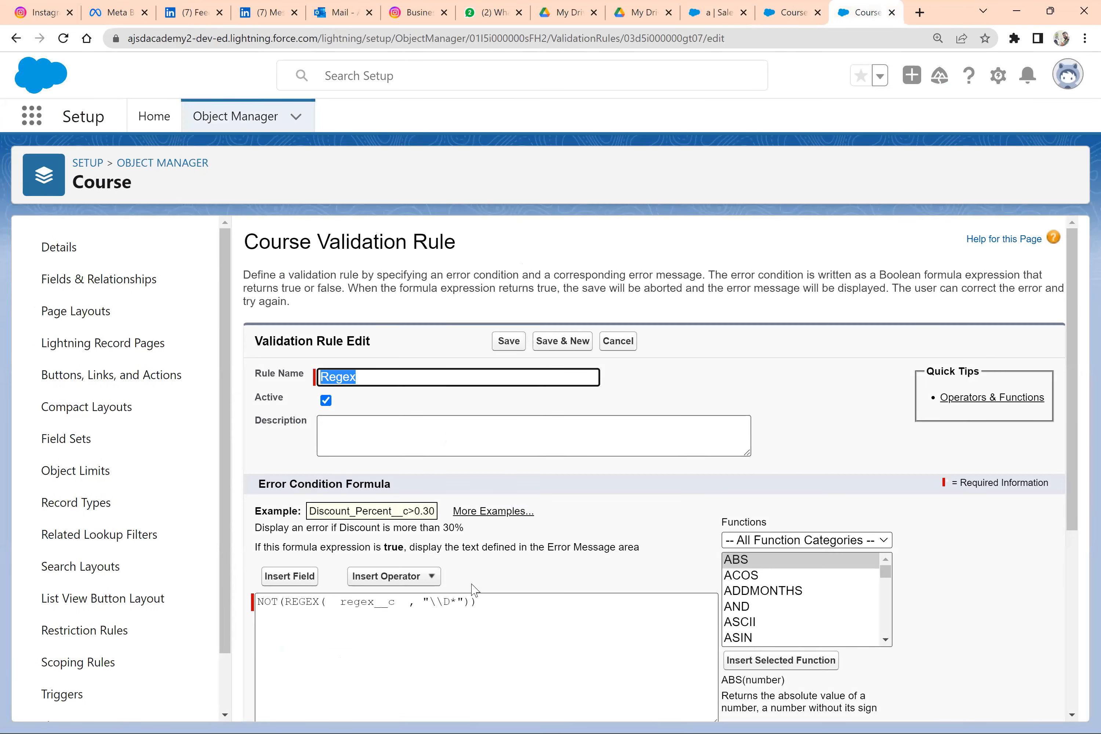
{"action": "left_click", "coordinate": [456, 595]}
{"action": "key", "text": "BackSpace"}
{"action": "key", "text": "BackSpace"}
{"action": "key", "text": "BackSpace"}
{"action": "key", "text": "BackSpace"}
{"action": "type", "text": "[0-9]{10}"}
{"action": "left_click", "coordinate": [511, 341]}
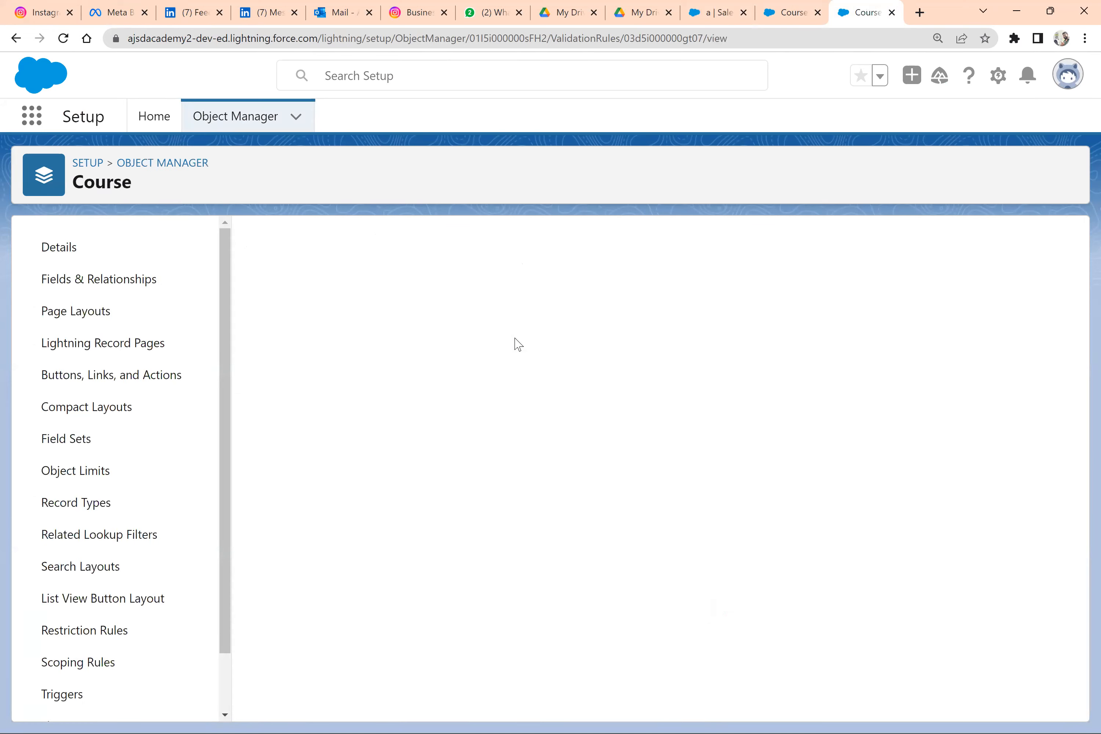
Step: Return to the Course record and try to save it with 234565 in the regex field
{"action": "left_click", "coordinate": [777, 12]}
{"action": "left_click", "coordinate": [735, 5]}
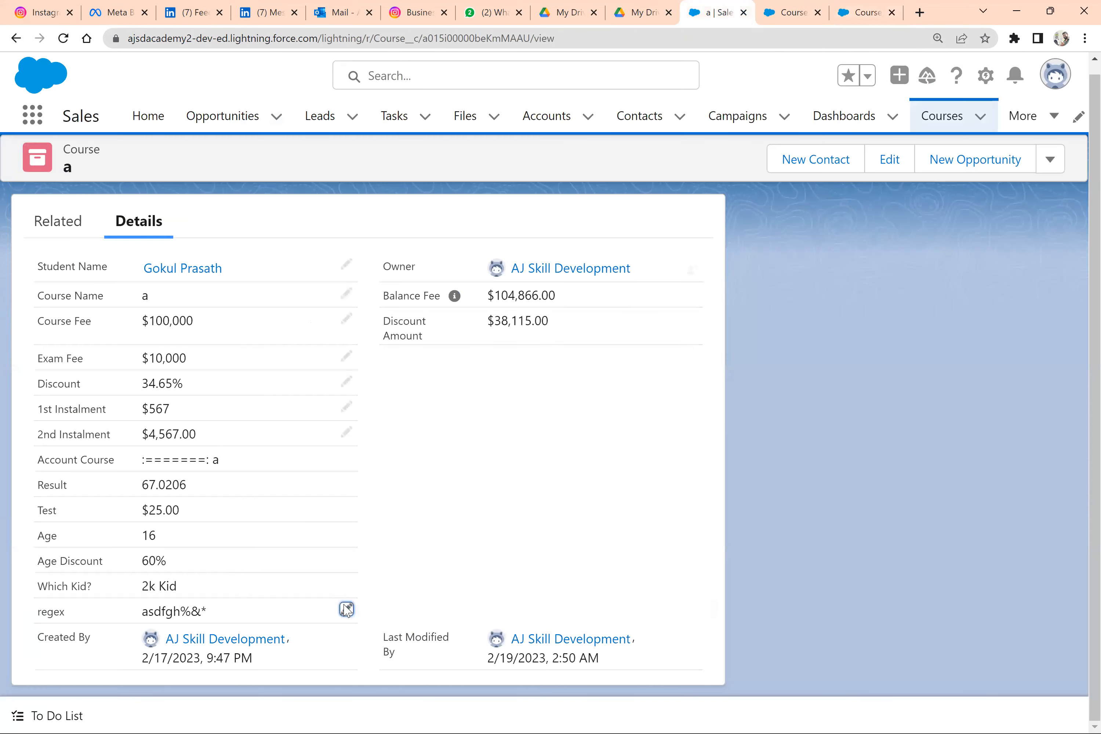
{"action": "left_click", "coordinate": [347, 609]}
{"action": "left_click_drag", "start_coordinate": [256, 585], "coordinate": [134, 597]}
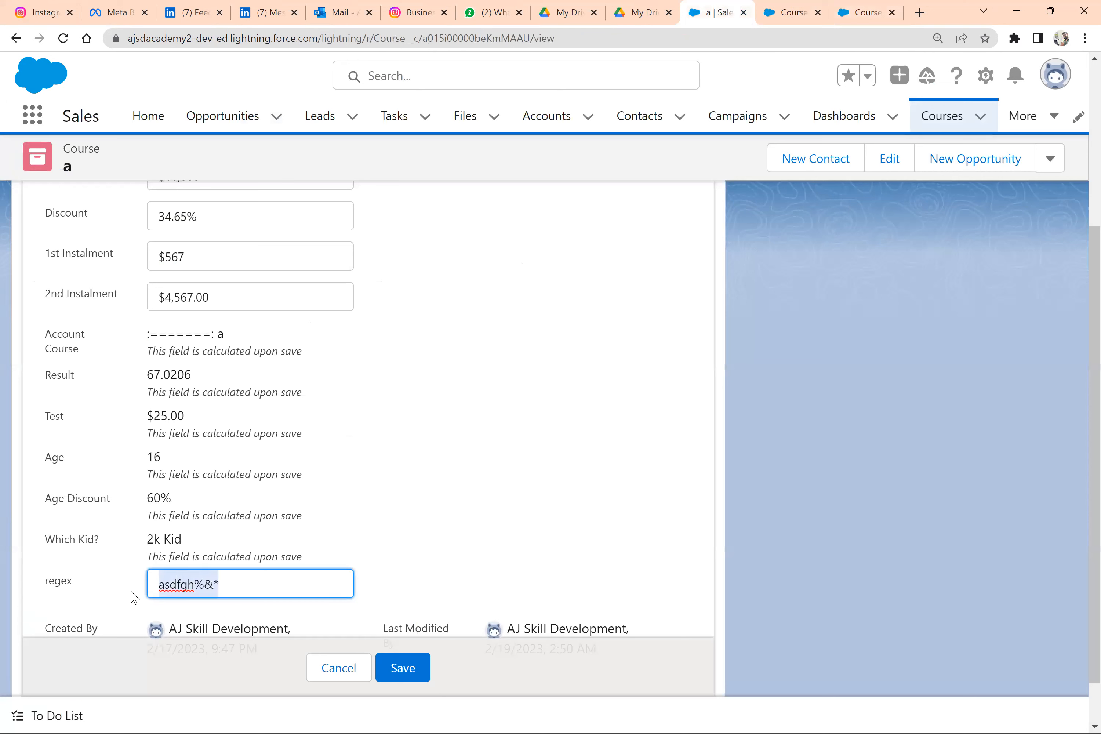
{"action": "type", "text": "234565"}
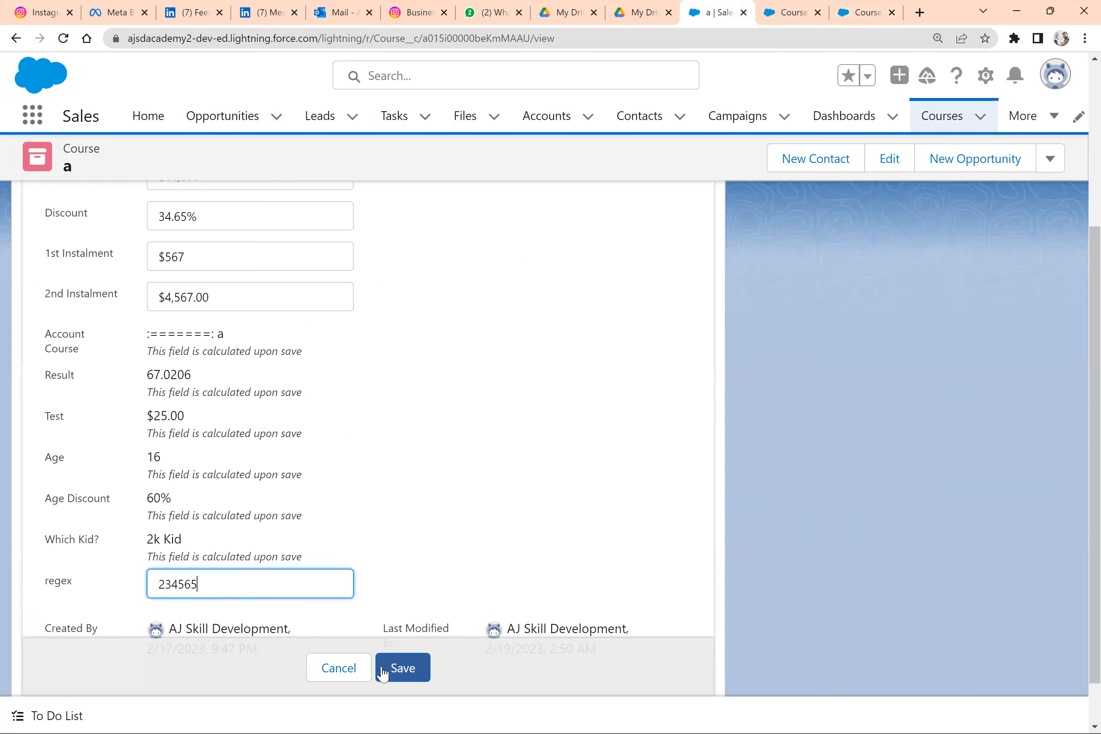
{"action": "left_click", "coordinate": [395, 674]}
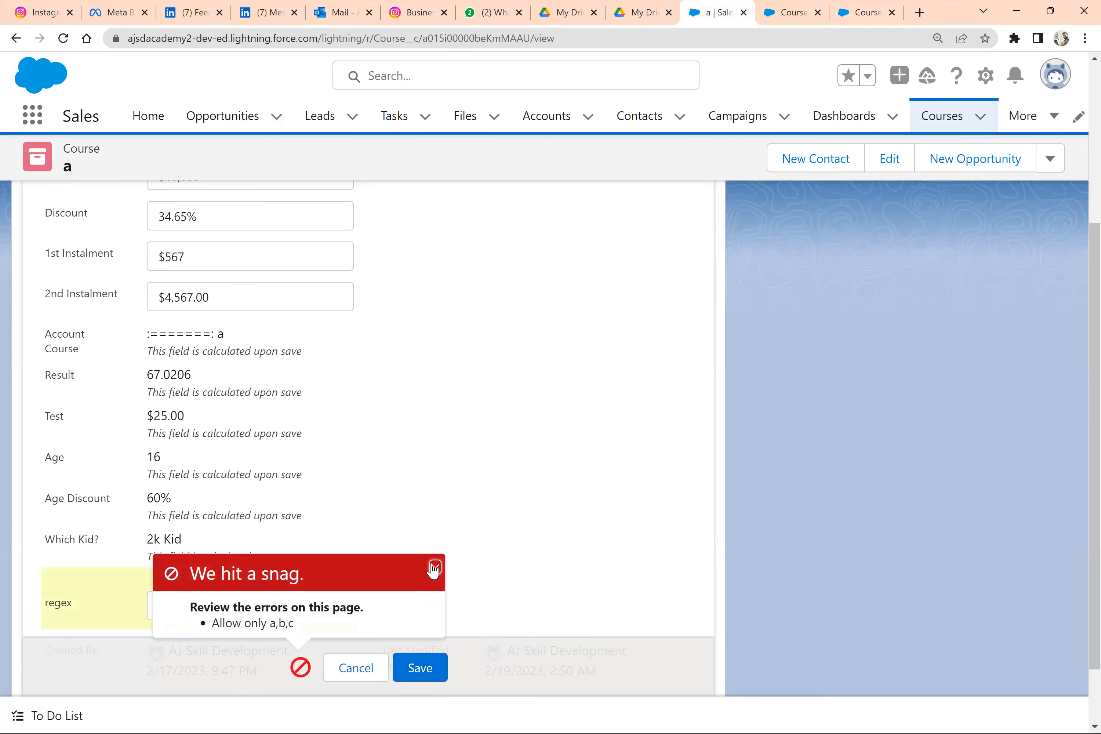
{"action": "left_click", "coordinate": [435, 570]}
Step: Try to save the Course record with the nine-digit value 123456789 in the regex field
{"action": "left_click", "coordinate": [268, 600]}
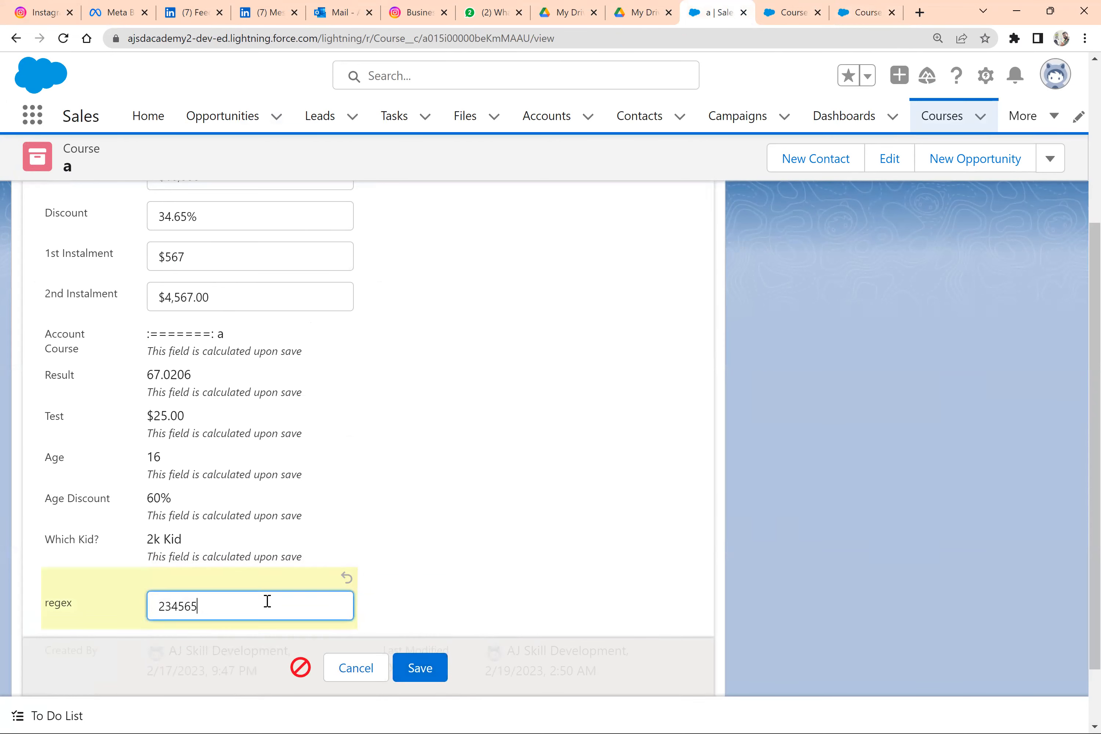
{"action": "key", "text": "BackSpace"}
{"action": "key", "text": "BackSpace"}
{"action": "key", "text": "BackSpace"}
{"action": "key", "text": "BackSpace"}
{"action": "key", "text": "BackSpace"}
{"action": "type", "text": "123456789"}
{"action": "left_click", "coordinate": [417, 672]}
{"action": "left_click", "coordinate": [435, 568]}
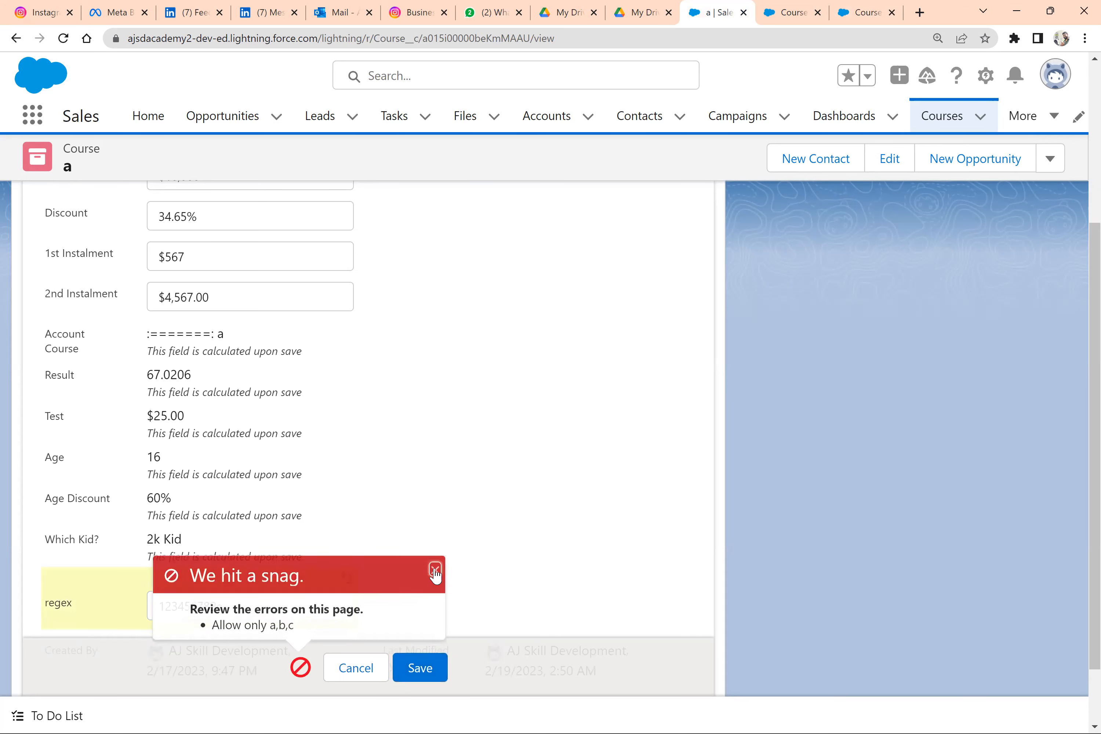
{"action": "left_click", "coordinate": [295, 601]}
{"action": "type", "text": "e"}
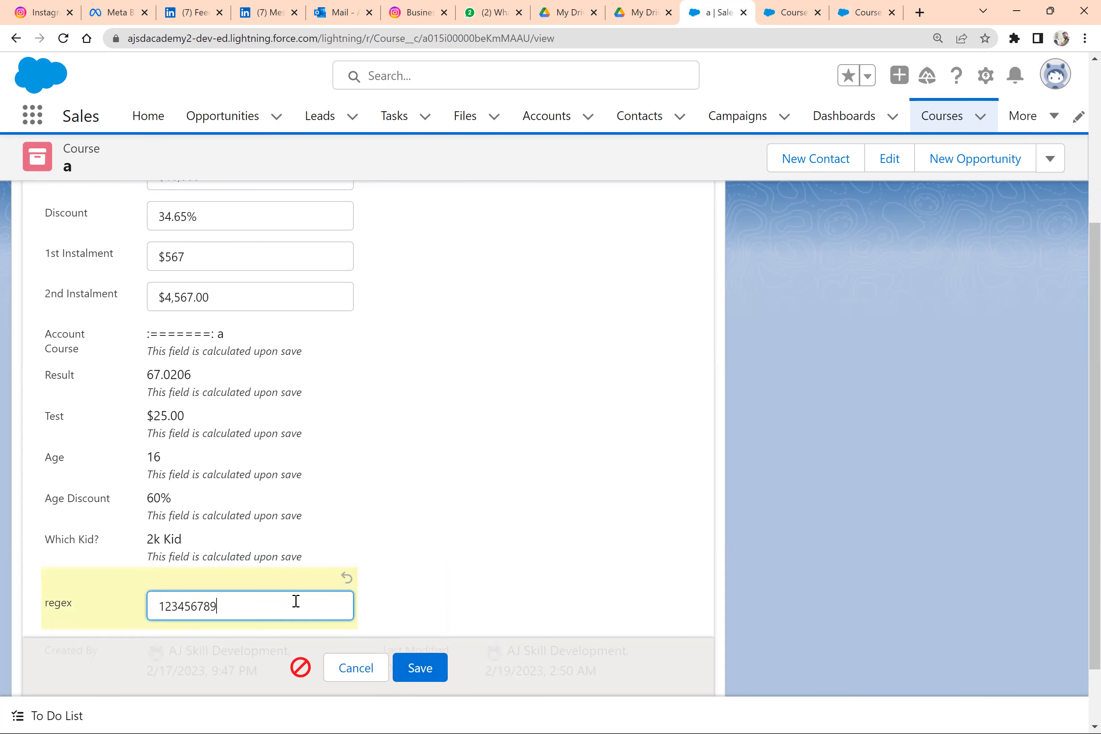
{"action": "left_click", "coordinate": [420, 669]}
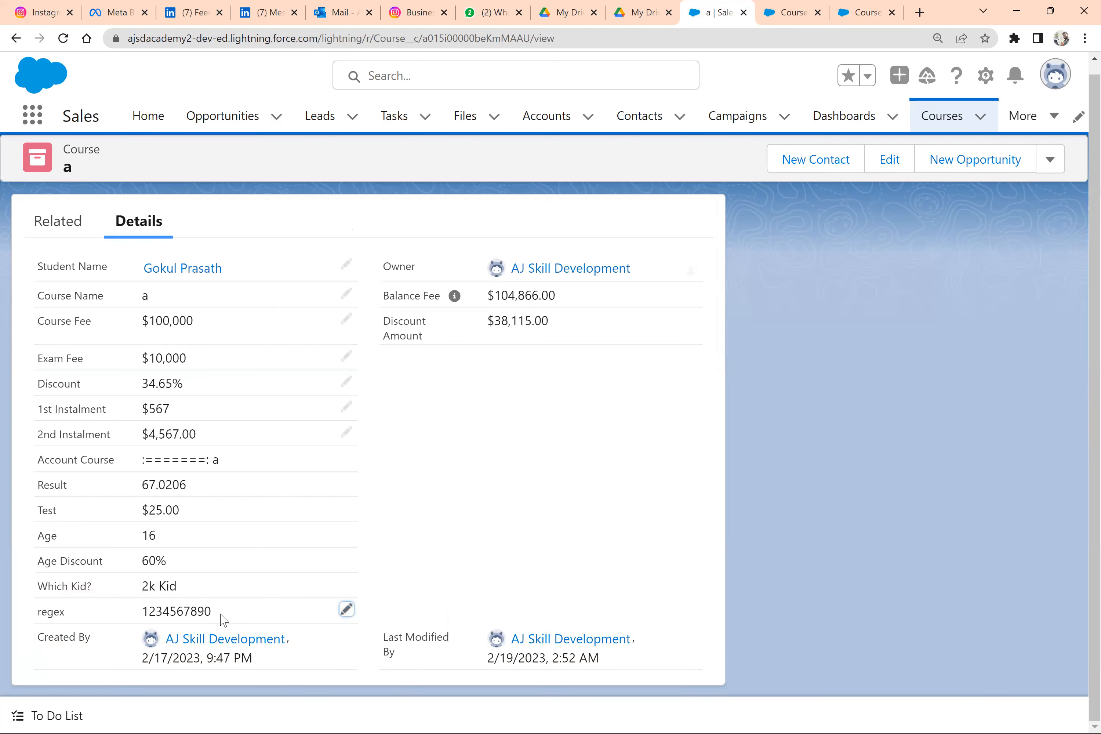
Step: Switch to the REGEX notes, review the mobile and Aadhaar number examples, and add blank lines below the Aadhaar example's Return line
{"action": "key", "text": "alt+Tab"}
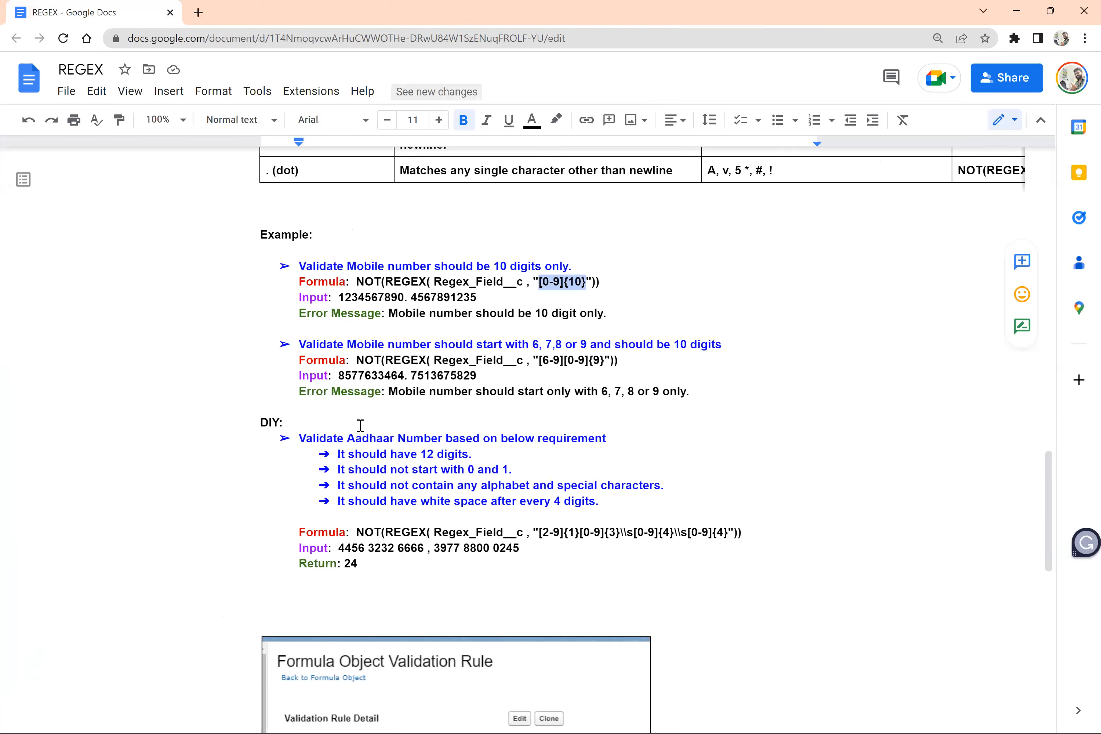
{"action": "scroll", "coordinate": [361, 425], "scroll_direction": "down", "scroll_amount": 2}
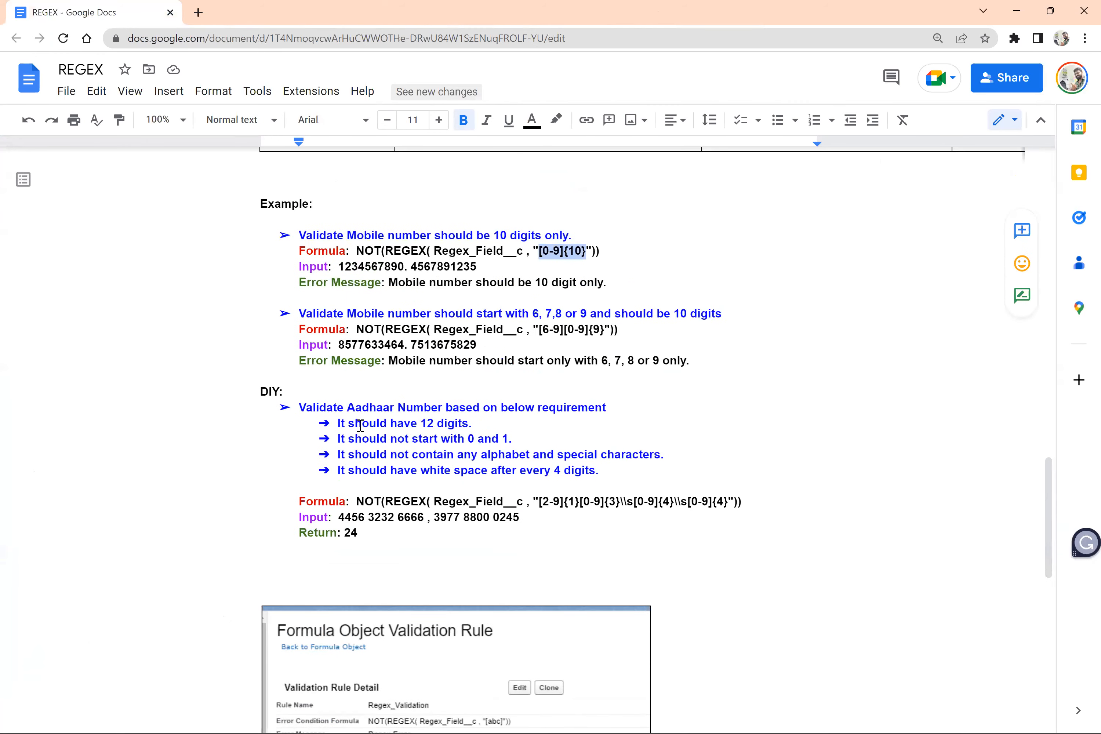
{"action": "scroll", "coordinate": [360, 426], "scroll_direction": "down", "scroll_amount": 2}
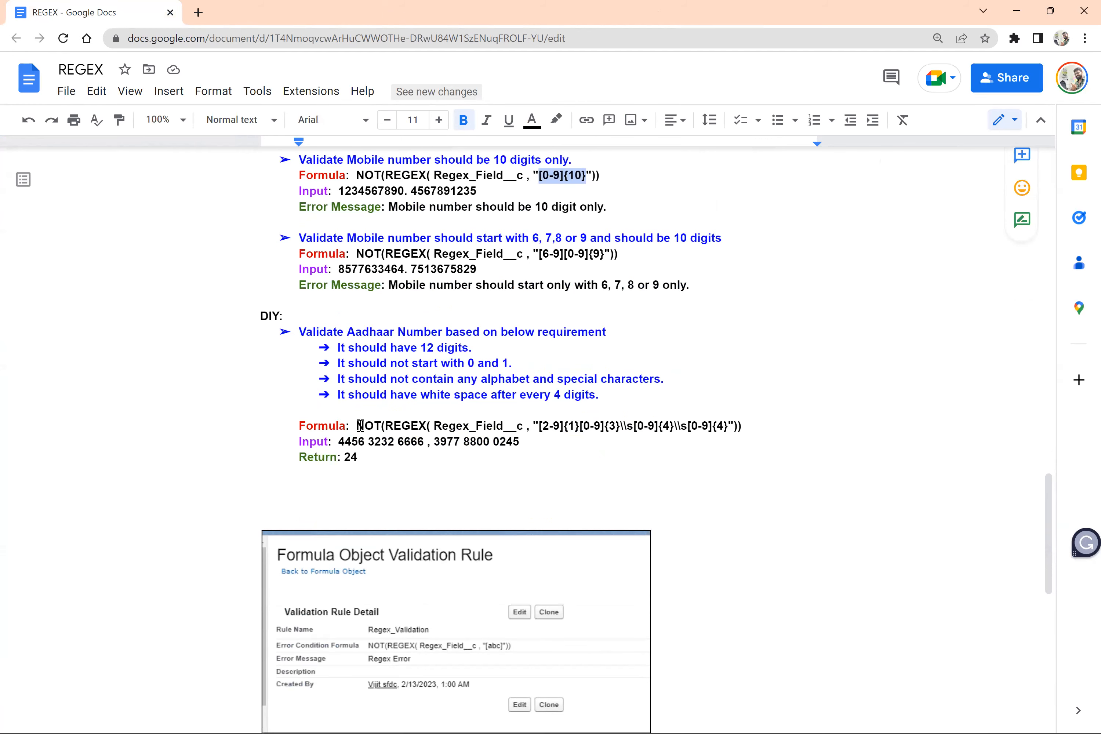
{"action": "scroll", "coordinate": [360, 425], "scroll_direction": "down", "scroll_amount": 4}
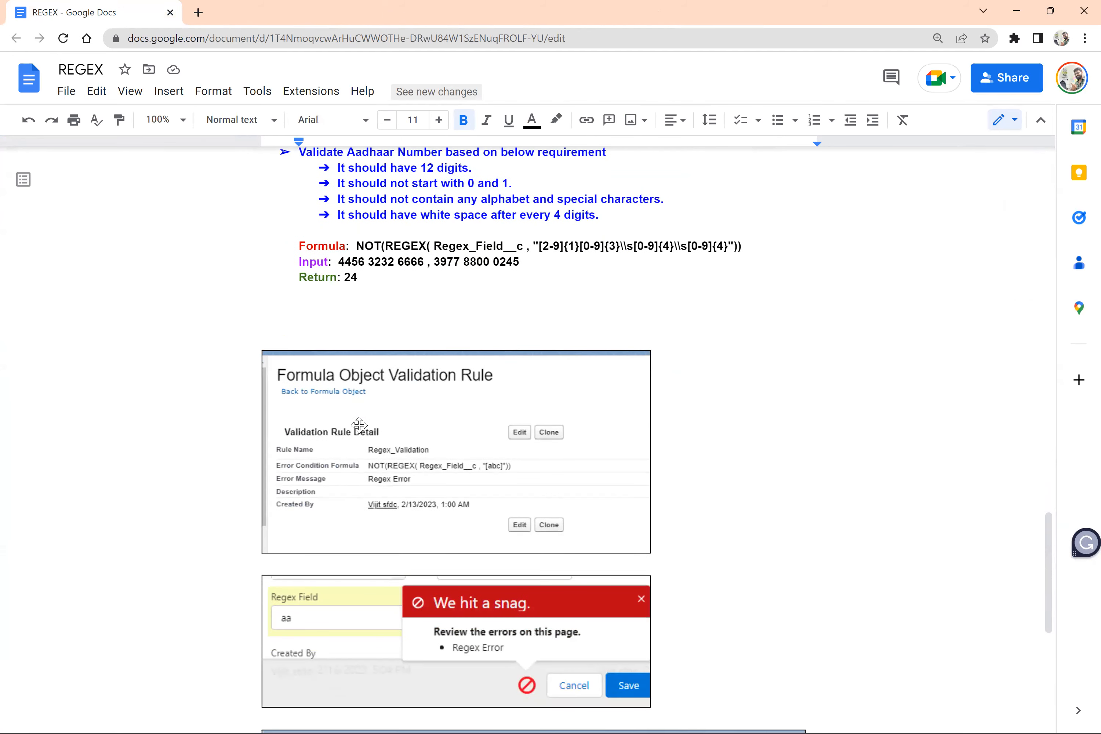
{"action": "scroll", "coordinate": [359, 425], "scroll_direction": "up", "scroll_amount": 3}
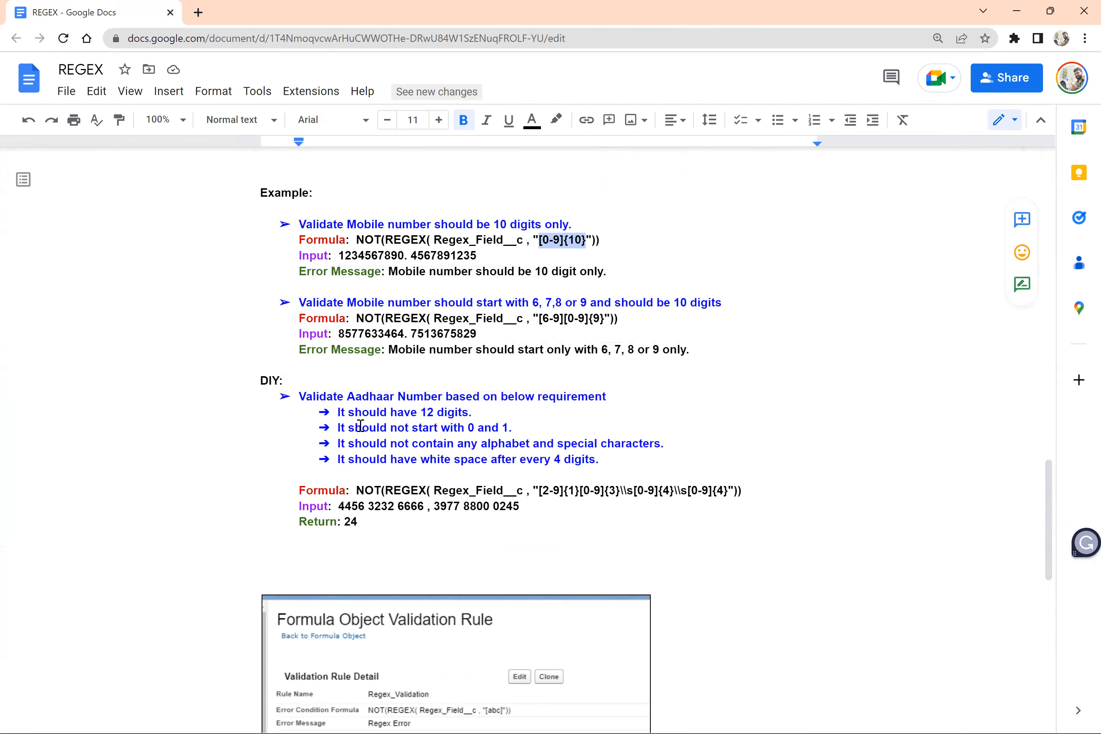
{"action": "scroll", "coordinate": [360, 426], "scroll_direction": "down", "scroll_amount": 8}
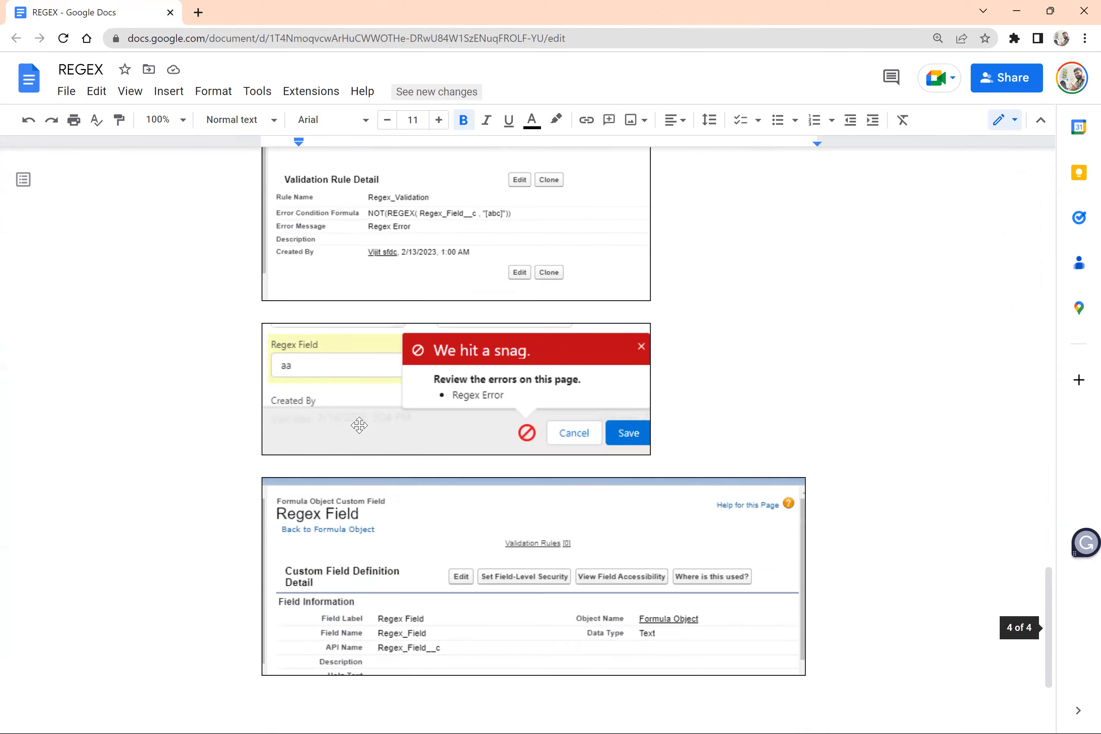
{"action": "scroll", "coordinate": [400, 331], "scroll_direction": "up", "scroll_amount": 7}
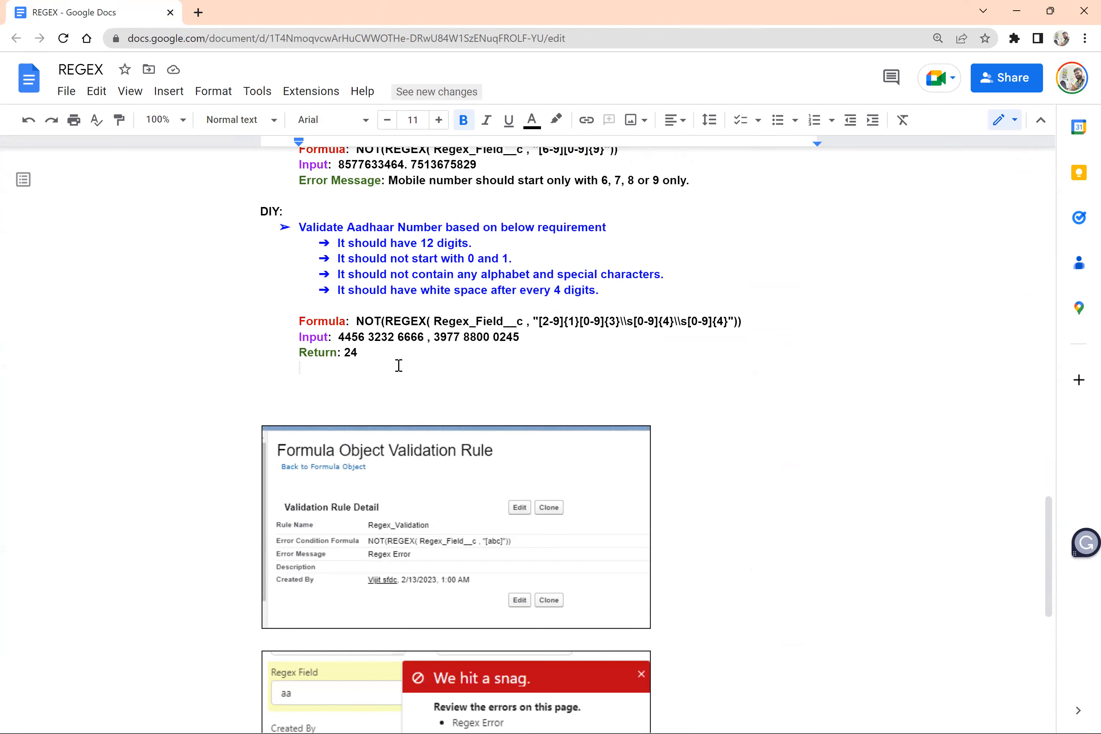
{"action": "key", "text": "Return"}
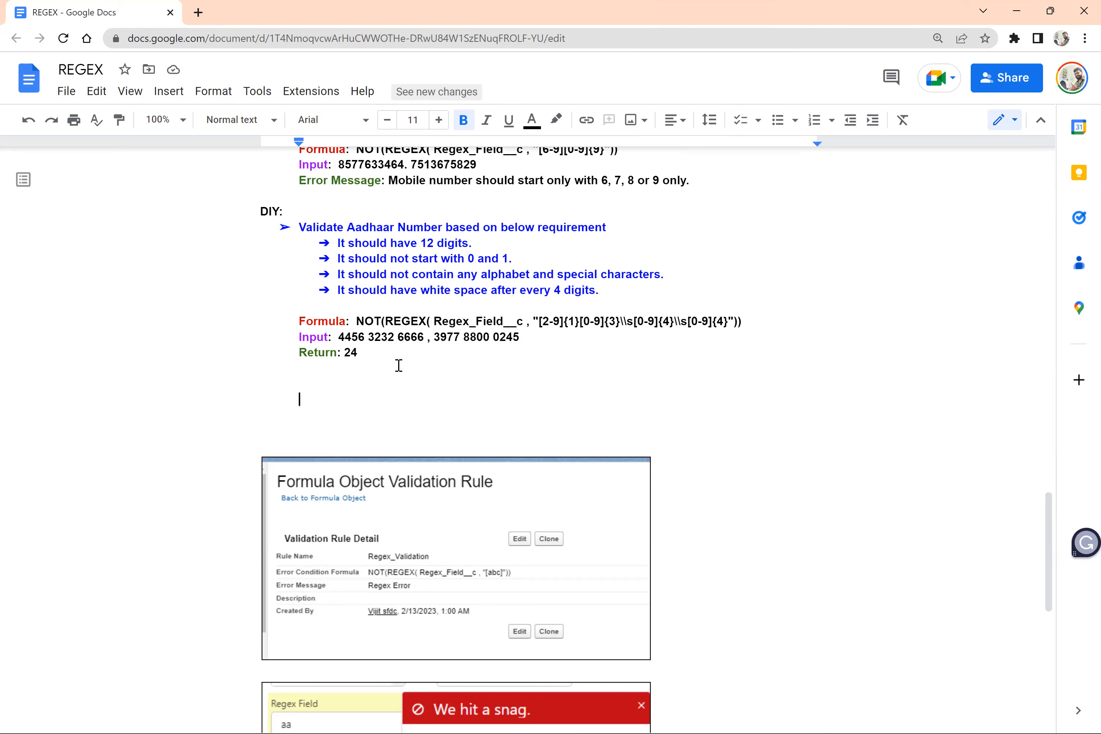
Step: Look back over the Quantifiers and Metacharacters tables in the REGEX notes
{"action": "scroll", "coordinate": [399, 365], "scroll_direction": "up", "scroll_amount": 9}
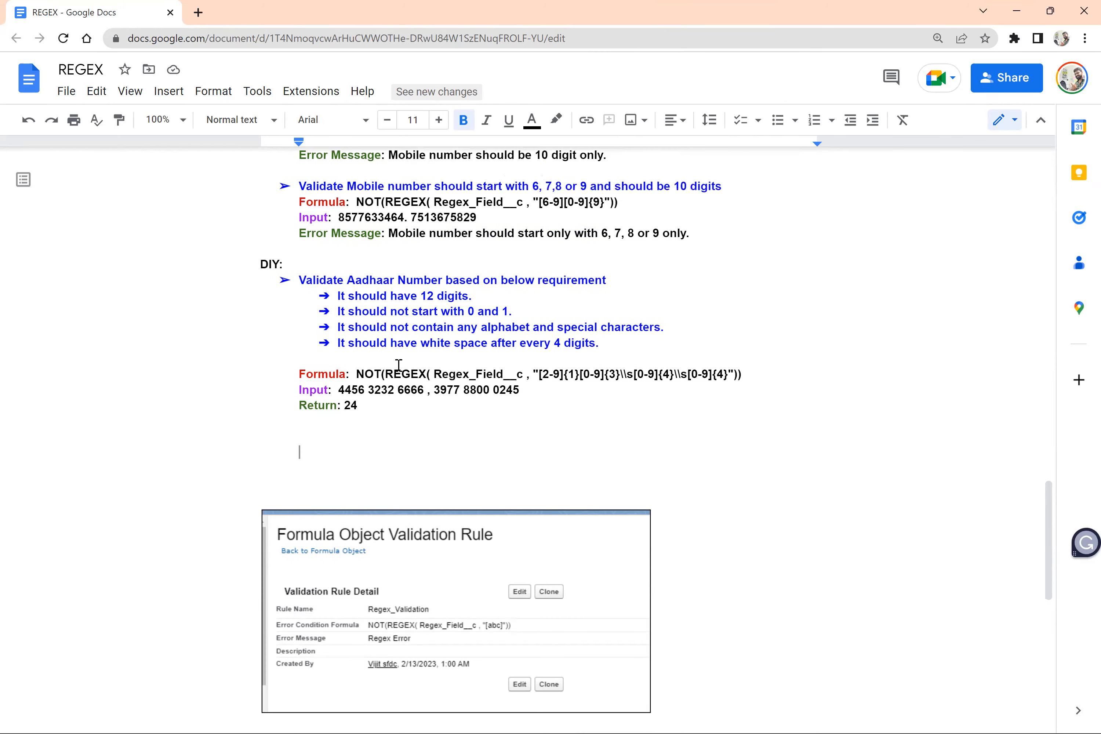
{"action": "scroll", "coordinate": [398, 365], "scroll_direction": "up", "scroll_amount": 10}
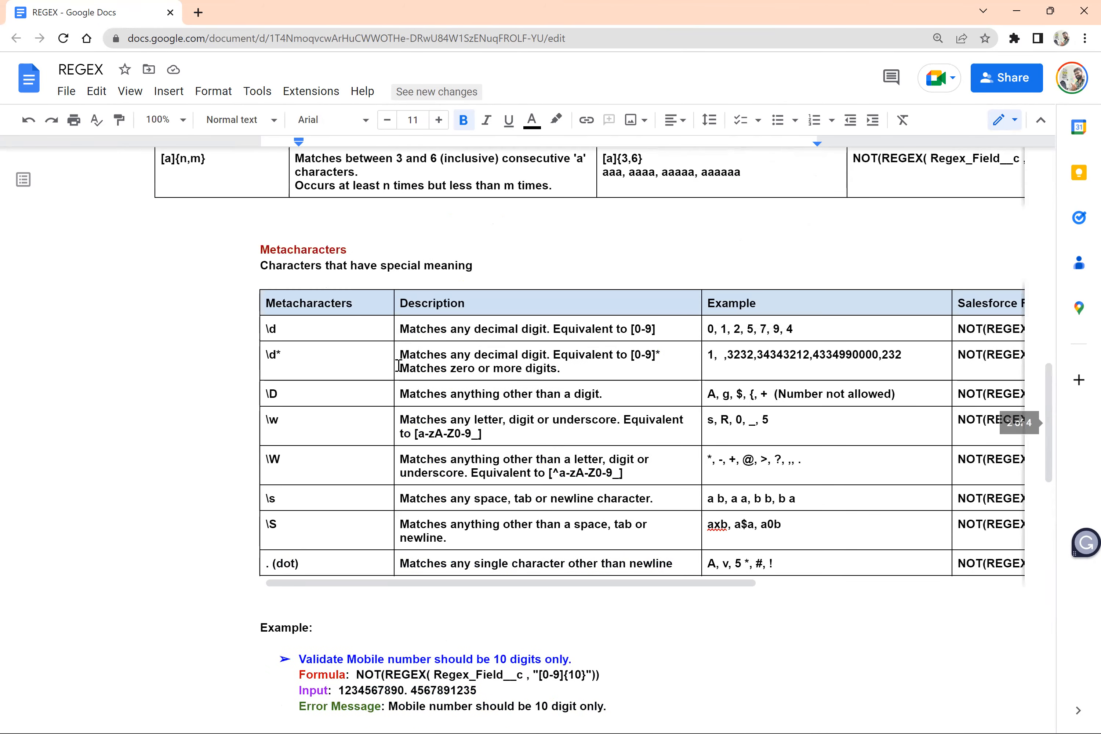
{"action": "scroll", "coordinate": [399, 365], "scroll_direction": "up", "scroll_amount": 2}
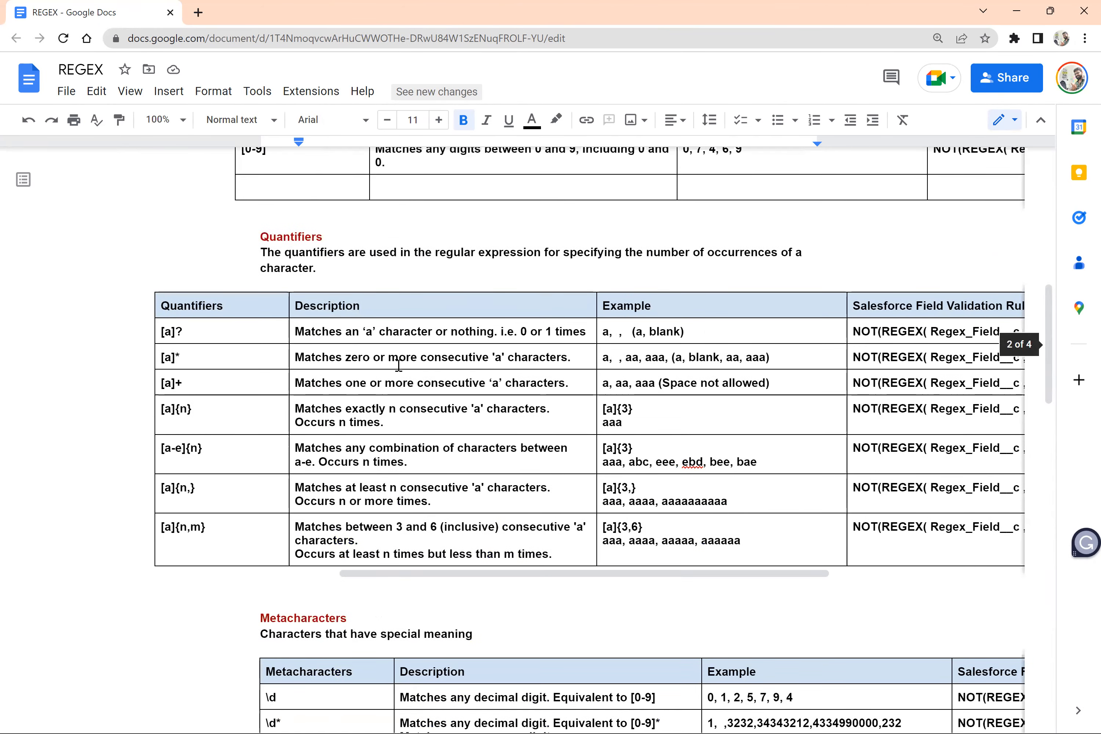
{"action": "scroll", "coordinate": [399, 365], "scroll_direction": "down", "scroll_amount": 3}
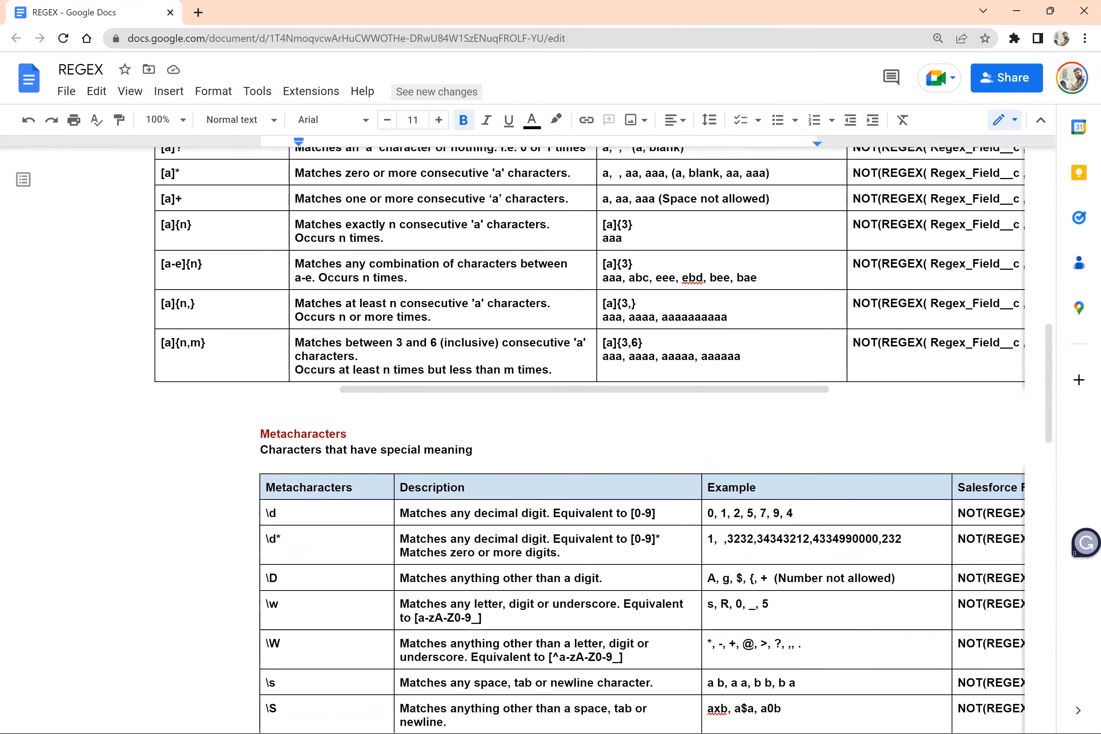
{"action": "scroll", "coordinate": [399, 365], "scroll_direction": "down", "scroll_amount": 7}
{"action": "scroll", "coordinate": [639, 331], "scroll_direction": "up", "scroll_amount": 6}
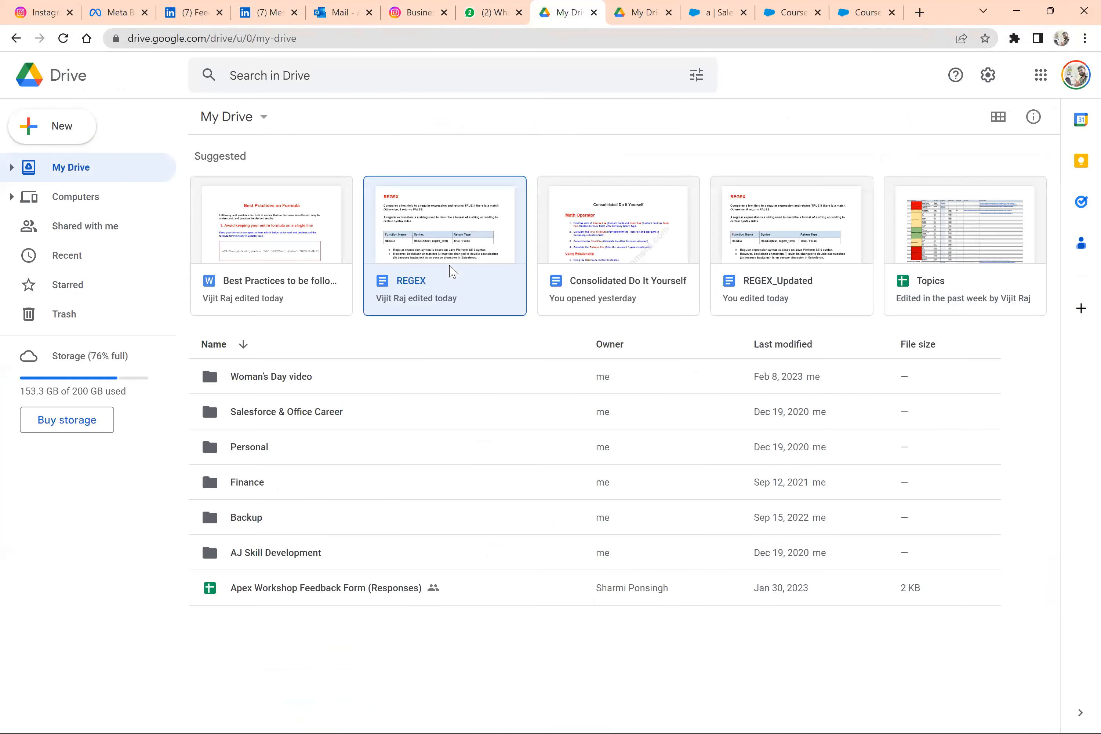
Step: In the other Google Drive account, open Salesforce Materials > 1. Salesforce Administration > Admin English Videos > Formula Session
{"action": "double_click", "coordinate": [452, 273]}
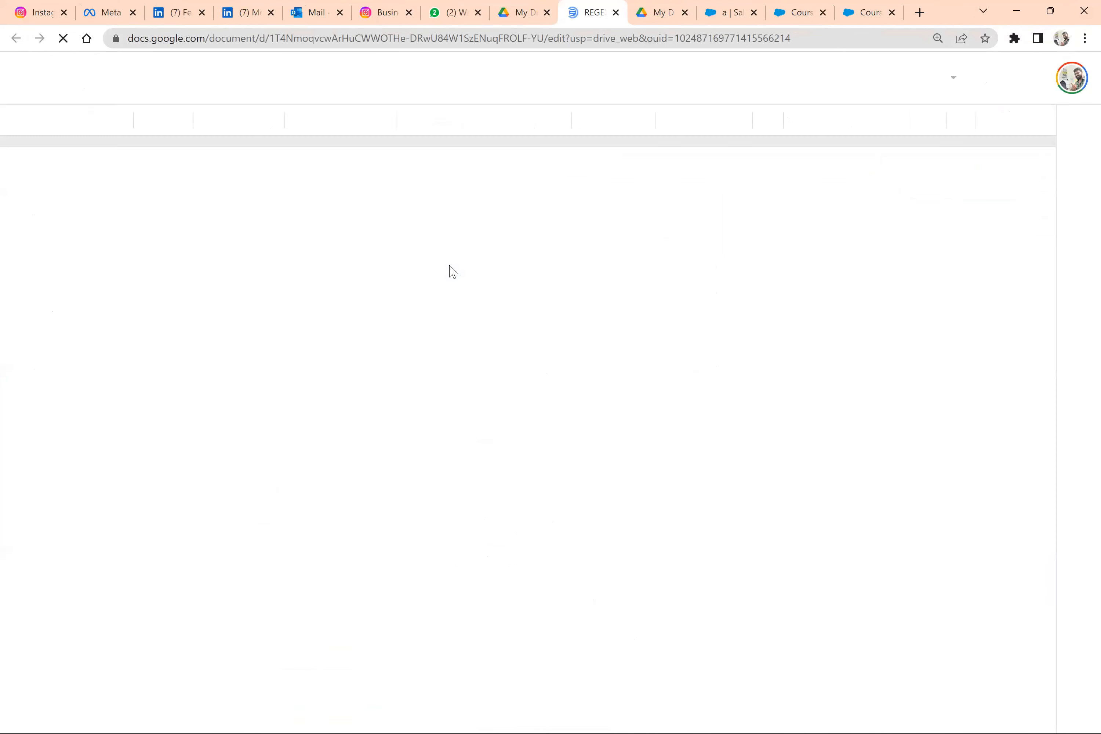
{"action": "left_click", "coordinate": [617, 13]}
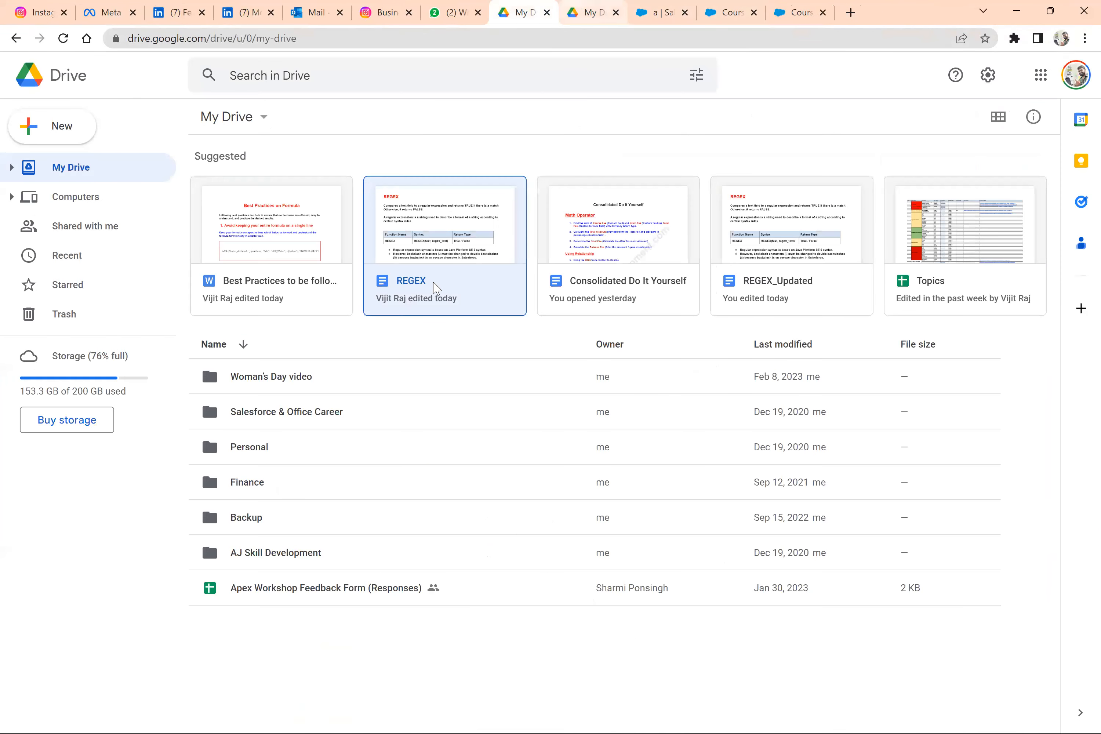
{"action": "key", "text": "ctrl+Tab"}
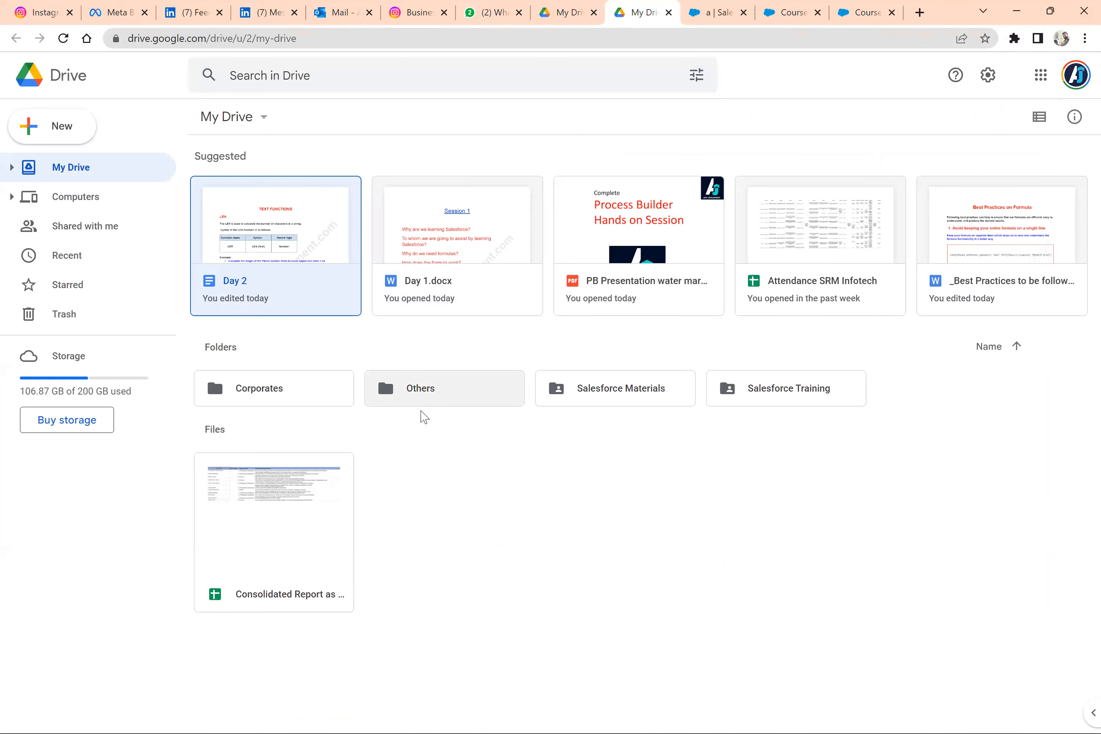
{"action": "double_click", "coordinate": [611, 382]}
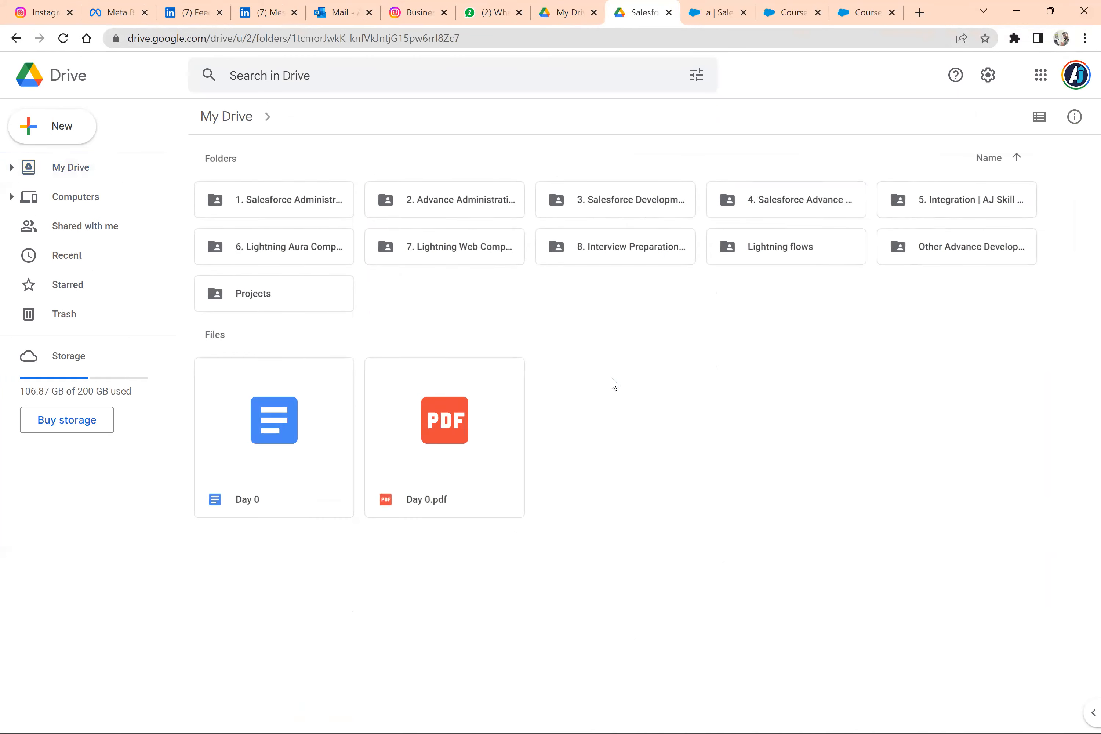
{"action": "double_click", "coordinate": [333, 206]}
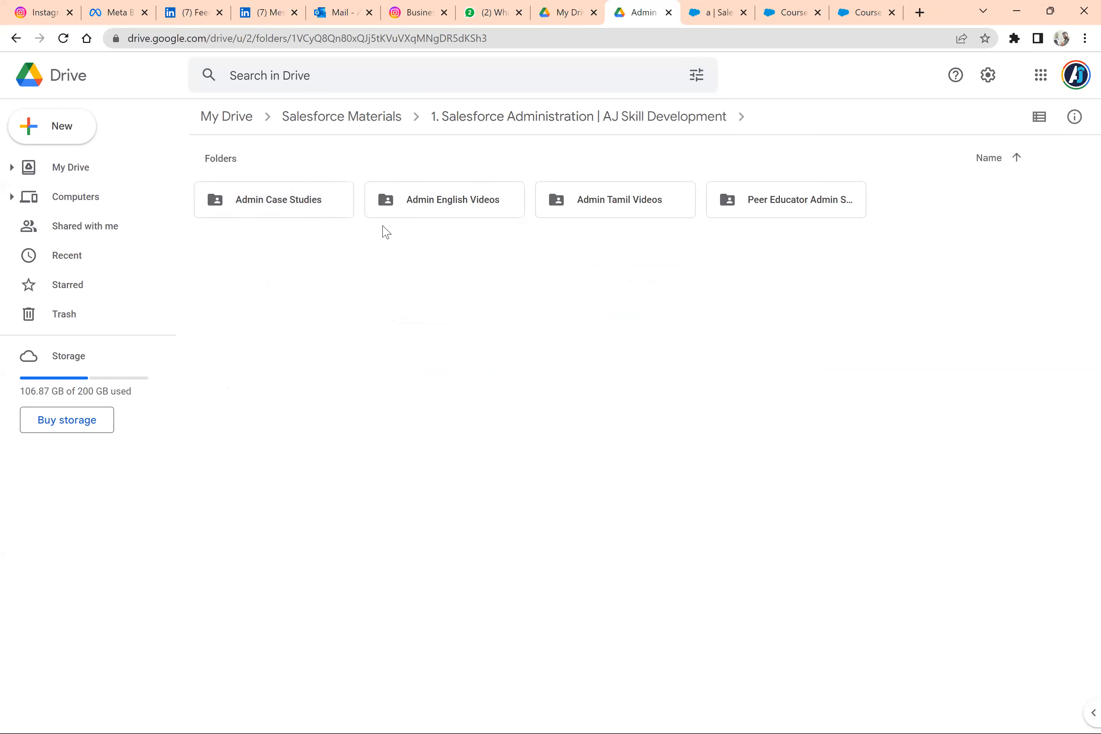
{"action": "double_click", "coordinate": [428, 211]}
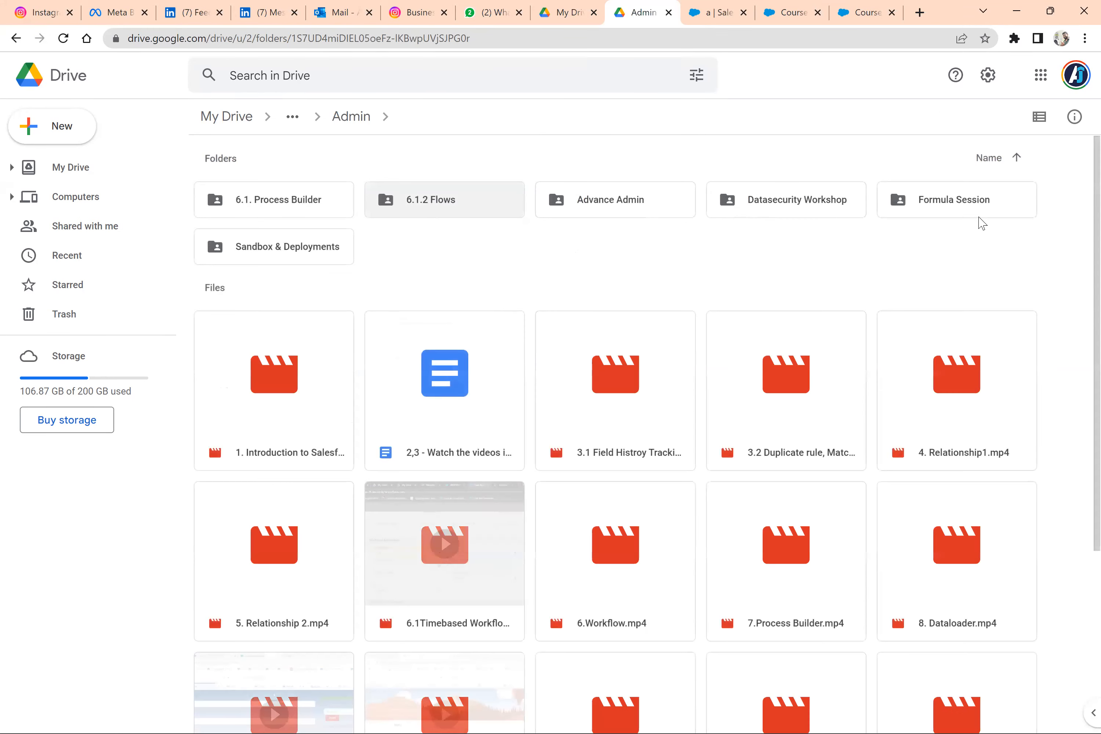
{"action": "double_click", "coordinate": [966, 215]}
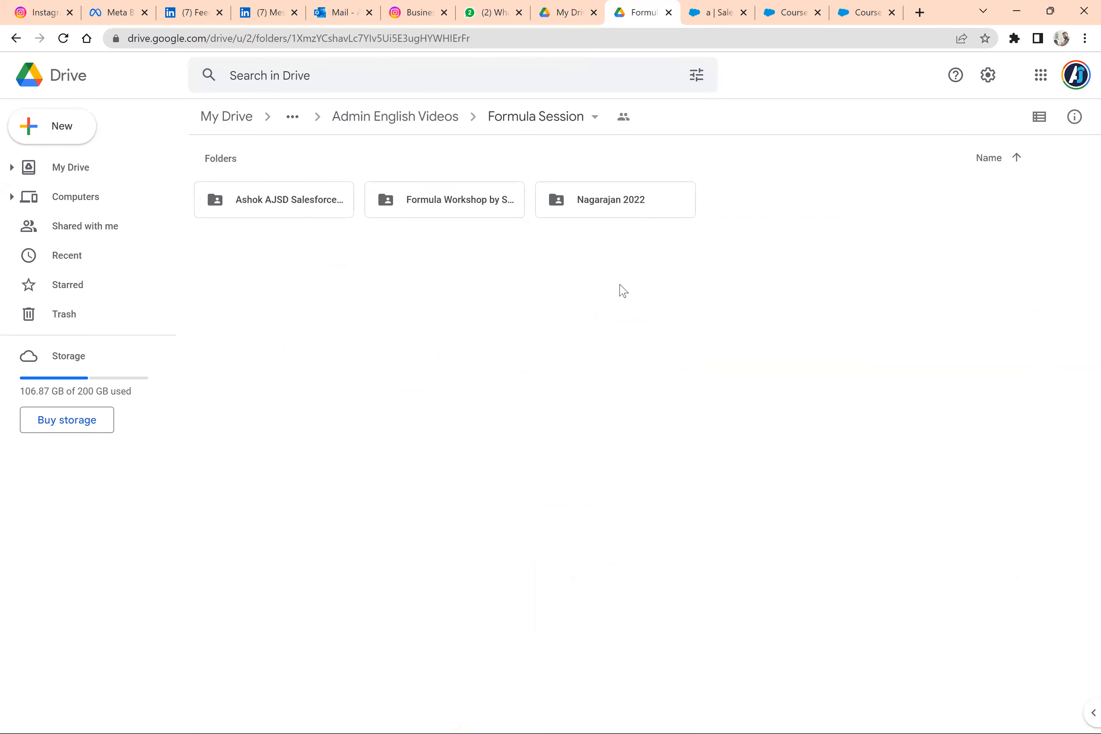
Step: Open the Regex document from the 2023 Salesforce Formulas Workshop's Day 2 folder and skim to the 10-digit mobile number example
{"action": "double_click", "coordinate": [324, 203]}
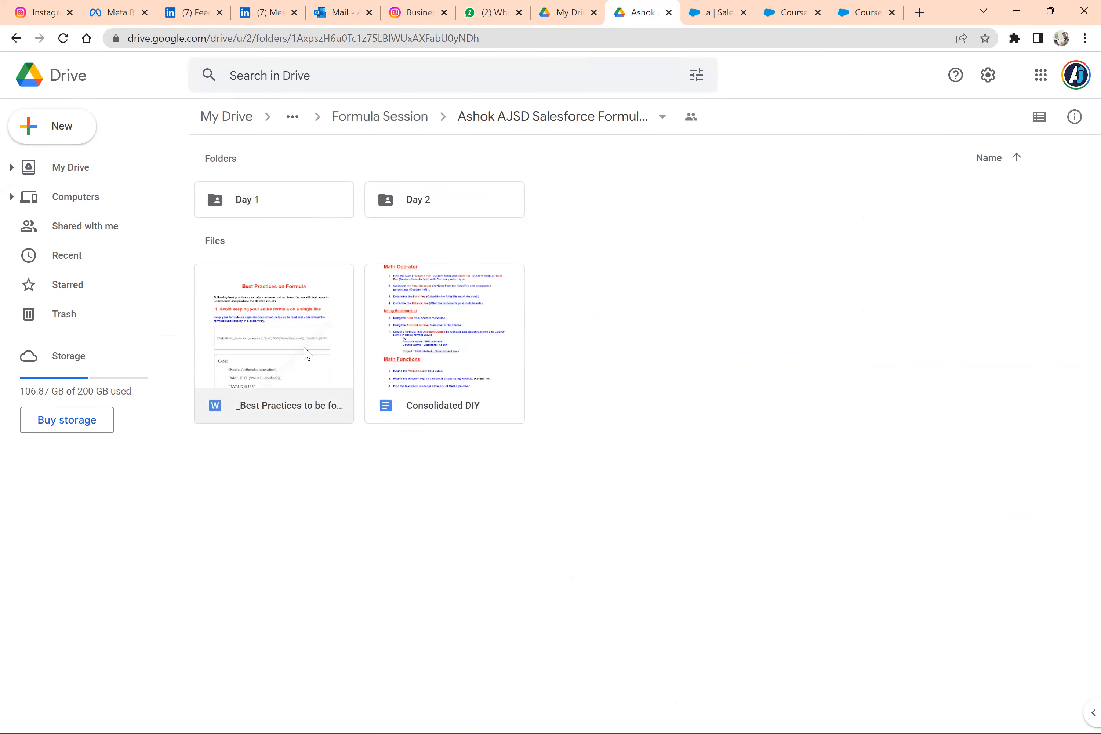
{"action": "double_click", "coordinate": [411, 204]}
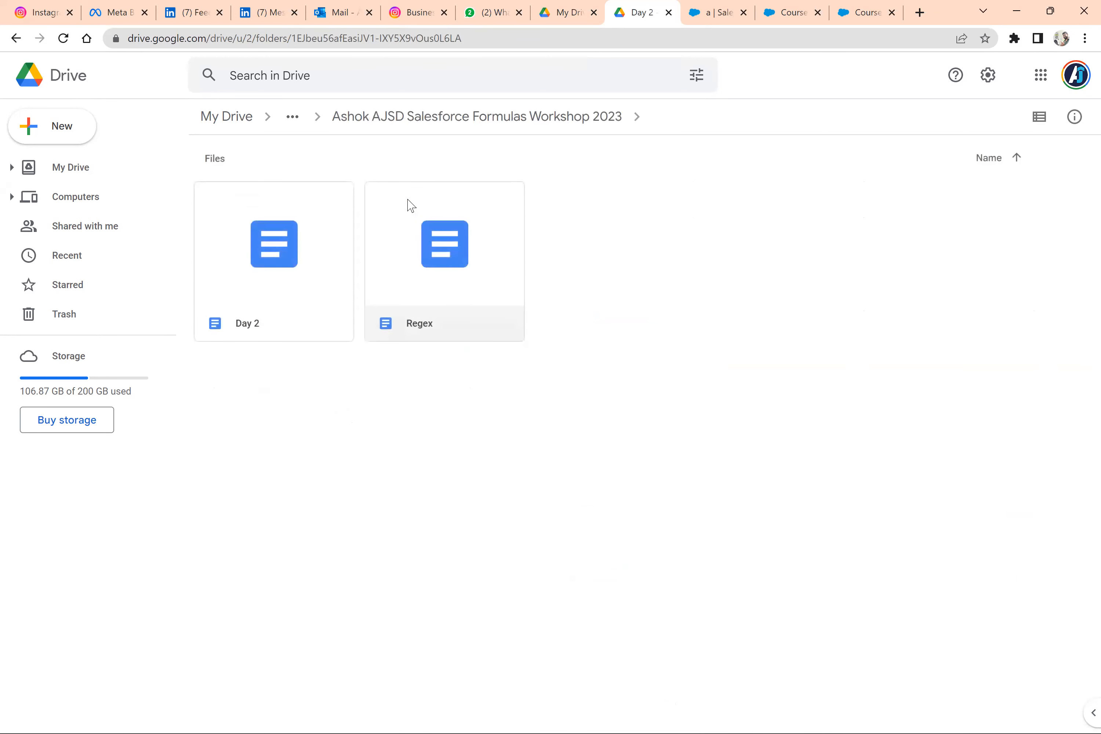
{"action": "double_click", "coordinate": [408, 287]}
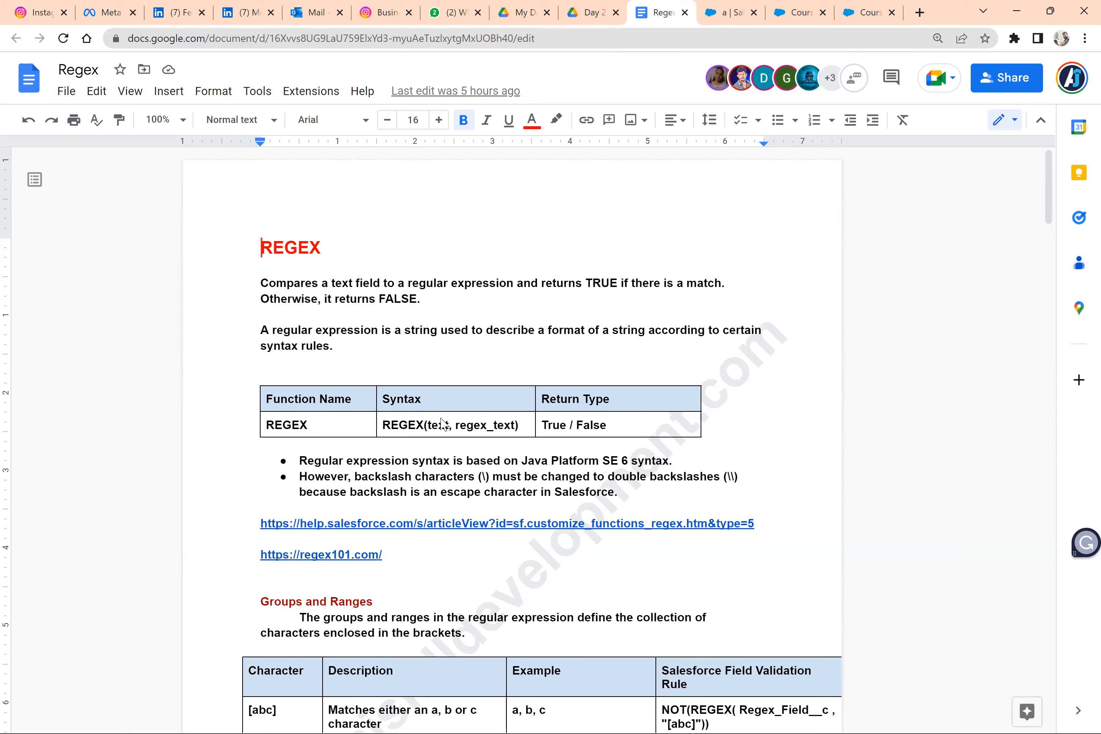
{"action": "scroll", "coordinate": [442, 423], "scroll_direction": "down", "scroll_amount": 15}
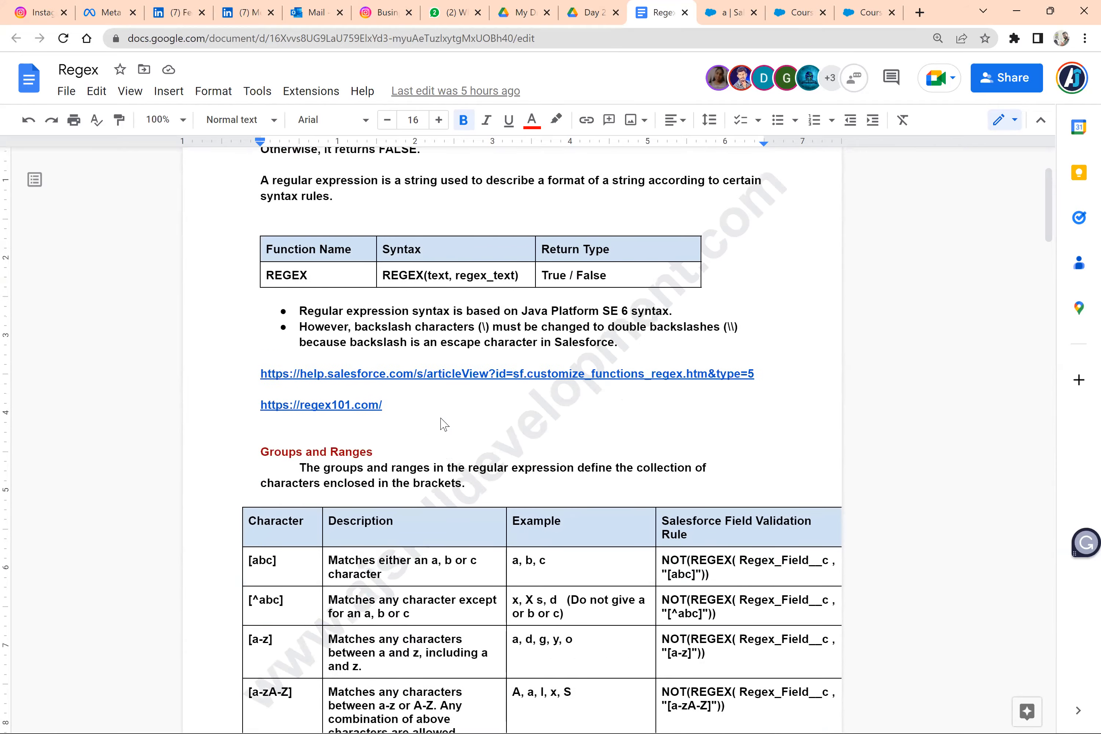
{"action": "scroll", "coordinate": [441, 422], "scroll_direction": "down", "scroll_amount": 20}
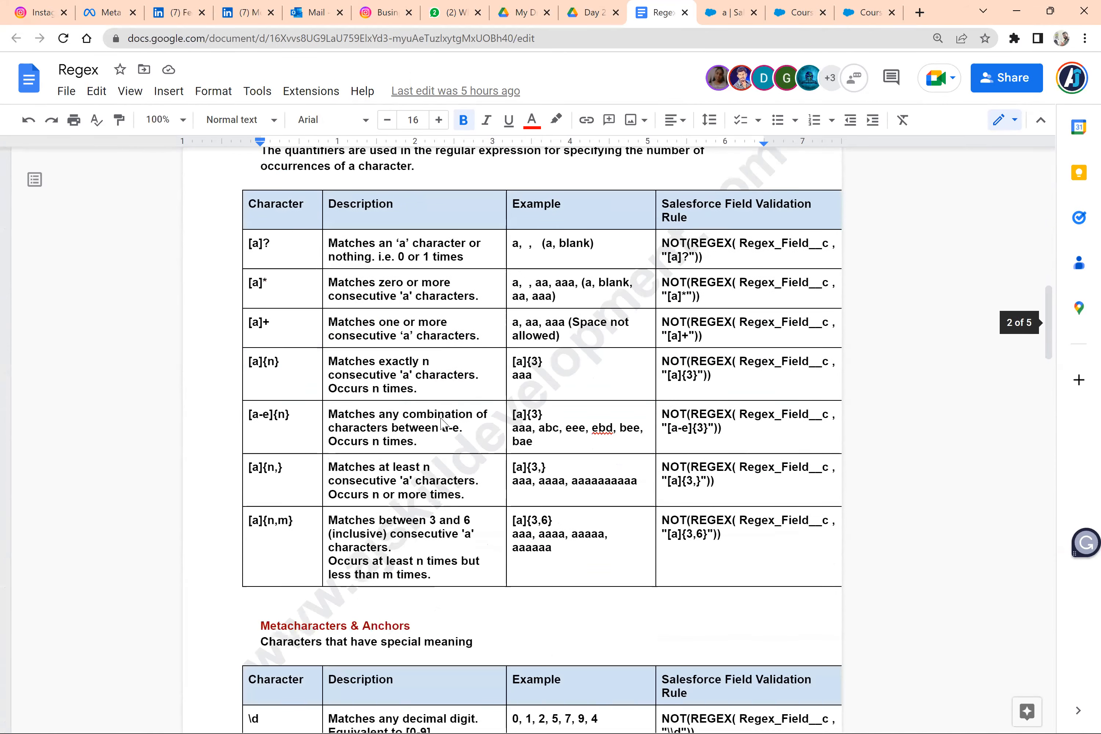
{"action": "scroll", "coordinate": [443, 424], "scroll_direction": "down", "scroll_amount": 4}
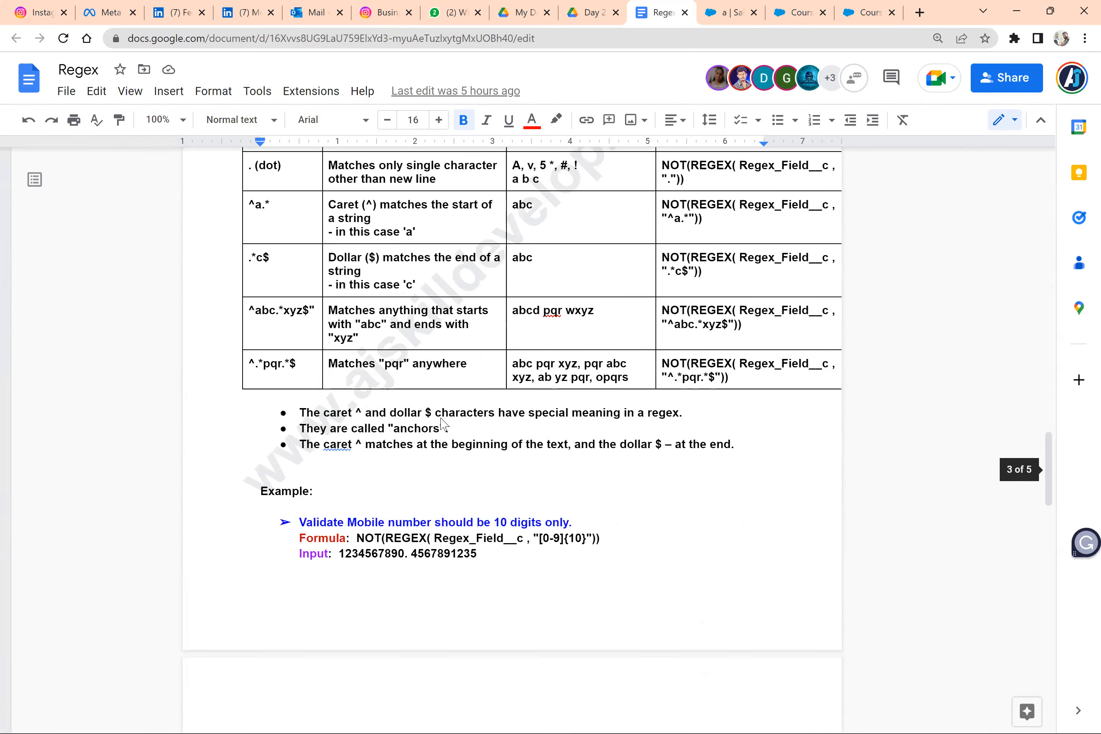